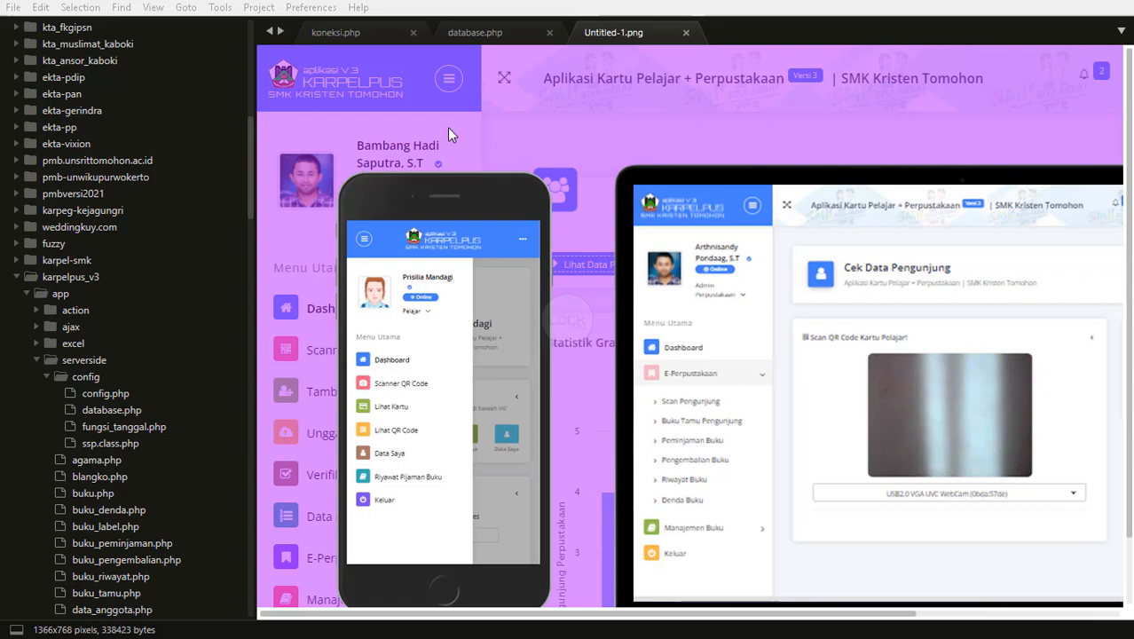
Collapse the serverside folder in the karpelpus_v3 sidebar.
{"action": "scroll", "coordinate": [520, 271], "scroll_direction": "down", "scroll_amount": 2}
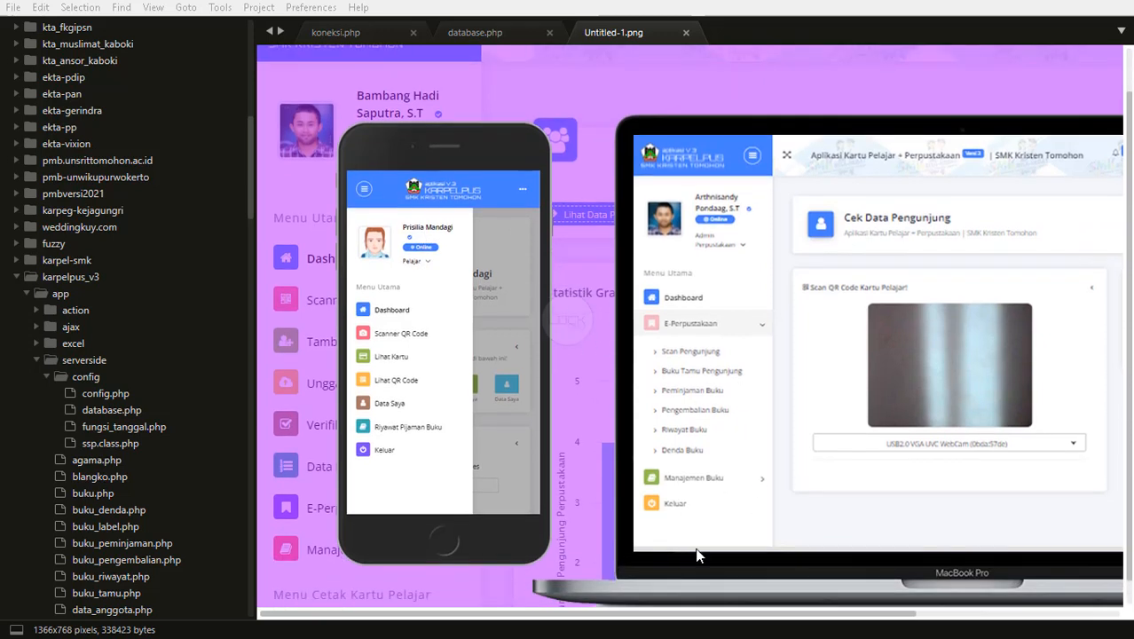
{"action": "mouse_move", "coordinate": [635, 616]}
{"action": "left_mouse_down"}
{"action": "mouse_move", "coordinate": [769, 617]}
{"action": "mouse_move", "coordinate": [850, 636]}
{"action": "mouse_move", "coordinate": [639, 632]}
{"action": "left_mouse_up"}
{"action": "scroll", "coordinate": [558, 351], "scroll_direction": "down", "scroll_amount": 1}
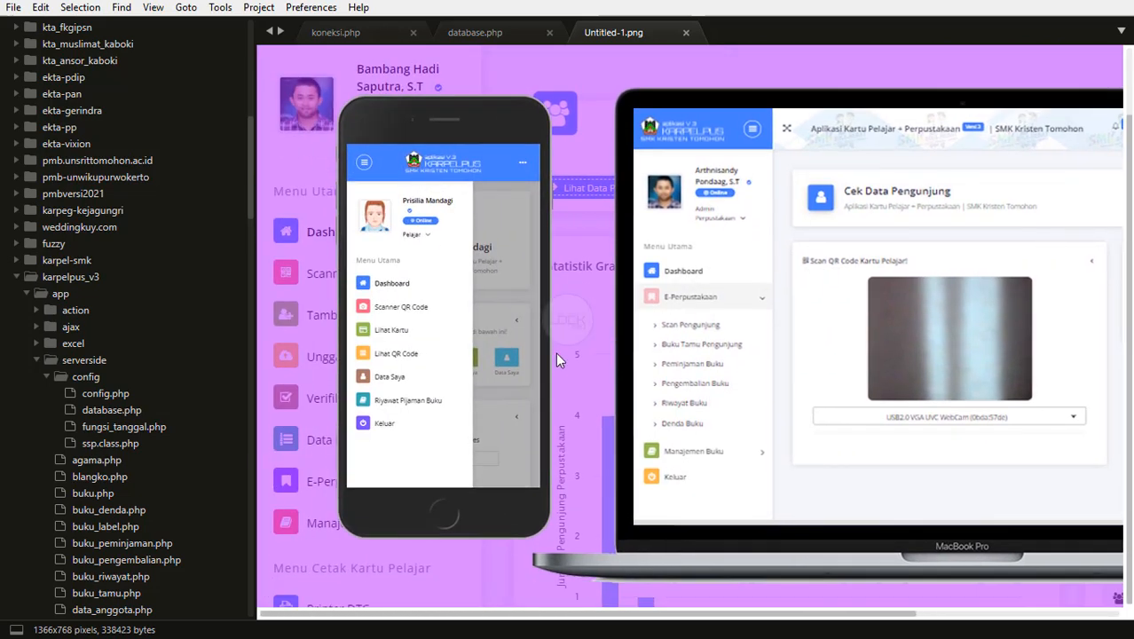
{"action": "scroll", "coordinate": [789, 531], "scroll_direction": "up", "scroll_amount": 1}
{"action": "scroll", "coordinate": [794, 534], "scroll_direction": "up", "scroll_amount": 1}
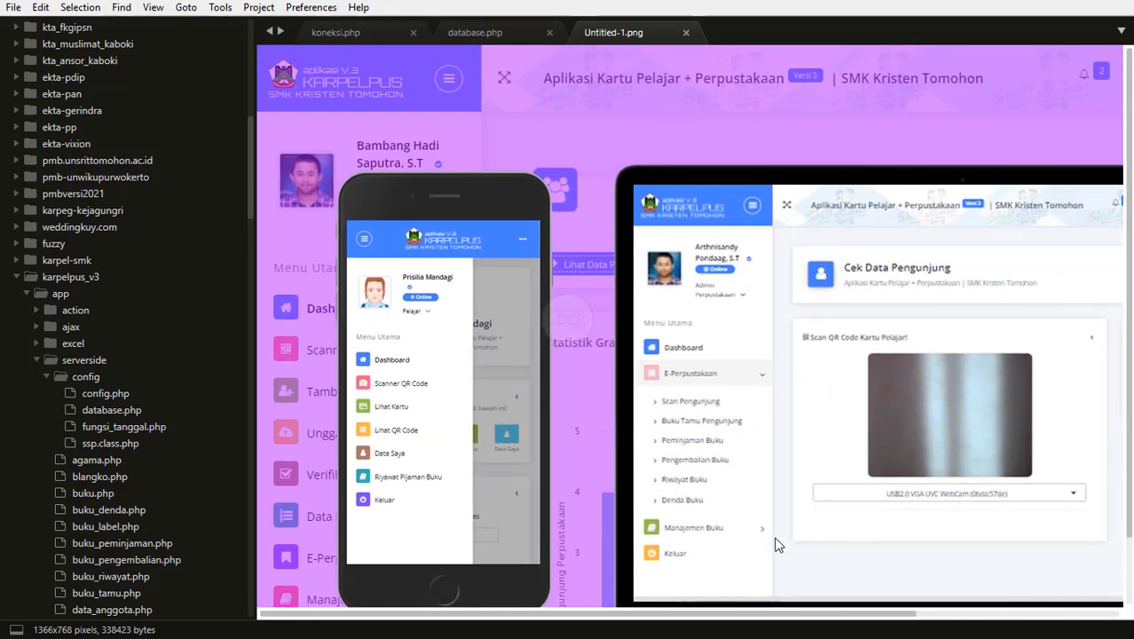
{"action": "left_click_drag", "start_coordinate": [680, 619], "coordinate": [748, 635]}
{"action": "left_click", "coordinate": [37, 359]}
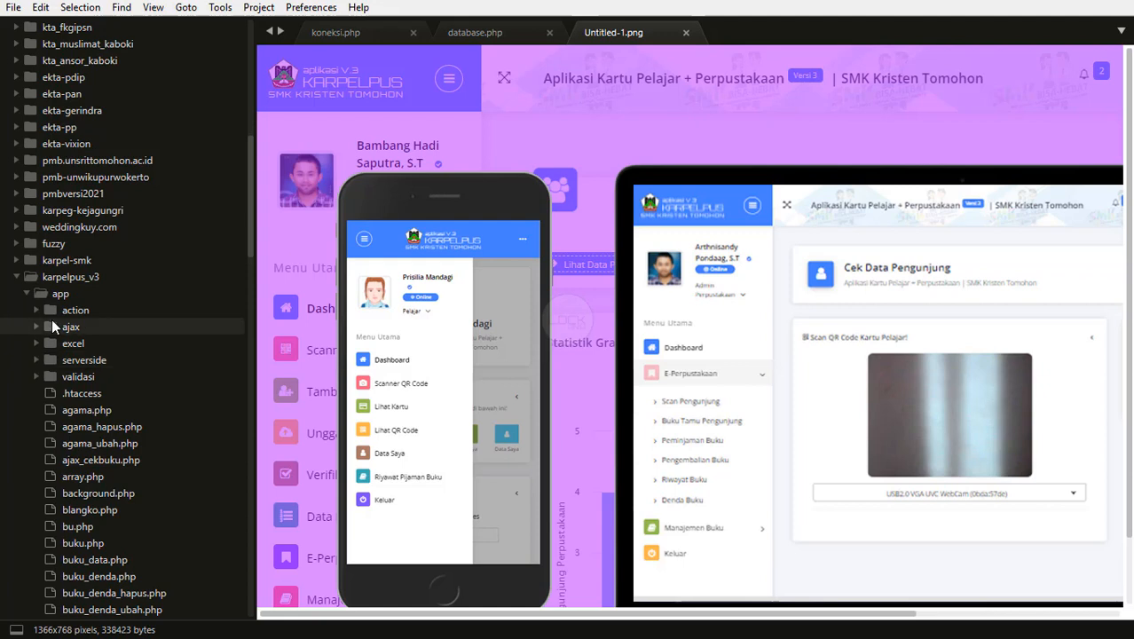
Collapse the app folder under karpelpus_v3 so only top-level items remain.
{"action": "scroll", "coordinate": [908, 196], "scroll_direction": "down", "scroll_amount": 2}
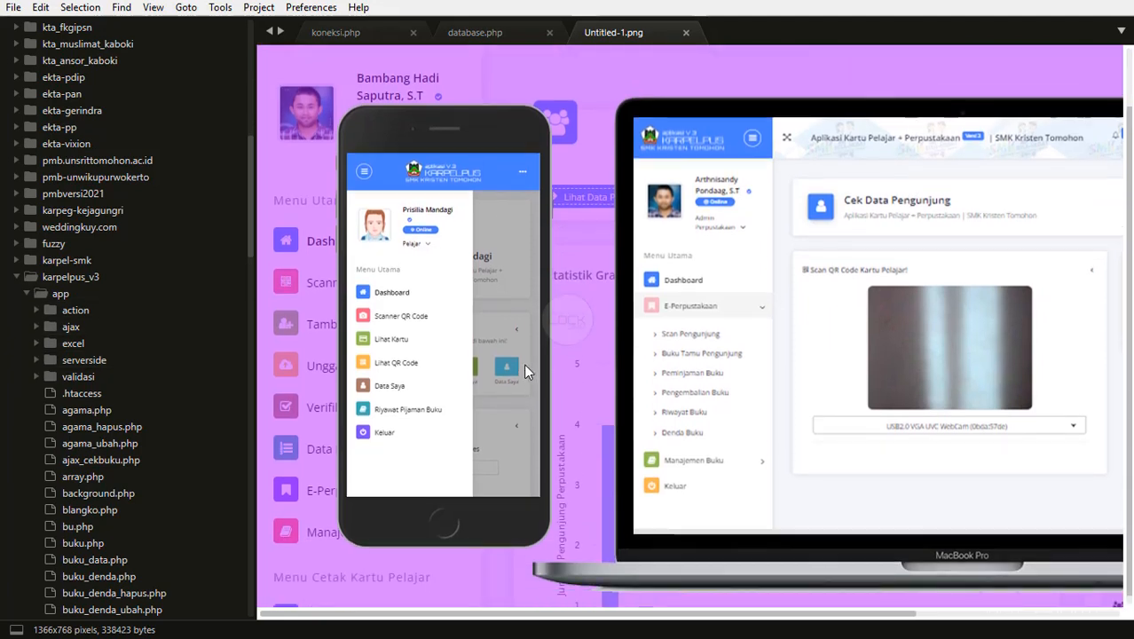
{"action": "scroll", "coordinate": [523, 362], "scroll_direction": "up", "scroll_amount": 2}
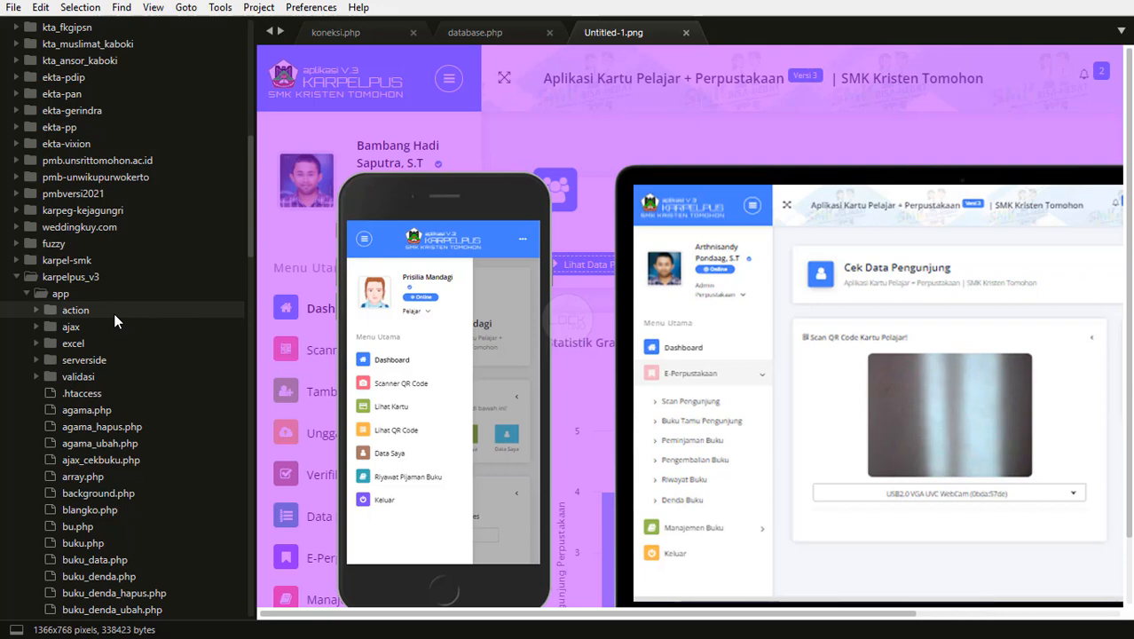
{"action": "scroll", "coordinate": [128, 336], "scroll_direction": "down", "scroll_amount": 5}
{"action": "scroll", "coordinate": [45, 249], "scroll_direction": "up", "scroll_amount": 4}
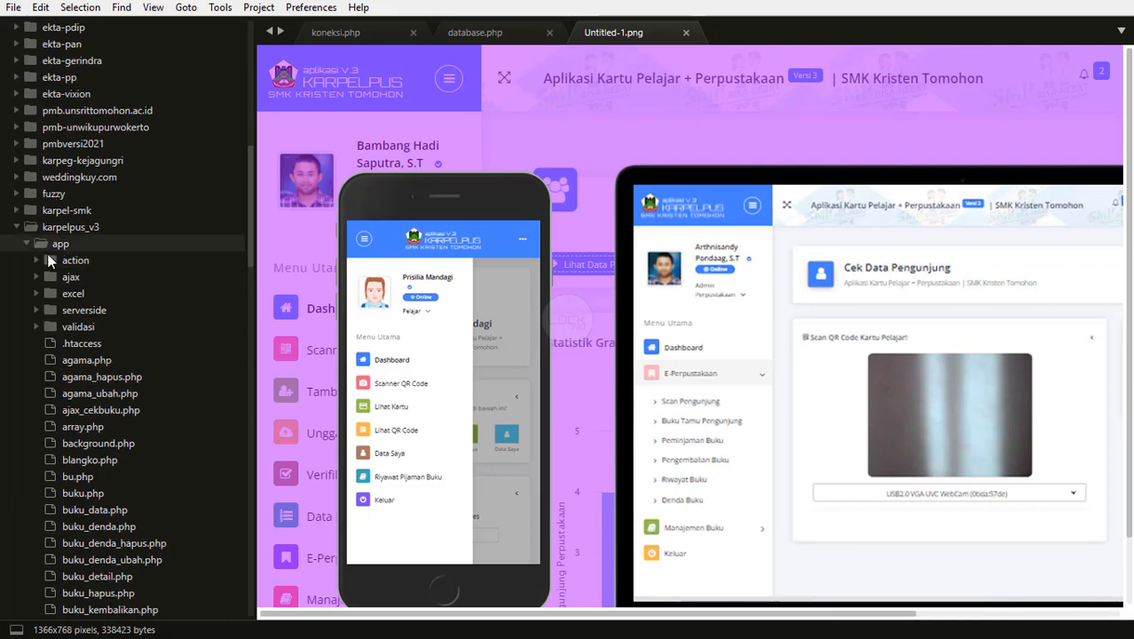
{"action": "left_click", "coordinate": [45, 247]}
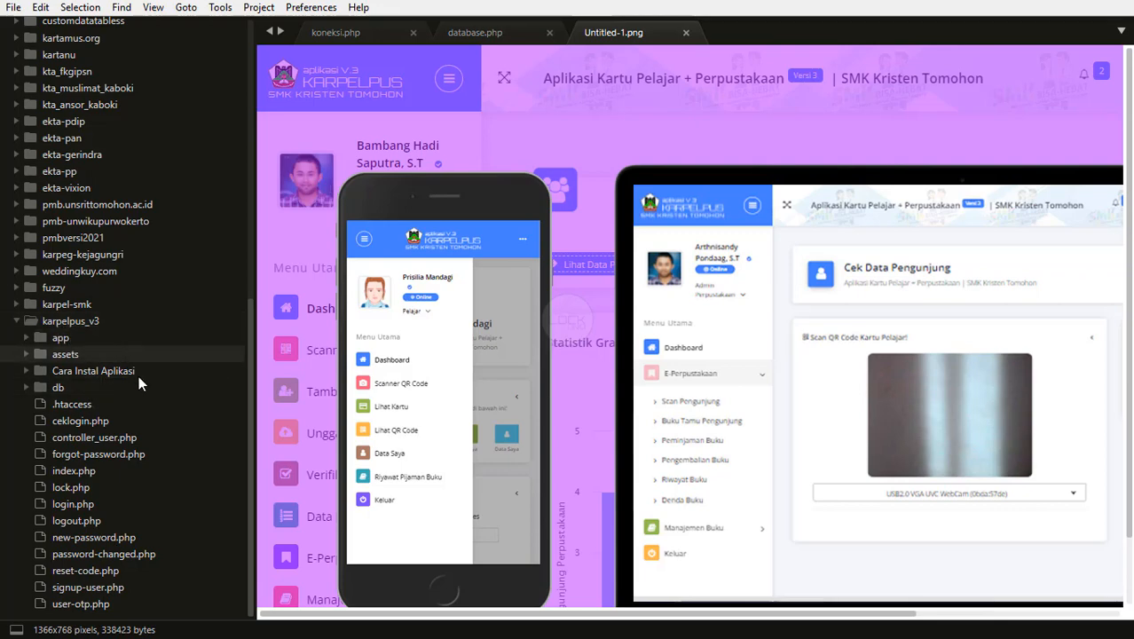
{"action": "scroll", "coordinate": [139, 375], "scroll_direction": "up", "scroll_amount": 5}
{"action": "scroll", "coordinate": [138, 376], "scroll_direction": "down", "scroll_amount": 5}
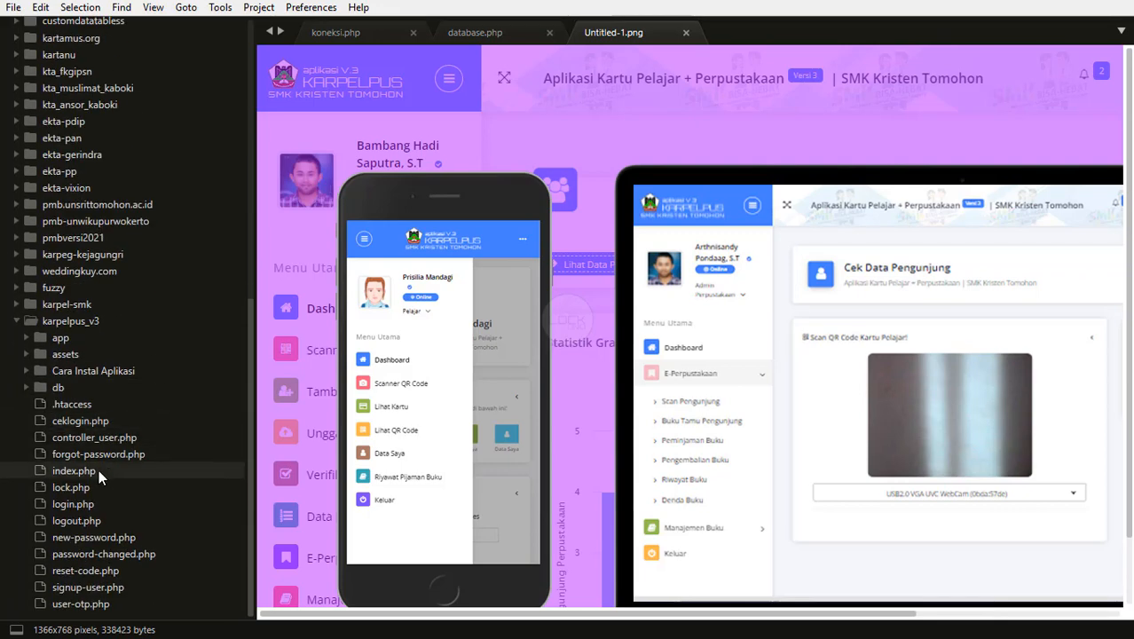
{"action": "scroll", "coordinate": [610, 413], "scroll_direction": "down", "scroll_amount": 2}
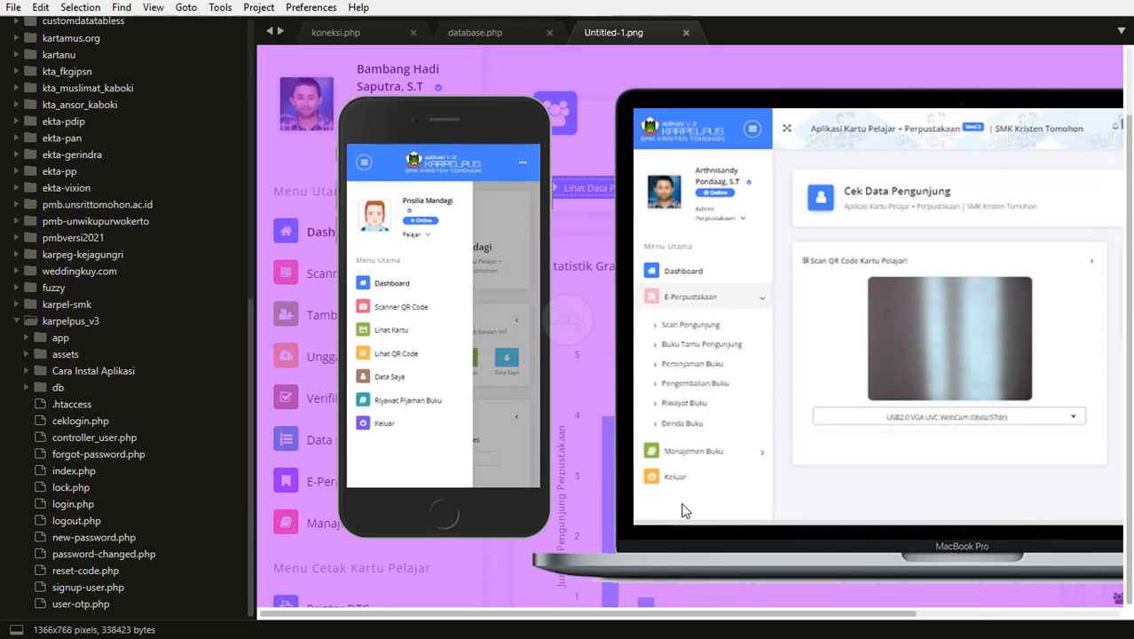
{"action": "left_click_drag", "start_coordinate": [577, 616], "coordinate": [435, 614]}
{"action": "left_click_drag", "start_coordinate": [547, 615], "coordinate": [528, 636]}
{"action": "left_click", "coordinate": [114, 633]}
{"action": "left_click", "coordinate": [113, 633]}
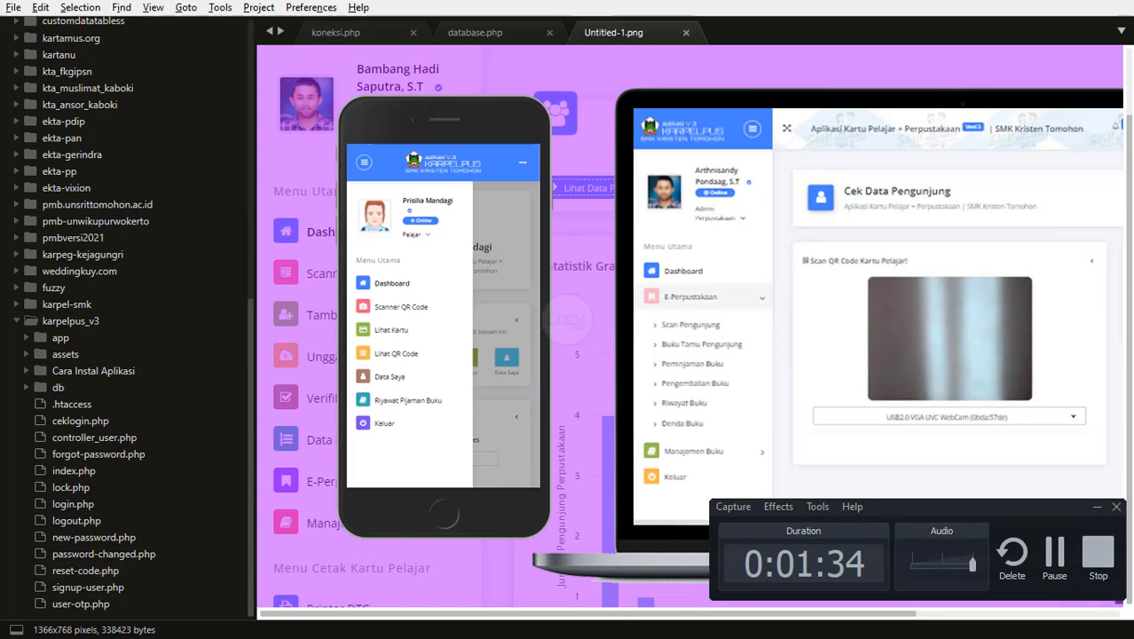
{"action": "left_click", "coordinate": [14, 626]}
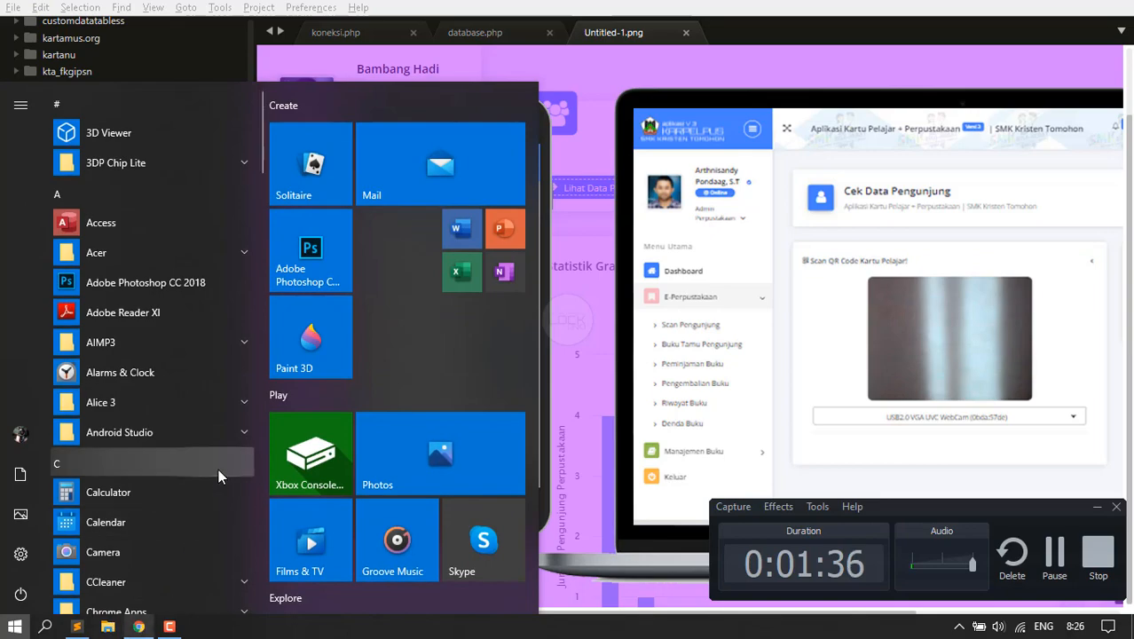
{"action": "key", "text": "super+e"}
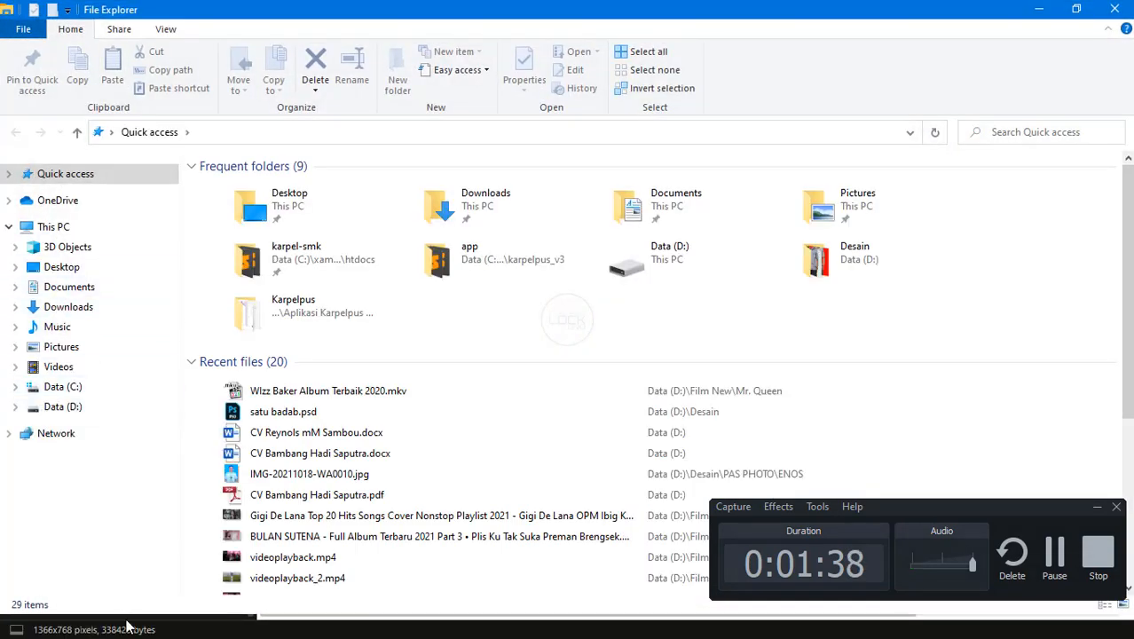
{"action": "left_click", "coordinate": [149, 628]}
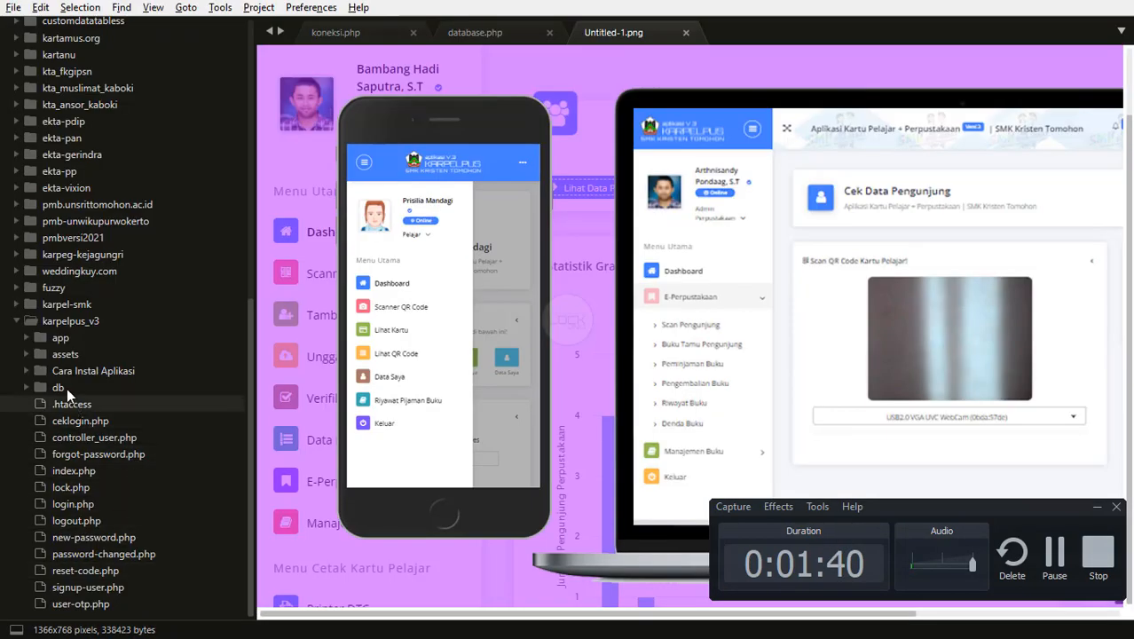
Expand assets > images > qrcode in the sidebar, collapsing the config folder.
{"action": "left_click", "coordinate": [55, 354]}
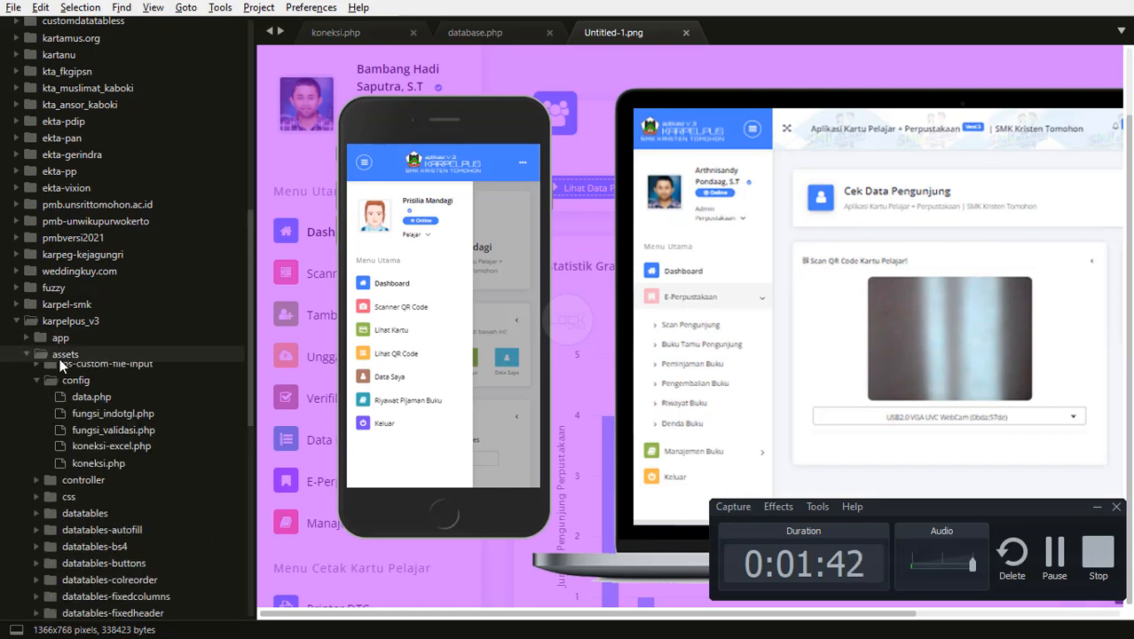
{"action": "left_click", "coordinate": [72, 390]}
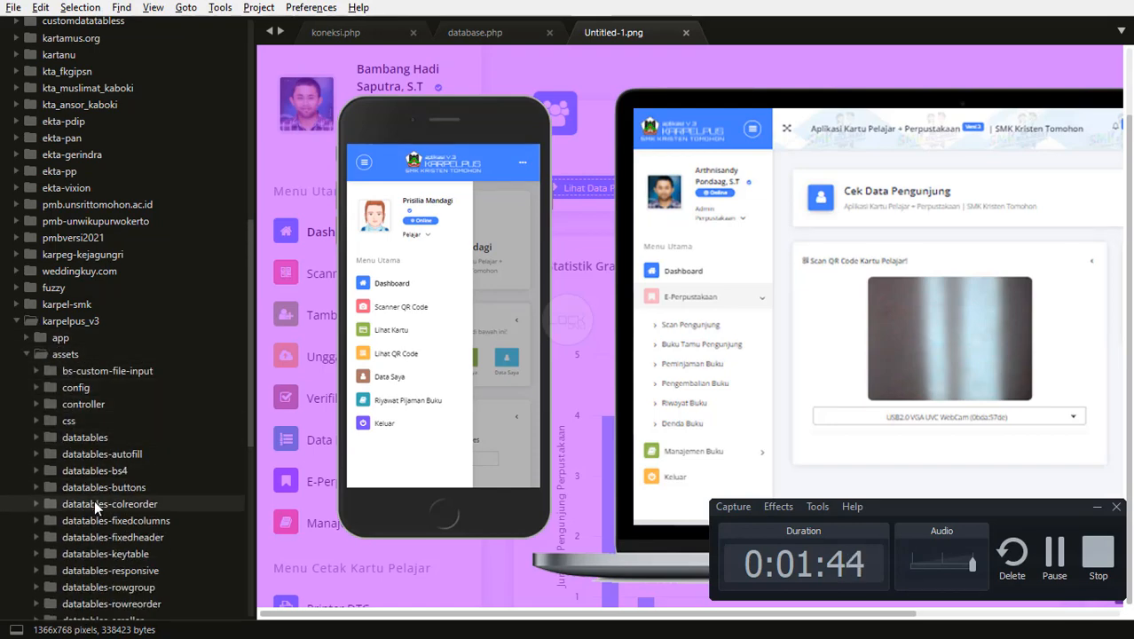
{"action": "scroll", "coordinate": [95, 499], "scroll_direction": "down", "scroll_amount": 5}
{"action": "left_click", "coordinate": [77, 388]}
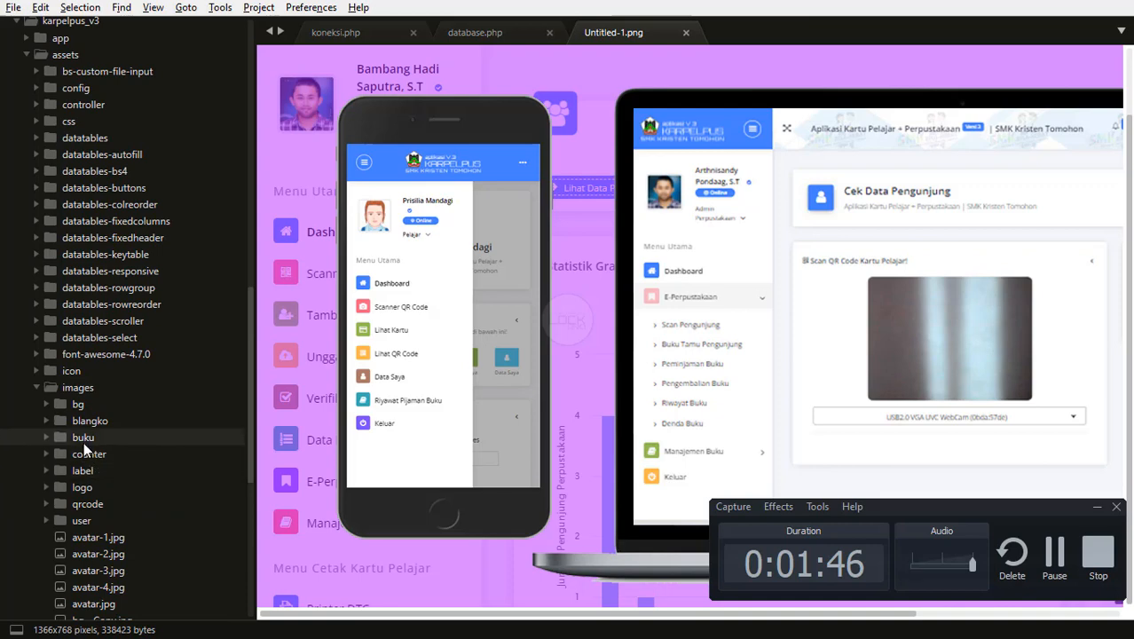
{"action": "left_click", "coordinate": [87, 503]}
{"action": "scroll", "coordinate": [96, 509], "scroll_direction": "down", "scroll_amount": 3}
Preview the first QR code image and keep it open in its own tab.
{"action": "left_click", "coordinate": [93, 373]}
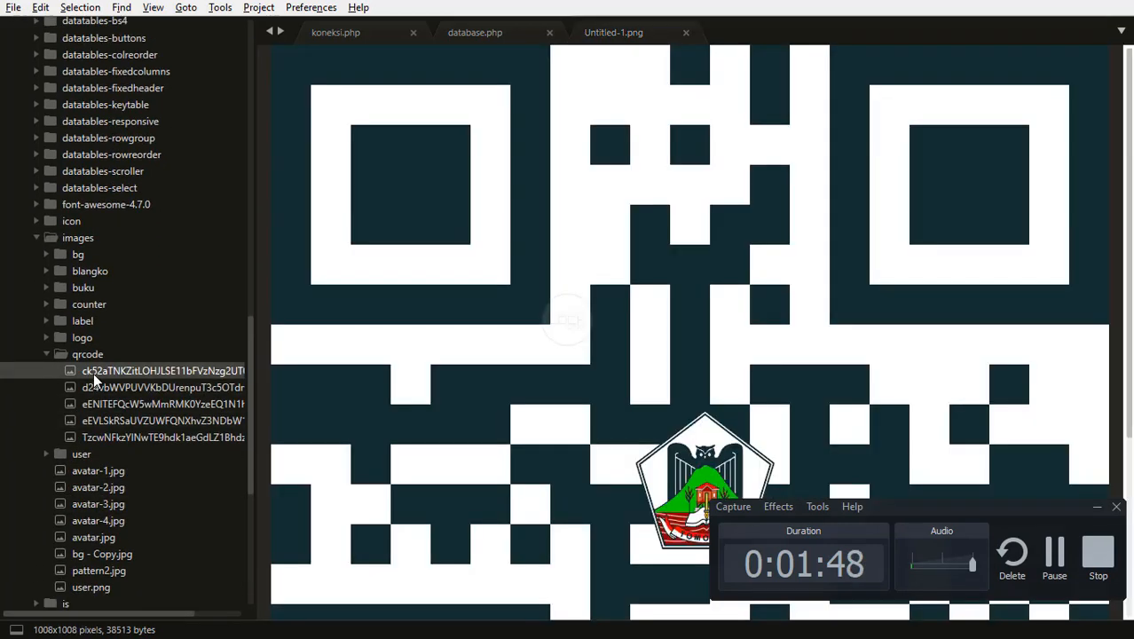
{"action": "double_click", "coordinate": [93, 373]}
{"action": "scroll", "coordinate": [659, 399], "scroll_direction": "down", "scroll_amount": 1}
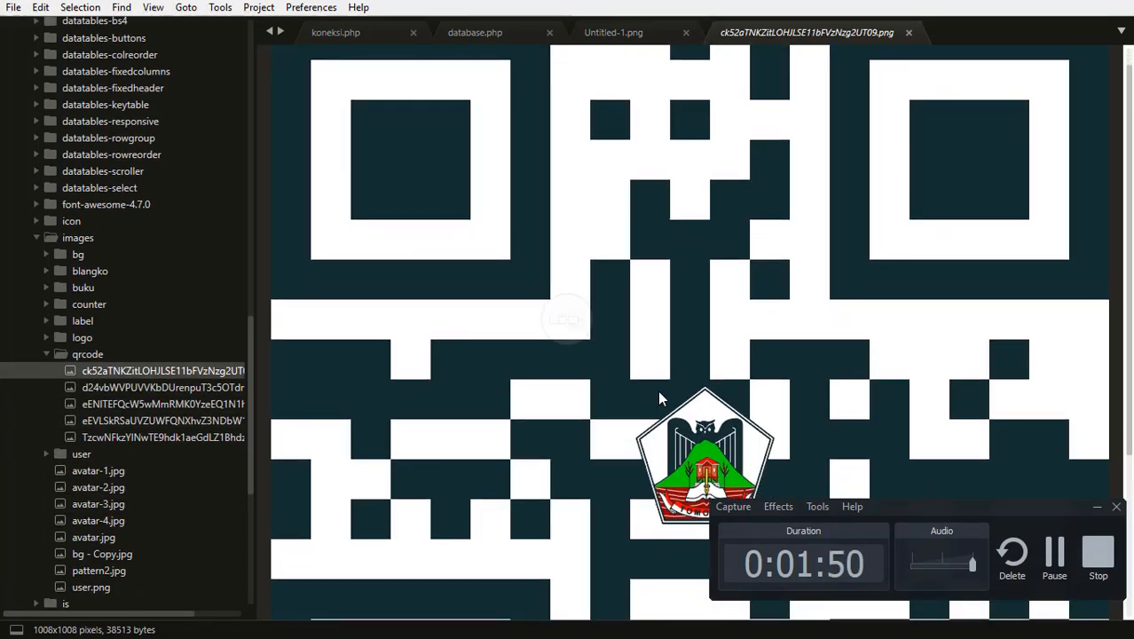
{"action": "scroll", "coordinate": [713, 318], "scroll_direction": "up", "scroll_amount": 1}
{"action": "scroll", "coordinate": [701, 332], "scroll_direction": "down", "scroll_amount": 2}
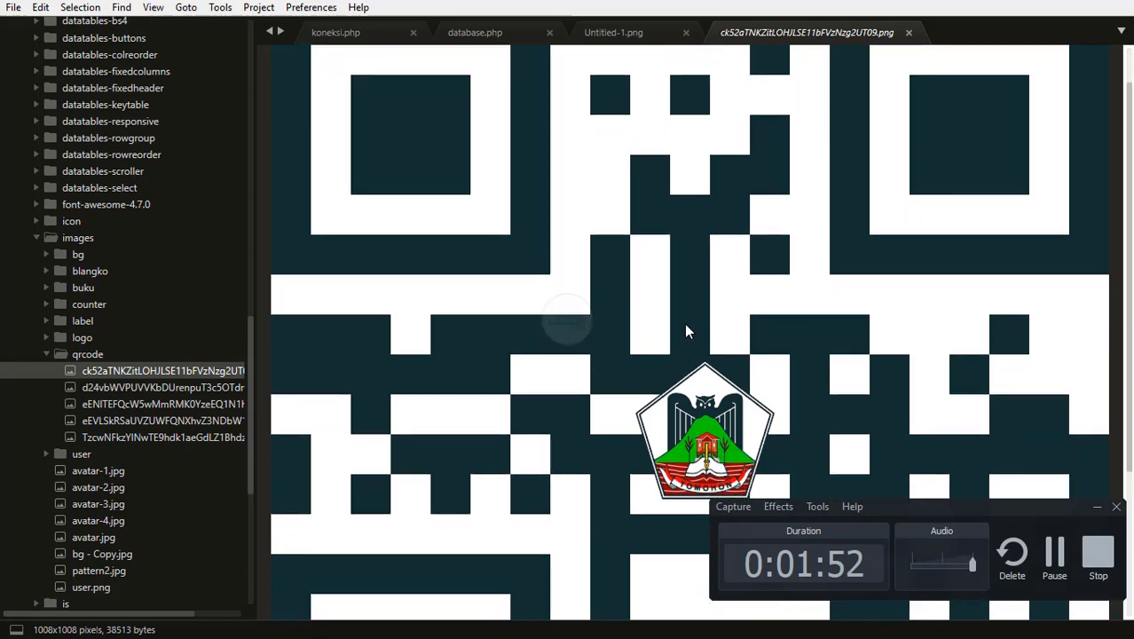
{"action": "left_click", "coordinate": [1096, 508]}
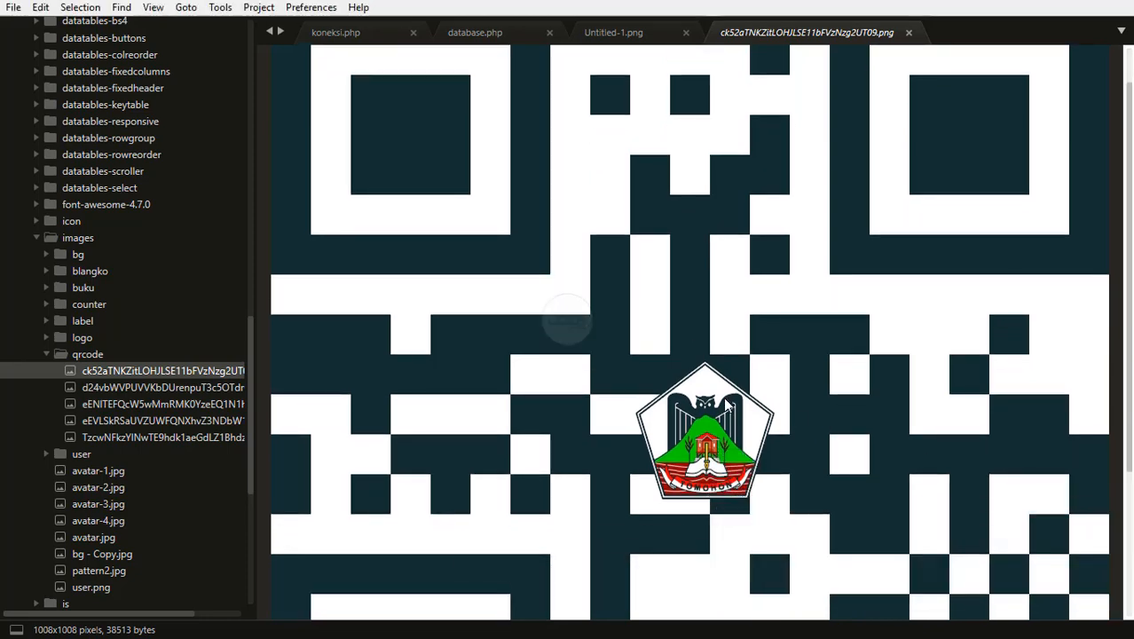
{"action": "scroll", "coordinate": [1107, 417], "scroll_direction": "down", "scroll_amount": 8}
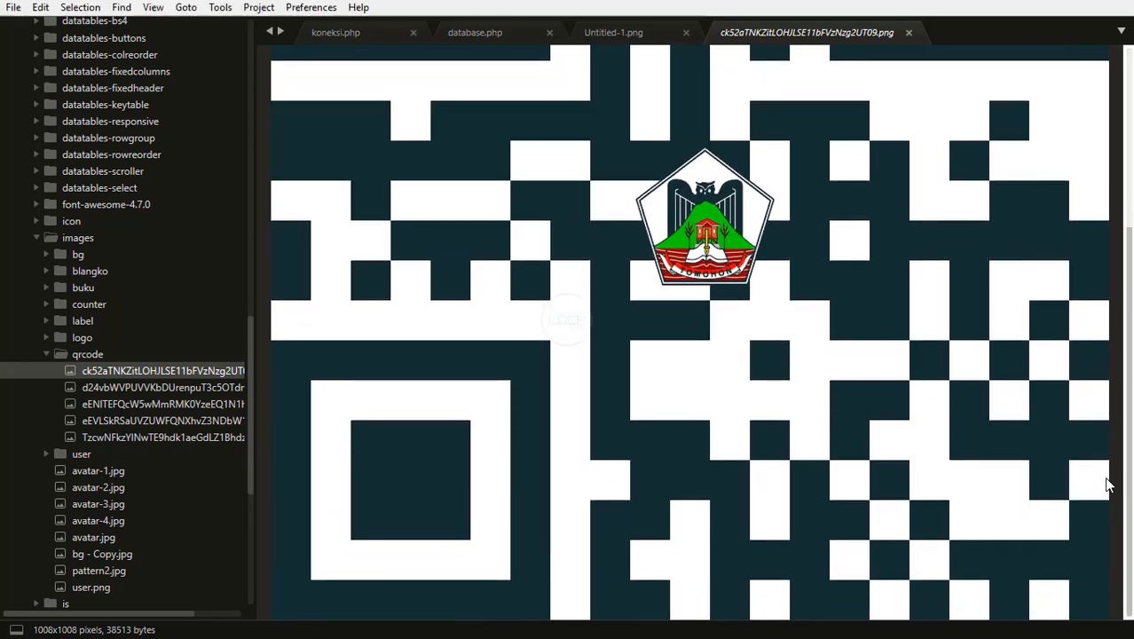
{"action": "scroll", "coordinate": [1107, 485], "scroll_direction": "up", "scroll_amount": 10}
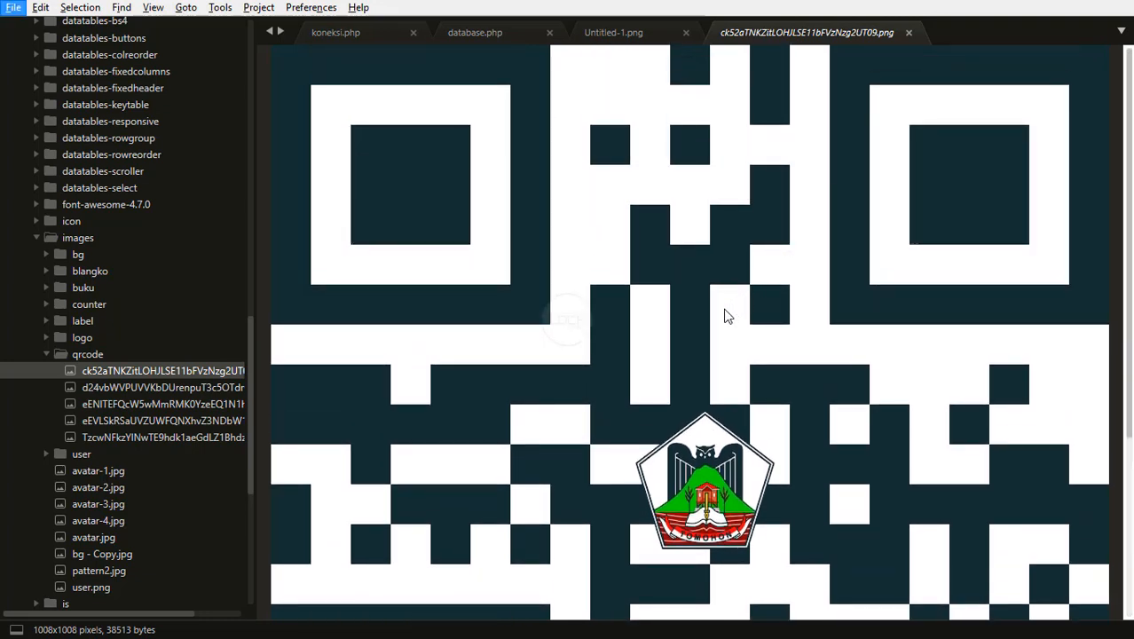
Preview the other QR code images in the qrcode folder, then switch to the browser.
{"action": "left_click", "coordinate": [127, 403]}
{"action": "key", "text": "Down"}
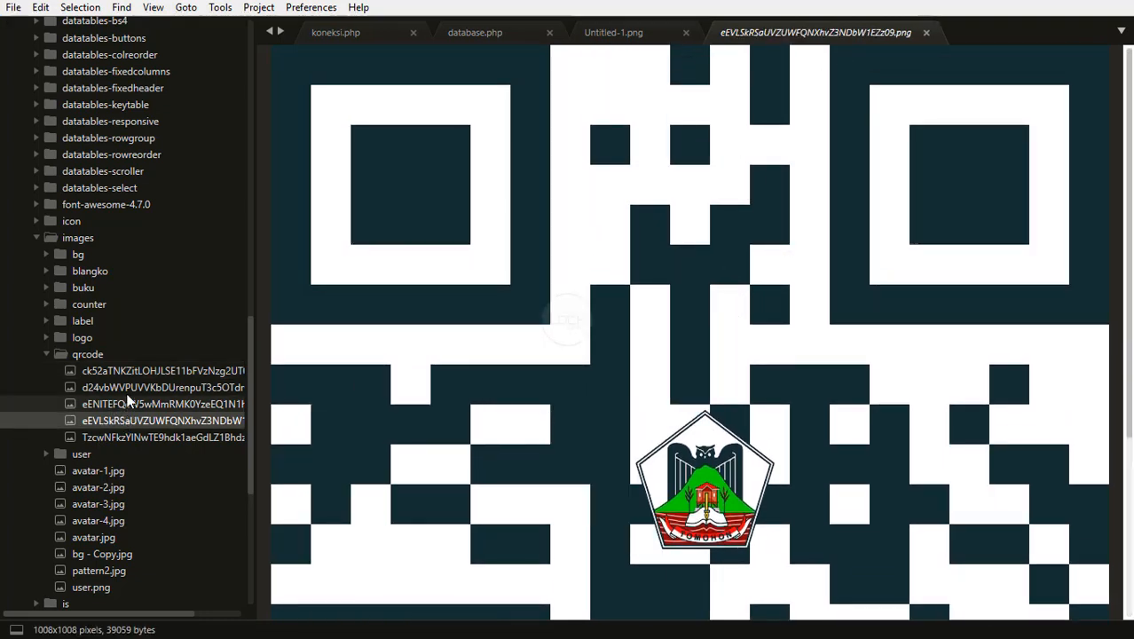
{"action": "left_click", "coordinate": [125, 388]}
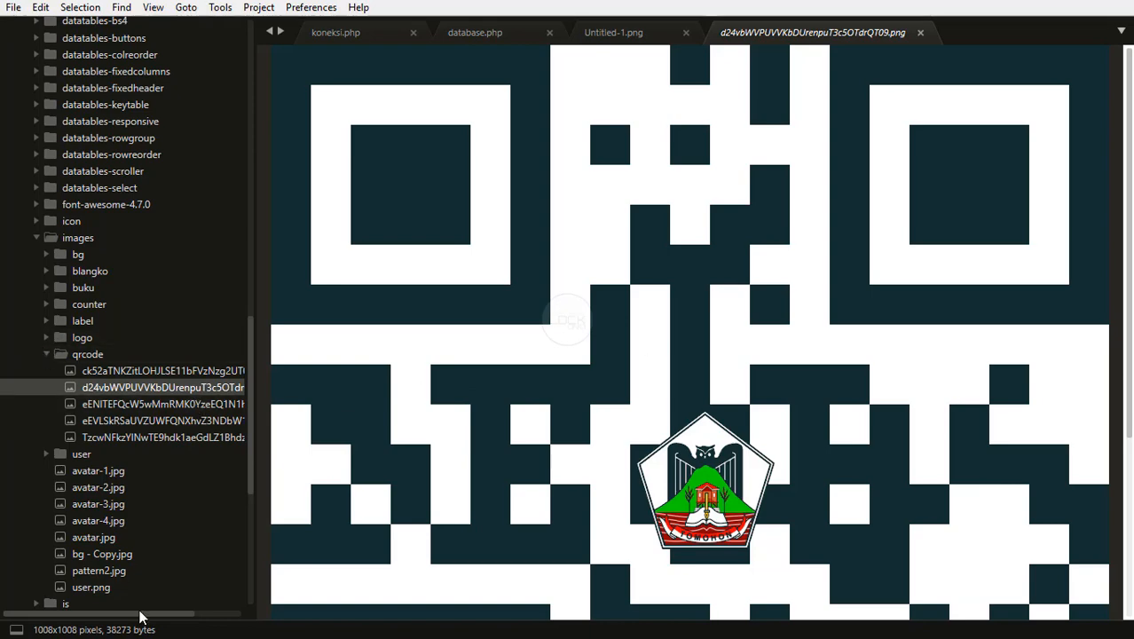
{"action": "key", "text": "super"}
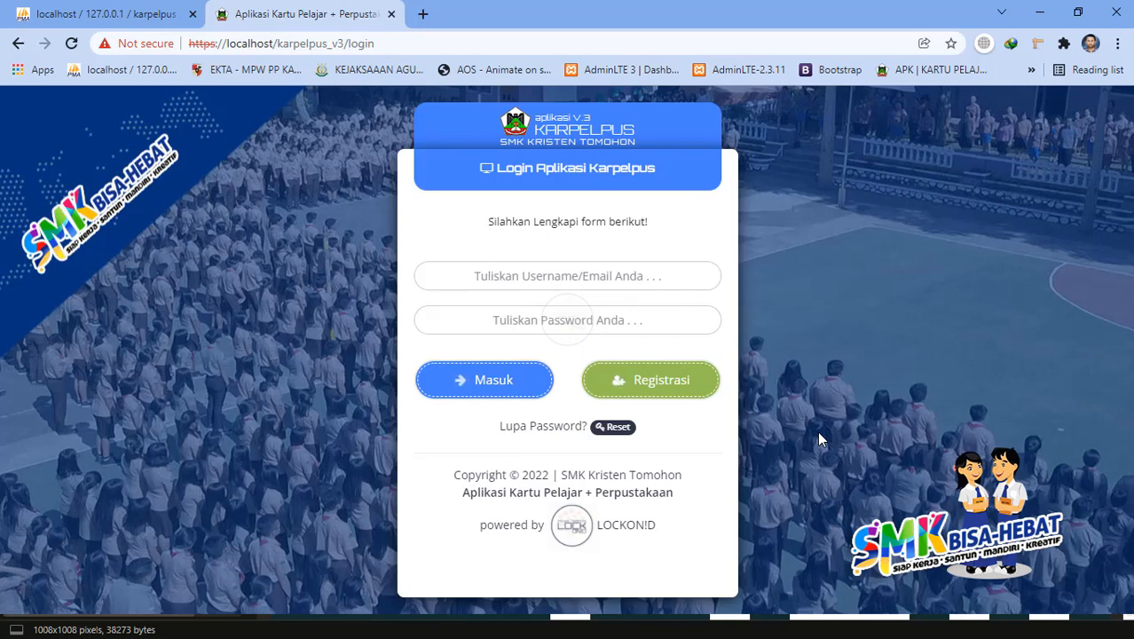
Close the QR code preview and return to the maximized browser login page.
{"action": "left_click", "coordinate": [1078, 13]}
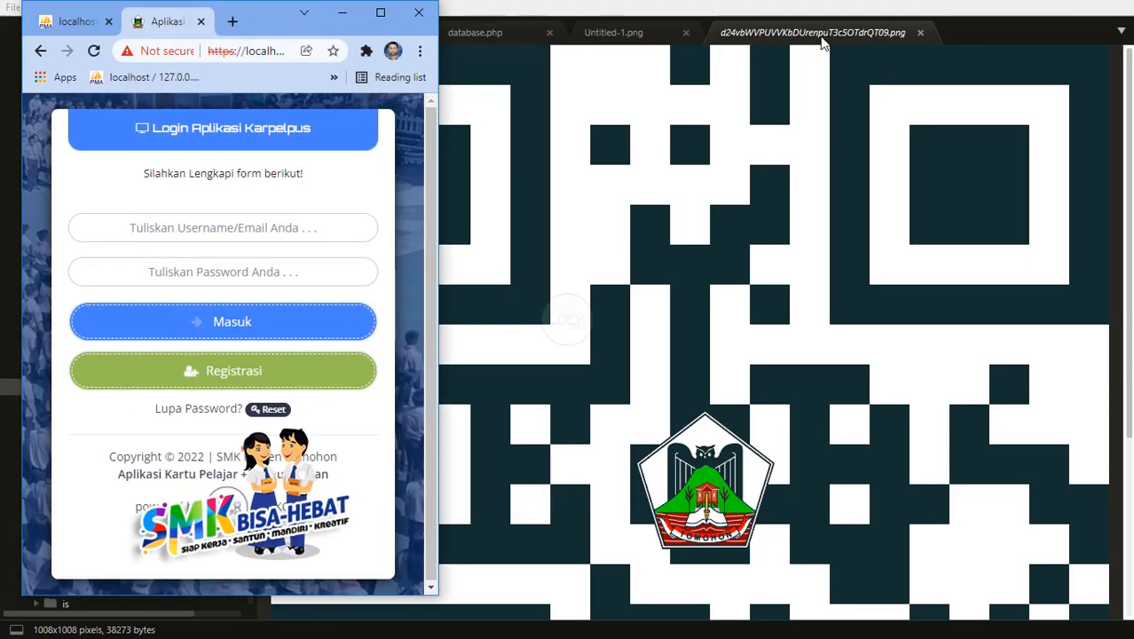
{"action": "left_click", "coordinate": [920, 32]}
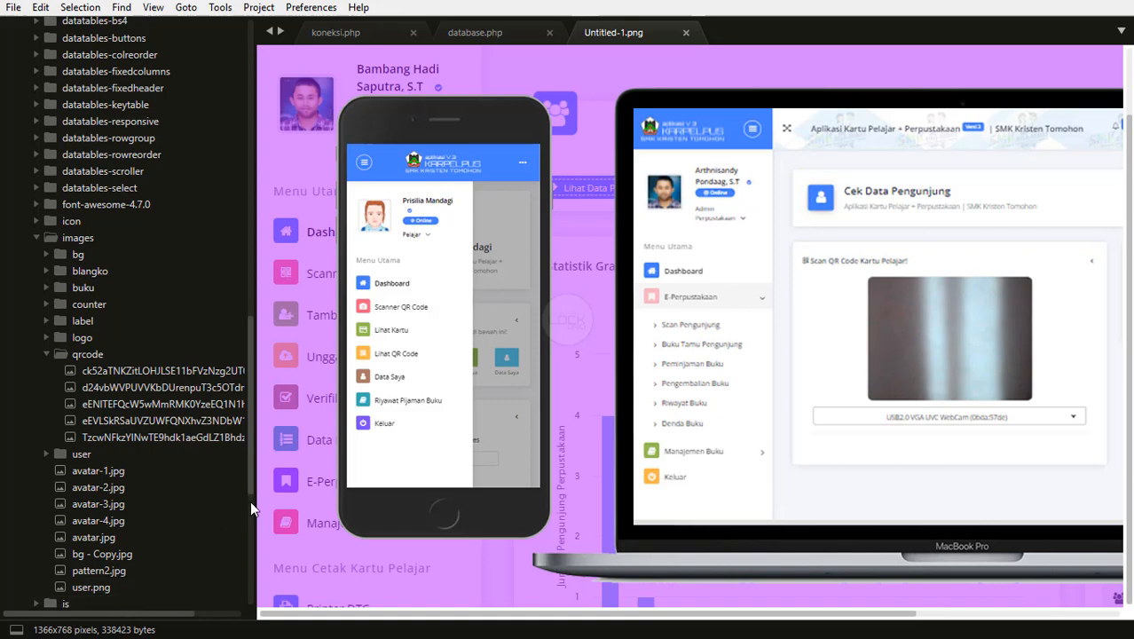
{"action": "key", "text": "alt+Tab"}
{"action": "left_click", "coordinate": [380, 15]}
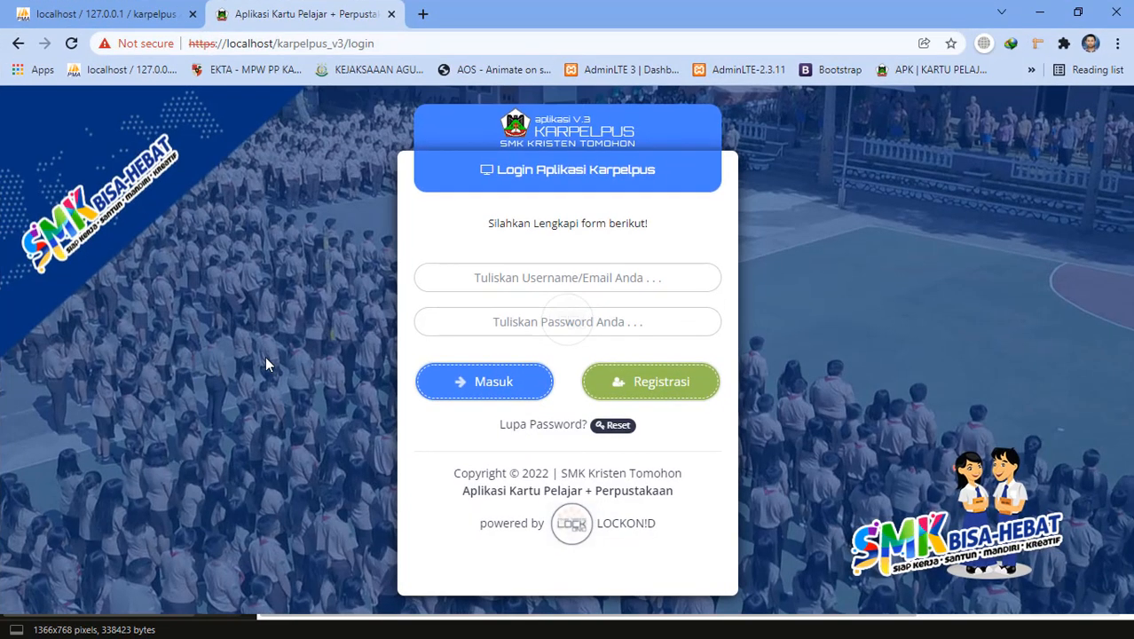
Sign in with the saved superadmin e-mail and pasted password to reach the dashboard.
{"action": "left_click", "coordinate": [552, 277]}
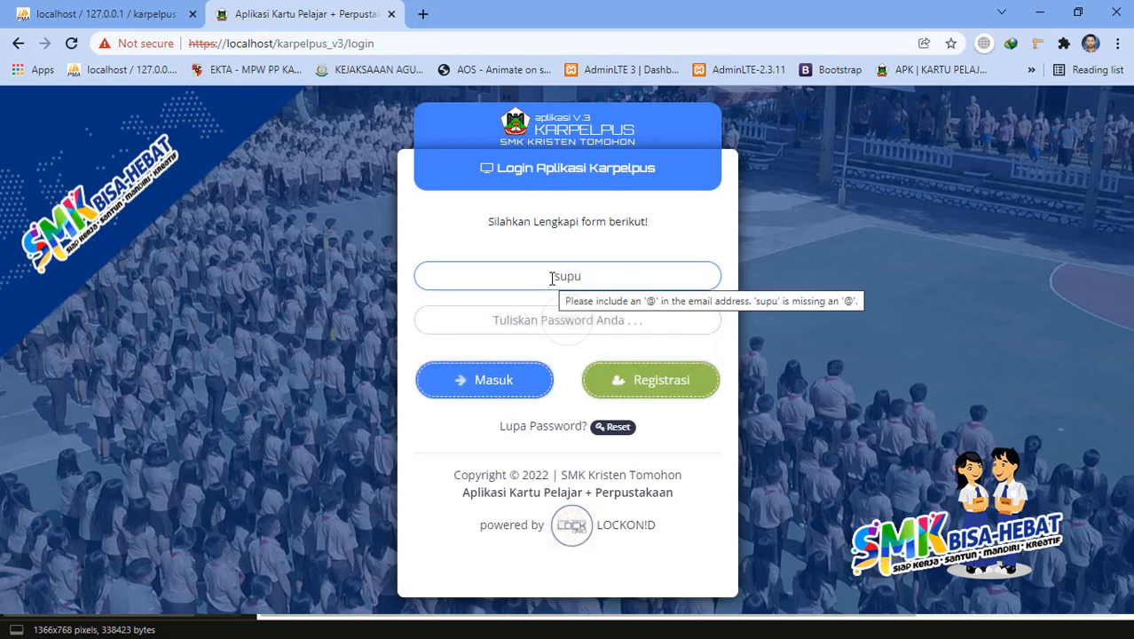
{"action": "left_click", "coordinate": [525, 314]}
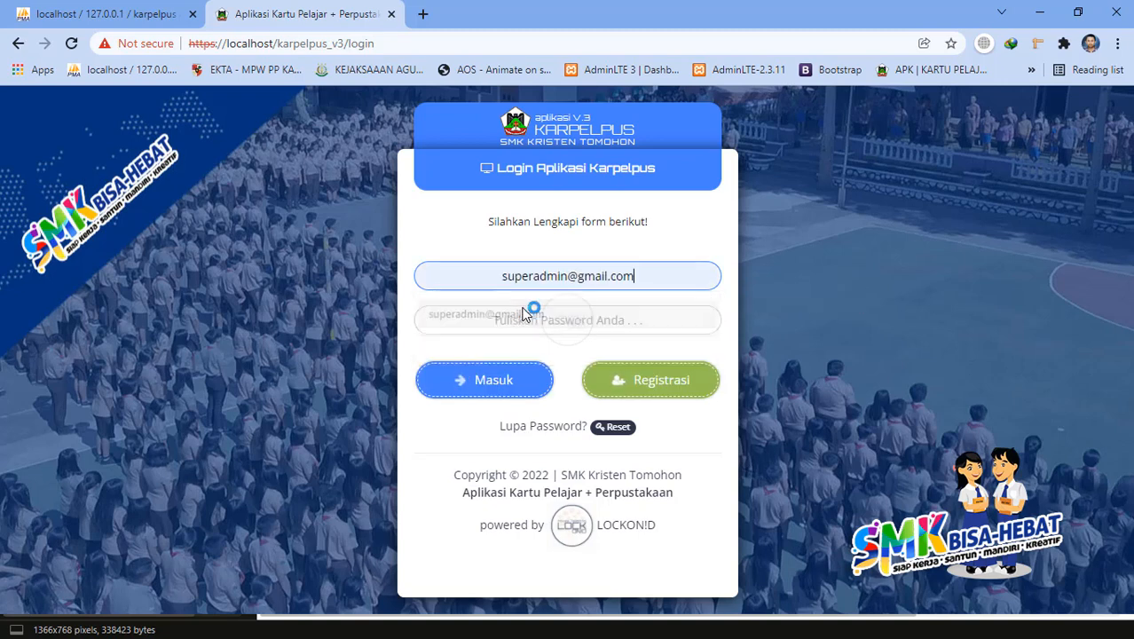
{"action": "left_click", "coordinate": [535, 320]}
{"action": "key", "text": "ctrl+v"}
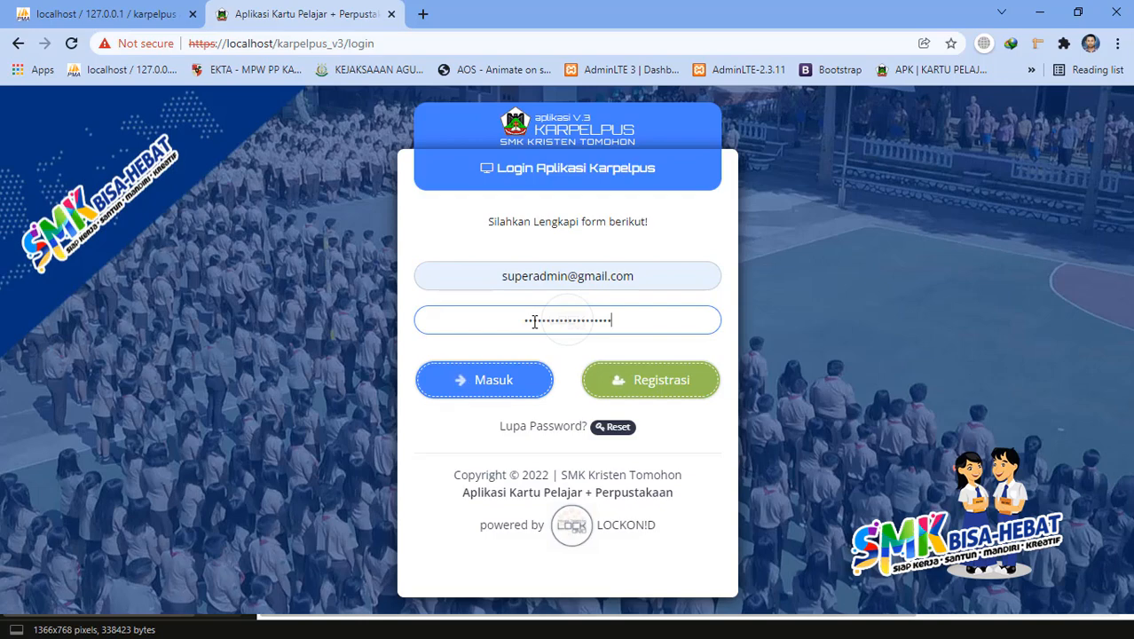
{"action": "left_click", "coordinate": [544, 385]}
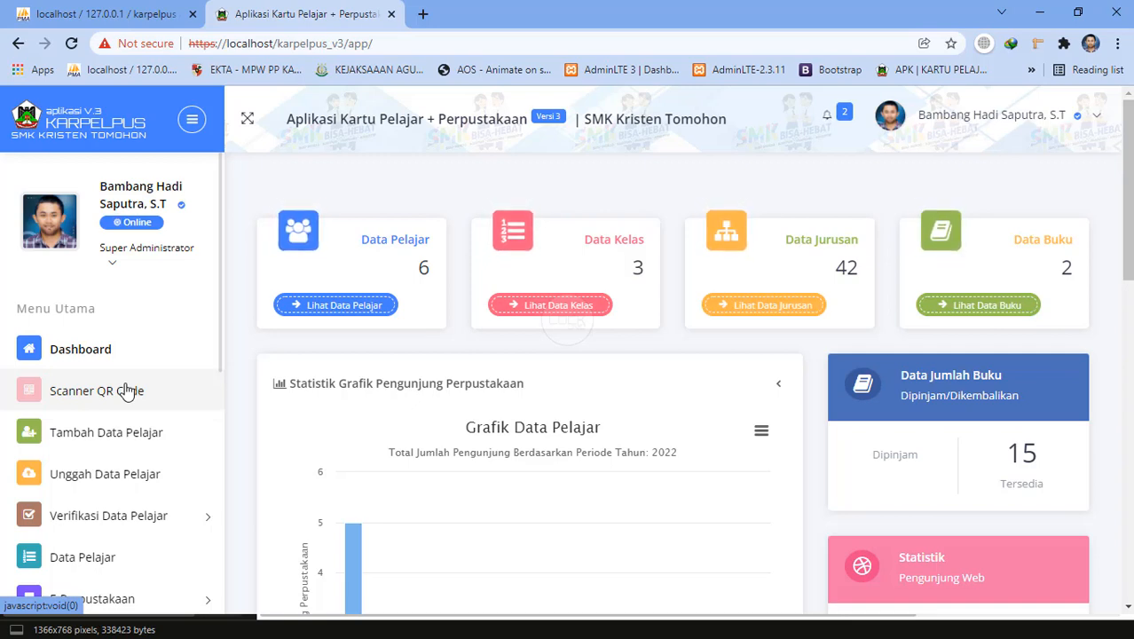
{"action": "scroll", "coordinate": [437, 391], "scroll_direction": "down", "scroll_amount": 5}
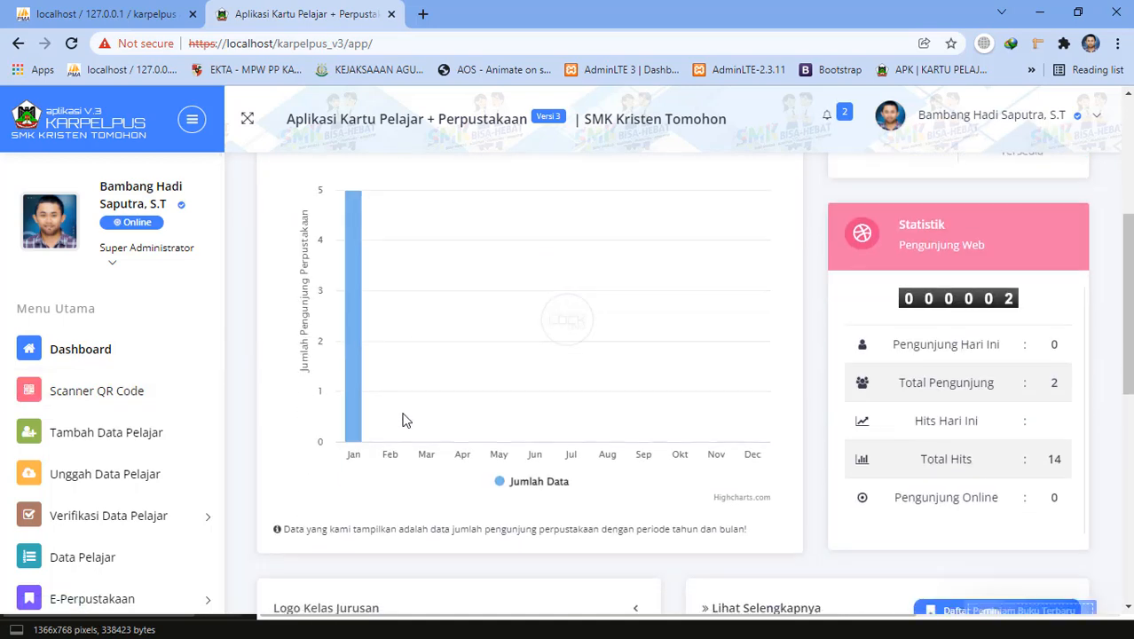
{"action": "scroll", "coordinate": [187, 452], "scroll_direction": "down", "scroll_amount": 5}
{"action": "scroll", "coordinate": [174, 462], "scroll_direction": "up", "scroll_amount": 5}
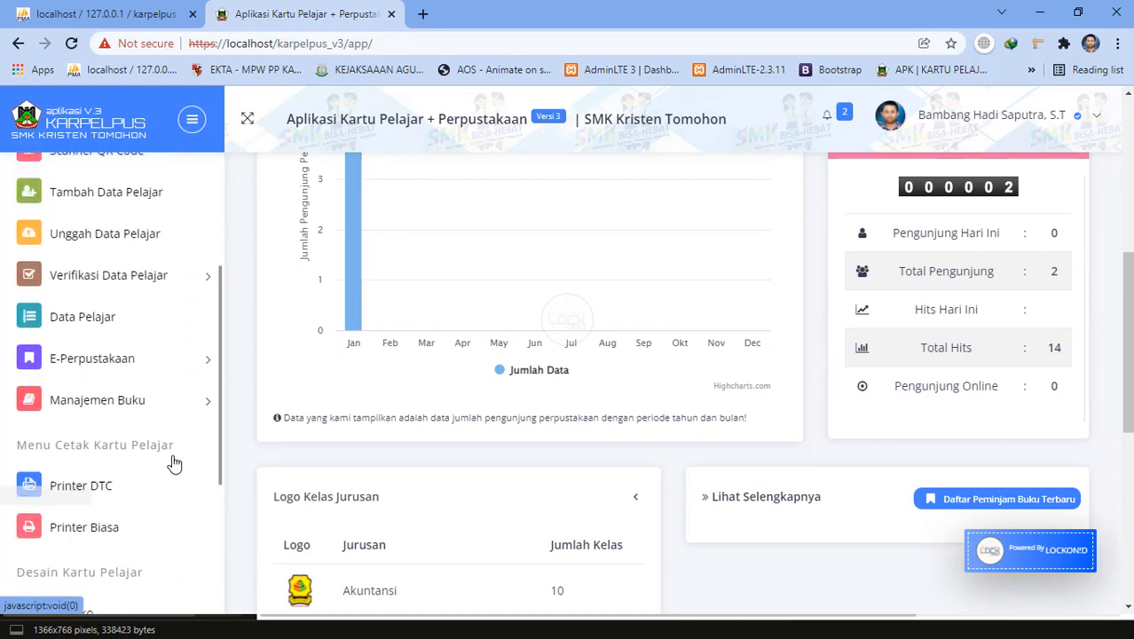
{"action": "scroll", "coordinate": [463, 415], "scroll_direction": "up", "scroll_amount": 5}
{"action": "scroll", "coordinate": [462, 428], "scroll_direction": "down", "scroll_amount": 10}
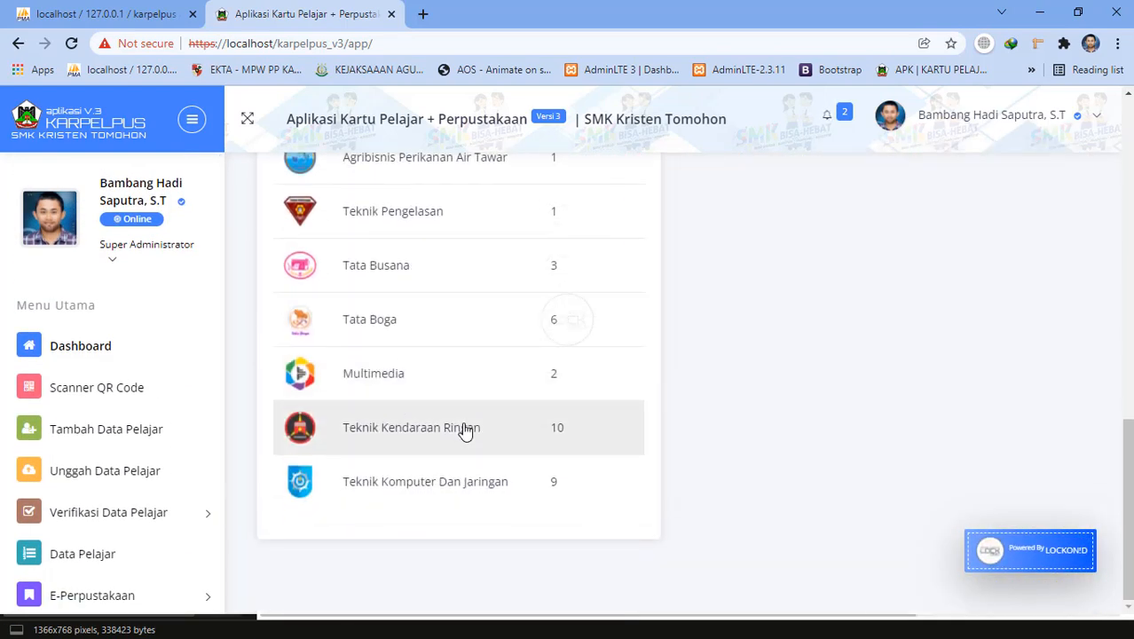
{"action": "scroll", "coordinate": [463, 430], "scroll_direction": "up", "scroll_amount": 10}
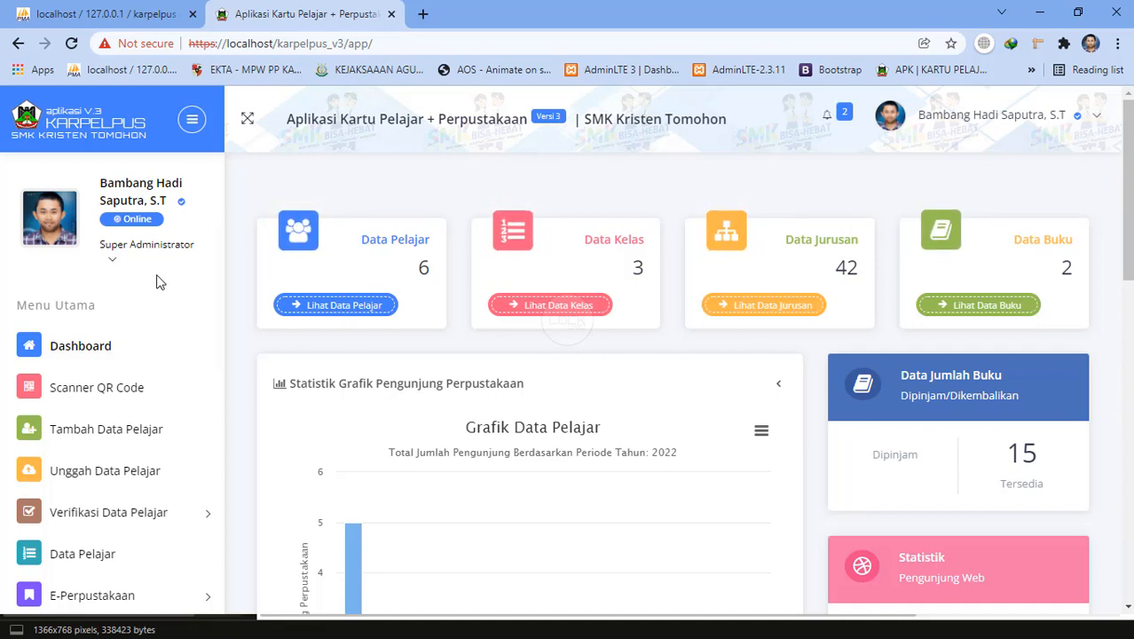
{"action": "scroll", "coordinate": [609, 324], "scroll_direction": "down", "scroll_amount": 3}
{"action": "scroll", "coordinate": [608, 324], "scroll_direction": "down", "scroll_amount": 3}
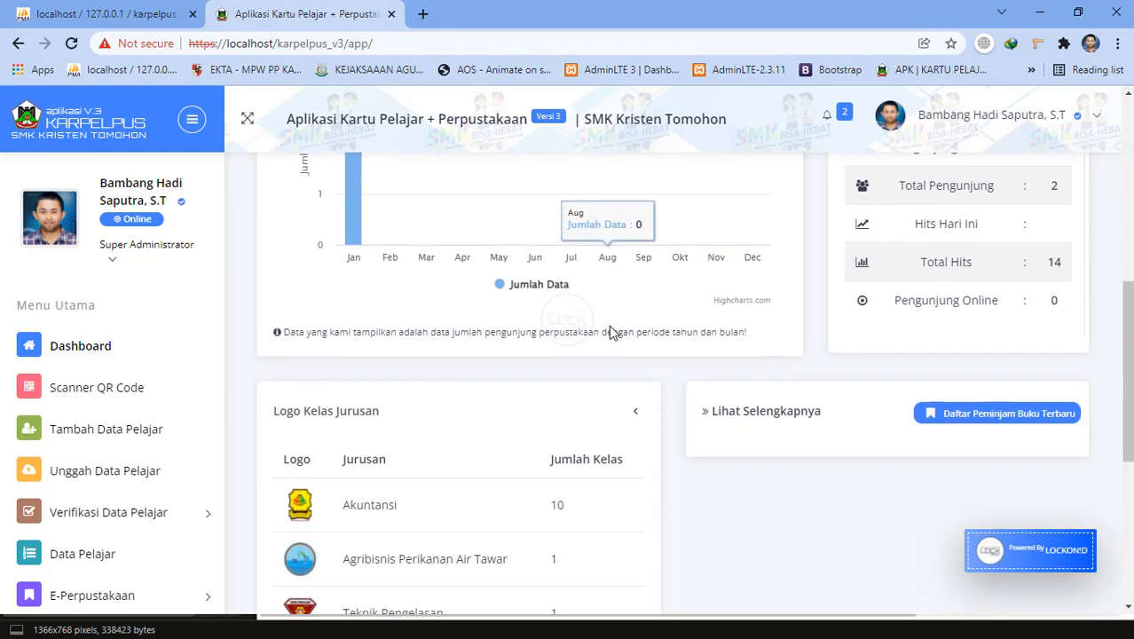
{"action": "scroll", "coordinate": [609, 325], "scroll_direction": "down", "scroll_amount": 4}
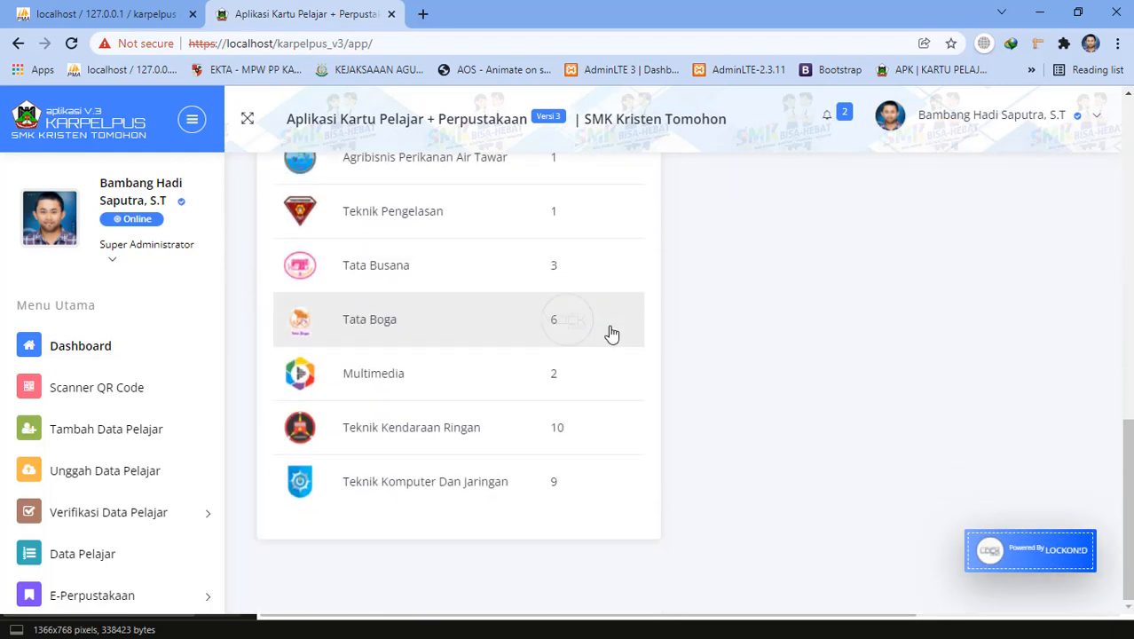
{"action": "scroll", "coordinate": [611, 333], "scroll_direction": "up", "scroll_amount": 10}
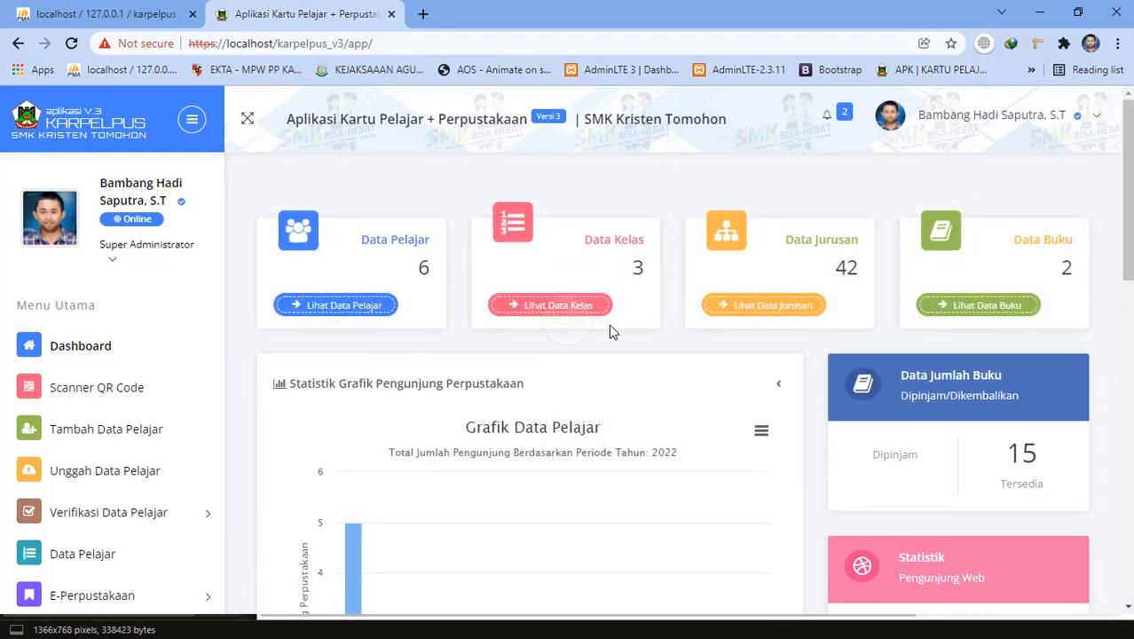
{"action": "scroll", "coordinate": [610, 325], "scroll_direction": "down", "scroll_amount": 4}
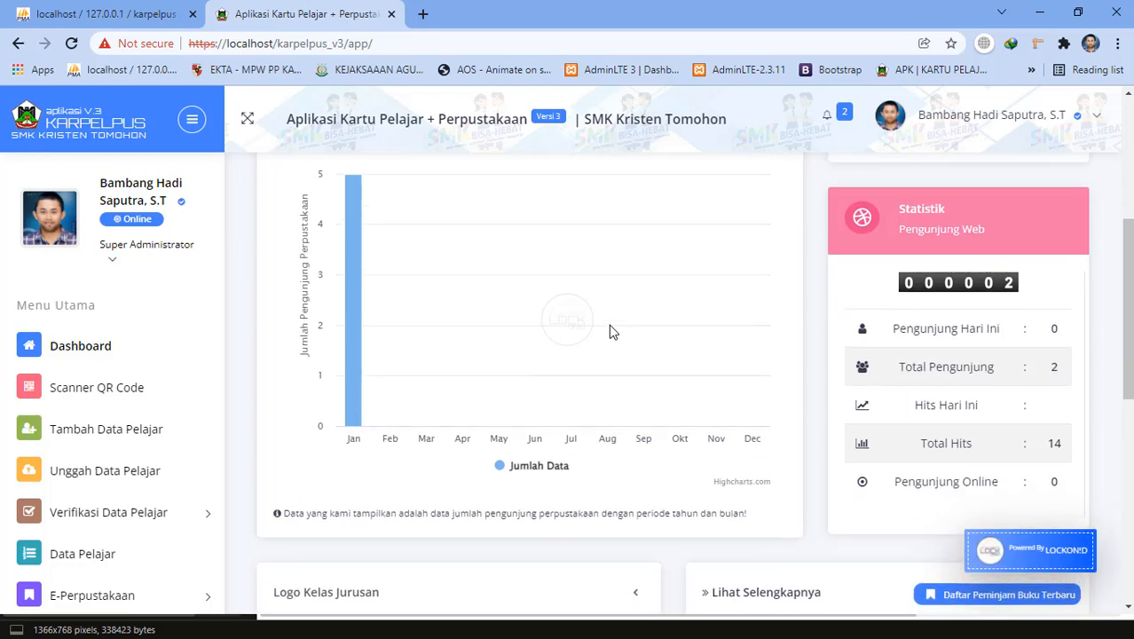
{"action": "scroll", "coordinate": [609, 324], "scroll_direction": "up", "scroll_amount": 4}
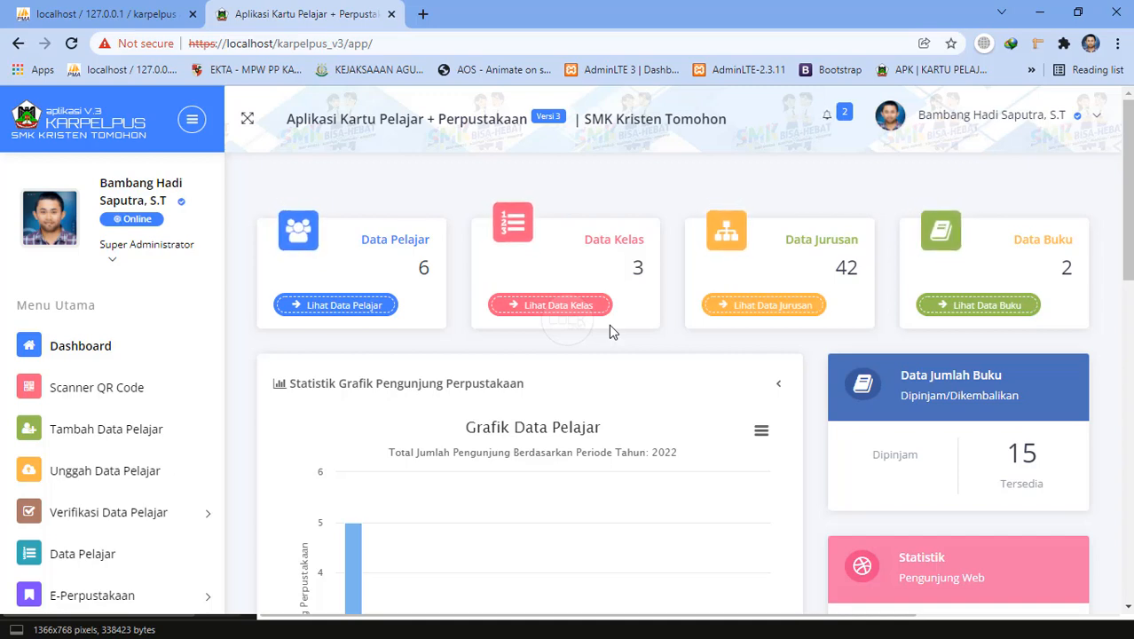
{"action": "scroll", "coordinate": [609, 325], "scroll_direction": "down", "scroll_amount": 10}
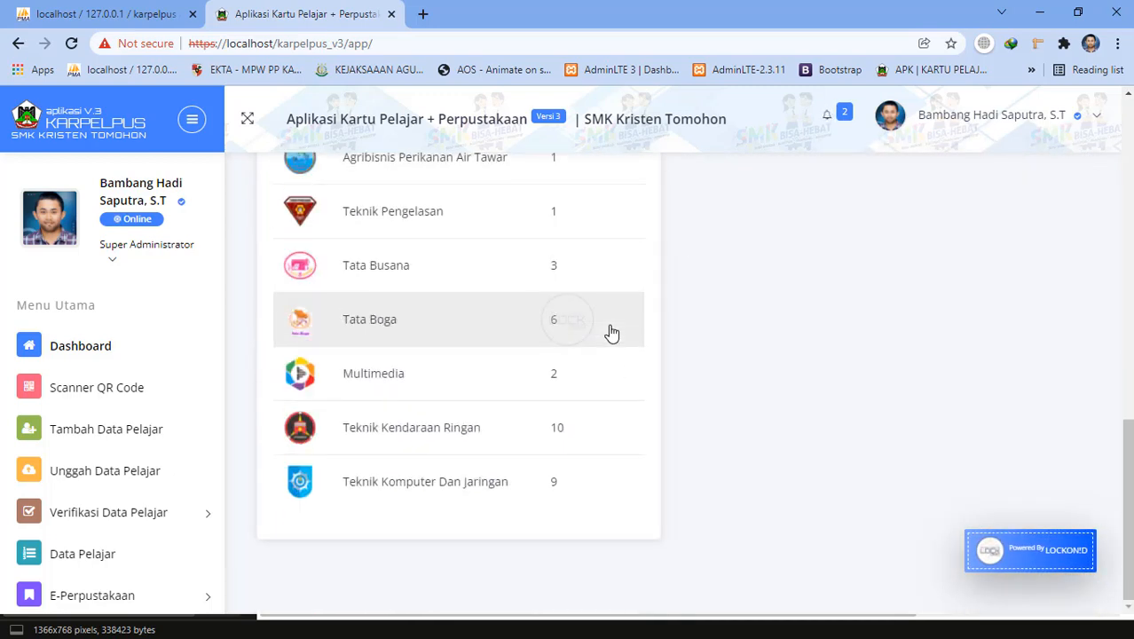
{"action": "scroll", "coordinate": [610, 330], "scroll_direction": "up", "scroll_amount": 3}
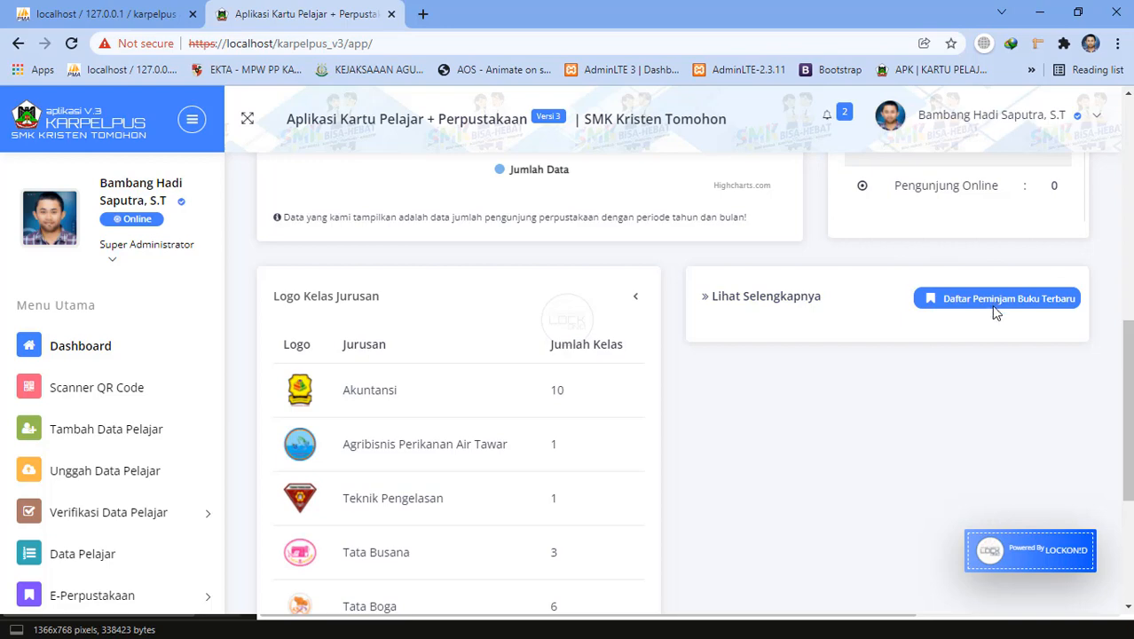
{"action": "scroll", "coordinate": [854, 354], "scroll_direction": "up", "scroll_amount": 4}
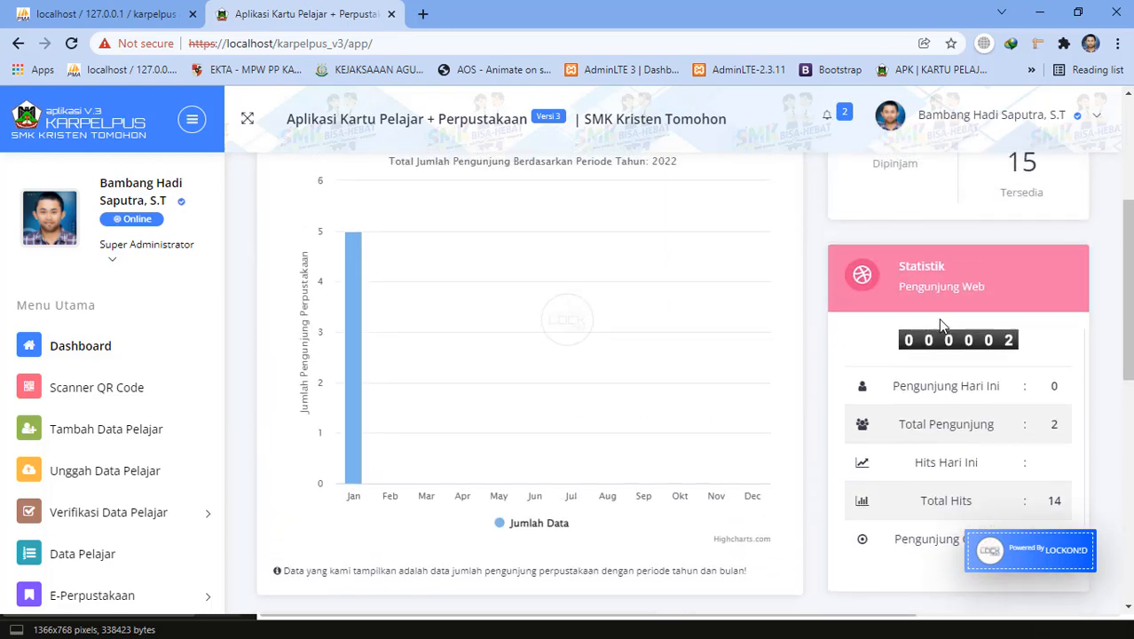
{"action": "scroll", "coordinate": [882, 266], "scroll_direction": "up", "scroll_amount": 2}
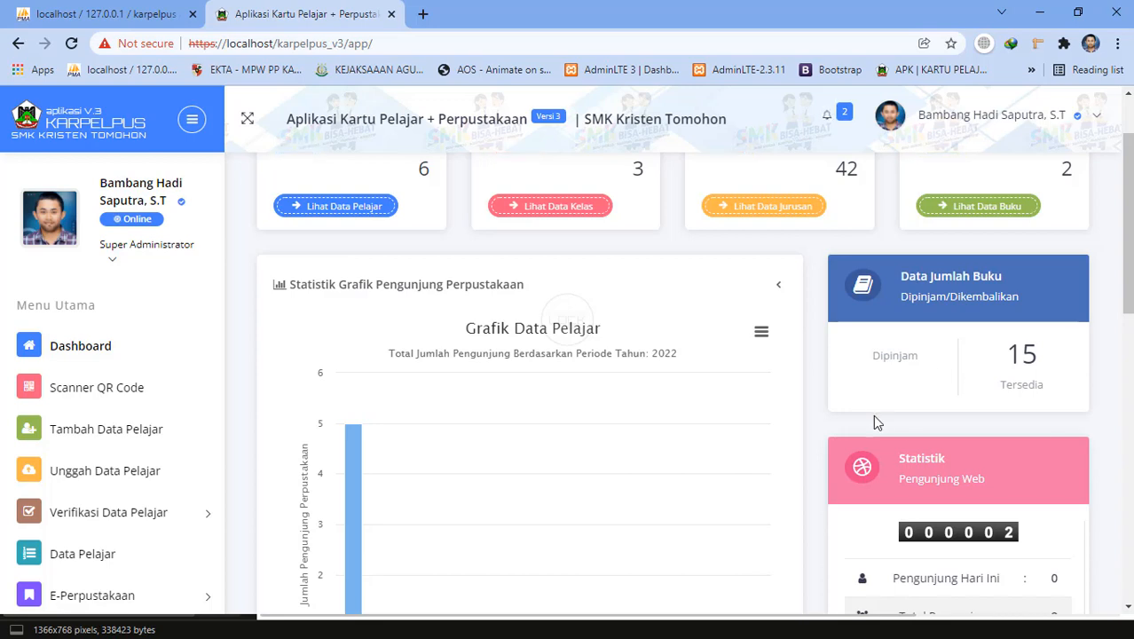
{"action": "scroll", "coordinate": [659, 346], "scroll_direction": "up", "scroll_amount": 2}
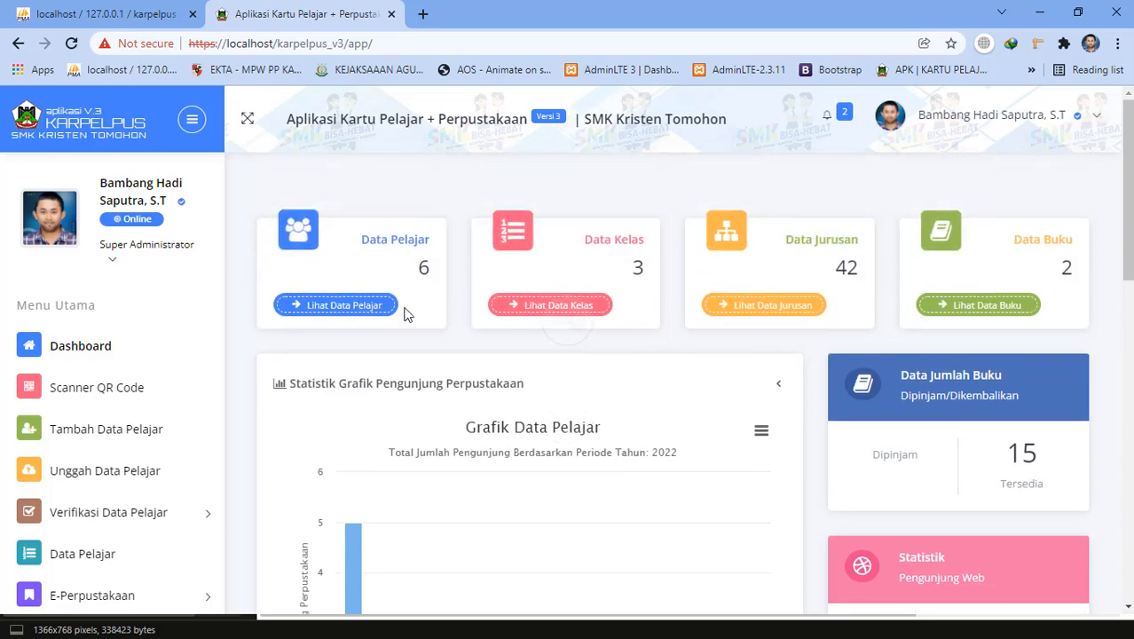
{"action": "scroll", "coordinate": [407, 363], "scroll_direction": "down", "scroll_amount": 2}
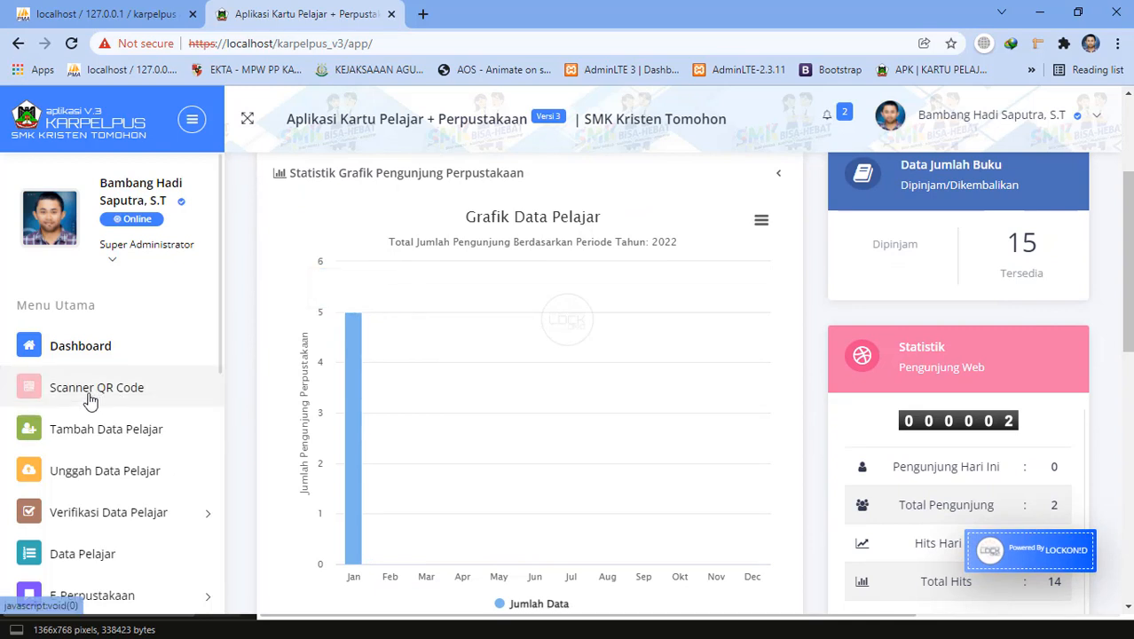
{"action": "scroll", "coordinate": [107, 401], "scroll_direction": "down", "scroll_amount": 2}
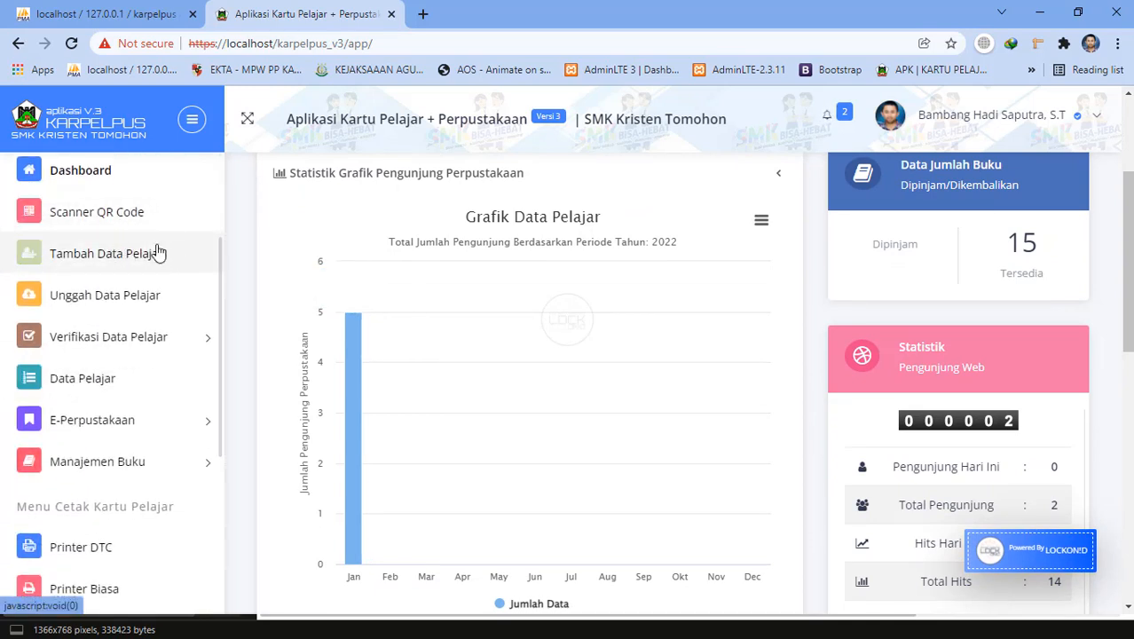
Open the add-student form and set class XII with major XII TKJ 2.
{"action": "left_click", "coordinate": [92, 266]}
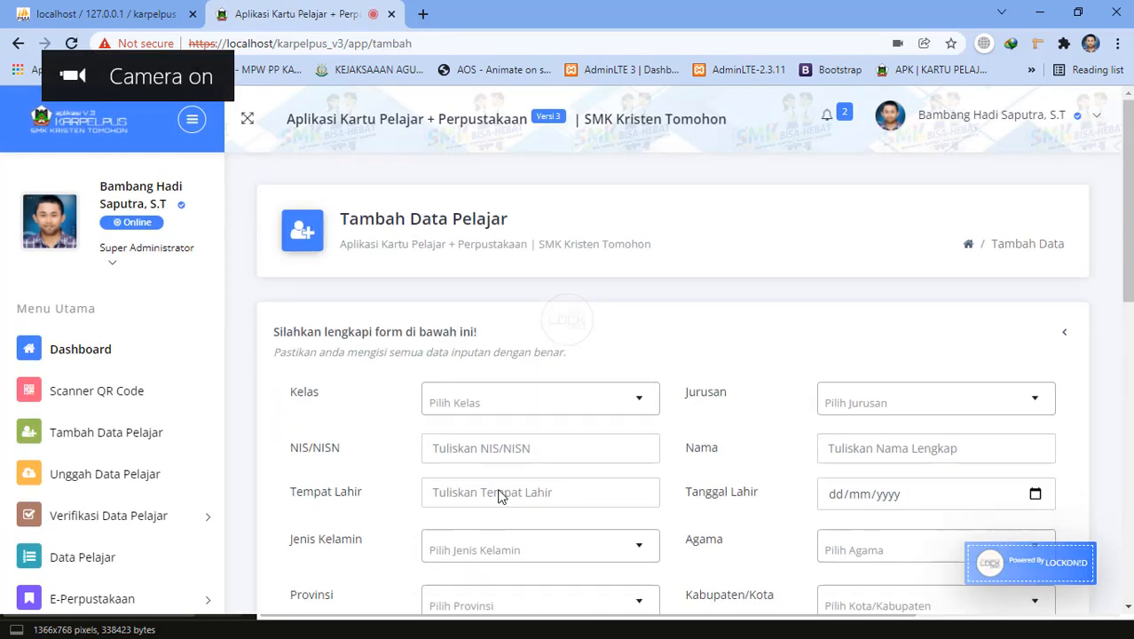
{"action": "left_click", "coordinate": [544, 406]}
{"action": "left_click", "coordinate": [545, 406]}
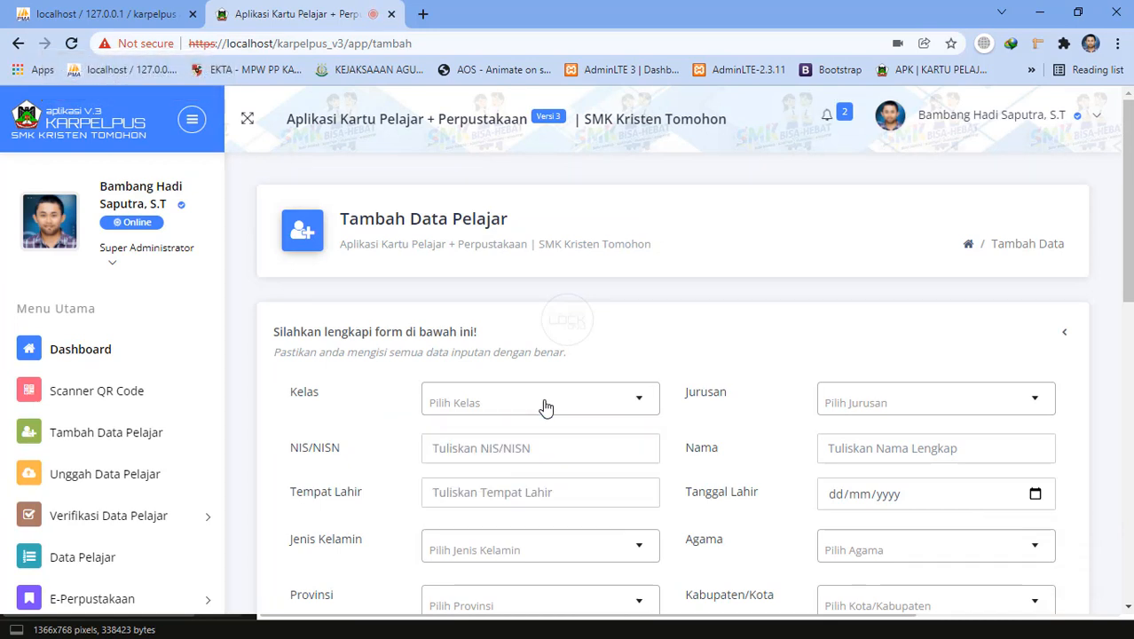
{"action": "left_click", "coordinate": [545, 407]}
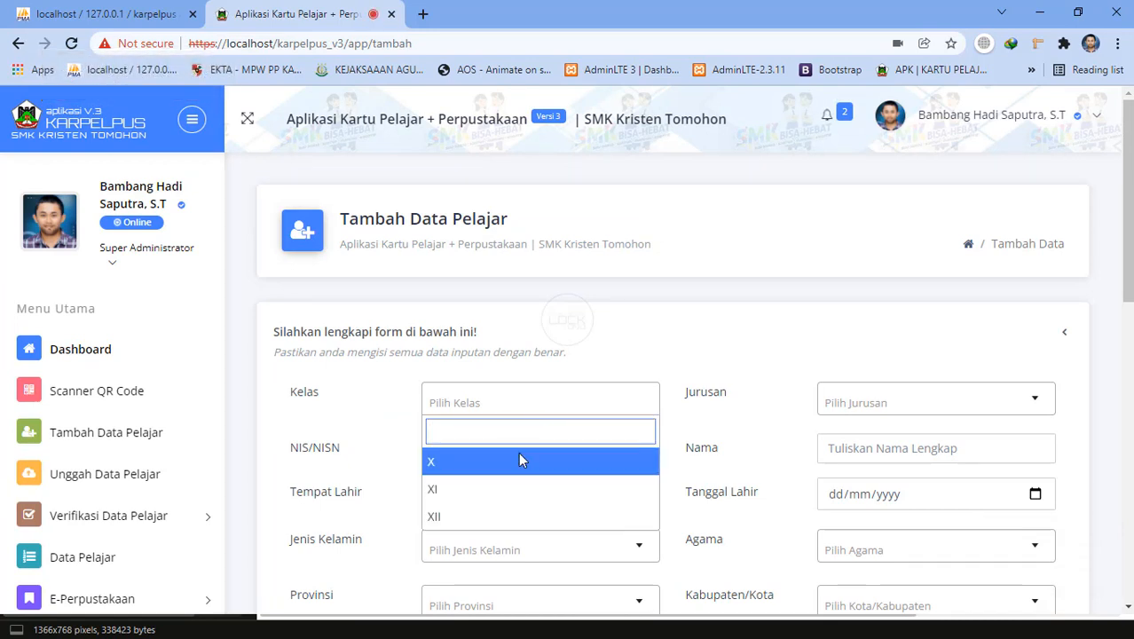
{"action": "left_click", "coordinate": [435, 515]}
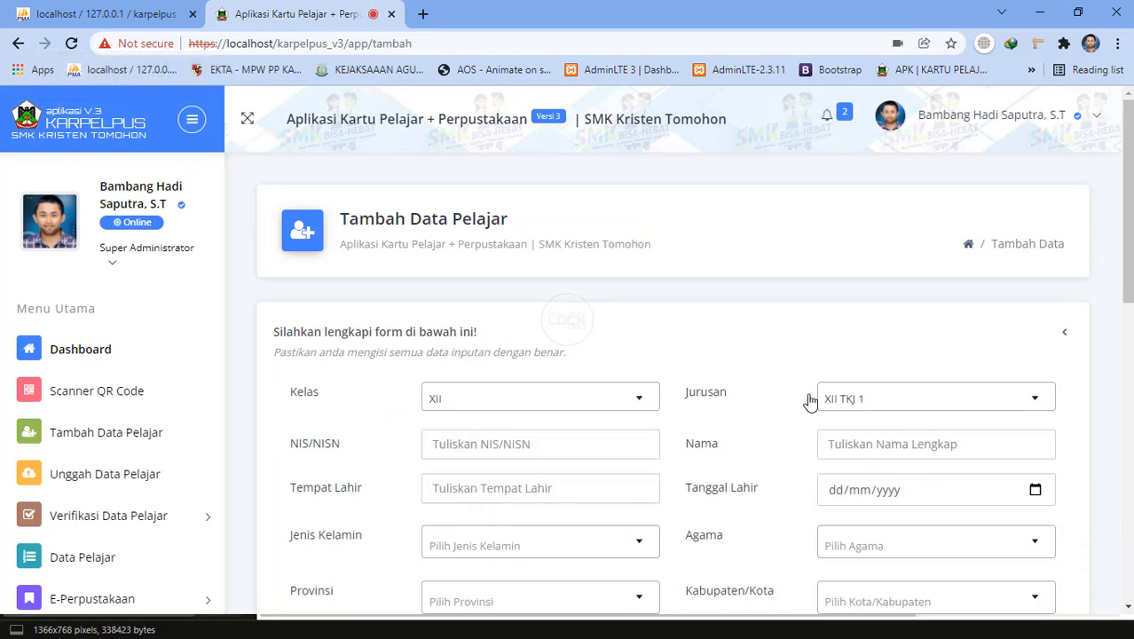
{"action": "left_click", "coordinate": [841, 405]}
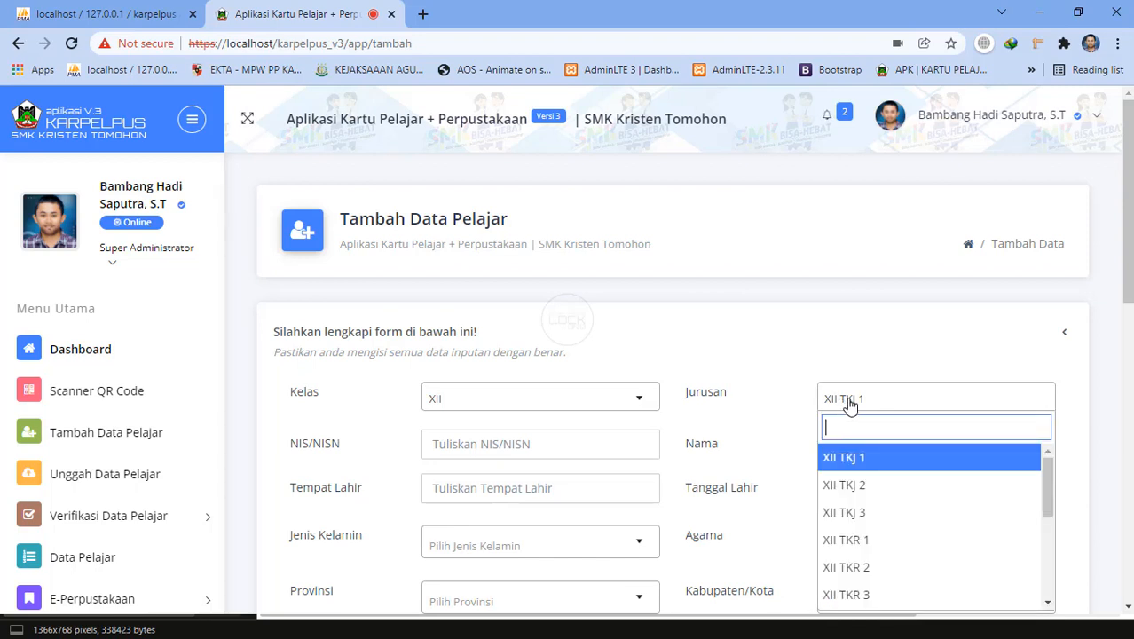
{"action": "left_click", "coordinate": [843, 488]}
Fill the student's NIS from a saved suggestion and correct its digits.
{"action": "left_click", "coordinate": [537, 443]}
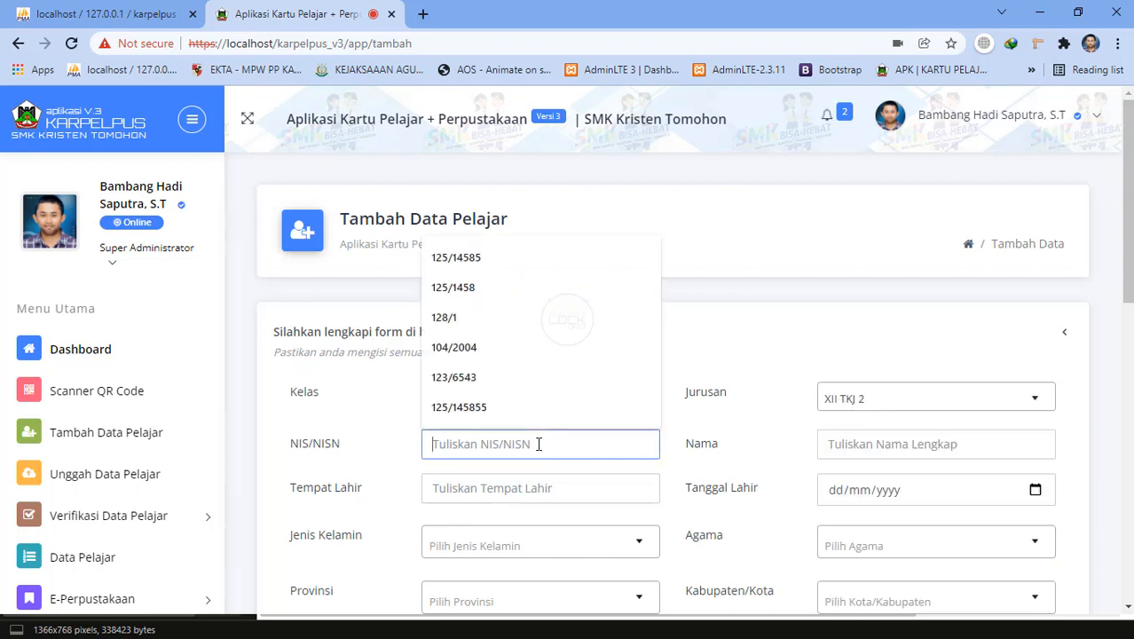
{"action": "left_click", "coordinate": [504, 404]}
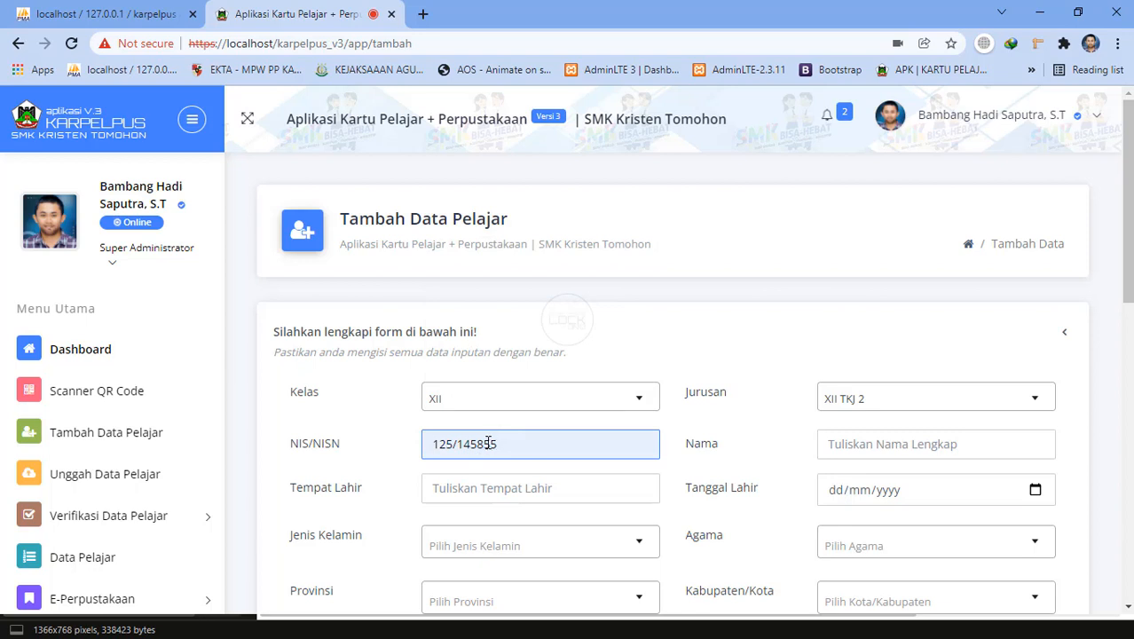
{"action": "left_click", "coordinate": [486, 443]}
{"action": "key", "text": "BackSpace"}
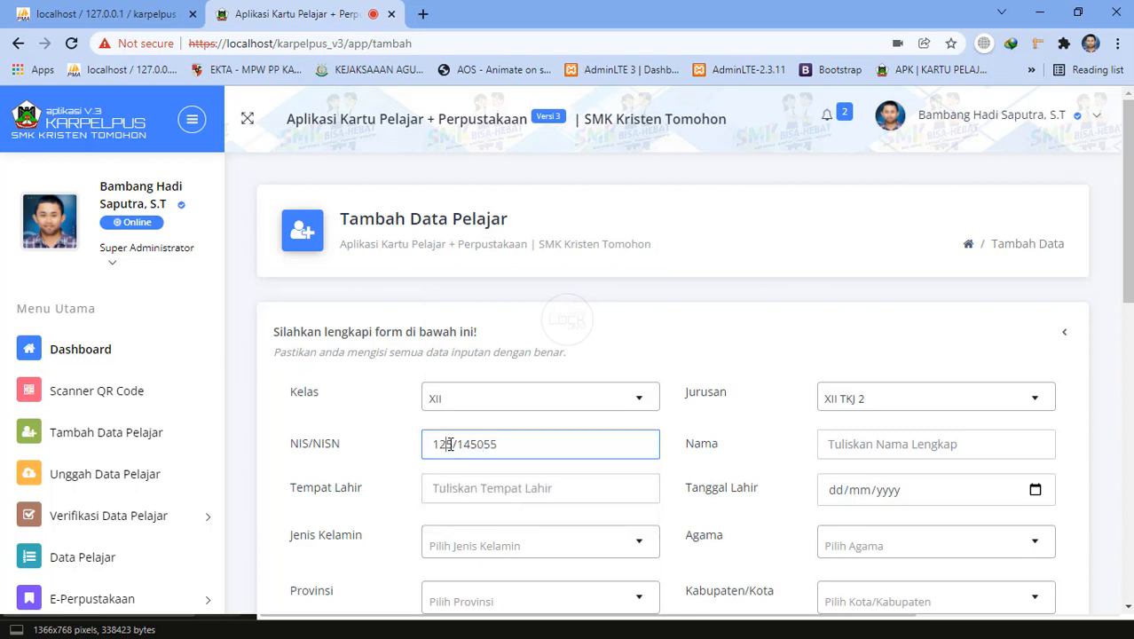
{"action": "left_click", "coordinate": [450, 444]}
{"action": "key", "text": "BackSpace"}
{"action": "type", "text": "0"}
Enter the student's full name.
{"action": "left_click", "coordinate": [845, 452]}
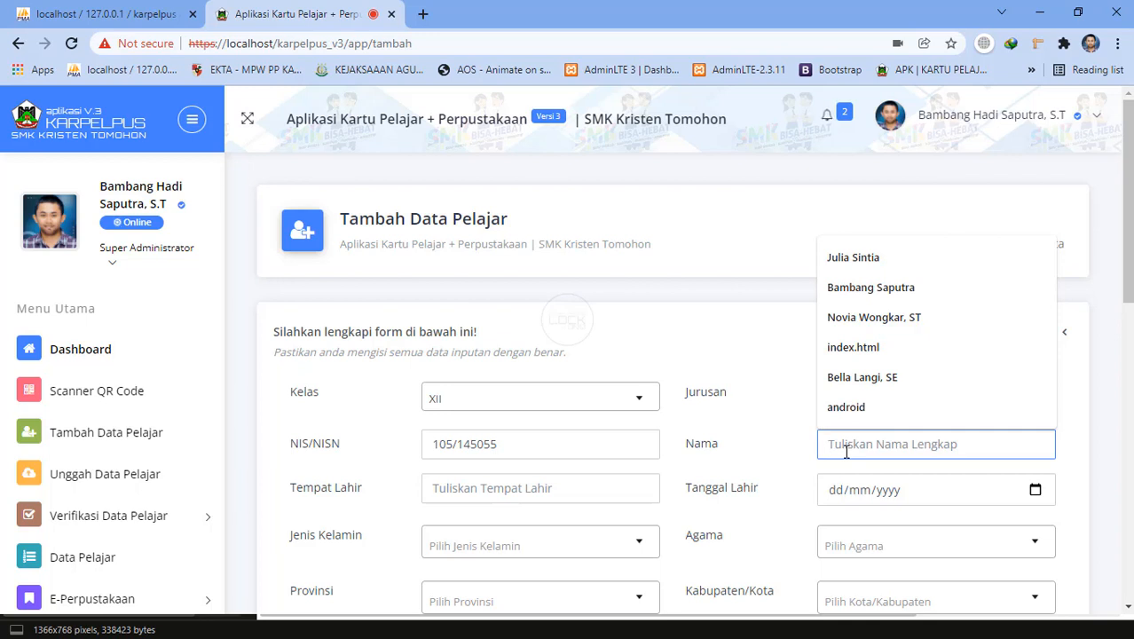
{"action": "left_click", "coordinate": [757, 360]}
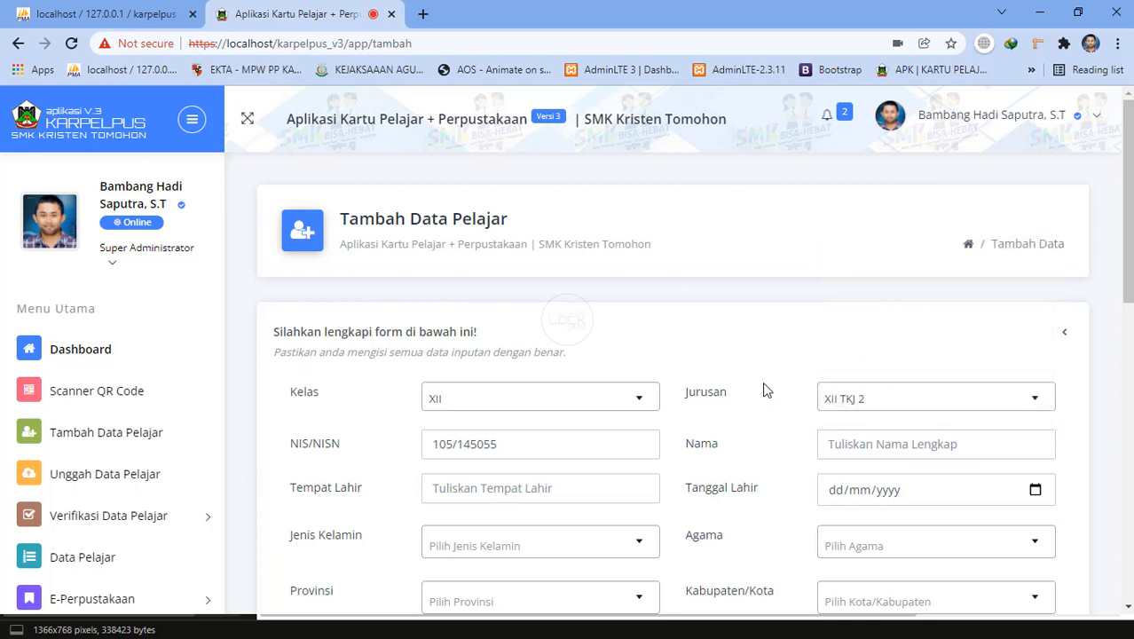
{"action": "left_click", "coordinate": [865, 443]}
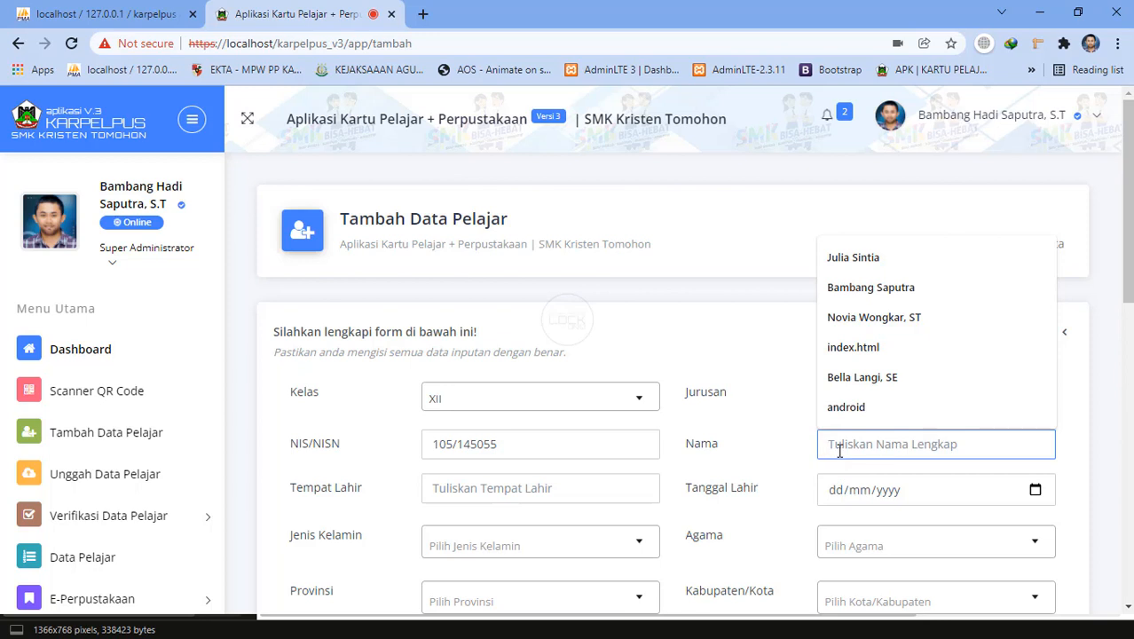
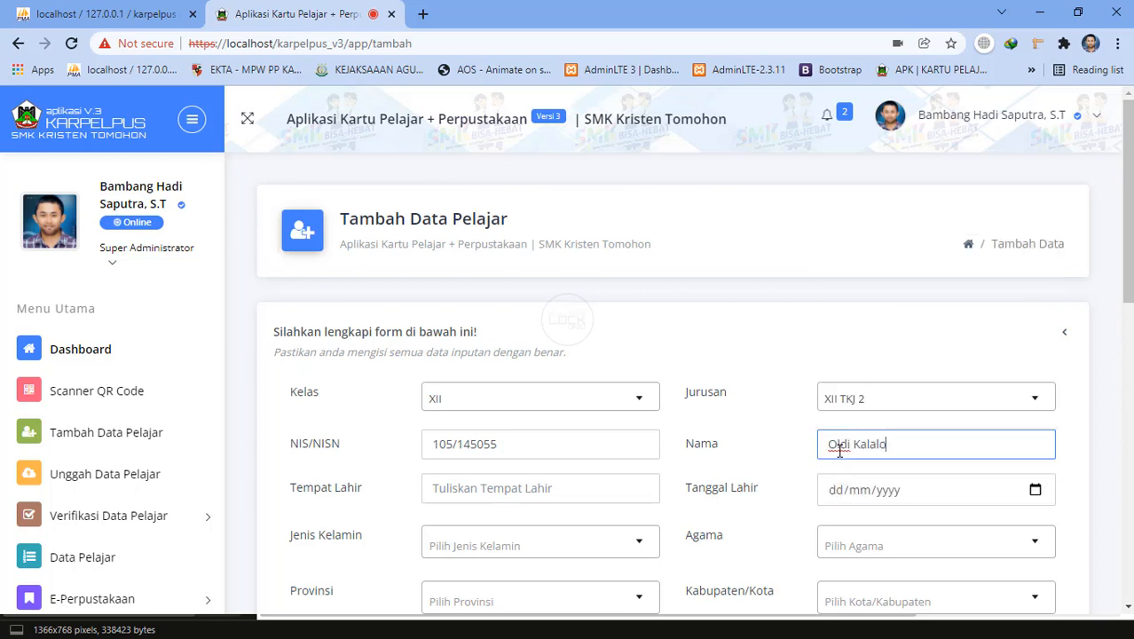
{"action": "left_click", "coordinate": [625, 493]}
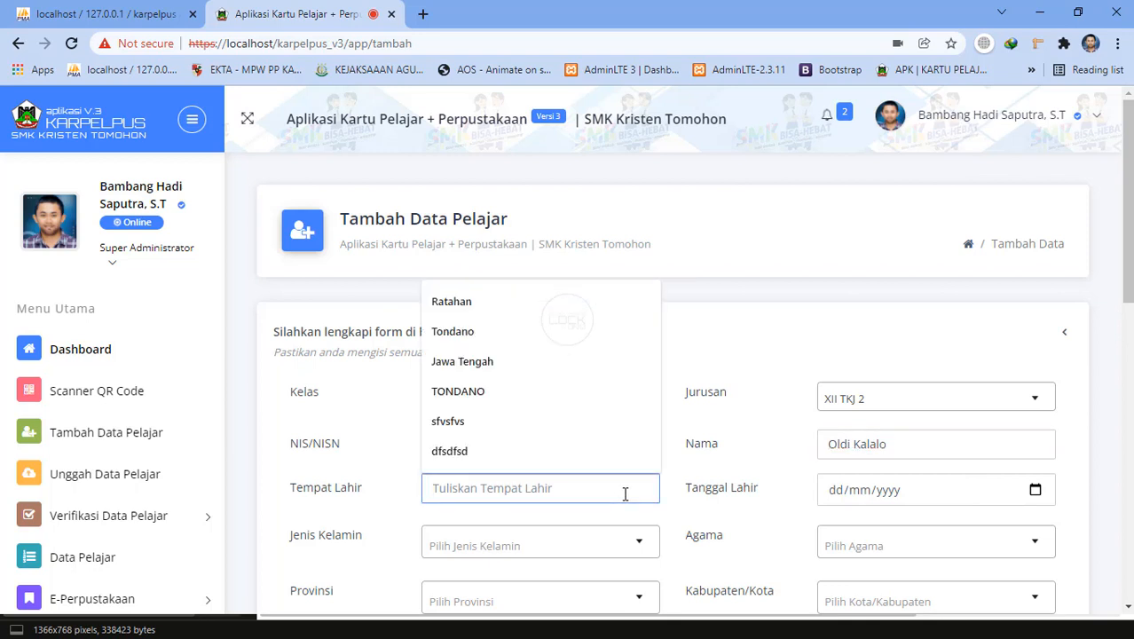
{"action": "type", "text": "Mando"}
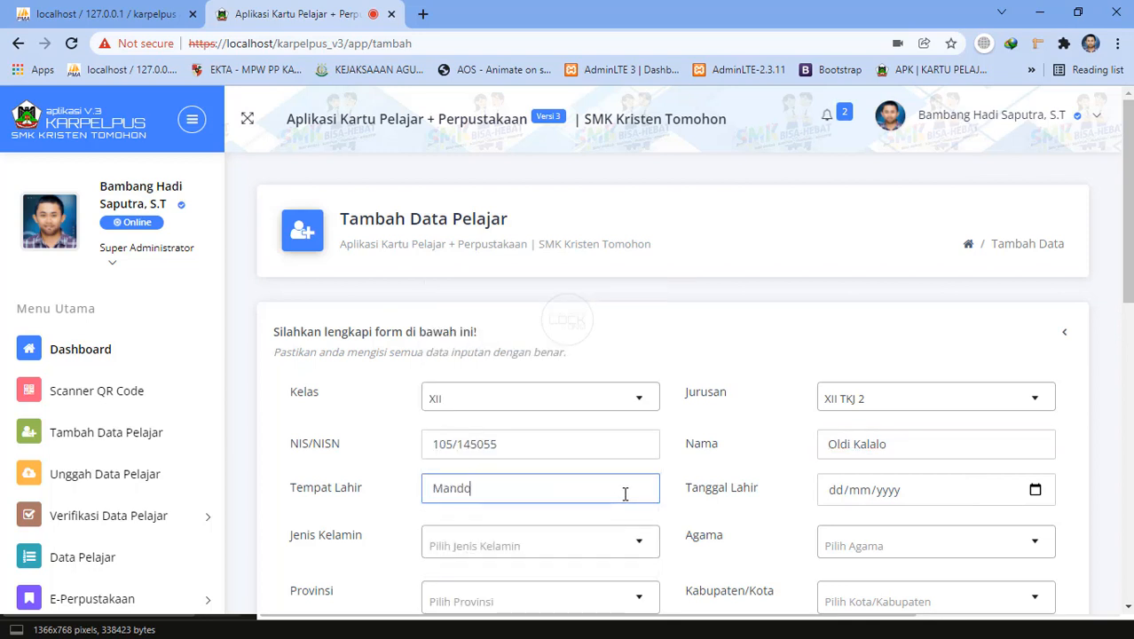
{"action": "key", "text": "BackSpace"}
{"action": "key", "text": "BackSpace"}
{"action": "key", "text": "BackSpace"}
{"action": "type", "text": "a"}
{"action": "key", "text": "BackSpace"}
{"action": "type", "text": "nad"}
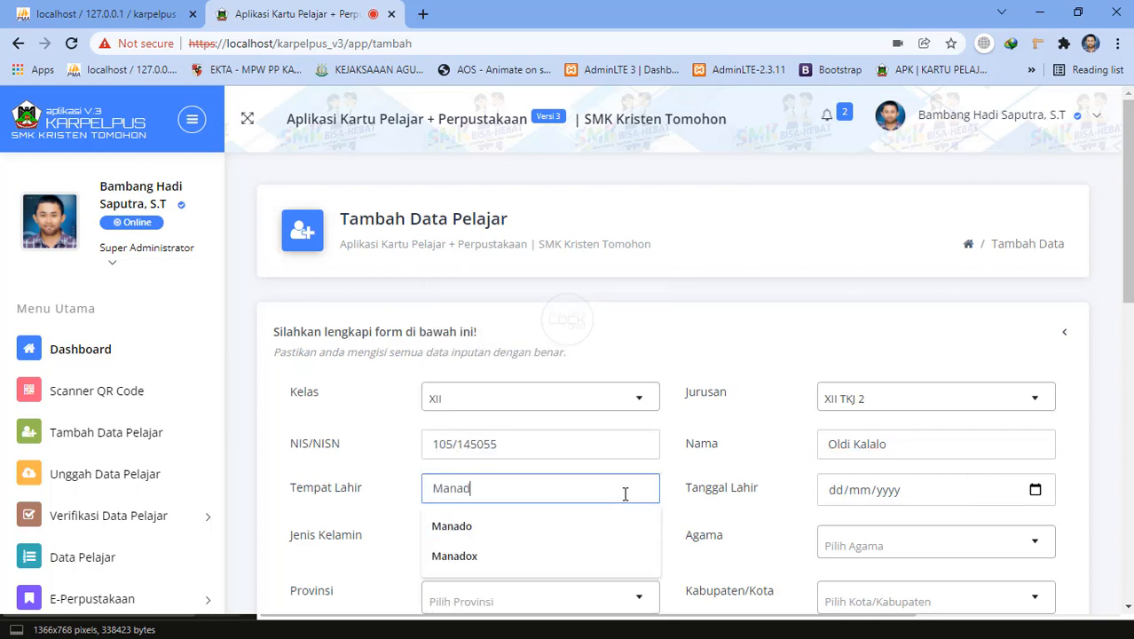
{"action": "type", "text": "o"}
{"action": "key", "text": "Tab"}
{"action": "type", "text": "19"}
{"action": "key", "text": "Tab"}
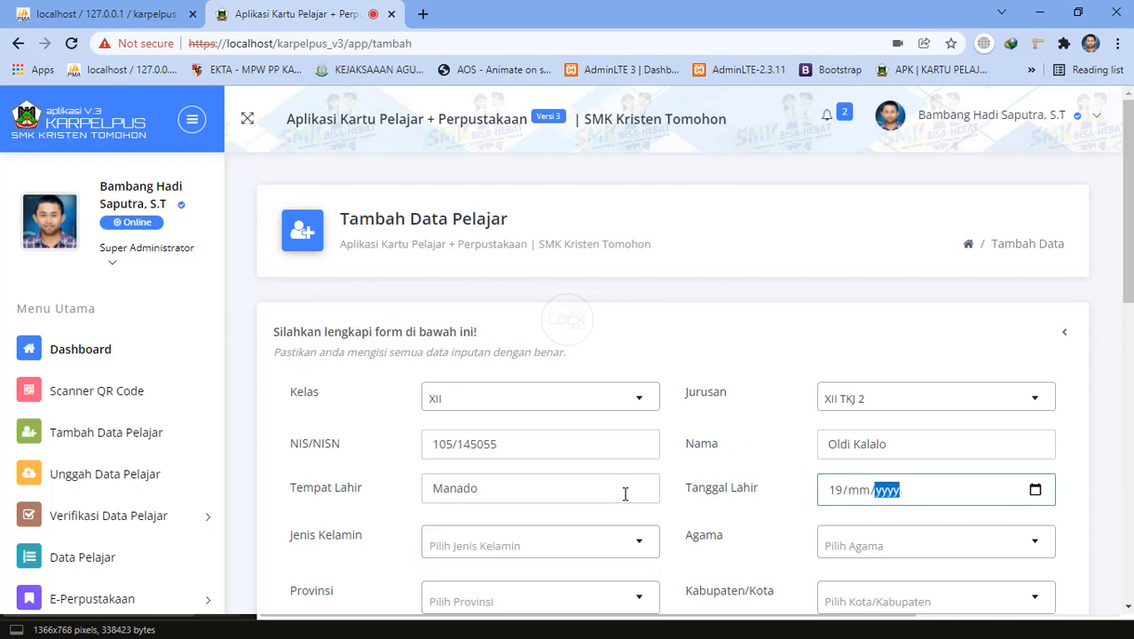
{"action": "left_click", "coordinate": [857, 489]}
{"action": "type", "text": "09/00"}
{"action": "type", "text": "20"}
Set gender to Laki-laki and religion to Kristen.
{"action": "scroll", "coordinate": [722, 526], "scroll_direction": "down", "scroll_amount": 1}
{"action": "left_click", "coordinate": [566, 433]}
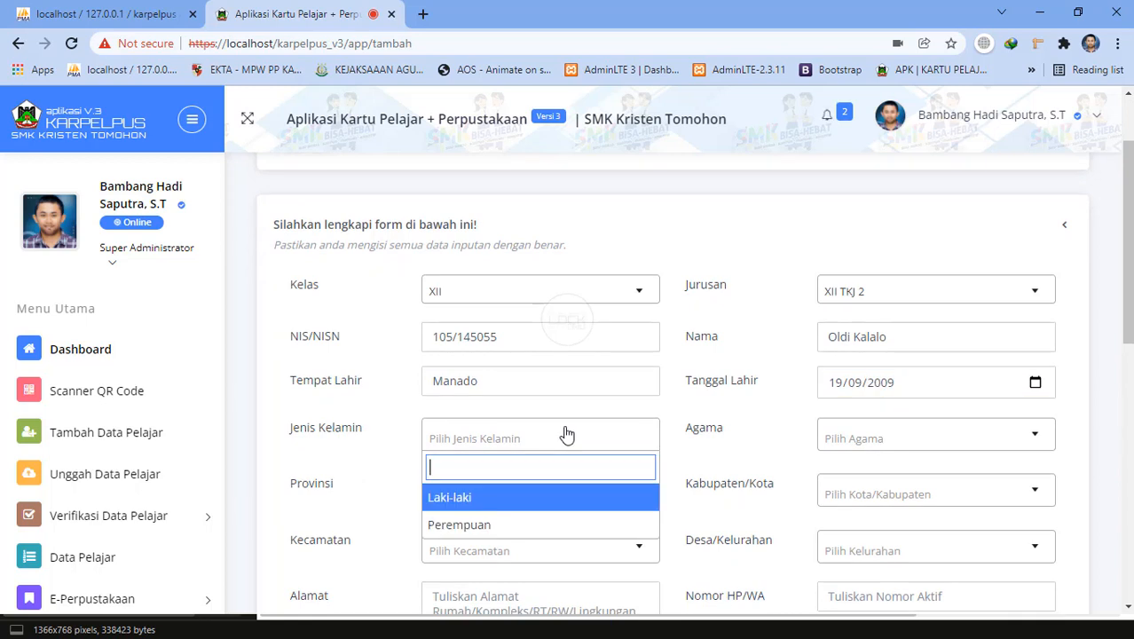
{"action": "left_click", "coordinate": [484, 495]}
{"action": "left_click", "coordinate": [843, 438]}
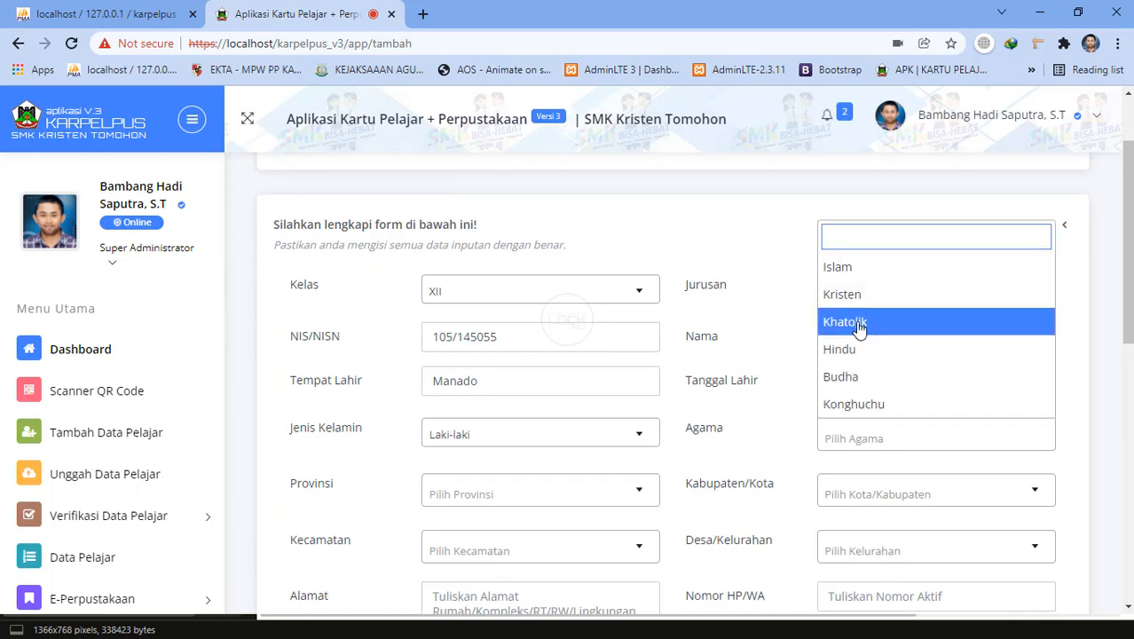
{"action": "left_click", "coordinate": [827, 295]}
Set the province to Sulawesi Utara and the city to Kota Tomohon.
{"action": "left_click", "coordinate": [509, 490]}
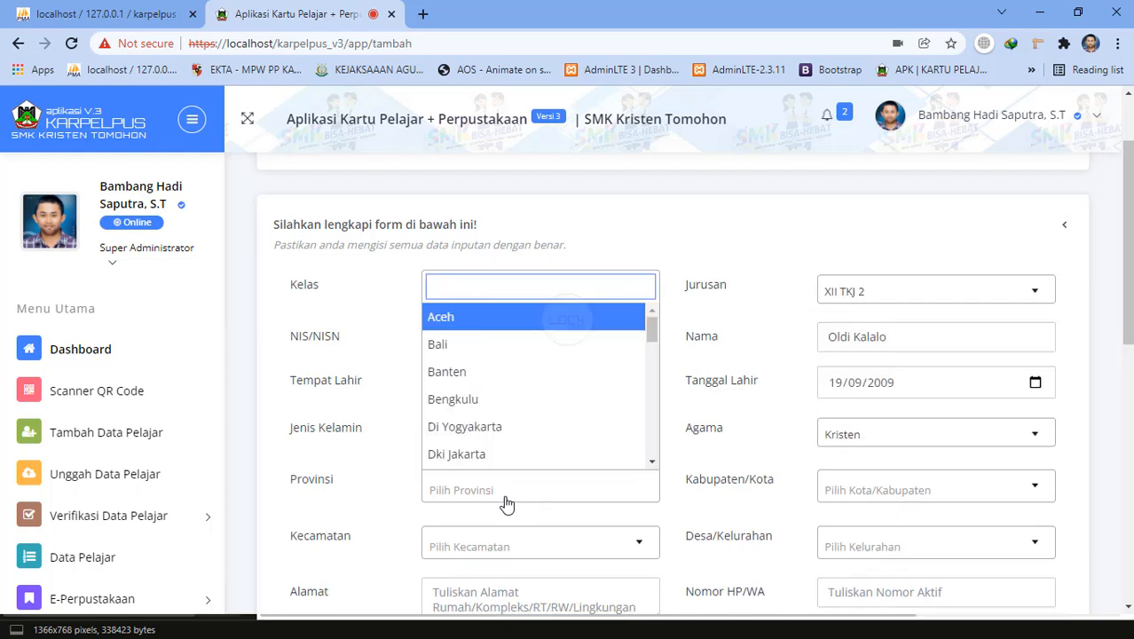
{"action": "type", "text": "s"}
{"action": "key", "text": "BackSpace"}
{"action": "type", "text": "s"}
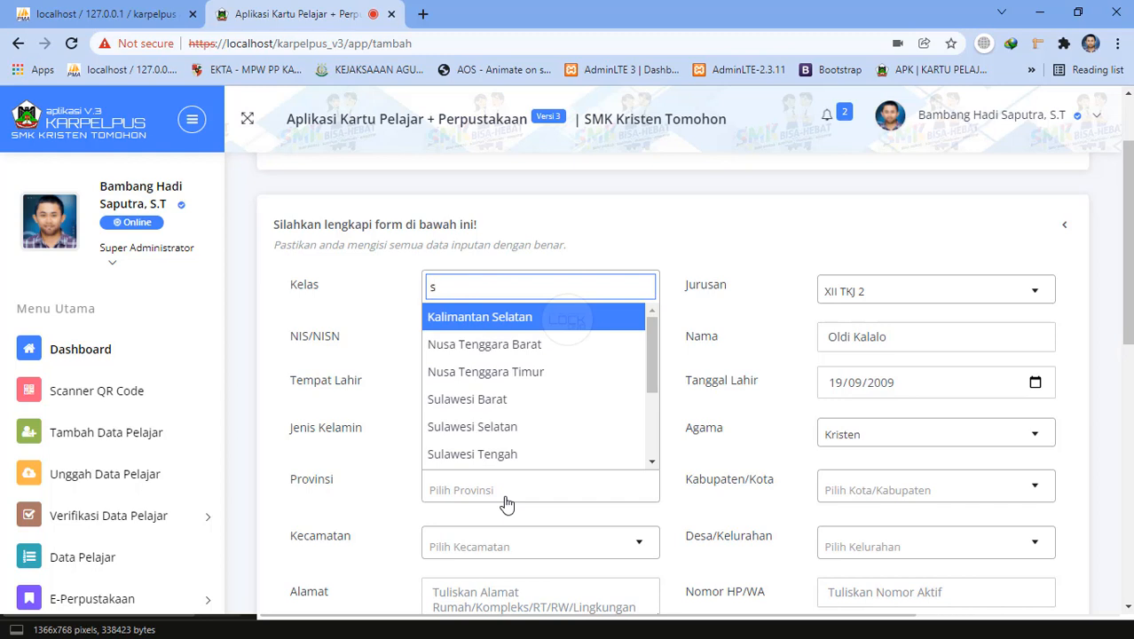
{"action": "type", "text": "ula"}
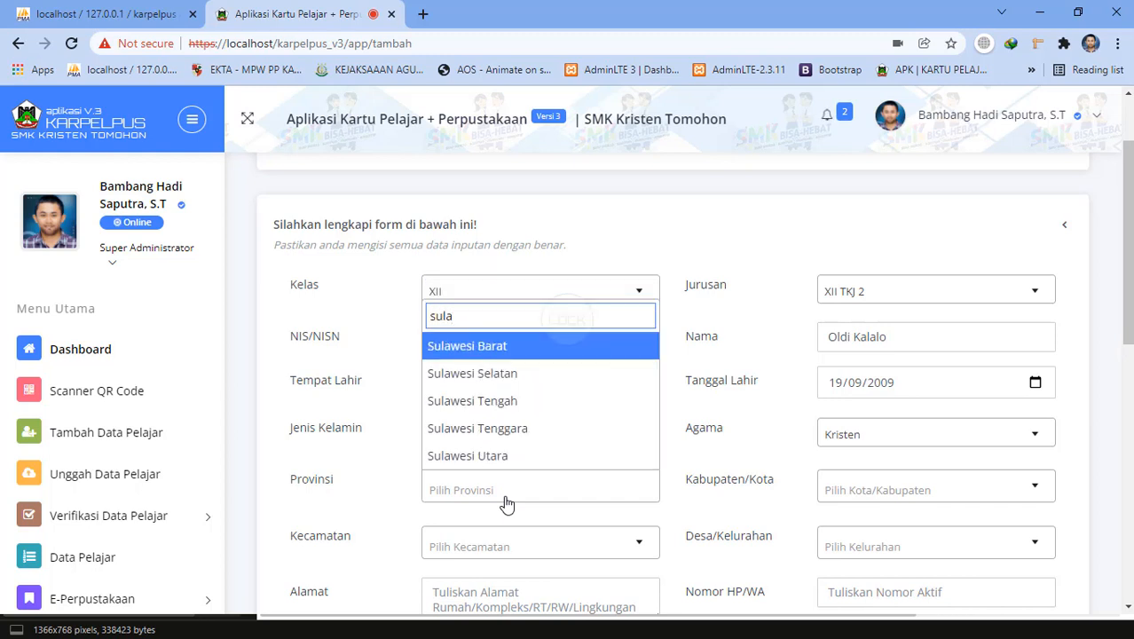
{"action": "key", "text": "Down"}
{"action": "key", "text": "Down"}
{"action": "key", "text": "Down"}
{"action": "key", "text": "Down"}
{"action": "key", "text": "Return"}
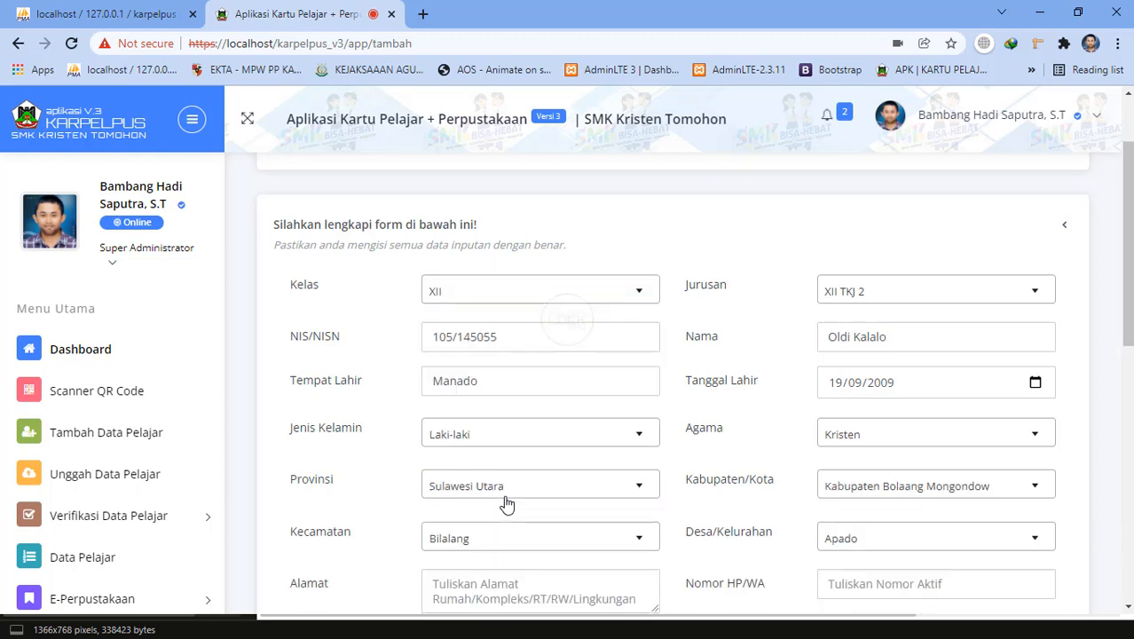
{"action": "left_click", "coordinate": [891, 485]}
{"action": "type", "text": "tom"}
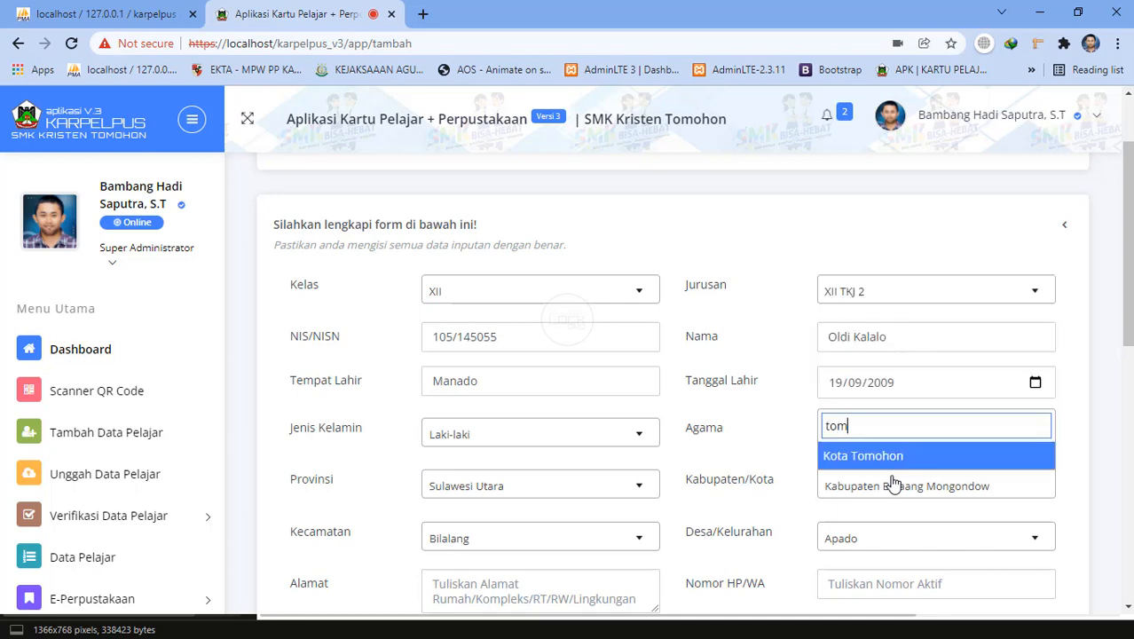
{"action": "type", "text": "oh"}
{"action": "left_click", "coordinate": [892, 456]}
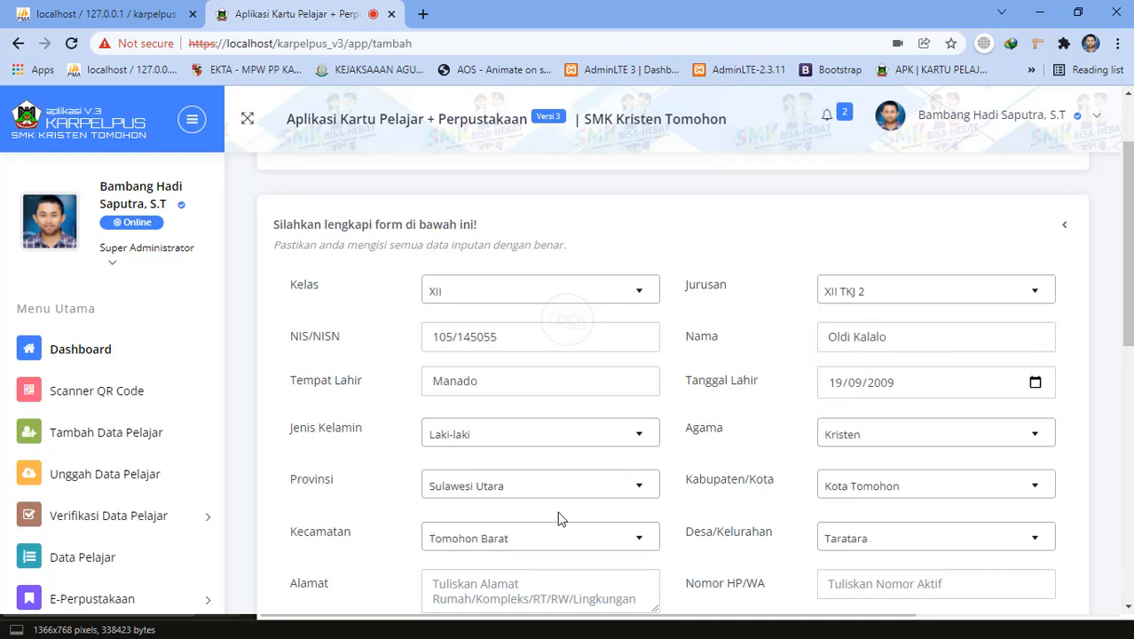
{"action": "scroll", "coordinate": [552, 462], "scroll_direction": "down", "scroll_amount": 1}
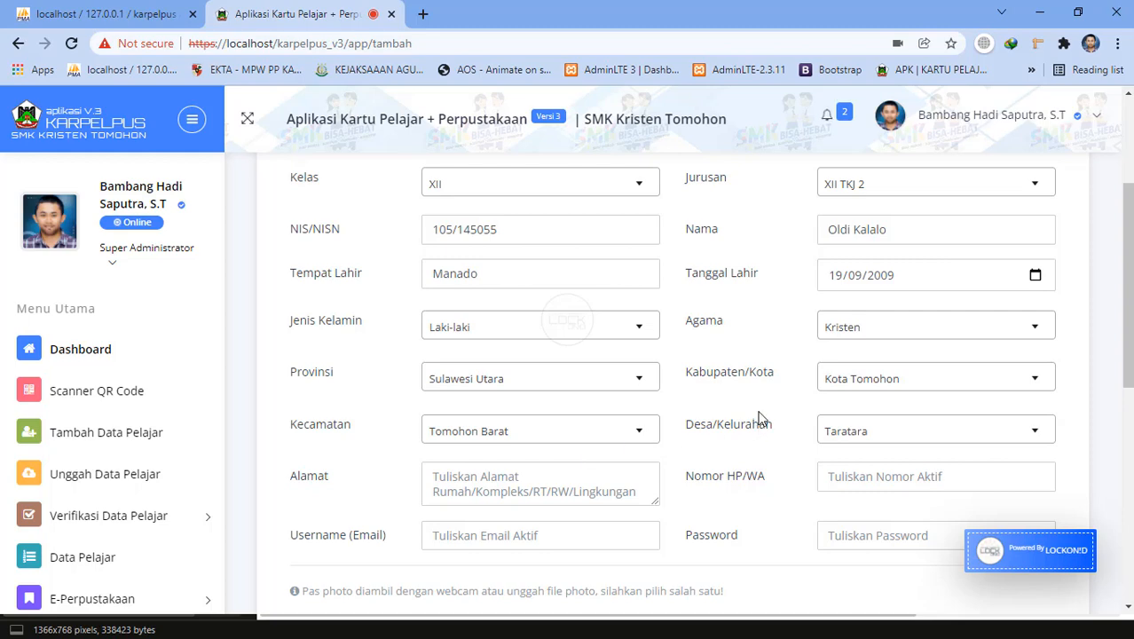
{"action": "scroll", "coordinate": [777, 412], "scroll_direction": "down", "scroll_amount": 3}
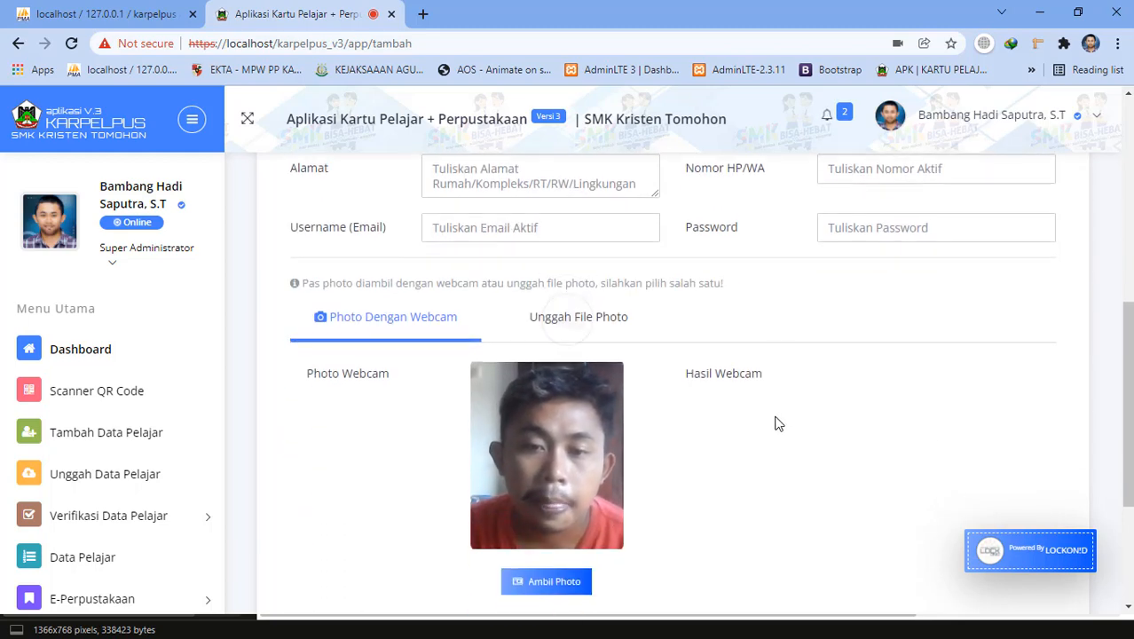
Enter the address Jalan Raya Tomohon and a saved phone number.
{"action": "scroll", "coordinate": [777, 417], "scroll_direction": "up", "scroll_amount": 2}
{"action": "left_click", "coordinate": [491, 380]}
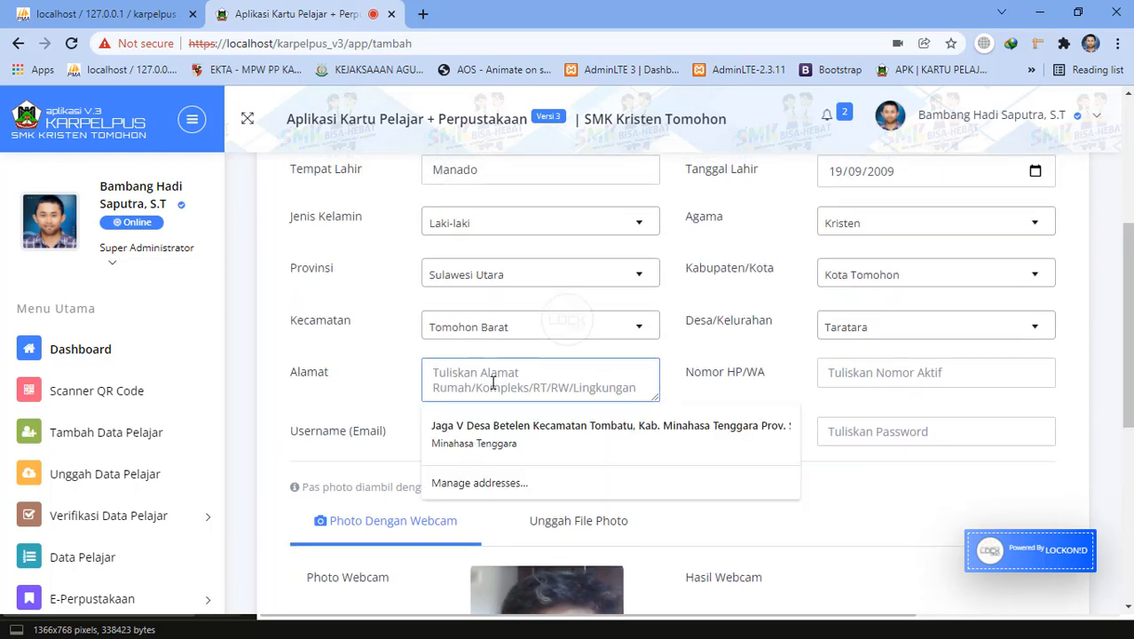
{"action": "type", "text": "Jala"}
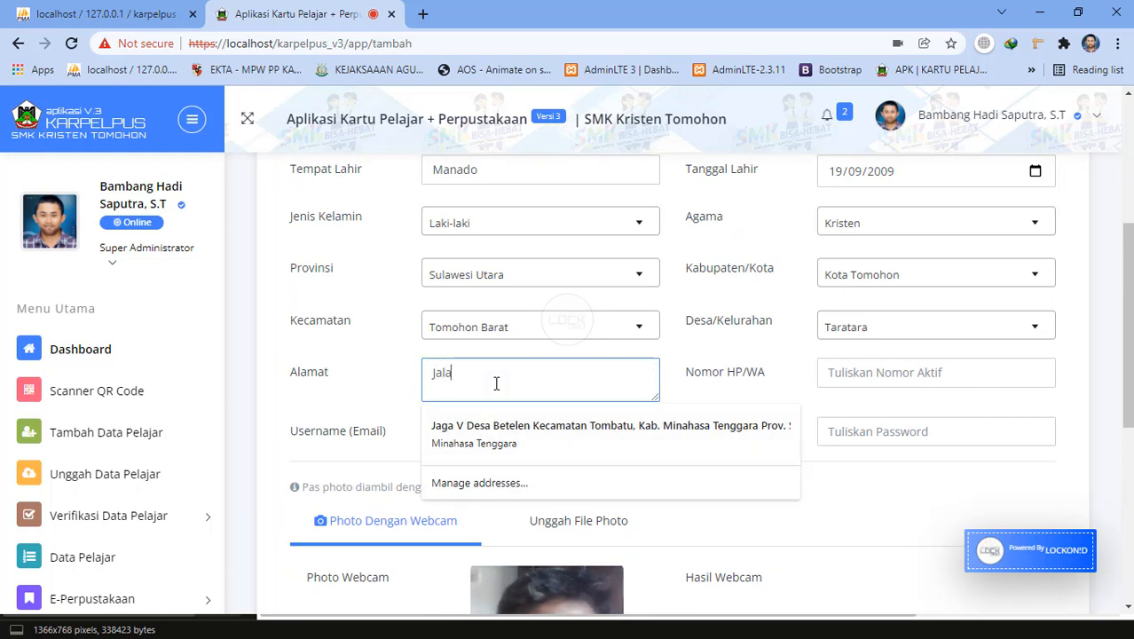
{"action": "type", "text": "n Raya "}
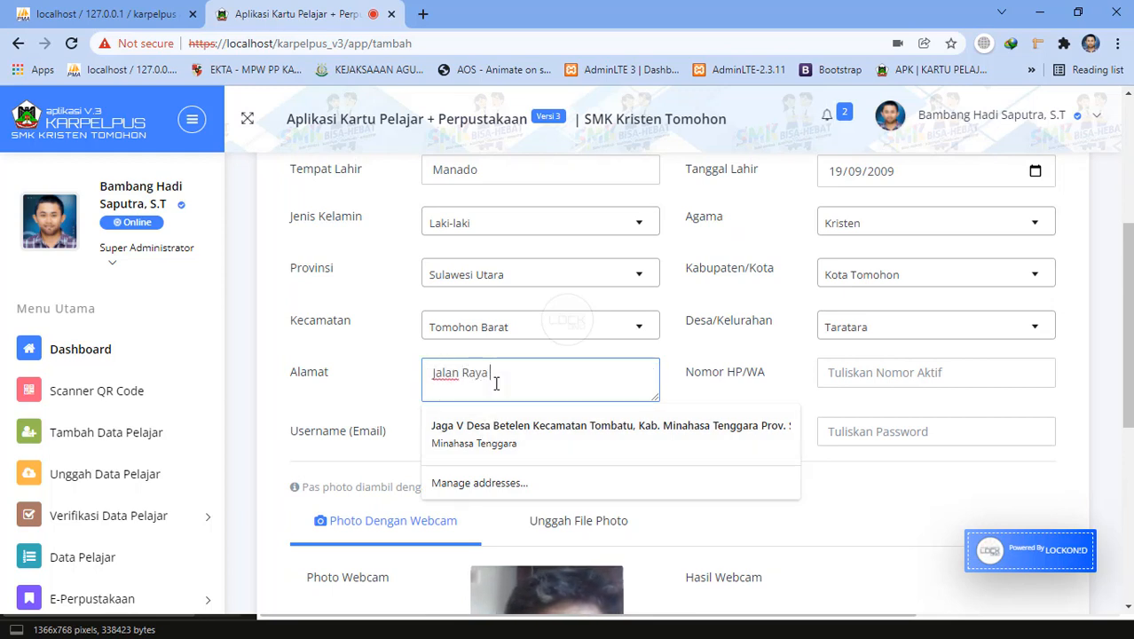
{"action": "type", "text": "Tomohon"}
{"action": "key", "text": "Tab"}
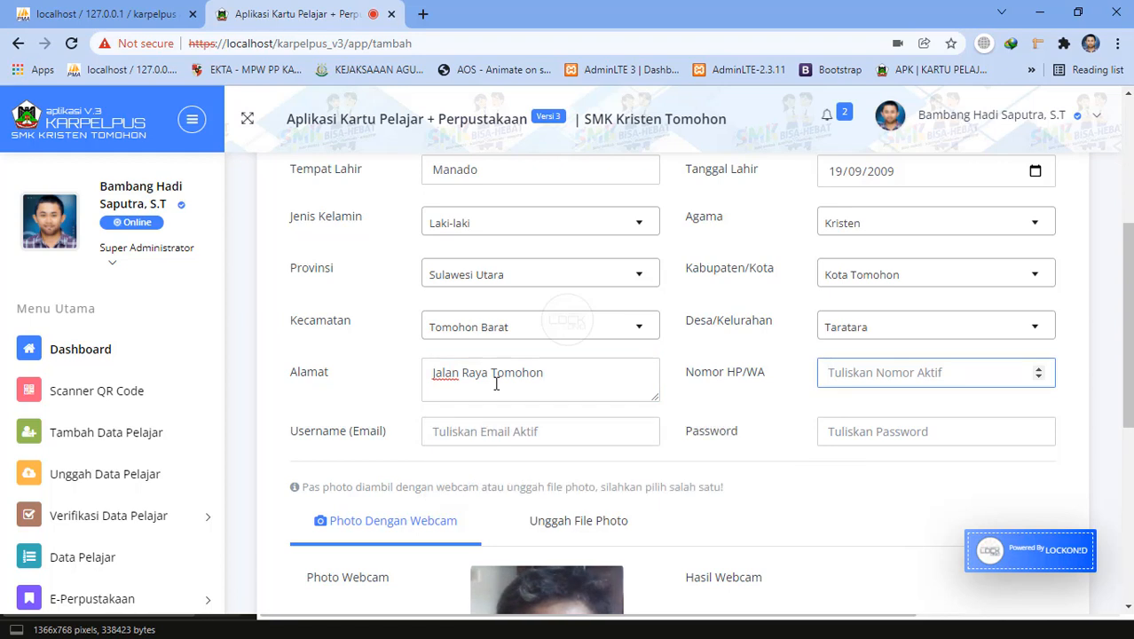
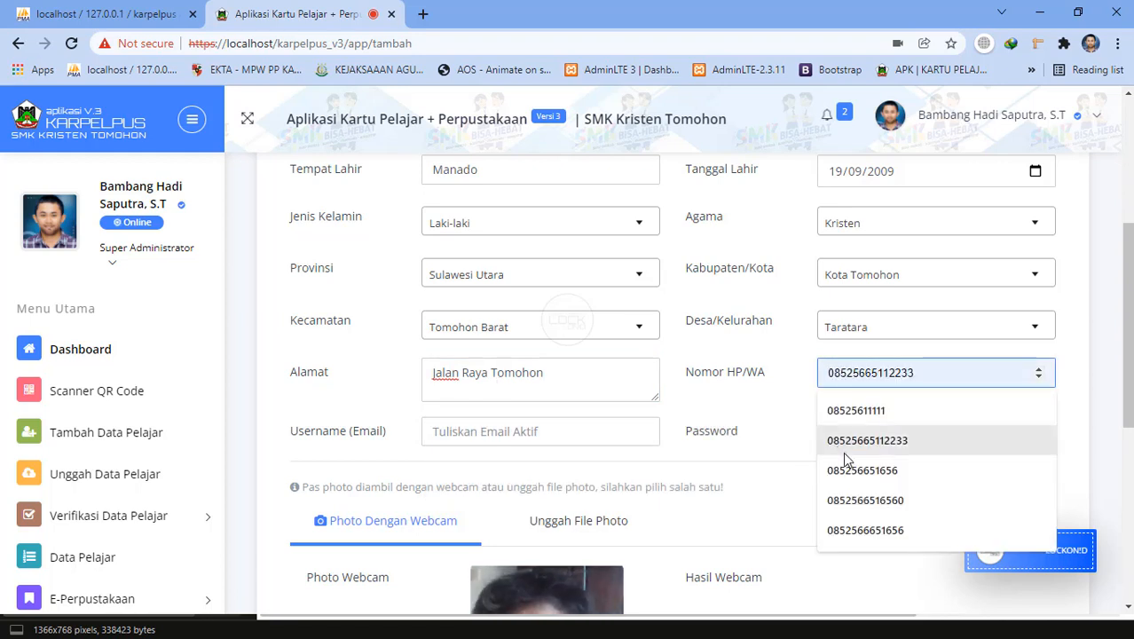
{"action": "left_click", "coordinate": [856, 469]}
Fill in the login e-mail and password, then open the photo file upload picker.
{"action": "left_click", "coordinate": [624, 430]}
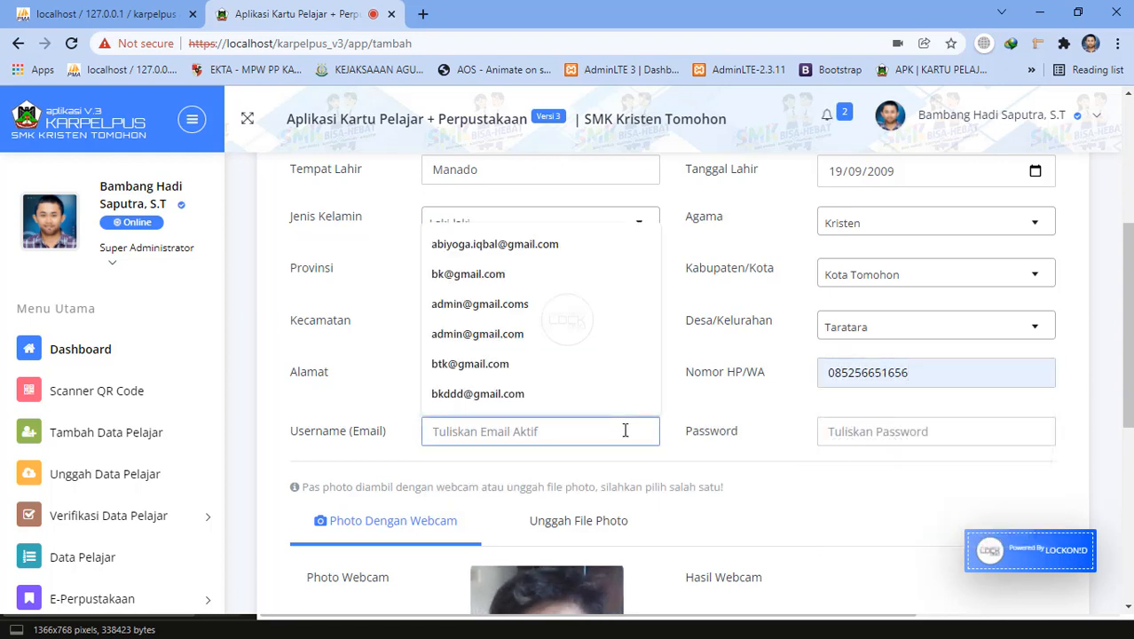
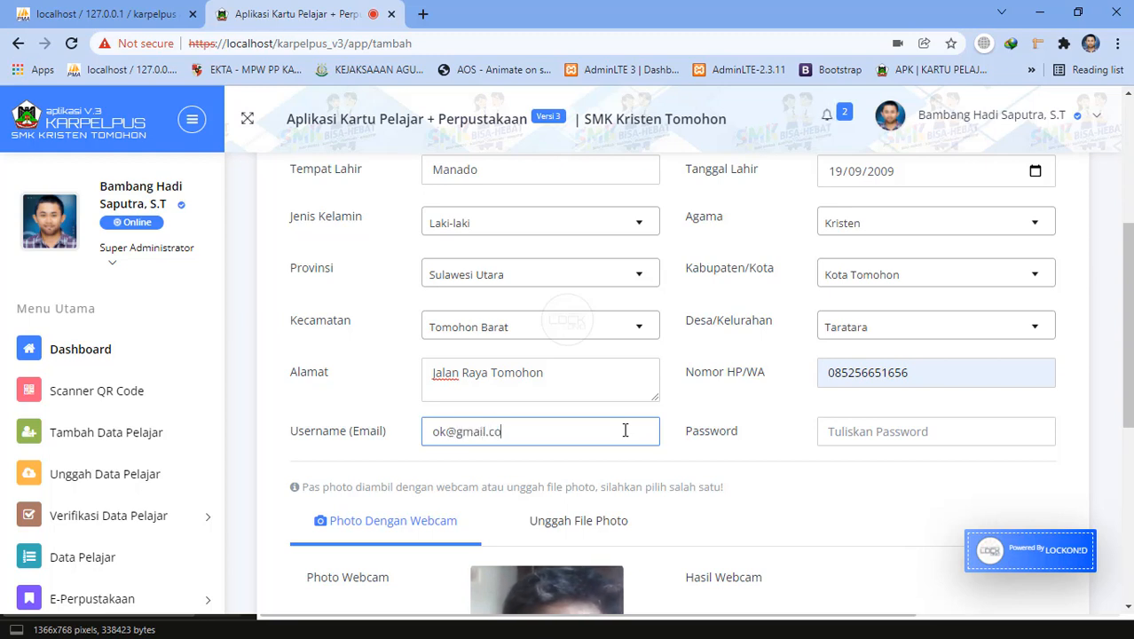
{"action": "left_click", "coordinate": [827, 431]}
{"action": "type", "text": "123456789012"}
{"action": "scroll", "coordinate": [594, 466], "scroll_direction": "down", "scroll_amount": 2}
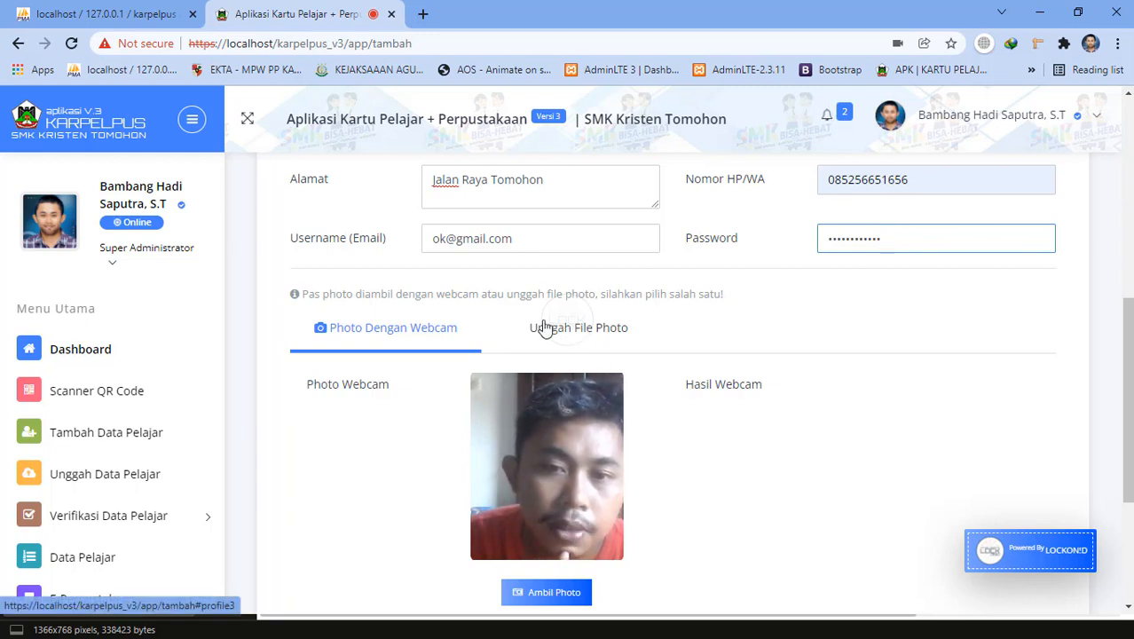
{"action": "scroll", "coordinate": [590, 431], "scroll_direction": "down", "scroll_amount": 3}
{"action": "scroll", "coordinate": [590, 431], "scroll_direction": "up", "scroll_amount": 3}
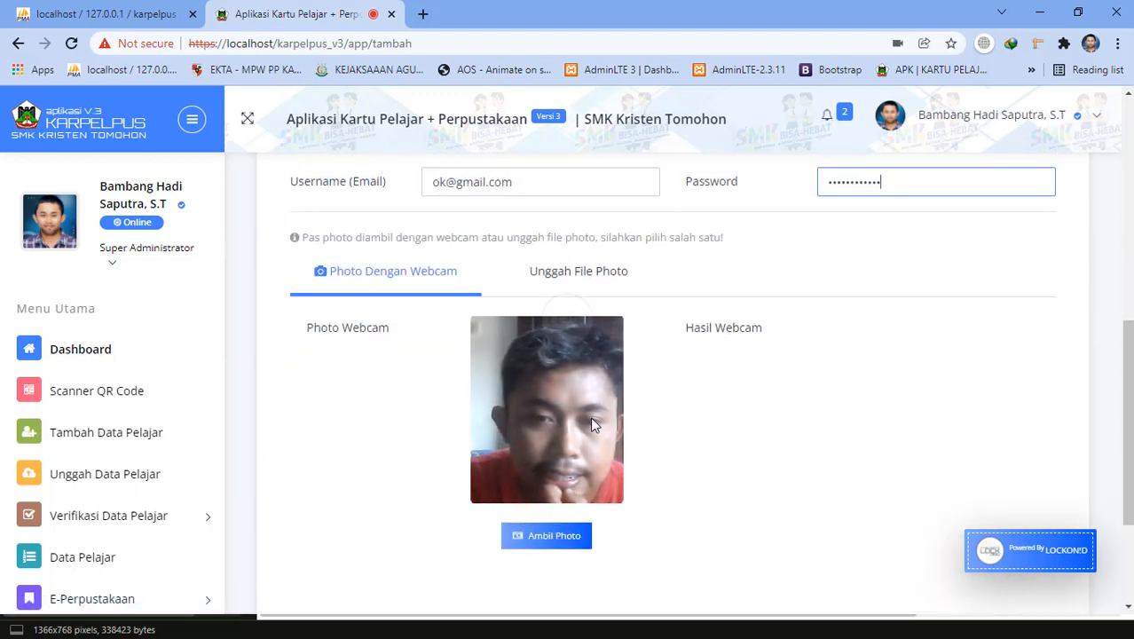
{"action": "left_click", "coordinate": [593, 270]}
{"action": "left_click", "coordinate": [479, 341]}
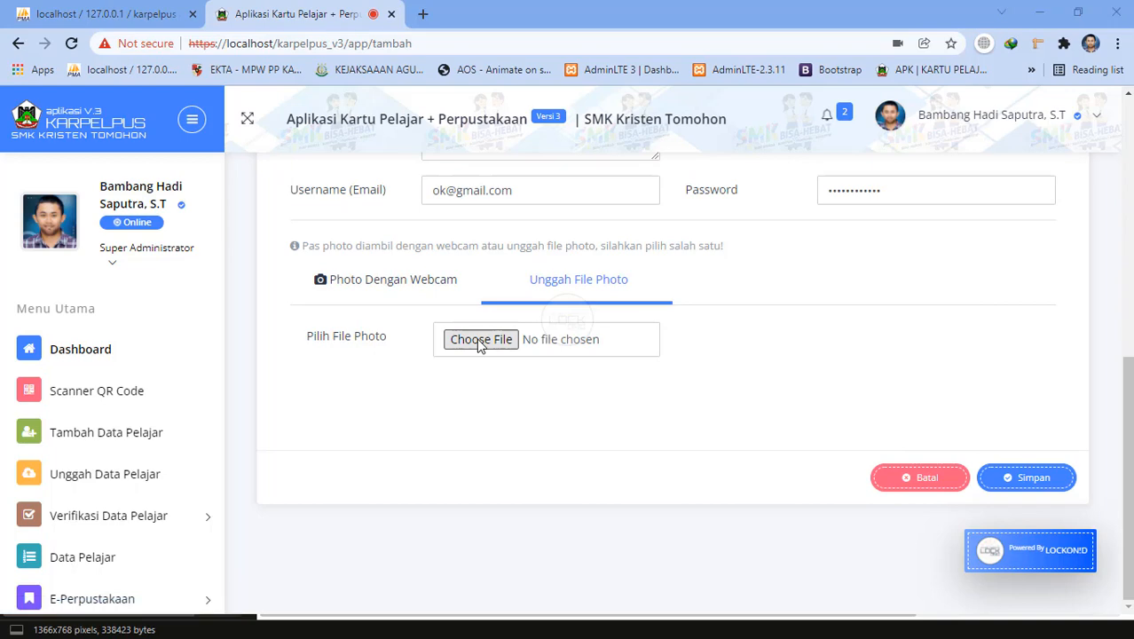
Choose pp.jpeg from the Foto folder as the photo and save the student.
{"action": "scroll", "coordinate": [621, 382], "scroll_direction": "down", "scroll_amount": 10}
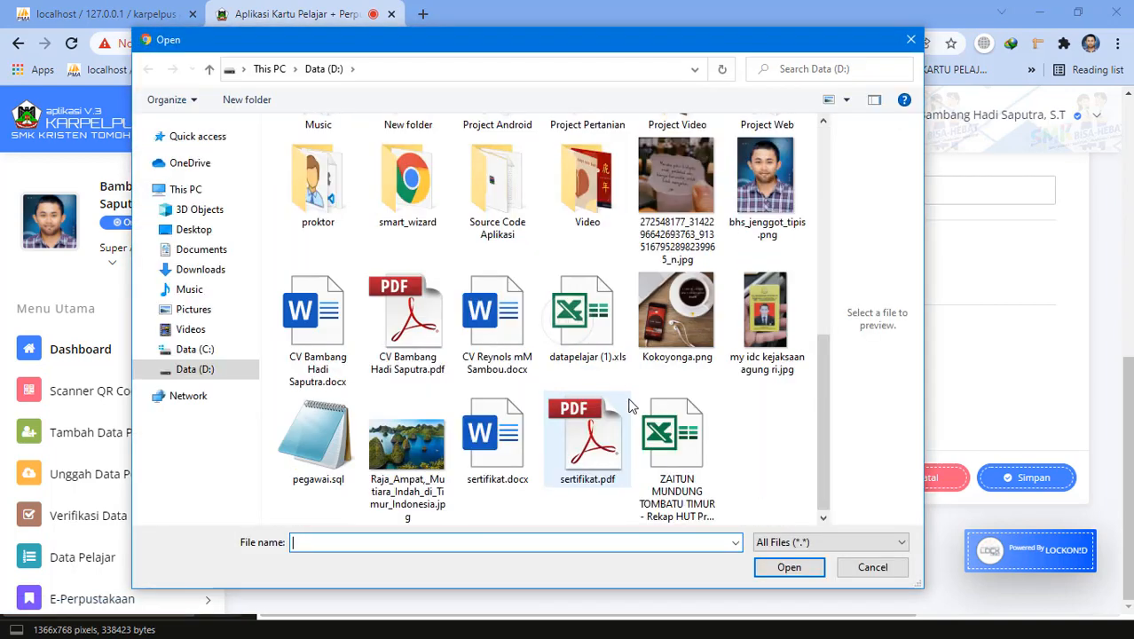
{"action": "scroll", "coordinate": [630, 405], "scroll_direction": "up", "scroll_amount": 5}
{"action": "scroll", "coordinate": [621, 406], "scroll_direction": "down", "scroll_amount": 5}
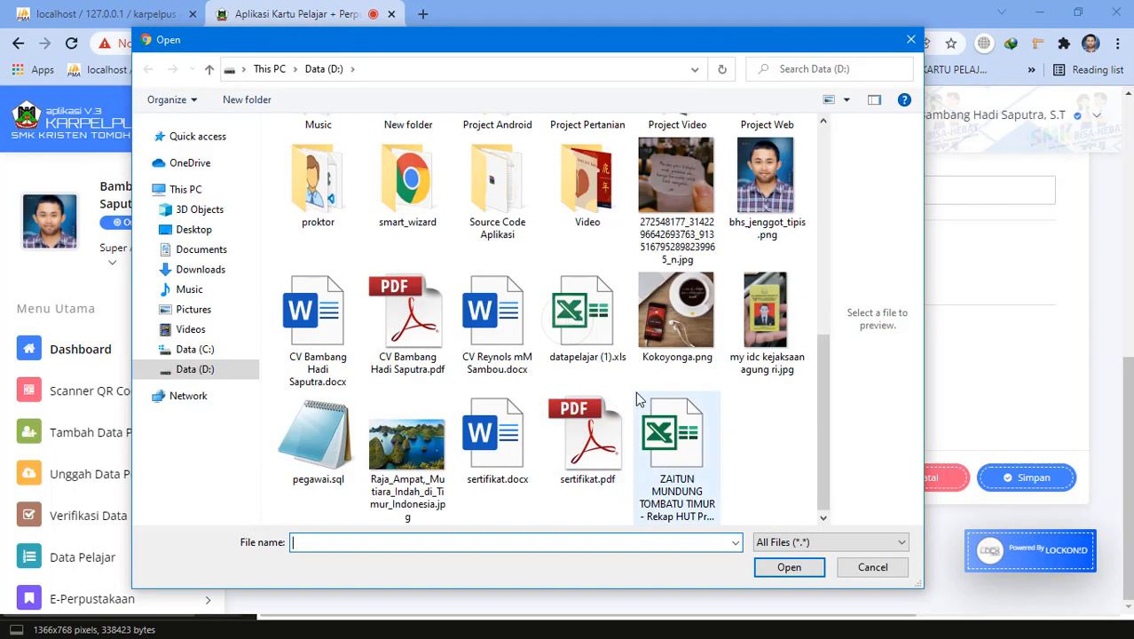
{"action": "scroll", "coordinate": [639, 404], "scroll_direction": "up", "scroll_amount": 1}
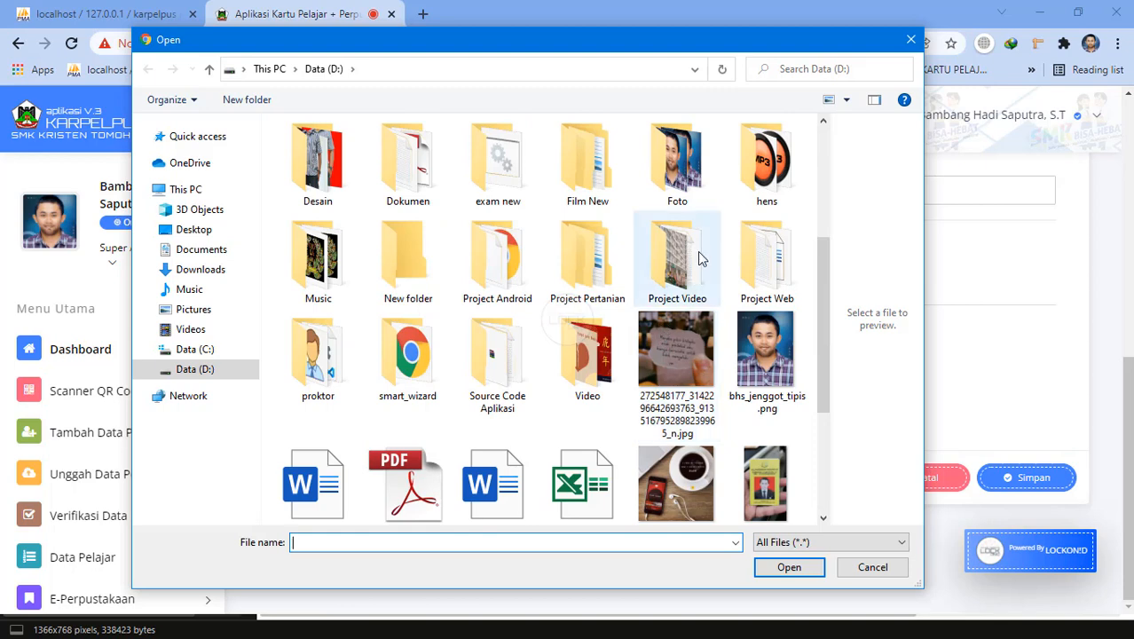
{"action": "double_click", "coordinate": [676, 160]}
{"action": "scroll", "coordinate": [573, 336], "scroll_direction": "down", "scroll_amount": 1}
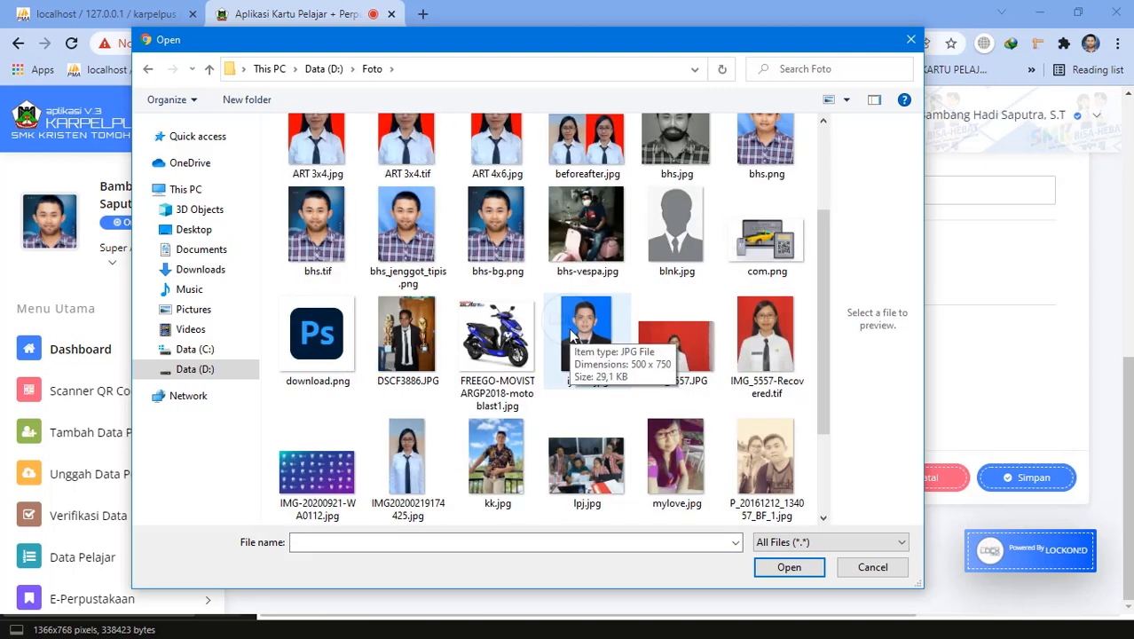
{"action": "scroll", "coordinate": [572, 335], "scroll_direction": "down", "scroll_amount": 1}
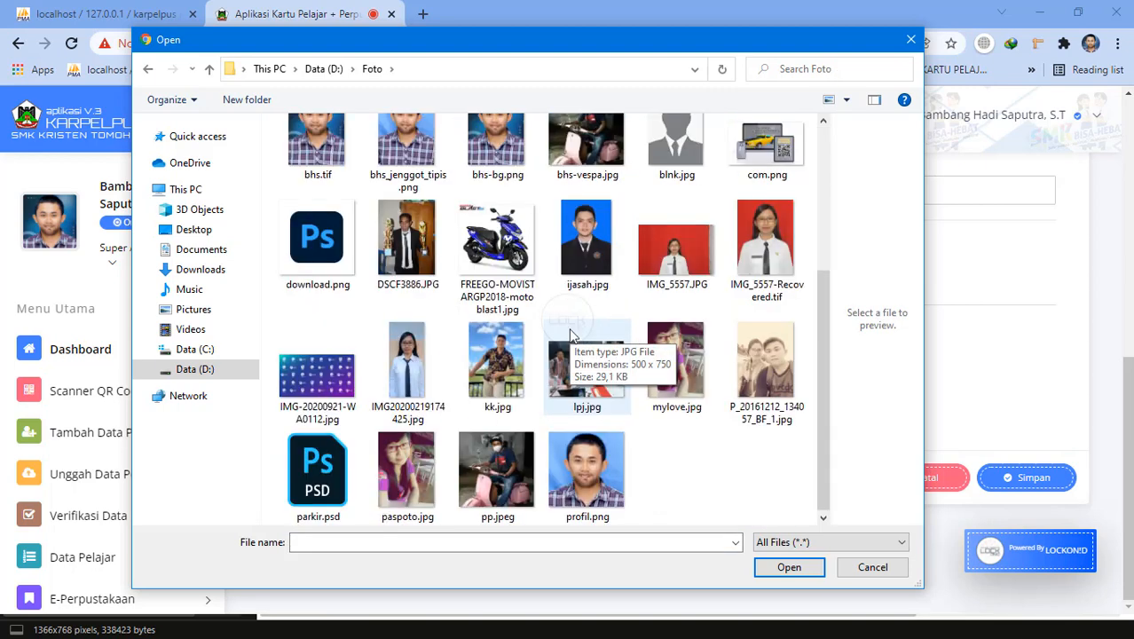
{"action": "double_click", "coordinate": [495, 480]}
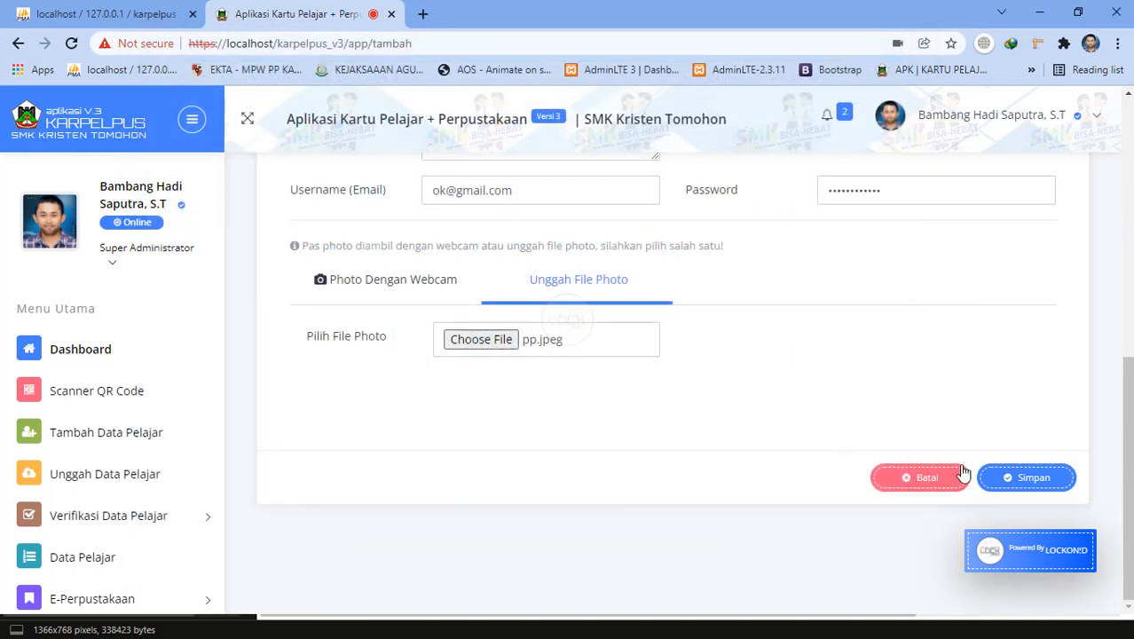
{"action": "left_click", "coordinate": [1012, 481]}
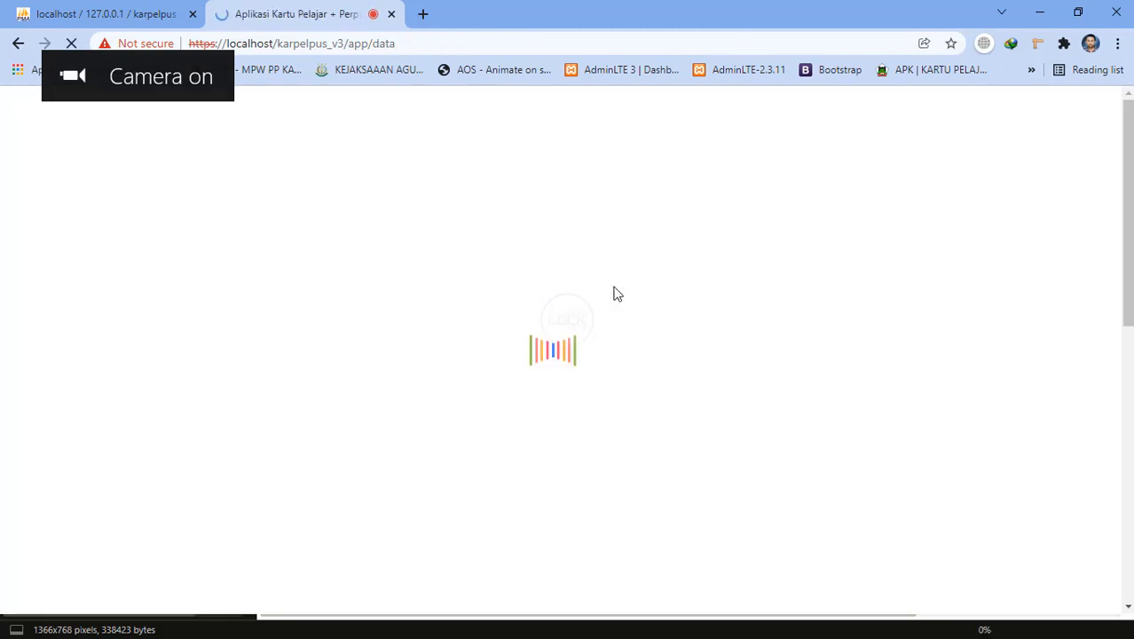
Review the all-classes student table and open the registration notifications.
{"action": "scroll", "coordinate": [573, 320], "scroll_direction": "down", "scroll_amount": 3}
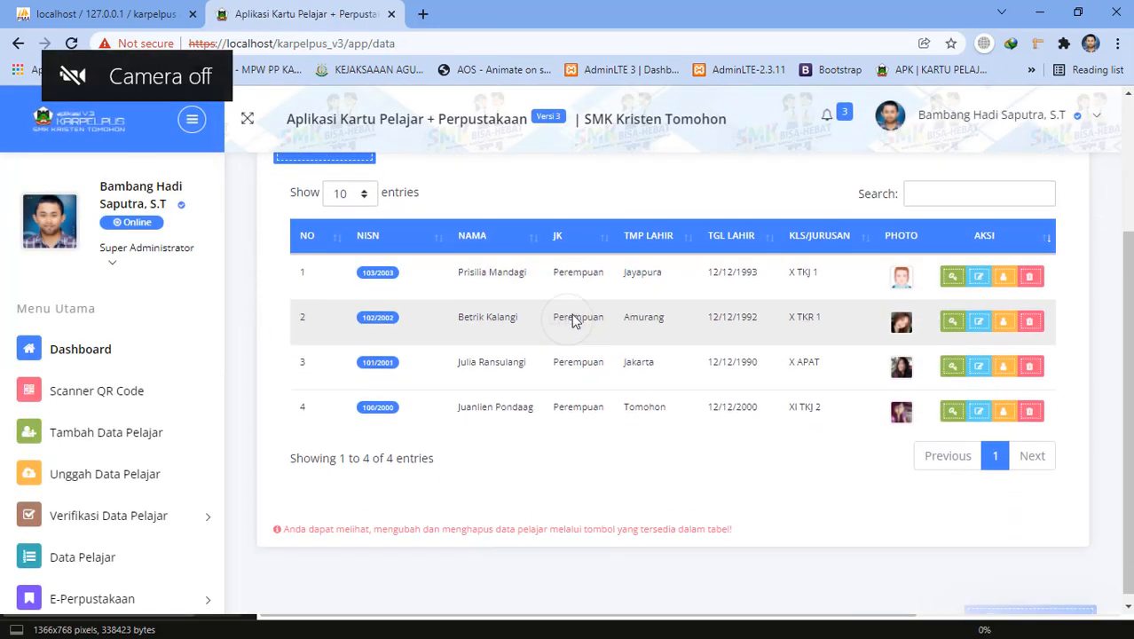
{"action": "scroll", "coordinate": [572, 321], "scroll_direction": "up", "scroll_amount": 3}
{"action": "scroll", "coordinate": [571, 321], "scroll_direction": "down", "scroll_amount": 3}
{"action": "scroll", "coordinate": [571, 321], "scroll_direction": "up", "scroll_amount": 3}
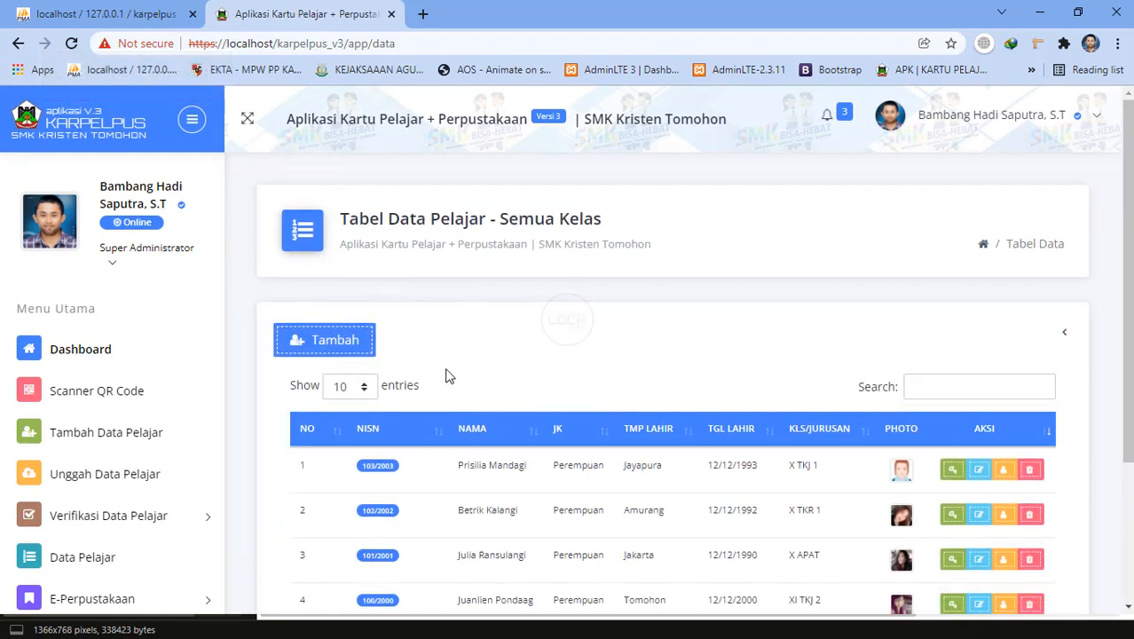
{"action": "scroll", "coordinate": [448, 374], "scroll_direction": "down", "scroll_amount": 3}
{"action": "scroll", "coordinate": [479, 350], "scroll_direction": "up", "scroll_amount": 3}
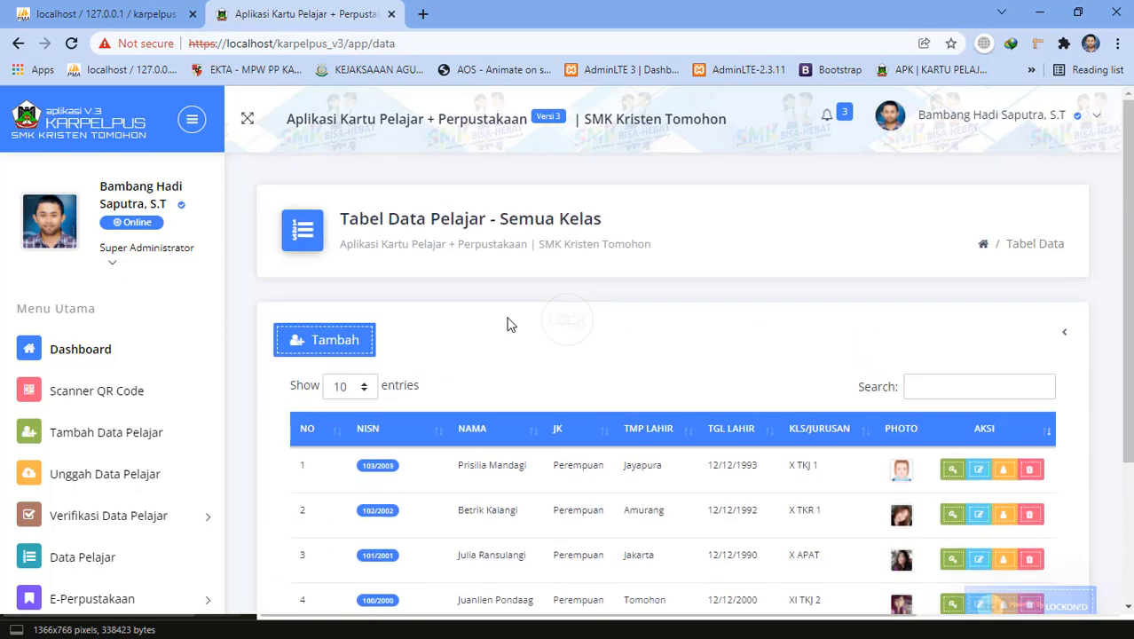
{"action": "left_click", "coordinate": [826, 123]}
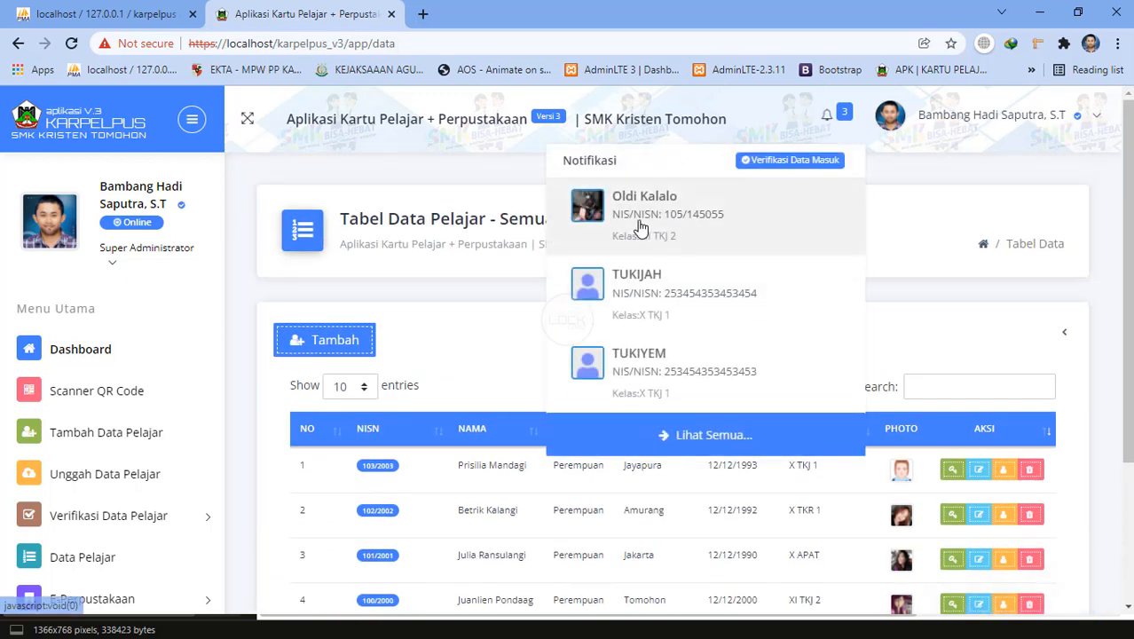
Show Data Daftar Mandiri on the verification page and accept the pending student with Terima Data.
{"action": "left_click", "coordinate": [726, 220]}
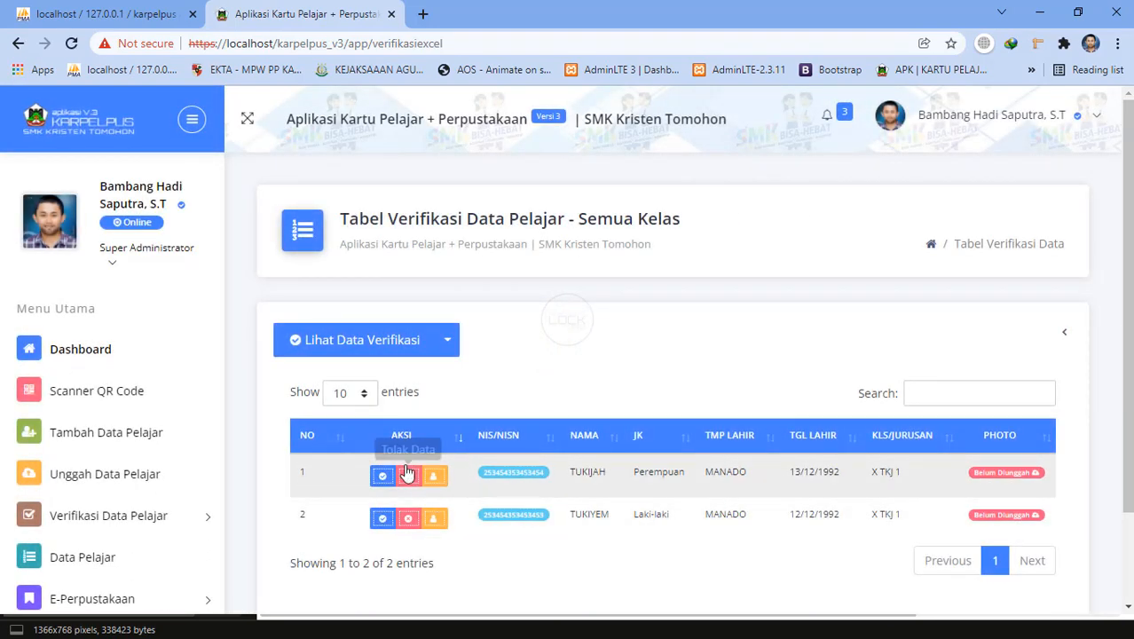
{"action": "left_click", "coordinate": [447, 342]}
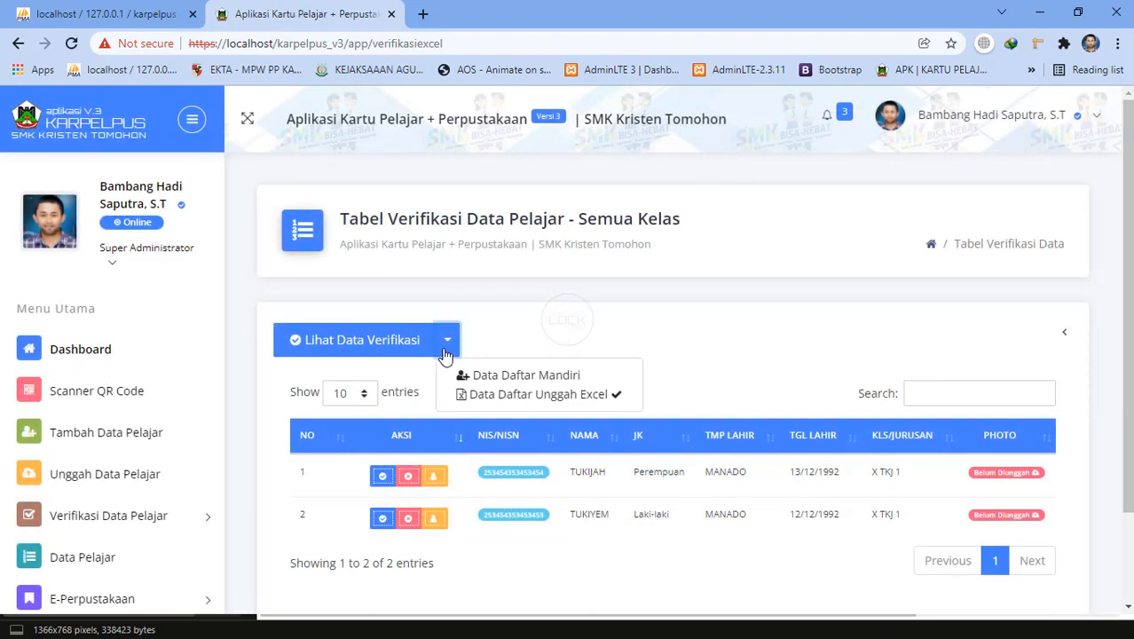
{"action": "left_click", "coordinate": [515, 376]}
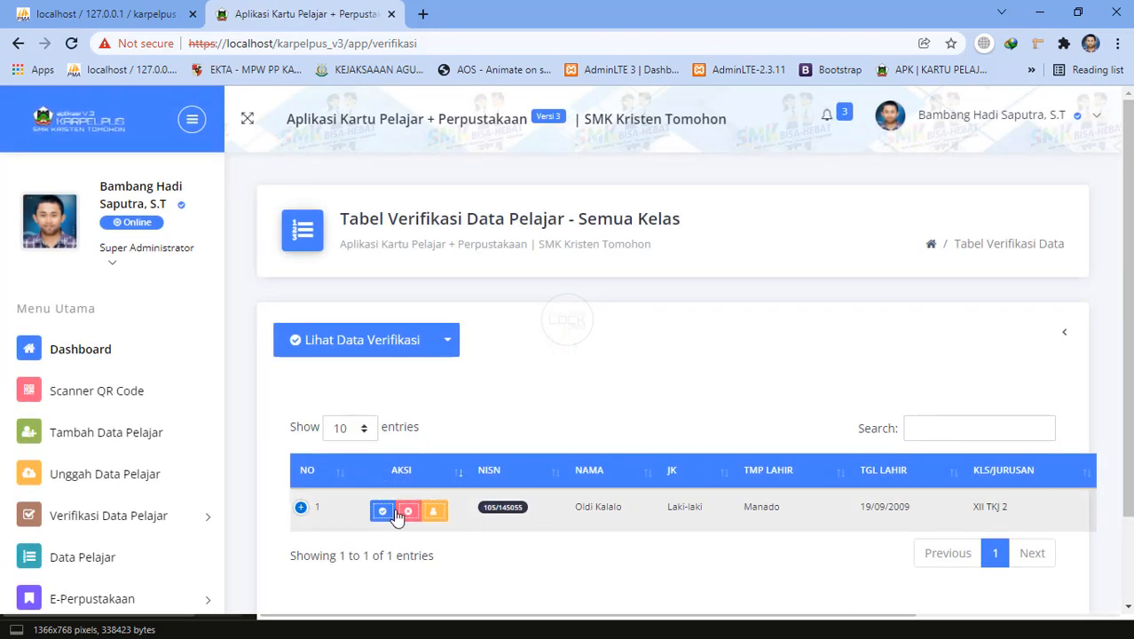
{"action": "left_click", "coordinate": [385, 512]}
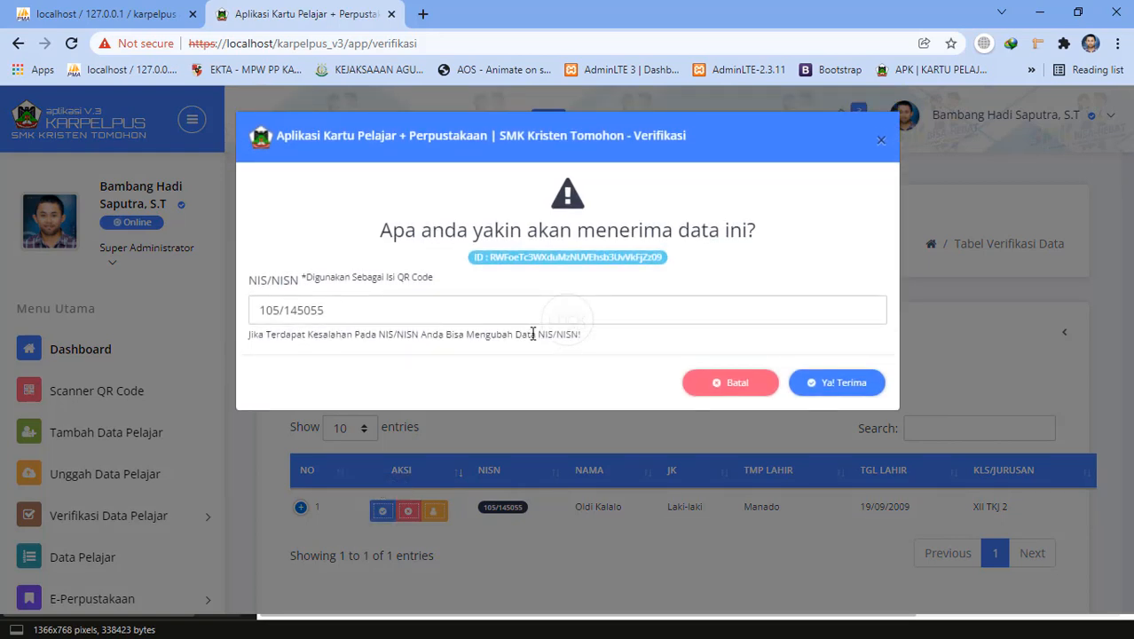
{"action": "left_click", "coordinate": [822, 388]}
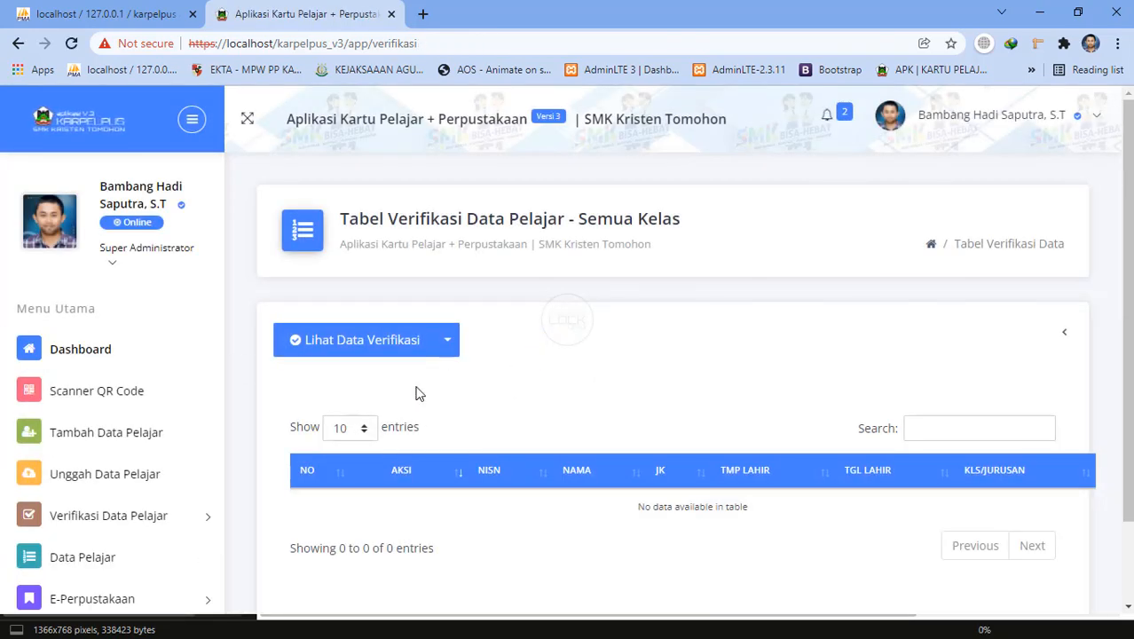
Open Data Pelajar, view the new XII TKJ 2 student's details, select the NIS/NISN, and close.
{"action": "scroll", "coordinate": [108, 527], "scroll_direction": "down", "scroll_amount": 3}
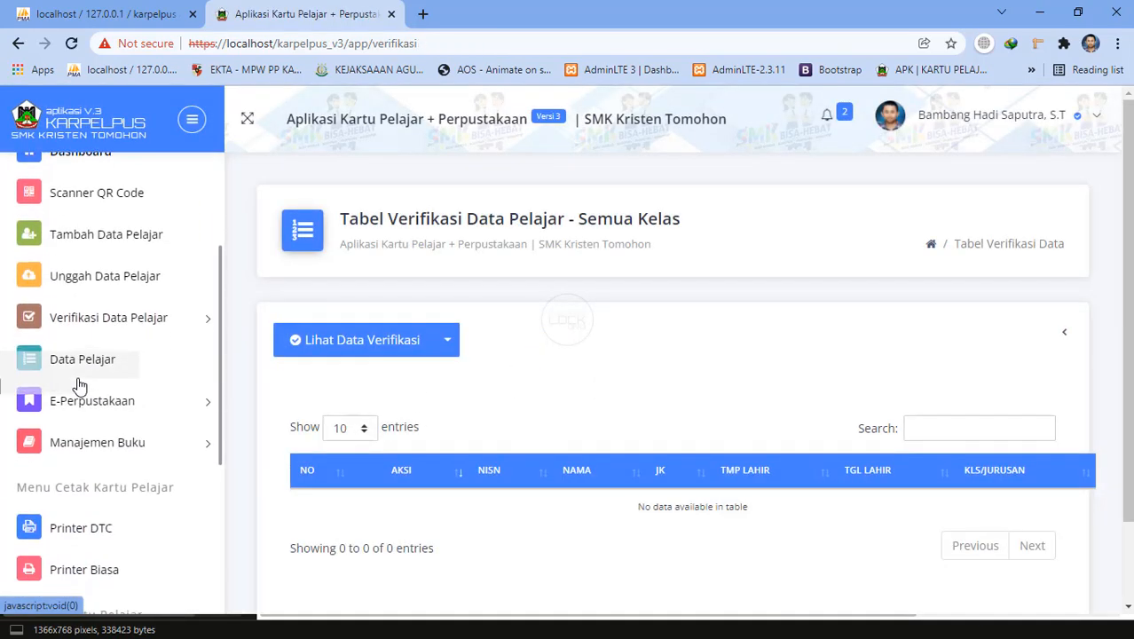
{"action": "left_click", "coordinate": [81, 369]}
{"action": "scroll", "coordinate": [839, 376], "scroll_direction": "down", "scroll_amount": 1}
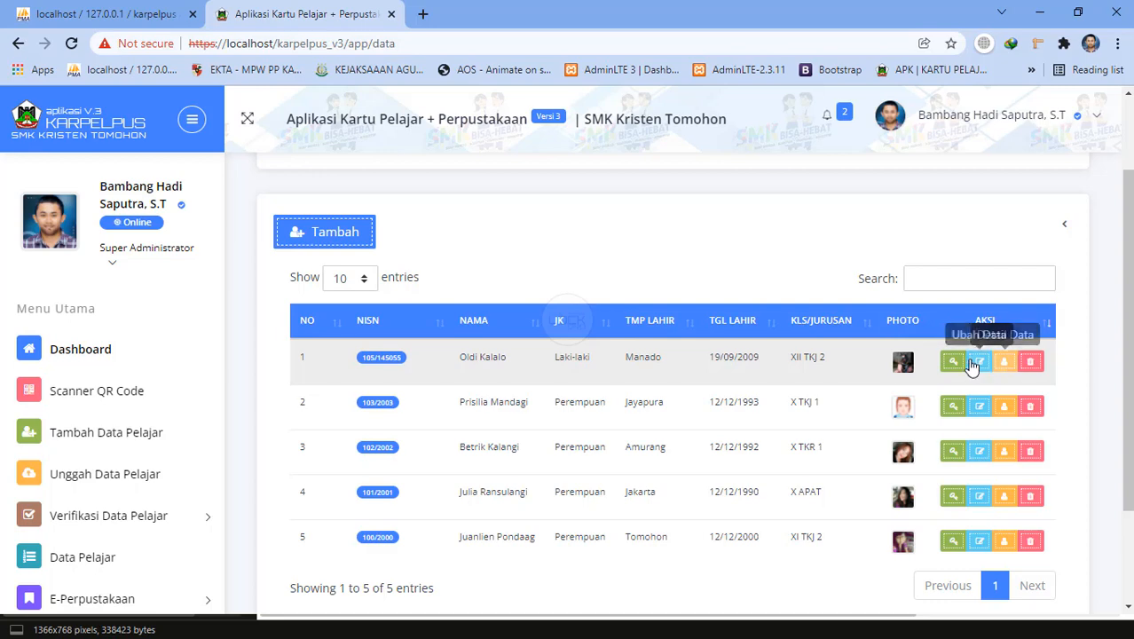
{"action": "left_click", "coordinate": [1002, 367]}
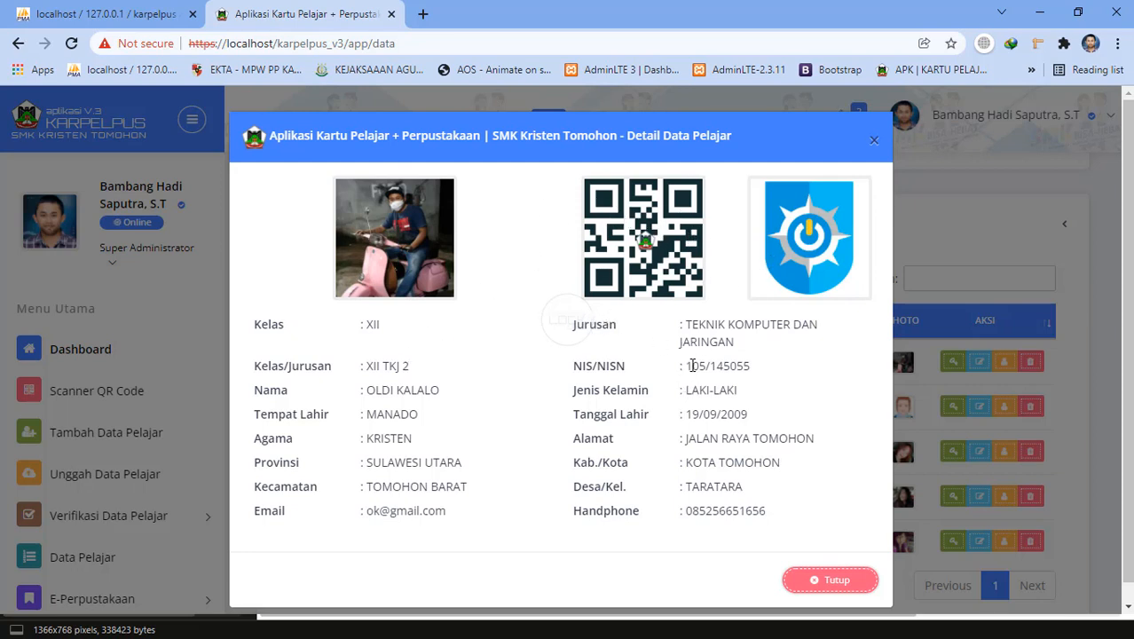
{"action": "left_click_drag", "start_coordinate": [691, 366], "coordinate": [747, 360]}
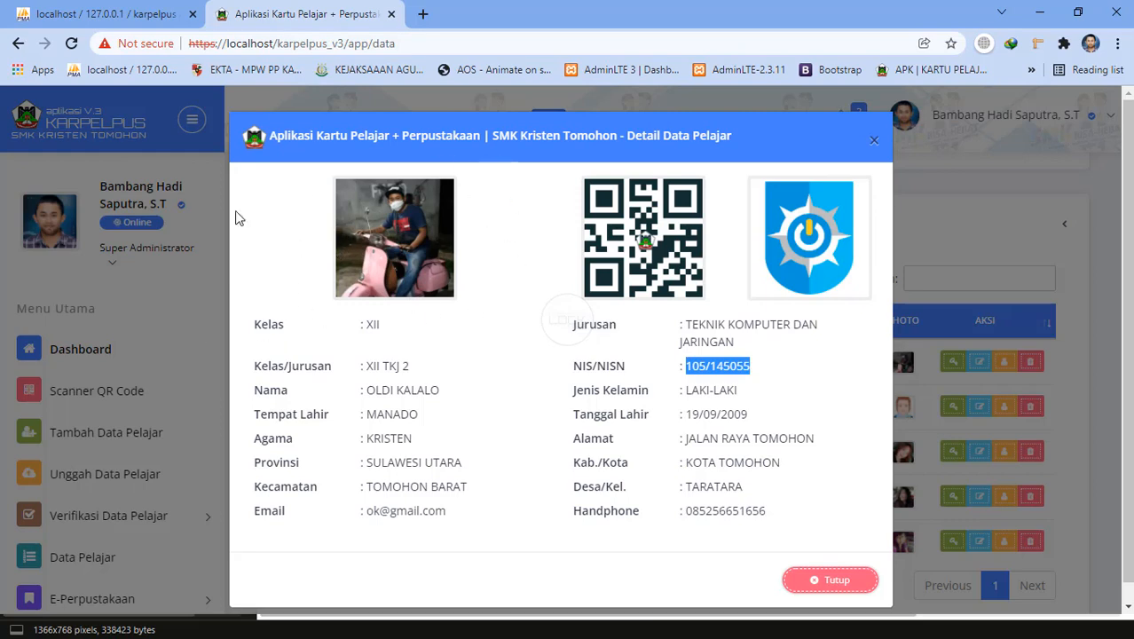
{"action": "left_click", "coordinate": [829, 581]}
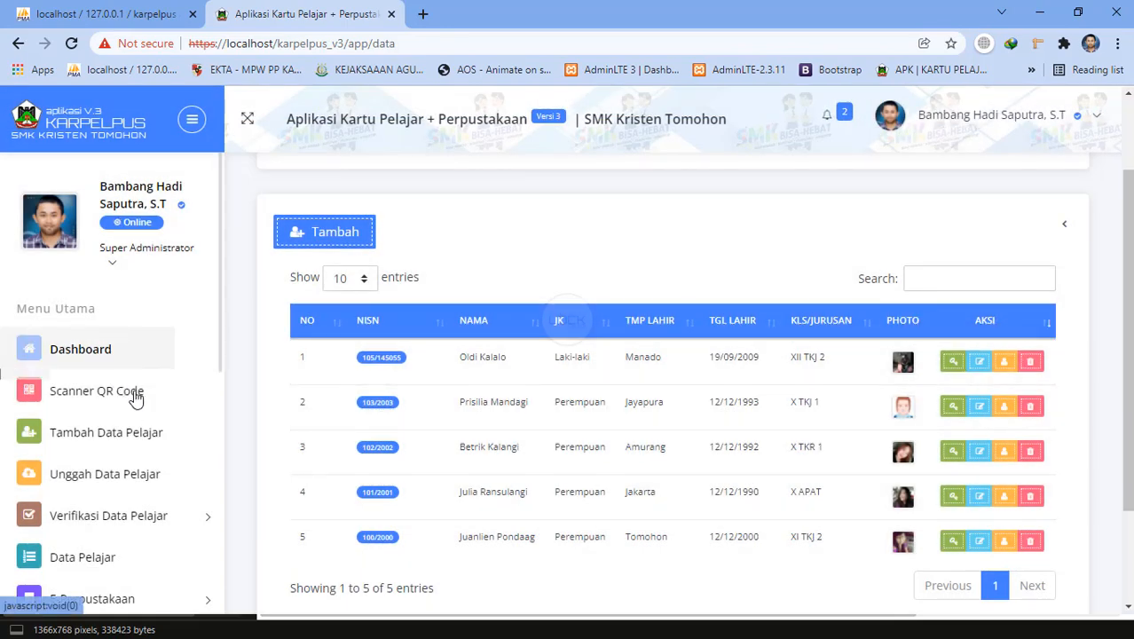
{"action": "scroll", "coordinate": [140, 408], "scroll_direction": "down", "scroll_amount": 2}
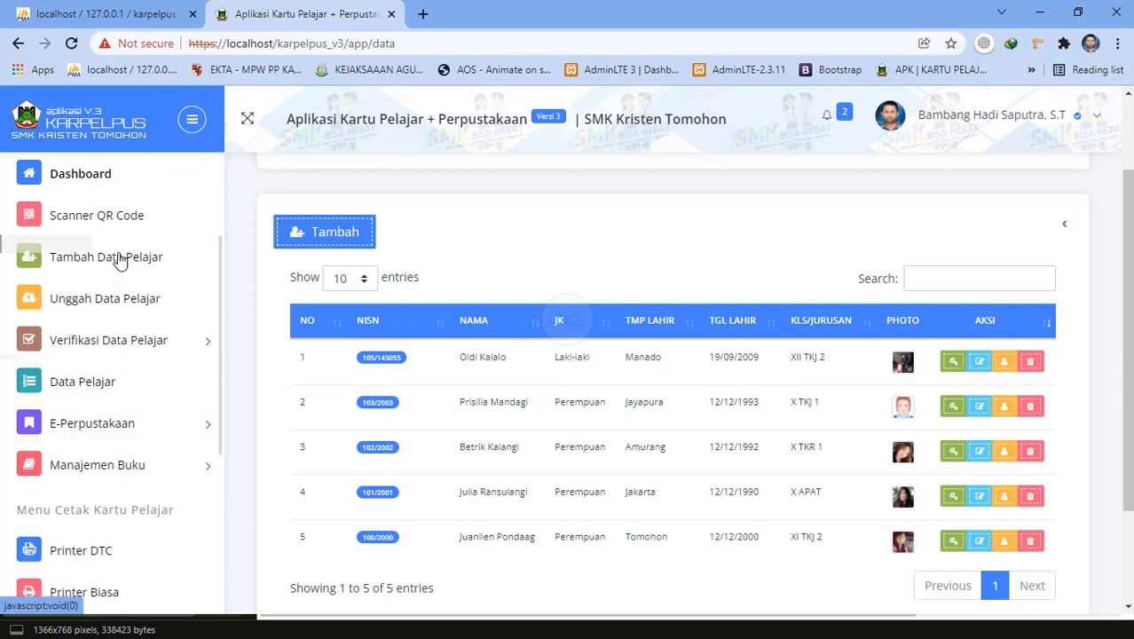
Go to the Unggah Data Pelajar page.
{"action": "left_click", "coordinate": [115, 300]}
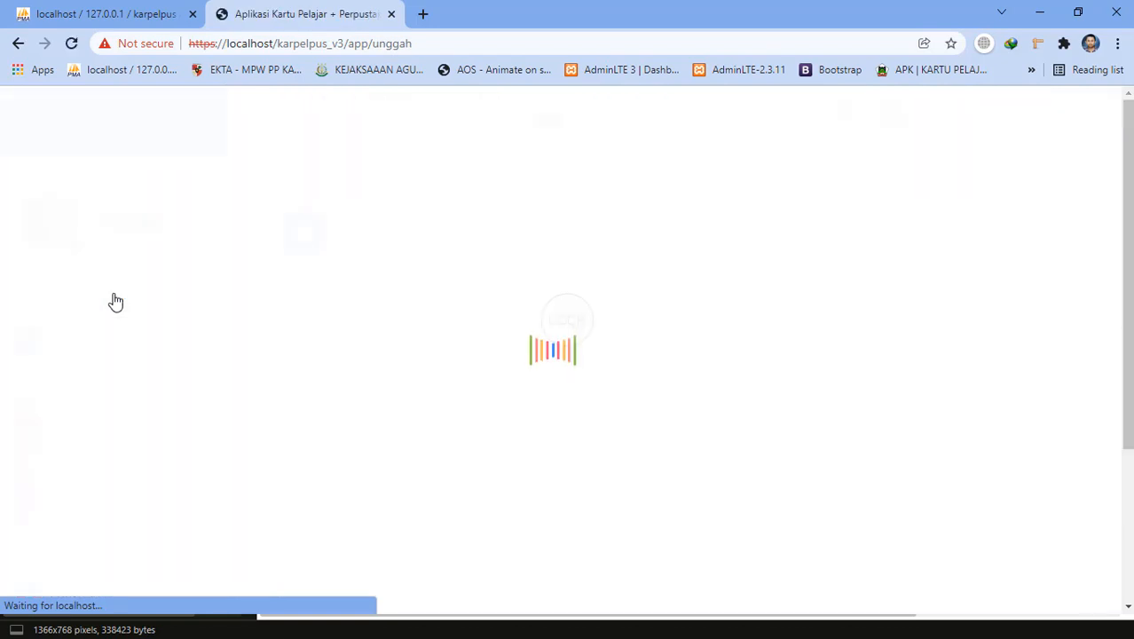
{"action": "scroll", "coordinate": [420, 439], "scroll_direction": "down", "scroll_amount": 3}
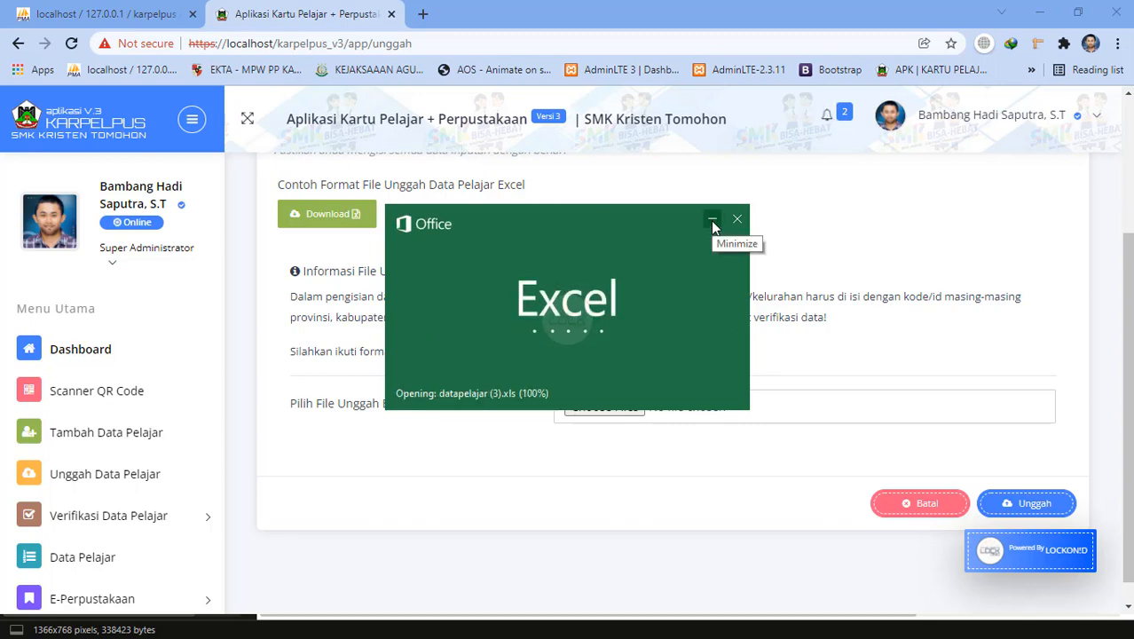
Maximize the Excel window so the student template fills the screen.
{"action": "scroll", "coordinate": [537, 413], "scroll_direction": "down", "scroll_amount": 6}
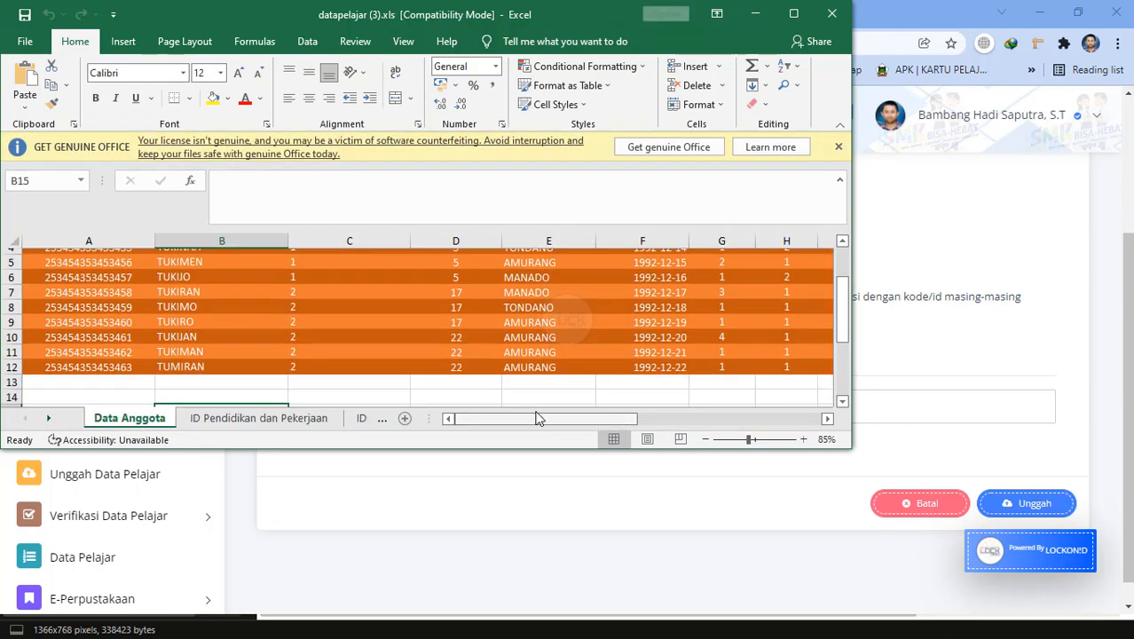
{"action": "scroll", "coordinate": [568, 426], "scroll_direction": "up", "scroll_amount": 6}
{"action": "left_click_drag", "start_coordinate": [568, 426], "coordinate": [594, 435]}
{"action": "left_click", "coordinate": [794, 13]}
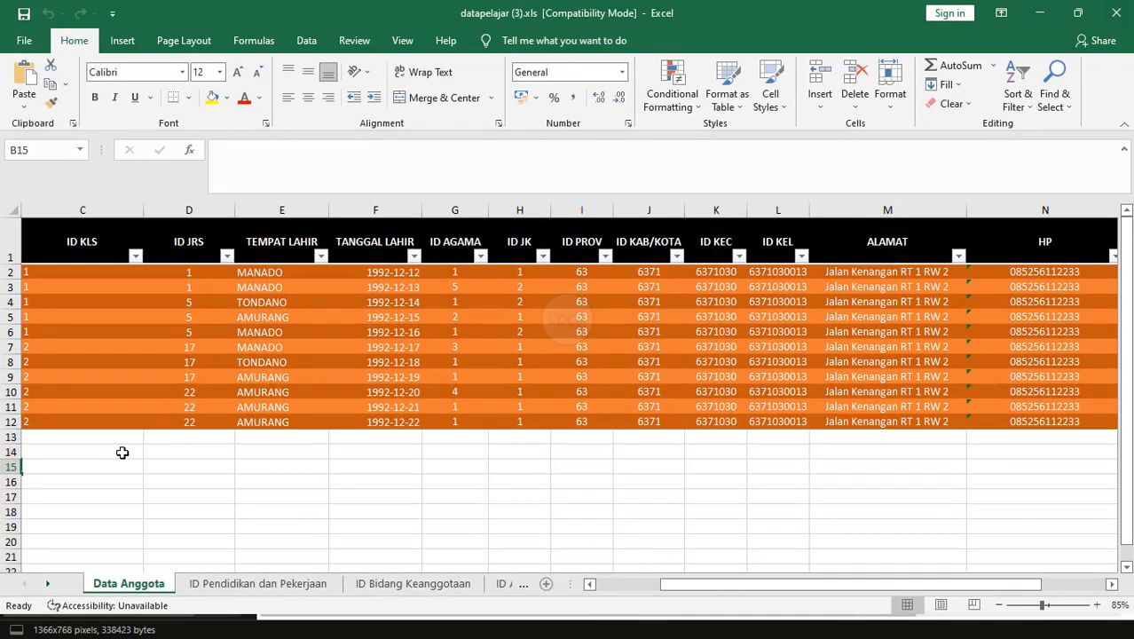
{"action": "left_click_drag", "start_coordinate": [715, 583], "coordinate": [621, 593]}
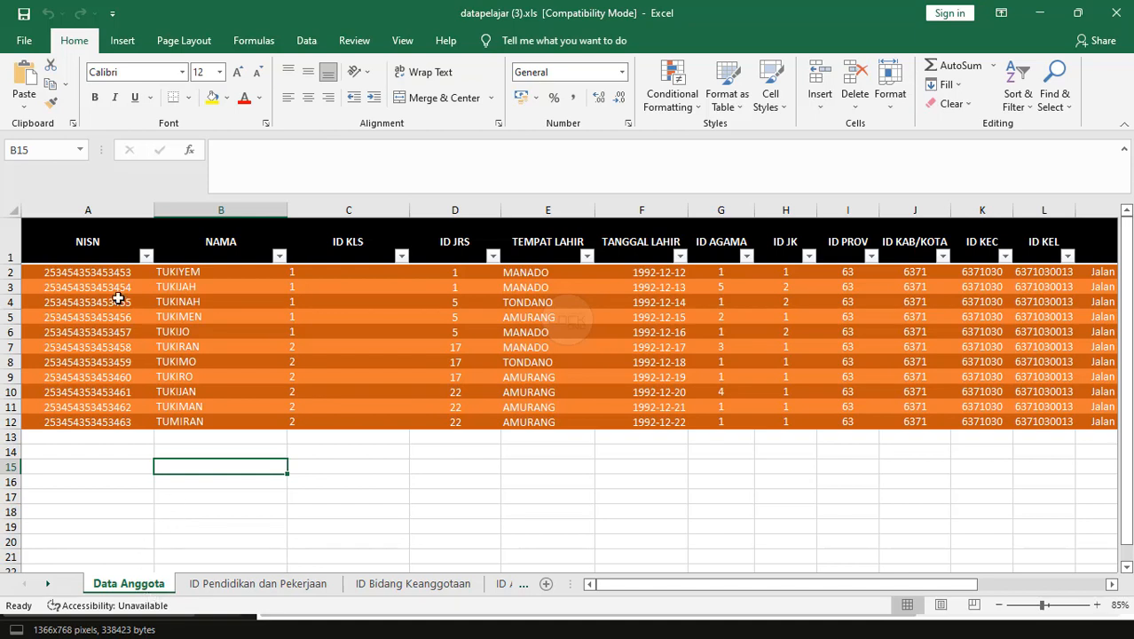
{"action": "left_click", "coordinate": [76, 270]}
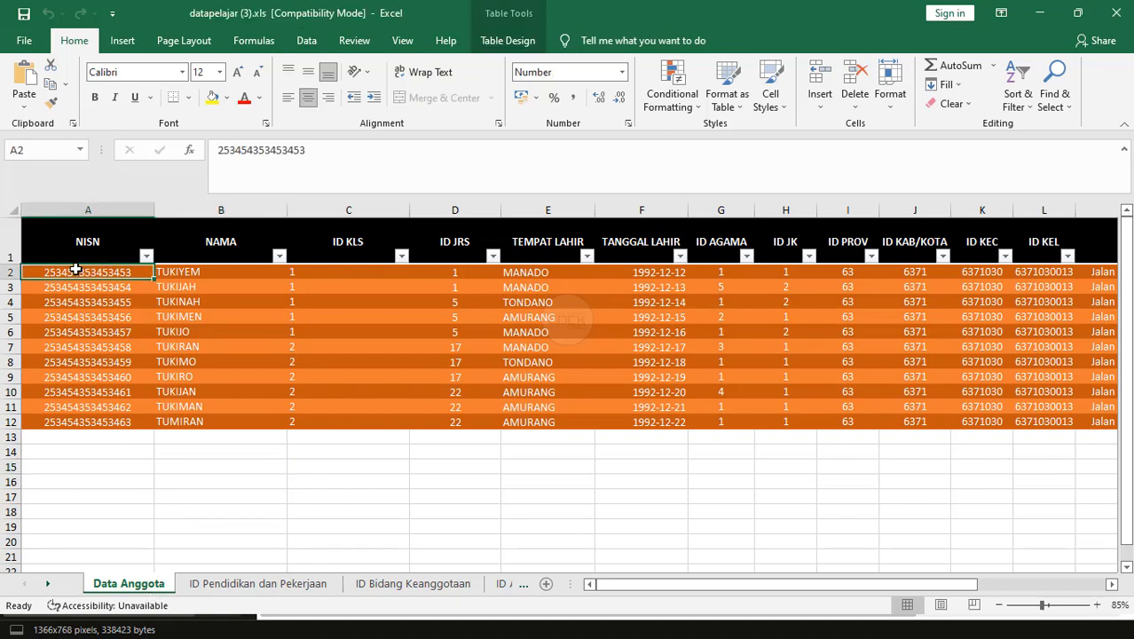
{"action": "type", "text": "123"}
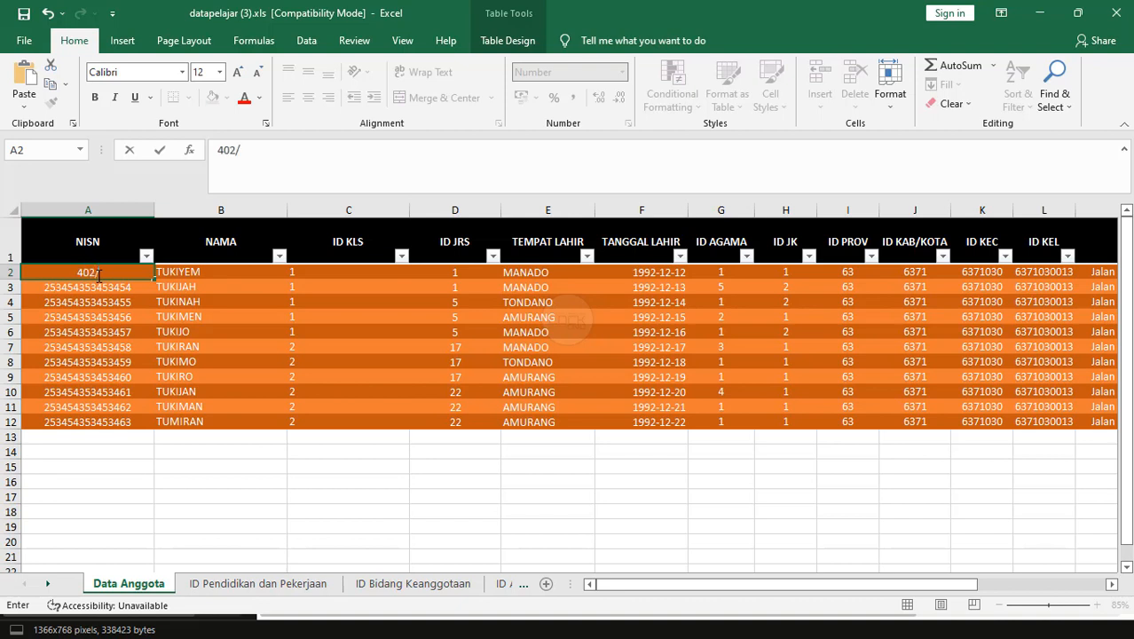
{"action": "type", "text": "1413213"}
{"action": "key", "text": "BackSpace"}
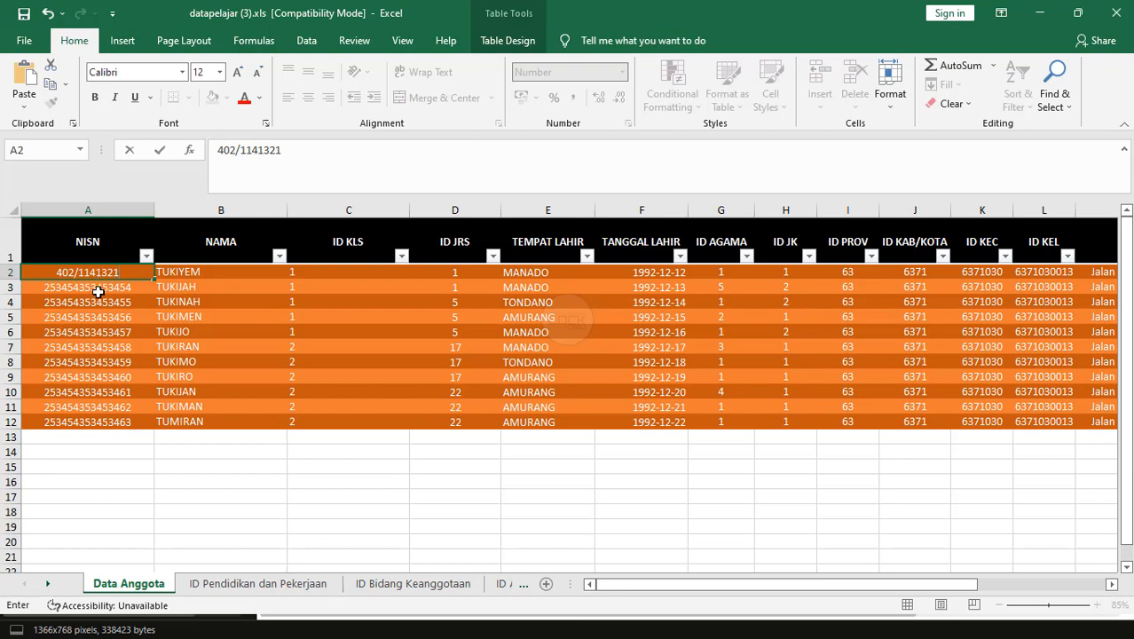
{"action": "key", "text": "Return"}
{"action": "key", "text": "Return"}
{"action": "key", "text": "Return"}
Fill A3:A12 with NISNs continuing down from A2.
{"action": "left_click", "coordinate": [109, 271]}
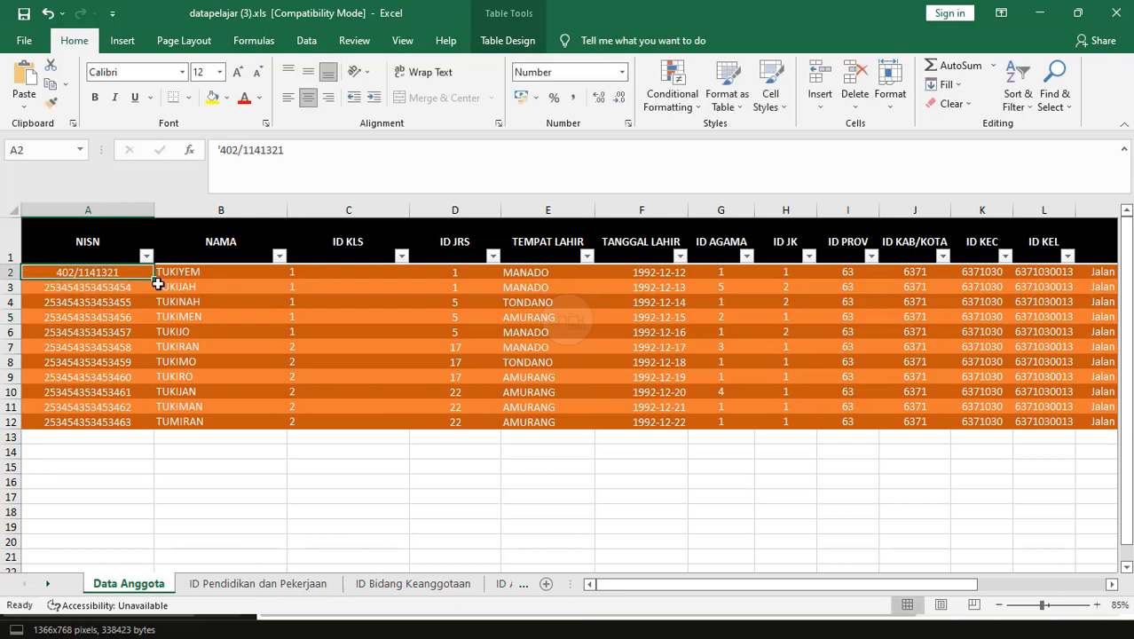
{"action": "left_click_drag", "start_coordinate": [151, 275], "coordinate": [136, 421]}
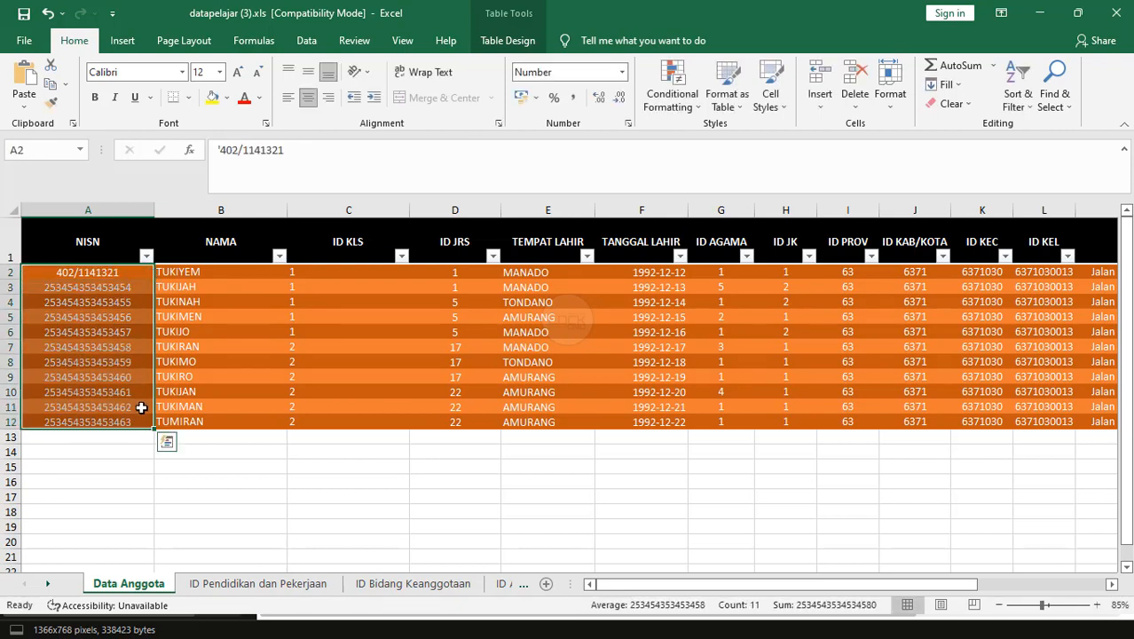
{"action": "left_click", "coordinate": [166, 441]}
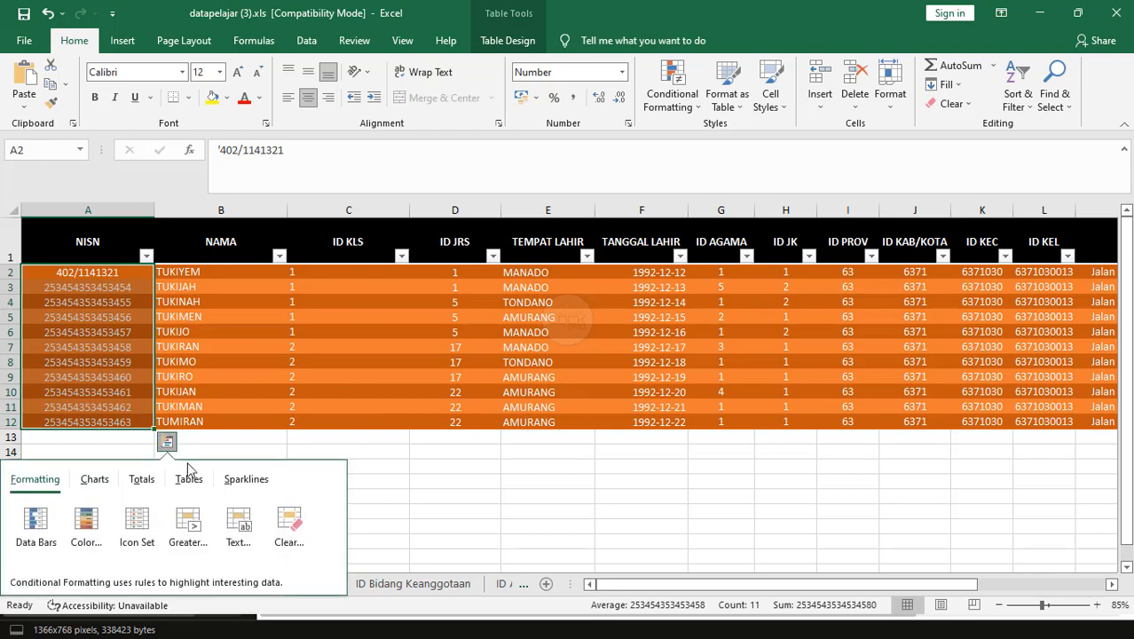
{"action": "left_click", "coordinate": [129, 302]}
{"action": "left_click", "coordinate": [112, 271]}
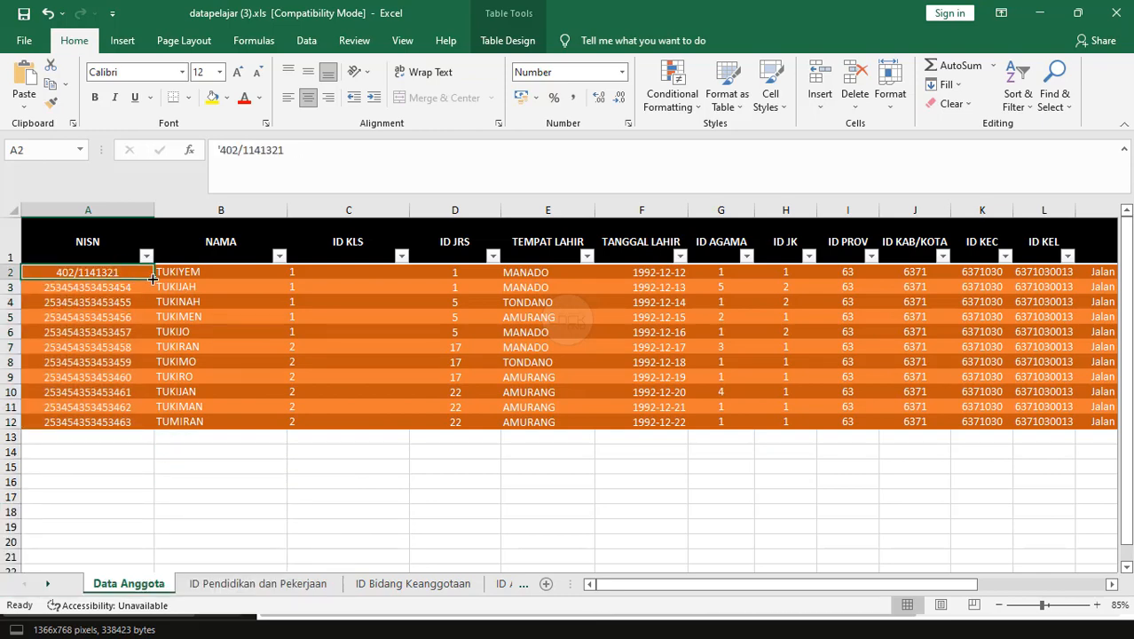
{"action": "left_click_drag", "start_coordinate": [153, 279], "coordinate": [153, 422]}
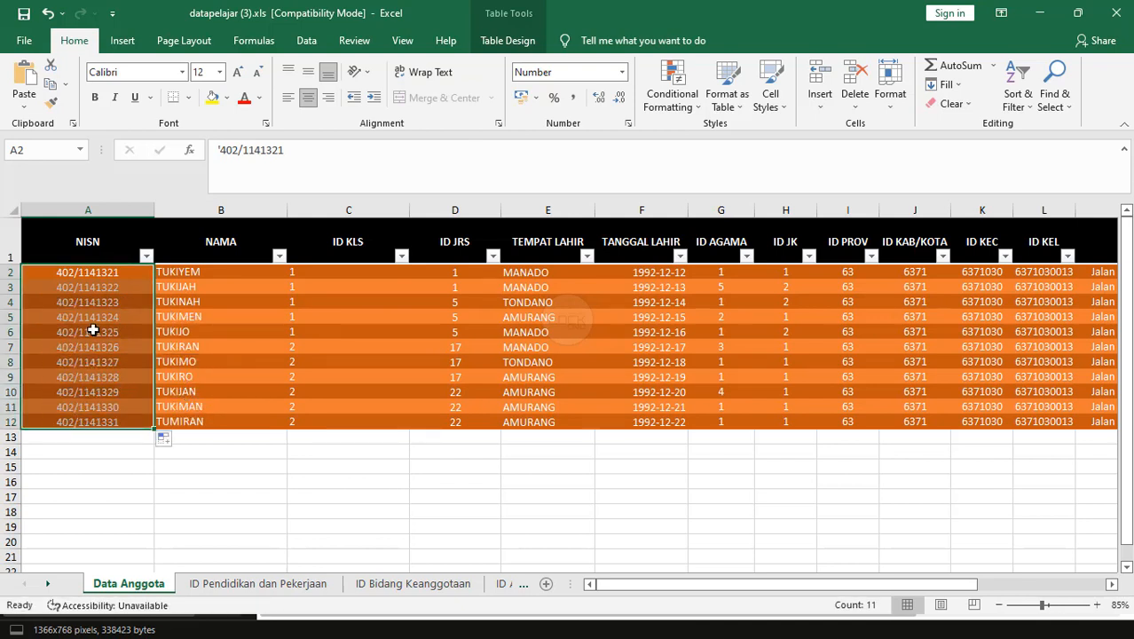
Change the NISN prefixes in A3 and A4 to 403 and 404.
{"action": "left_click", "coordinate": [67, 287]}
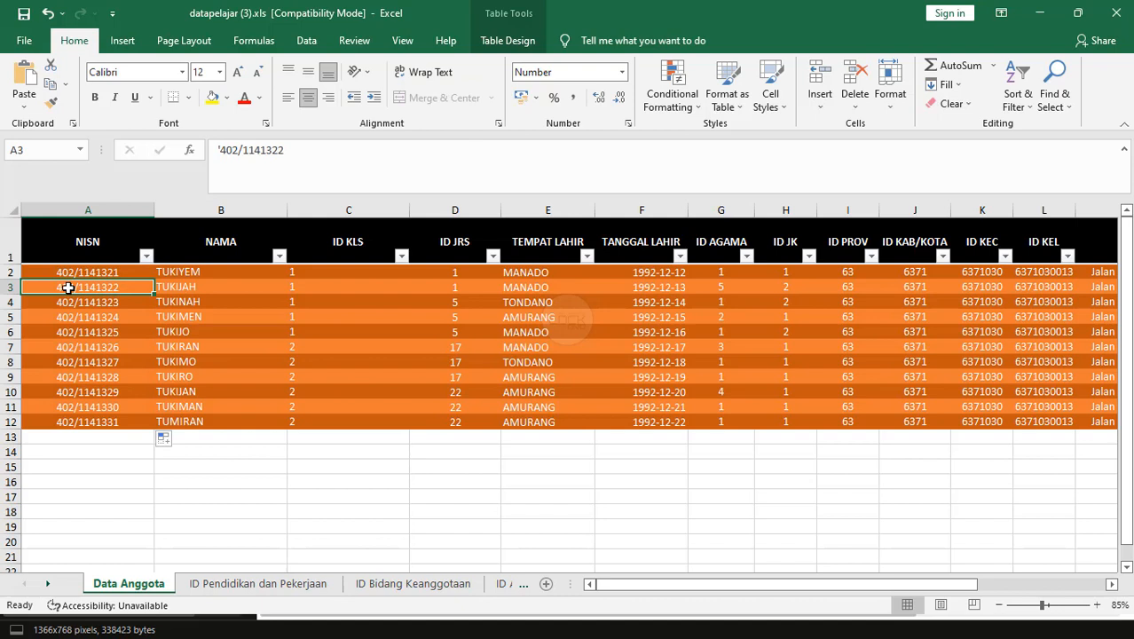
{"action": "left_click", "coordinate": [238, 153]}
{"action": "key", "text": "BackSpace"}
{"action": "type", "text": "3"}
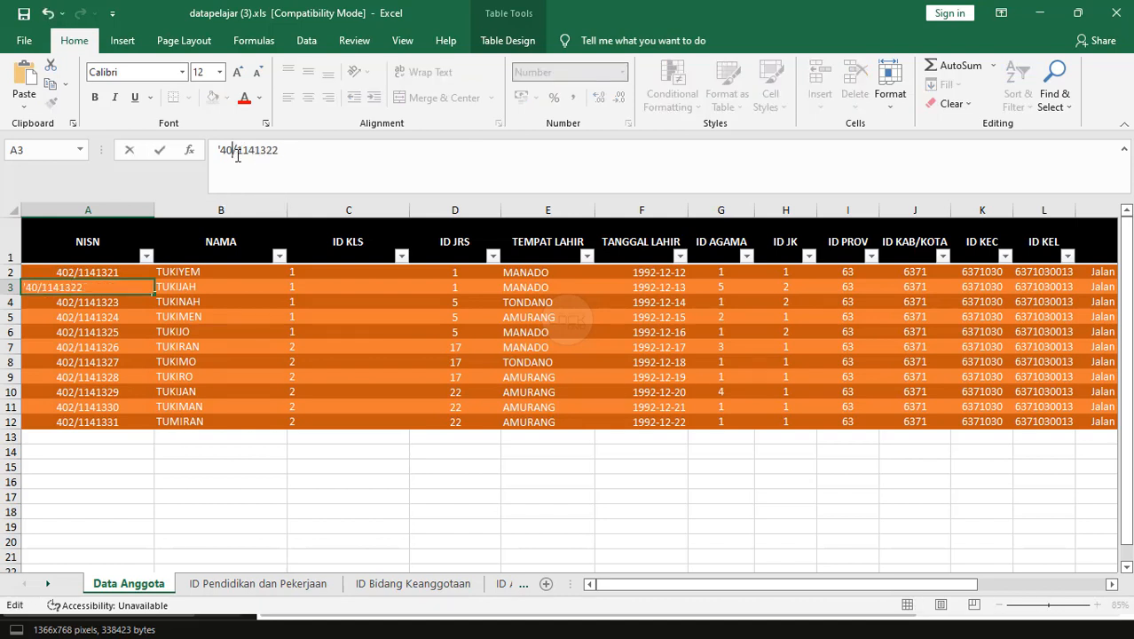
{"action": "key", "text": "Return"}
{"action": "key", "text": "F2"}
{"action": "left_click", "coordinate": [238, 153]}
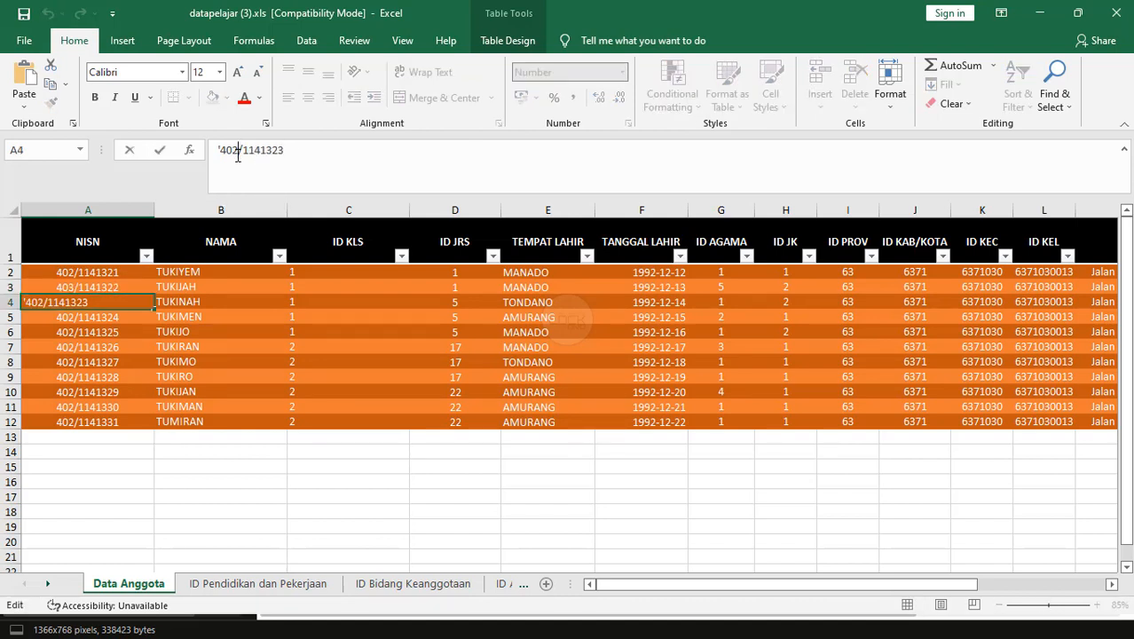
{"action": "key", "text": "BackSpace"}
{"action": "type", "text": "4"}
{"action": "key", "text": "Return"}
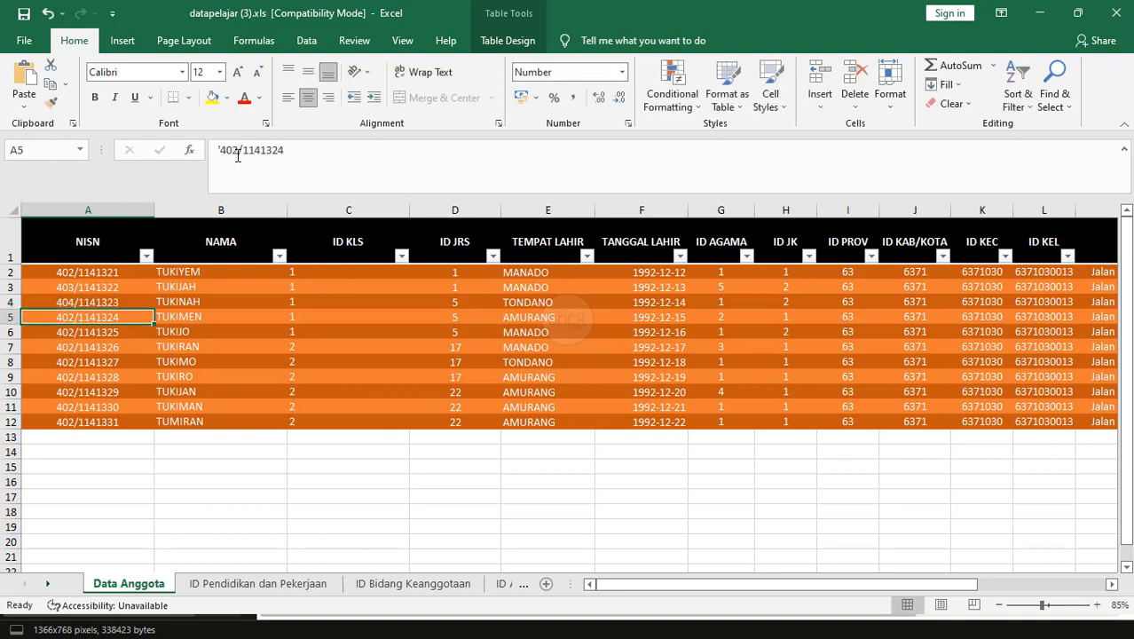
Renumber the NISN prefixes in rows 5 to 7 as 405, 406 and 407.
{"action": "left_click", "coordinate": [238, 153]}
{"action": "key", "text": "BackSpace"}
{"action": "type", "text": "5"}
{"action": "key", "text": "Return"}
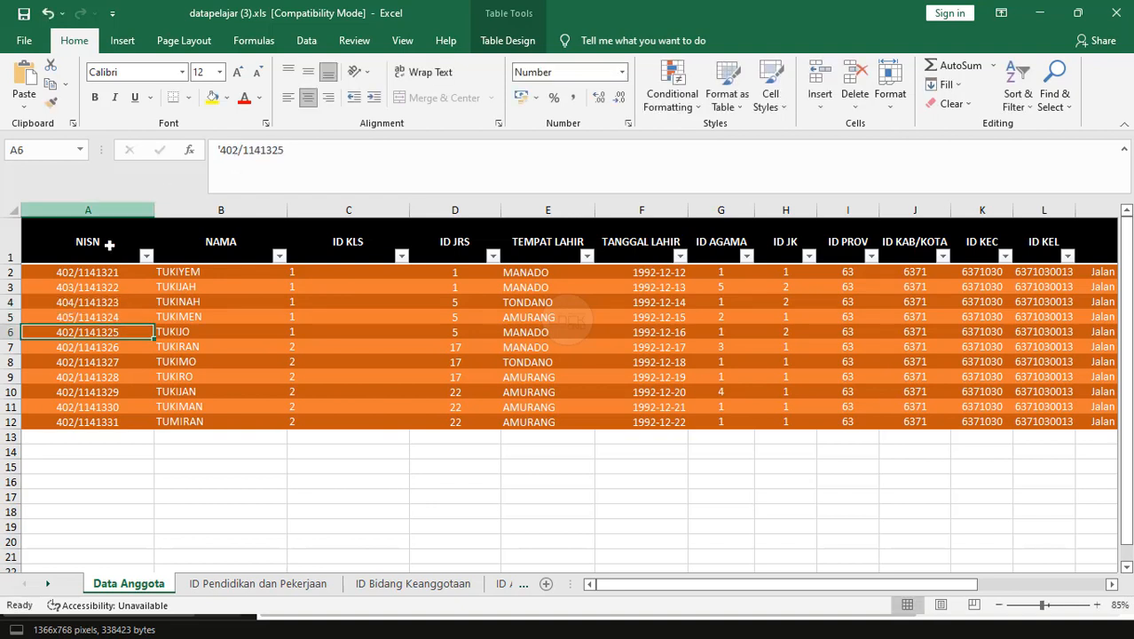
{"action": "left_click", "coordinate": [237, 150]}
{"action": "key", "text": "BackSpace"}
{"action": "type", "text": "6"}
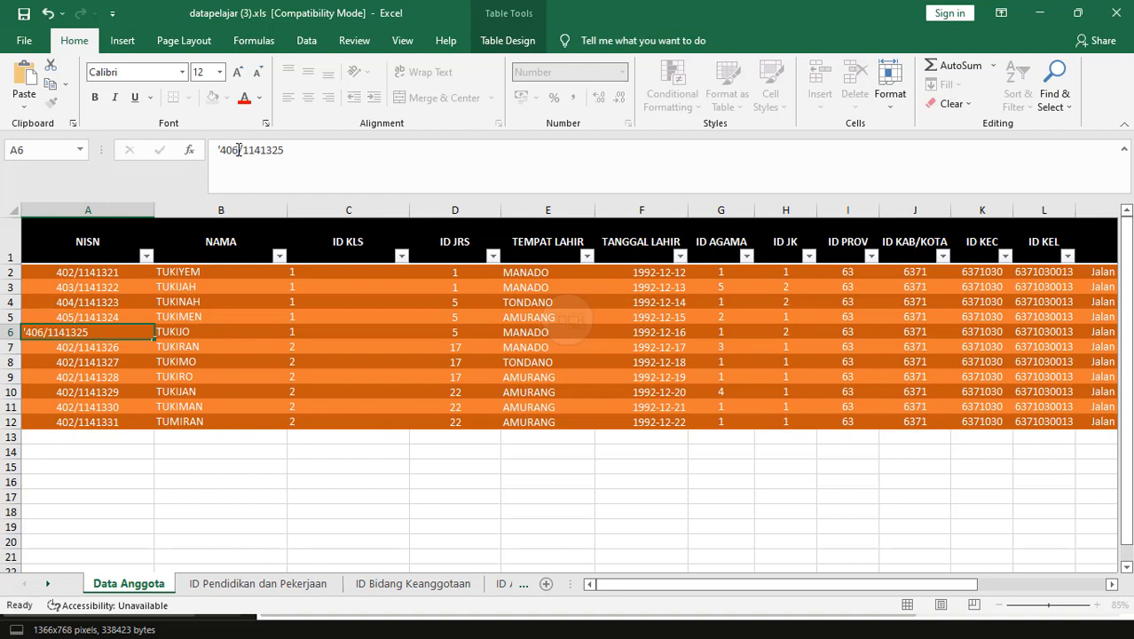
{"action": "key", "text": "Return"}
{"action": "left_click", "coordinate": [238, 150]}
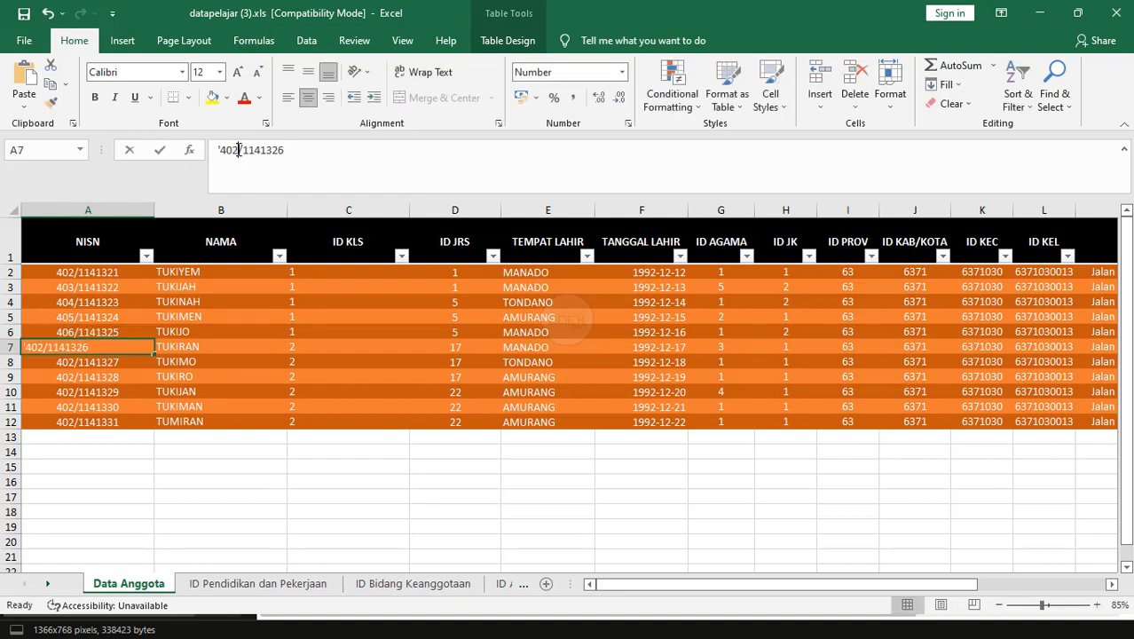
{"action": "key", "text": "BackSpace"}
{"action": "type", "text": "7"}
{"action": "key", "text": "Return"}
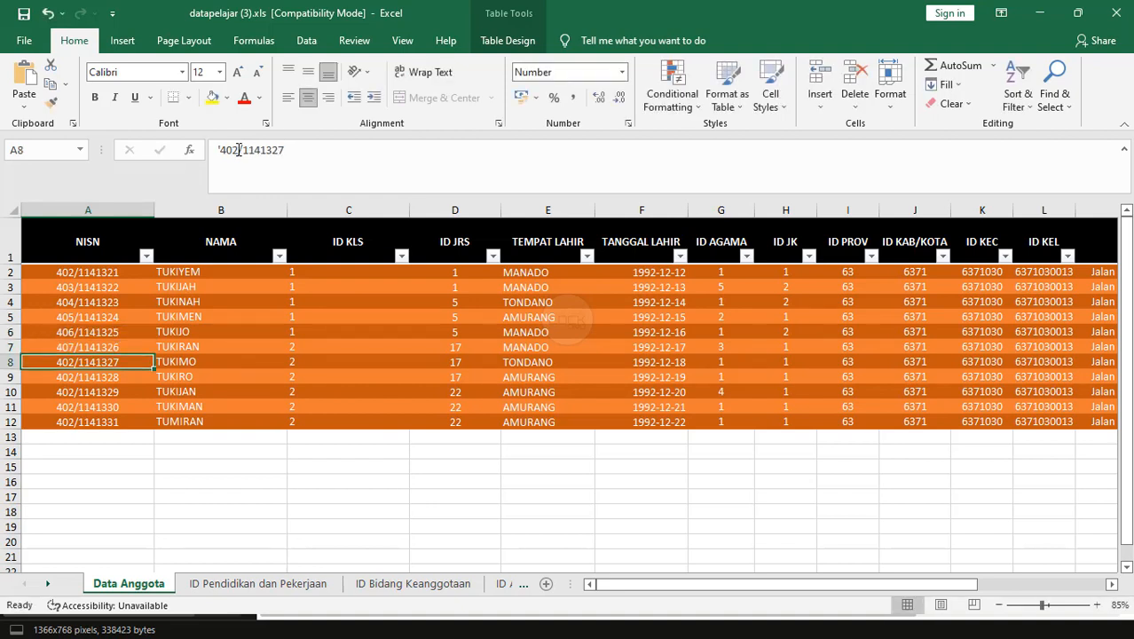
Renumber the NISN prefixes in rows 8 to 10 as 408, 409 and 410.
{"action": "left_click", "coordinate": [238, 150]}
{"action": "key", "text": "BackSpace"}
{"action": "type", "text": "8"}
{"action": "key", "text": "Return"}
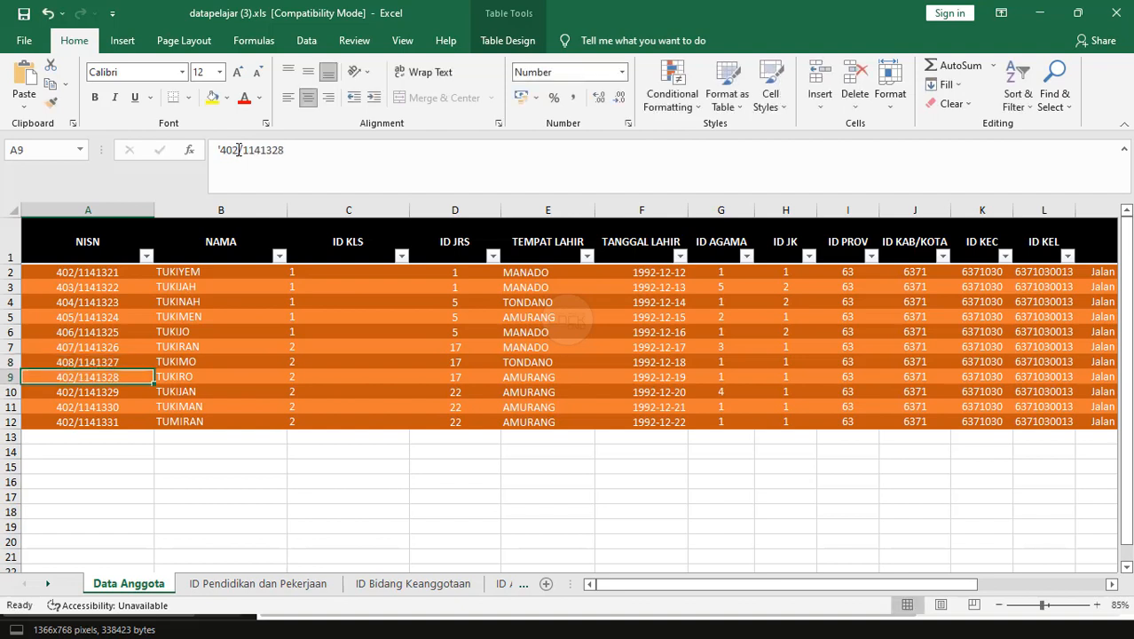
{"action": "left_click", "coordinate": [238, 150]}
{"action": "type", "text": "9"}
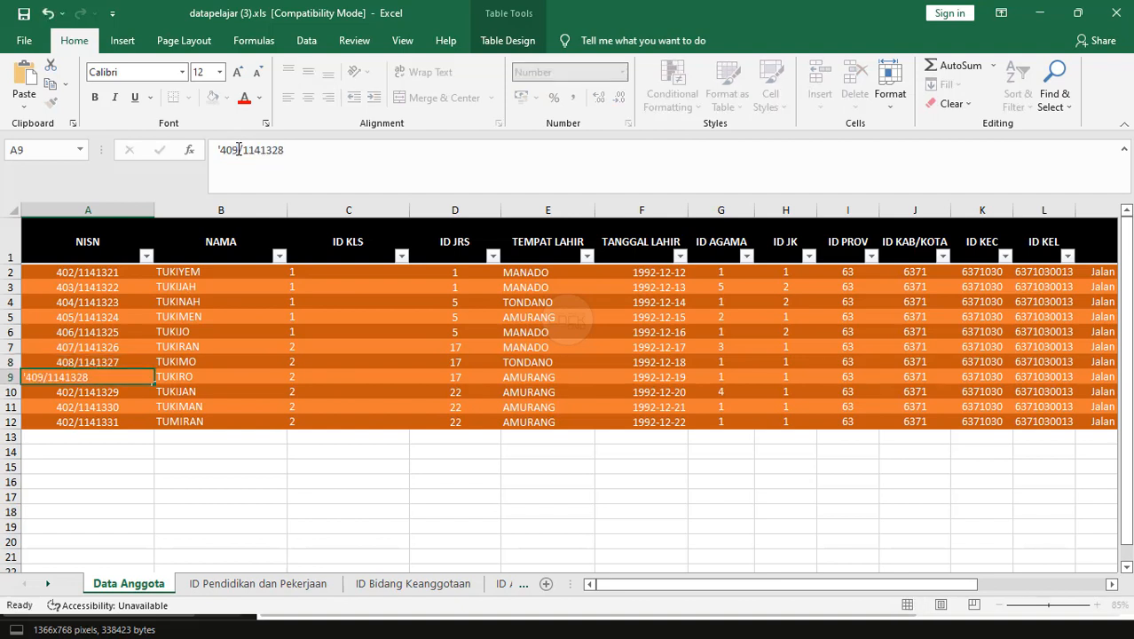
{"action": "key", "text": "Return"}
{"action": "left_click", "coordinate": [238, 150]}
{"action": "key", "text": "BackSpace"}
{"action": "key", "text": "BackSpace"}
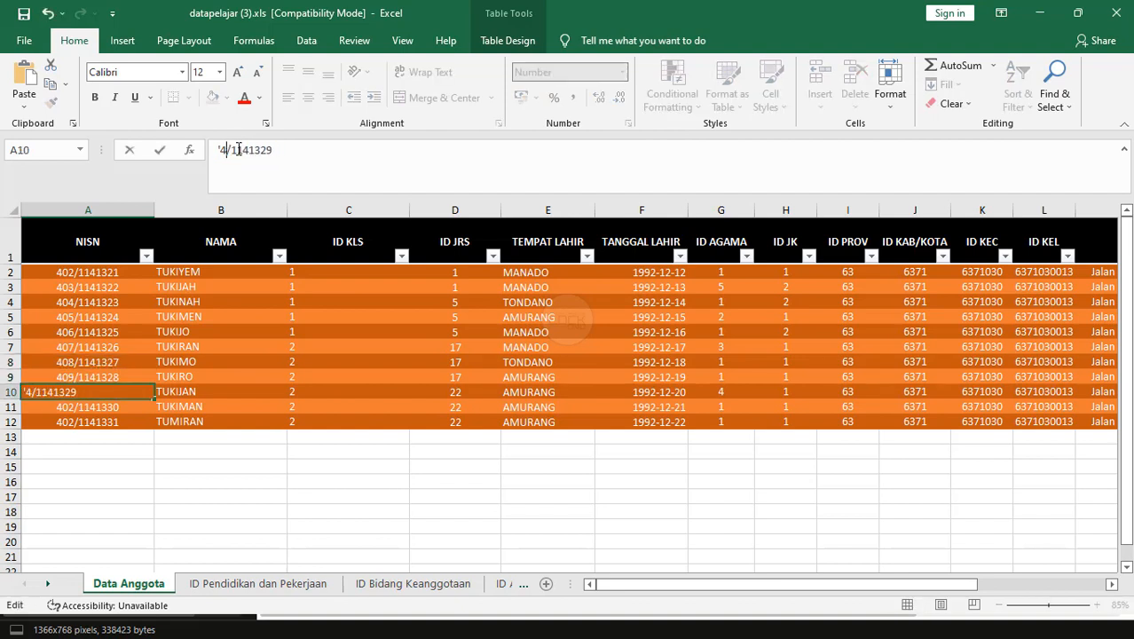
{"action": "type", "text": "10"}
{"action": "key", "text": "Return"}
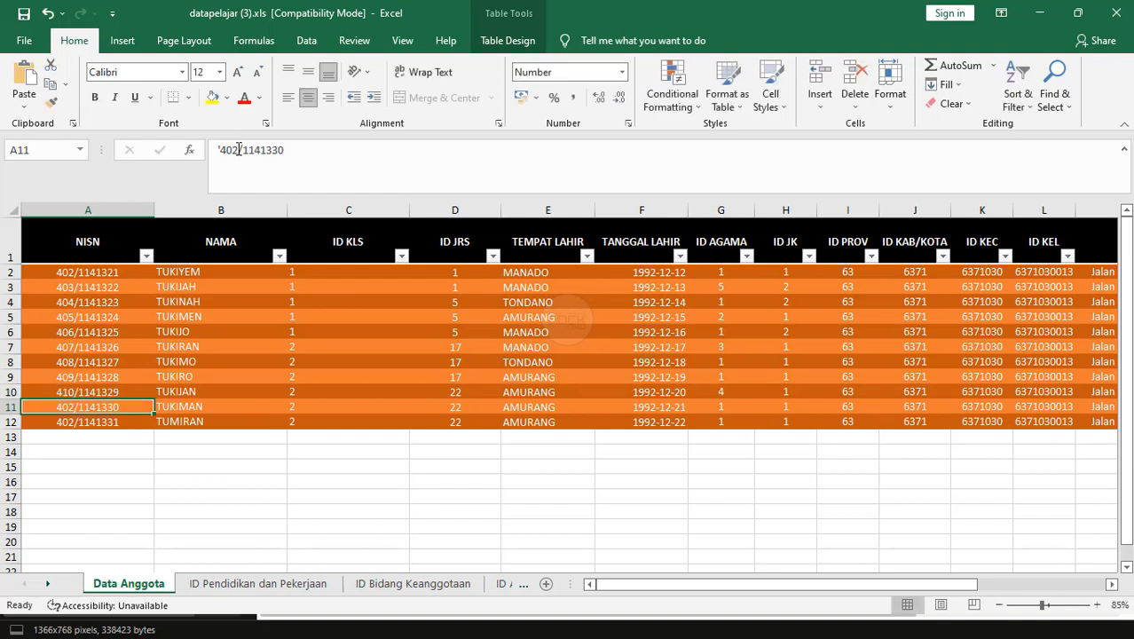
Renumber the NISN prefixes in rows 11 and 12 as 411 and 412.
{"action": "left_click", "coordinate": [237, 149]}
{"action": "key", "text": "BackSpace"}
{"action": "key", "text": "BackSpace"}
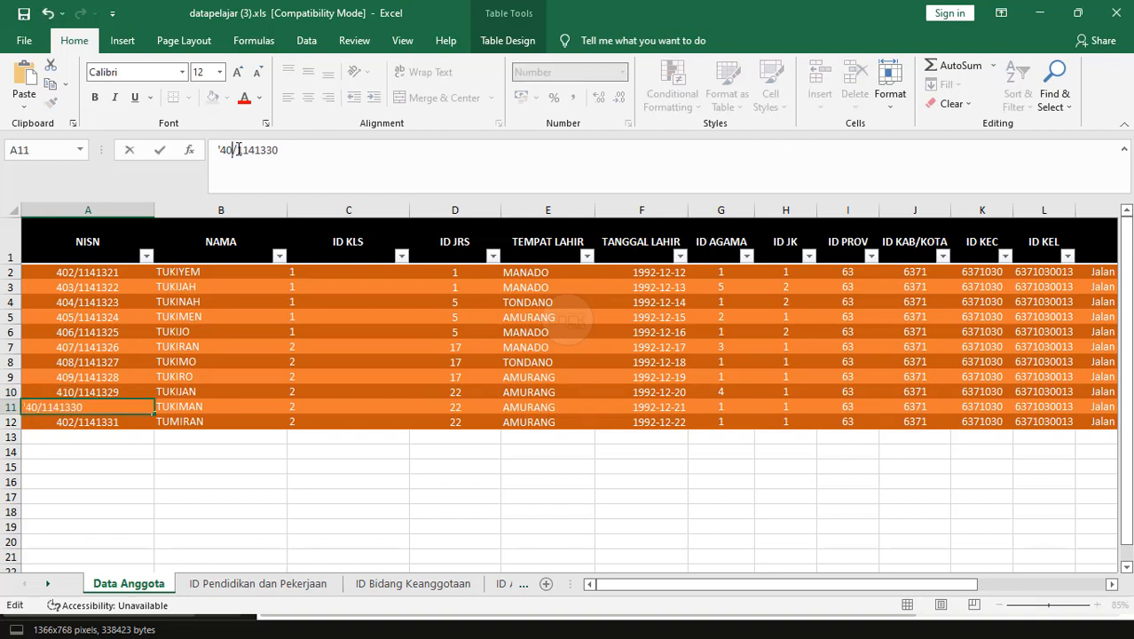
{"action": "type", "text": "11"}
{"action": "key", "text": "Return"}
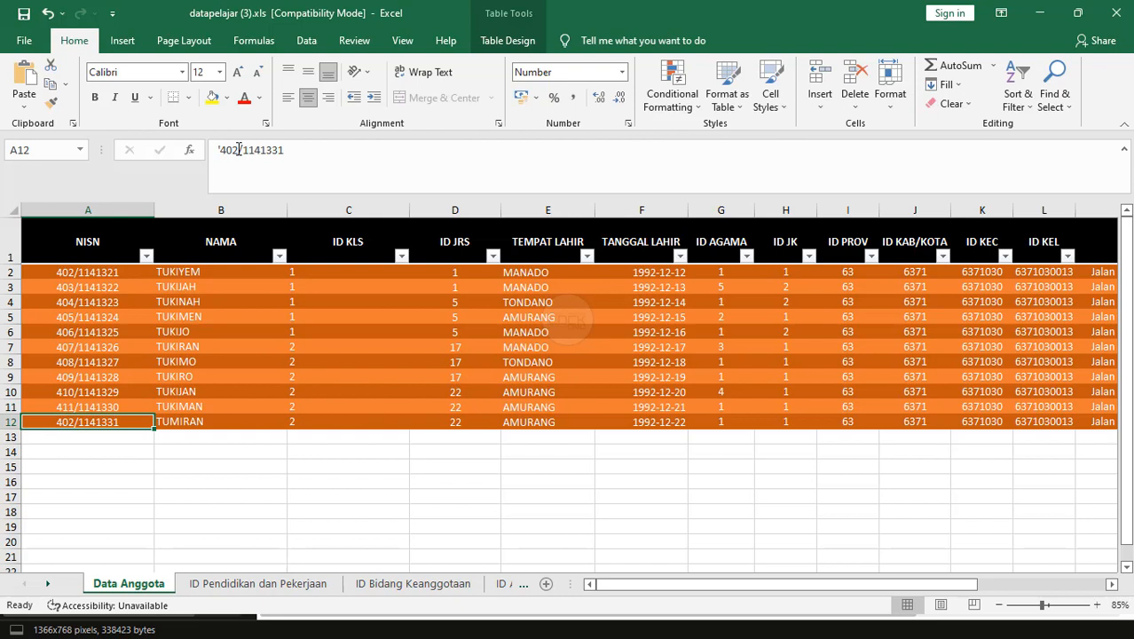
{"action": "left_click", "coordinate": [231, 150]}
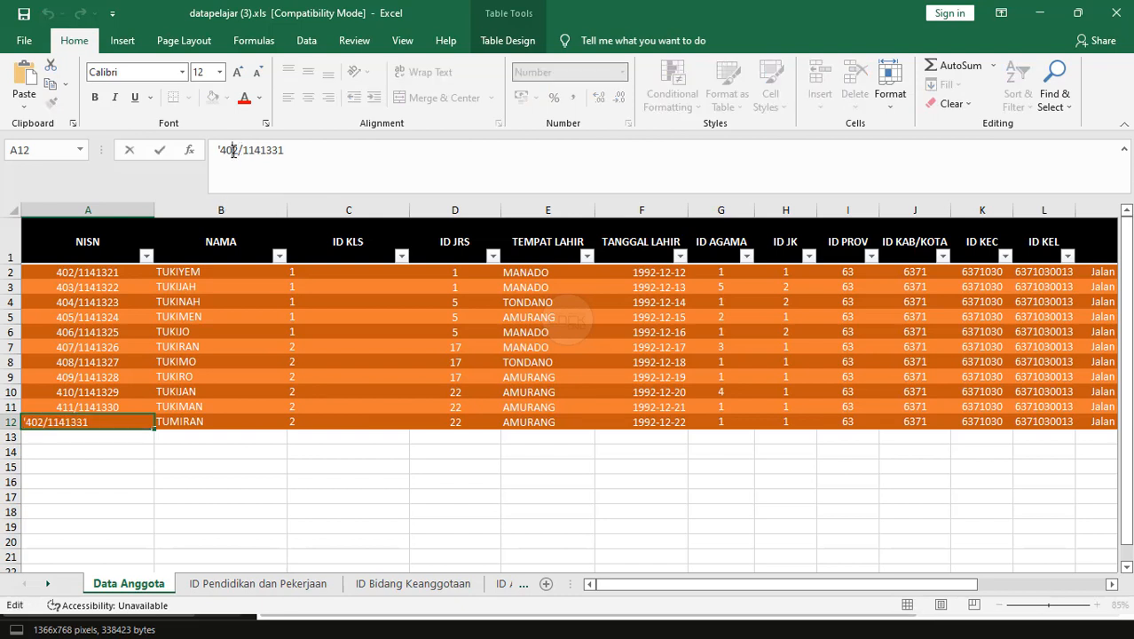
{"action": "key", "text": "BackSpace"}
{"action": "type", "text": "1"}
{"action": "key", "text": "Return"}
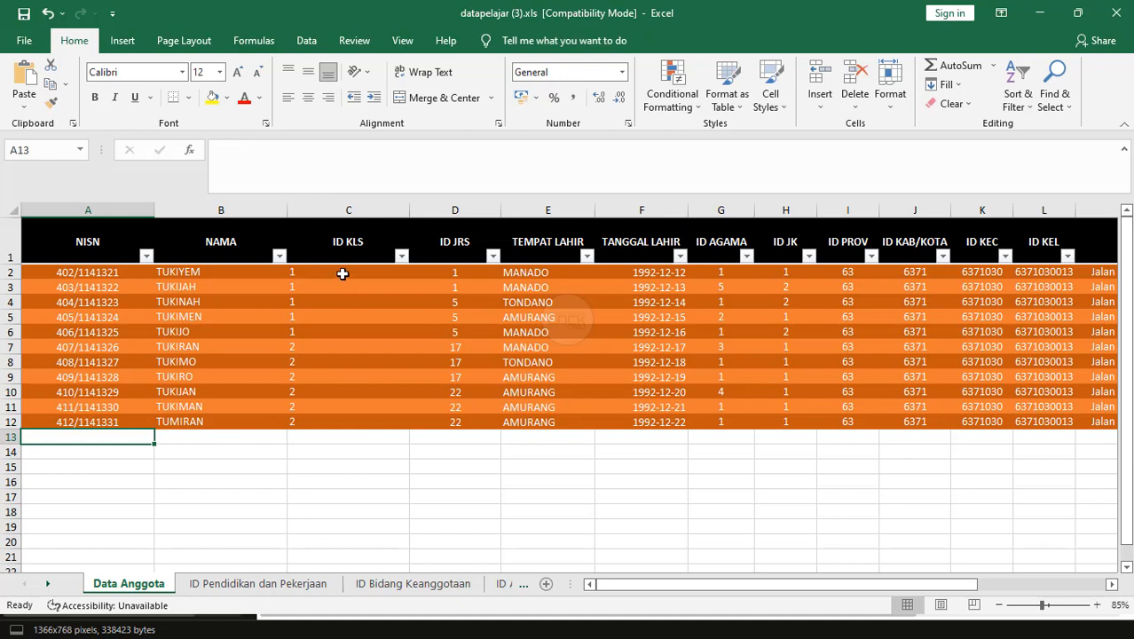
{"action": "left_click", "coordinate": [167, 272]}
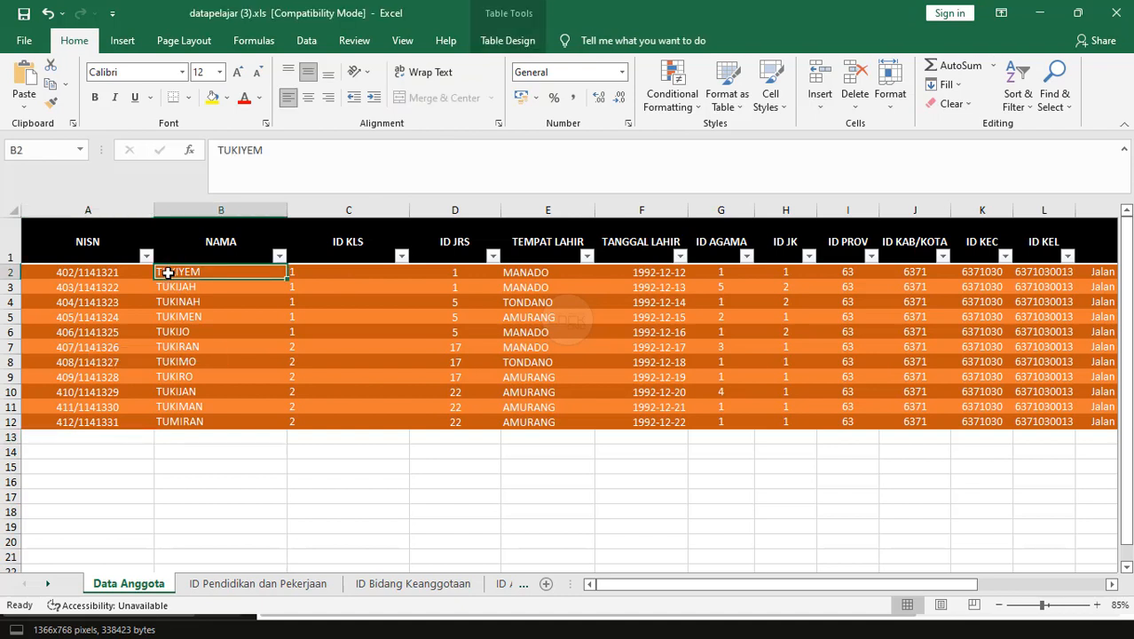
Replace the names of the first six students in the name column with new ones.
{"action": "type", "text": "hend"}
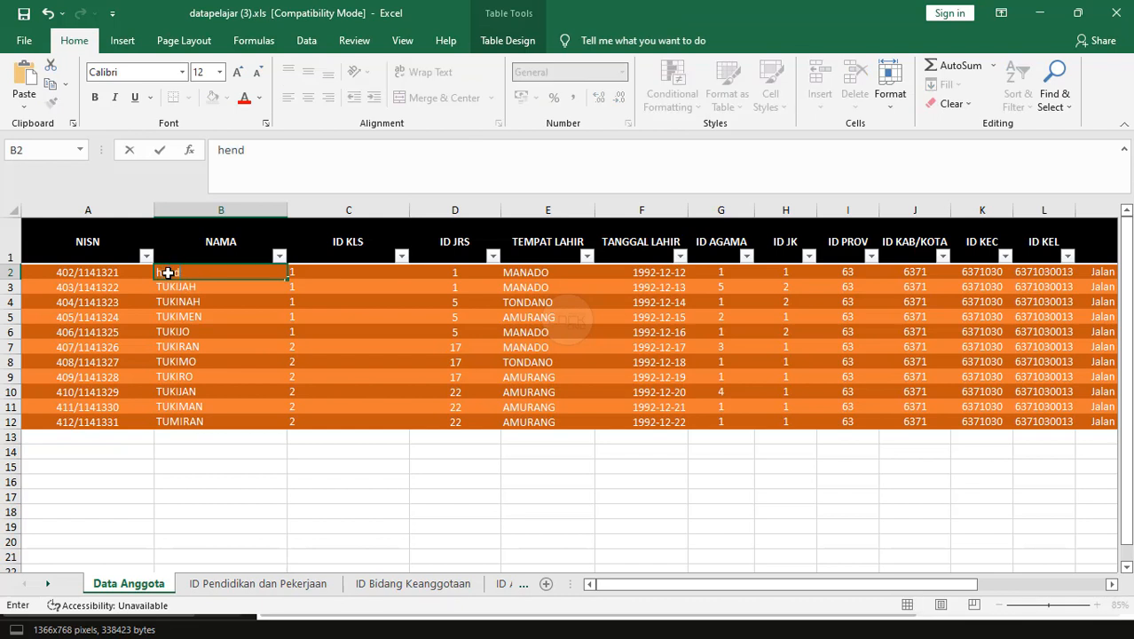
{"action": "type", "text": "HENDRA"}
{"action": "key", "text": "Return"}
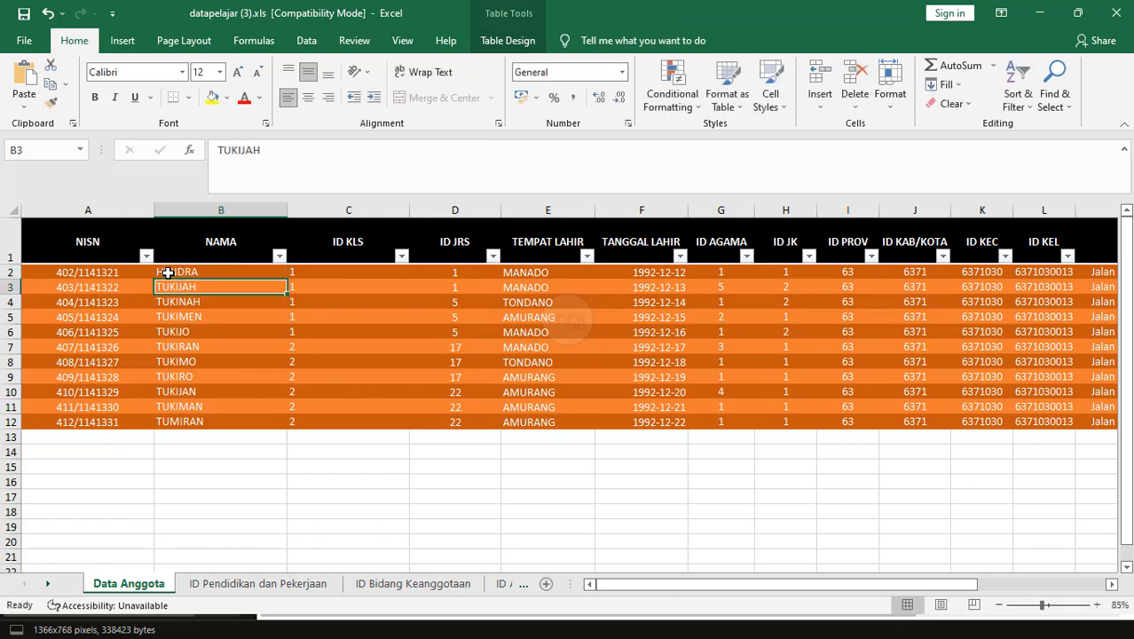
{"action": "type", "text": "ANI"}
{"action": "key", "text": "Return"}
{"action": "type", "text": "BUDI"}
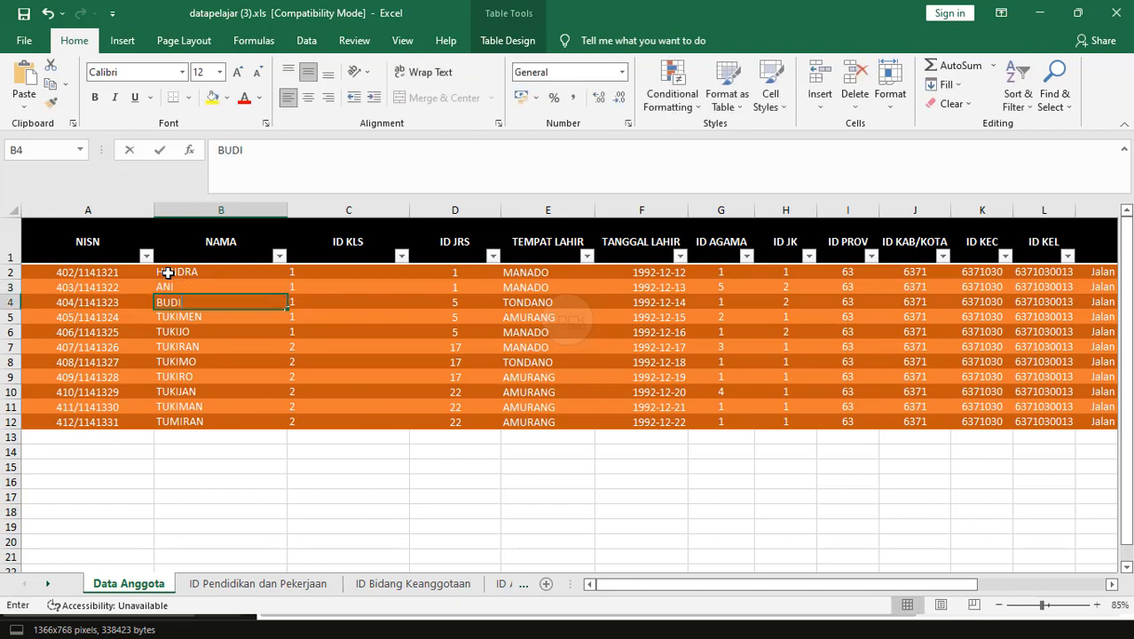
{"action": "key", "text": "Return"}
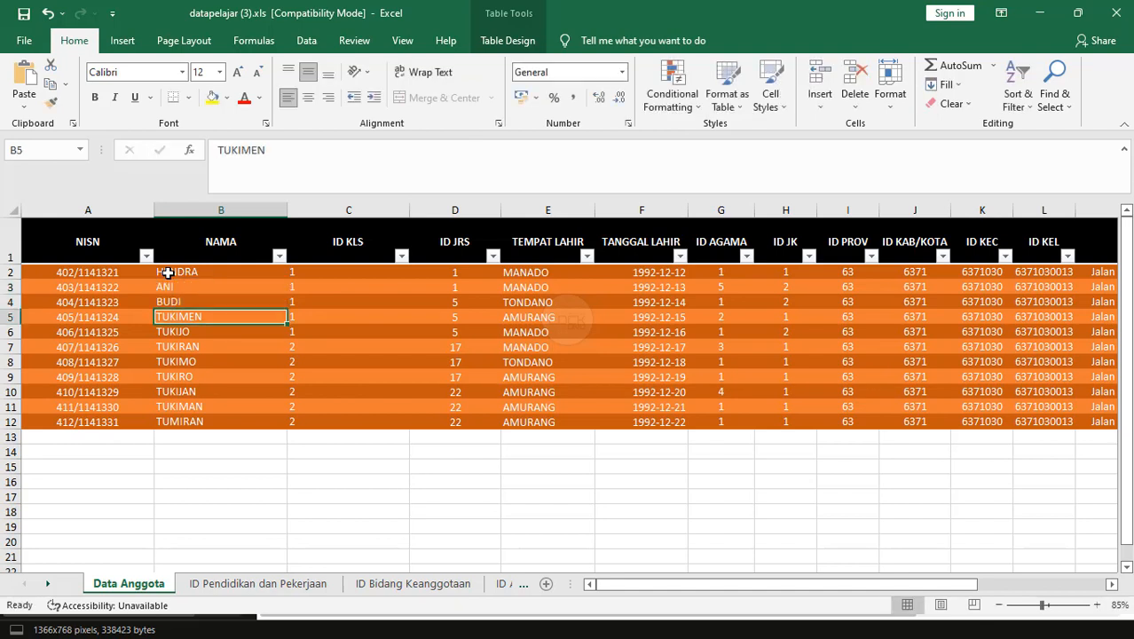
{"action": "type", "text": "CANDRA"}
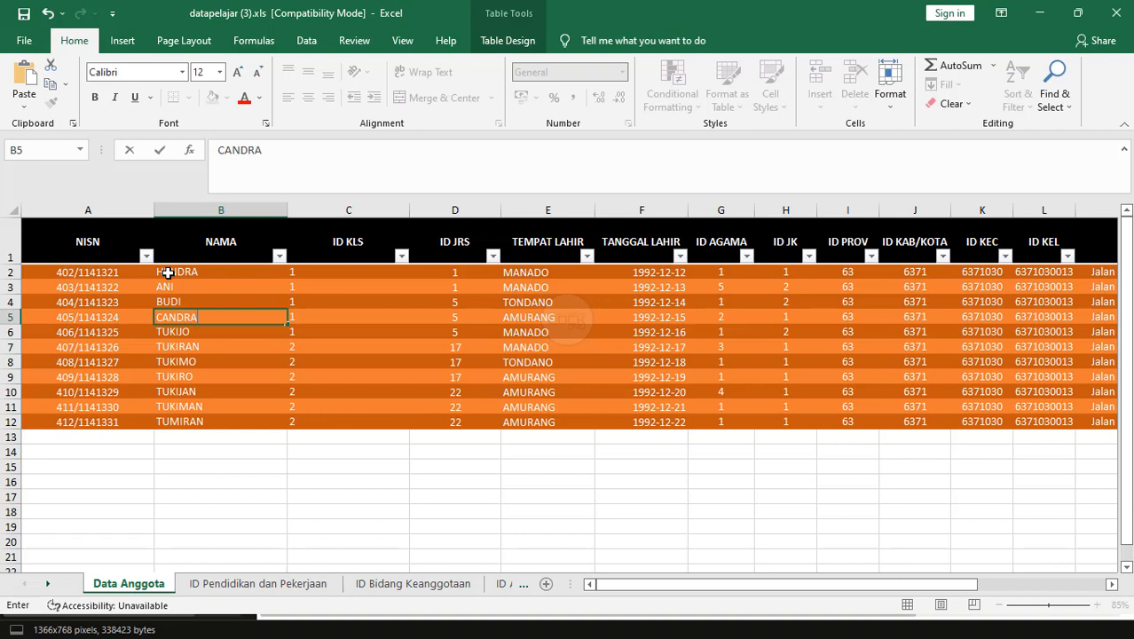
{"action": "key", "text": "Return"}
{"action": "type", "text": "RIAYAN"}
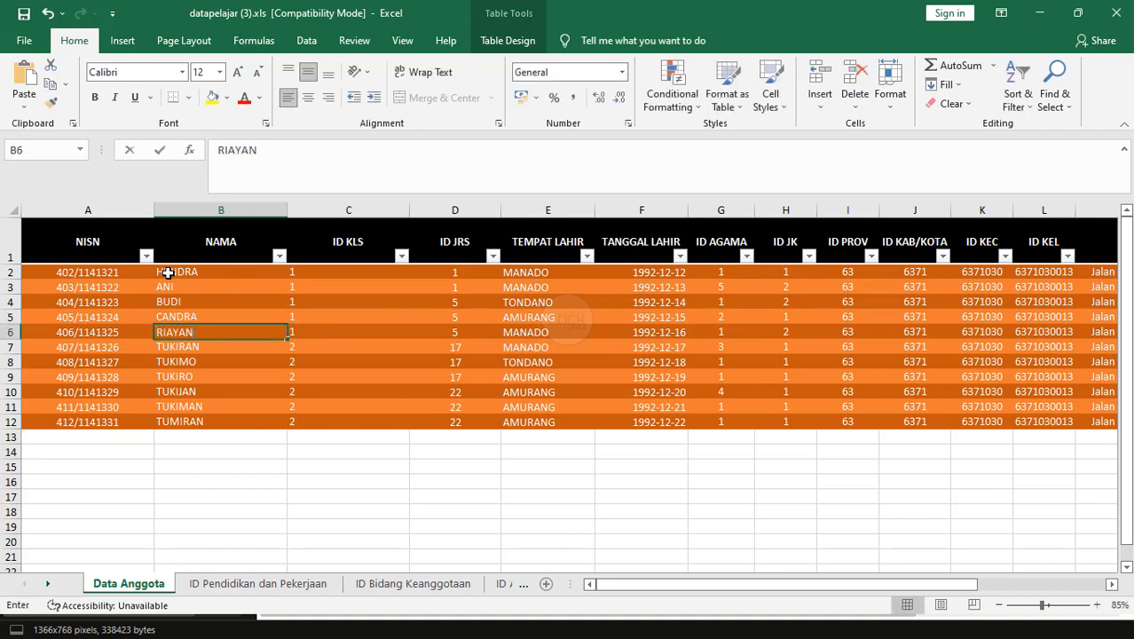
{"action": "key", "text": "Return"}
{"action": "type", "text": "F"}
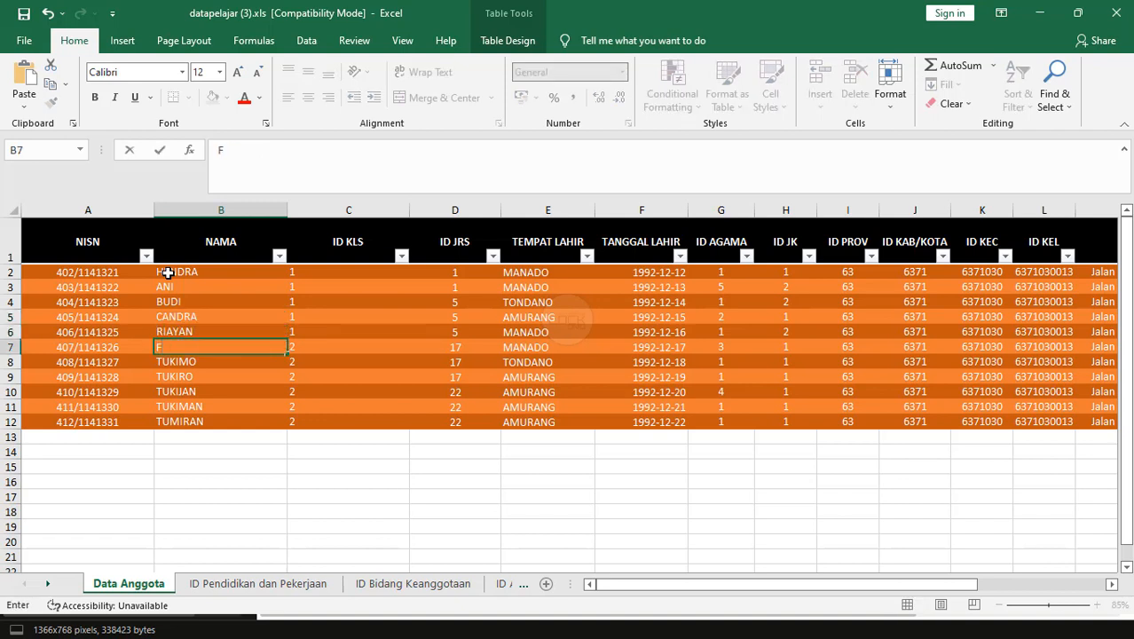
{"action": "type", "text": "IRLAN"}
{"action": "key", "text": "Return"}
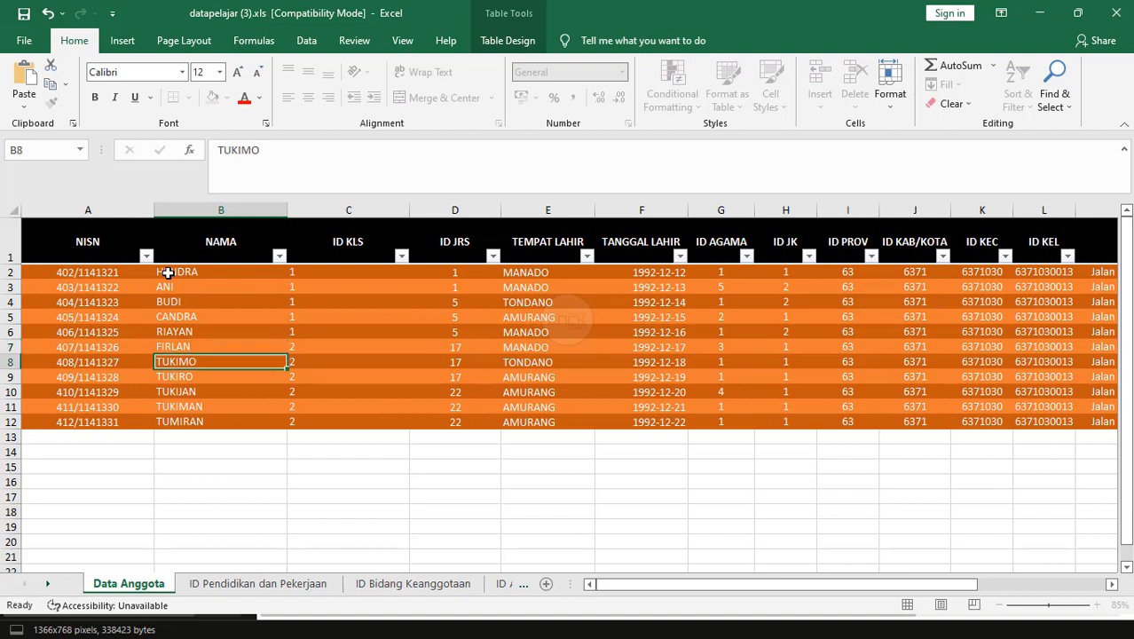
Enter new names for students seven to ten, correcting a typo in the seventh.
{"action": "type", "text": "VONO"}
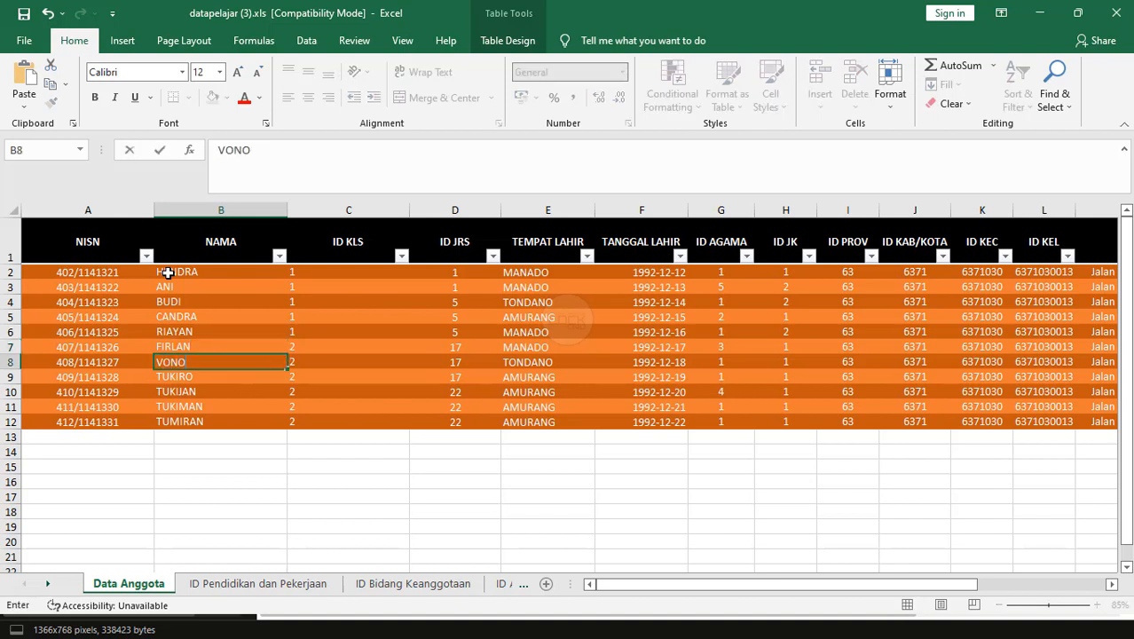
{"action": "key", "text": "Return"}
{"action": "key", "text": "Up"}
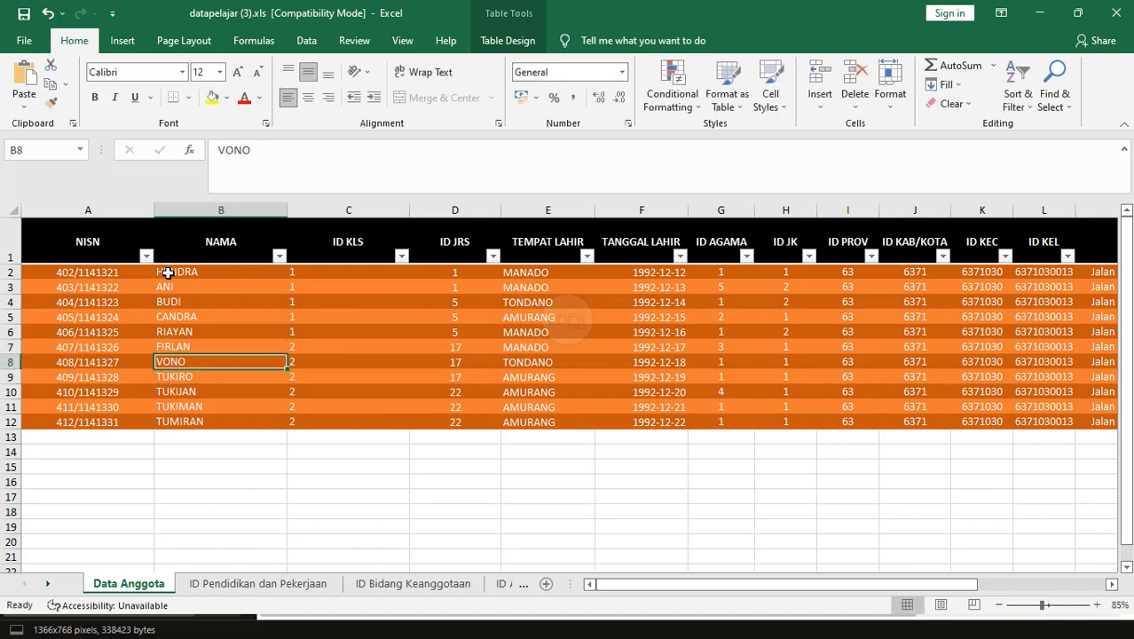
{"action": "type", "text": "VINO"}
{"action": "key", "text": "Return"}
{"action": "type", "text": "M"}
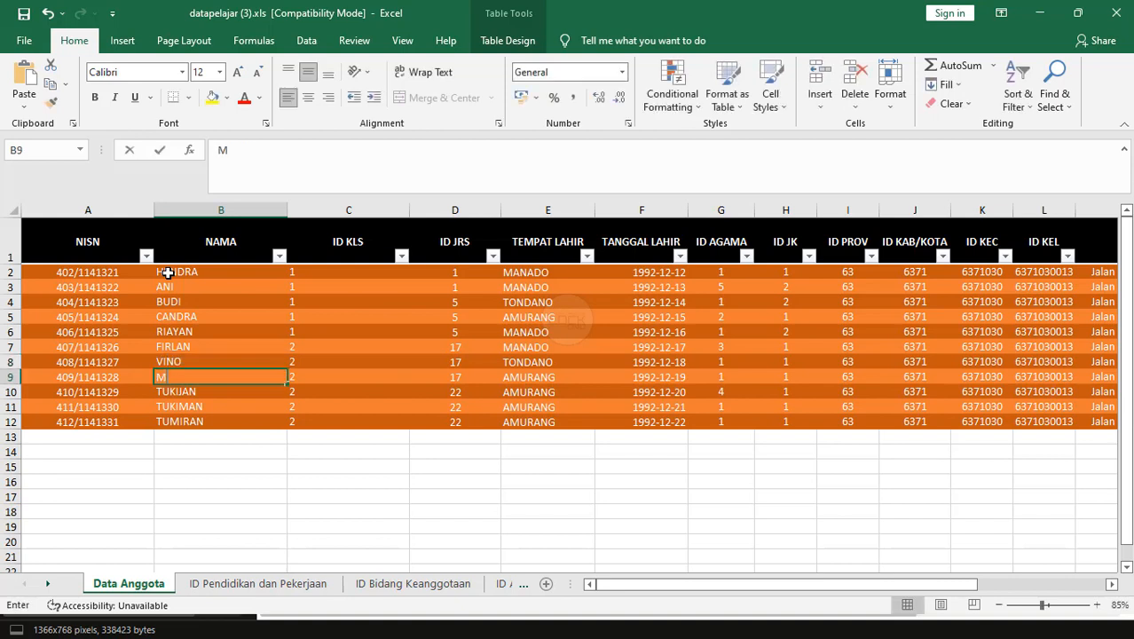
{"action": "type", "text": "ARCSEL"}
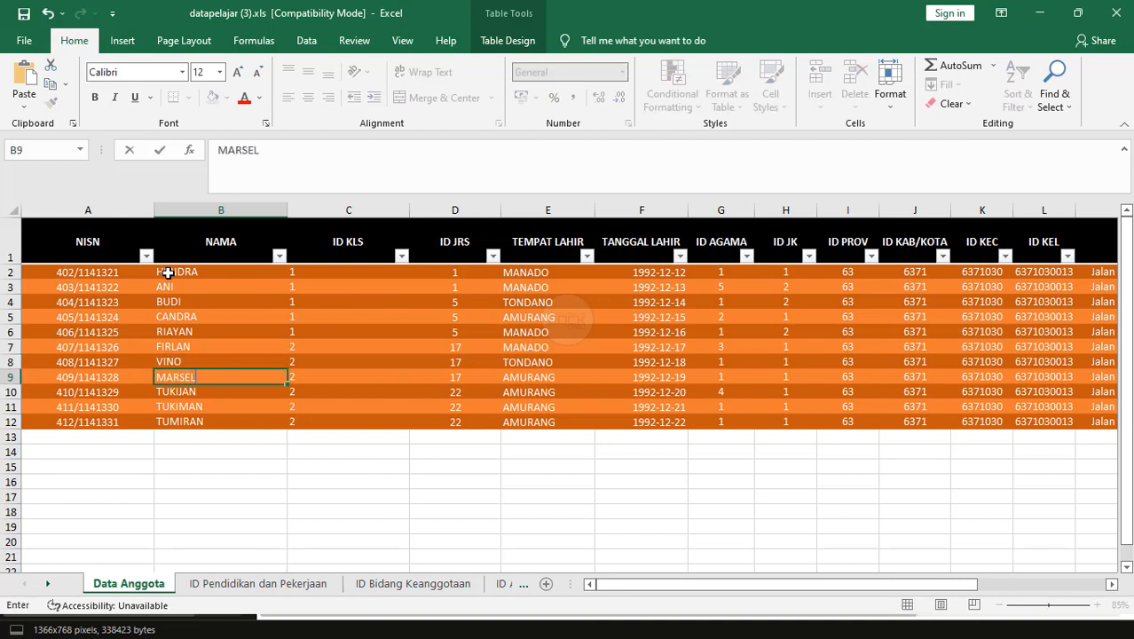
{"action": "key", "text": "Return"}
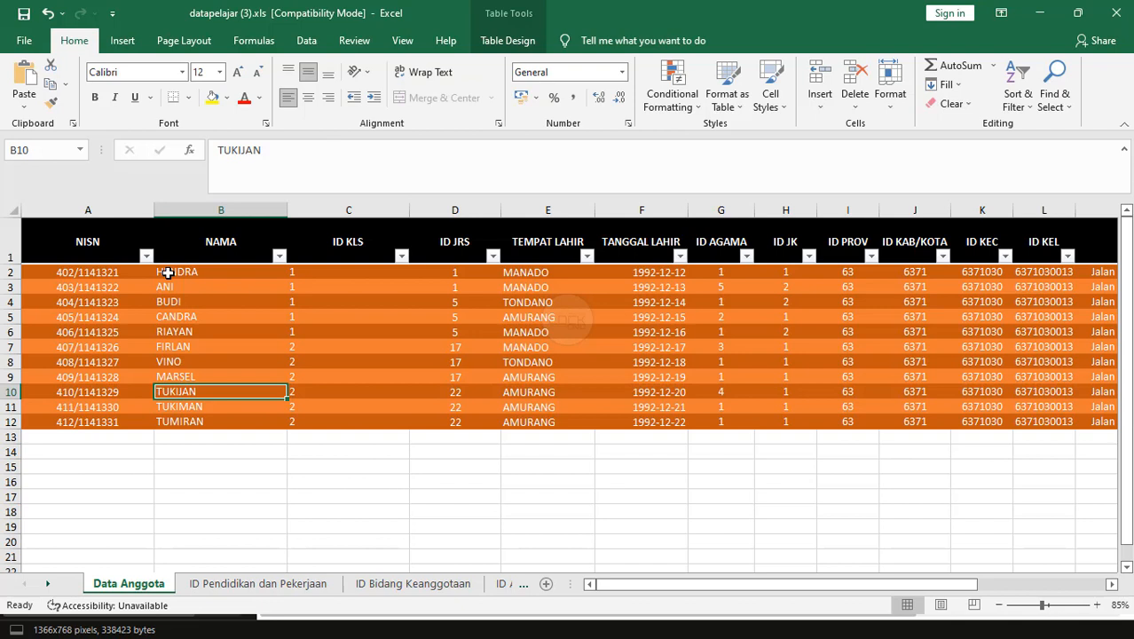
{"action": "type", "text": "N"}
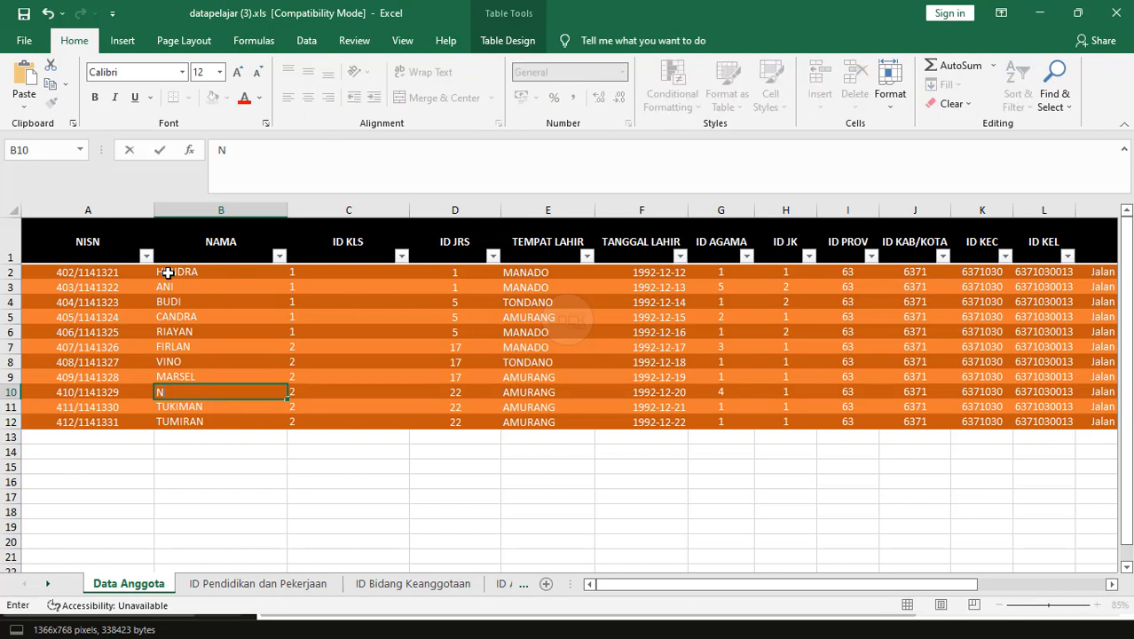
{"action": "type", "text": "INO"}
{"action": "key", "text": "Return"}
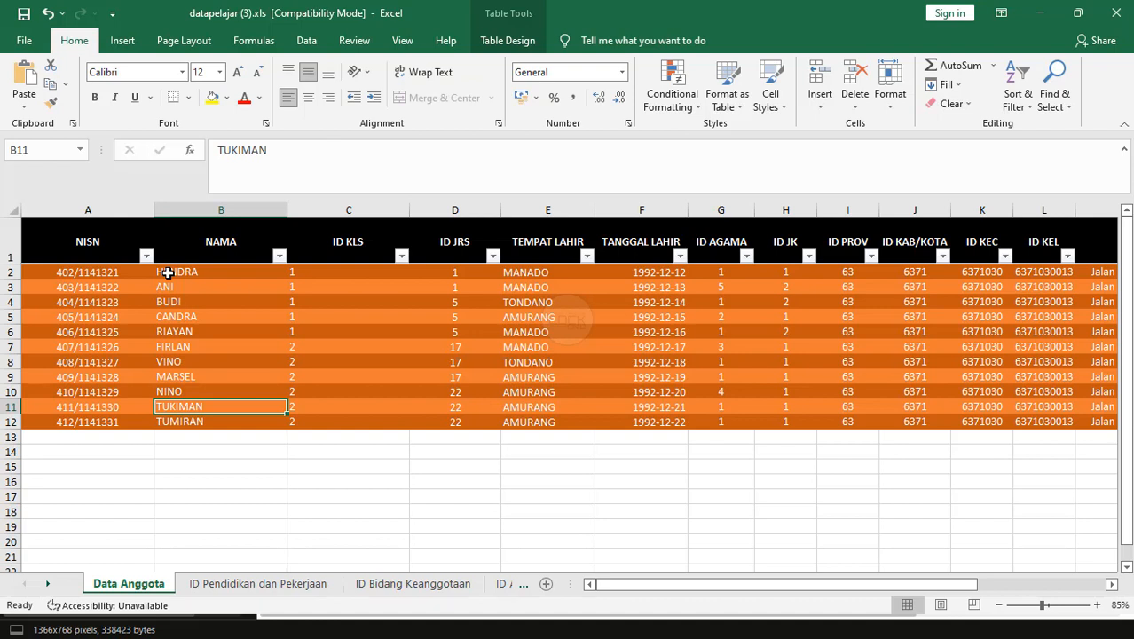
{"action": "type", "text": "SETIA"}
{"action": "key", "text": "Return"}
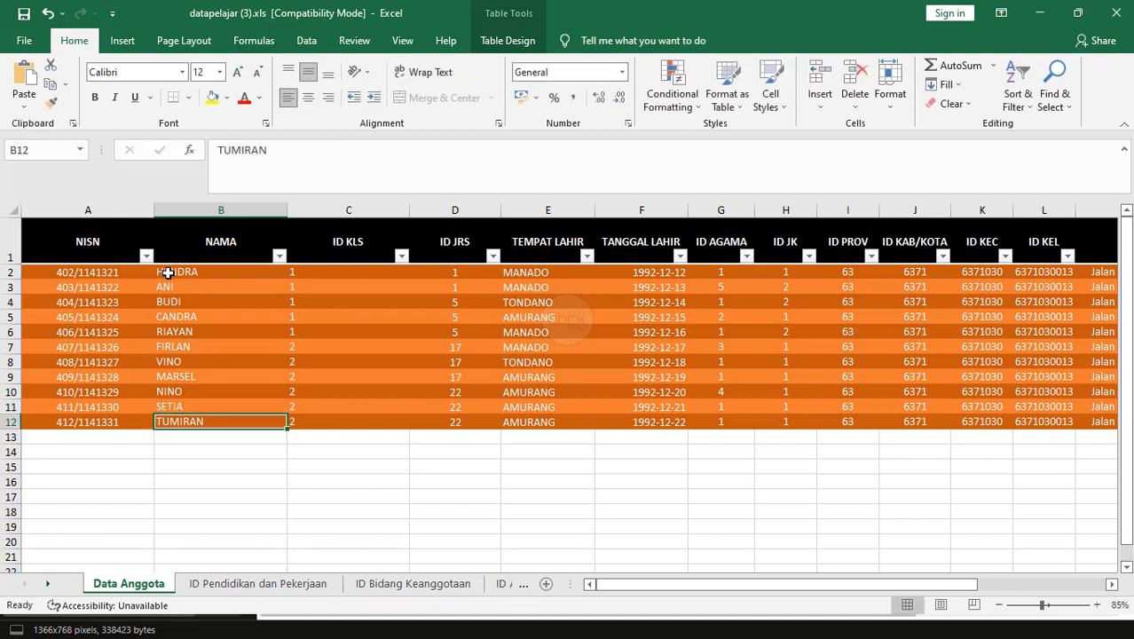
Enter the last student's name in row 12, check birthplace and class ID cells, then return to Karpelpus.
{"action": "type", "text": "KIKI"}
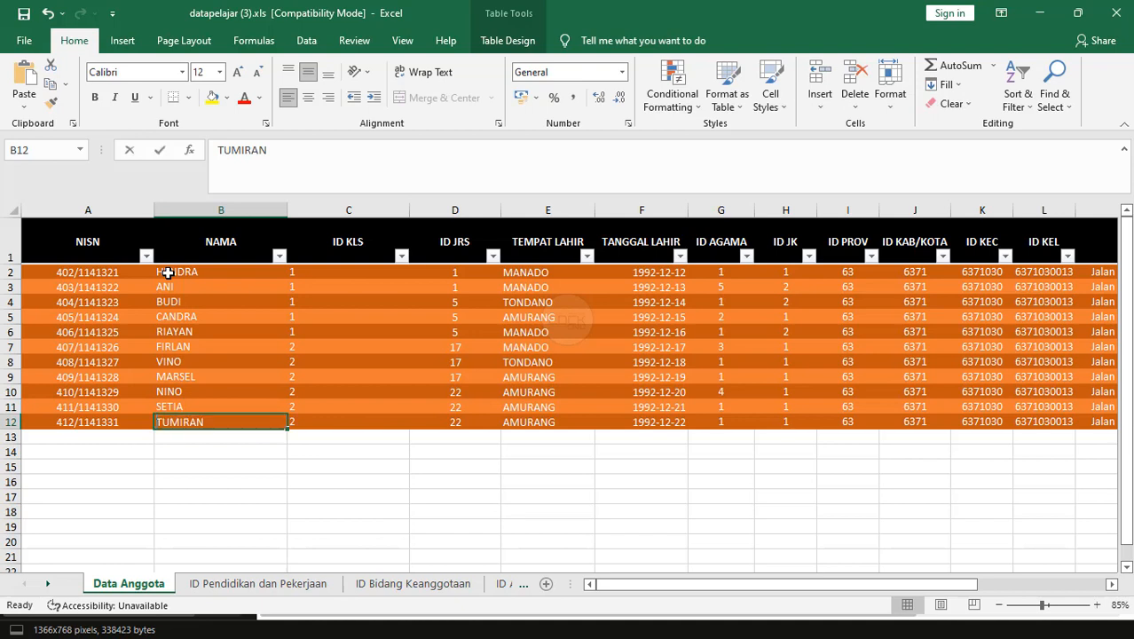
{"action": "left_click", "coordinate": [542, 286]}
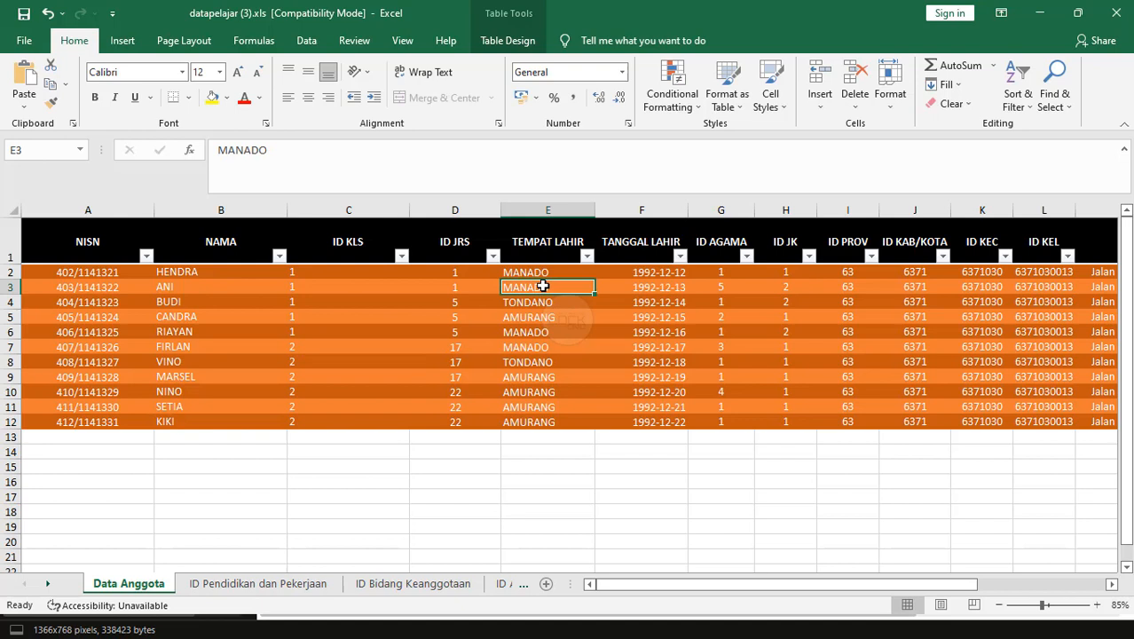
{"action": "key", "text": "Down"}
{"action": "key", "text": "Down"}
{"action": "key", "text": "Down"}
{"action": "key", "text": "Down"}
{"action": "key", "text": "Down"}
{"action": "key", "text": "Down"}
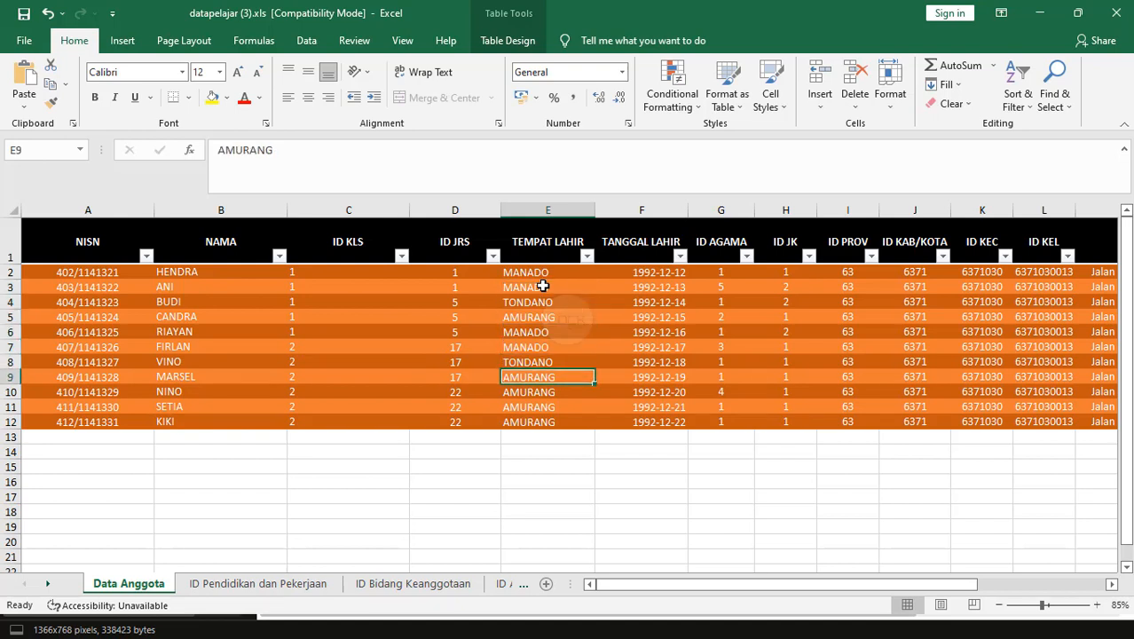
{"action": "left_click", "coordinate": [307, 271]}
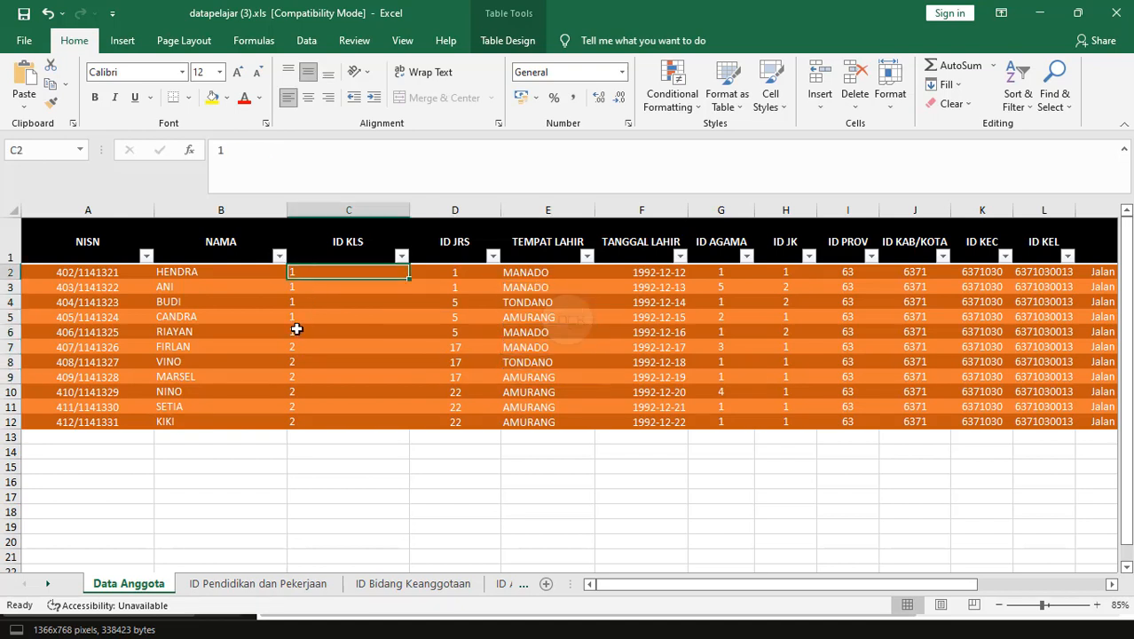
{"action": "key", "text": "alt+Tab"}
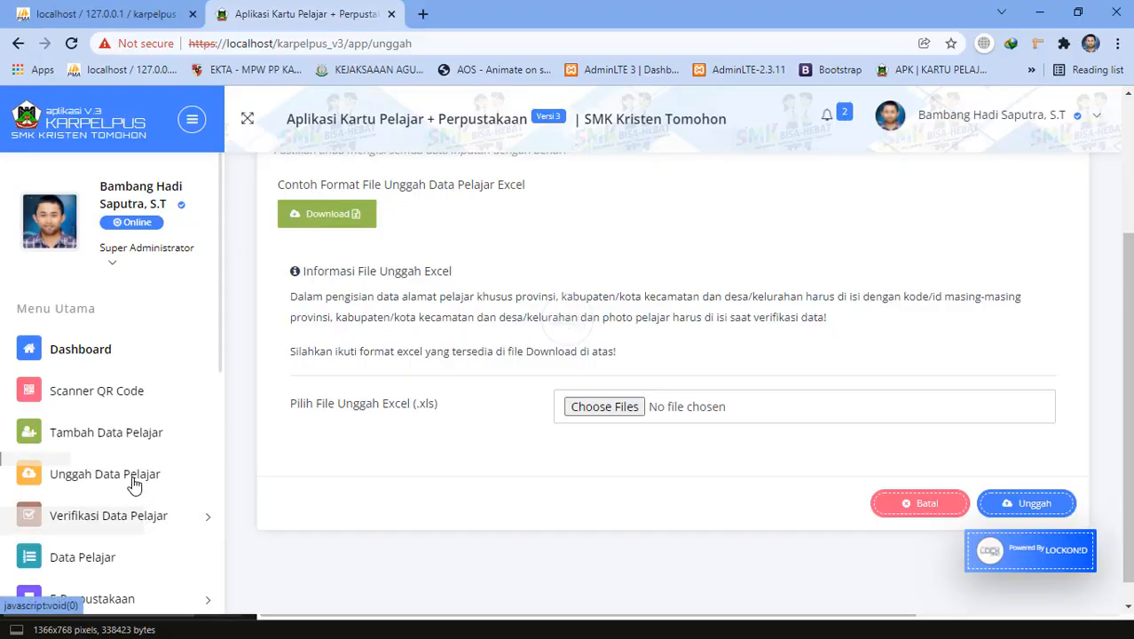
Check the Kelas table under Pengaturan Data Umum listing XII, XI and X, then return to Excel.
{"action": "scroll", "coordinate": [133, 483], "scroll_direction": "down", "scroll_amount": 3}
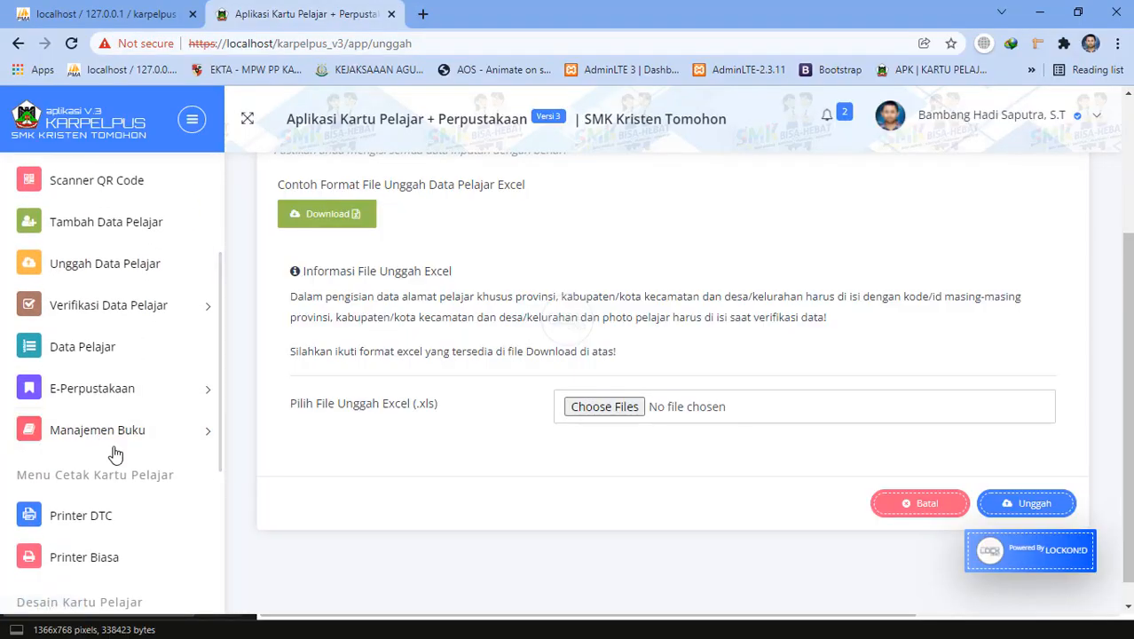
{"action": "scroll", "coordinate": [116, 454], "scroll_direction": "down", "scroll_amount": 5}
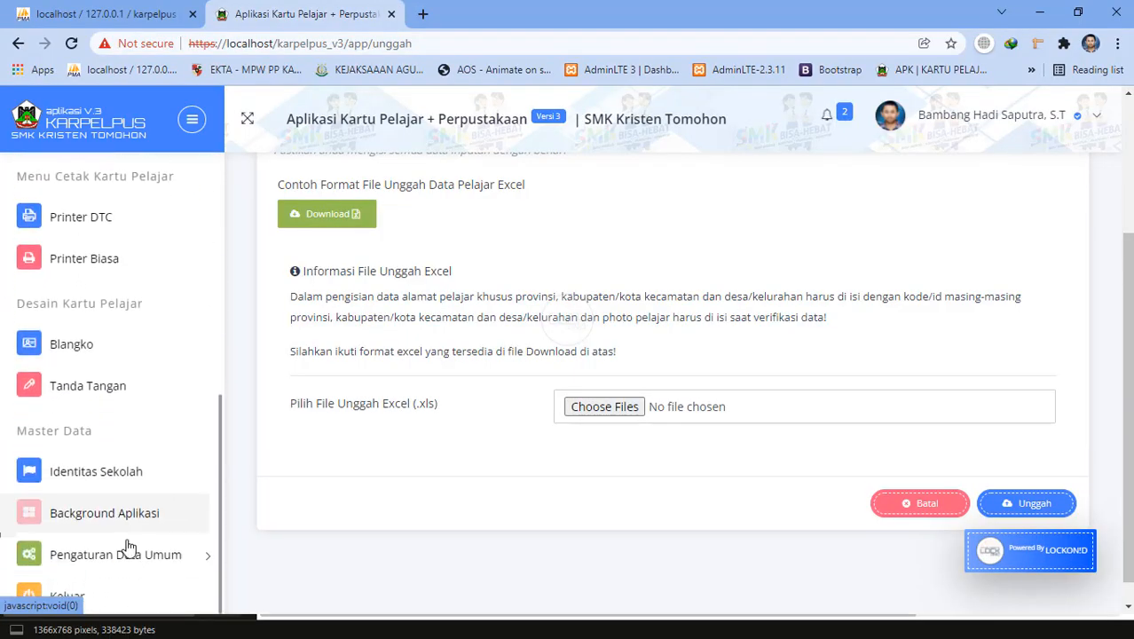
{"action": "left_click", "coordinate": [129, 545]}
{"action": "scroll", "coordinate": [127, 537], "scroll_direction": "down", "scroll_amount": 5}
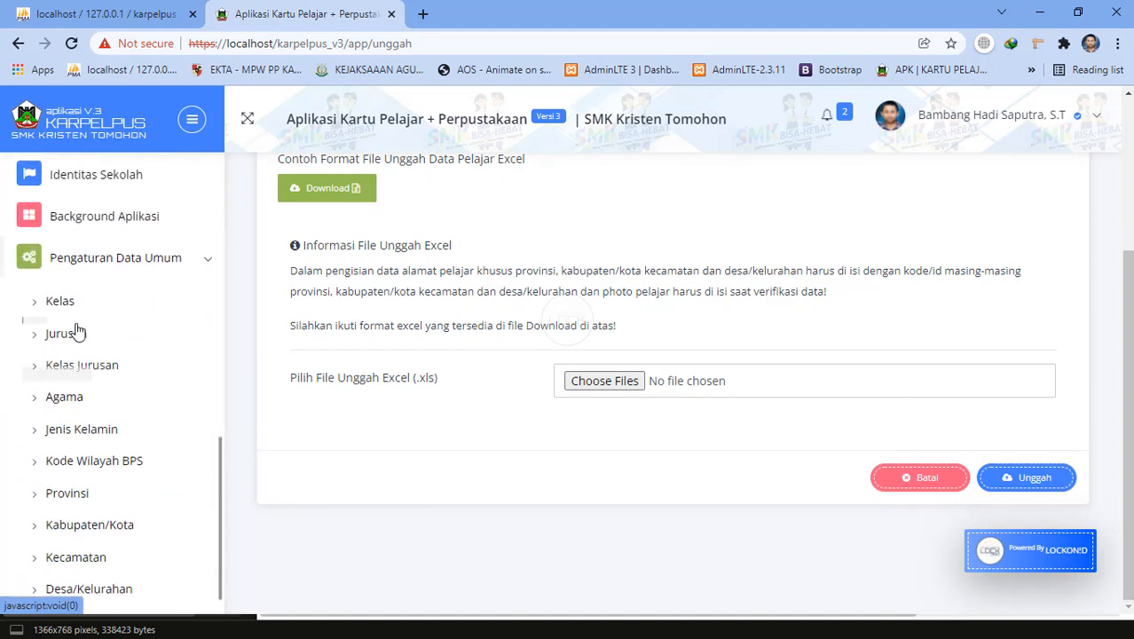
{"action": "left_click", "coordinate": [75, 301]}
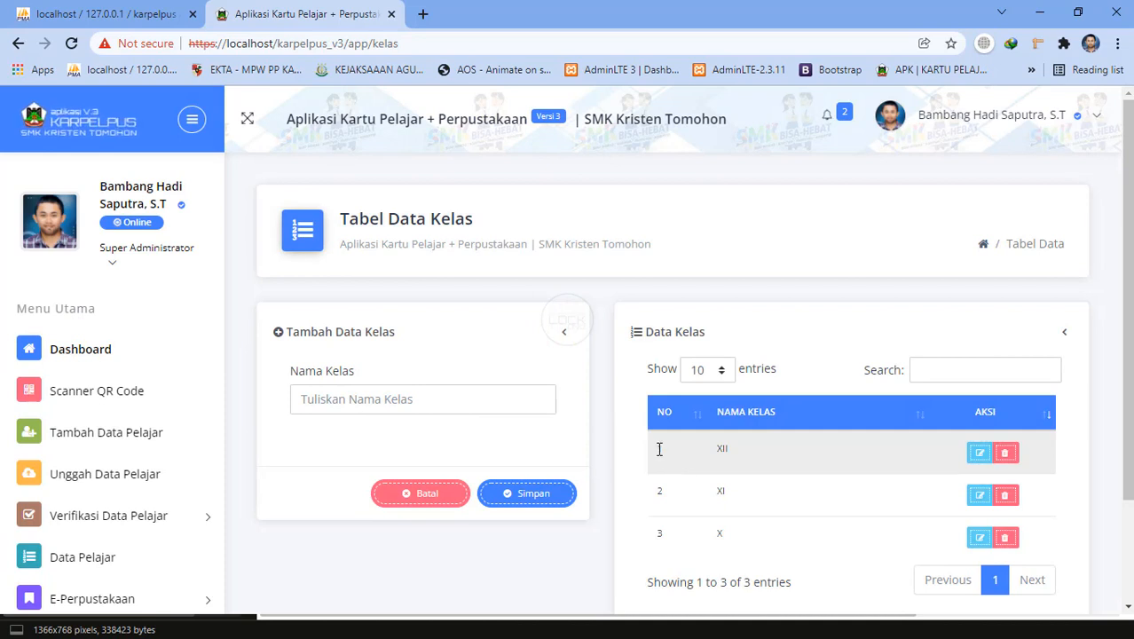
{"action": "left_click", "coordinate": [338, 407]}
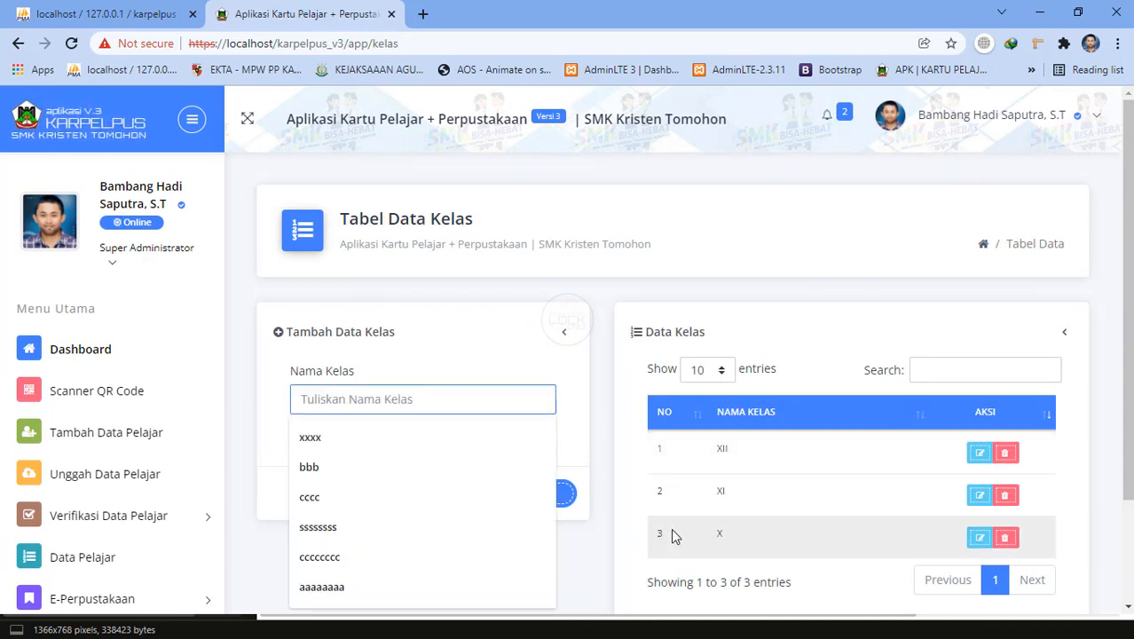
{"action": "left_click", "coordinate": [625, 403]}
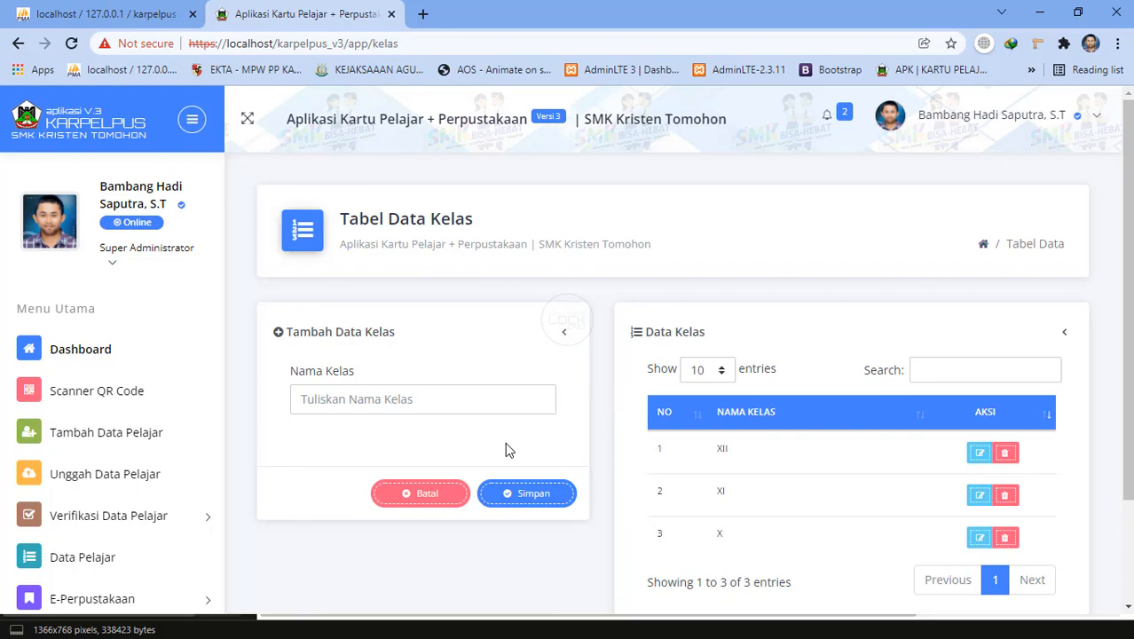
{"action": "key", "text": "alt+Tab"}
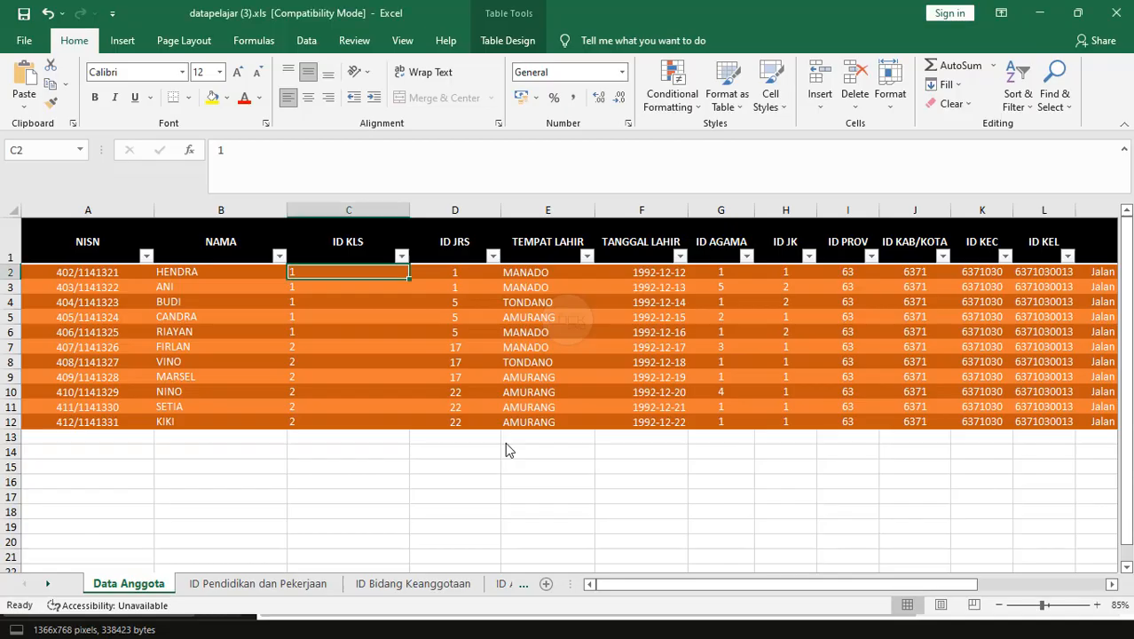
{"action": "left_click", "coordinate": [453, 284]}
{"action": "key", "text": "Down"}
{"action": "key", "text": "Down"}
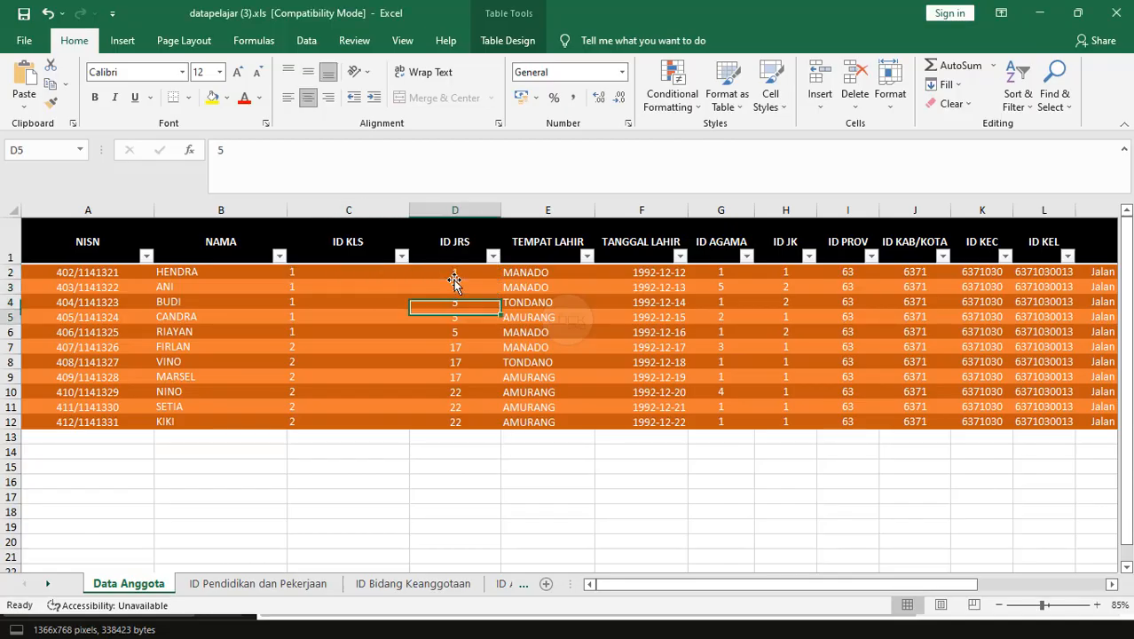
{"action": "key", "text": "Right"}
{"action": "key", "text": "Right"}
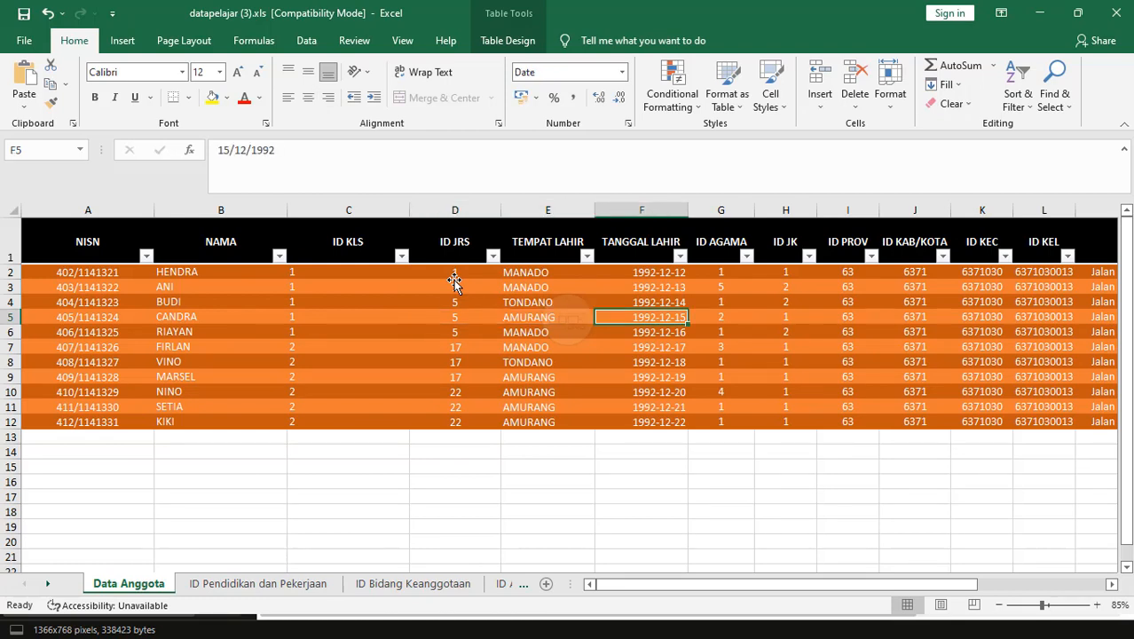
{"action": "key", "text": "Right"}
{"action": "key", "text": "Right"}
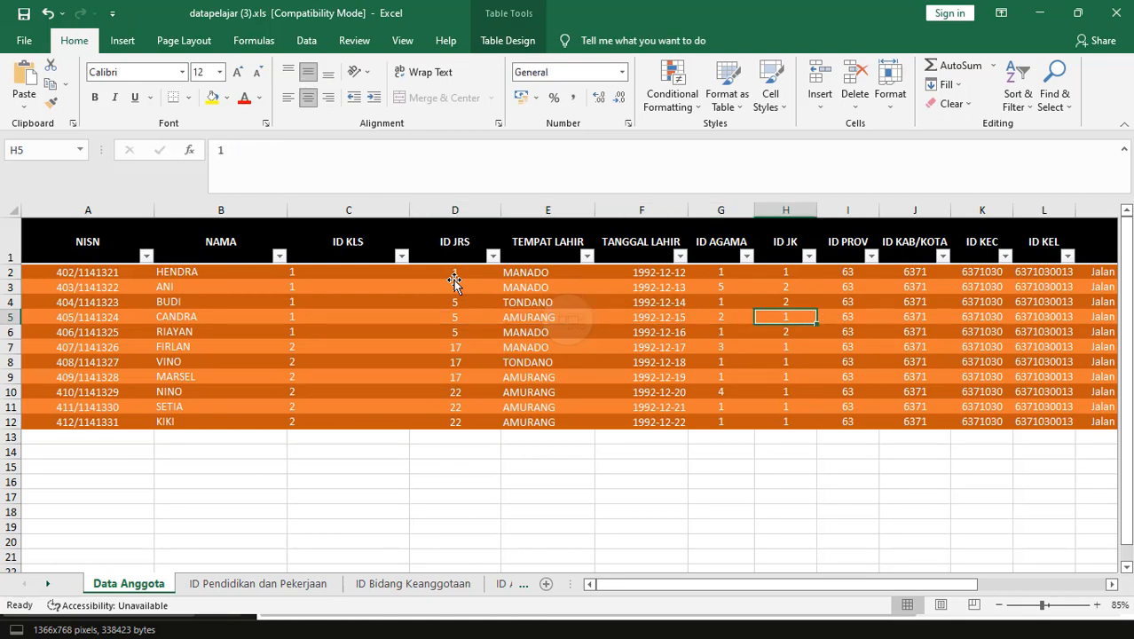
{"action": "key", "text": "Right"}
{"action": "key", "text": "Right"}
{"action": "key", "text": "Right"}
{"action": "key", "text": "Right"}
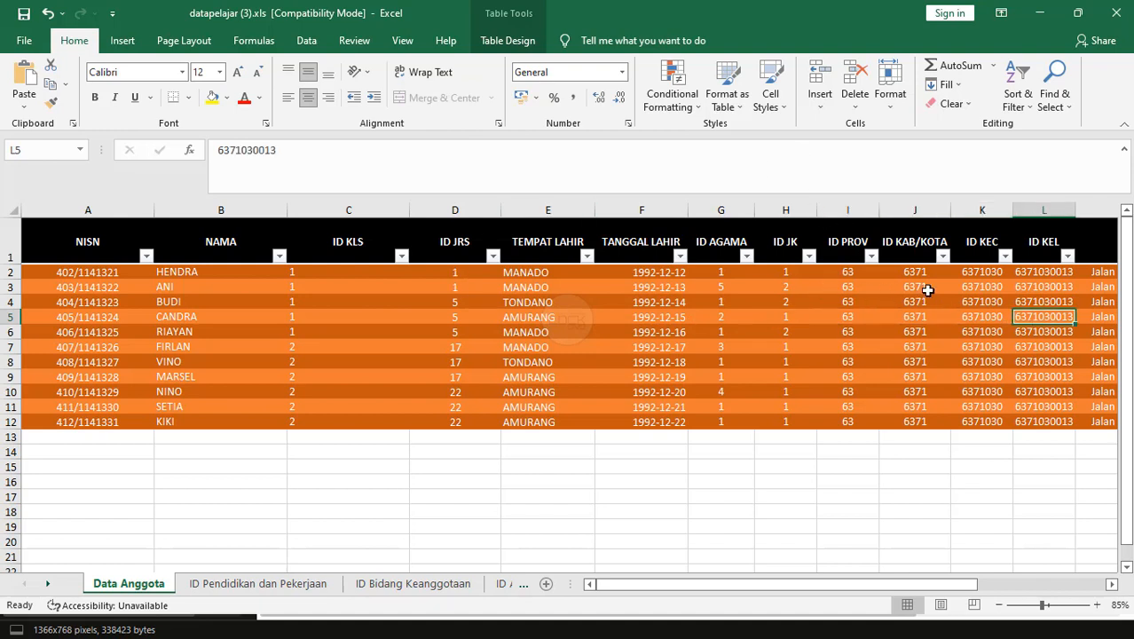
{"action": "left_click", "coordinate": [720, 275]}
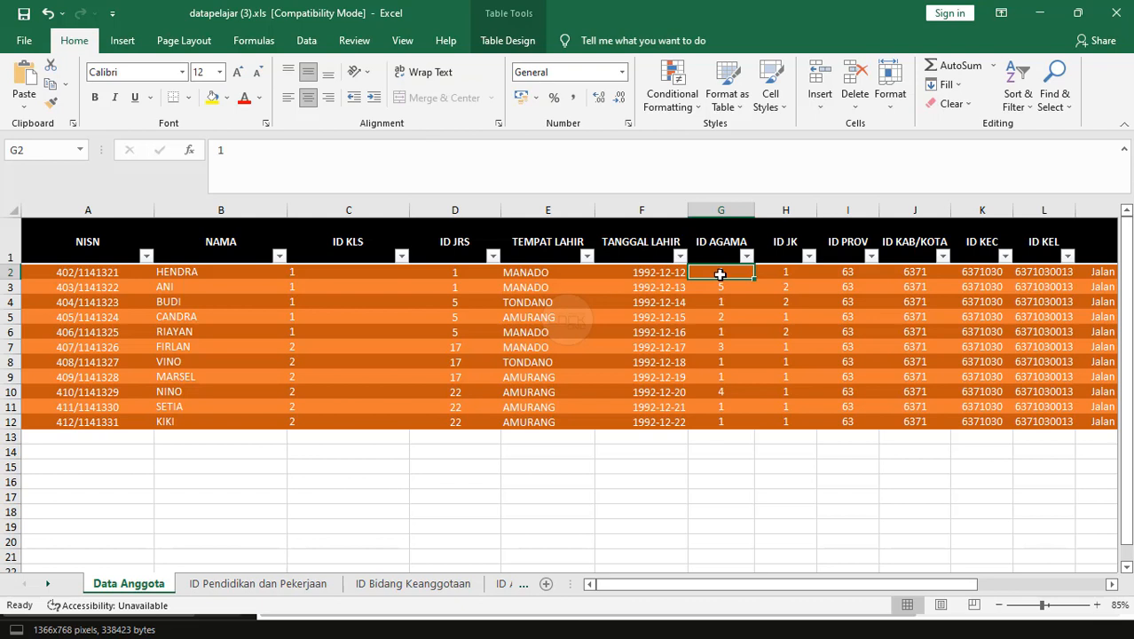
{"action": "left_click", "coordinate": [711, 451]}
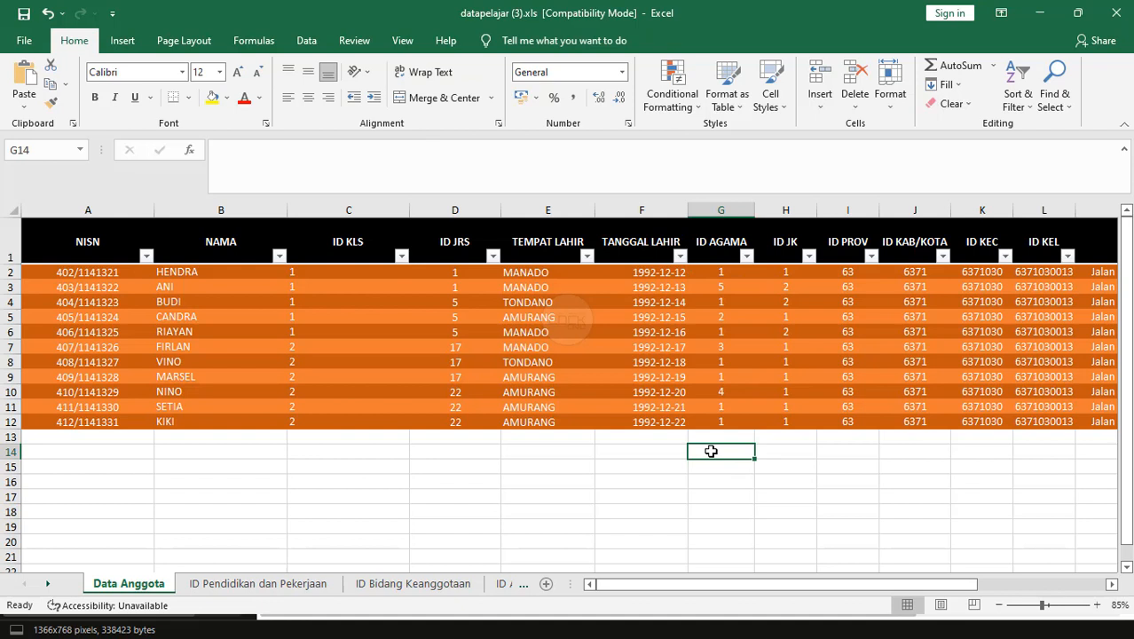
{"action": "type", "text": "iS"}
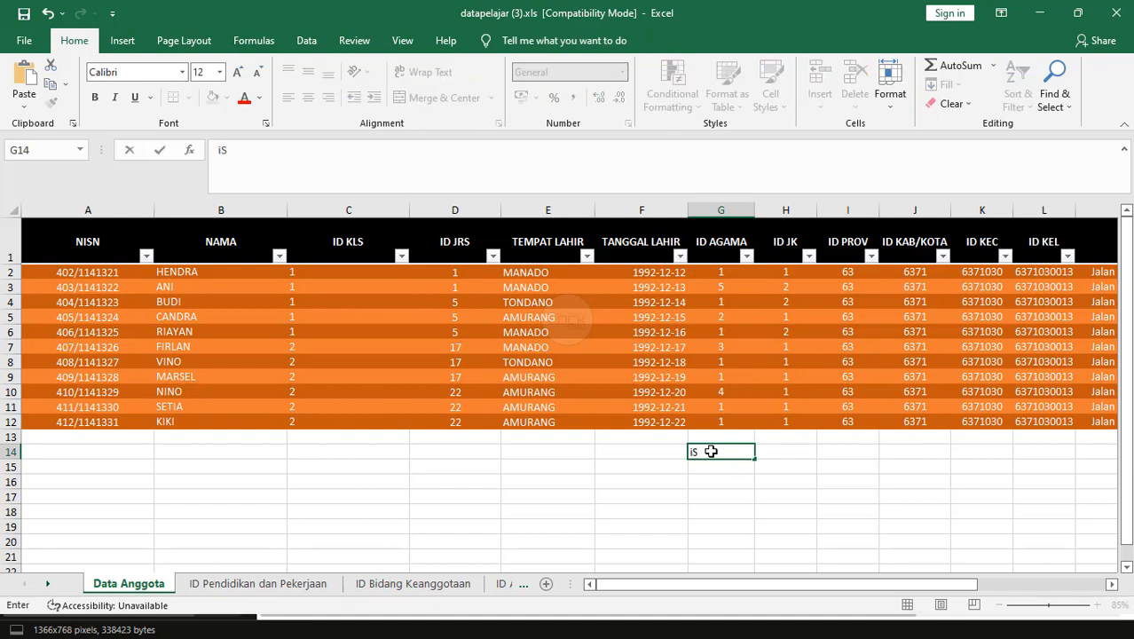
{"action": "type", "text": "LAN"}
{"action": "key", "text": "Return"}
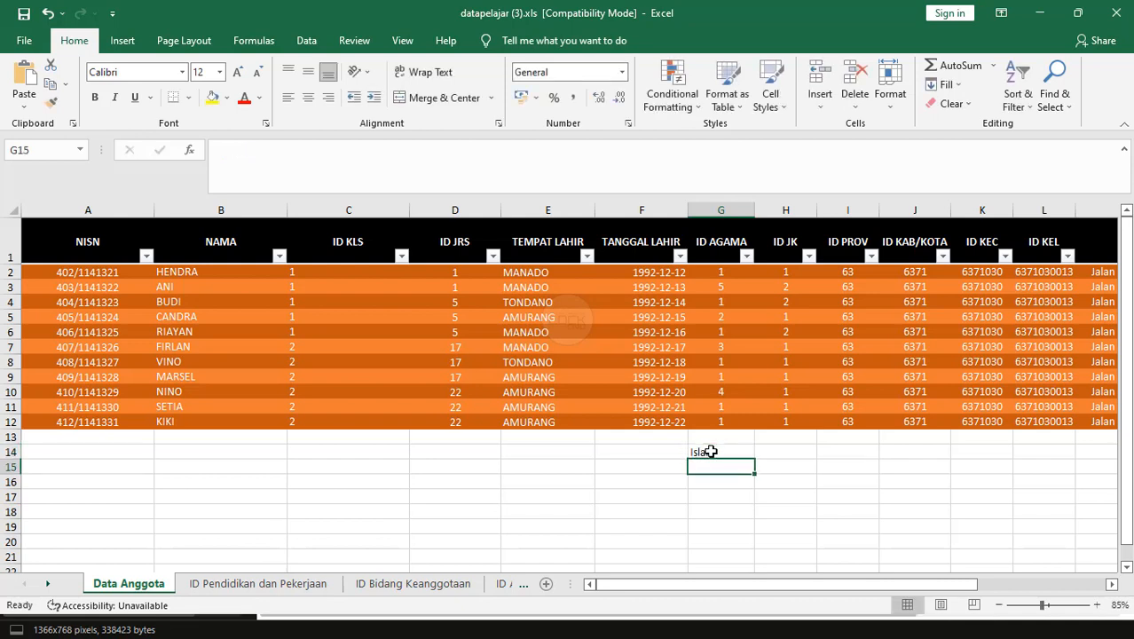
{"action": "type", "text": "ISlam"}
{"action": "type", "text": "LAM"}
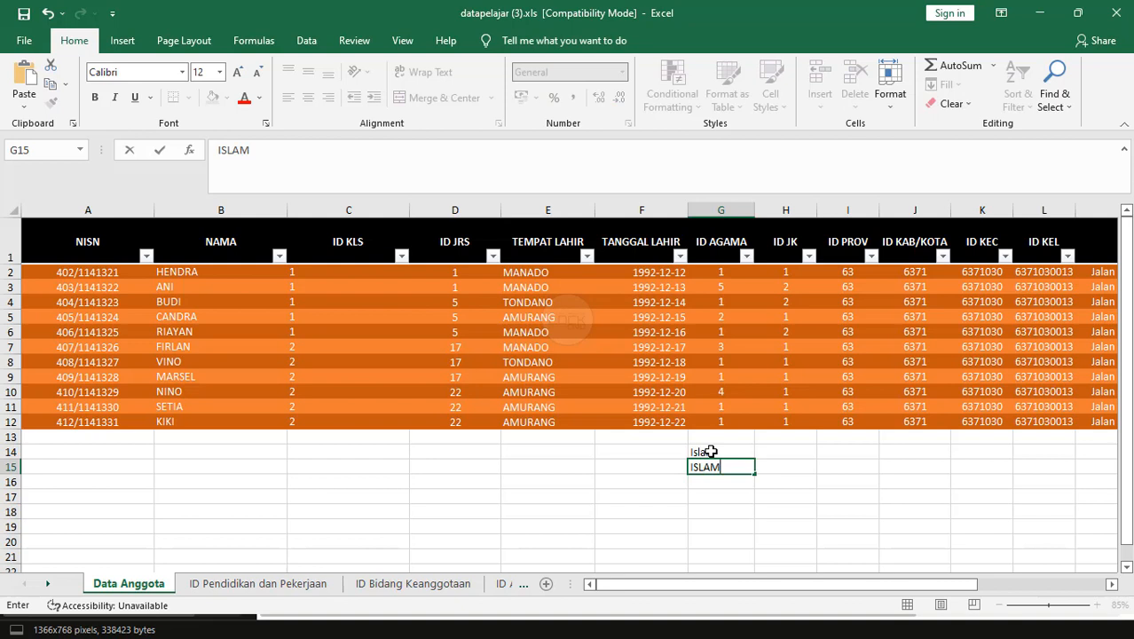
{"action": "key", "text": "Return"}
{"action": "type", "text": "KRIS"}
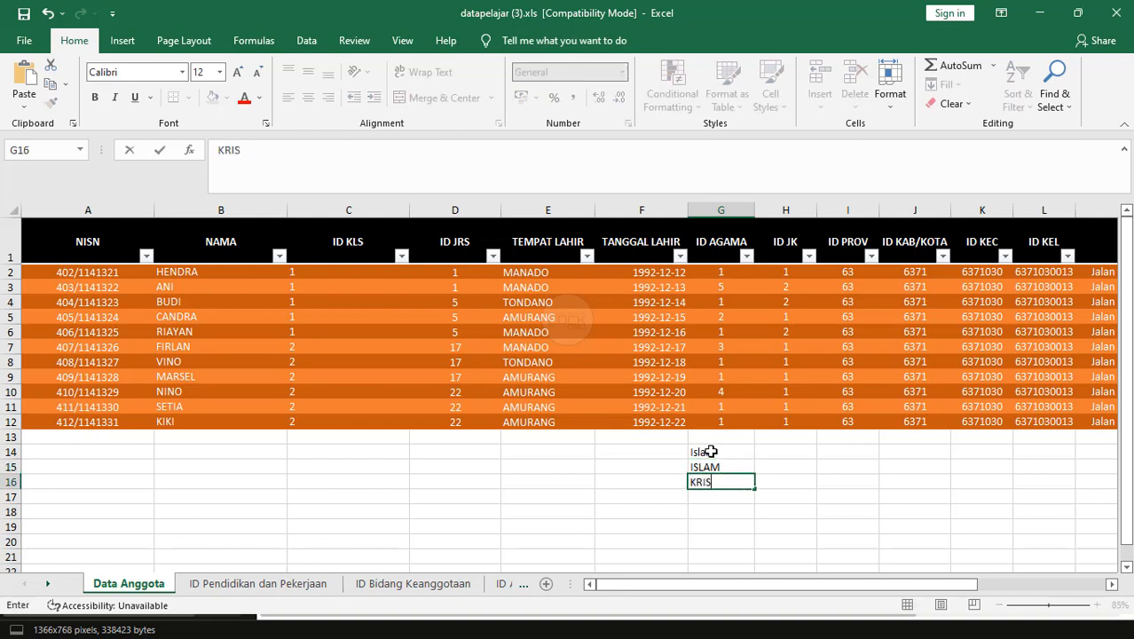
{"action": "type", "text": "TEN"}
{"action": "key", "text": "Return"}
{"action": "type", "text": "PROE"}
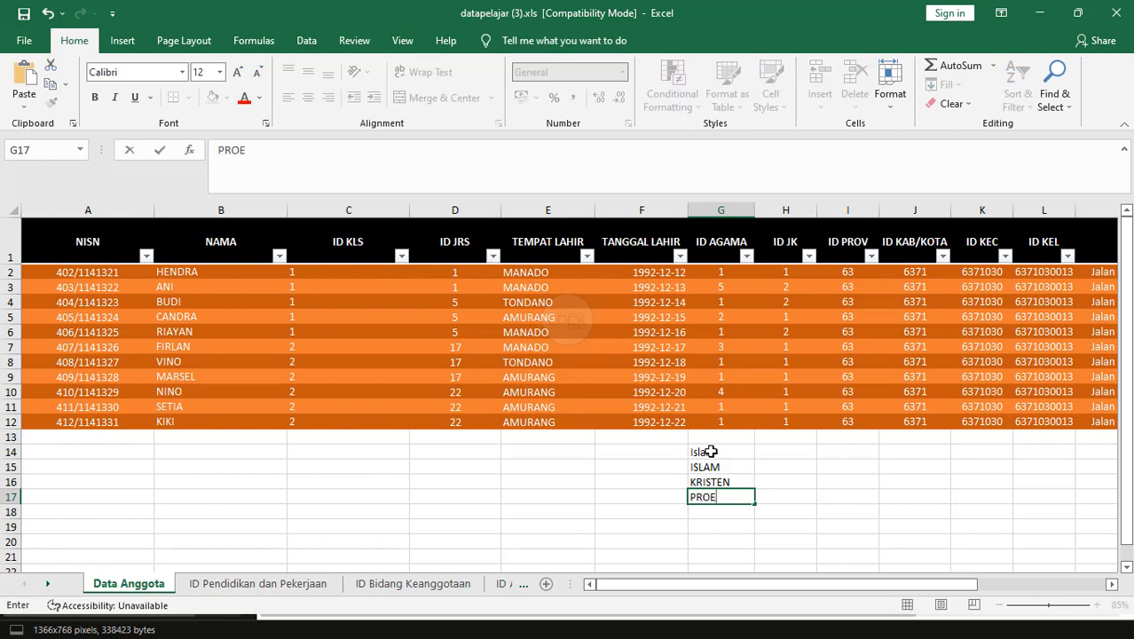
{"action": "key", "text": "BackSpace"}
{"action": "type", "text": "TES"}
{"action": "left_click_drag", "start_coordinate": [710, 451], "coordinate": [721, 523]}
{"action": "key", "text": "Delete"}
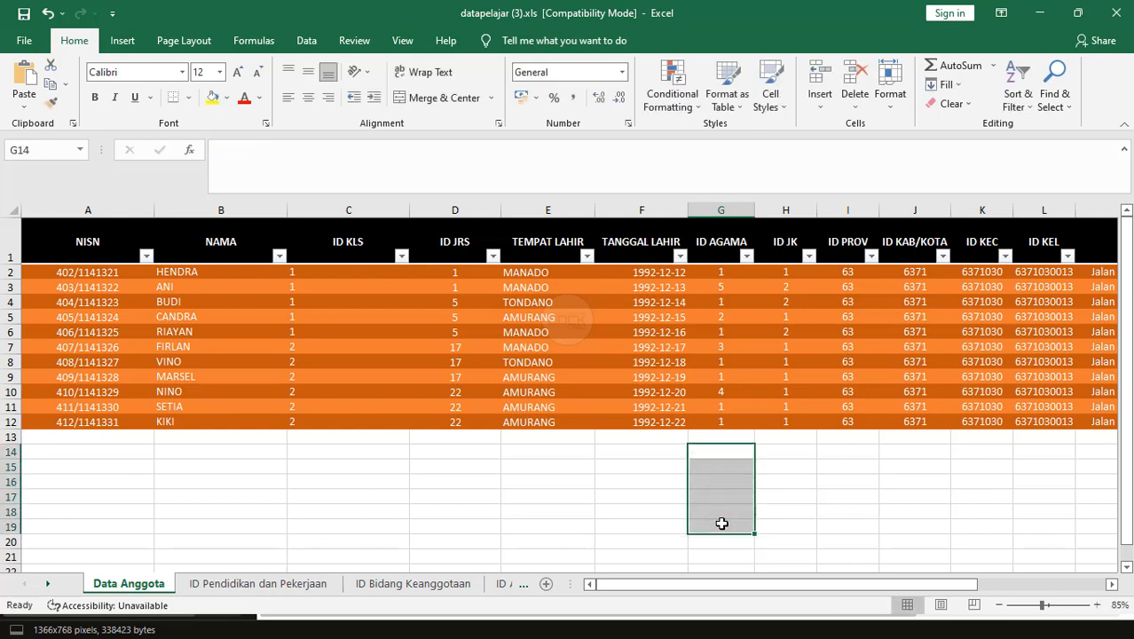
{"action": "key", "text": "Up"}
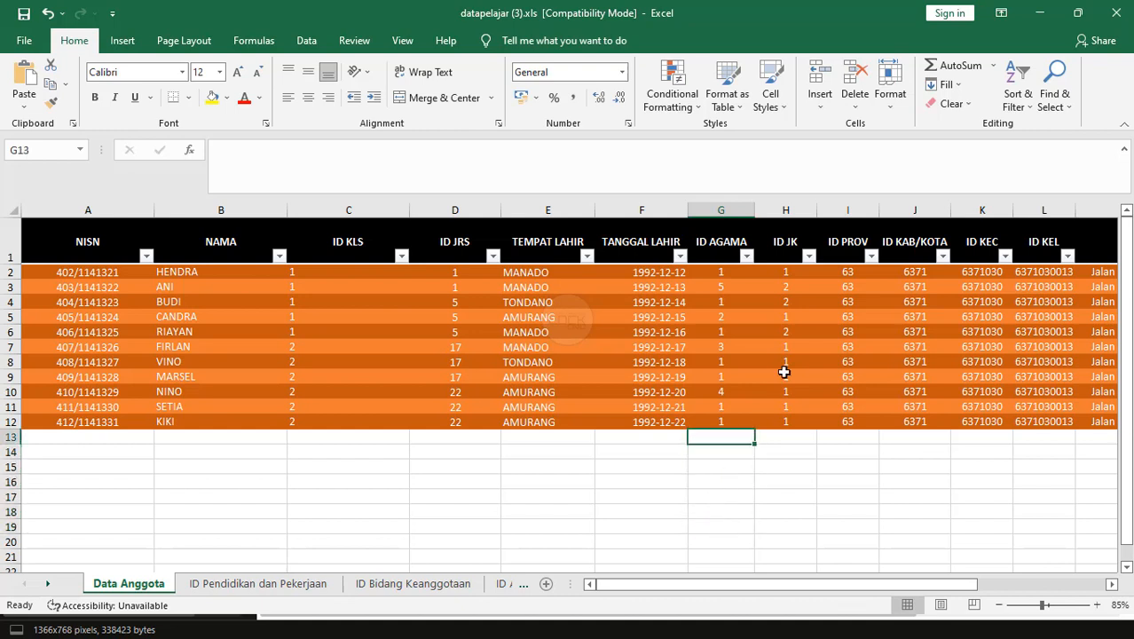
Scroll right to the address, phone, email and password columns, closing the mail window the email link opened.
{"action": "key", "text": "Right"}
{"action": "key", "text": "Right"}
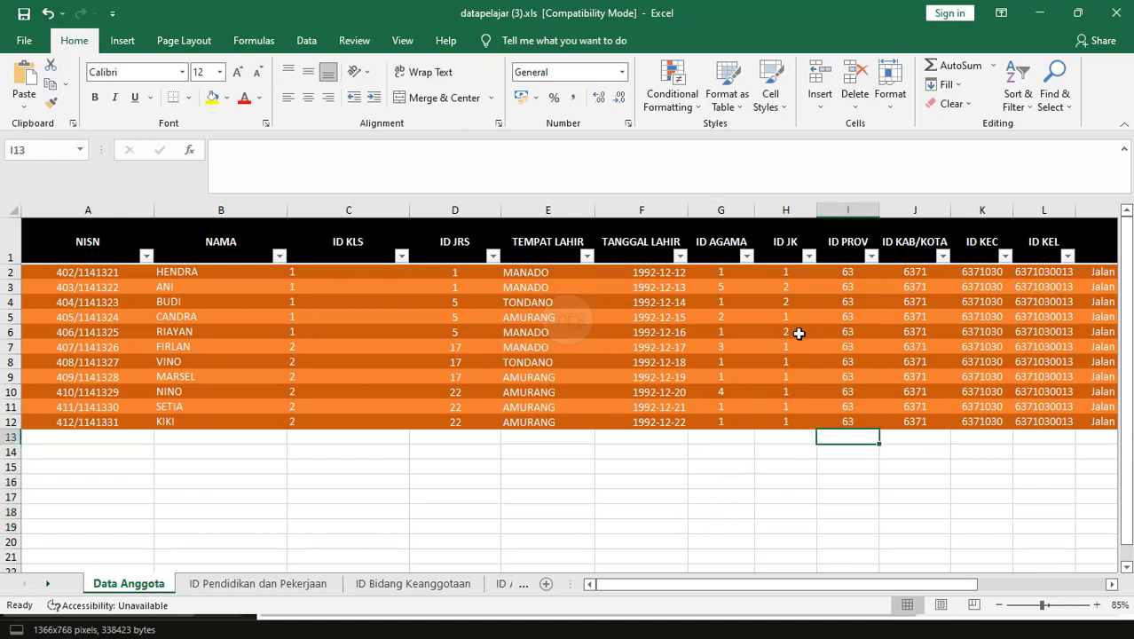
{"action": "key", "text": "Left"}
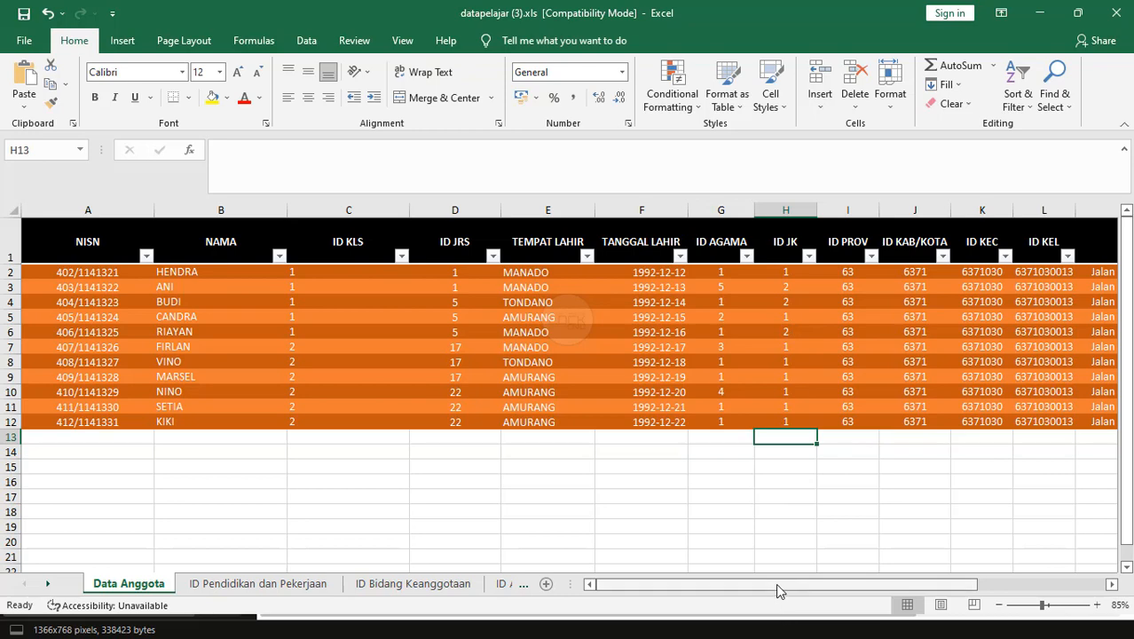
{"action": "left_click_drag", "start_coordinate": [776, 583], "coordinate": [884, 586]}
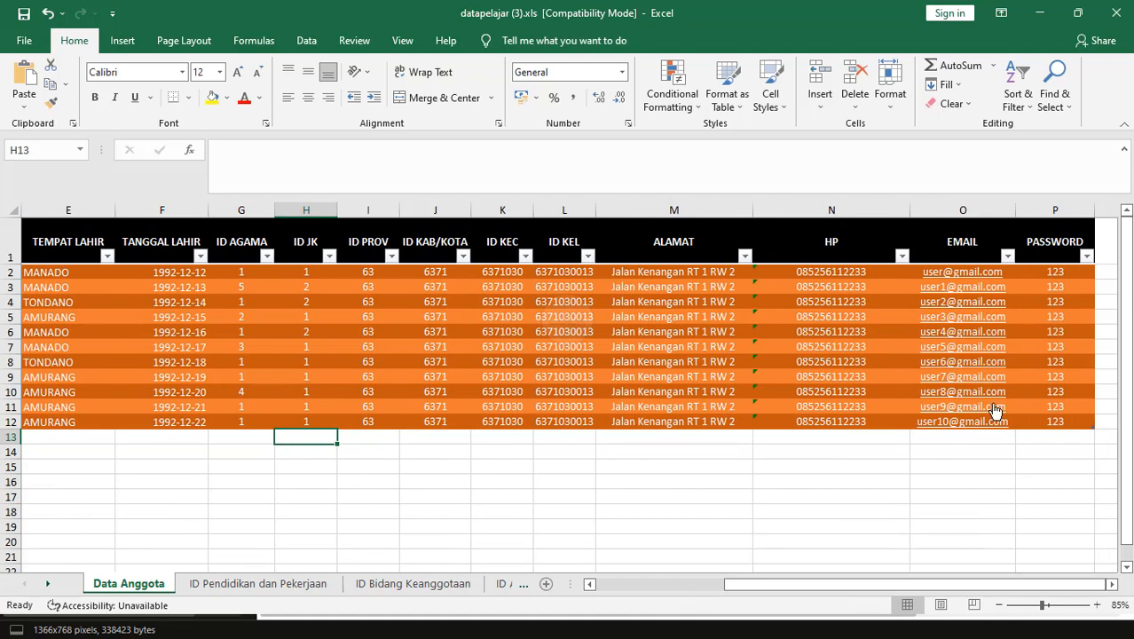
{"action": "left_click", "coordinate": [944, 276]}
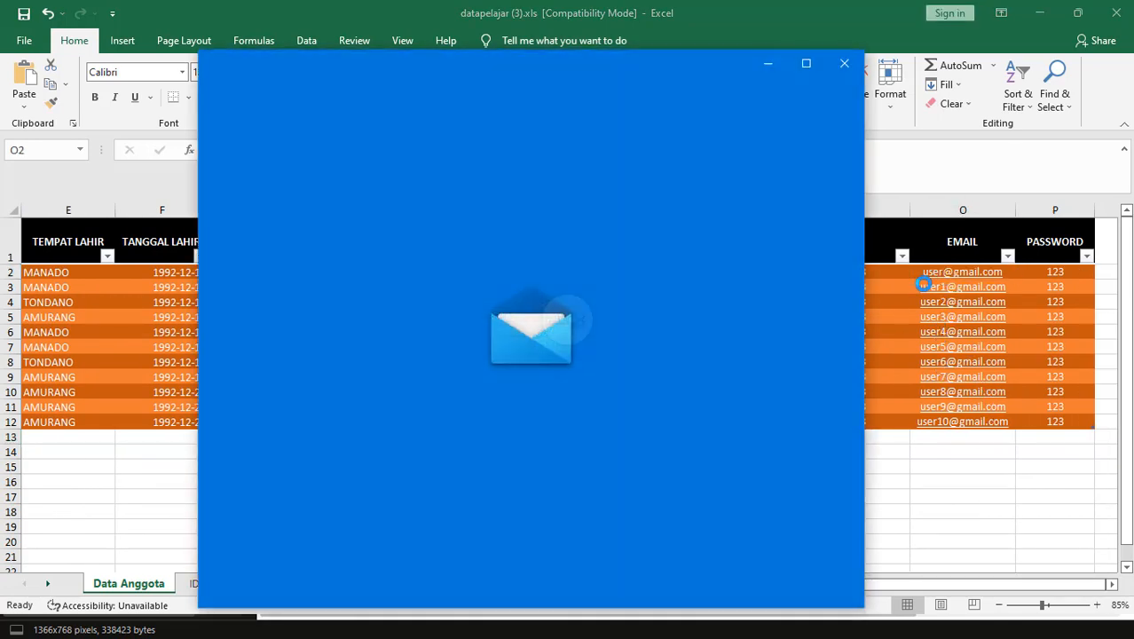
{"action": "left_click", "coordinate": [852, 62]}
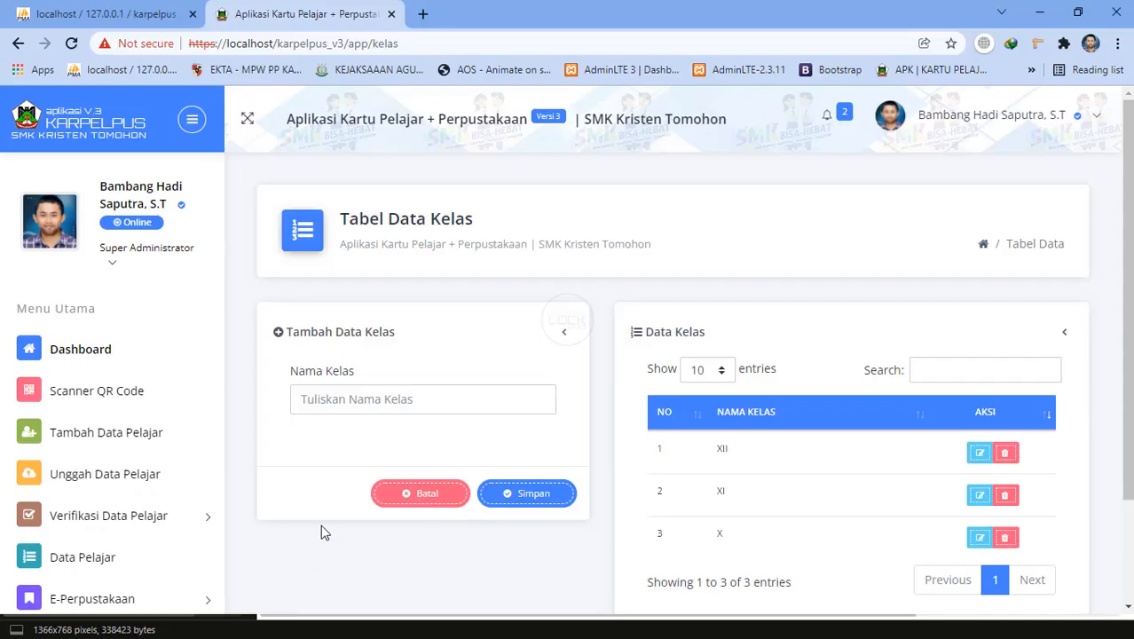
Open the pending Excel-upload verification list and view the first student's details.
{"action": "scroll", "coordinate": [122, 499], "scroll_direction": "down", "scroll_amount": 2}
{"action": "scroll", "coordinate": [123, 500], "scroll_direction": "down", "scroll_amount": 1}
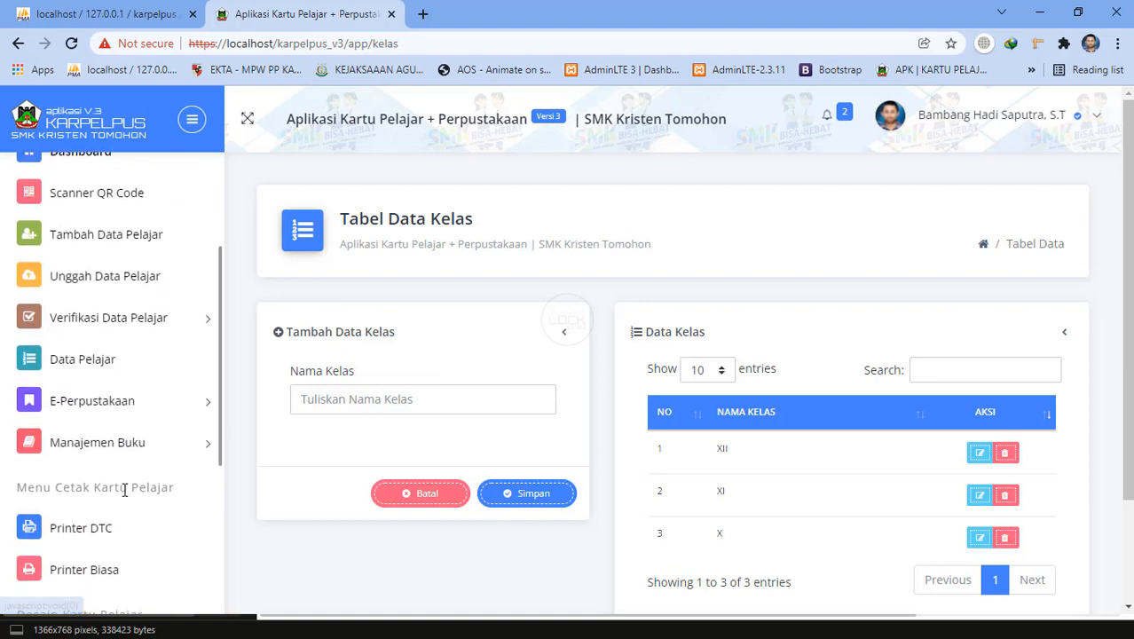
{"action": "left_click", "coordinate": [107, 357]}
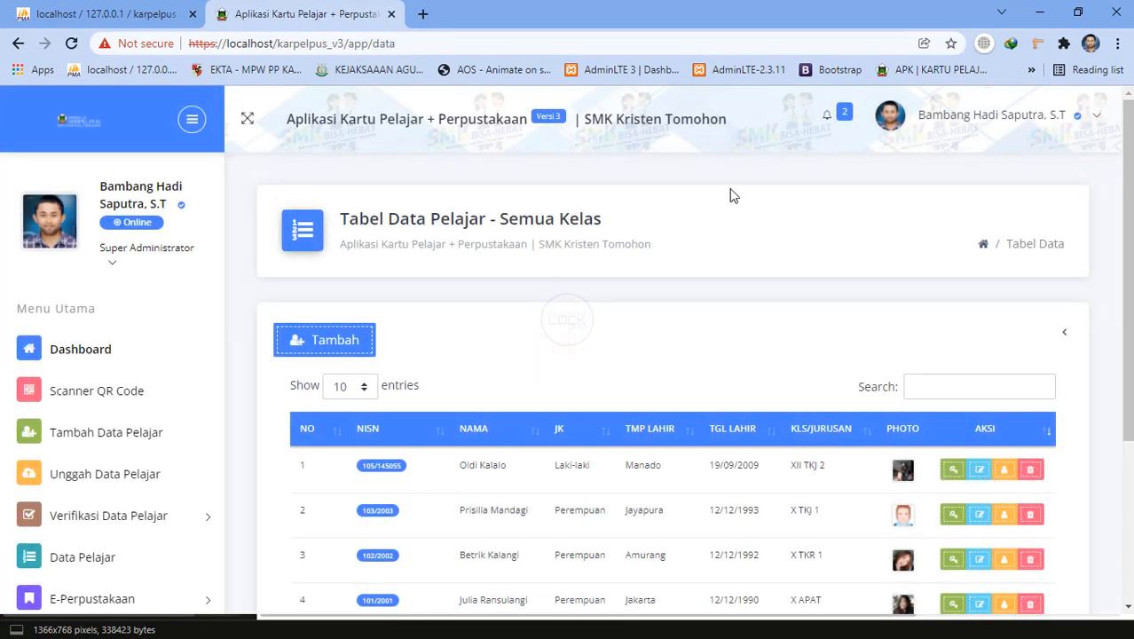
{"action": "left_click", "coordinate": [826, 115]}
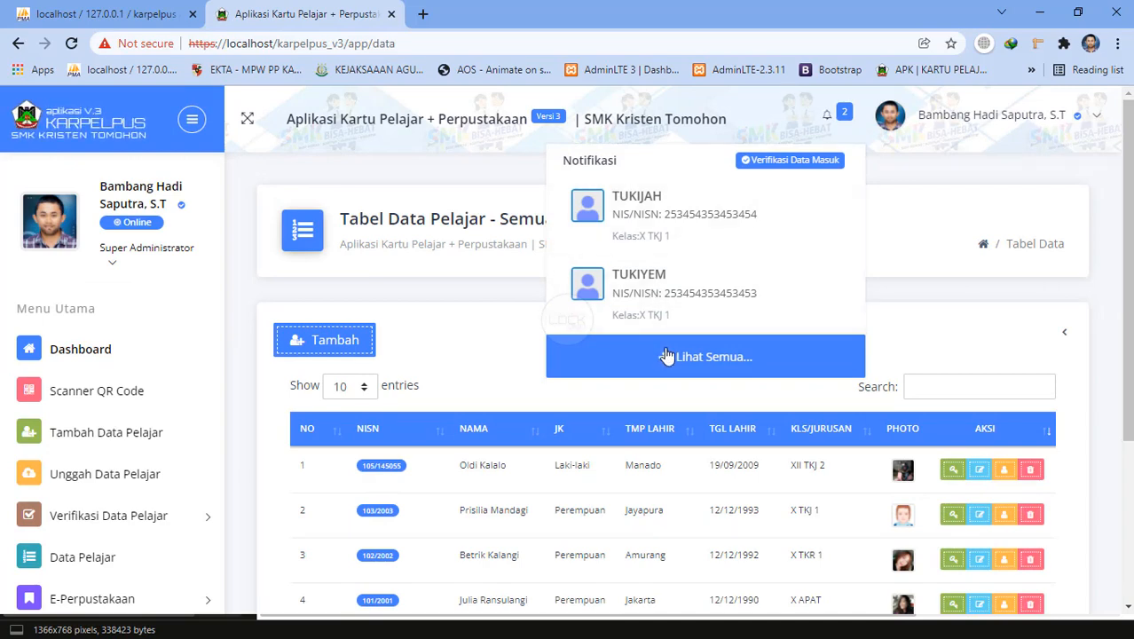
{"action": "left_click", "coordinate": [651, 301]}
{"action": "scroll", "coordinate": [581, 422], "scroll_direction": "down", "scroll_amount": 2}
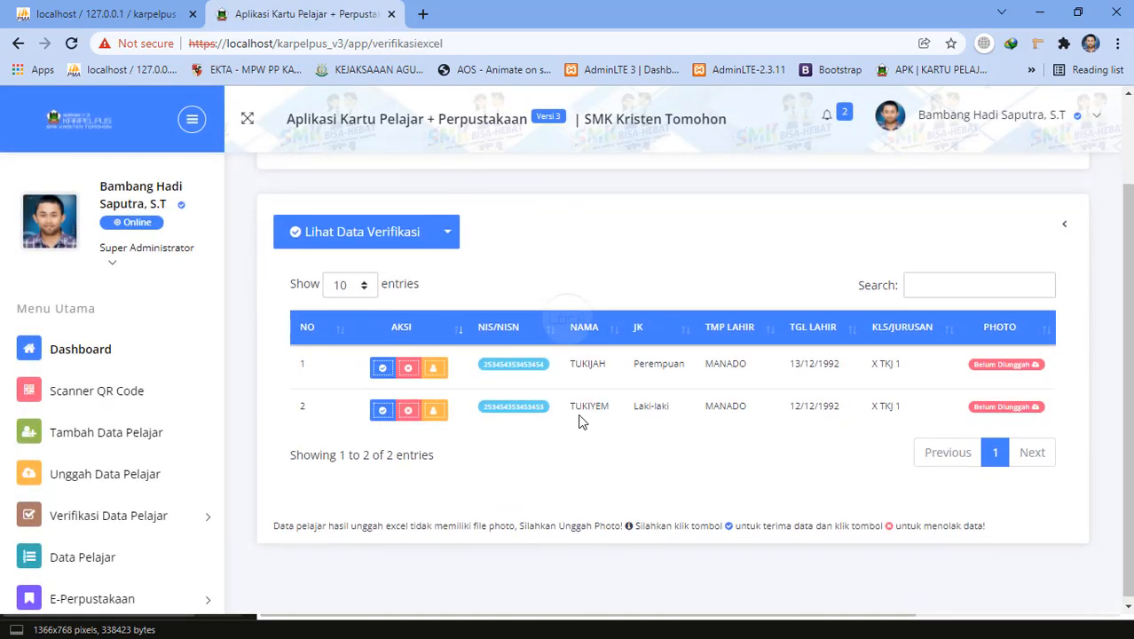
{"action": "left_click", "coordinate": [435, 369]}
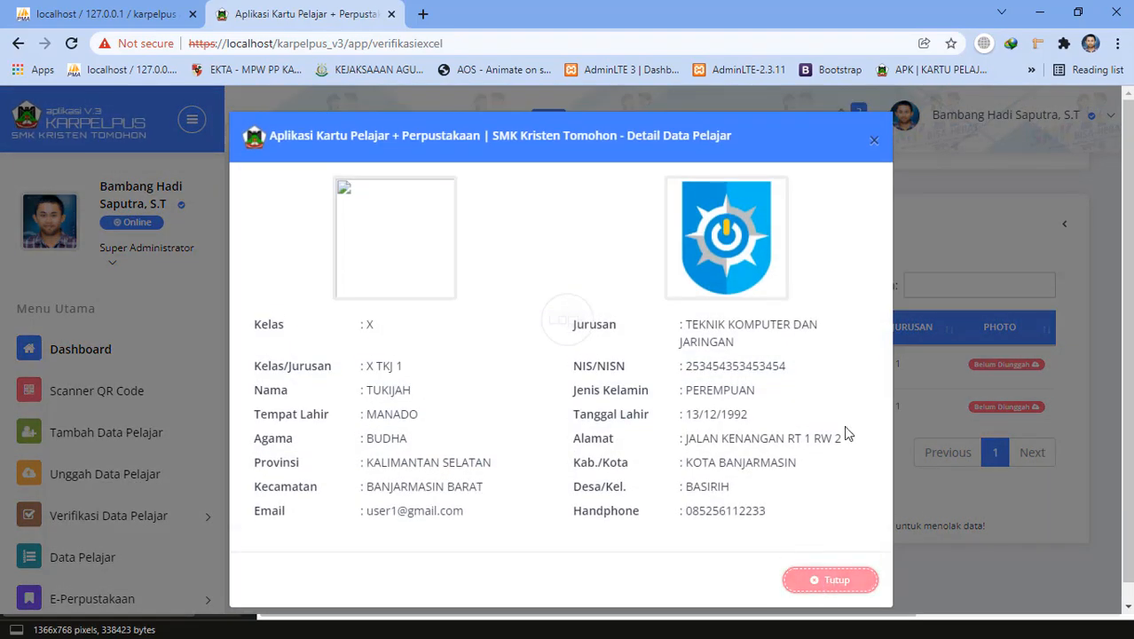
{"action": "left_click", "coordinate": [874, 140]}
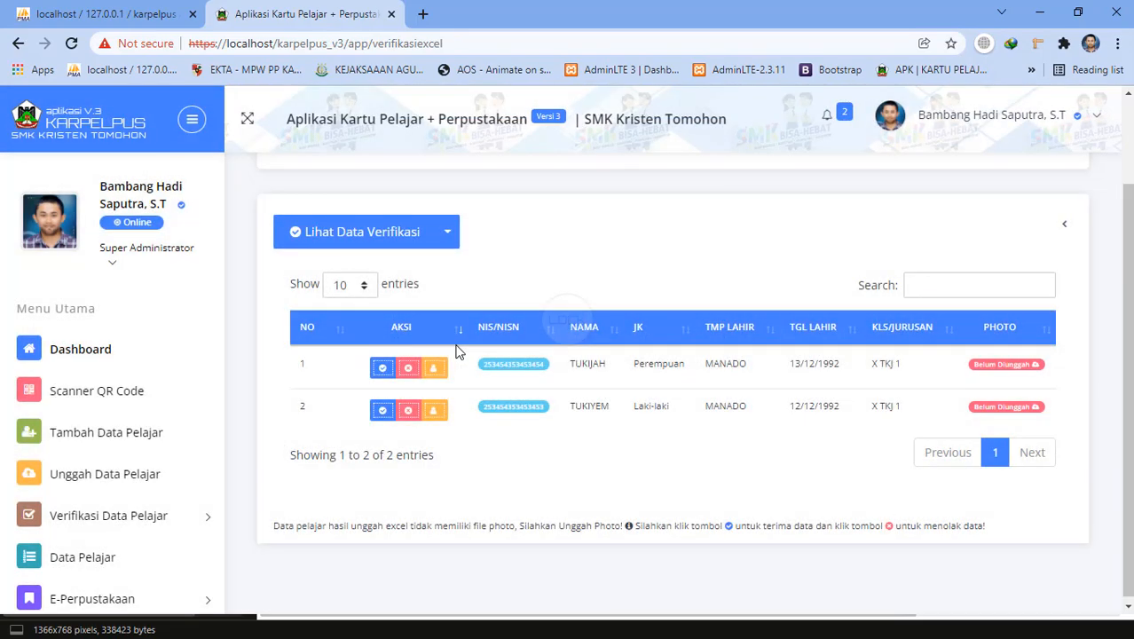
Reject and delete both pending Excel-uploaded students, then return to the dashboard.
{"action": "left_click", "coordinate": [418, 375]}
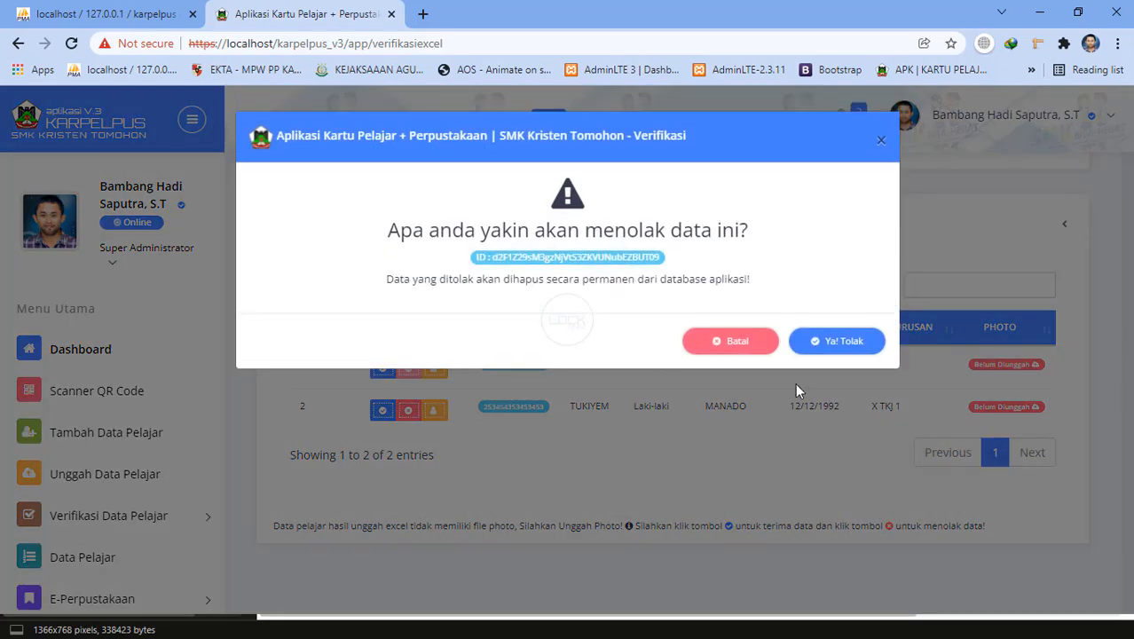
{"action": "left_click", "coordinate": [835, 341]}
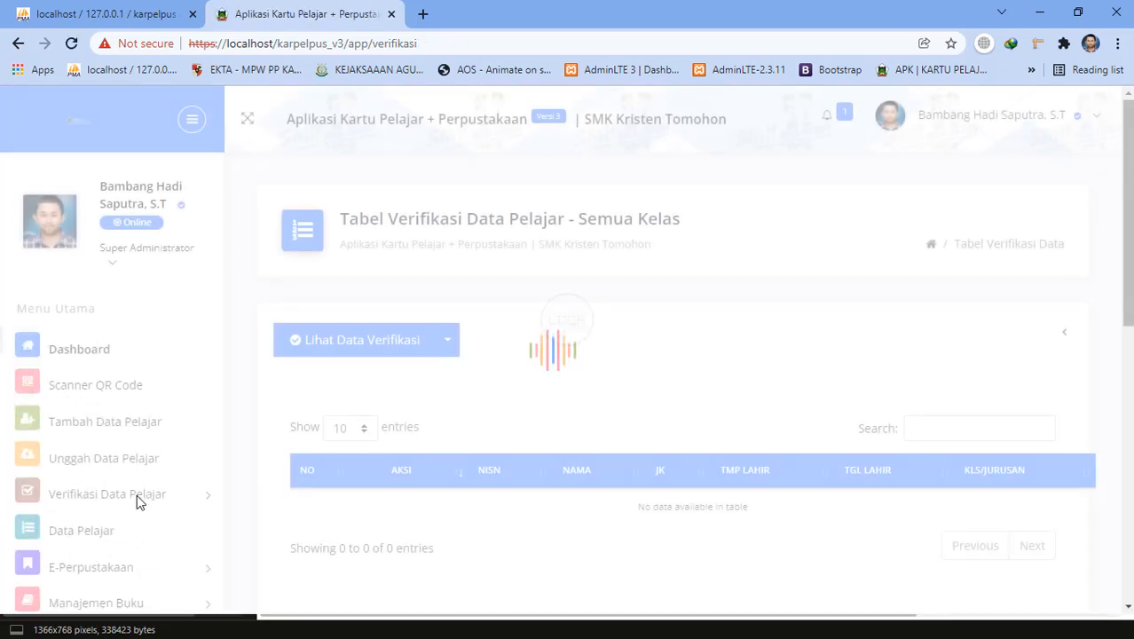
{"action": "scroll", "coordinate": [137, 499], "scroll_direction": "down", "scroll_amount": 2}
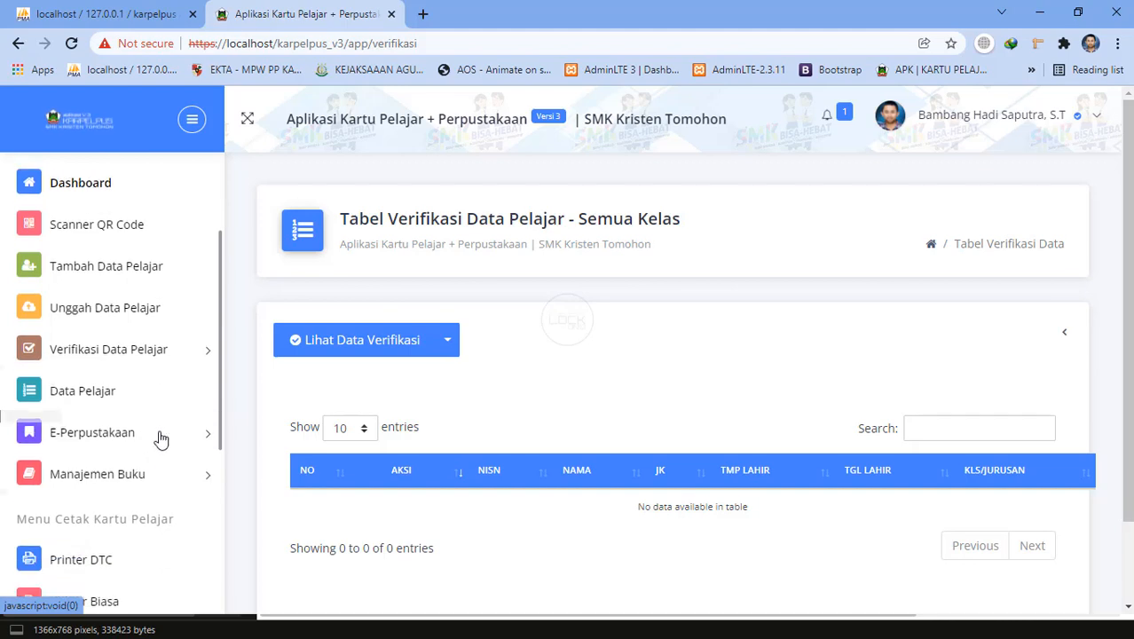
{"action": "left_click", "coordinate": [446, 342]}
{"action": "left_click", "coordinate": [471, 394]}
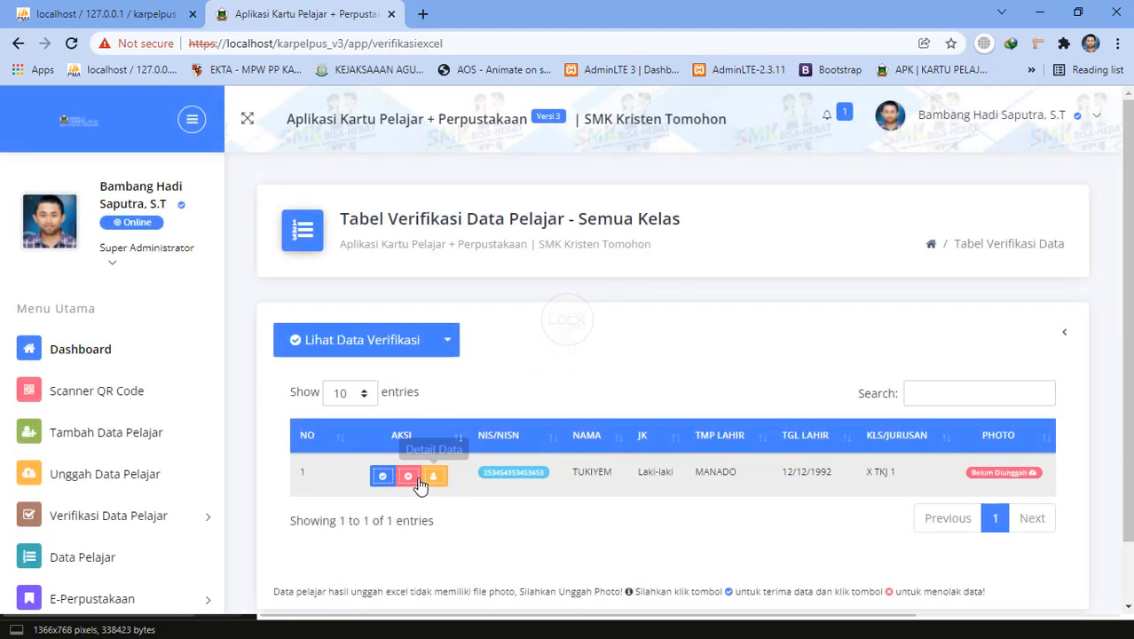
{"action": "left_click", "coordinate": [407, 477]}
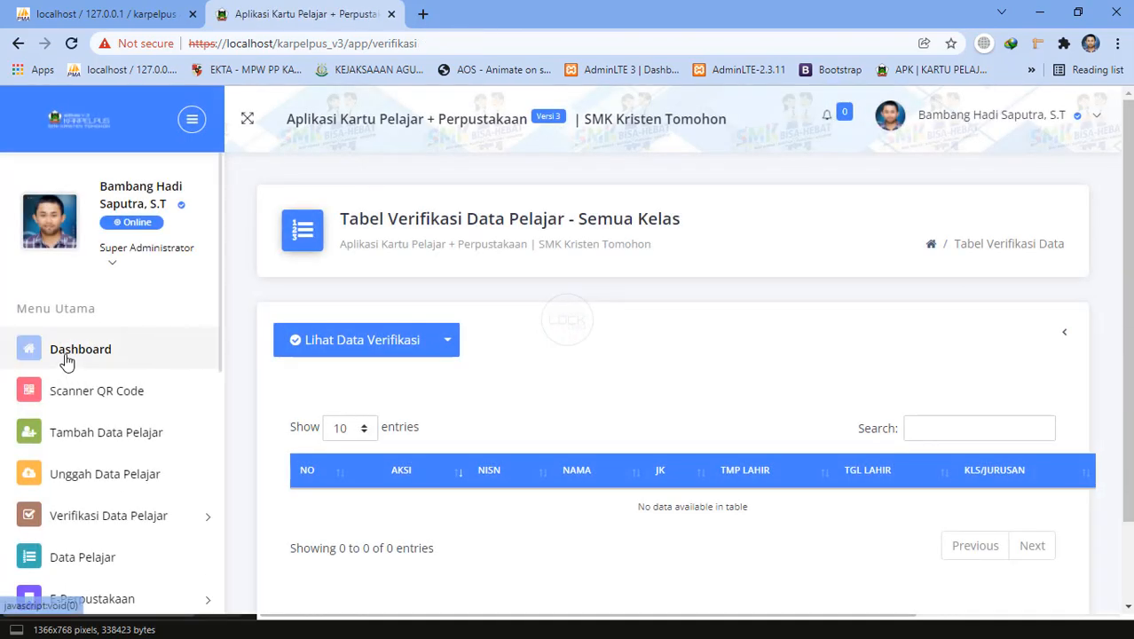
{"action": "left_click", "coordinate": [66, 358]}
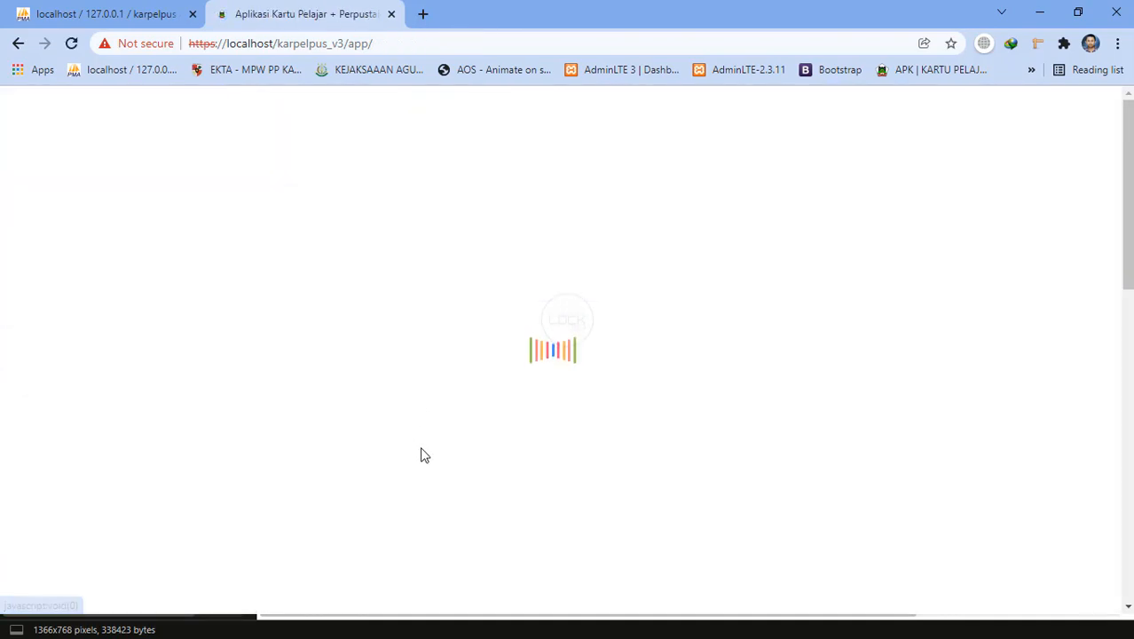
Move Excel's selection off the email cell to M18 and come back to the browser.
{"action": "scroll", "coordinate": [420, 452], "scroll_direction": "down", "scroll_amount": 3}
{"action": "scroll", "coordinate": [346, 505], "scroll_direction": "up", "scroll_amount": 5}
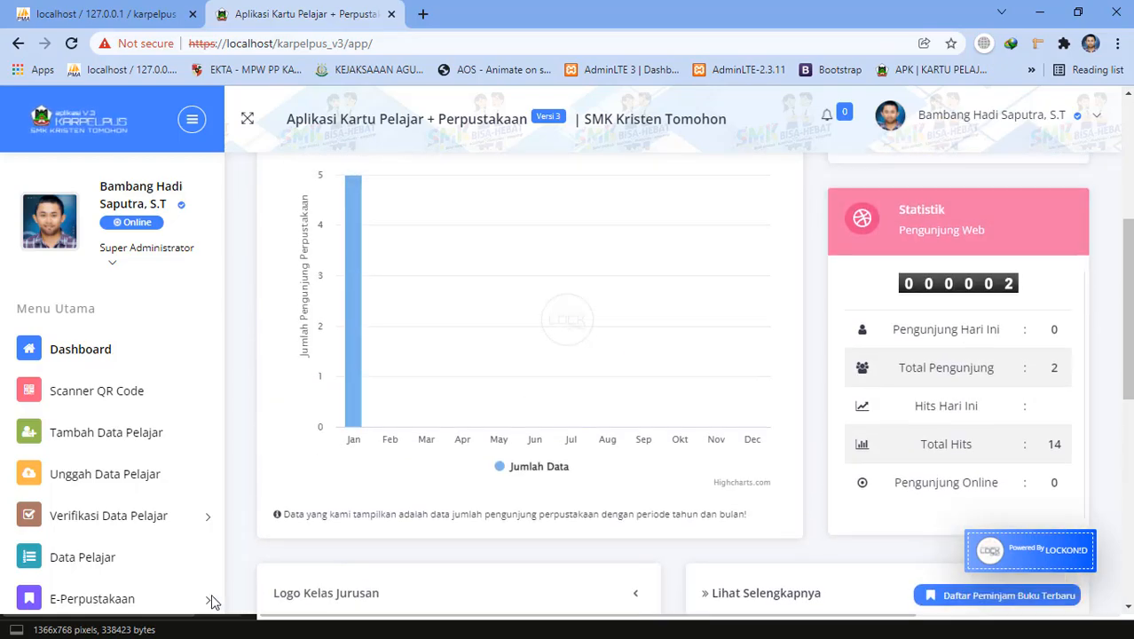
{"action": "key", "text": "alt+Tab"}
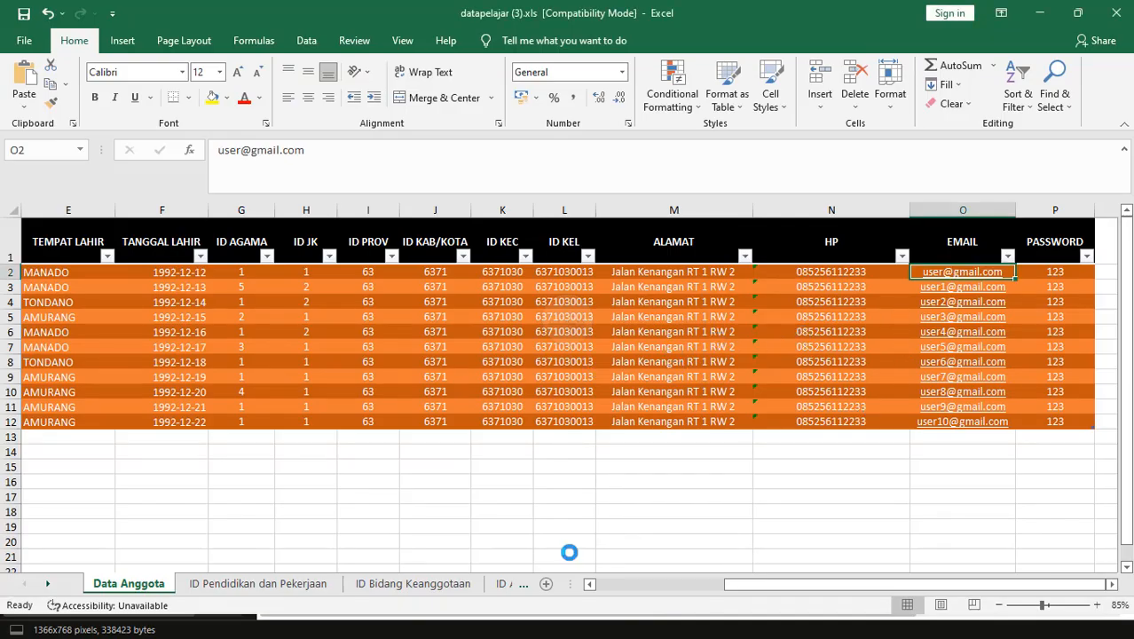
{"action": "left_click", "coordinate": [627, 506]}
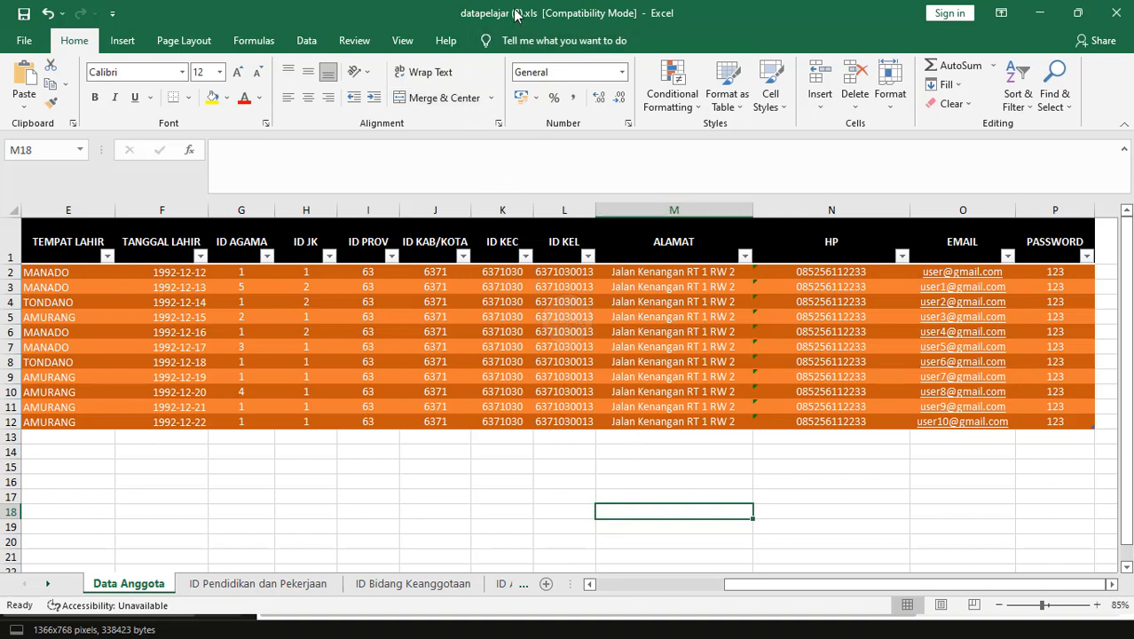
{"action": "key", "text": "alt+Tab"}
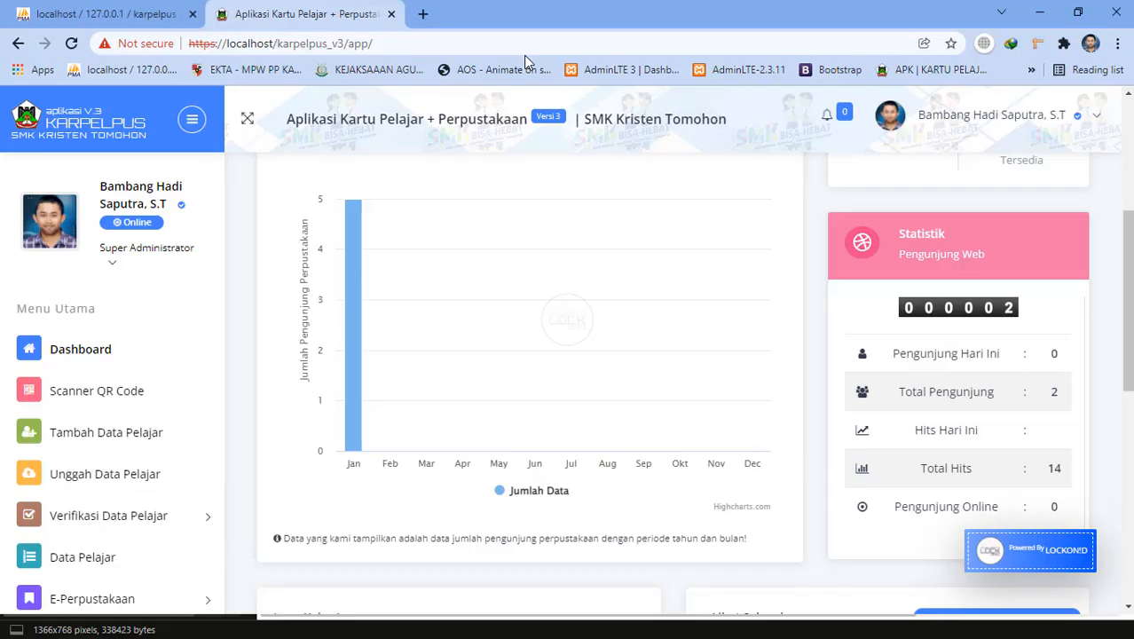
Attach datapelajar (3).xls from Downloads to the Unggah Data Pelajar form.
{"action": "left_click", "coordinate": [106, 479]}
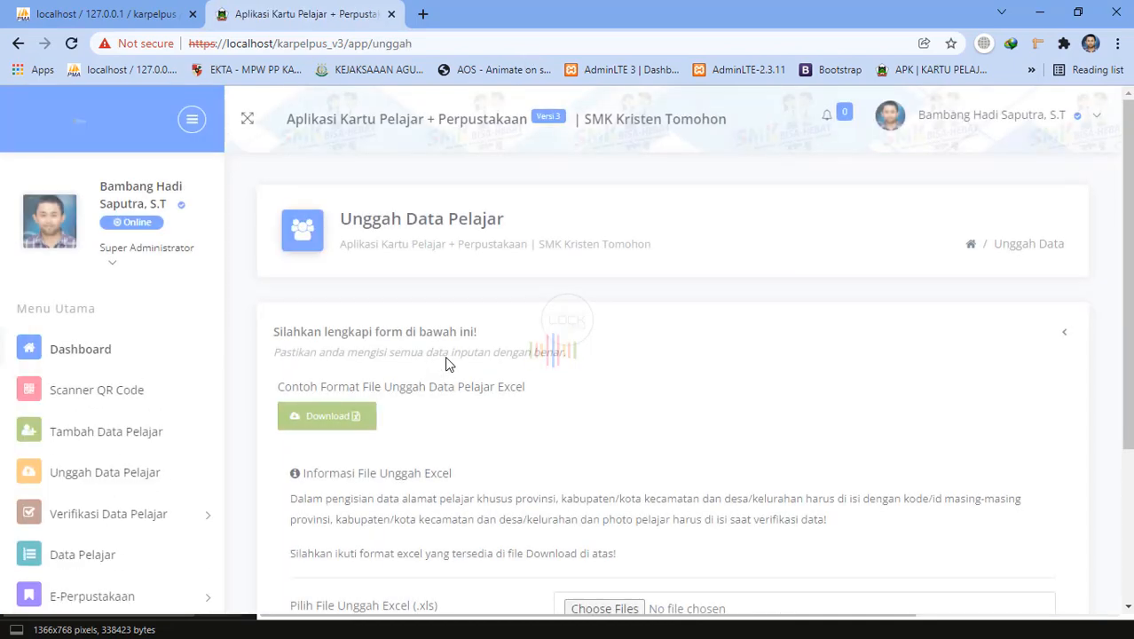
{"action": "scroll", "coordinate": [550, 494], "scroll_direction": "down", "scroll_amount": 2}
{"action": "left_click", "coordinate": [599, 384]}
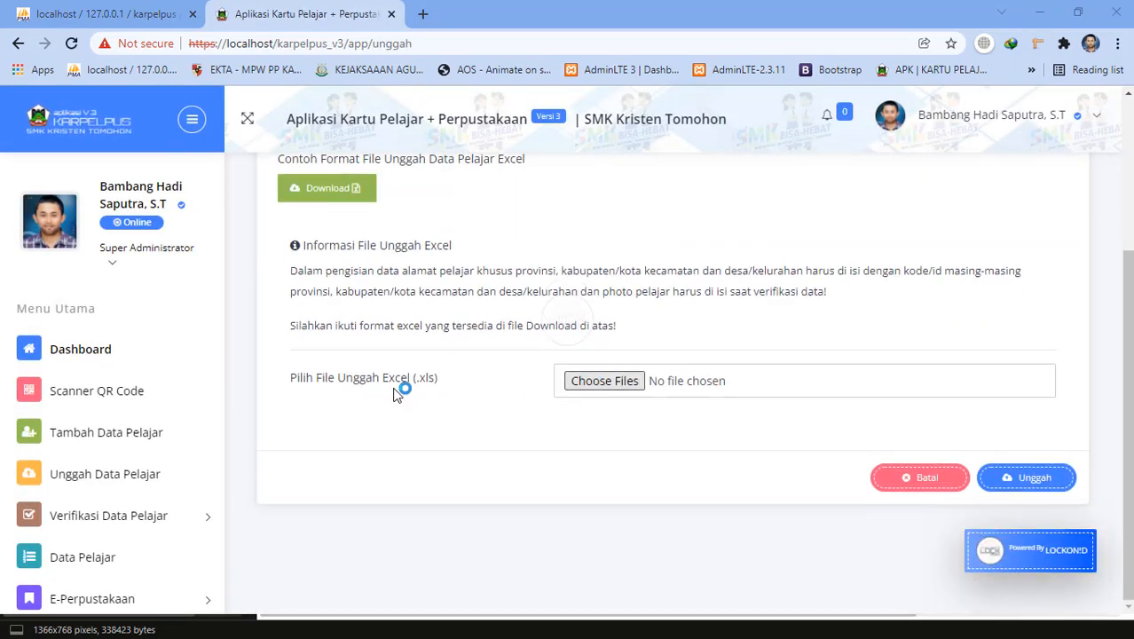
{"action": "left_click", "coordinate": [200, 269]}
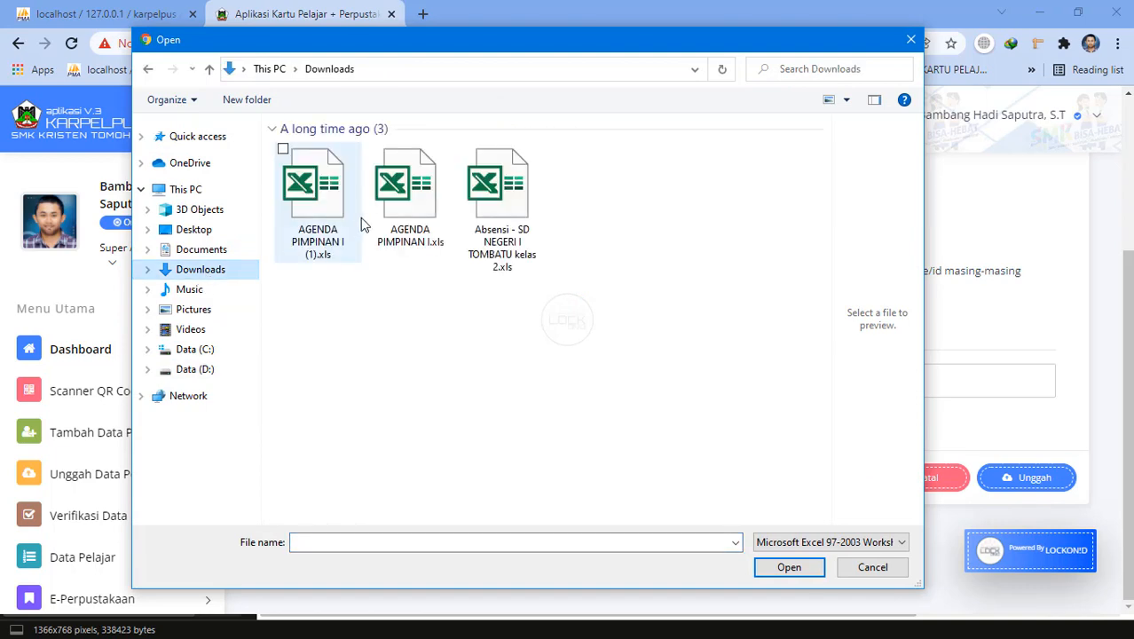
{"action": "left_click", "coordinate": [307, 204]}
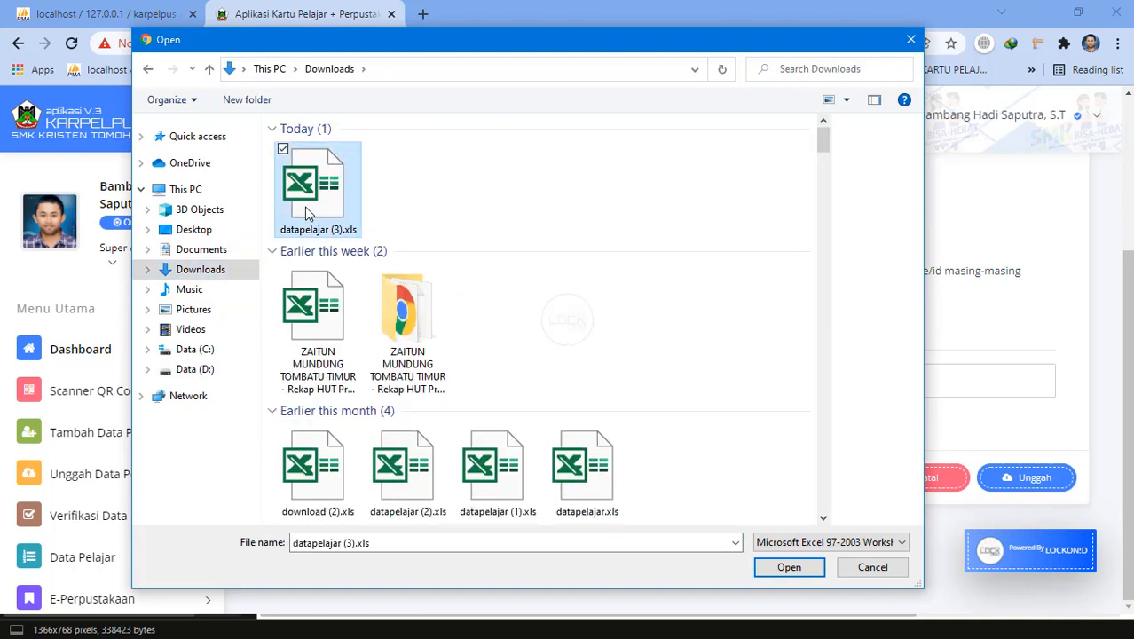
{"action": "double_click", "coordinate": [311, 204]}
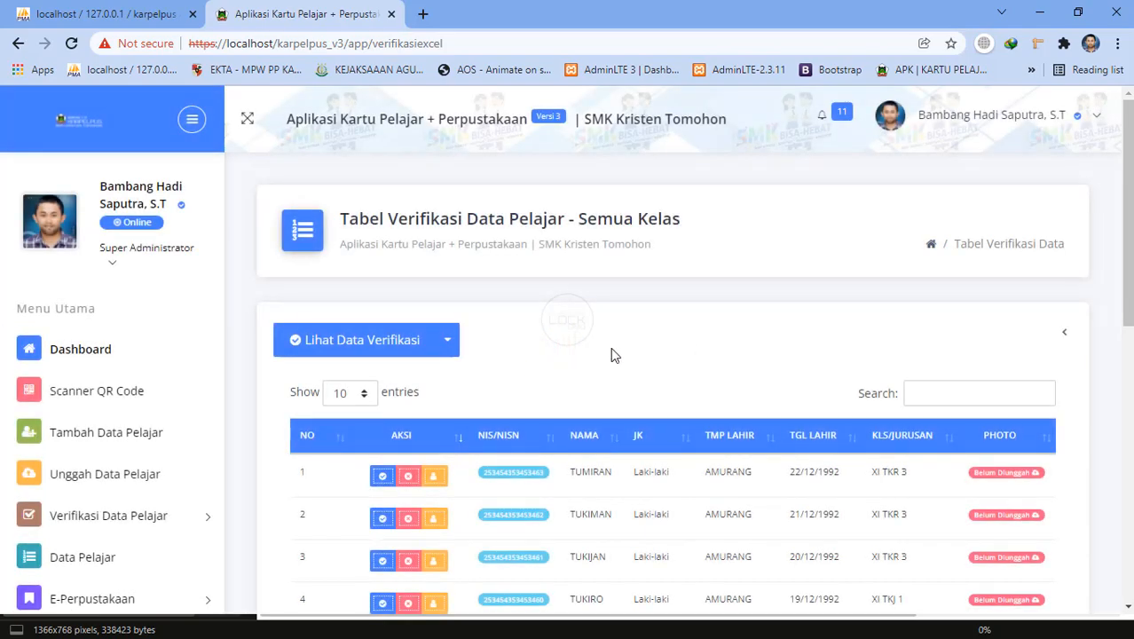
Scroll through the verification table to review the 11 uploaded students awaiting approval.
{"action": "scroll", "coordinate": [754, 408], "scroll_direction": "down", "scroll_amount": 3}
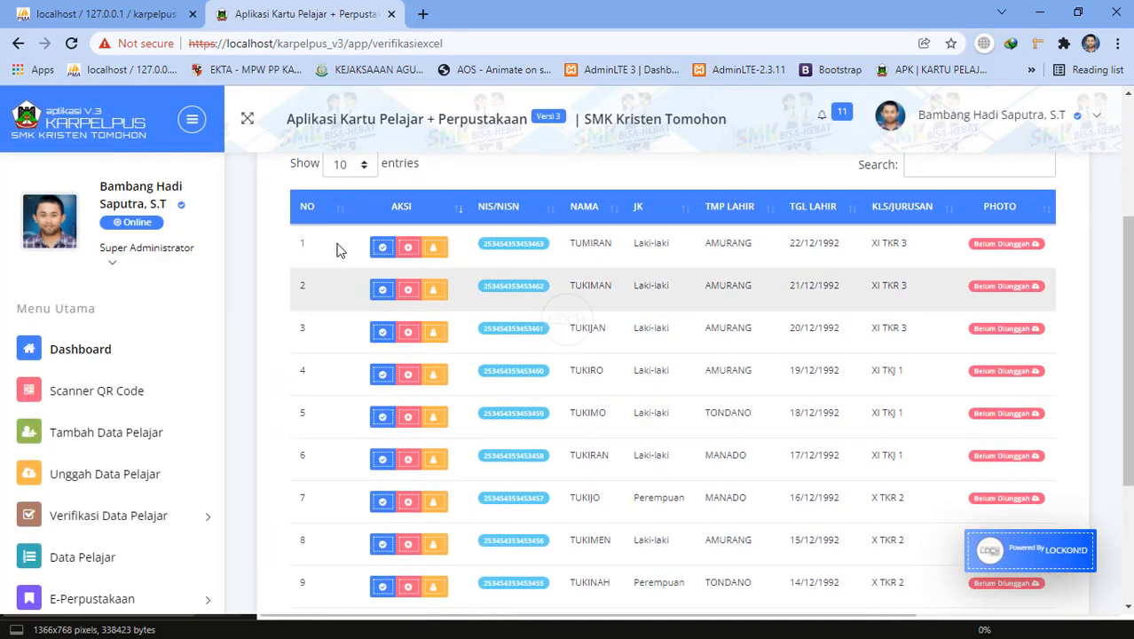
{"action": "scroll", "coordinate": [336, 251], "scroll_direction": "up", "scroll_amount": 3}
{"action": "left_click", "coordinate": [447, 345]}
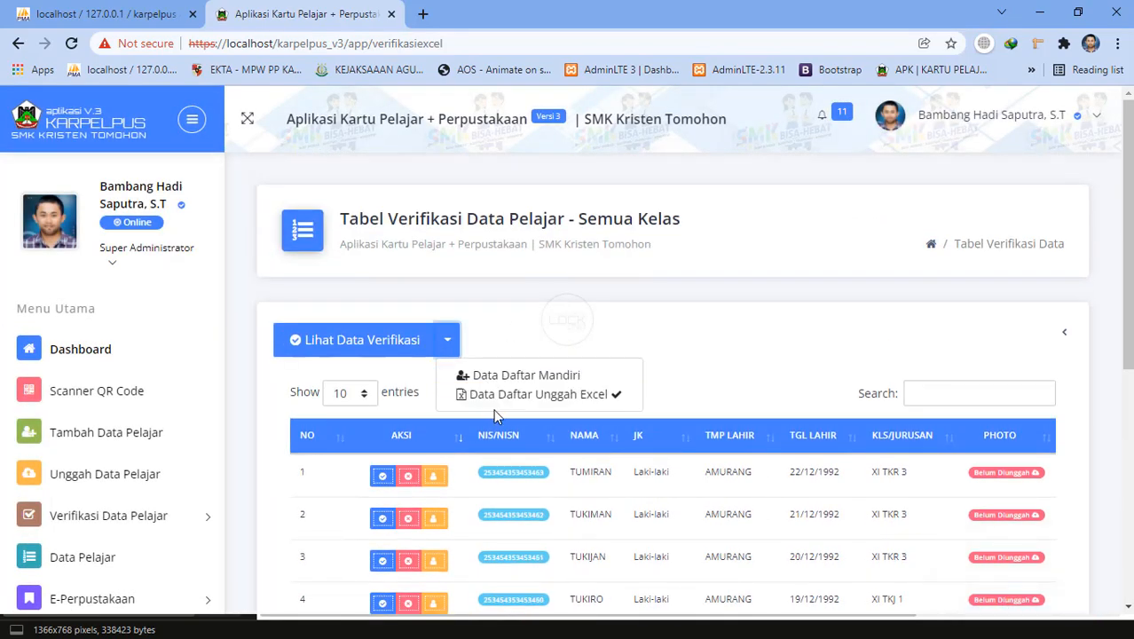
{"action": "left_click", "coordinate": [703, 352]}
{"action": "scroll", "coordinate": [657, 408], "scroll_direction": "down", "scroll_amount": 3}
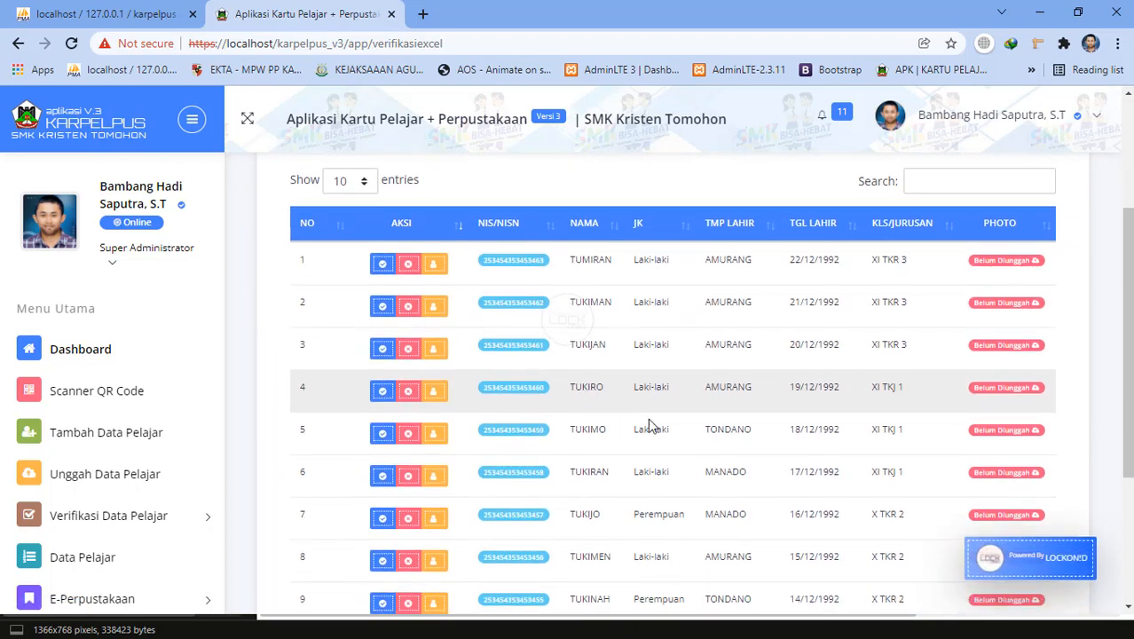
{"action": "scroll", "coordinate": [648, 426], "scroll_direction": "down", "scroll_amount": 3}
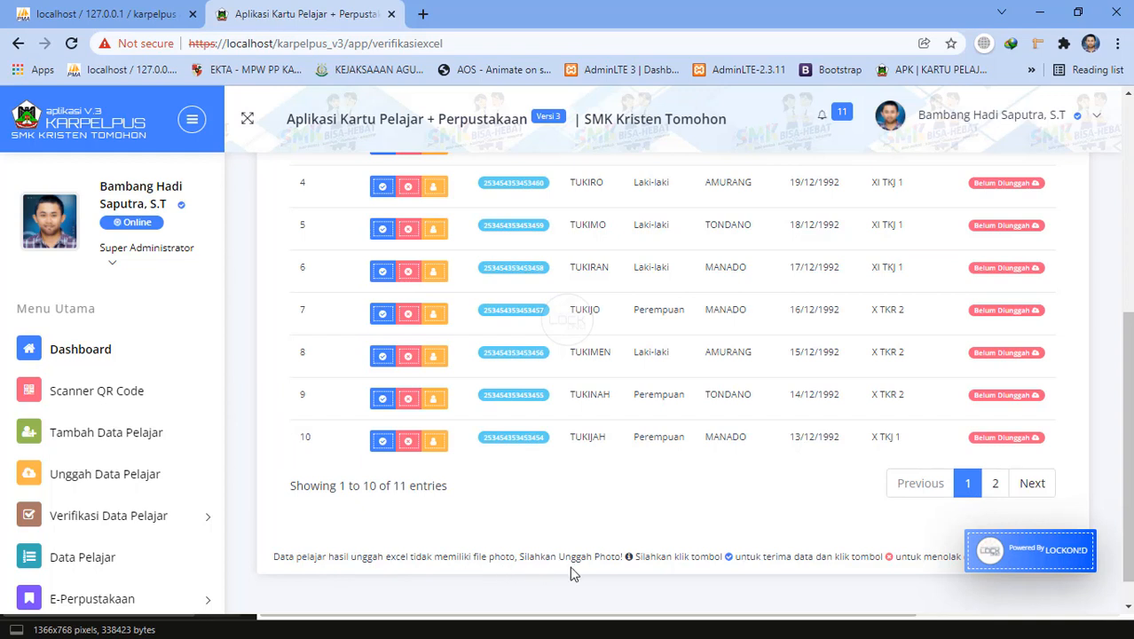
{"action": "scroll", "coordinate": [683, 572], "scroll_direction": "down", "scroll_amount": 1}
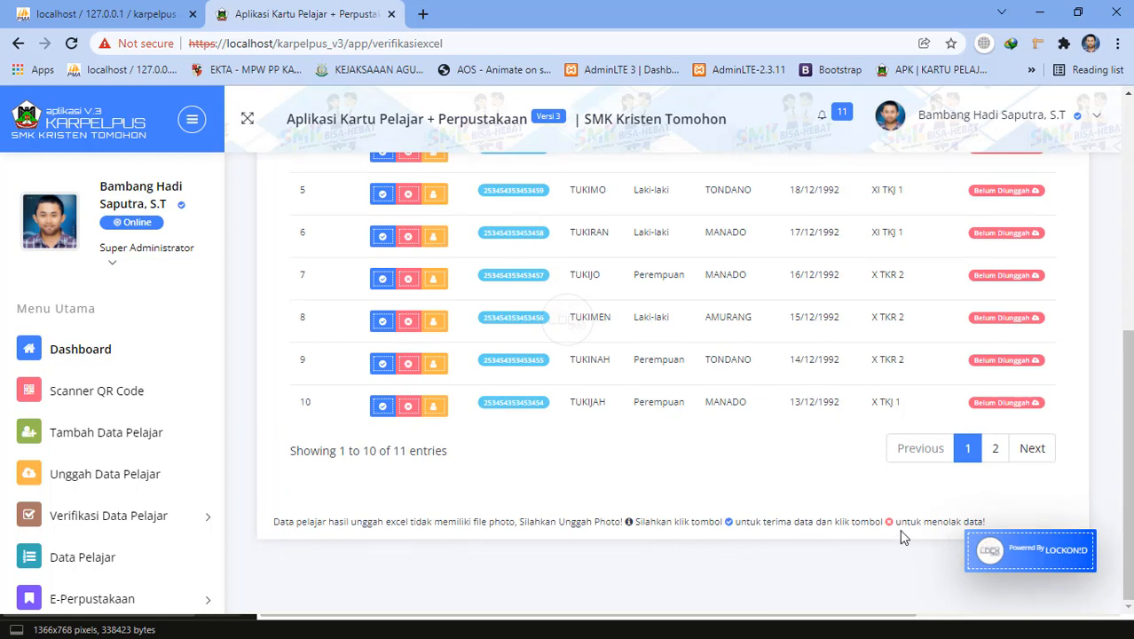
{"action": "scroll", "coordinate": [602, 470], "scroll_direction": "up", "scroll_amount": 3}
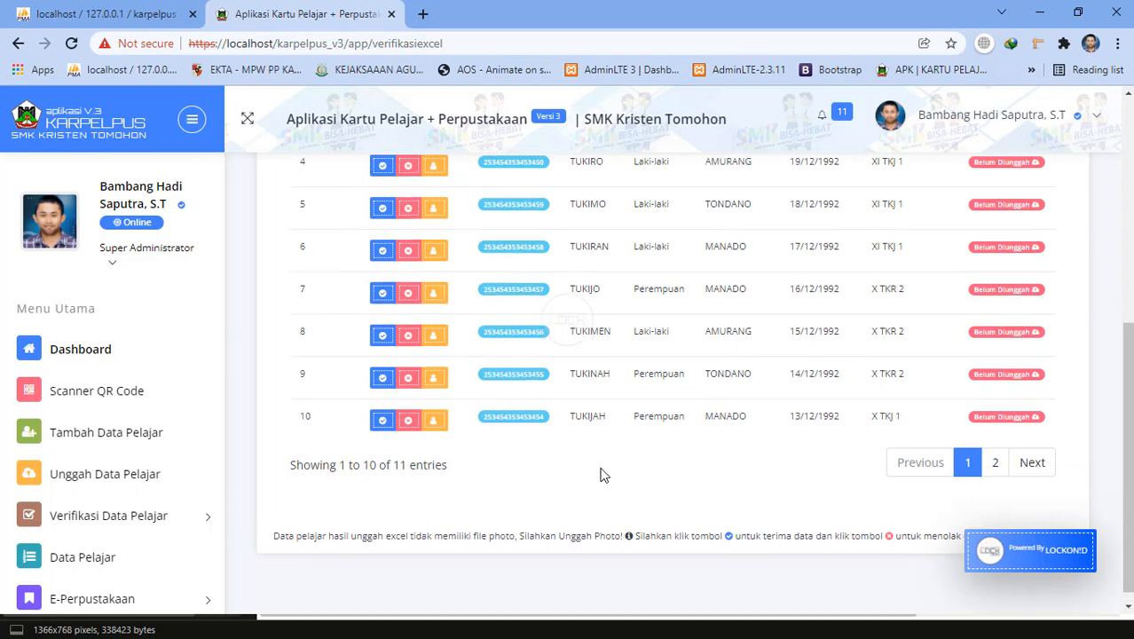
{"action": "scroll", "coordinate": [648, 444], "scroll_direction": "up", "scroll_amount": 1}
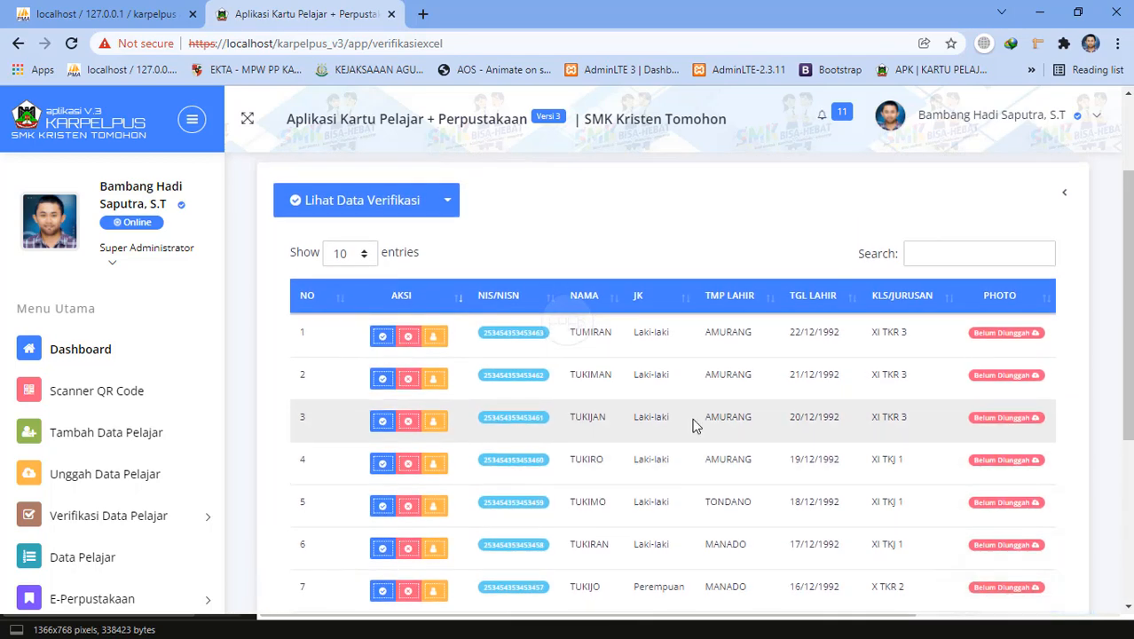
{"action": "scroll", "coordinate": [694, 426], "scroll_direction": "down", "scroll_amount": 3}
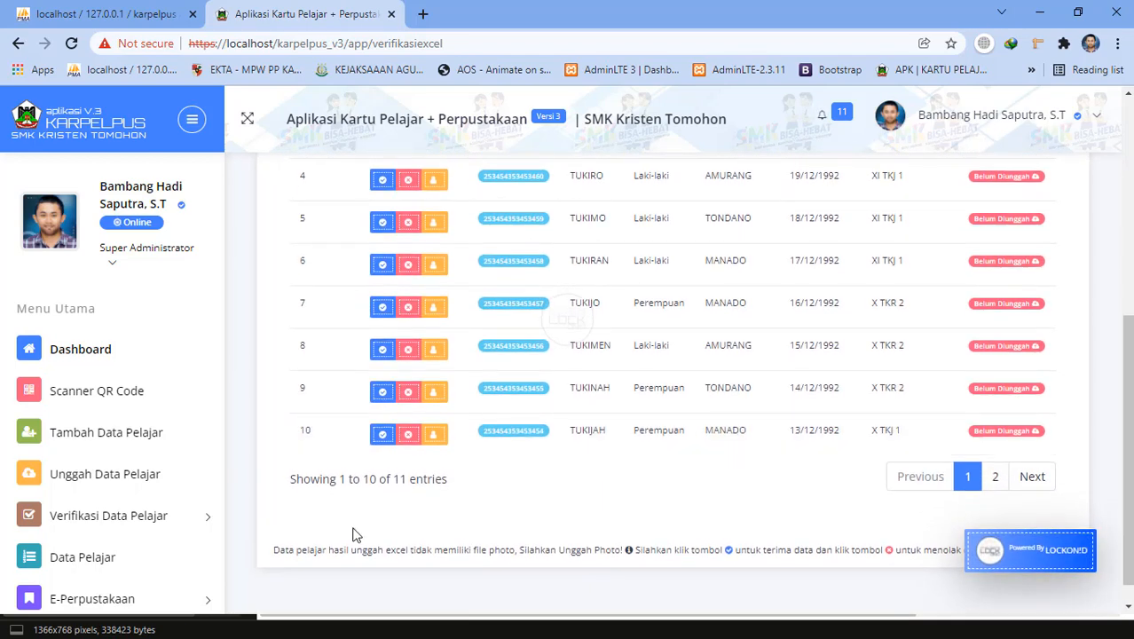
{"action": "scroll", "coordinate": [701, 404], "scroll_direction": "up", "scroll_amount": 5}
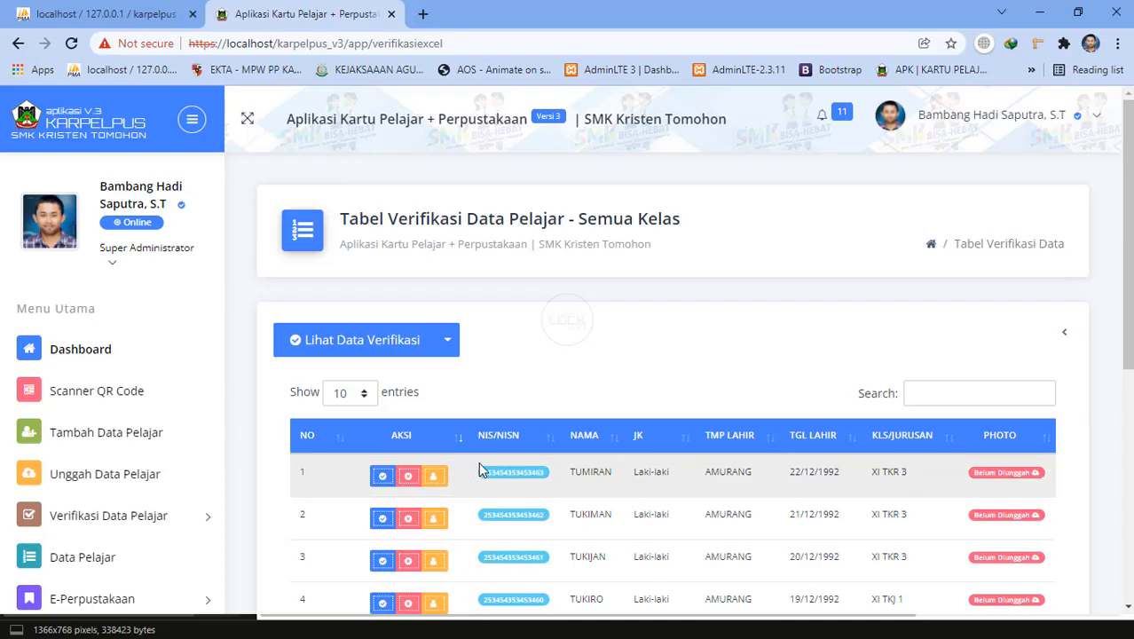
{"action": "scroll", "coordinate": [478, 463], "scroll_direction": "down", "scroll_amount": 5}
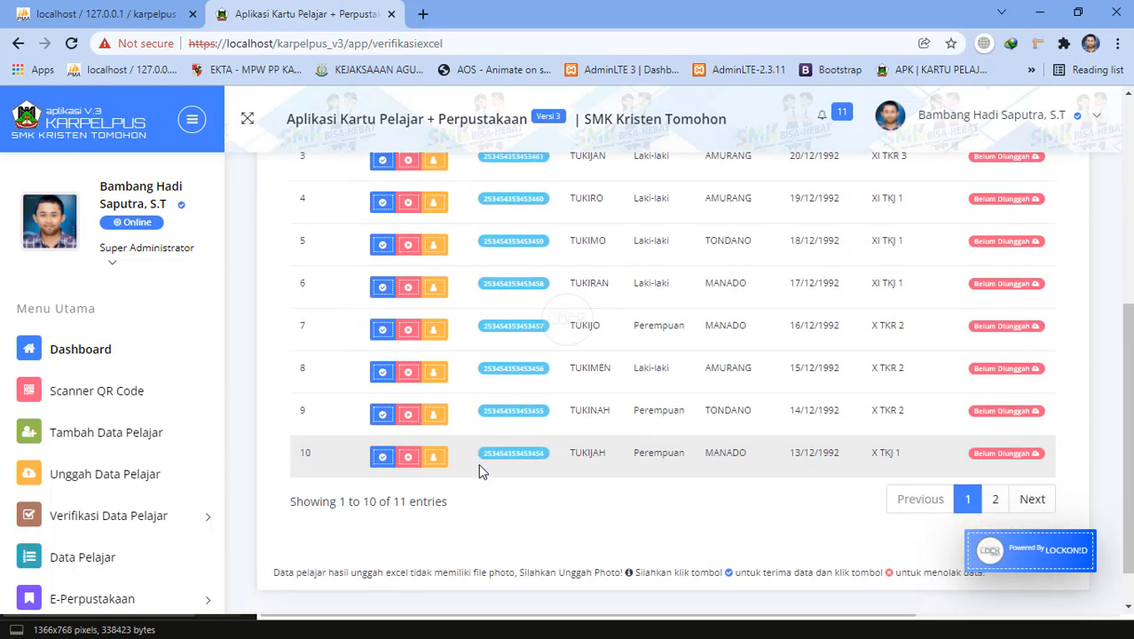
{"action": "scroll", "coordinate": [478, 463], "scroll_direction": "up", "scroll_amount": 4}
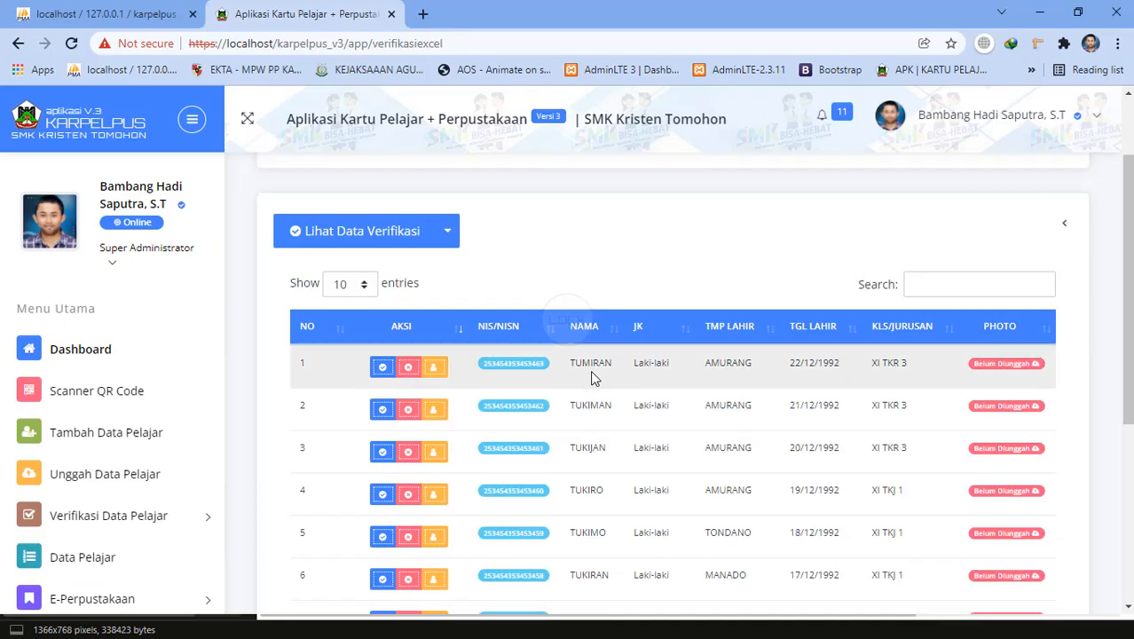
Dismiss the Excel missing-file and mail client error messages, then return to the Excel workbook.
{"action": "scroll", "coordinate": [590, 374], "scroll_direction": "down", "scroll_amount": 5}
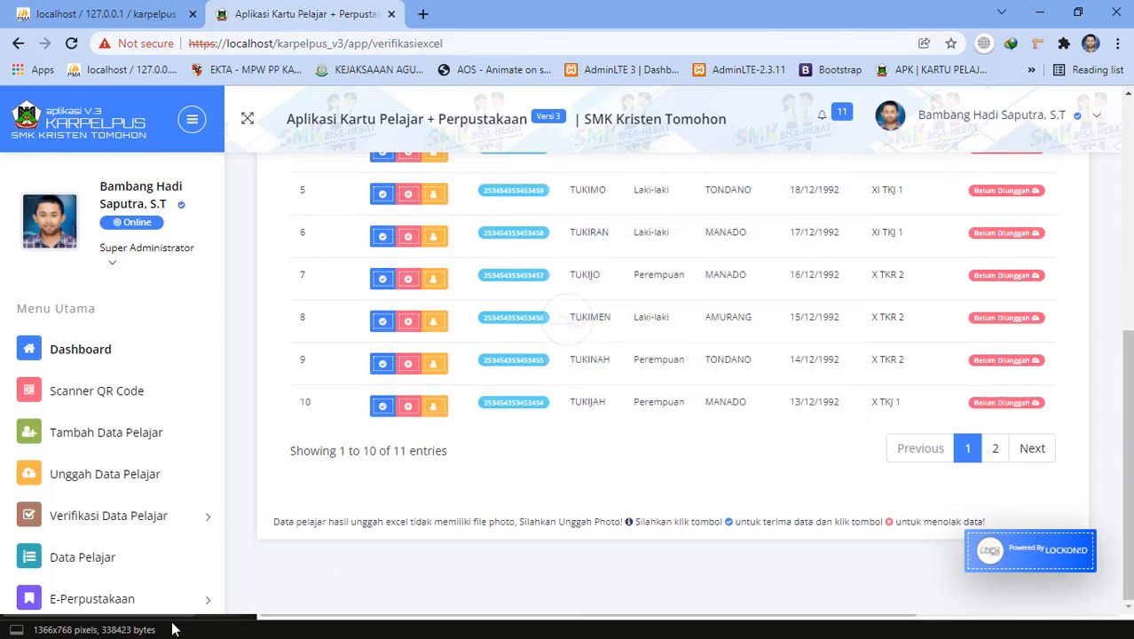
{"action": "key", "text": "alt+Tab"}
{"action": "key", "text": "alt+Tab"}
{"action": "key", "text": "alt+Tab"}
{"action": "key", "text": "alt+Tab"}
{"action": "key", "text": "alt+Tab"}
{"action": "key", "text": "alt+Tab"}
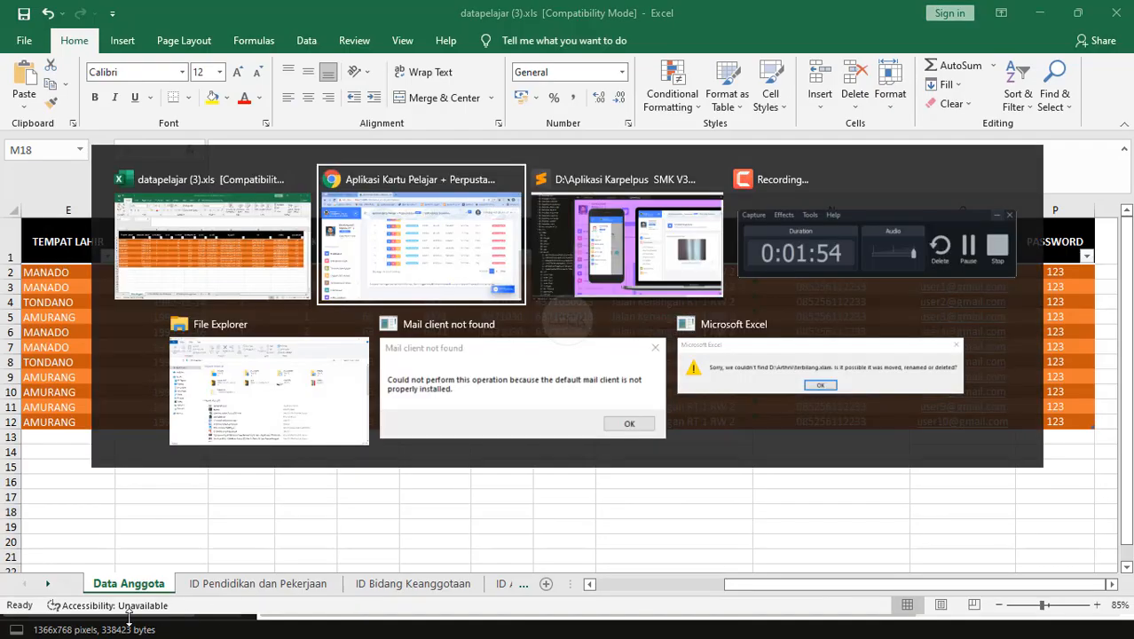
{"action": "key", "text": "alt+Tab"}
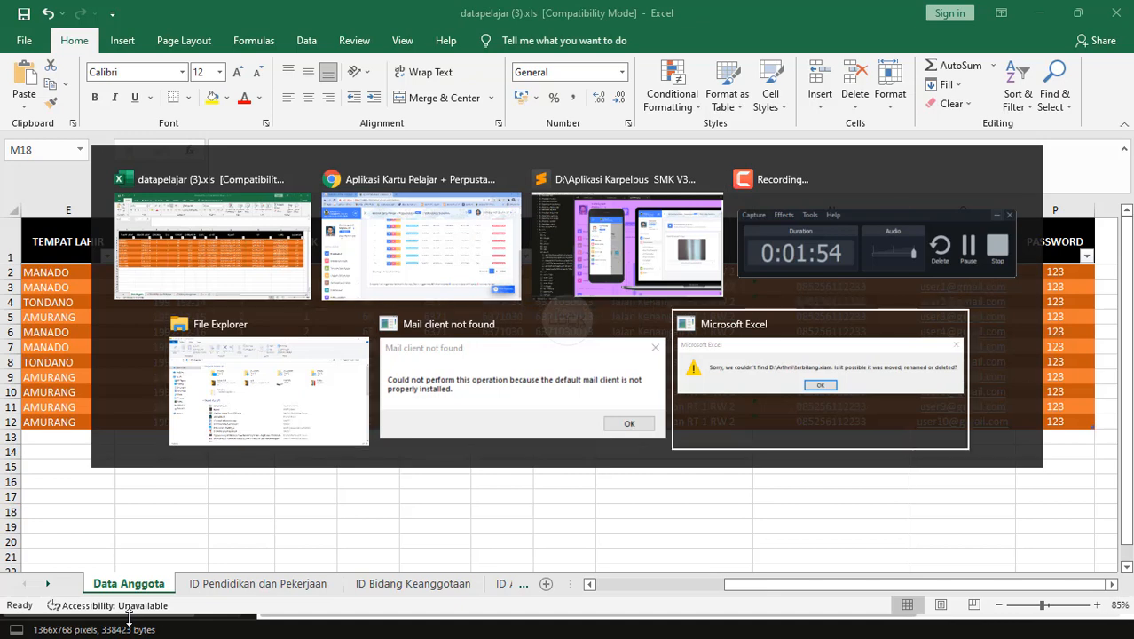
{"action": "left_click", "coordinate": [575, 363]}
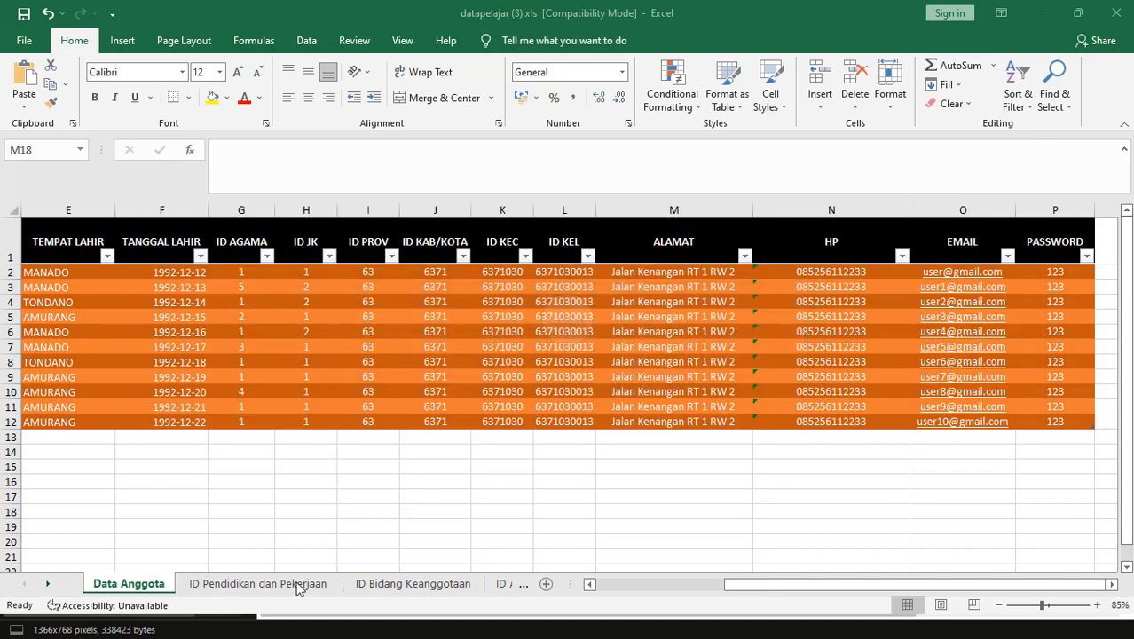
{"action": "key", "text": "alt+Tab"}
{"action": "key", "text": "alt+Tab"}
{"action": "key", "text": "alt+Tab"}
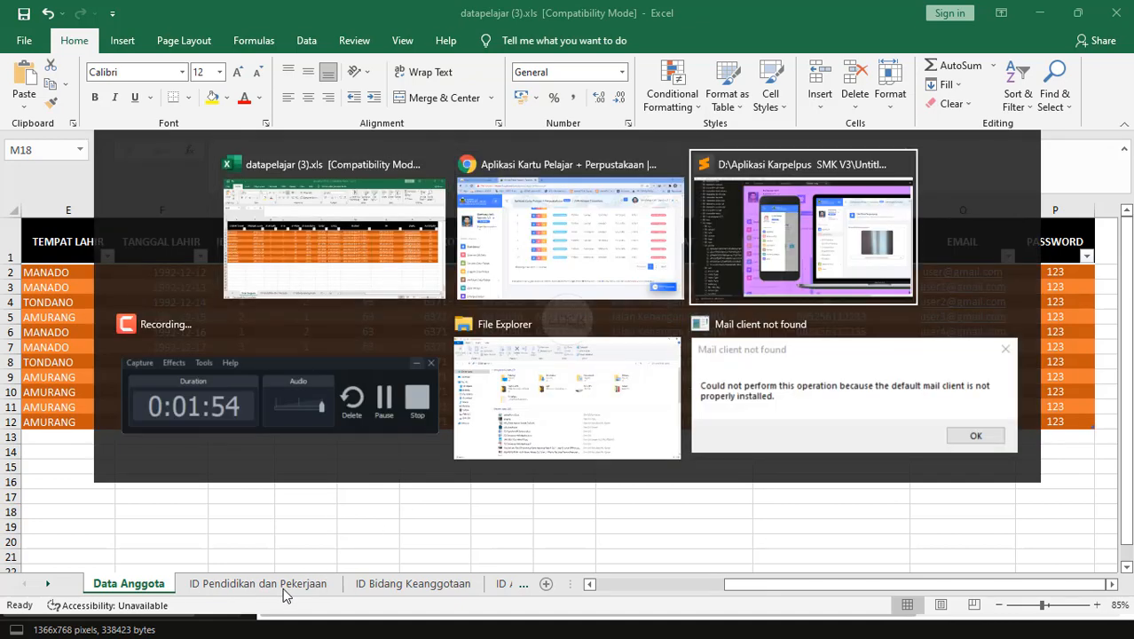
{"action": "key", "text": "alt+Tab"}
{"action": "key", "text": "alt+Tab"}
{"action": "key", "text": "alt+Tab"}
{"action": "key", "text": "alt+Tab"}
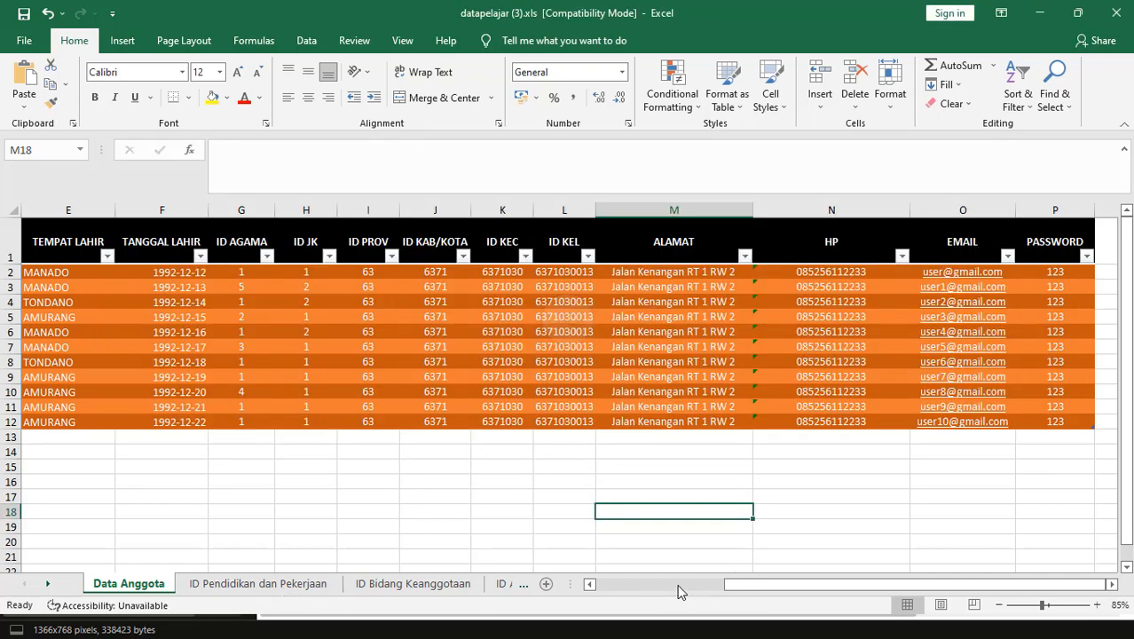
{"action": "key", "text": "alt+Tab"}
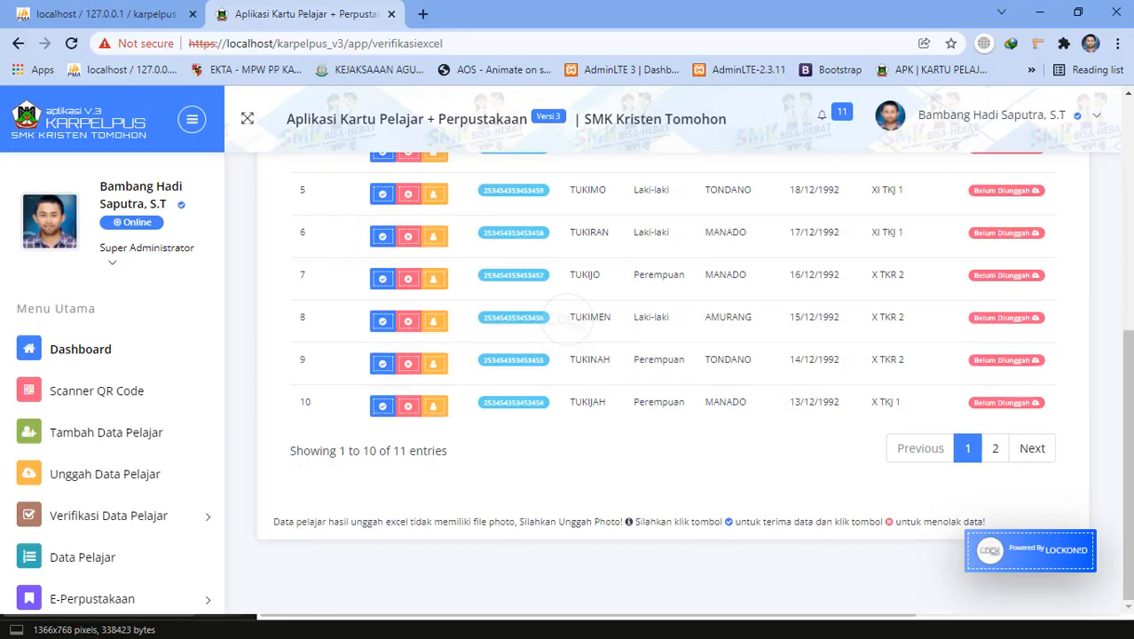
{"action": "key", "text": "alt+Tab"}
{"action": "left_click", "coordinate": [958, 431]}
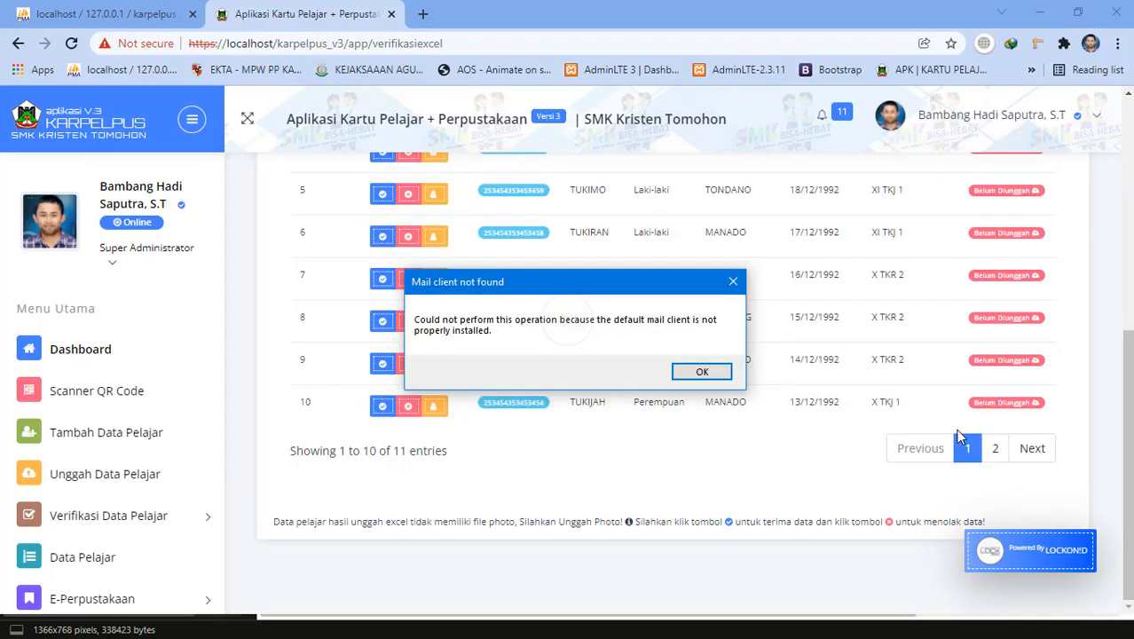
{"action": "left_click", "coordinate": [710, 376]}
{"action": "key", "text": "alt+Tab"}
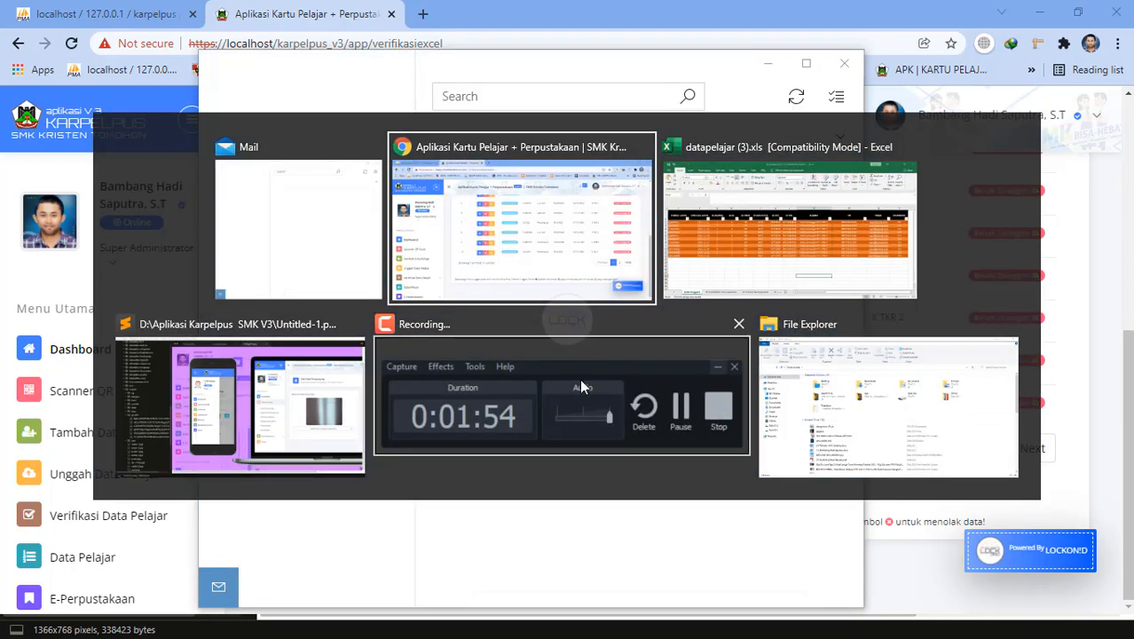
{"action": "left_click", "coordinate": [803, 202]}
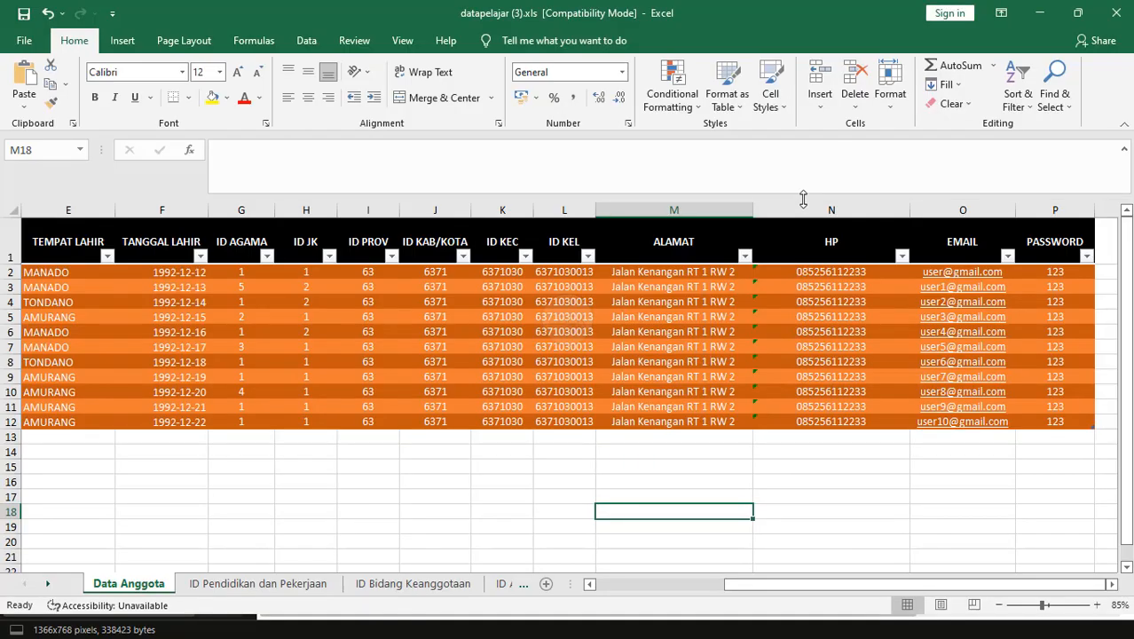
Delete the ID Pendidikan dan Pekerjaan, ID Bidang Keanggotaan and ID Agama dan JK sheets.
{"action": "left_click", "coordinate": [496, 496]}
{"action": "left_click", "coordinate": [375, 471]}
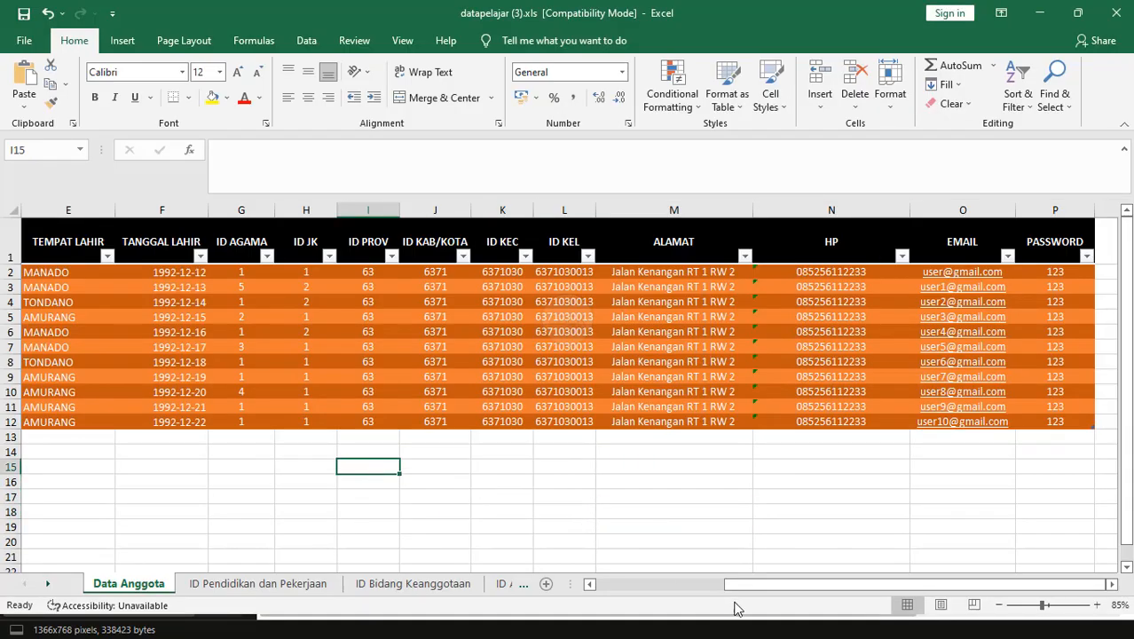
{"action": "left_click_drag", "start_coordinate": [735, 584], "coordinate": [598, 581]}
{"action": "left_click", "coordinate": [220, 589]}
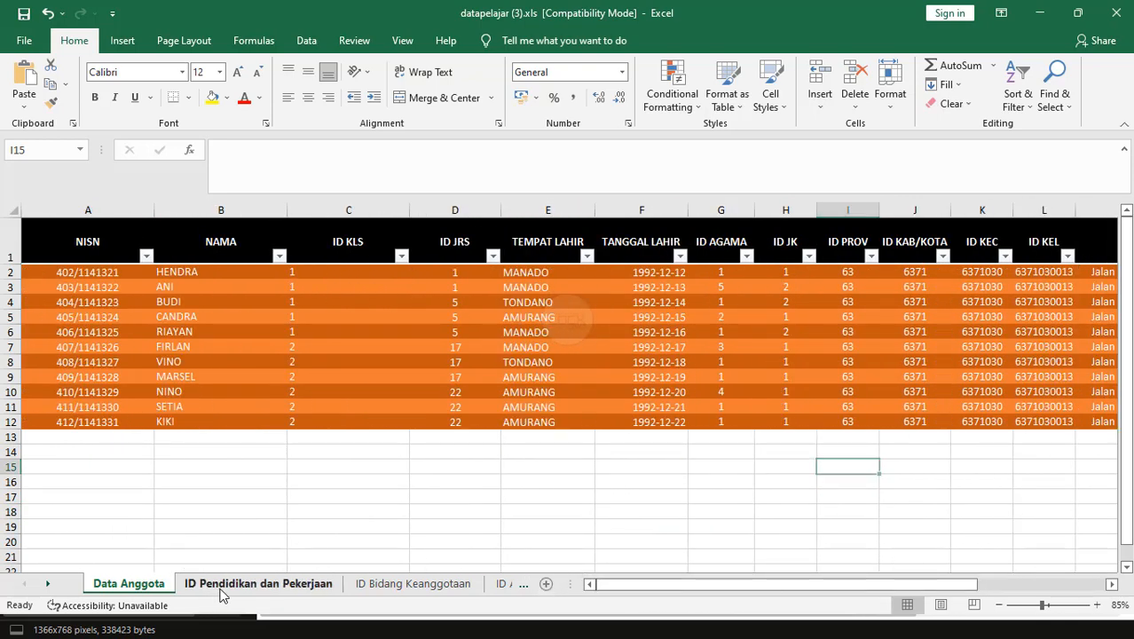
{"action": "left_click", "coordinate": [412, 583], "text": "ctrl"}
{"action": "left_click", "coordinate": [501, 583], "text": "ctrl"}
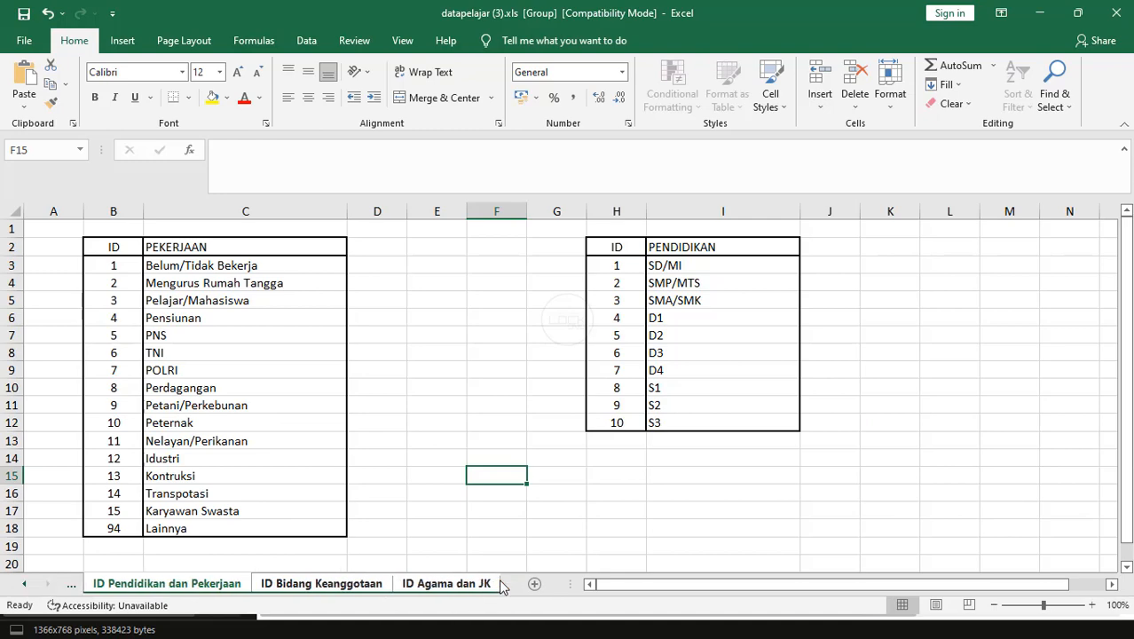
{"action": "right_click", "coordinate": [376, 590]}
{"action": "right_click", "coordinate": [234, 582]}
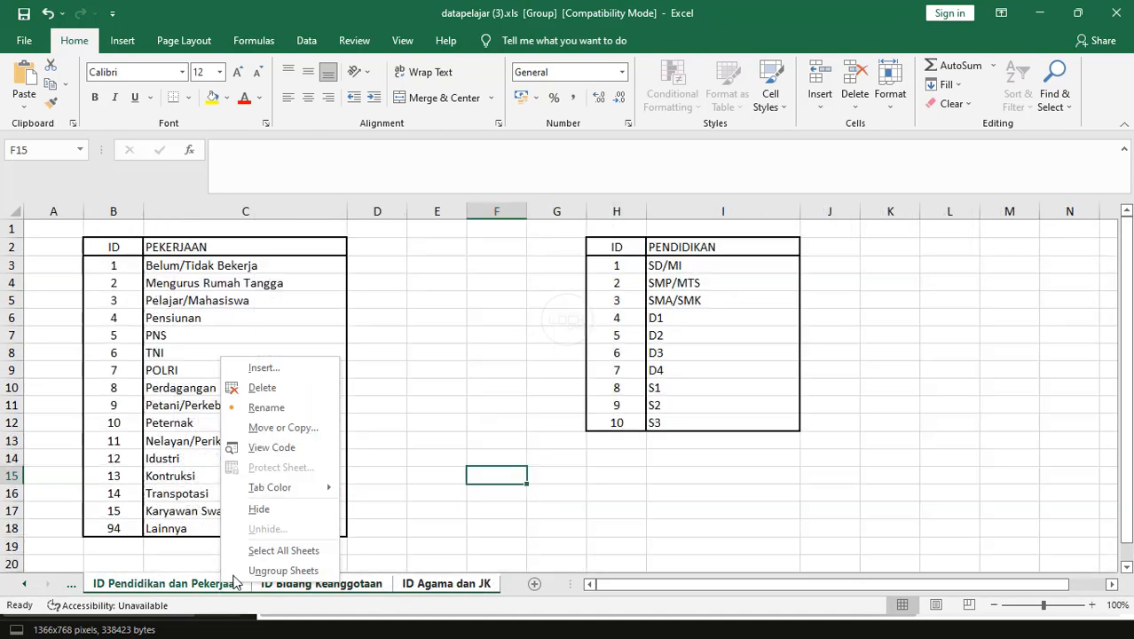
{"action": "left_click", "coordinate": [271, 388]}
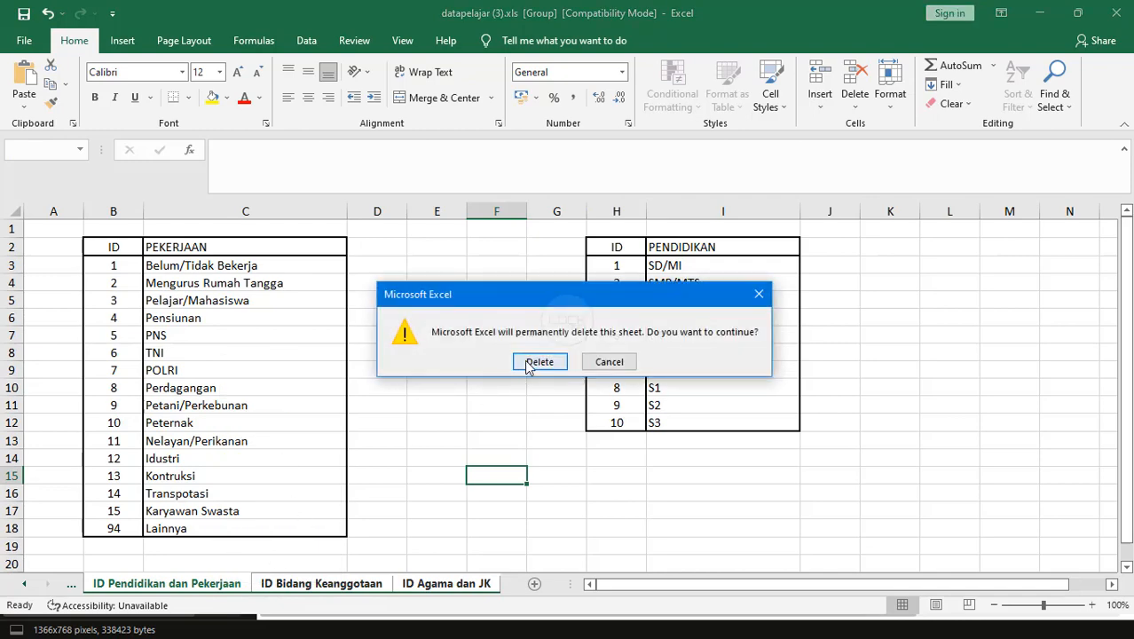
{"action": "left_click", "coordinate": [538, 362]}
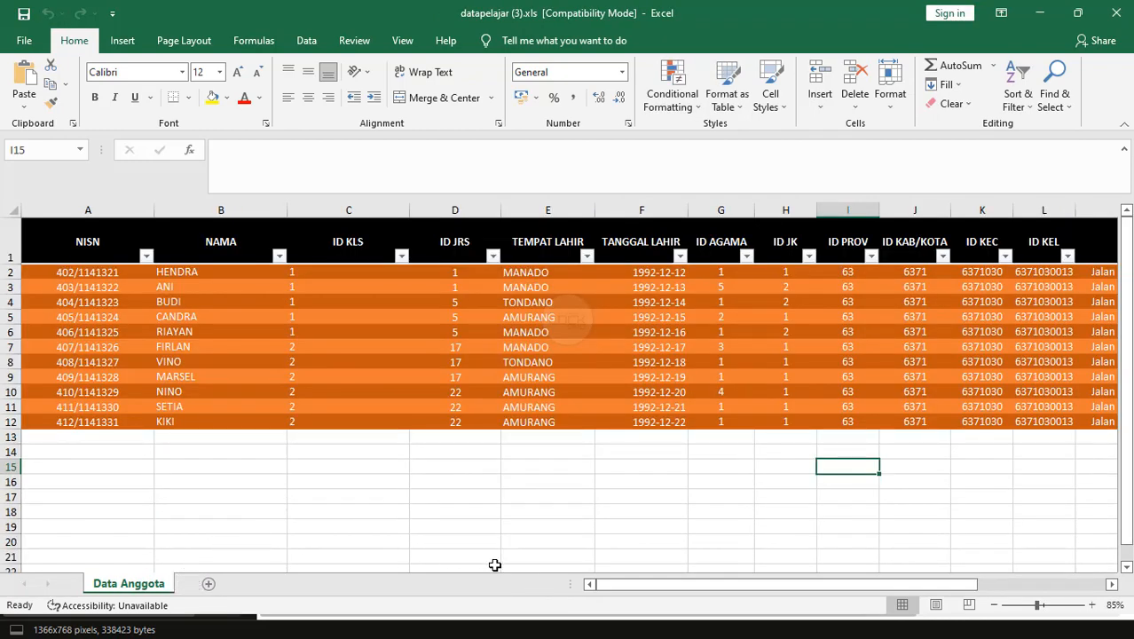
{"action": "left_click_drag", "start_coordinate": [627, 584], "coordinate": [525, 620]}
Close the Mail window and bring Sublime Text forward, out of full-screen mode.
{"action": "key", "text": "alt+Tab"}
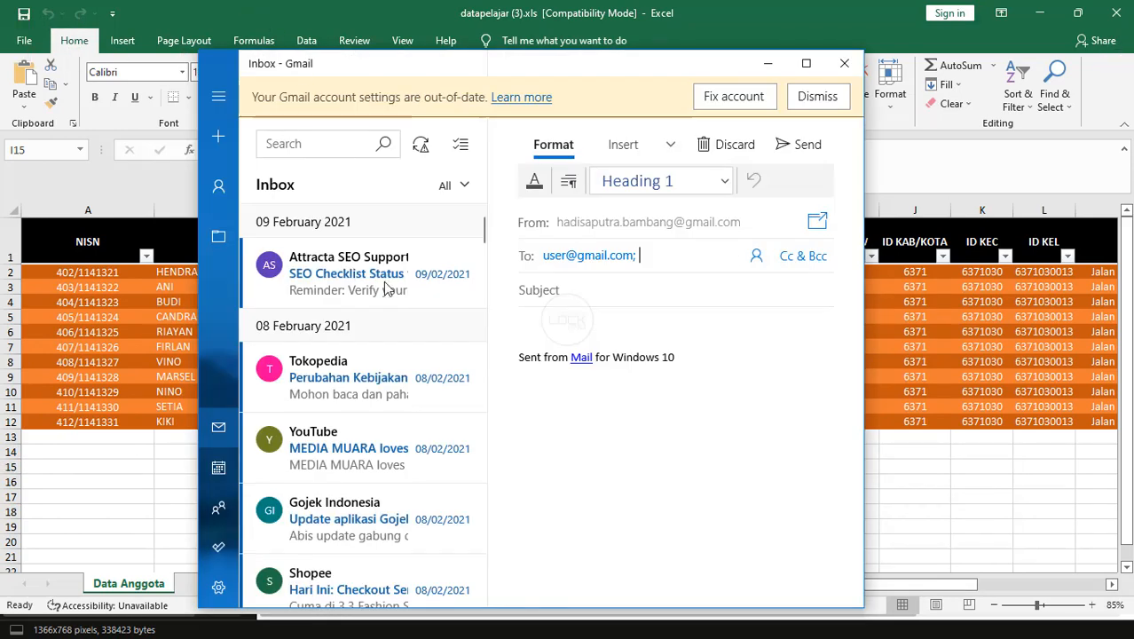
{"action": "left_click", "coordinate": [844, 63]}
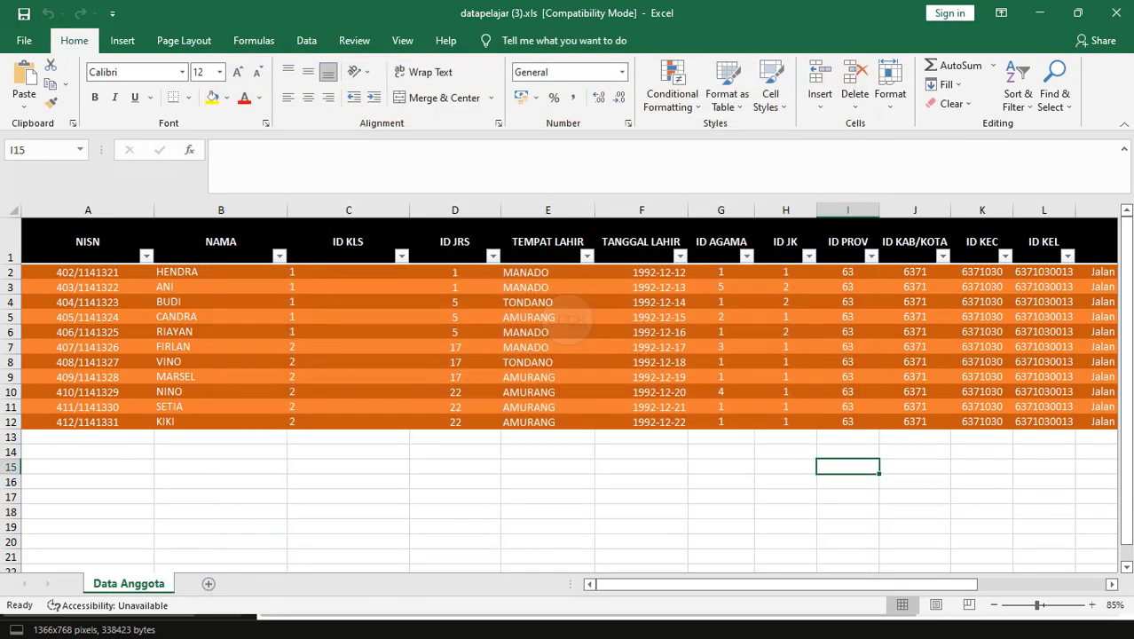
{"action": "key", "text": "alt+Tab"}
{"action": "key", "text": "alt+Tab"}
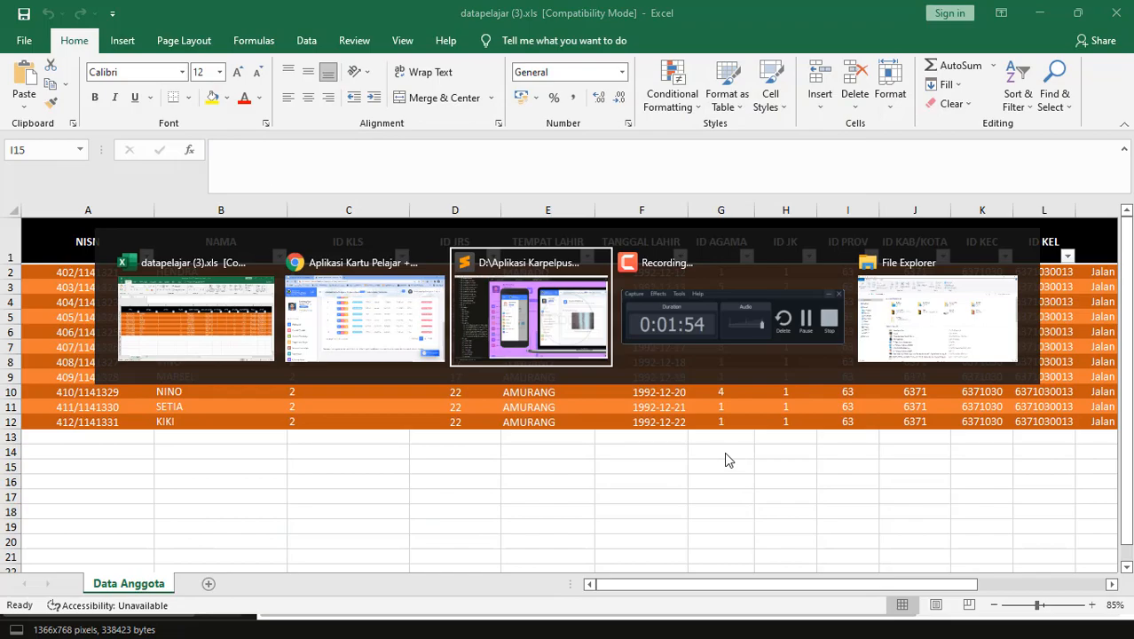
{"action": "key", "text": "super"}
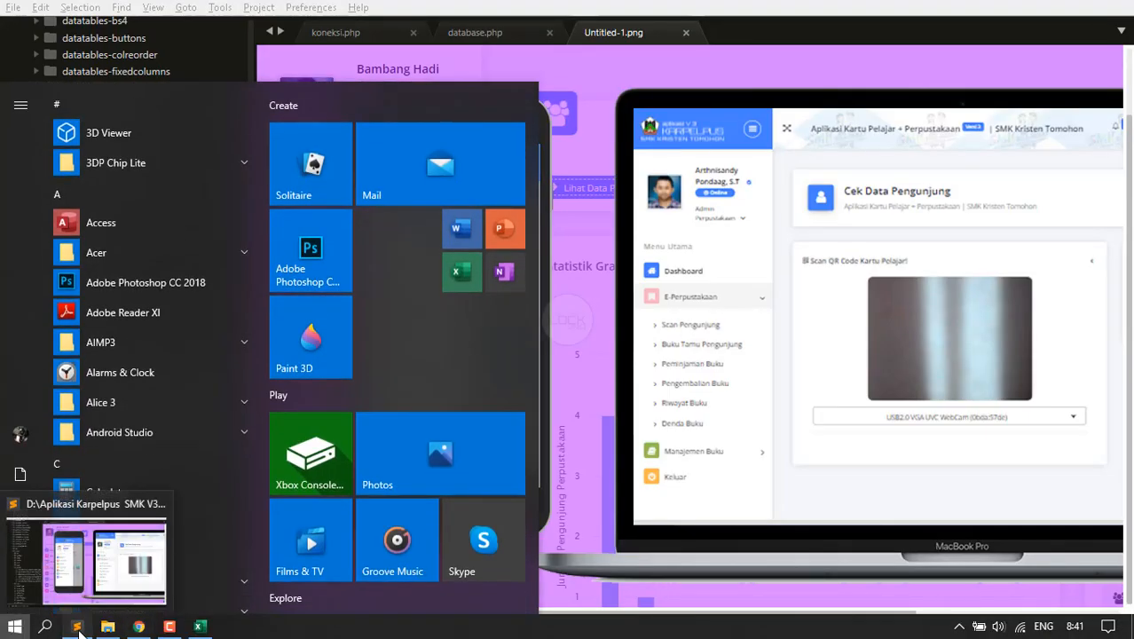
{"action": "left_click", "coordinate": [78, 627]}
{"action": "key", "text": "F11"}
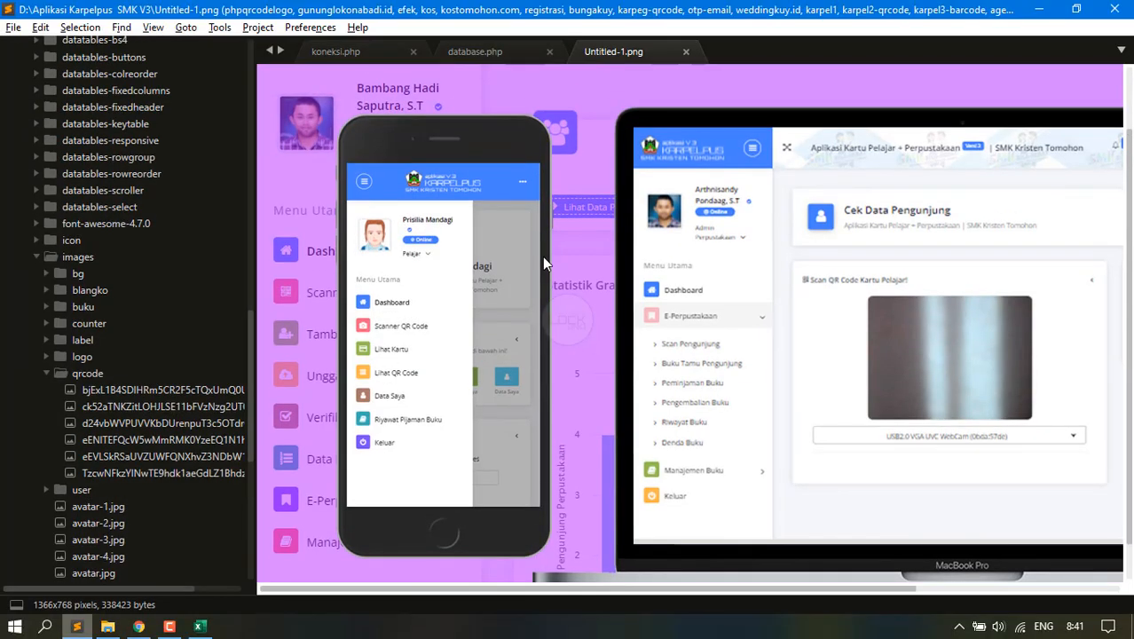
Open the karpelpus users table in the phpMyAdmin browser tab.
{"action": "left_click", "coordinate": [107, 627]}
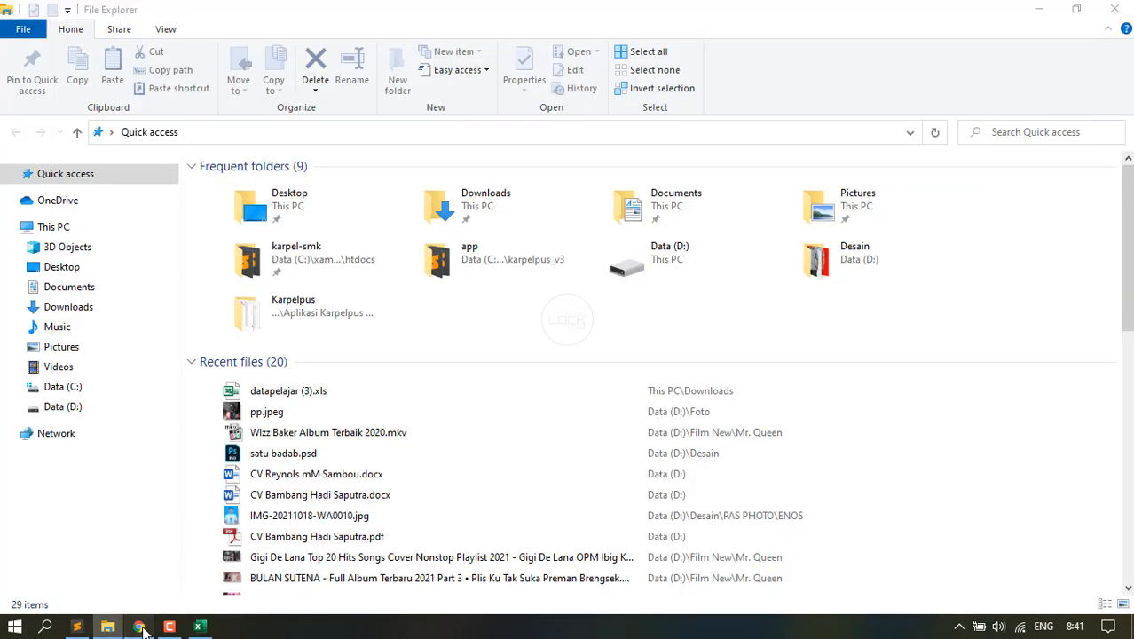
{"action": "left_click", "coordinate": [138, 628]}
{"action": "left_click", "coordinate": [177, 11]}
{"action": "left_click", "coordinate": [330, 12]}
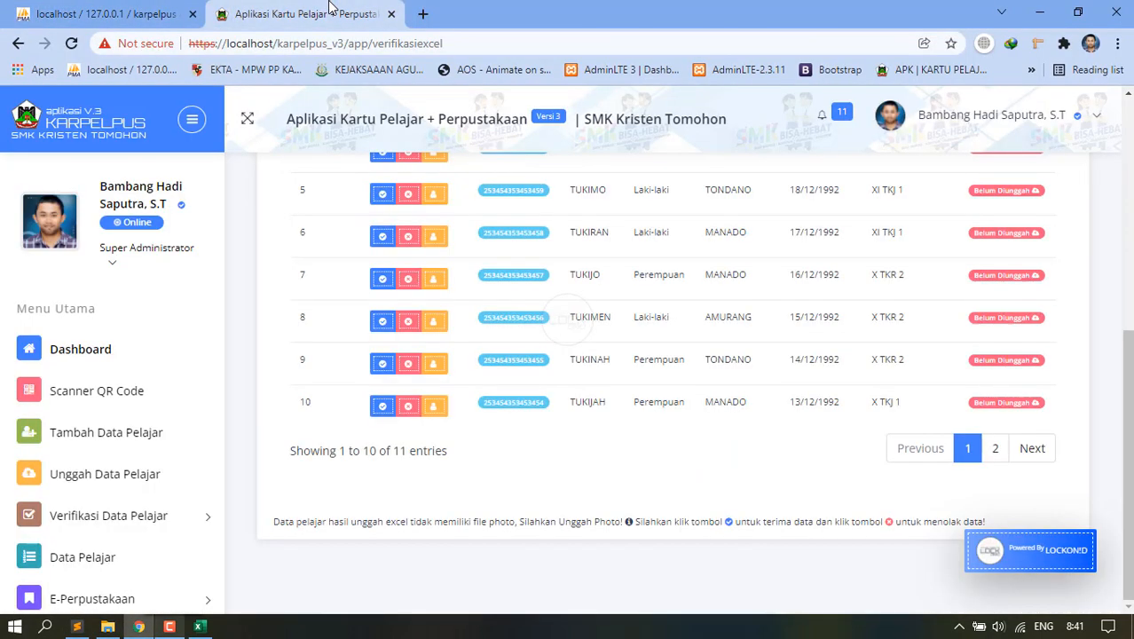
{"action": "left_click", "coordinate": [195, 7]}
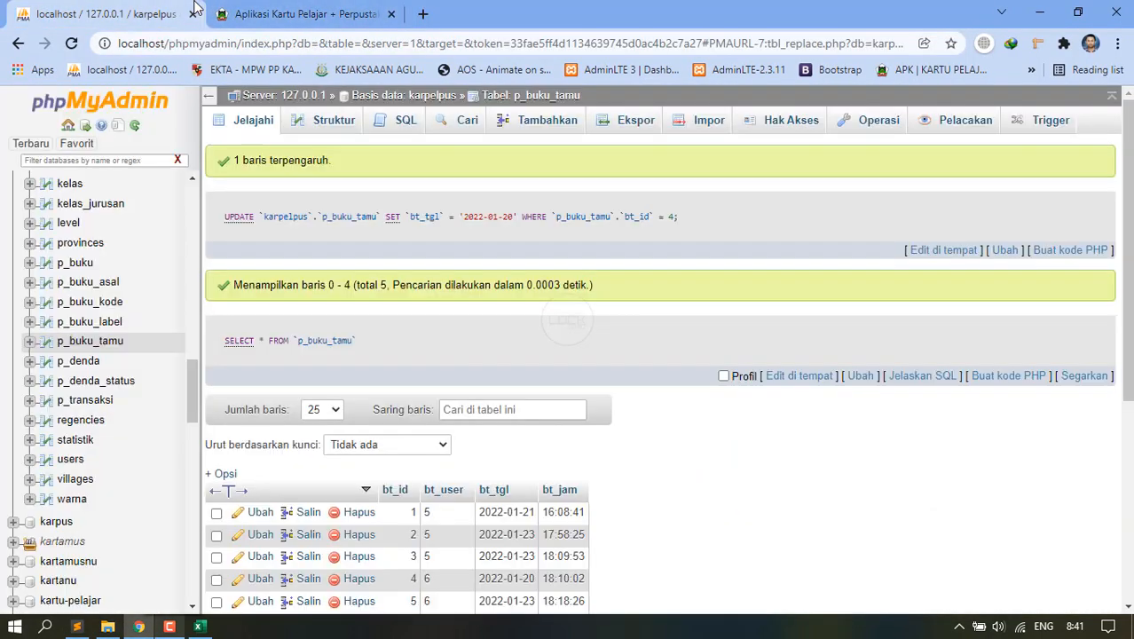
{"action": "left_click", "coordinate": [75, 461]}
Check the user rows with id_user 17 through 27 for deletion.
{"action": "scroll", "coordinate": [457, 486], "scroll_direction": "down", "scroll_amount": 15}
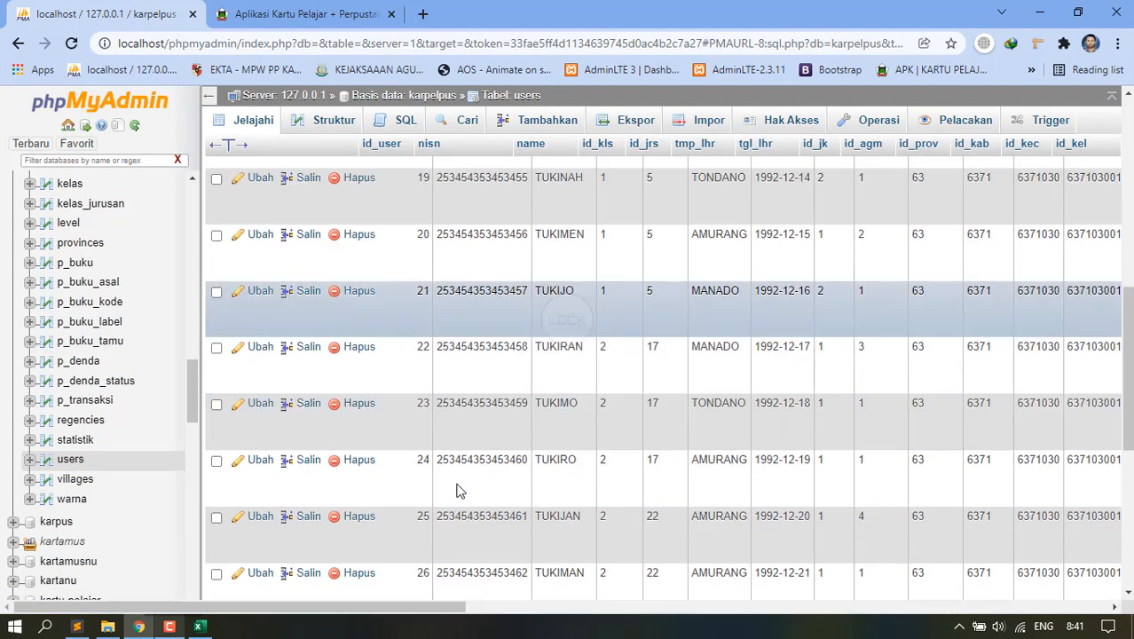
{"action": "left_click", "coordinate": [216, 391]}
{"action": "left_click", "coordinate": [217, 334]}
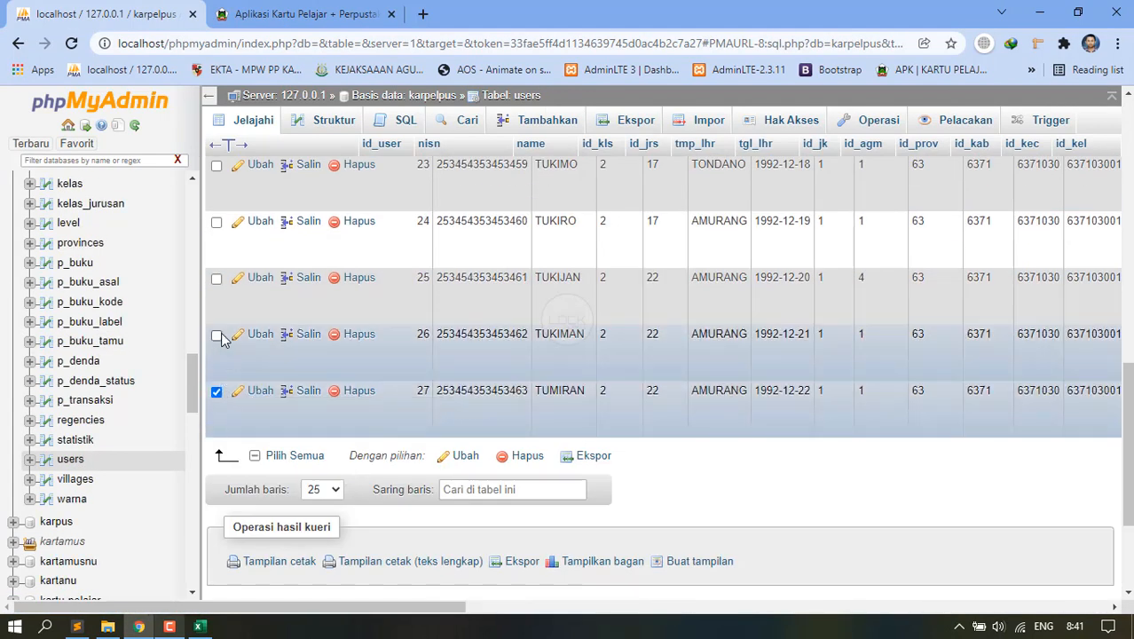
{"action": "scroll", "coordinate": [223, 337], "scroll_direction": "up", "scroll_amount": 1}
{"action": "left_click", "coordinate": [222, 337]}
{"action": "scroll", "coordinate": [222, 337], "scroll_direction": "up", "scroll_amount": 3}
{"action": "left_click", "coordinate": [218, 382]}
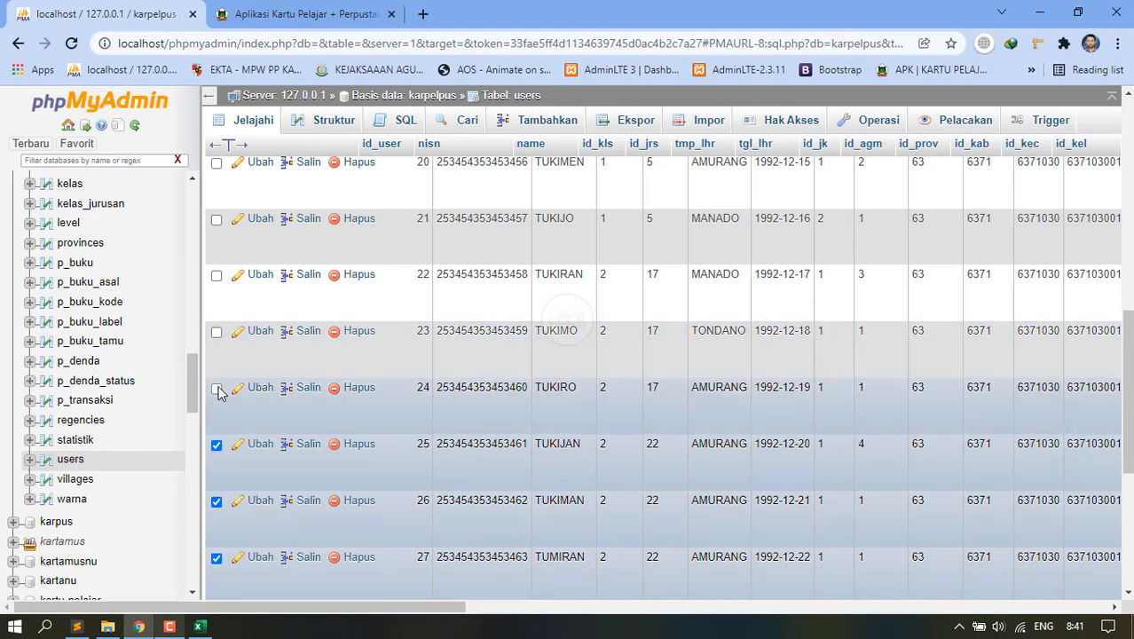
{"action": "scroll", "coordinate": [220, 346], "scroll_direction": "up", "scroll_amount": 2}
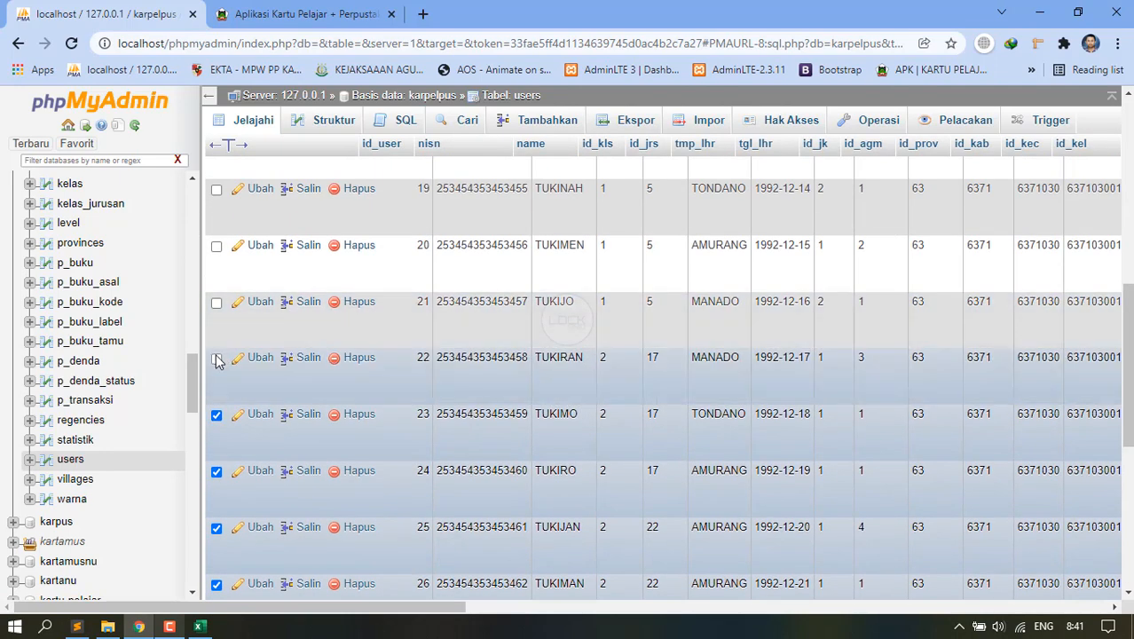
{"action": "left_click", "coordinate": [216, 359]}
{"action": "left_click", "coordinate": [217, 303]}
{"action": "scroll", "coordinate": [218, 306], "scroll_direction": "up", "scroll_amount": 2}
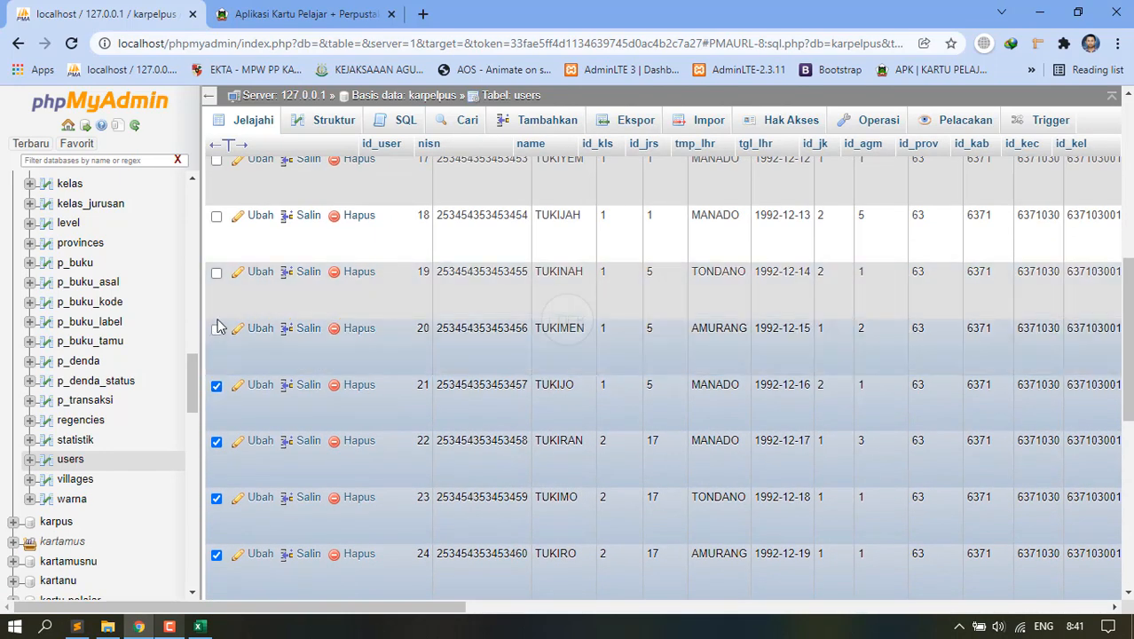
{"action": "left_click", "coordinate": [218, 327]}
{"action": "scroll", "coordinate": [225, 266], "scroll_direction": "up", "scroll_amount": 2}
{"action": "left_click", "coordinate": [217, 299]}
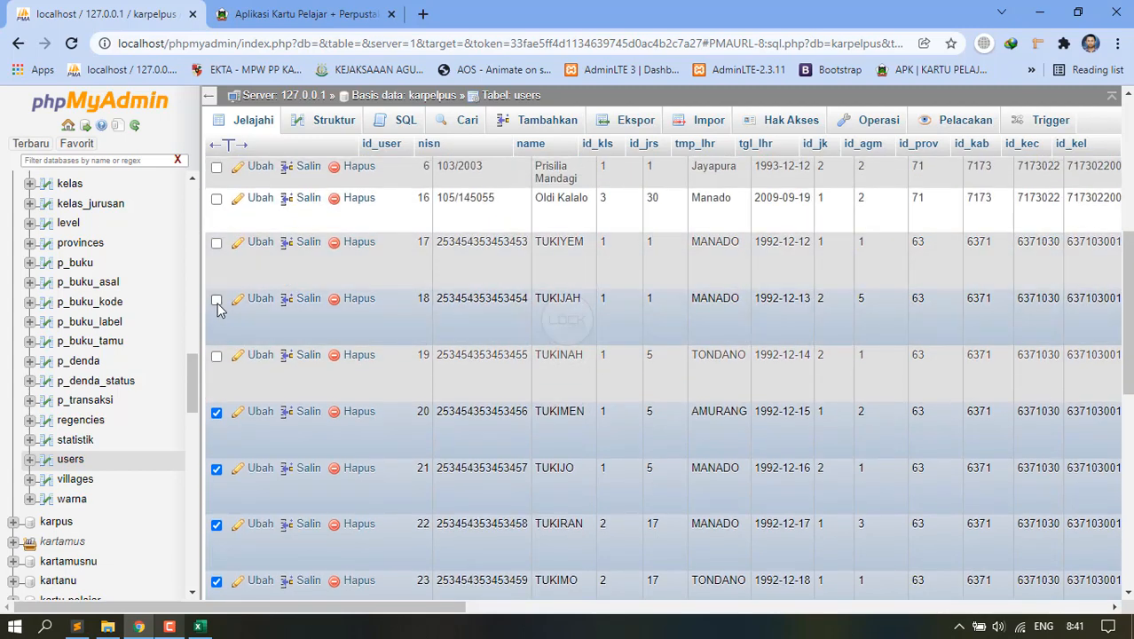
{"action": "left_click", "coordinate": [216, 245]}
{"action": "left_click", "coordinate": [216, 356]}
{"action": "scroll", "coordinate": [382, 379], "scroll_direction": "down", "scroll_amount": 8}
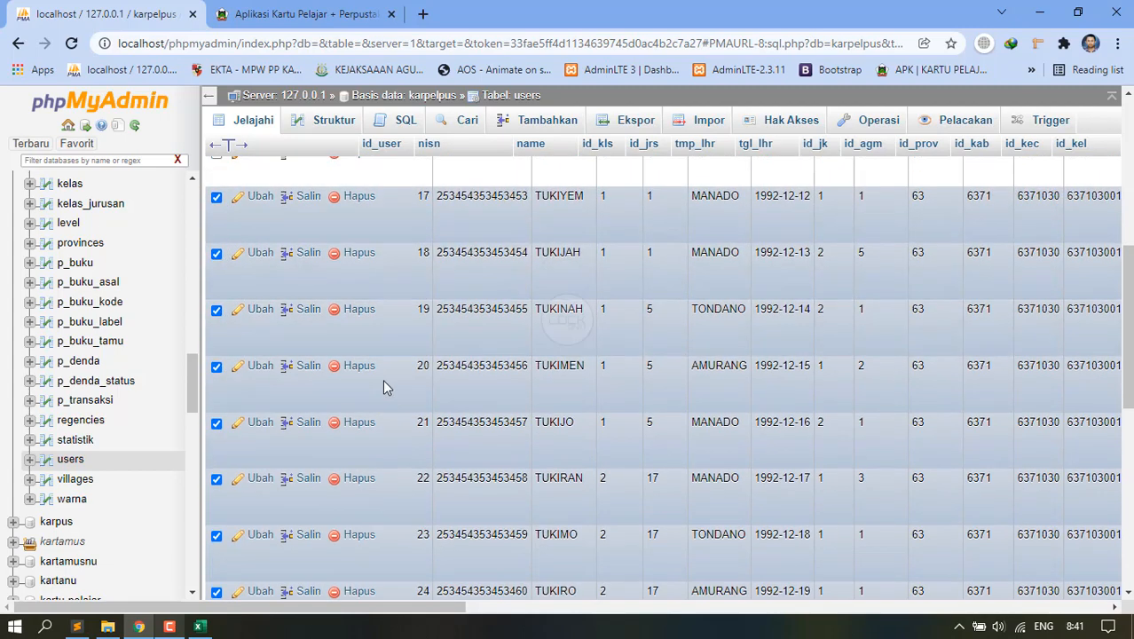
Delete the checked users with 'Ya' confirmation and return to the Karpelpus verification page.
{"action": "left_click", "coordinate": [529, 269]}
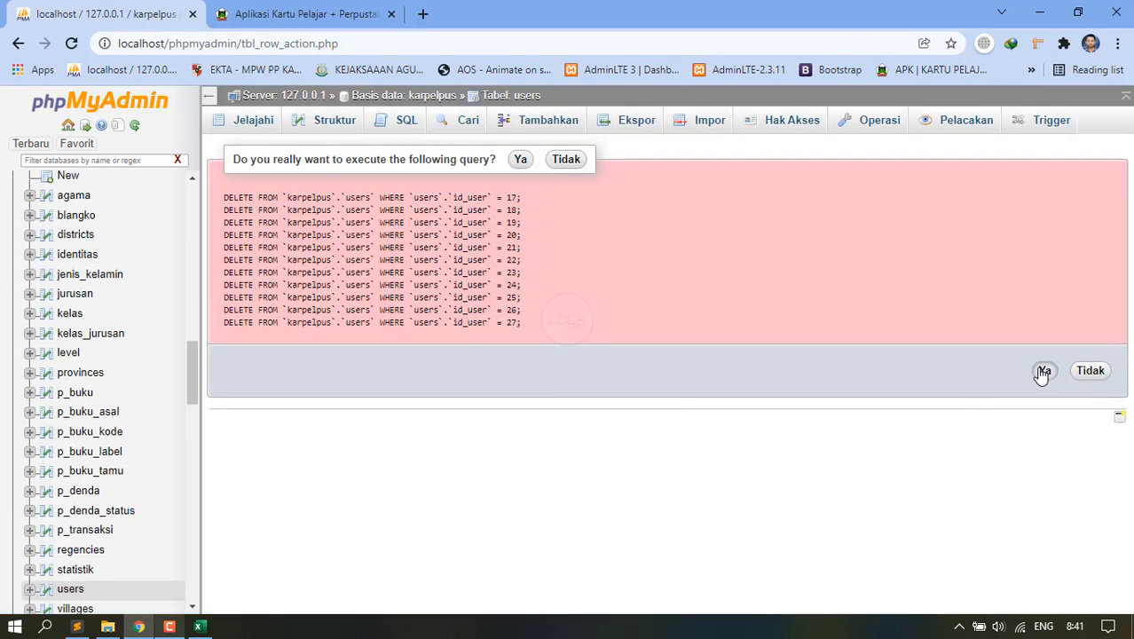
{"action": "left_click", "coordinate": [1044, 370]}
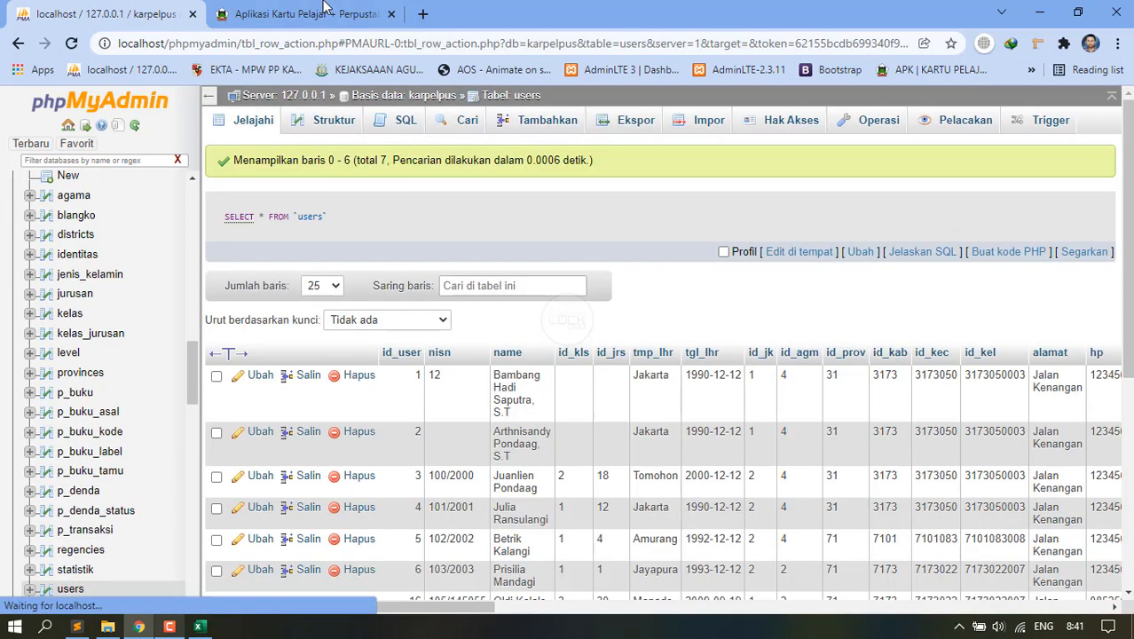
{"action": "left_click", "coordinate": [322, 5]}
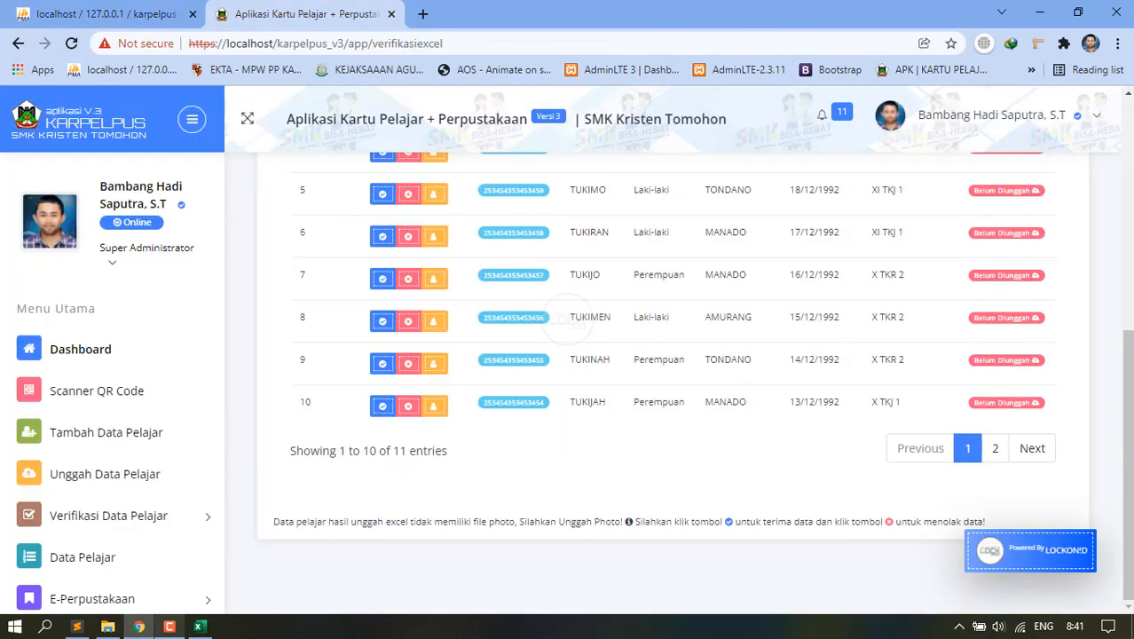
Save the student workbook via F12 as datapelajarfix.xls on the Data (D:) drive.
{"action": "left_click", "coordinate": [200, 627]}
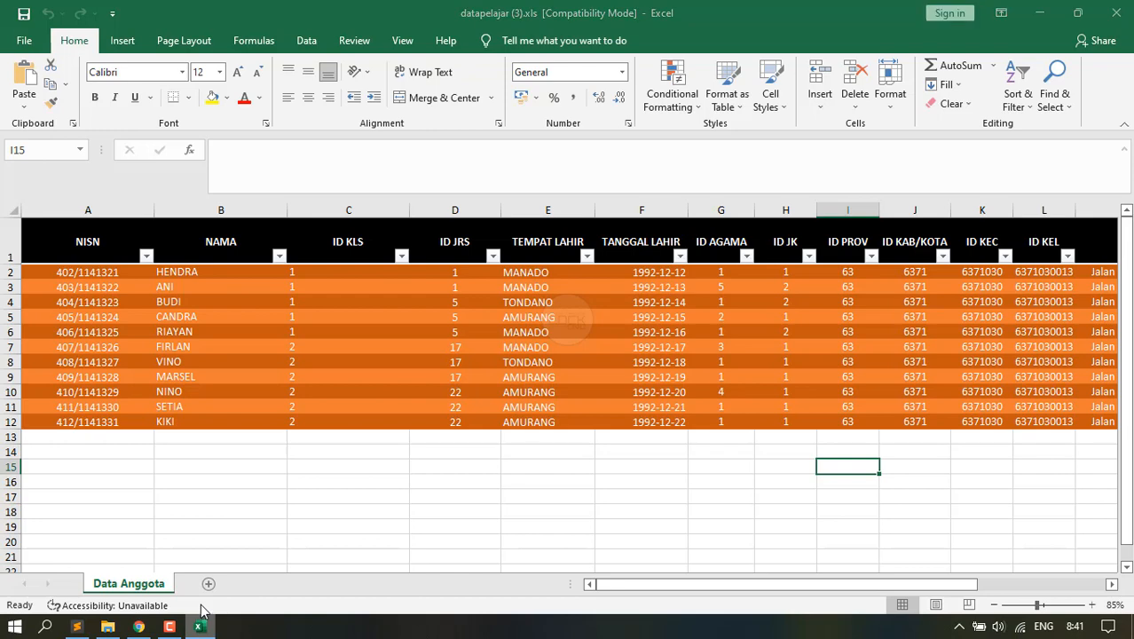
{"action": "key", "text": "F12"}
{"action": "left_click", "coordinate": [69, 217]}
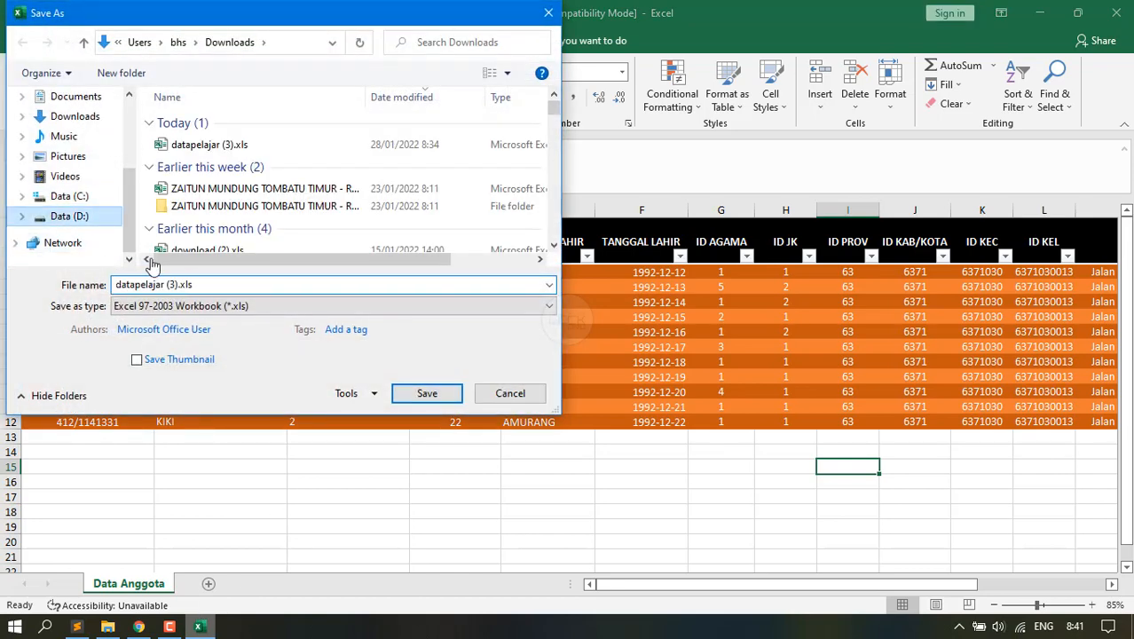
{"action": "left_click", "coordinate": [166, 283]}
{"action": "type", "text": "datape"}
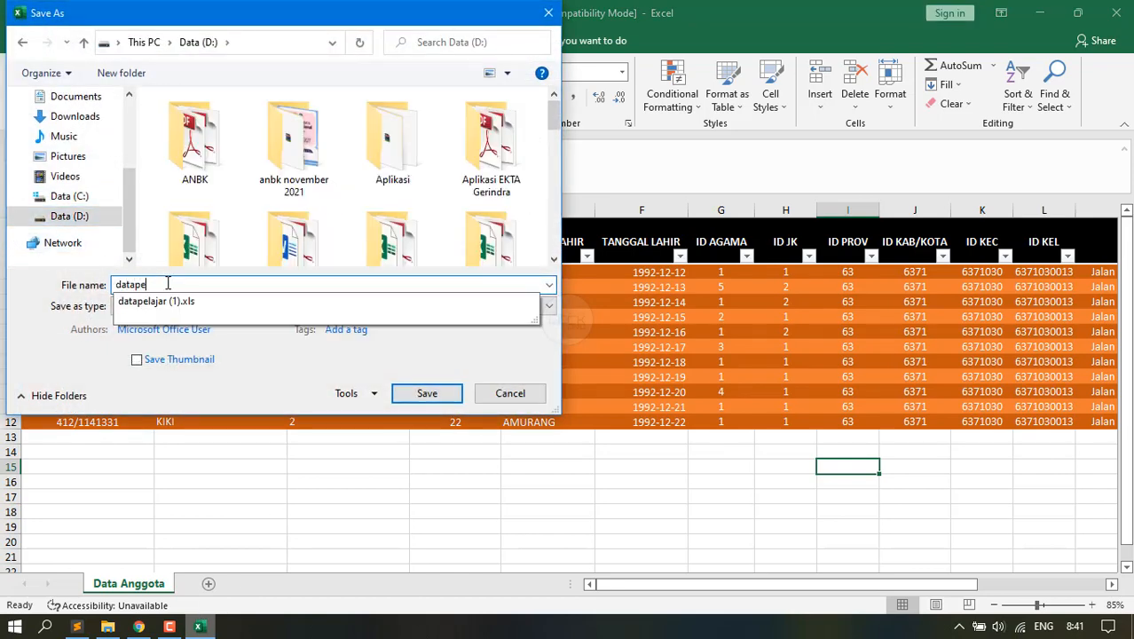
{"action": "type", "text": "lajarfx.xls"}
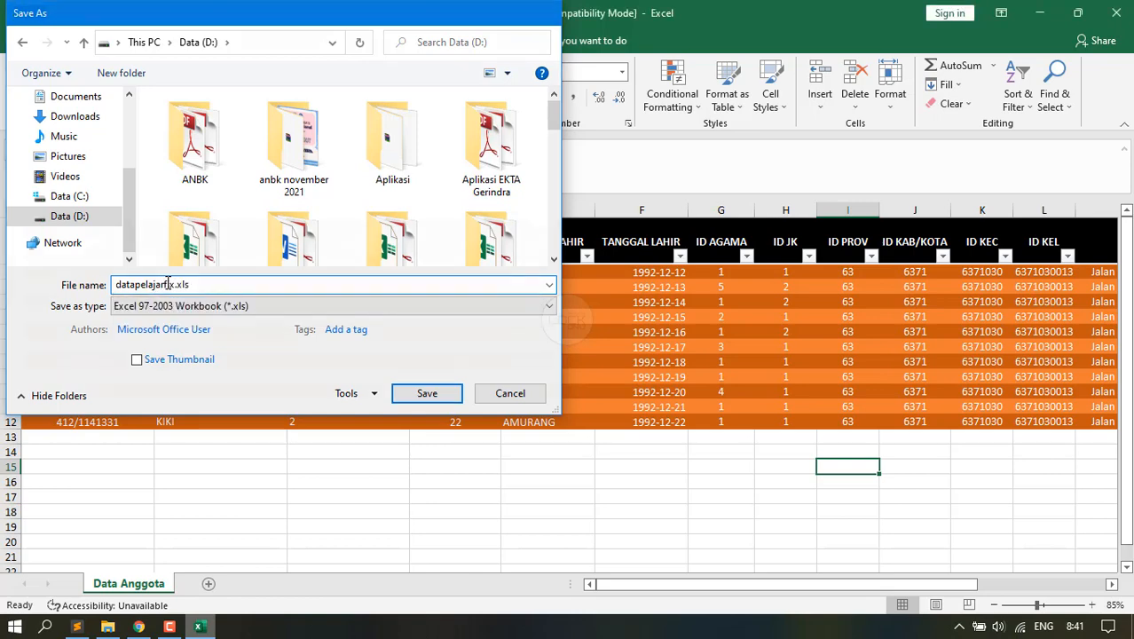
{"action": "key", "text": "Return"}
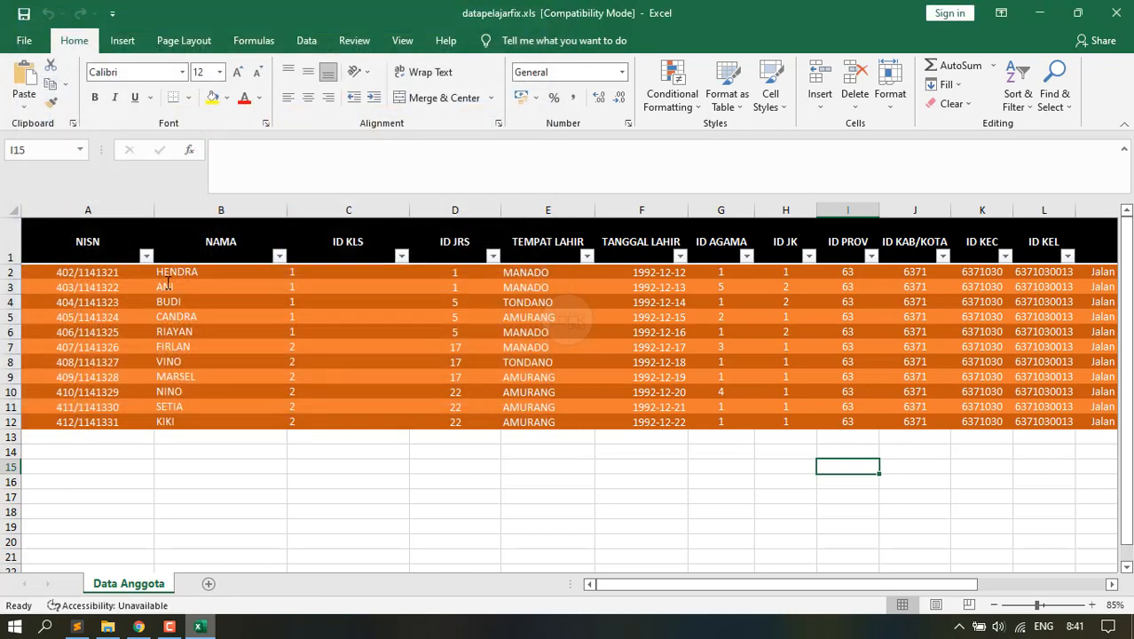
{"action": "left_click", "coordinate": [139, 626]}
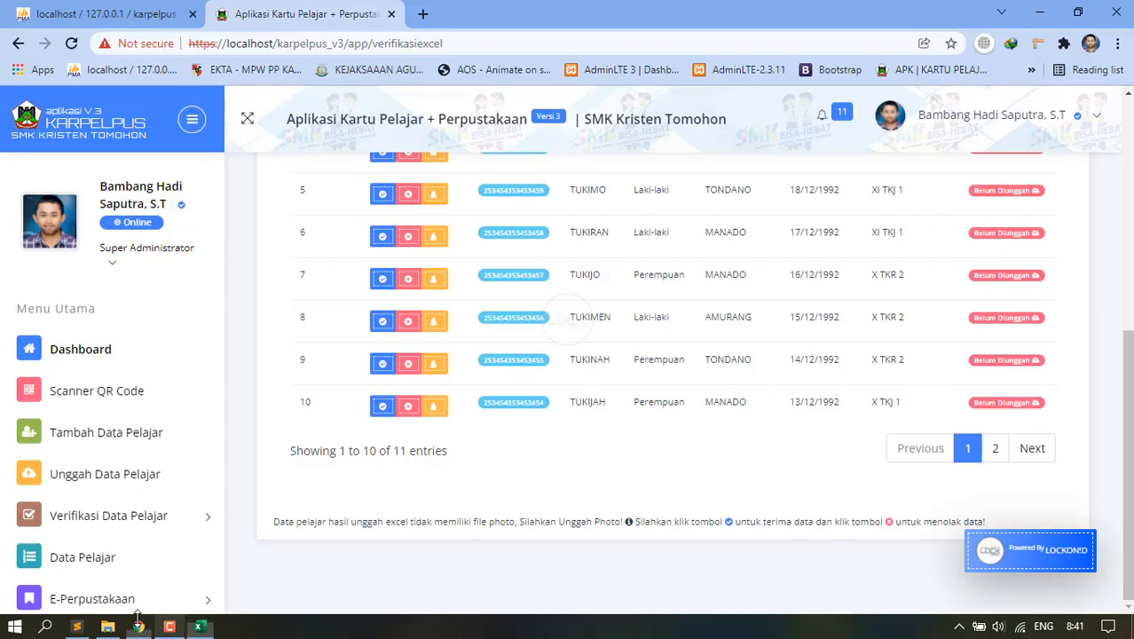
Upload D:\datapelajarfix.xls through the Unggah Data Pelajar page.
{"action": "left_click", "coordinate": [142, 626]}
{"action": "left_click", "coordinate": [139, 626]}
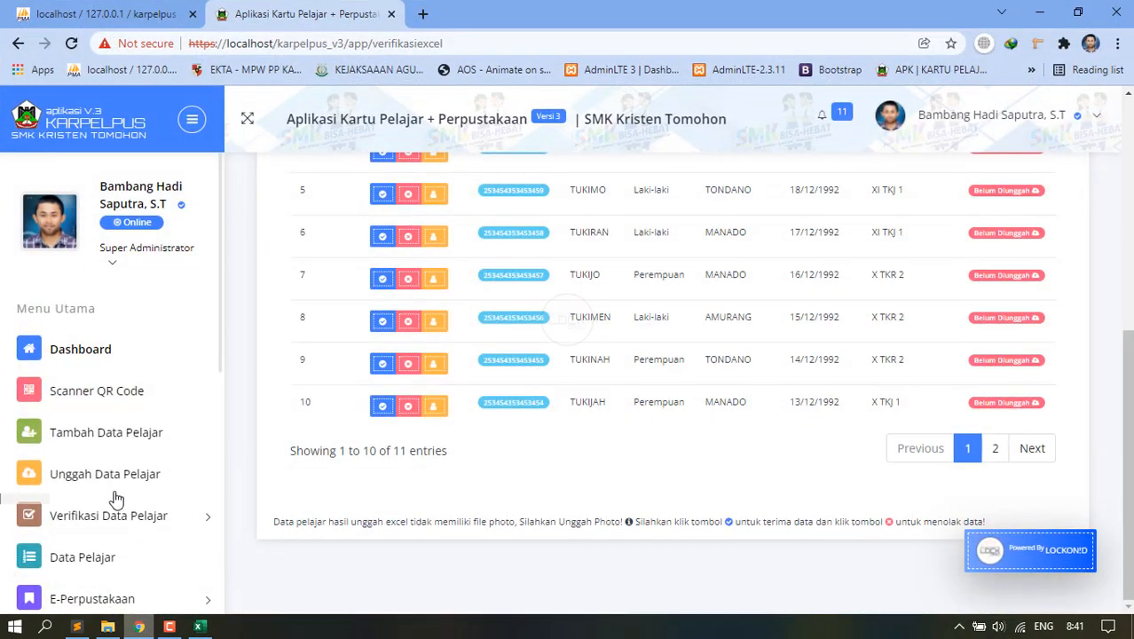
{"action": "left_click", "coordinate": [104, 479]}
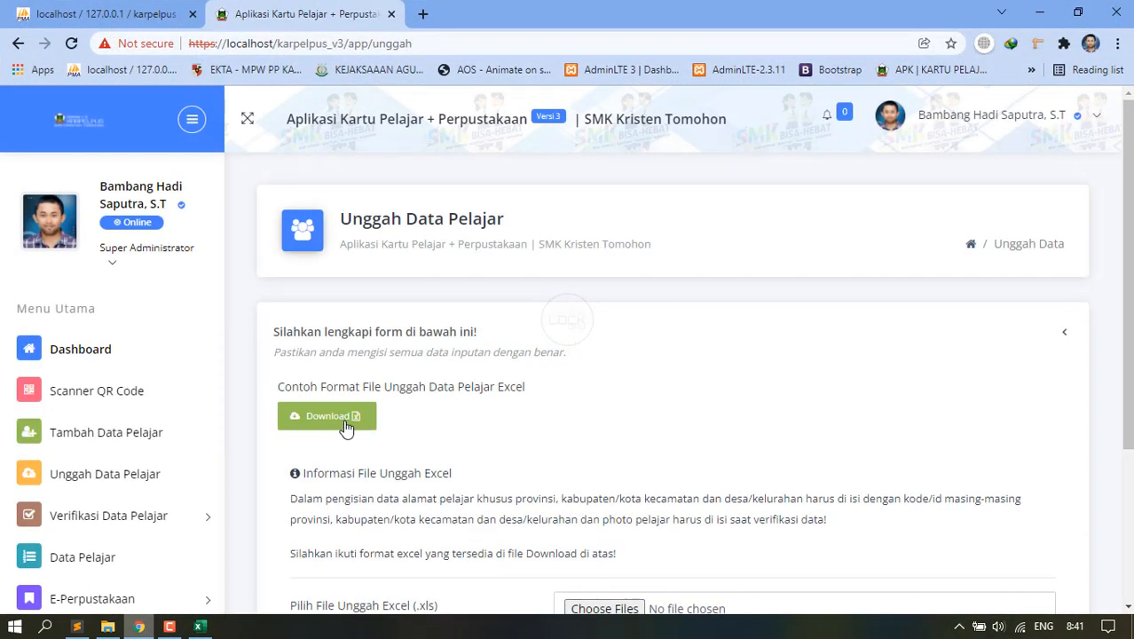
{"action": "scroll", "coordinate": [344, 425], "scroll_direction": "down", "scroll_amount": 3}
{"action": "left_click", "coordinate": [575, 384]}
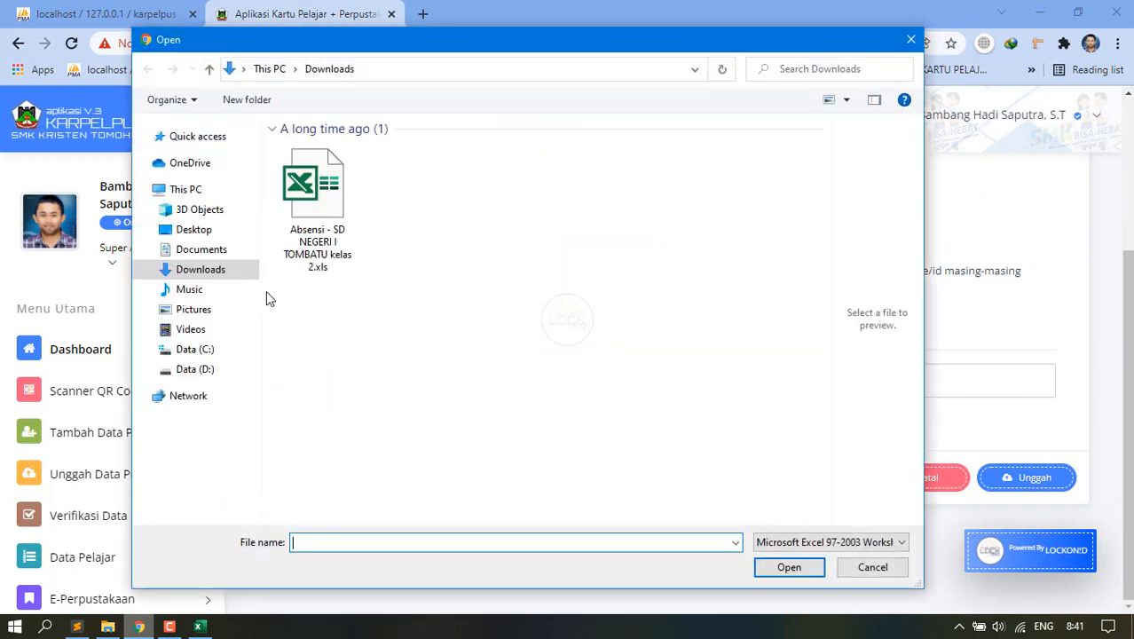
{"action": "left_click", "coordinate": [200, 351]}
{"action": "left_click", "coordinate": [204, 368]}
{"action": "scroll", "coordinate": [411, 387], "scroll_direction": "down", "scroll_amount": 3}
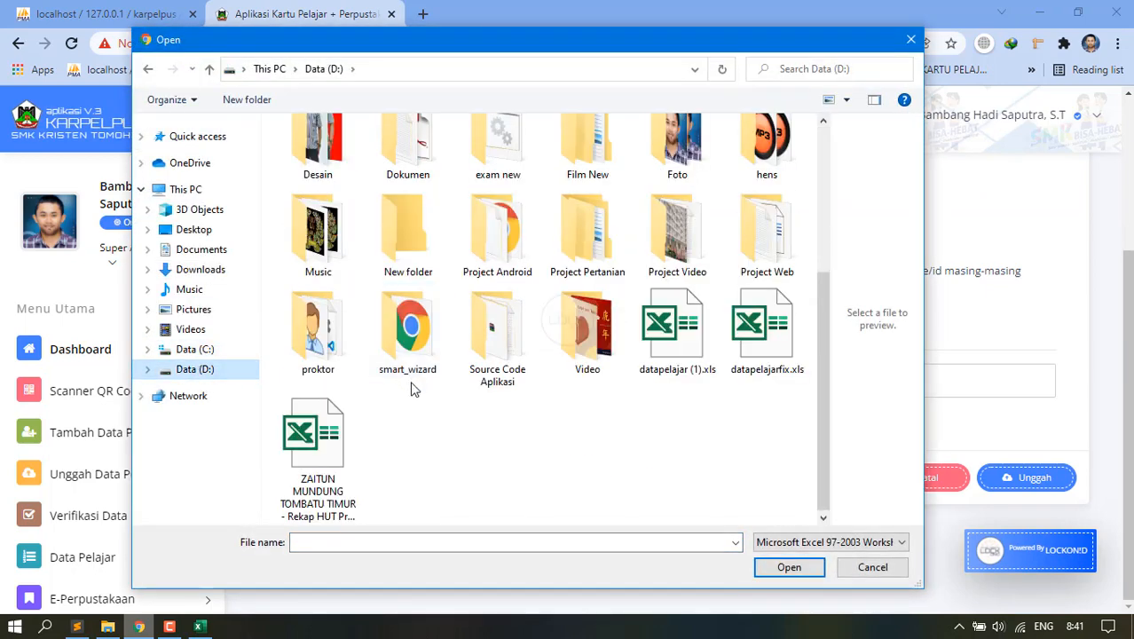
{"action": "double_click", "coordinate": [761, 336]}
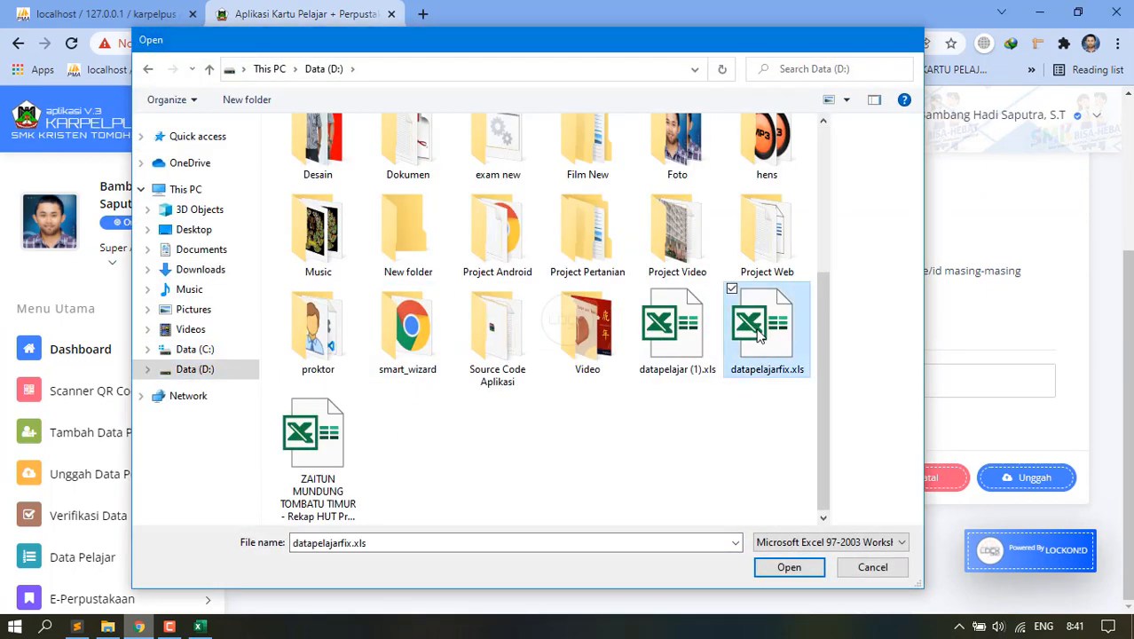
{"action": "left_click", "coordinate": [1031, 477]}
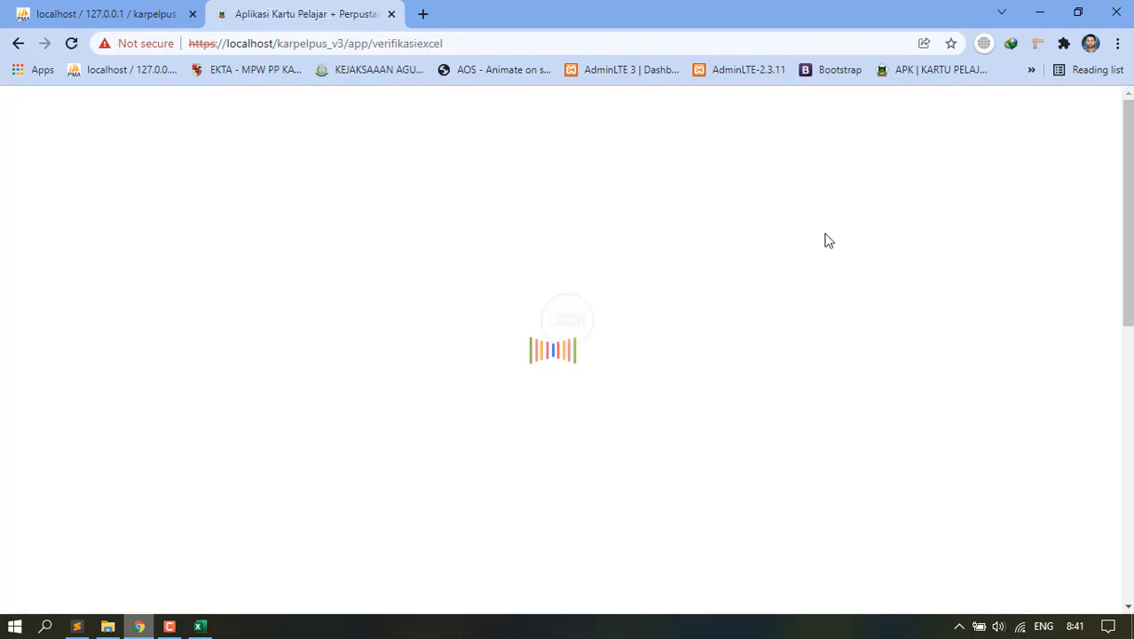
{"action": "scroll", "coordinate": [522, 432], "scroll_direction": "down", "scroll_amount": 2}
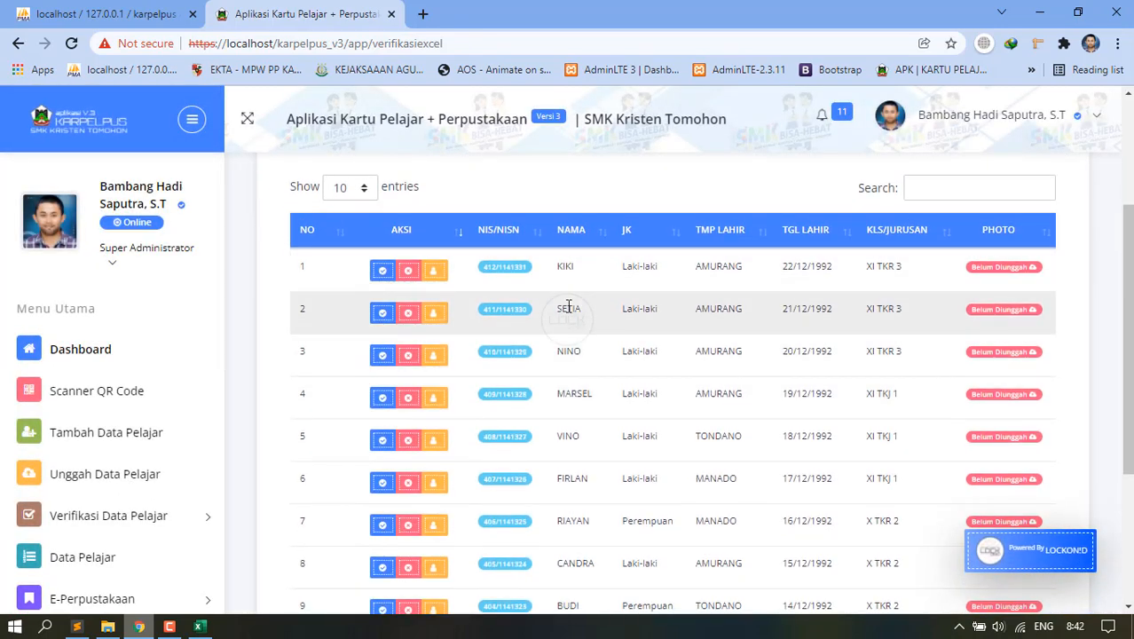
{"action": "scroll", "coordinate": [513, 429], "scroll_direction": "down", "scroll_amount": 1}
{"action": "scroll", "coordinate": [510, 438], "scroll_direction": "down", "scroll_amount": 2}
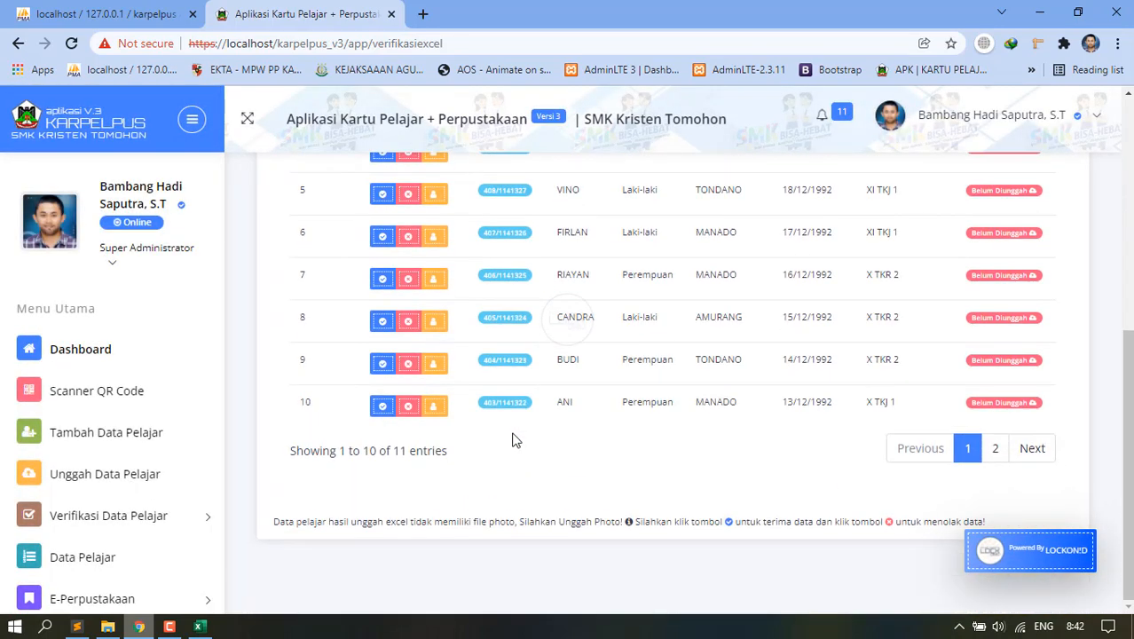
{"action": "scroll", "coordinate": [514, 436], "scroll_direction": "up", "scroll_amount": 5}
{"action": "scroll", "coordinate": [519, 434], "scroll_direction": "down", "scroll_amount": 3}
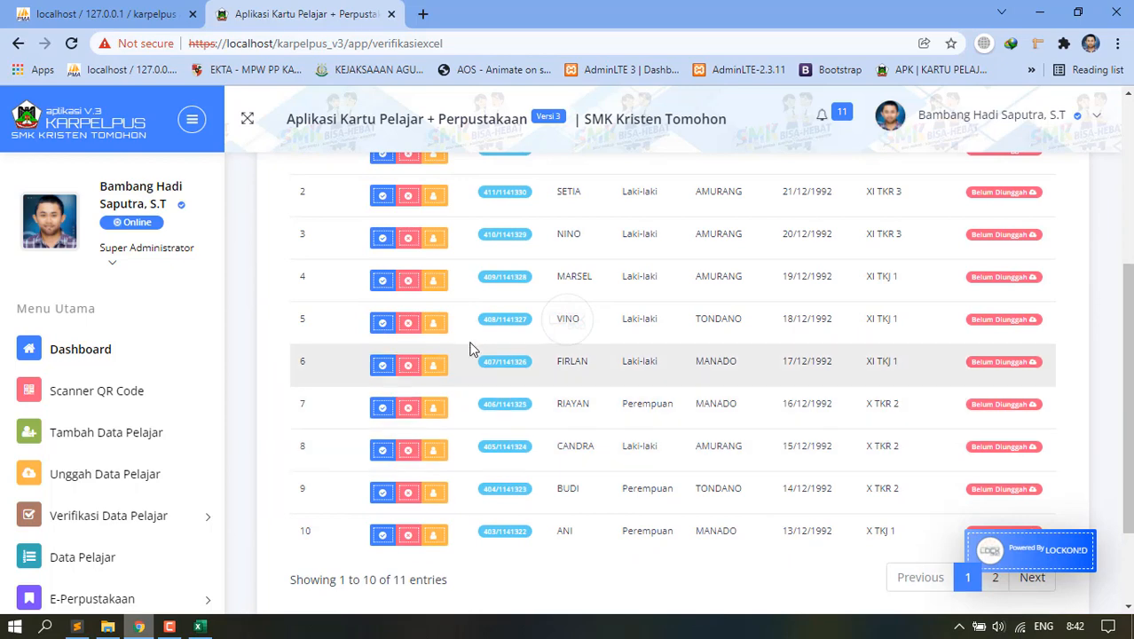
{"action": "scroll", "coordinate": [403, 284], "scroll_direction": "up", "scroll_amount": 2}
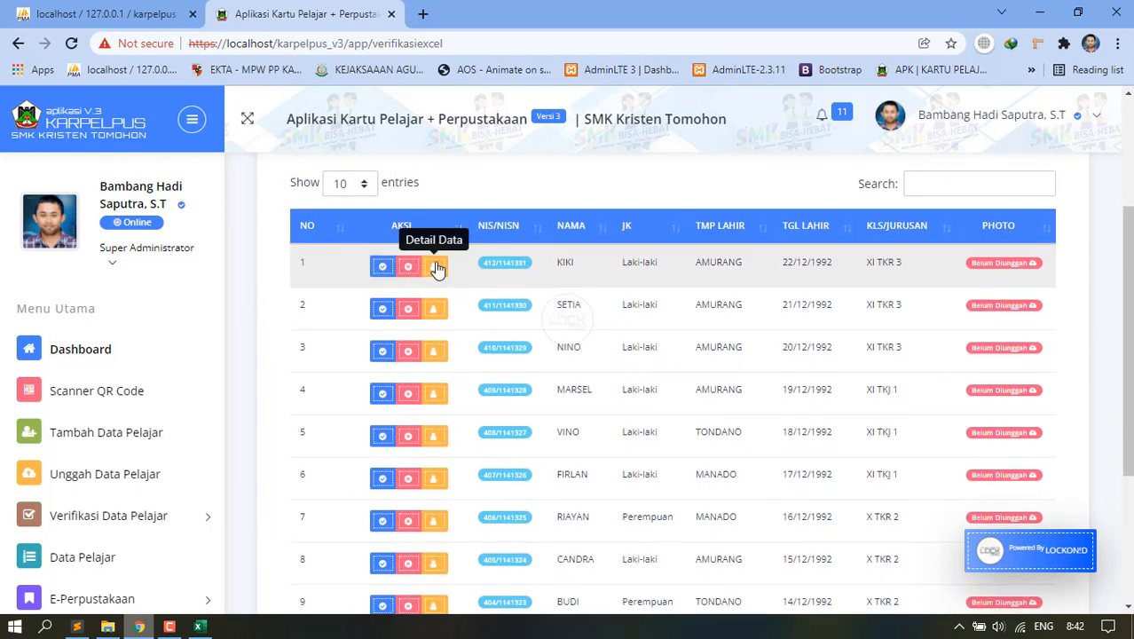
{"action": "left_click", "coordinate": [434, 268]}
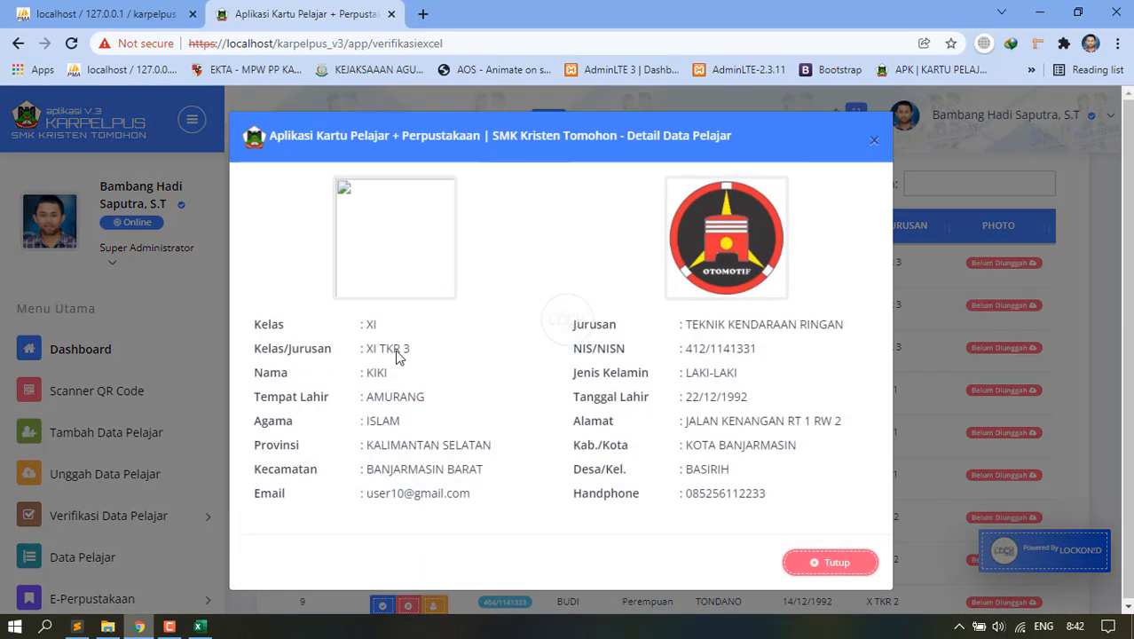
{"action": "left_click", "coordinate": [874, 144]}
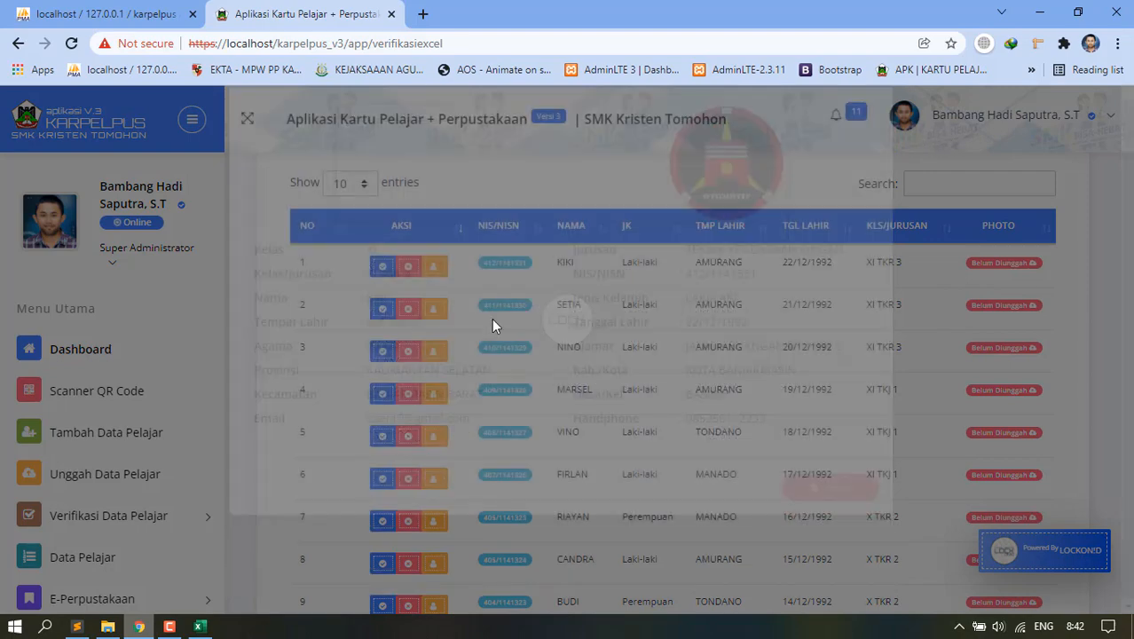
{"action": "left_click", "coordinate": [383, 269]}
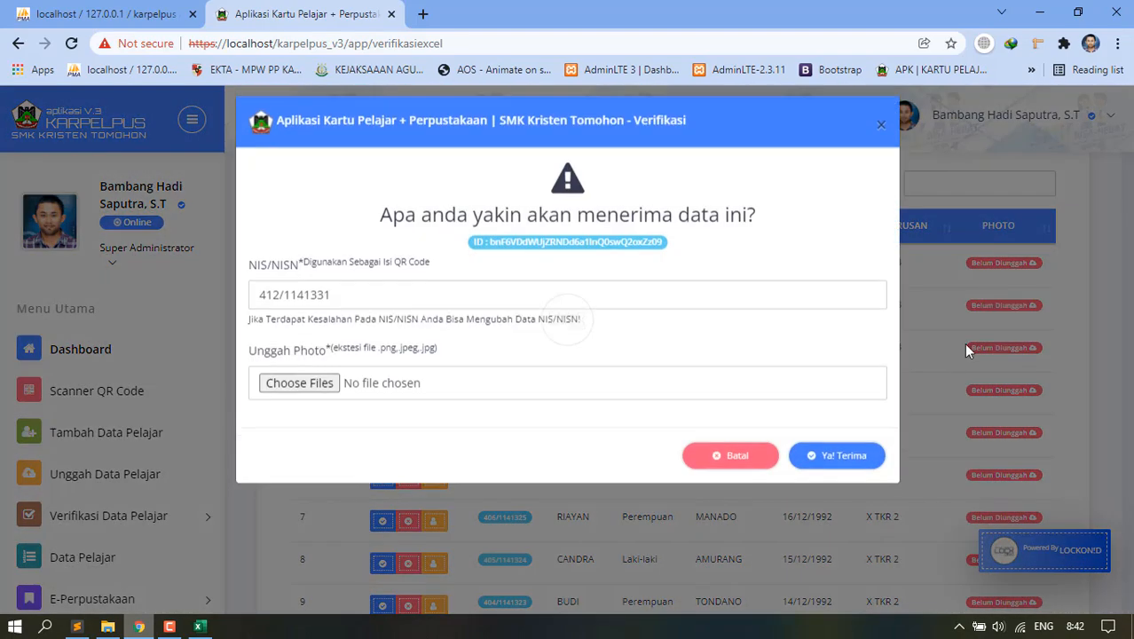
Attach D:\Foto\kk.jpg as the student photo and accept with 'Ya! Terima'.
{"action": "left_click", "coordinate": [310, 398]}
{"action": "scroll", "coordinate": [321, 337], "scroll_direction": "down", "scroll_amount": 5}
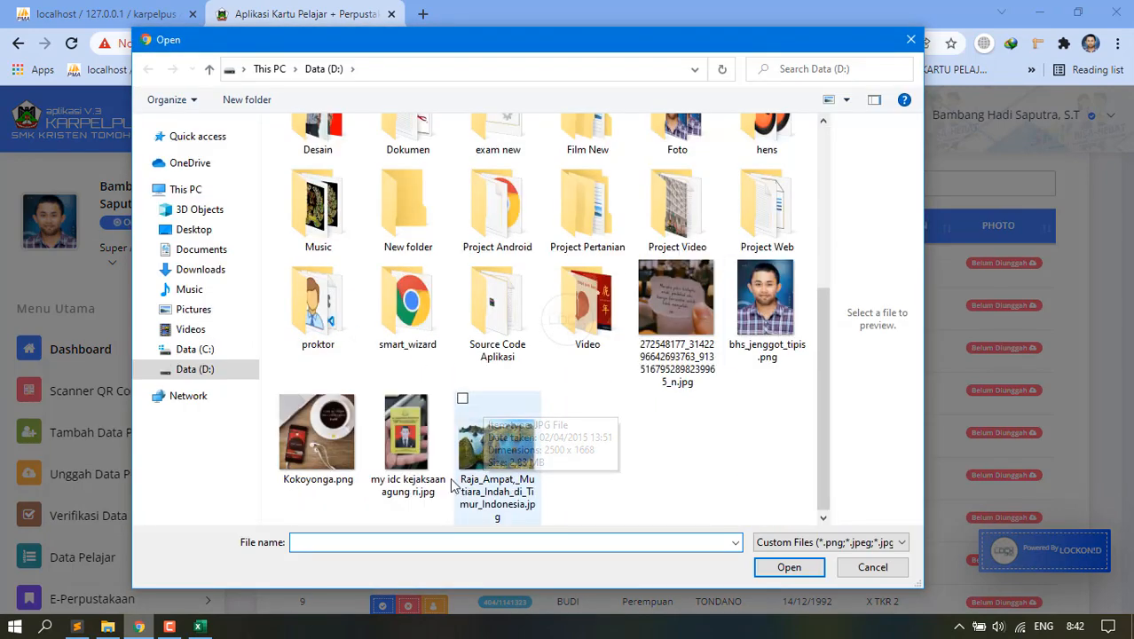
{"action": "scroll", "coordinate": [700, 332], "scroll_direction": "up", "scroll_amount": 3}
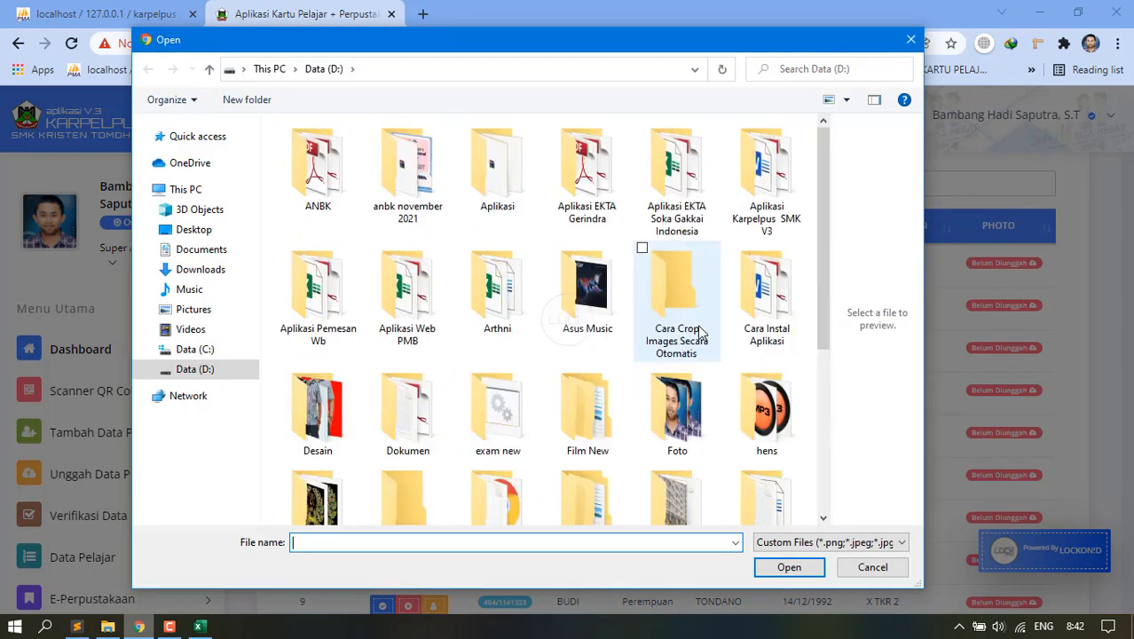
{"action": "double_click", "coordinate": [675, 441]}
{"action": "scroll", "coordinate": [585, 373], "scroll_direction": "down", "scroll_amount": 3}
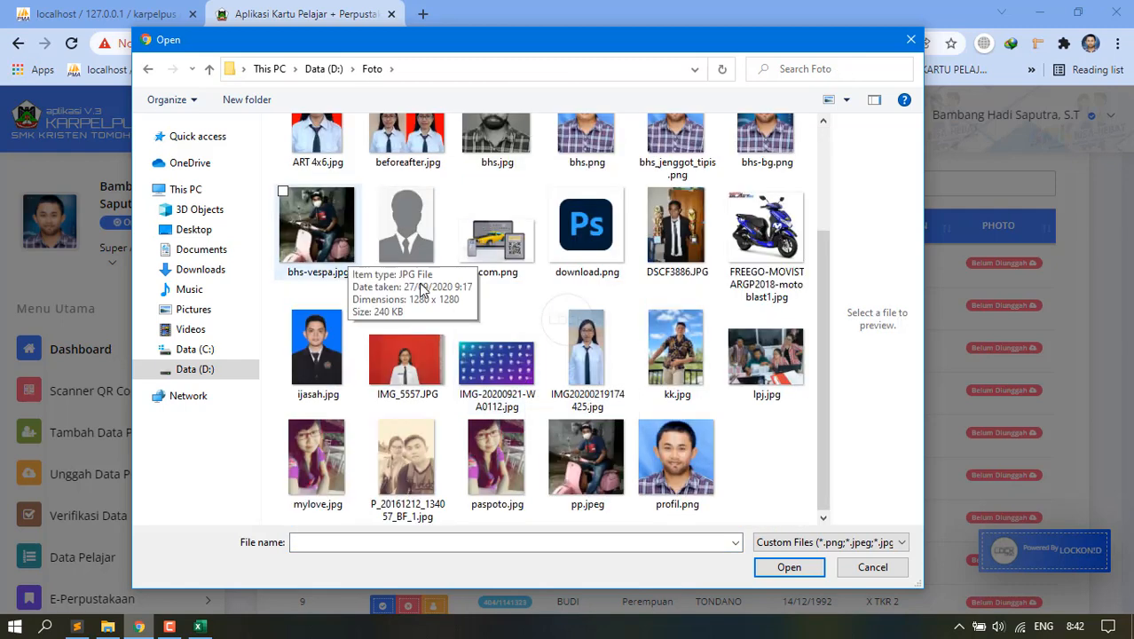
{"action": "double_click", "coordinate": [687, 360]}
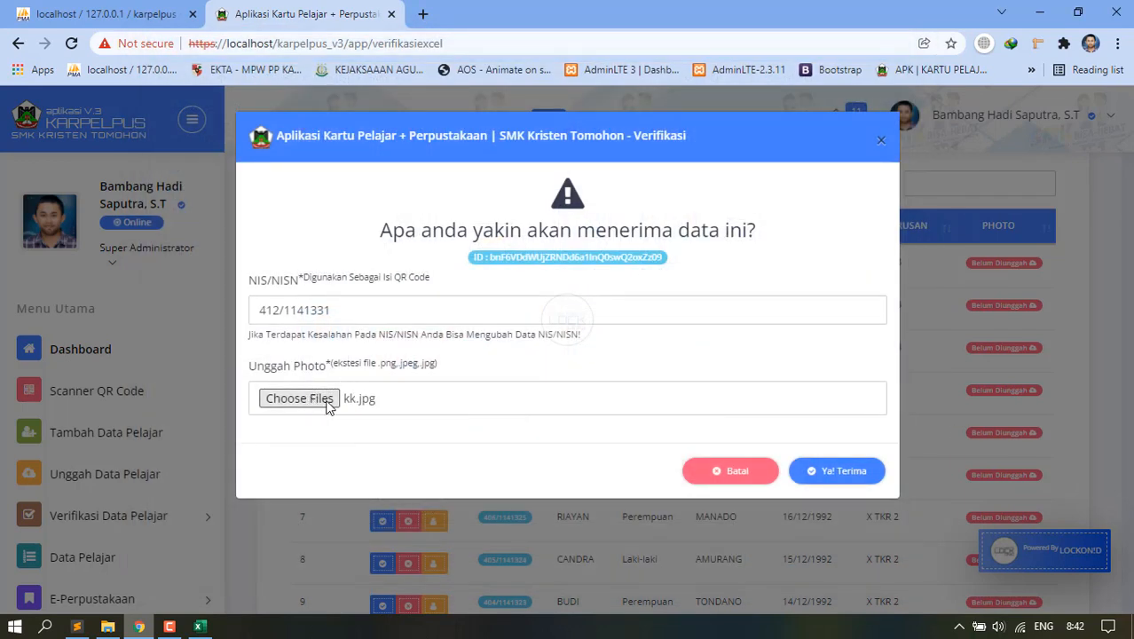
{"action": "left_click", "coordinate": [849, 479]}
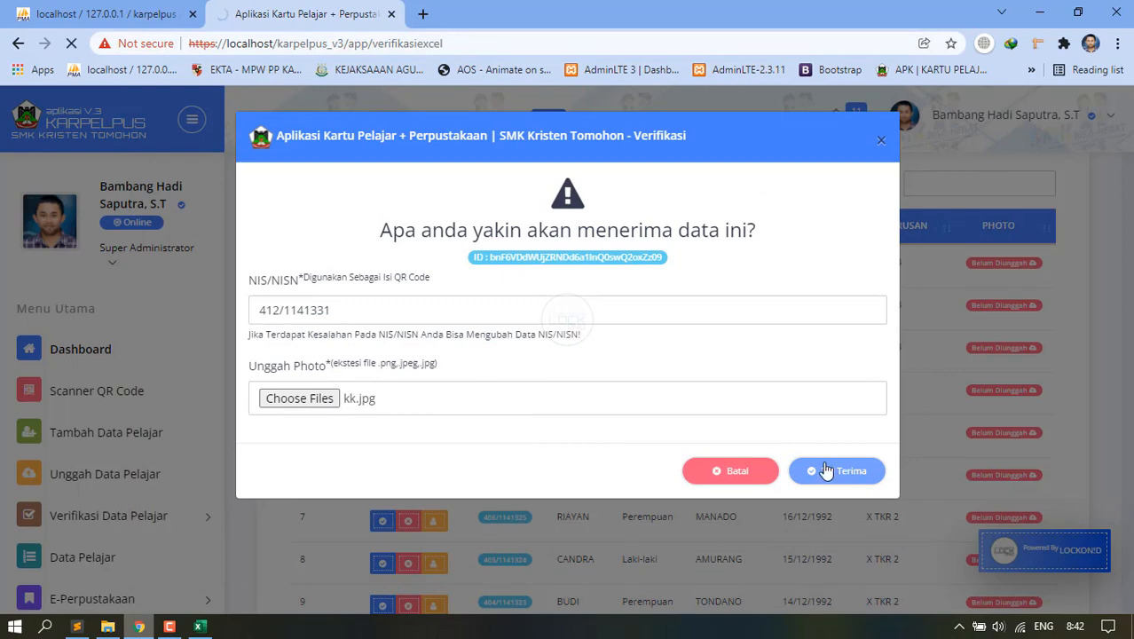
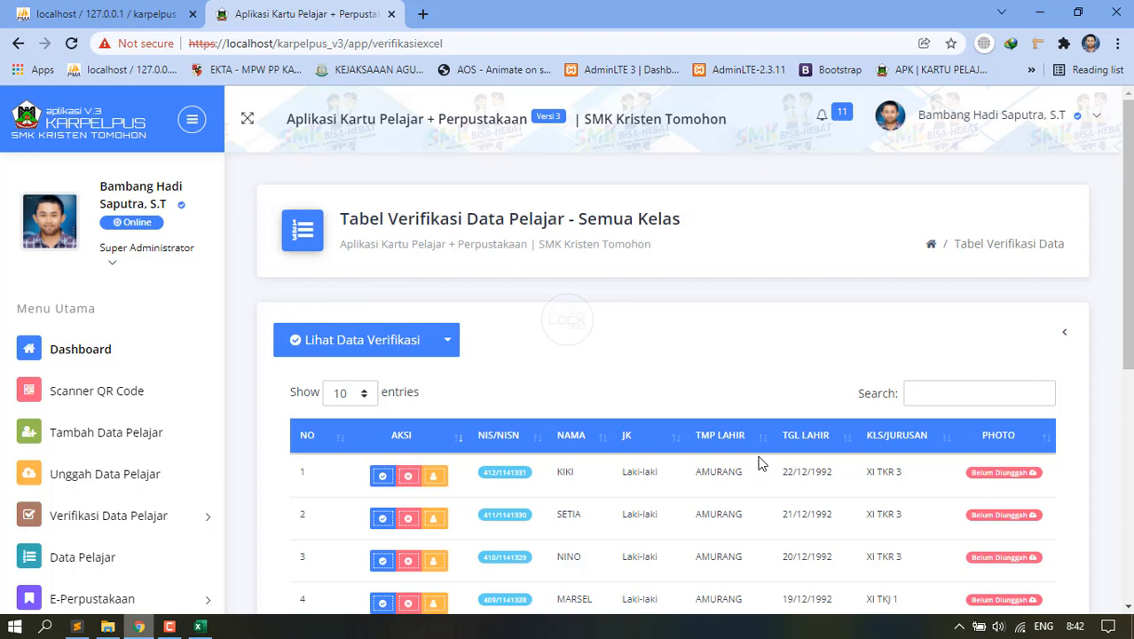
Scroll down the verification table, then switch to the localhost phpMyAdmin tab.
{"action": "scroll", "coordinate": [632, 392], "scroll_direction": "down", "scroll_amount": 4}
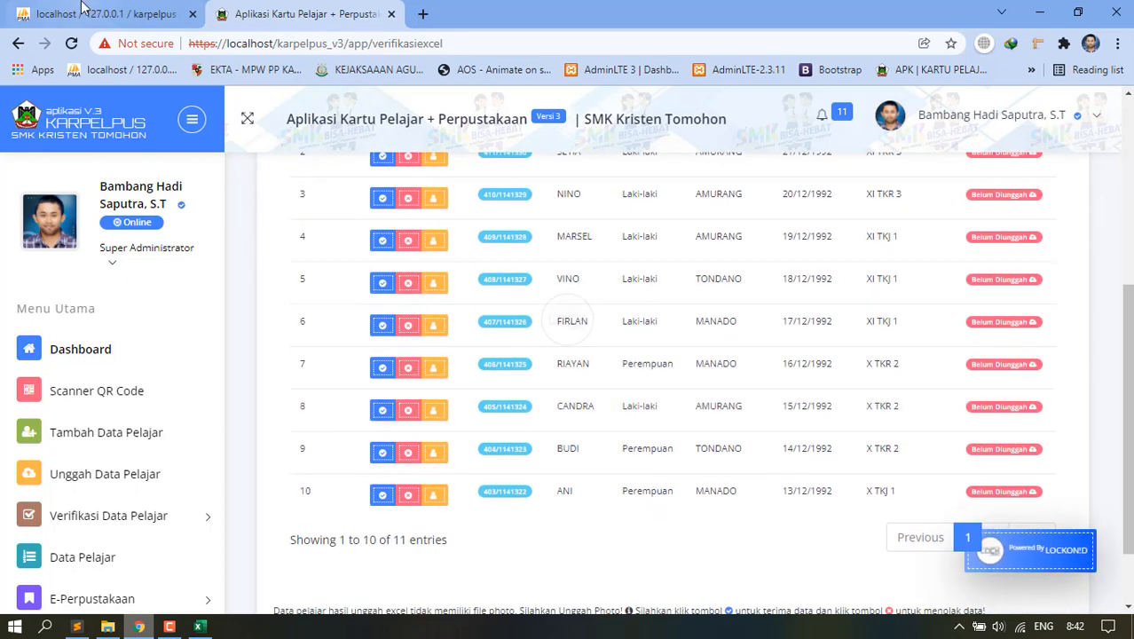
{"action": "left_click", "coordinate": [83, 13]}
Look over the seven users rows (ids 1–6 and 16), then bring up Sublime Text.
{"action": "scroll", "coordinate": [273, 246], "scroll_direction": "down", "scroll_amount": 4}
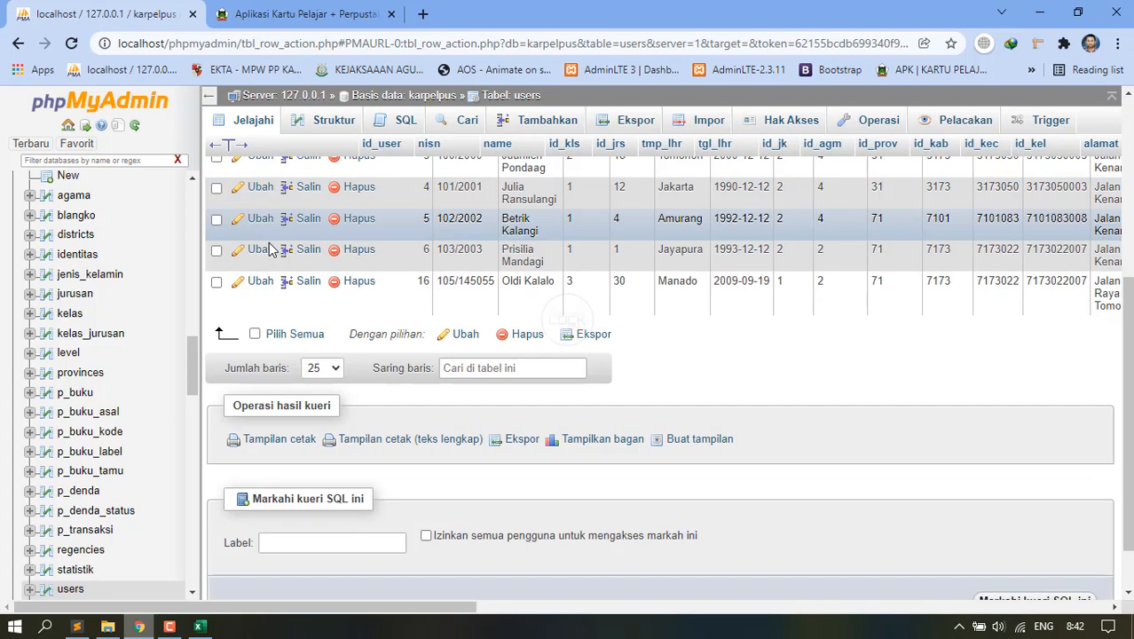
{"action": "scroll", "coordinate": [268, 244], "scroll_direction": "up", "scroll_amount": 3}
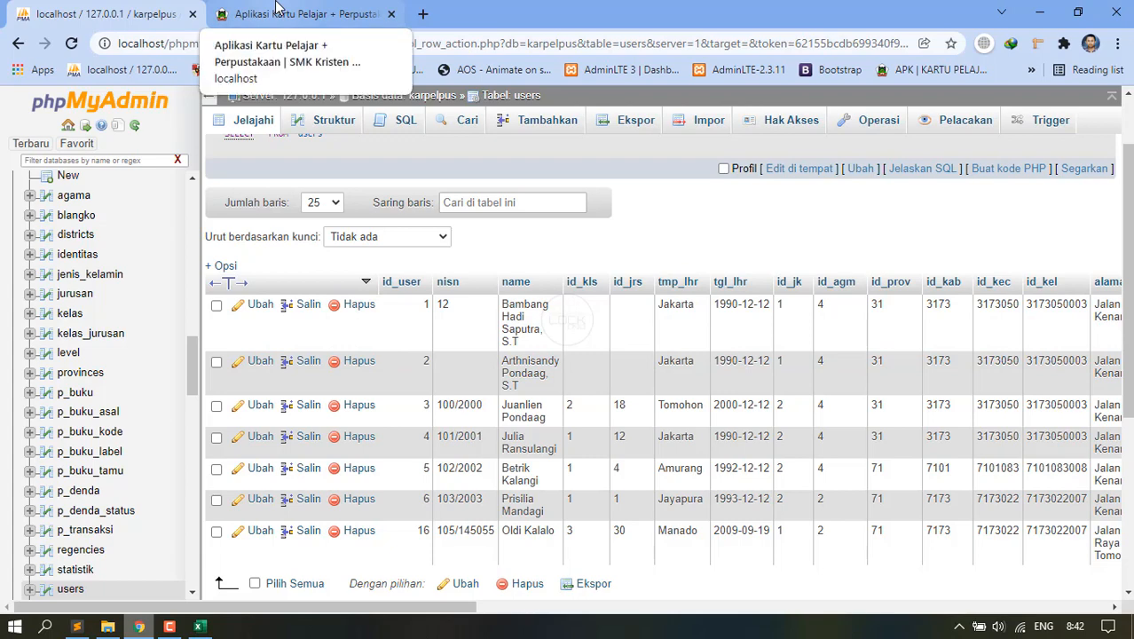
{"action": "left_click", "coordinate": [76, 626]}
Collapse assets, expand app/action in the sidebar, and open pelajar_save_excel.php.
{"action": "scroll", "coordinate": [86, 257], "scroll_direction": "up", "scroll_amount": 5}
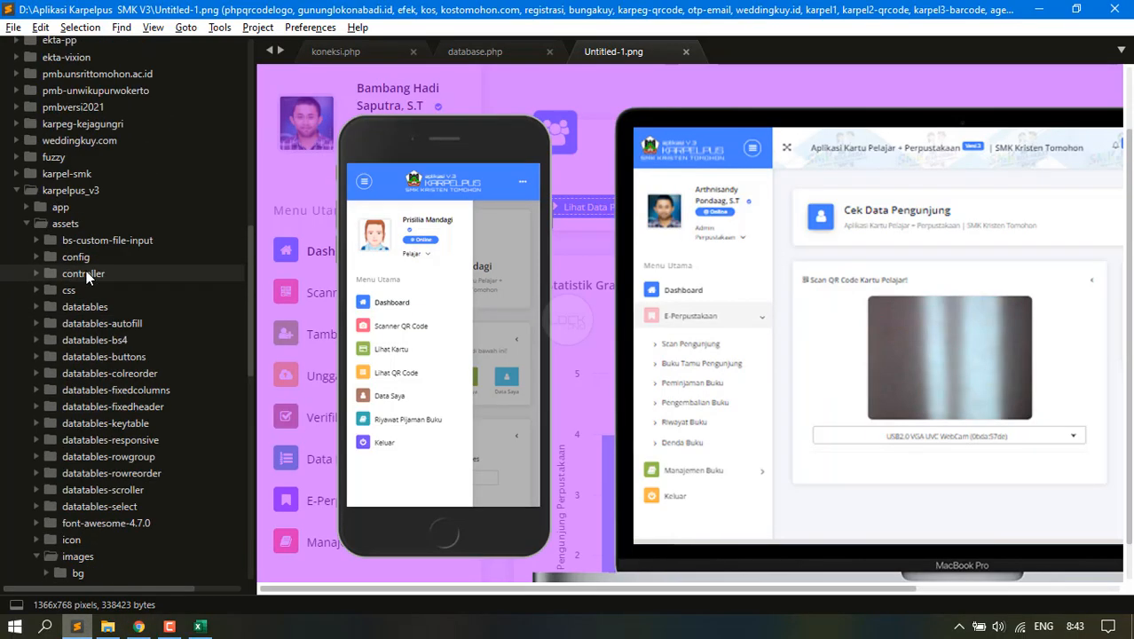
{"action": "left_click", "coordinate": [64, 225]}
{"action": "left_click", "coordinate": [62, 315]}
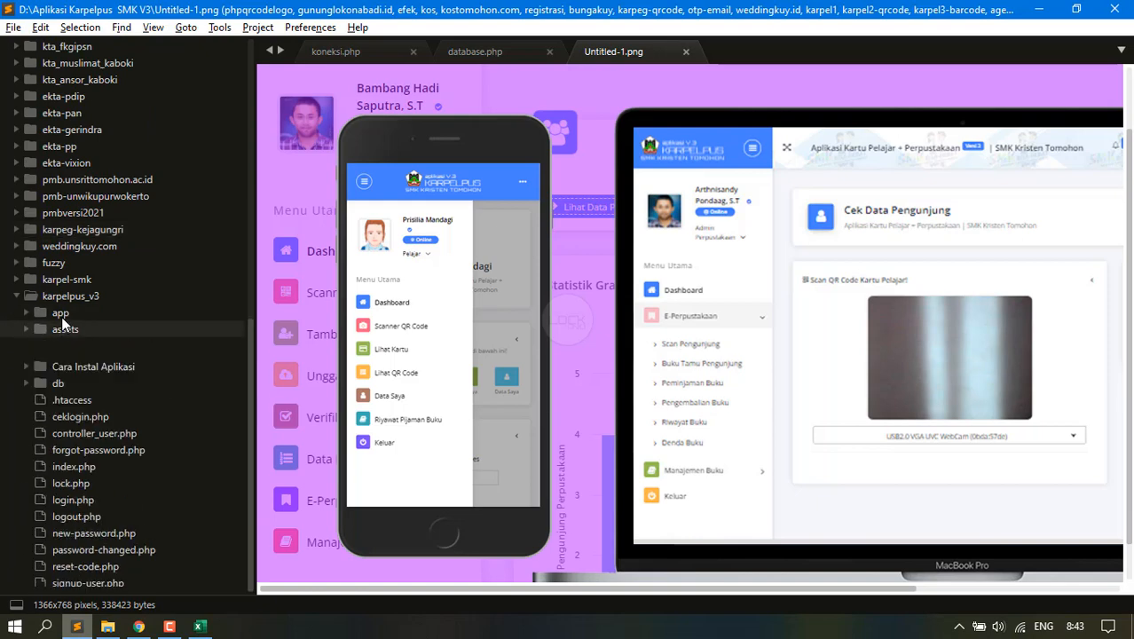
{"action": "left_click", "coordinate": [75, 329]}
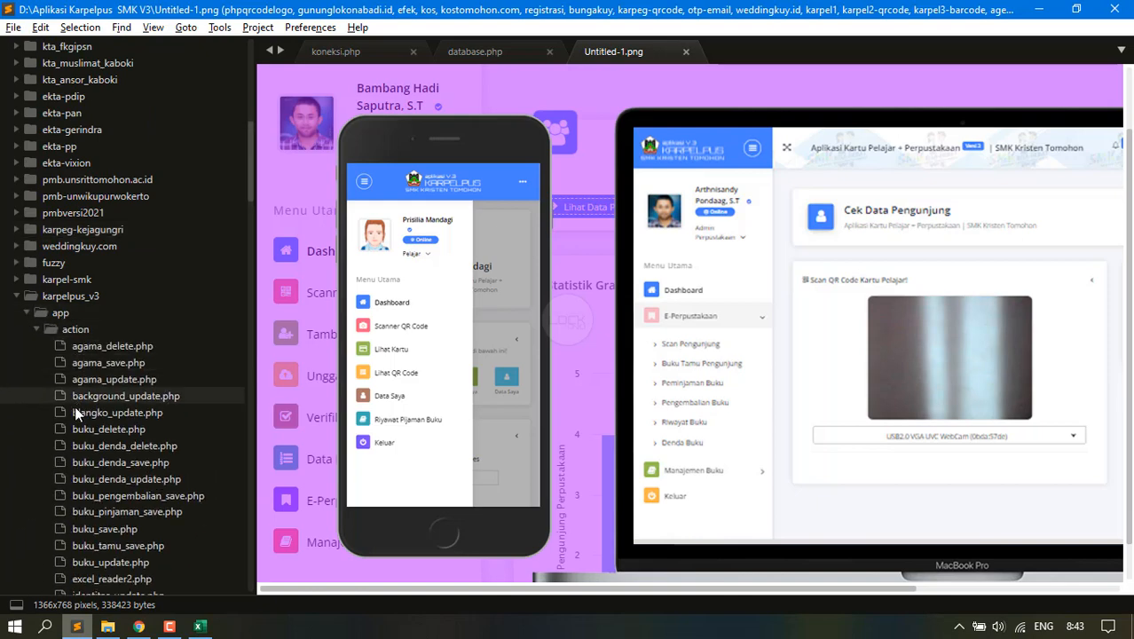
{"action": "scroll", "coordinate": [75, 390], "scroll_direction": "down", "scroll_amount": 15}
{"action": "scroll", "coordinate": [84, 399], "scroll_direction": "down", "scroll_amount": 6}
{"action": "scroll", "coordinate": [102, 325], "scroll_direction": "up", "scroll_amount": 2}
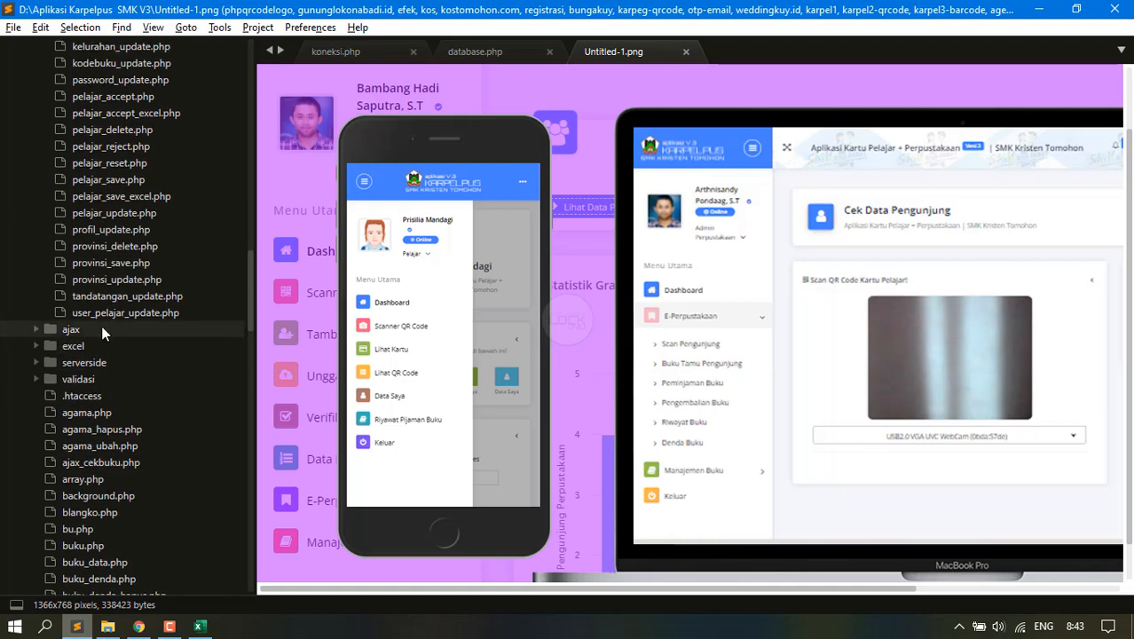
{"action": "scroll", "coordinate": [121, 371], "scroll_direction": "up", "scroll_amount": 2}
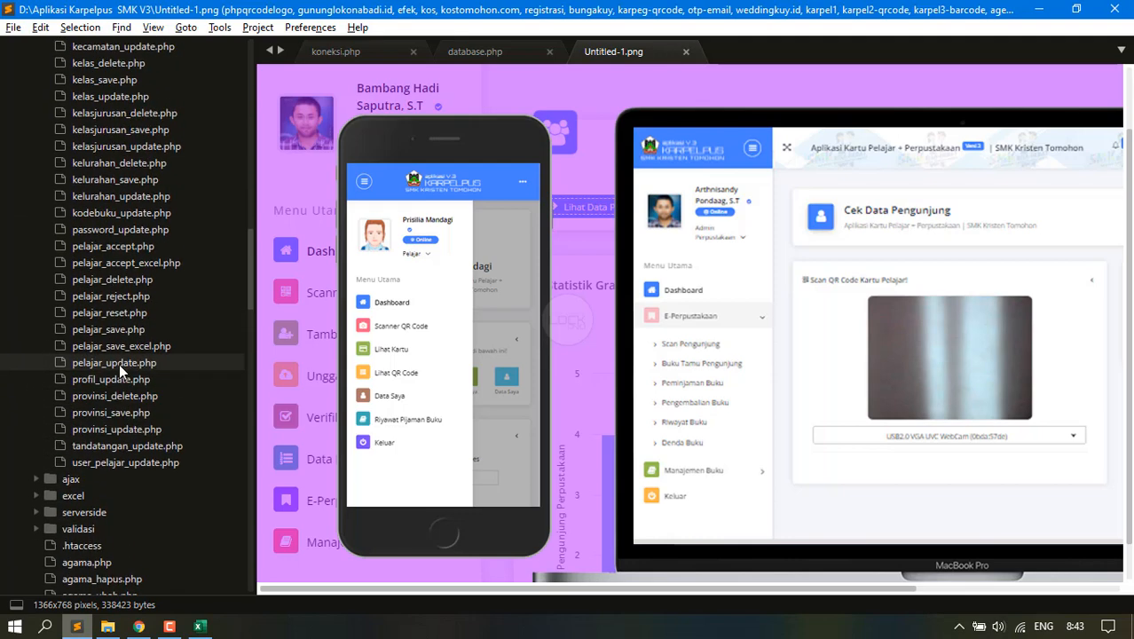
{"action": "scroll", "coordinate": [119, 364], "scroll_direction": "up", "scroll_amount": 1}
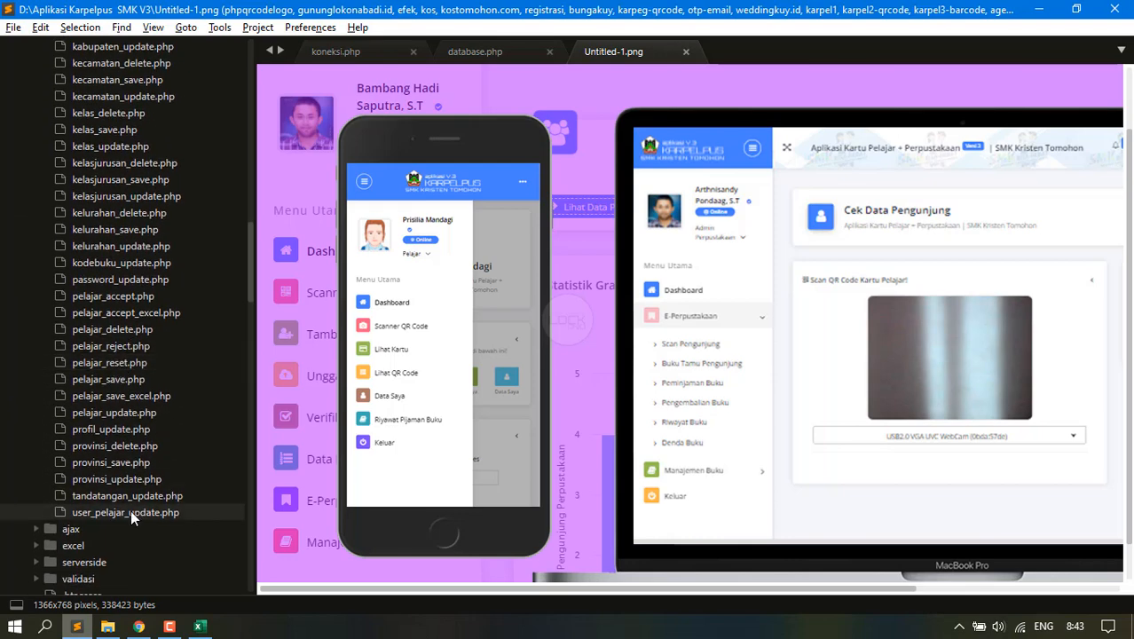
{"action": "left_click", "coordinate": [113, 401]}
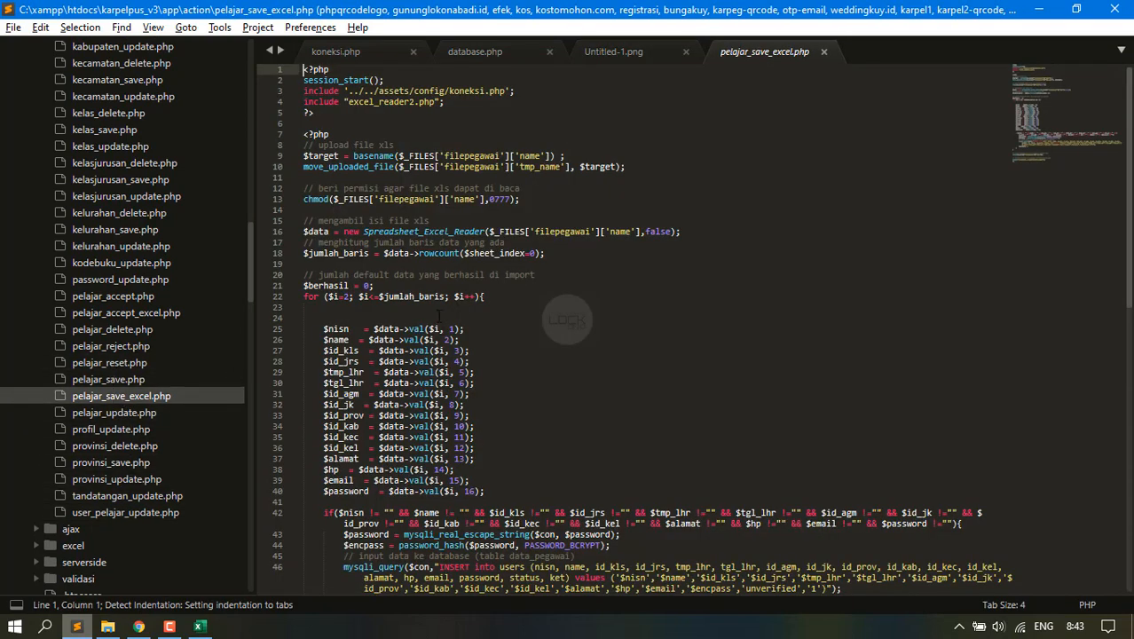
Read pelajar_save_excel.php, then open pelajar_accept_excel.php and scroll to the duplicate-NISN check.
{"action": "scroll", "coordinate": [566, 319], "scroll_direction": "down", "scroll_amount": 5}
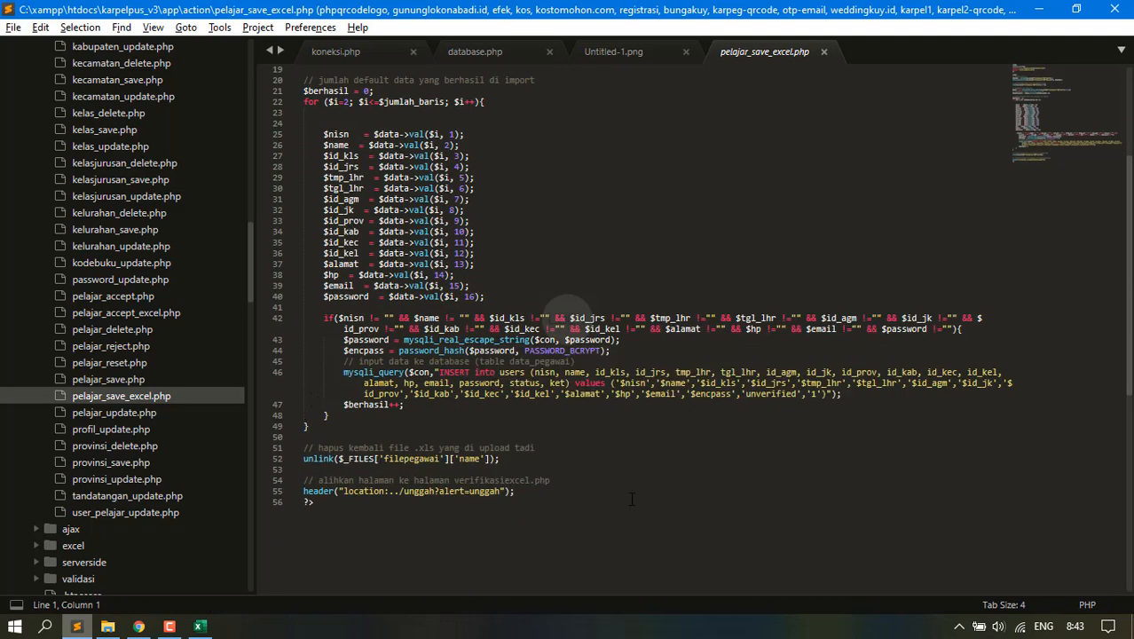
{"action": "scroll", "coordinate": [133, 373], "scroll_direction": "up", "scroll_amount": 7}
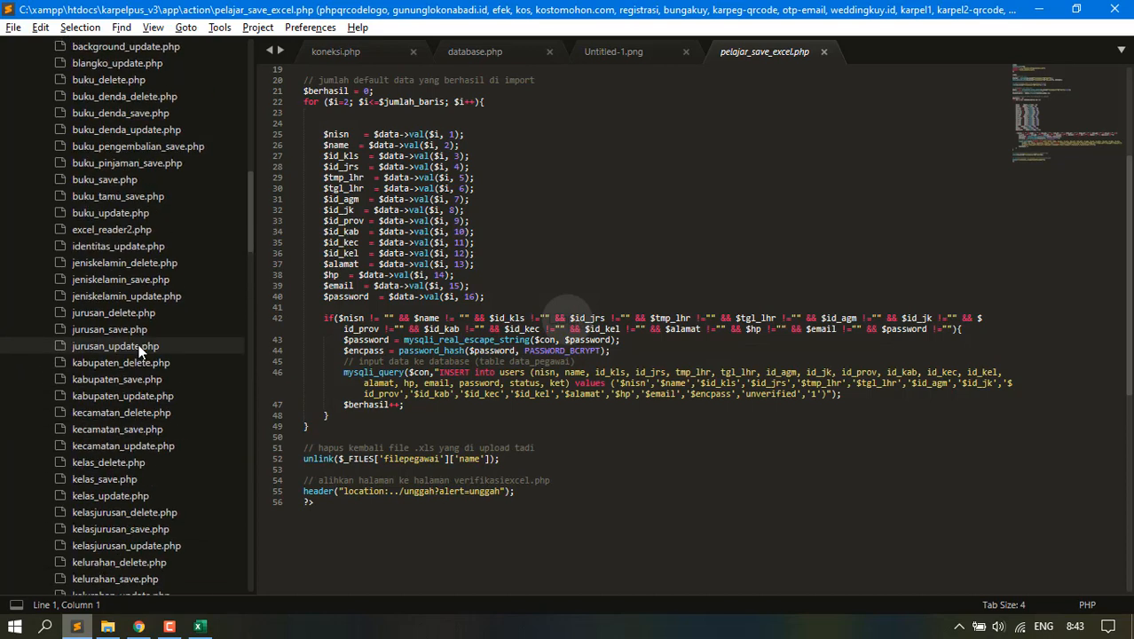
{"action": "scroll", "coordinate": [139, 351], "scroll_direction": "down", "scroll_amount": 6}
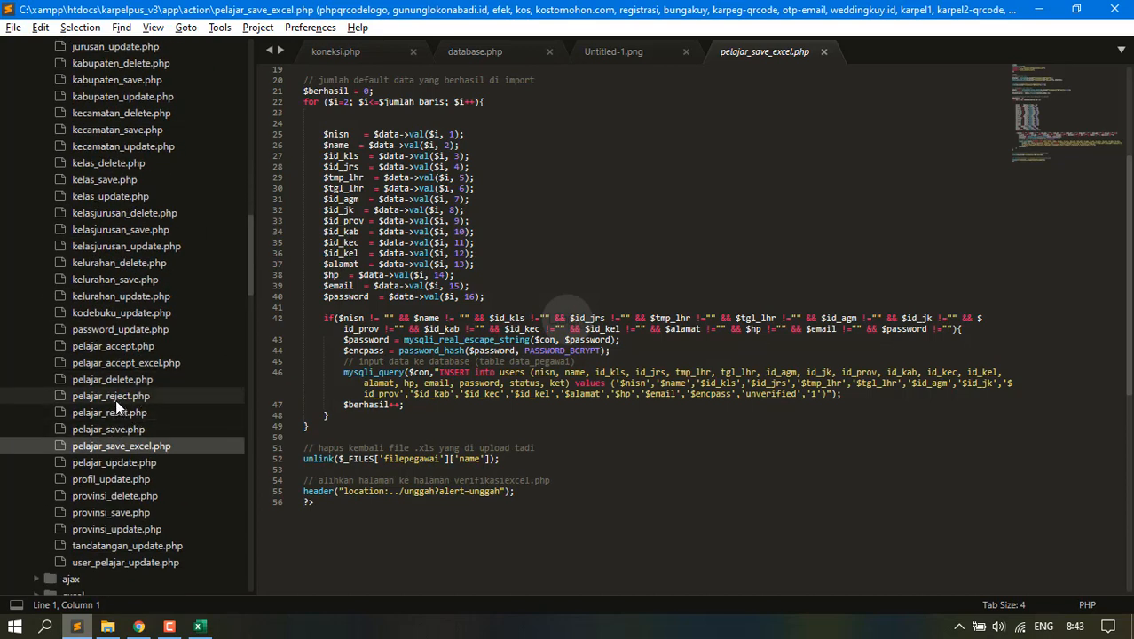
{"action": "left_click", "coordinate": [151, 378]}
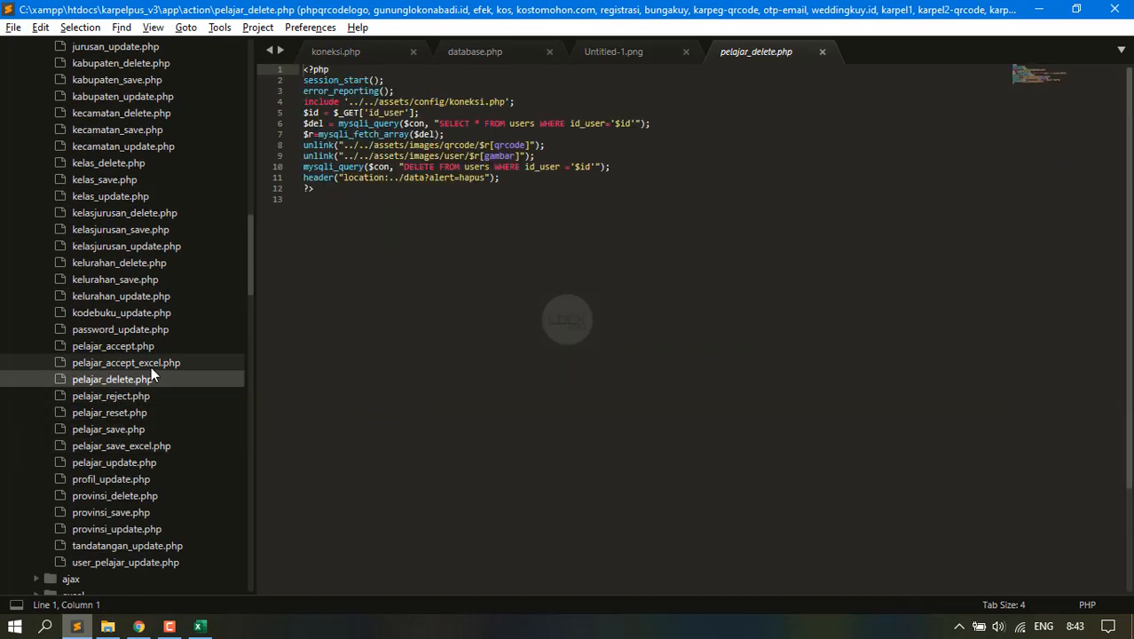
{"action": "left_click", "coordinate": [151, 365]}
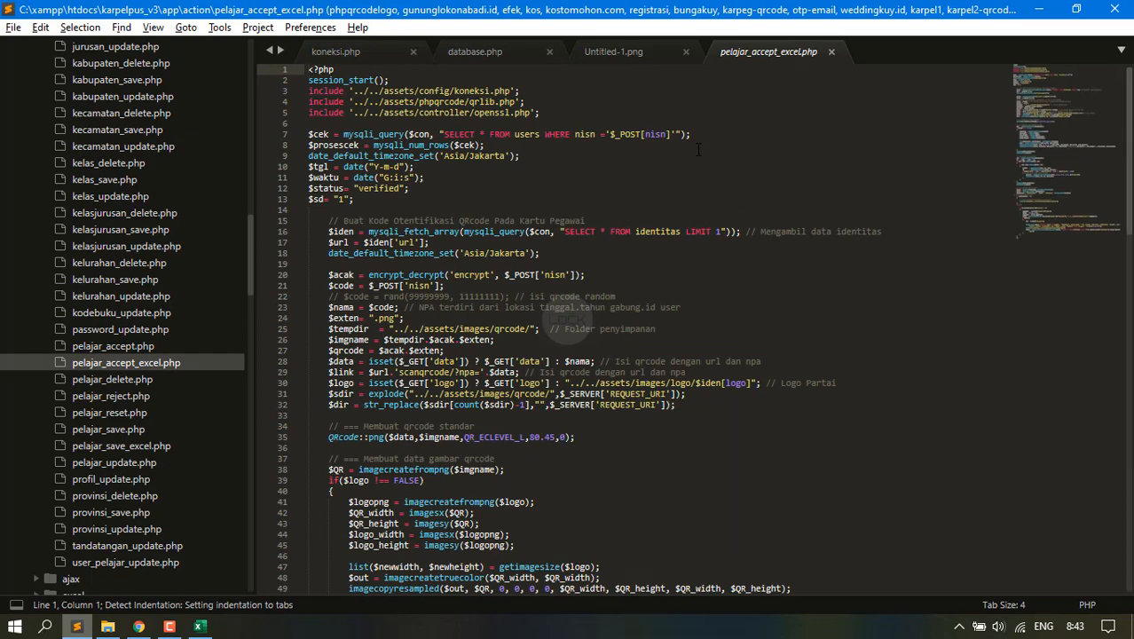
{"action": "scroll", "coordinate": [715, 245], "scroll_direction": "down", "scroll_amount": 7}
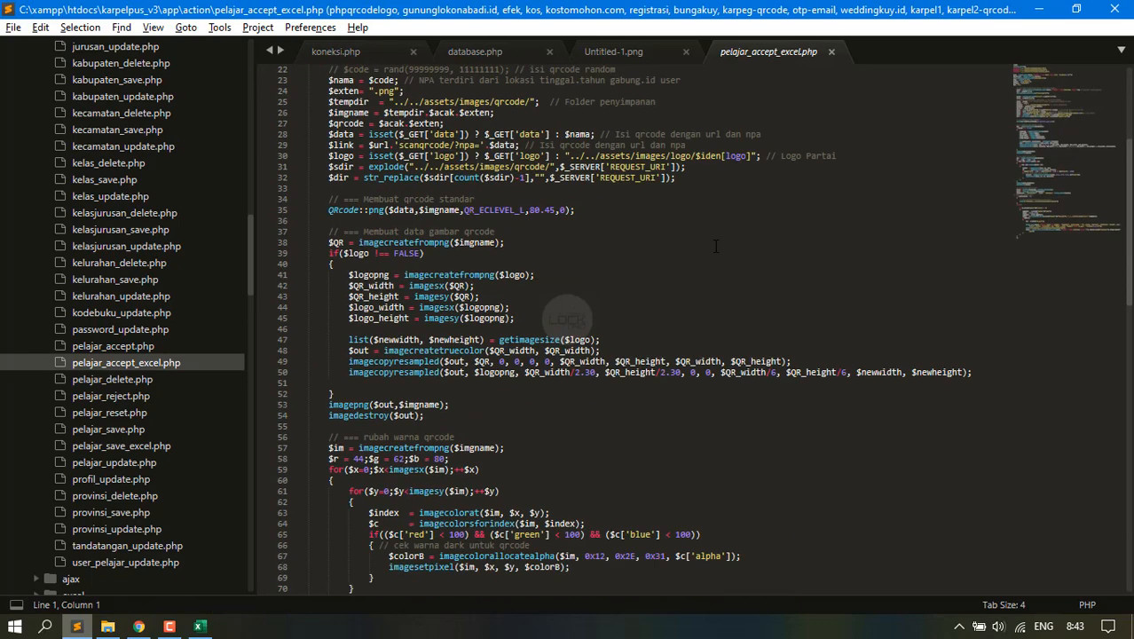
{"action": "scroll", "coordinate": [715, 246], "scroll_direction": "down", "scroll_amount": 7}
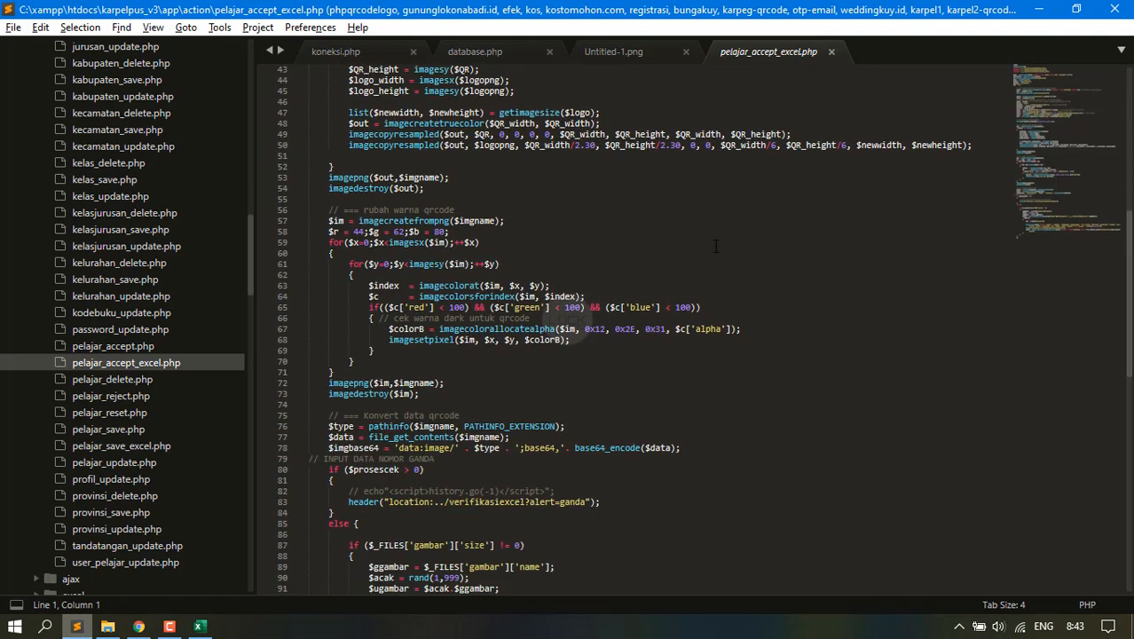
{"action": "scroll", "coordinate": [715, 245], "scroll_direction": "down", "scroll_amount": 3}
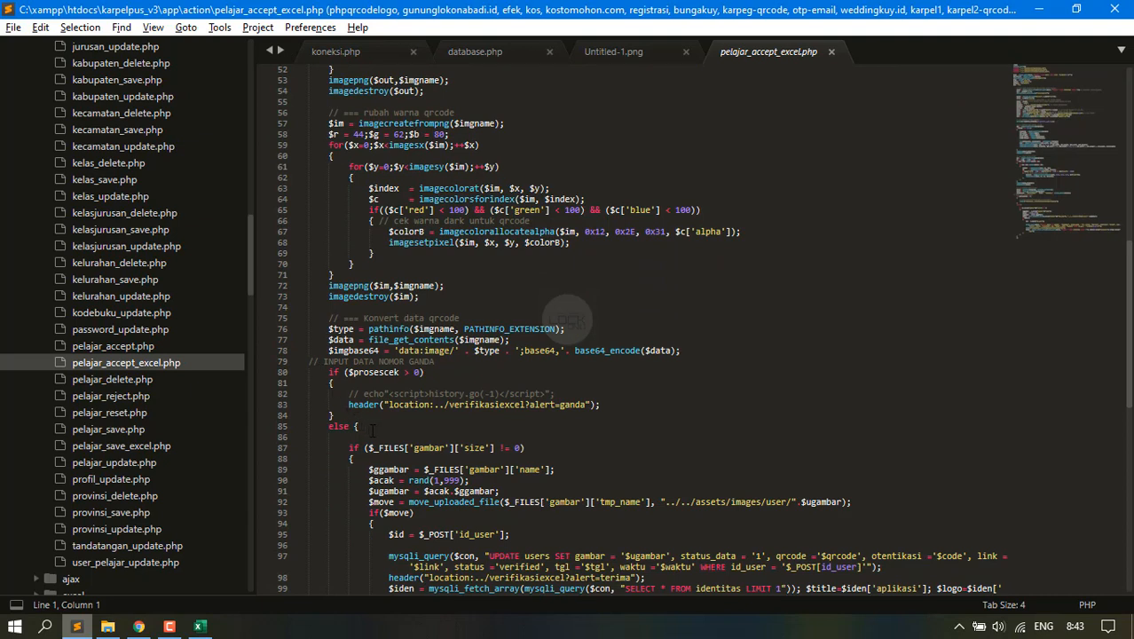
Comment out lines 79–85, the brace on line 102 and the $cek query on line 7, then save.
{"action": "left_click_drag", "start_coordinate": [370, 431], "coordinate": [309, 362]}
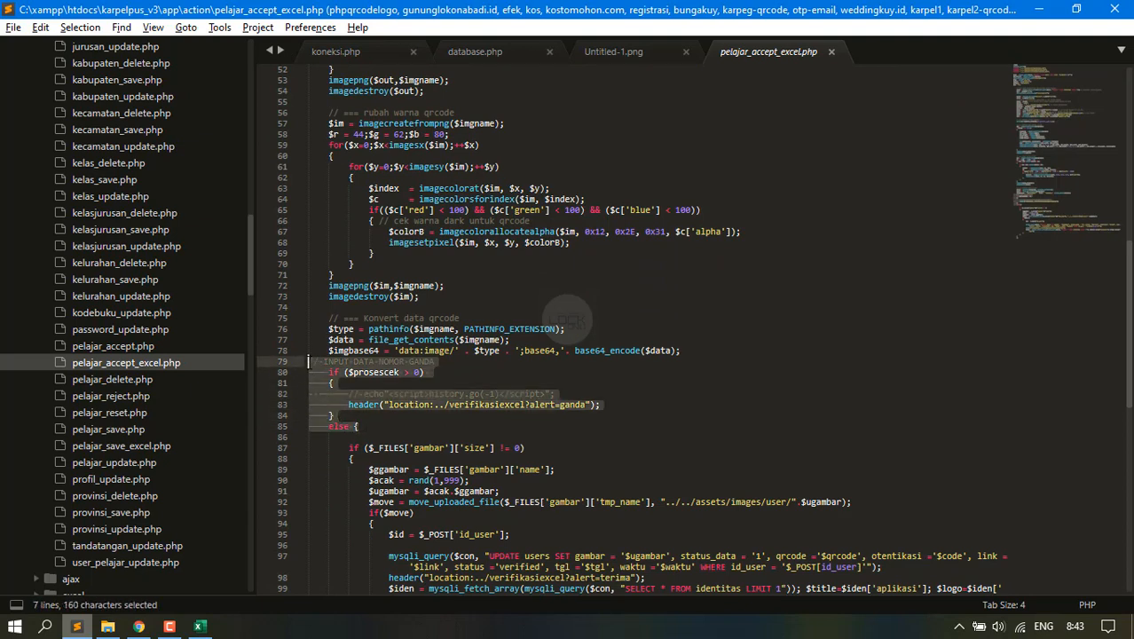
{"action": "key", "text": "ctrl+slash"}
{"action": "scroll", "coordinate": [393, 295], "scroll_direction": "down", "scroll_amount": 13}
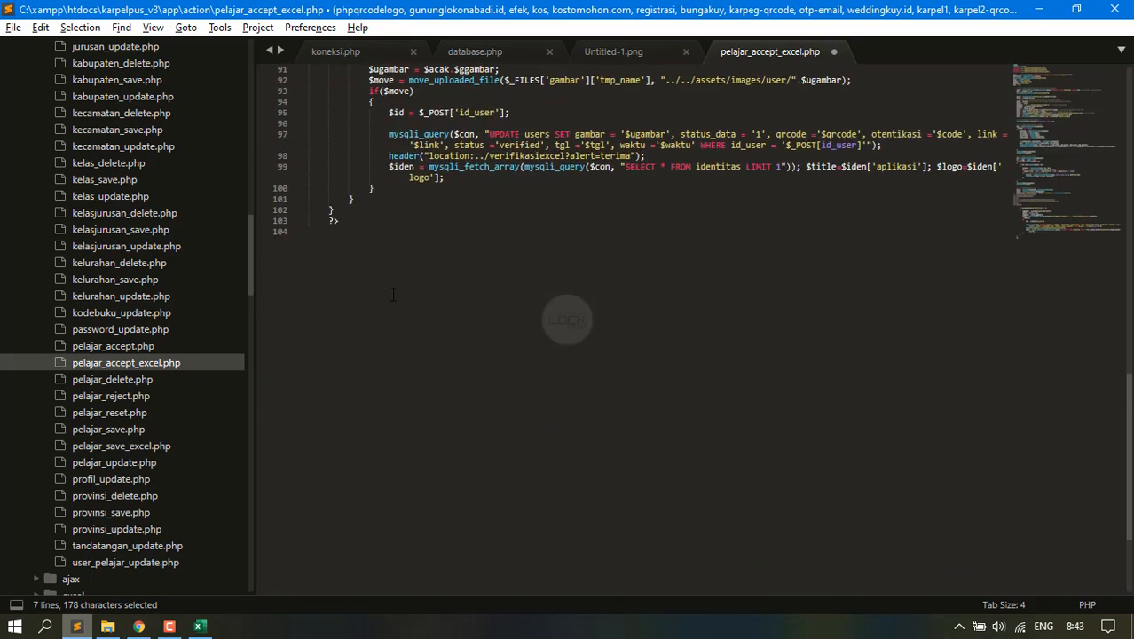
{"action": "left_click_drag", "start_coordinate": [341, 213], "coordinate": [312, 212]}
{"action": "key", "text": "ctrl+slash"}
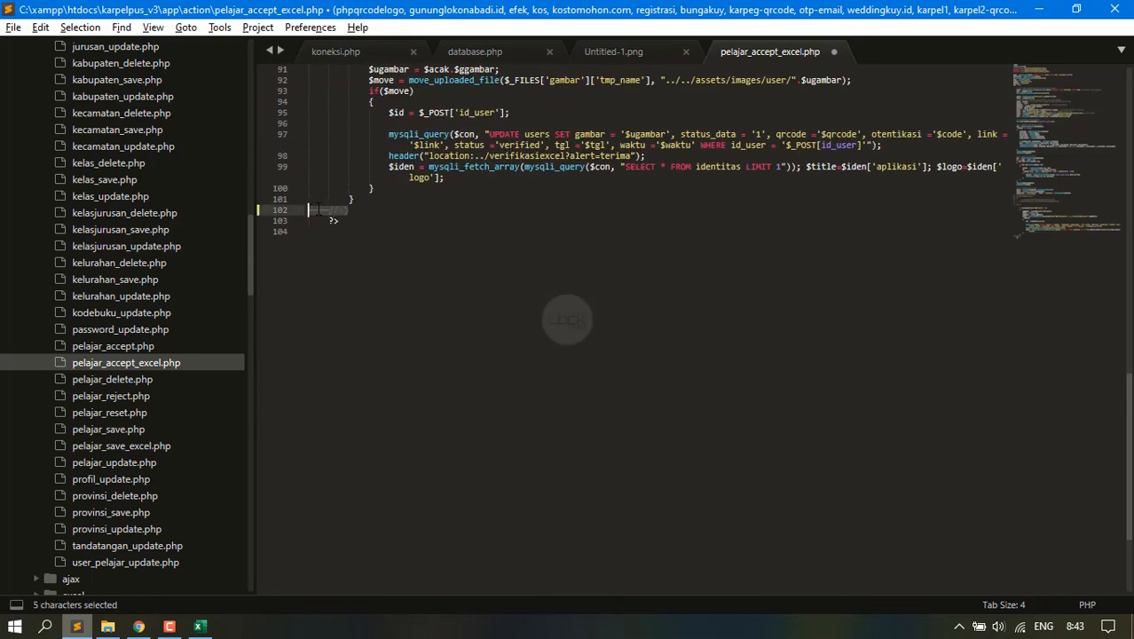
{"action": "scroll", "coordinate": [318, 211], "scroll_direction": "up", "scroll_amount": 7}
{"action": "scroll", "coordinate": [316, 208], "scroll_direction": "up", "scroll_amount": 20}
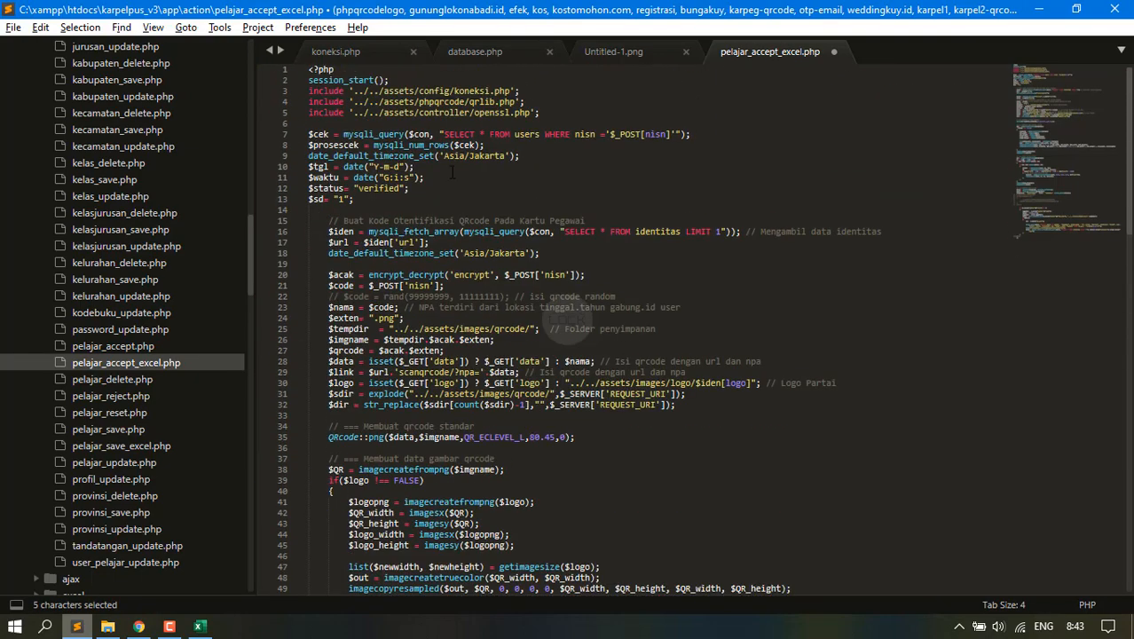
{"action": "left_click_drag", "start_coordinate": [715, 134], "coordinate": [701, 119]}
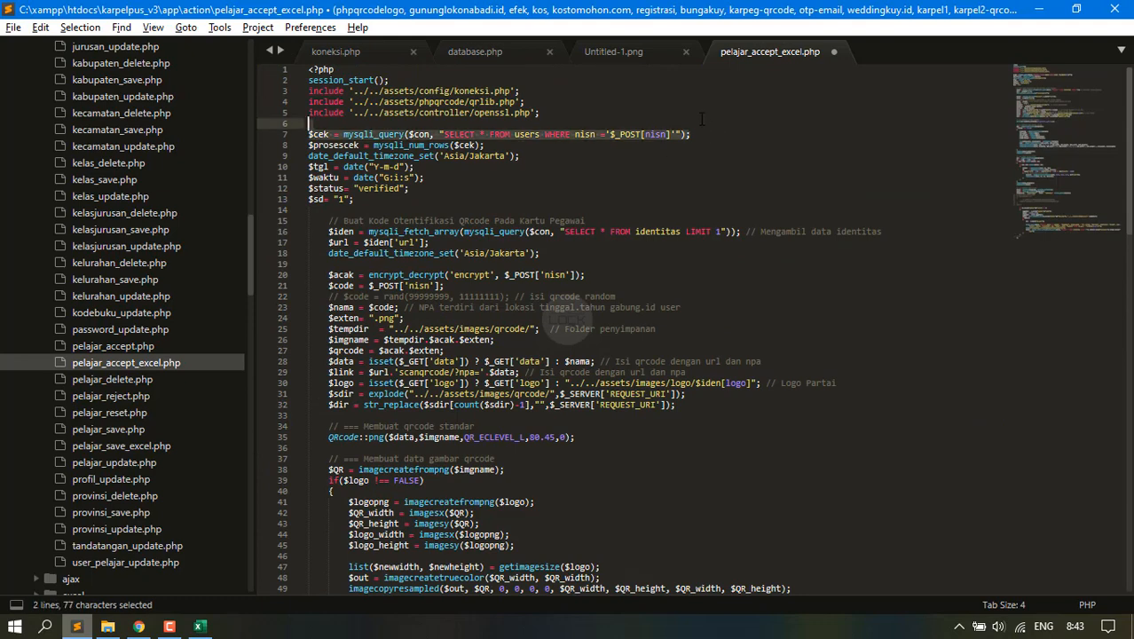
{"action": "key", "text": "ctrl+slash"}
{"action": "key", "text": "ctrl+s"}
{"action": "key", "text": "alt+Tab"}
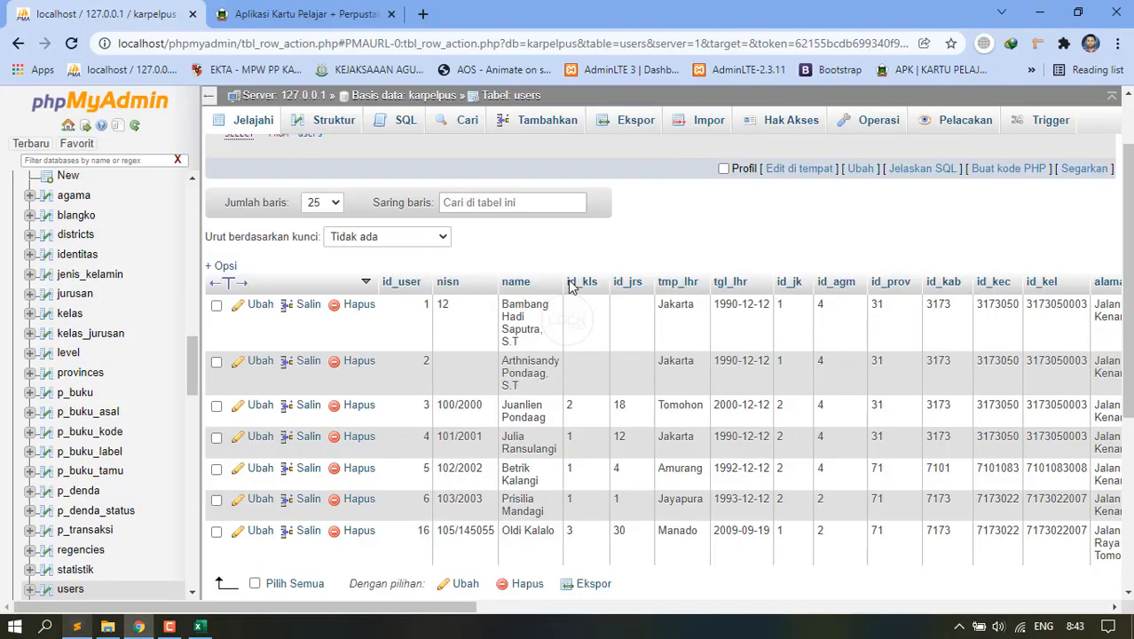
Accept the first pending student's data with kk.jpg as the photo.
{"action": "left_click", "coordinate": [310, 10]}
{"action": "scroll", "coordinate": [470, 399], "scroll_direction": "up", "scroll_amount": 5}
{"action": "left_click", "coordinate": [382, 458]}
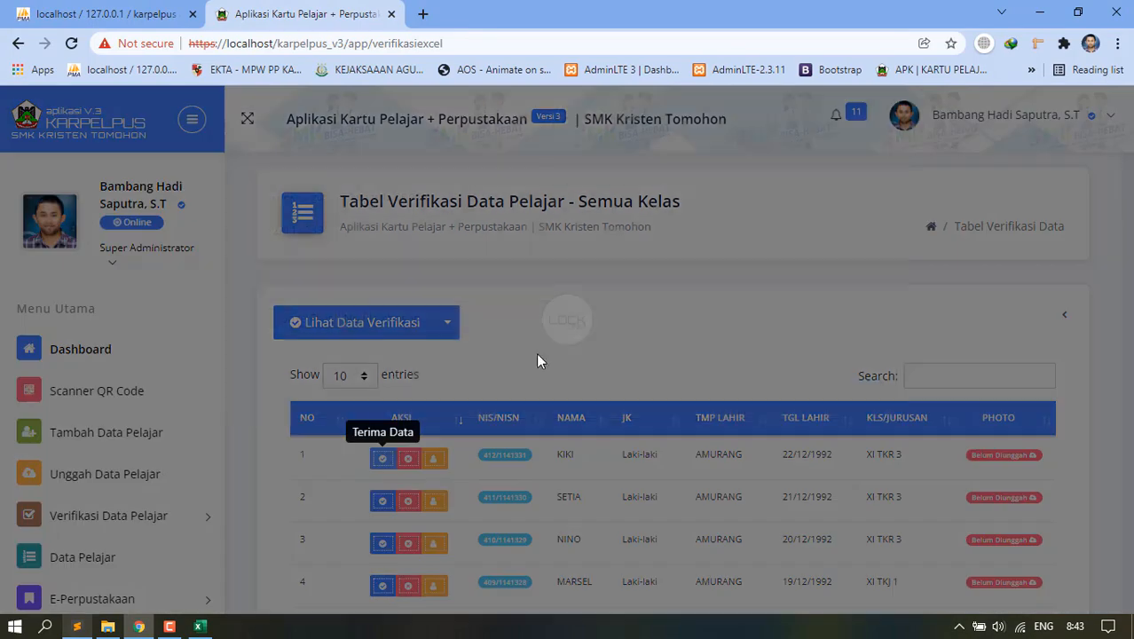
{"action": "left_click", "coordinate": [316, 399]}
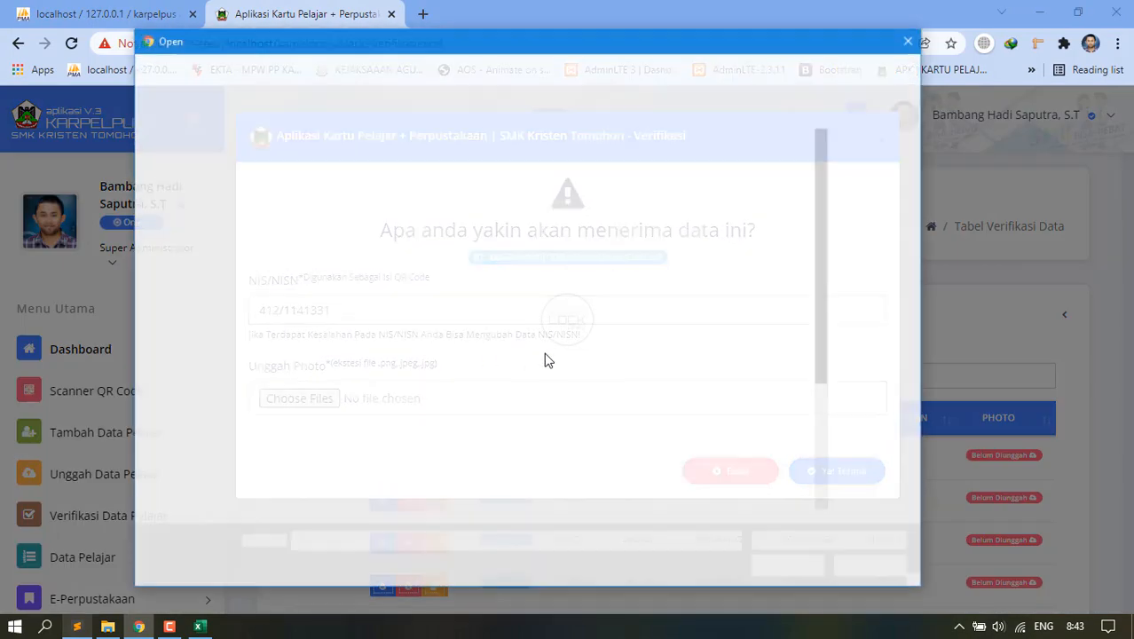
{"action": "scroll", "coordinate": [549, 425], "scroll_direction": "down", "scroll_amount": 3}
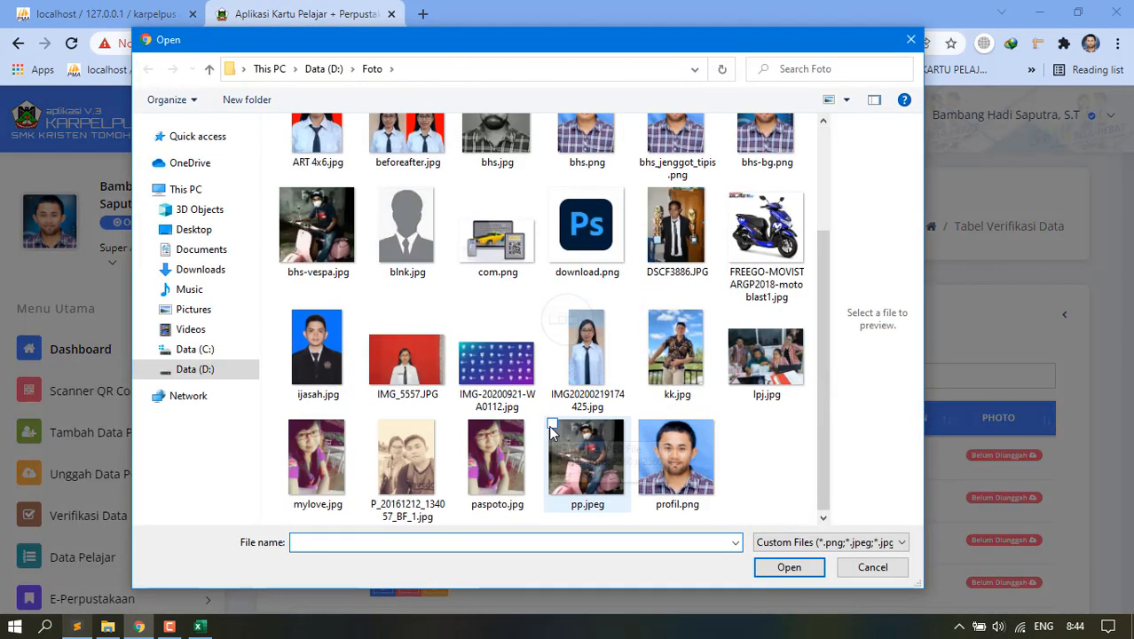
{"action": "left_click", "coordinate": [317, 229]}
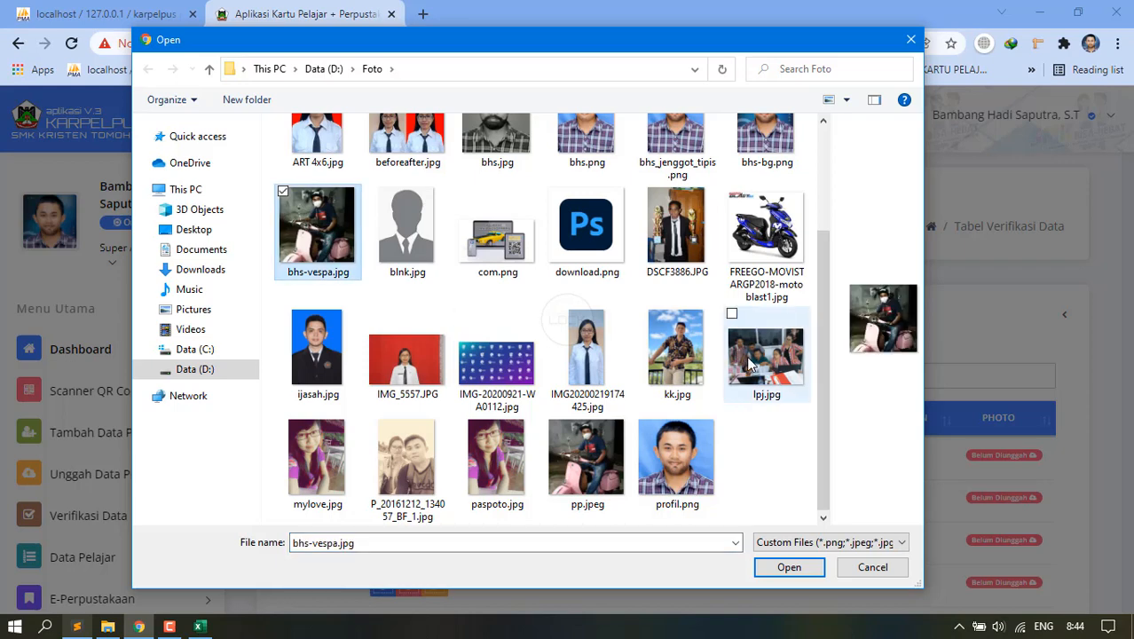
{"action": "double_click", "coordinate": [695, 332]}
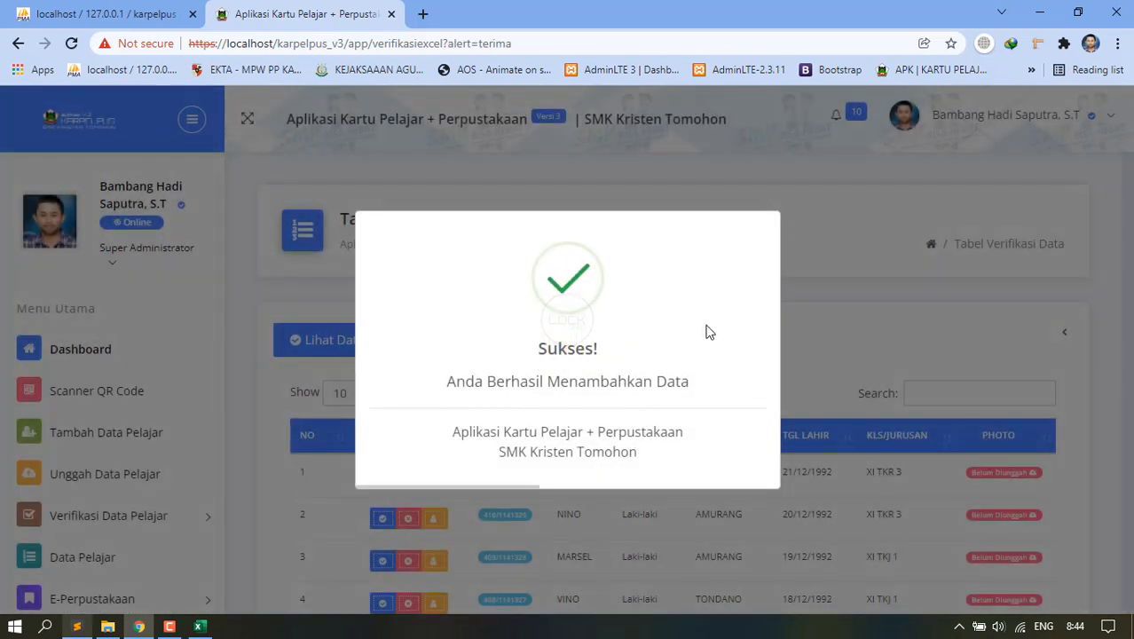
{"action": "scroll", "coordinate": [113, 531], "scroll_direction": "down", "scroll_amount": 1}
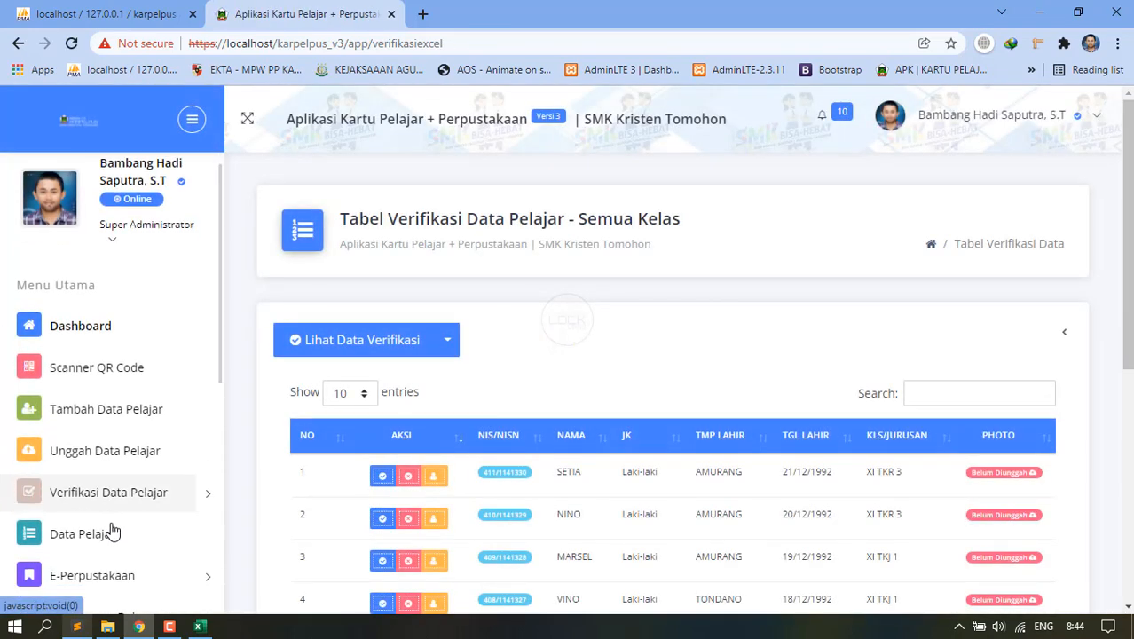
{"action": "scroll", "coordinate": [113, 531], "scroll_direction": "down", "scroll_amount": 3}
Open Data Pelajar and view the first student's photo 489kk.jpg enlarged, then close it.
{"action": "left_click", "coordinate": [117, 393]}
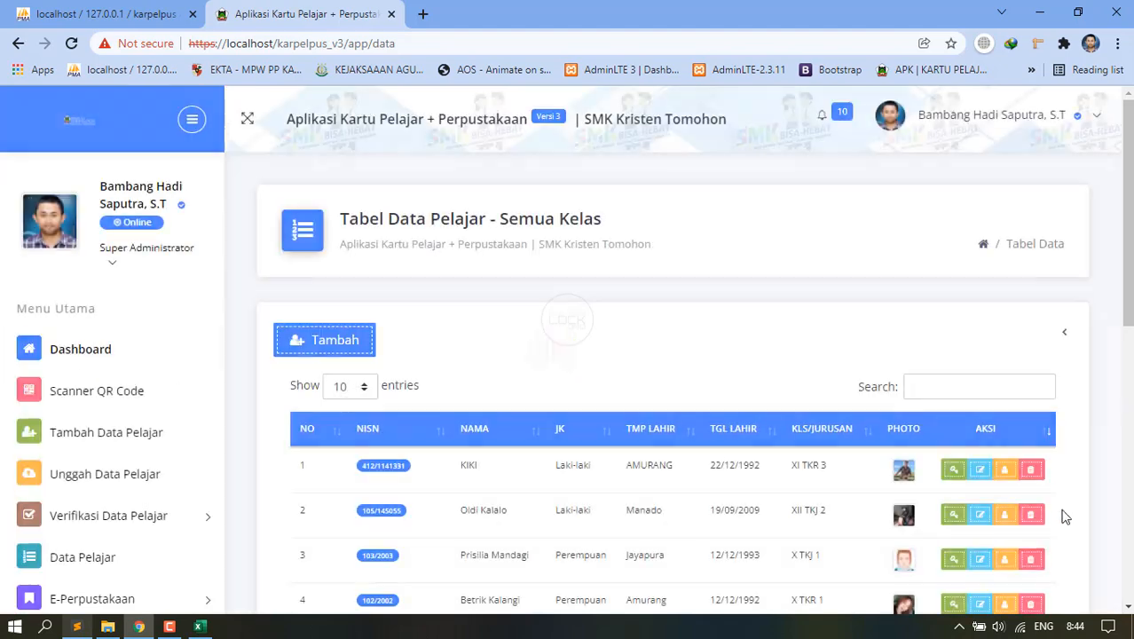
{"action": "left_click", "coordinate": [903, 469]}
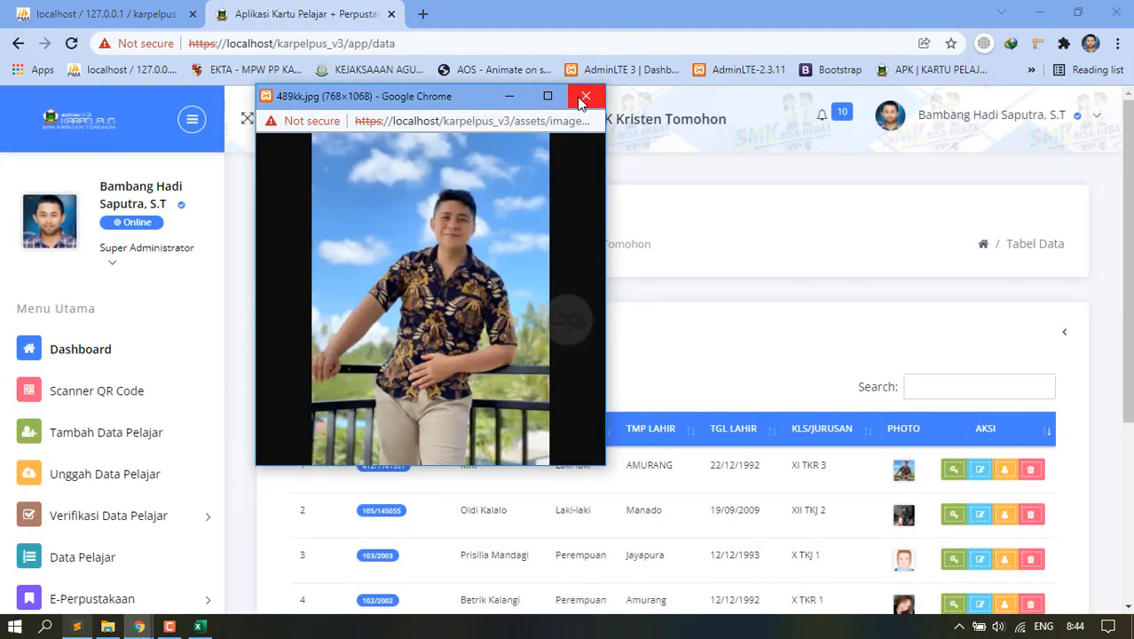
{"action": "left_click", "coordinate": [581, 102]}
{"action": "scroll", "coordinate": [931, 380], "scroll_direction": "down", "scroll_amount": 3}
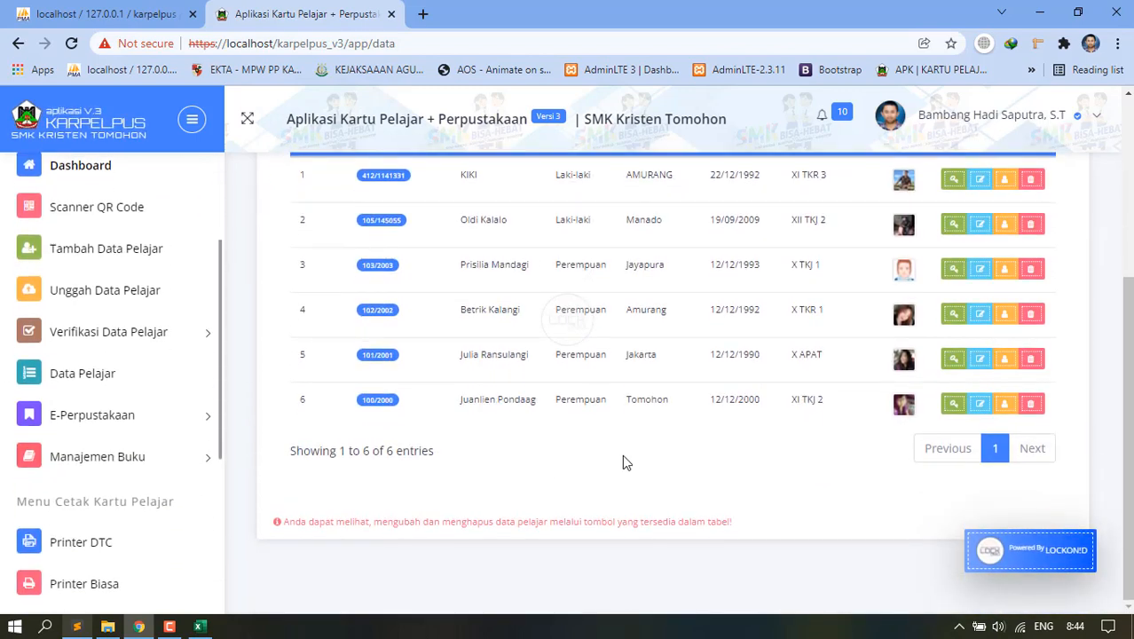
{"action": "scroll", "coordinate": [622, 454], "scroll_direction": "up", "scroll_amount": 3}
{"action": "scroll", "coordinate": [829, 472], "scroll_direction": "down", "scroll_amount": 1}
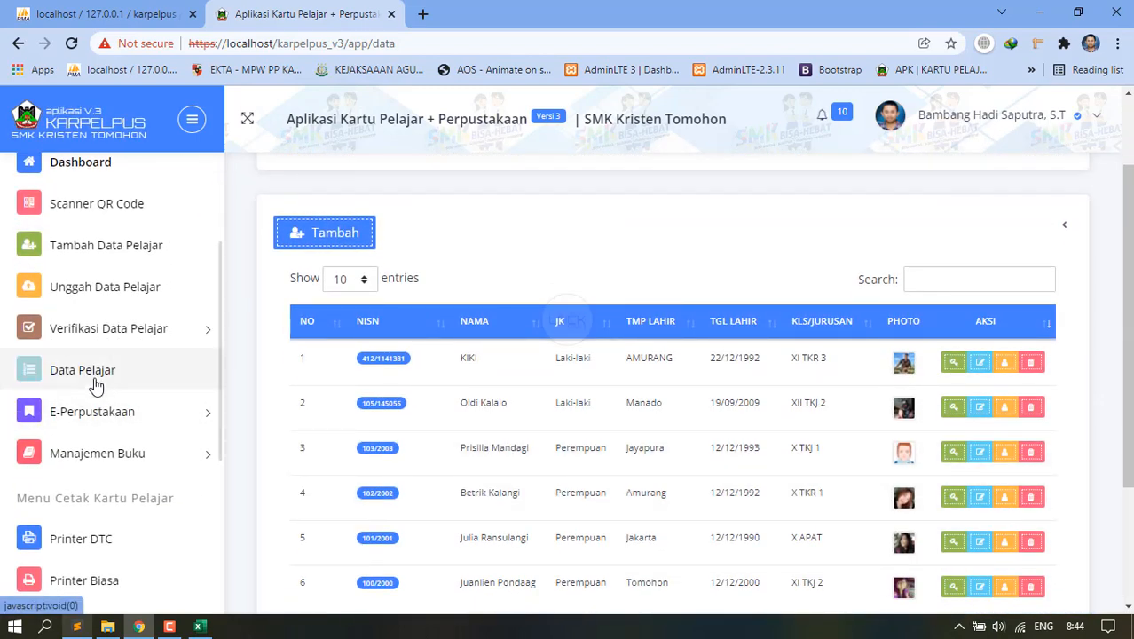
{"action": "scroll", "coordinate": [97, 399], "scroll_direction": "down", "scroll_amount": 3}
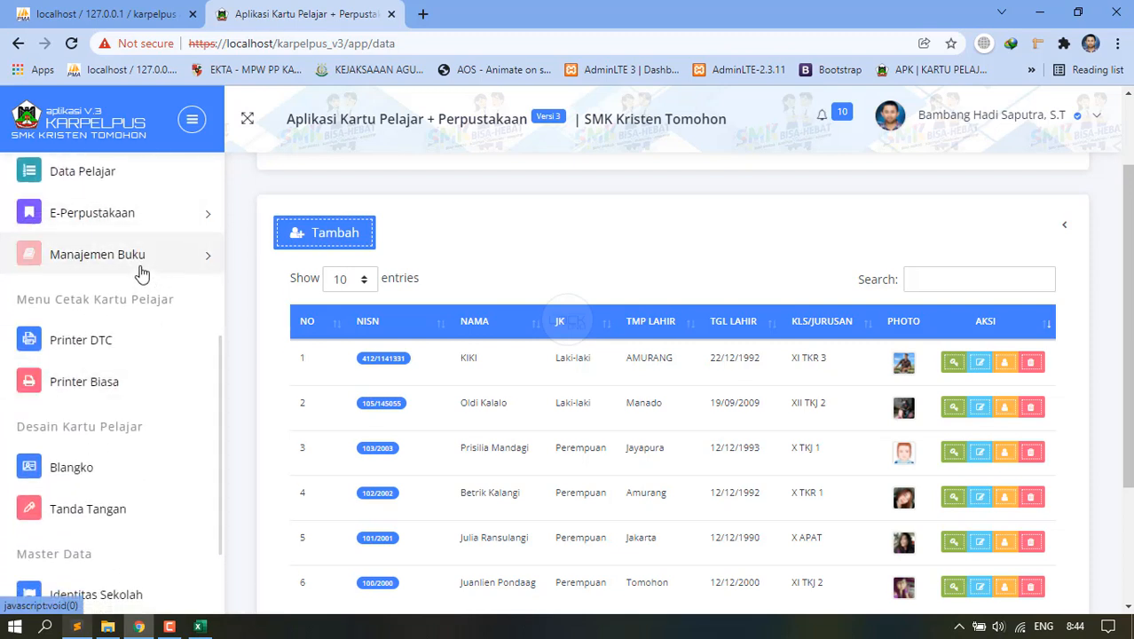
{"action": "left_click", "coordinate": [102, 387]}
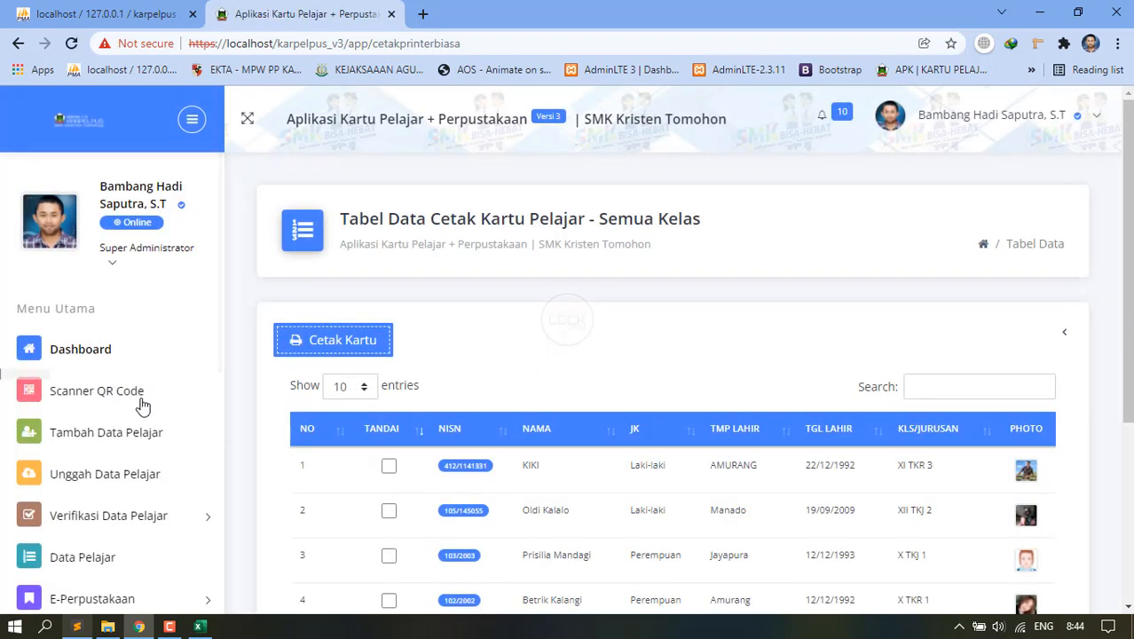
Tick TANDAI for students 1, 4 and 5 and preview their cards via Cetak Kartu.
{"action": "scroll", "coordinate": [142, 405], "scroll_direction": "down", "scroll_amount": 5}
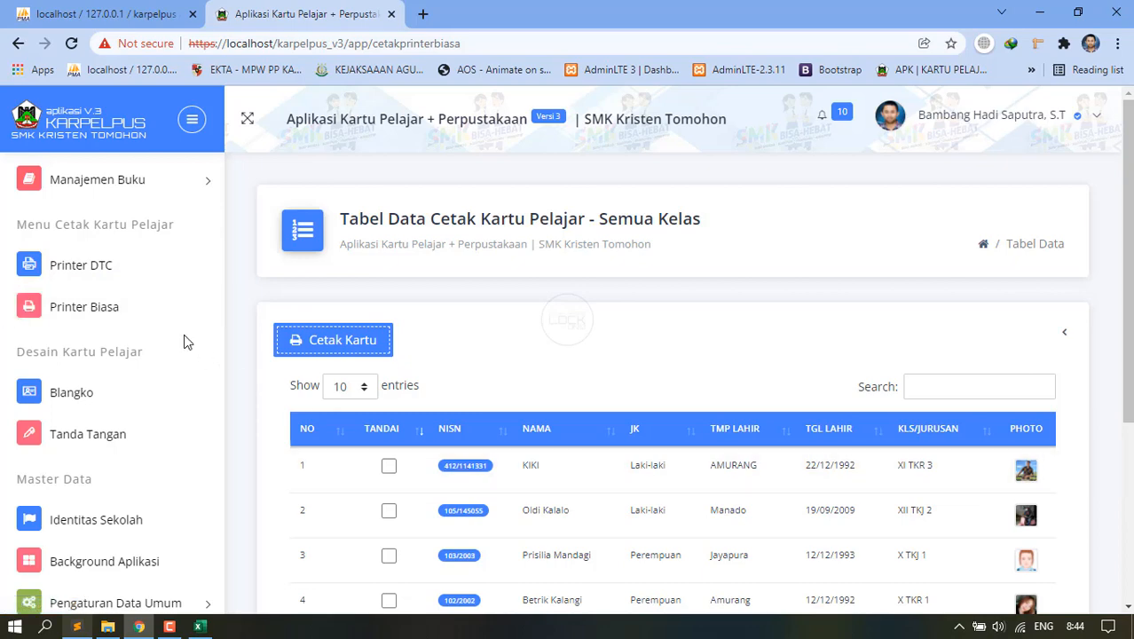
{"action": "left_click", "coordinate": [389, 465]}
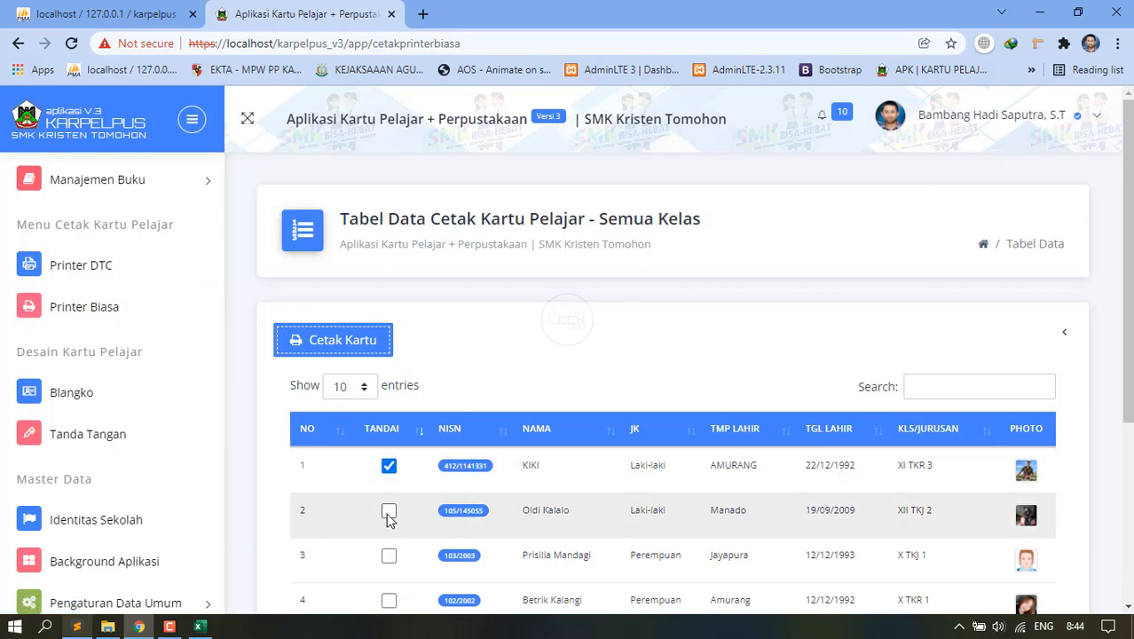
{"action": "scroll", "coordinate": [399, 533], "scroll_direction": "down", "scroll_amount": 2}
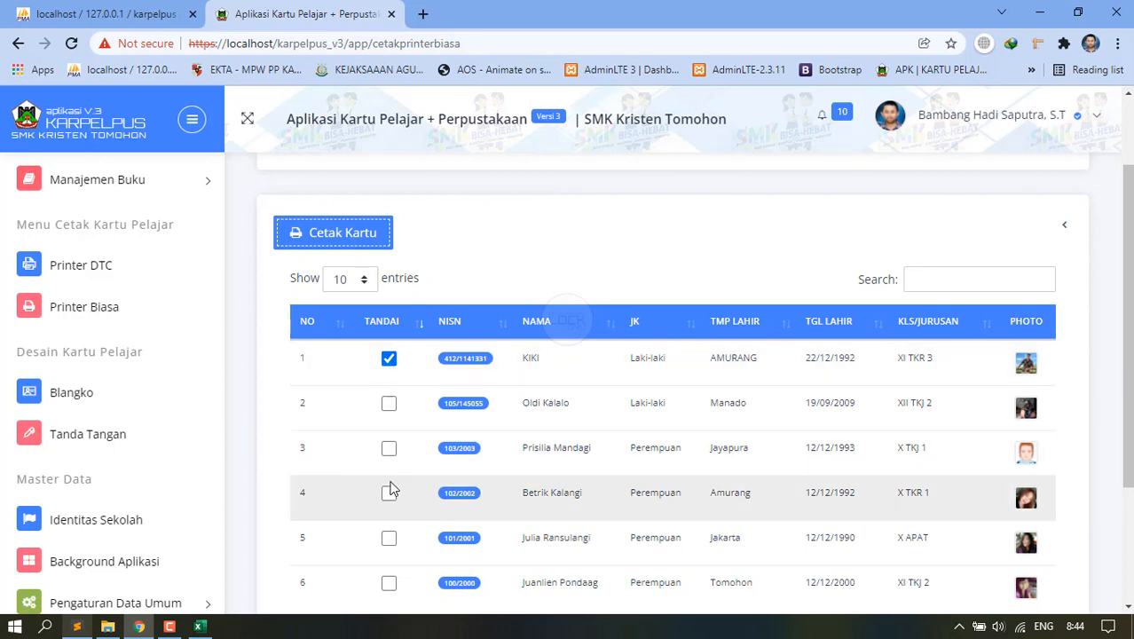
{"action": "left_click", "coordinate": [388, 495]}
{"action": "left_click", "coordinate": [393, 539]}
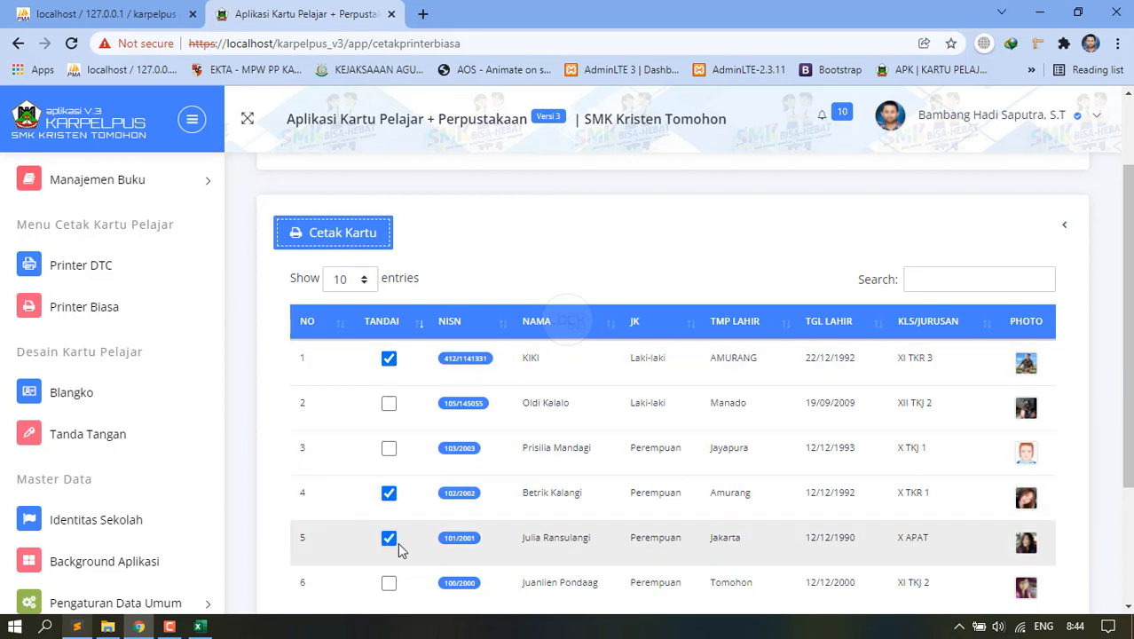
{"action": "left_click", "coordinate": [333, 245]}
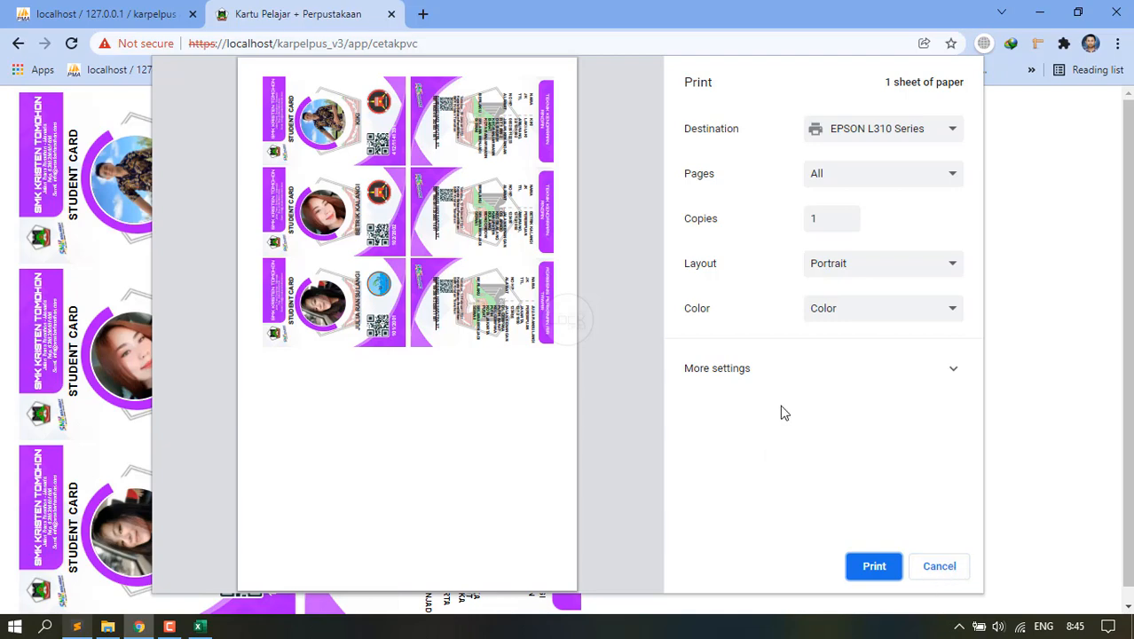
Cancel the card print and open the Printer DTC page with CR80 and CR79 options.
{"action": "left_click", "coordinate": [938, 567]}
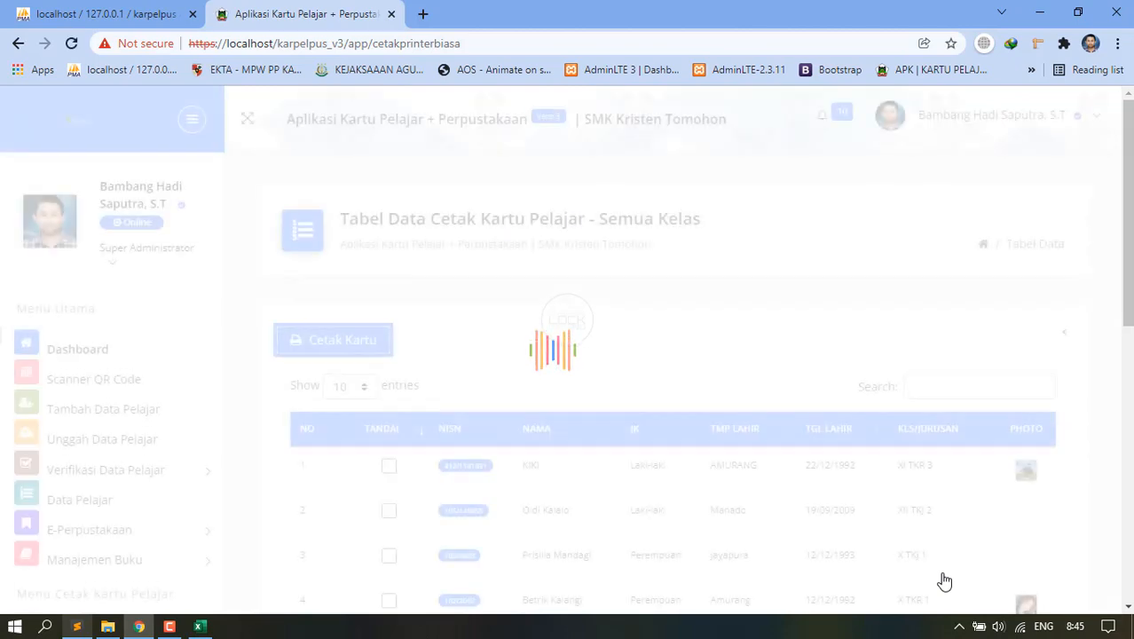
{"action": "scroll", "coordinate": [145, 522], "scroll_direction": "down", "scroll_amount": 1}
{"action": "scroll", "coordinate": [144, 523], "scroll_direction": "down", "scroll_amount": 4}
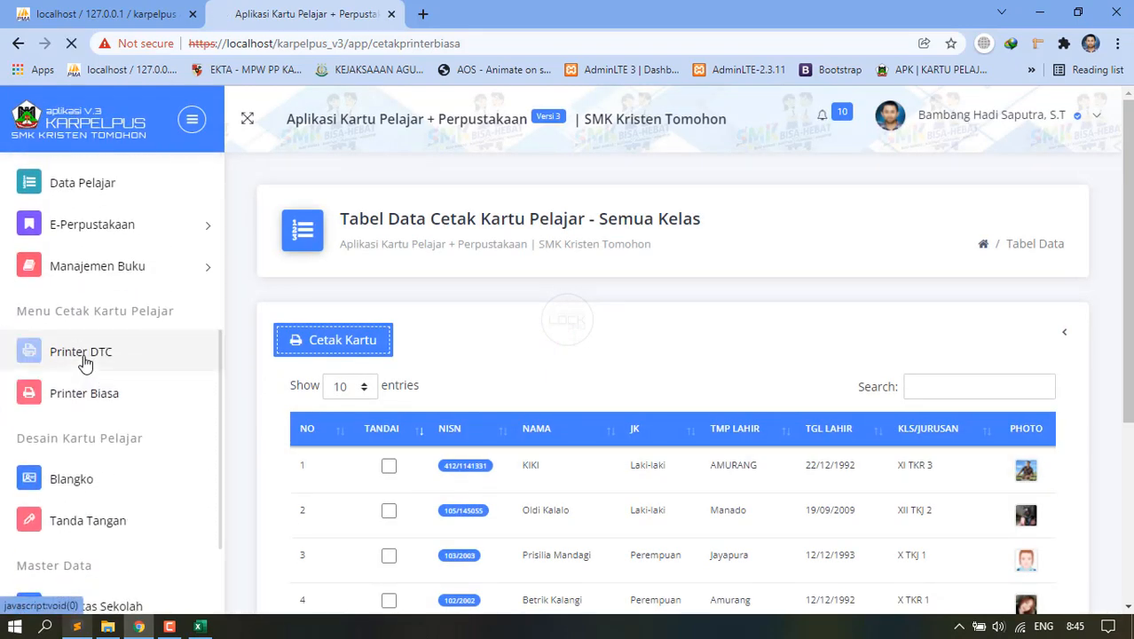
{"action": "left_click", "coordinate": [85, 363]}
{"action": "scroll", "coordinate": [701, 389], "scroll_direction": "down", "scroll_amount": 1}
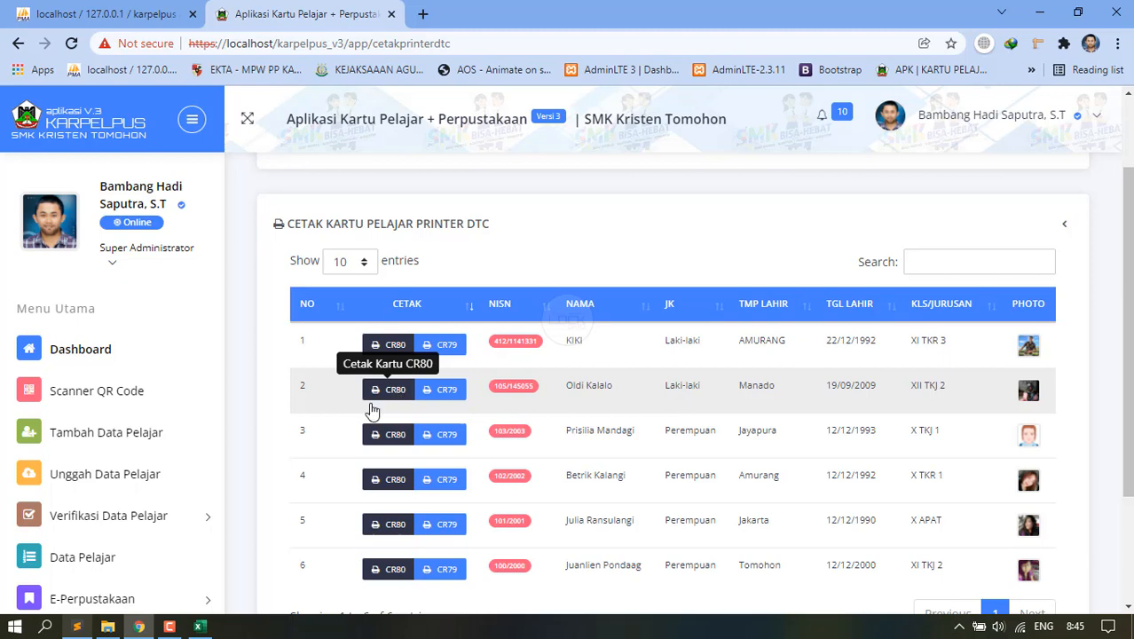
{"action": "left_click", "coordinate": [107, 626]}
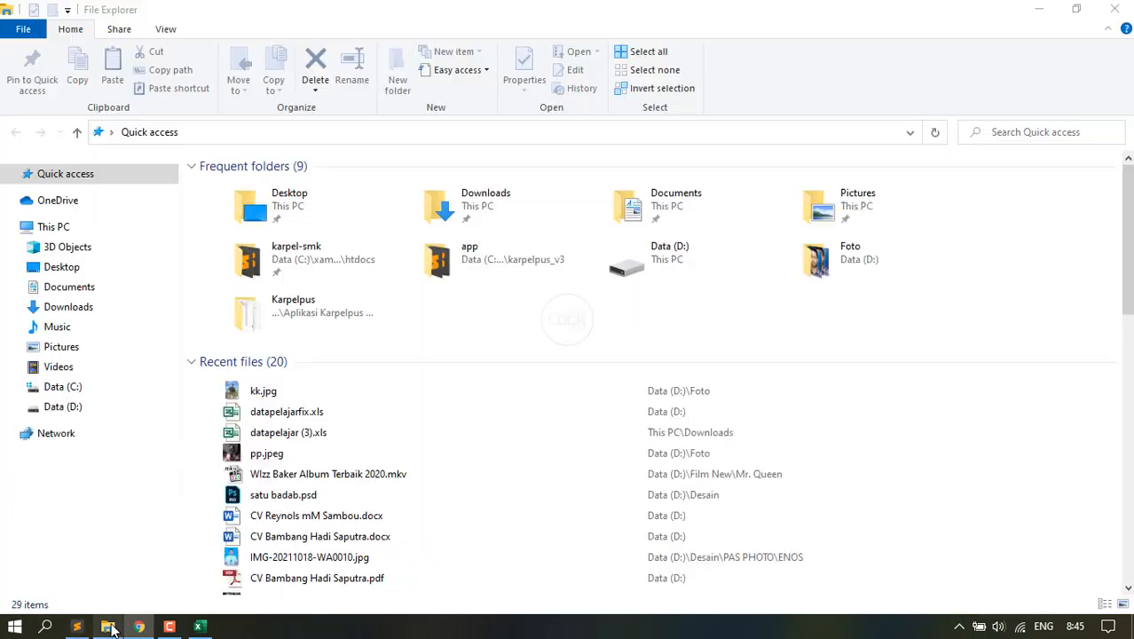
View the 3386822 Fargo DTC1250e photo from D:\Desain, zooming in and out.
{"action": "left_click", "coordinate": [74, 409]}
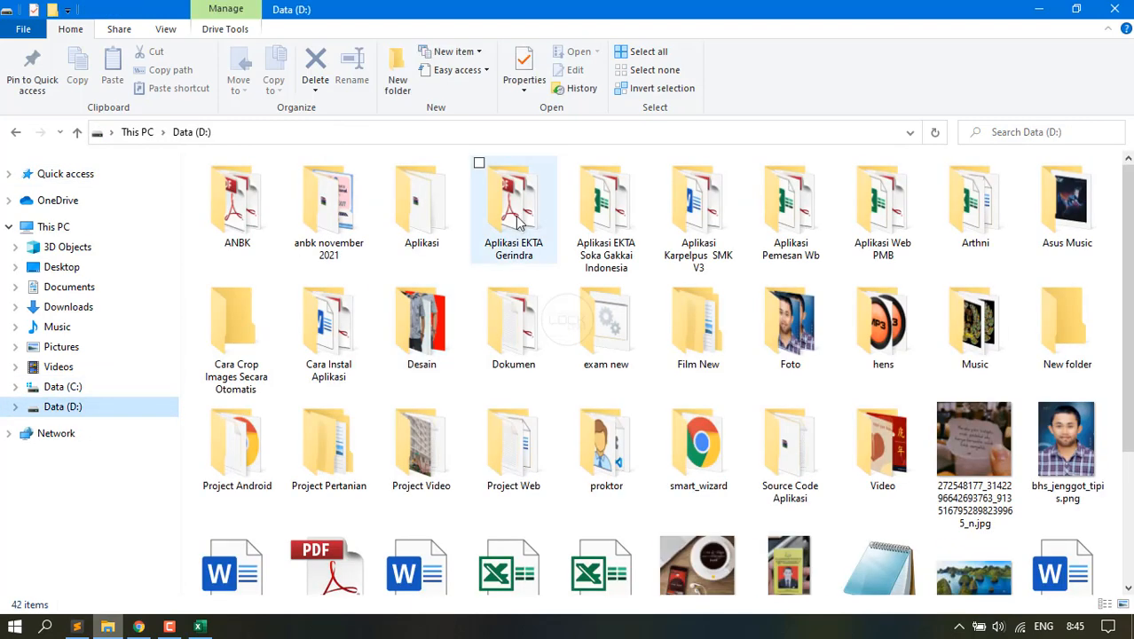
{"action": "double_click", "coordinate": [425, 353]}
{"action": "scroll", "coordinate": [532, 381], "scroll_direction": "down", "scroll_amount": 5}
{"action": "scroll", "coordinate": [575, 397], "scroll_direction": "down", "scroll_amount": 5}
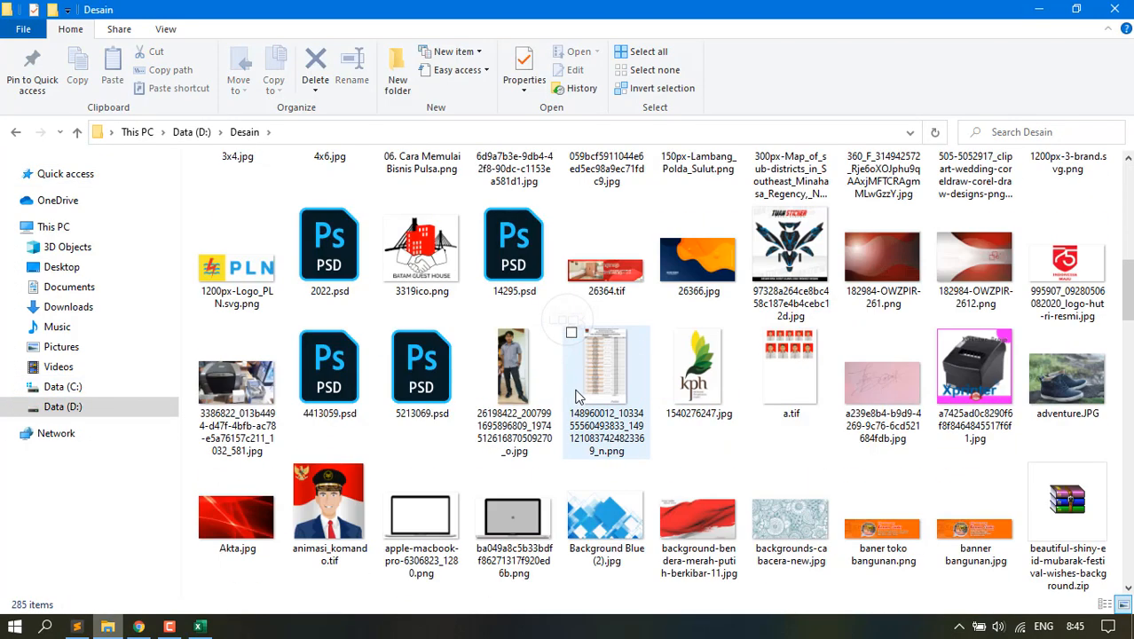
{"action": "double_click", "coordinate": [232, 380]}
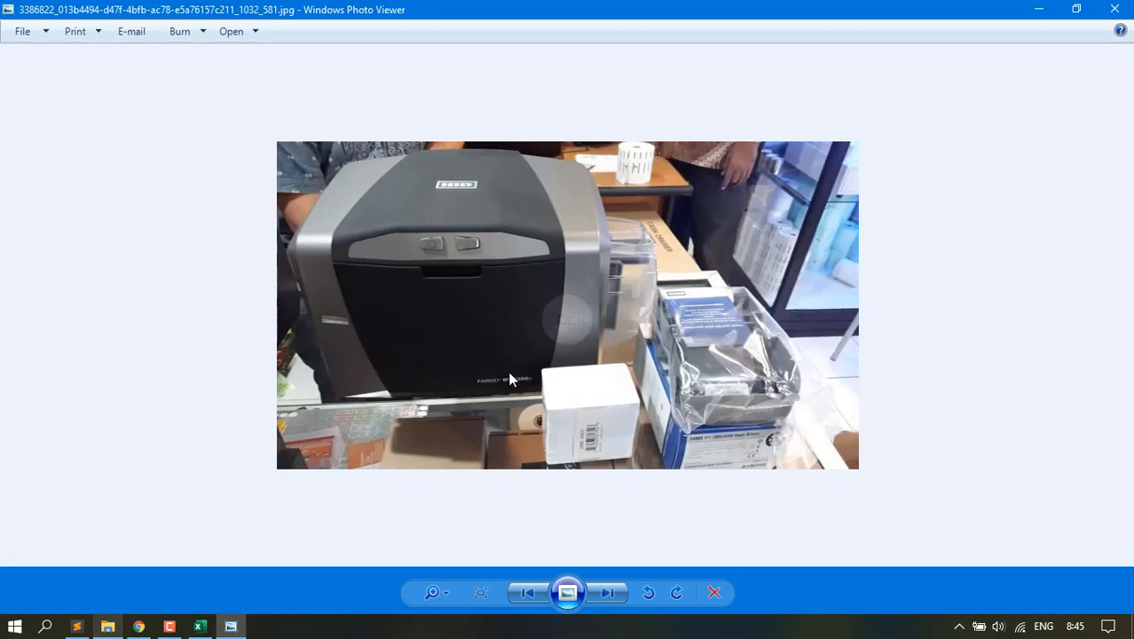
{"action": "scroll", "coordinate": [510, 379], "scroll_direction": "up", "scroll_amount": 2}
{"action": "scroll", "coordinate": [483, 441], "scroll_direction": "down", "scroll_amount": 1}
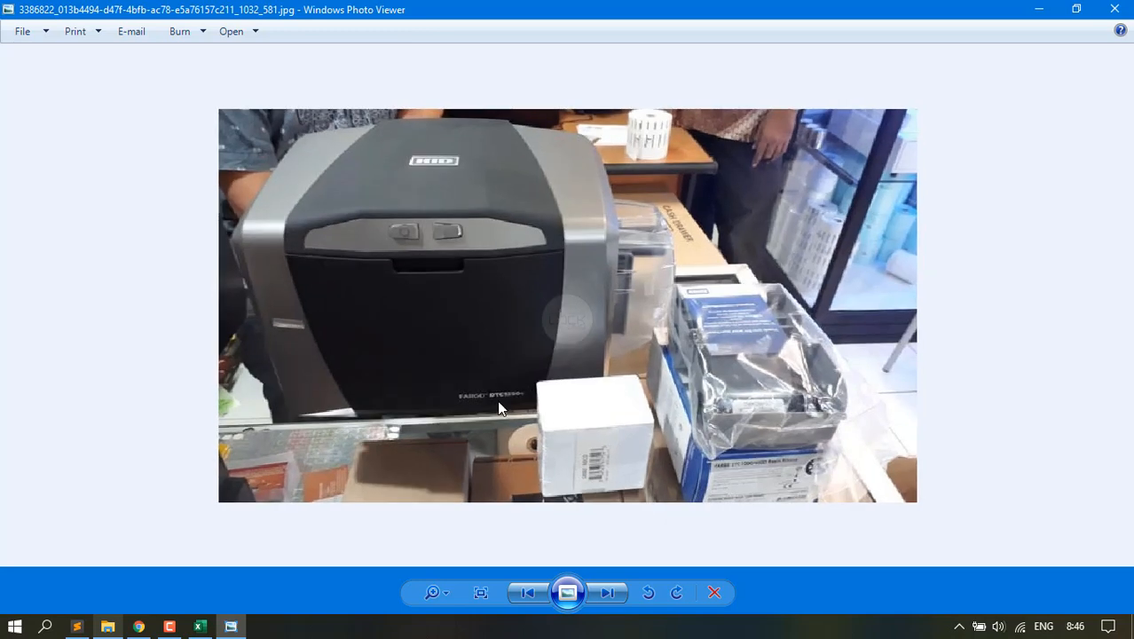
{"action": "scroll", "coordinate": [516, 391], "scroll_direction": "up", "scroll_amount": 2}
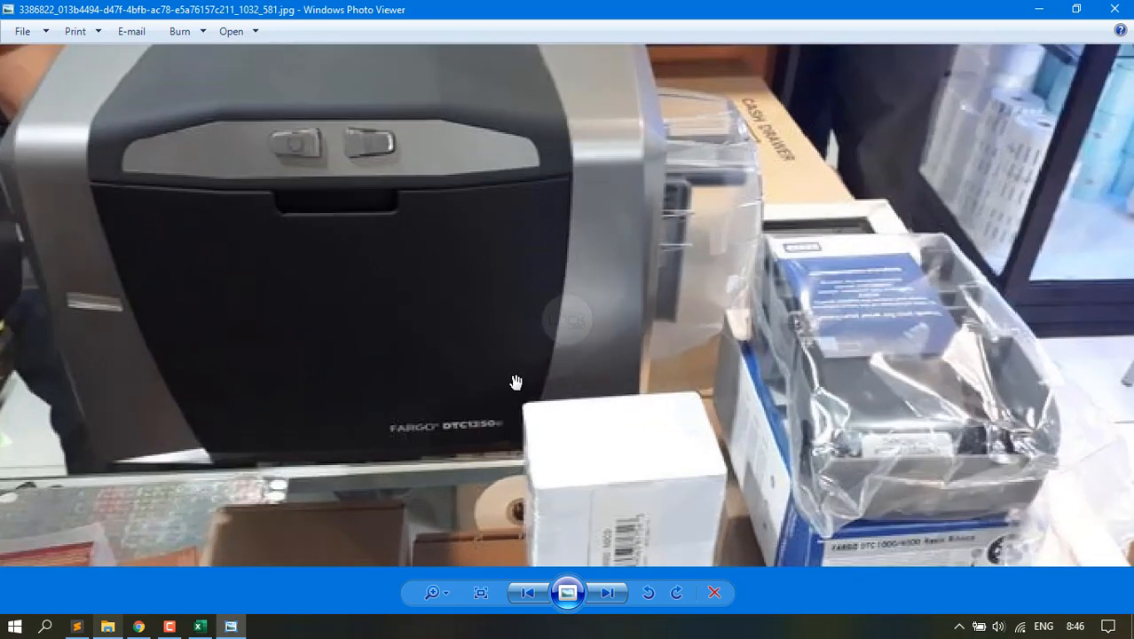
{"action": "scroll", "coordinate": [515, 383], "scroll_direction": "down", "scroll_amount": 3}
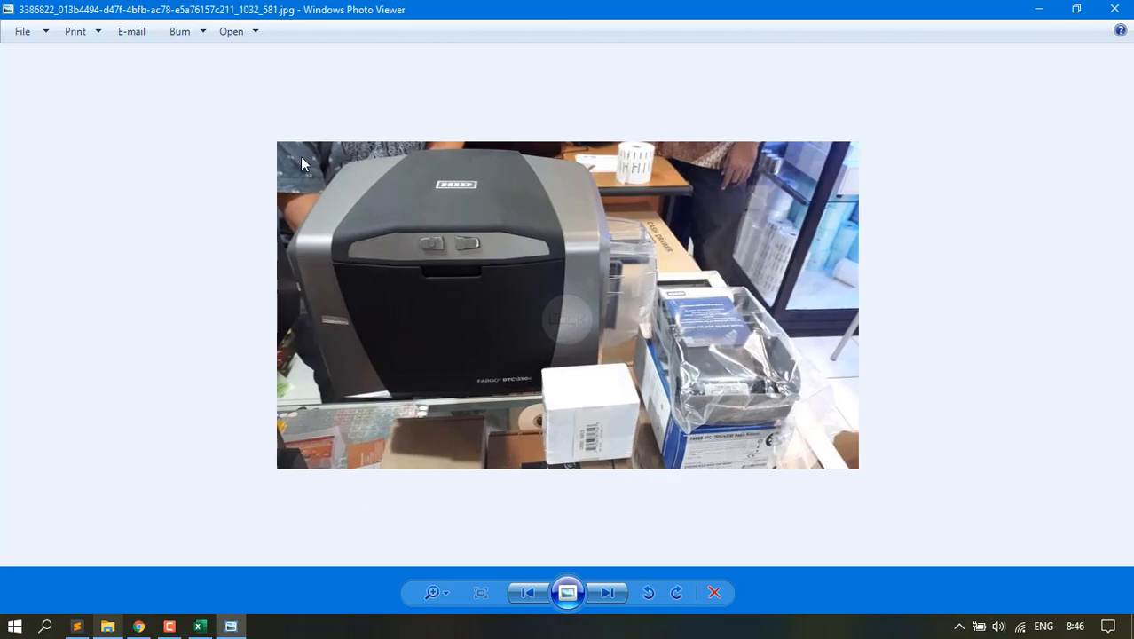
{"action": "left_click", "coordinate": [138, 627]}
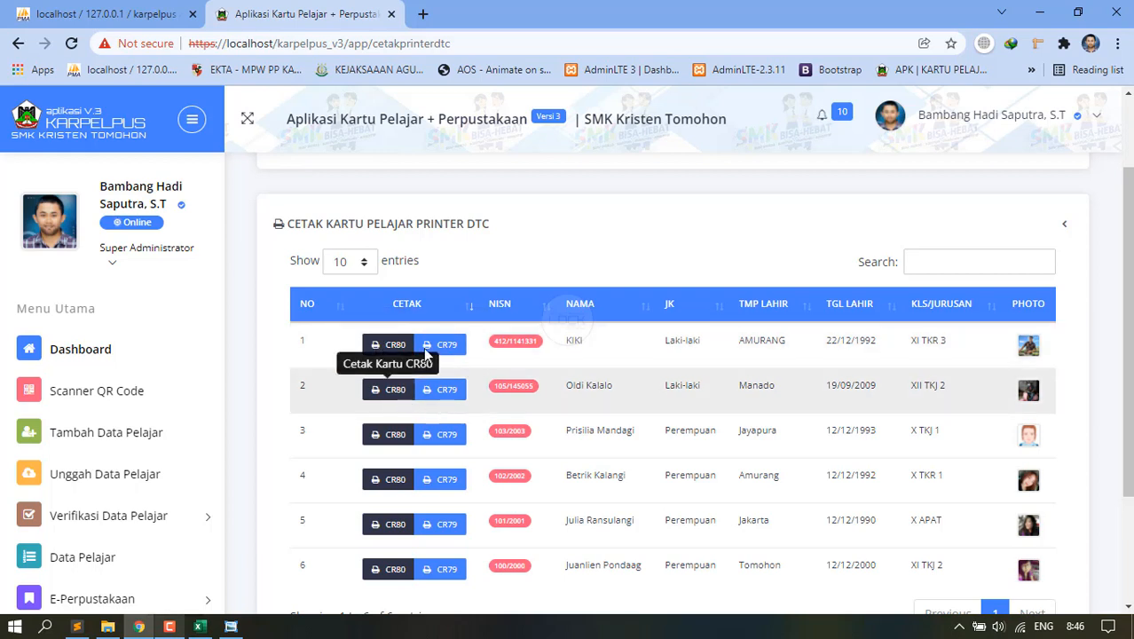
Print the fourth student's CR80 card to the DTC1250e Card Printer on CR-80 paper.
{"action": "left_click", "coordinate": [391, 482]}
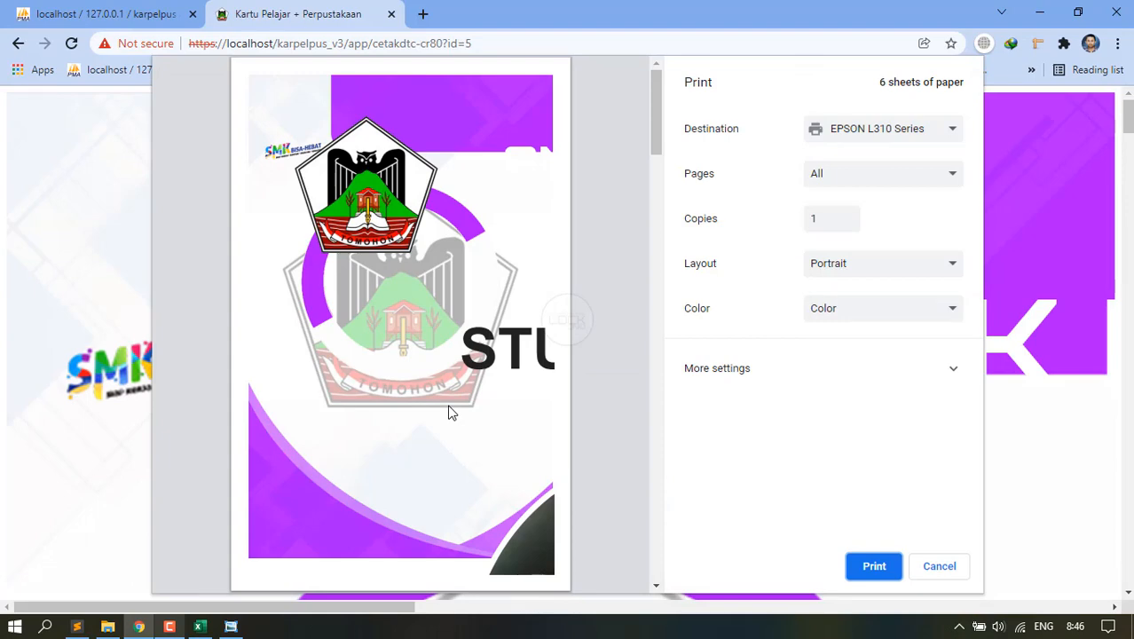
{"action": "scroll", "coordinate": [490, 201], "scroll_direction": "down", "scroll_amount": 15}
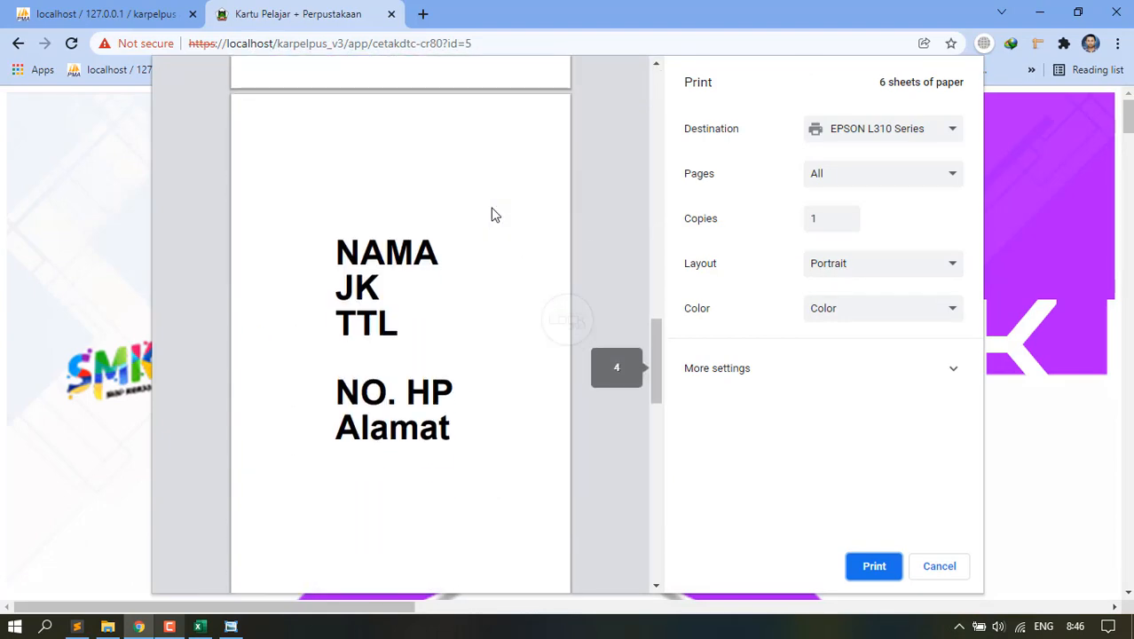
{"action": "scroll", "coordinate": [495, 214], "scroll_direction": "up", "scroll_amount": 2}
{"action": "left_click", "coordinate": [819, 368]}
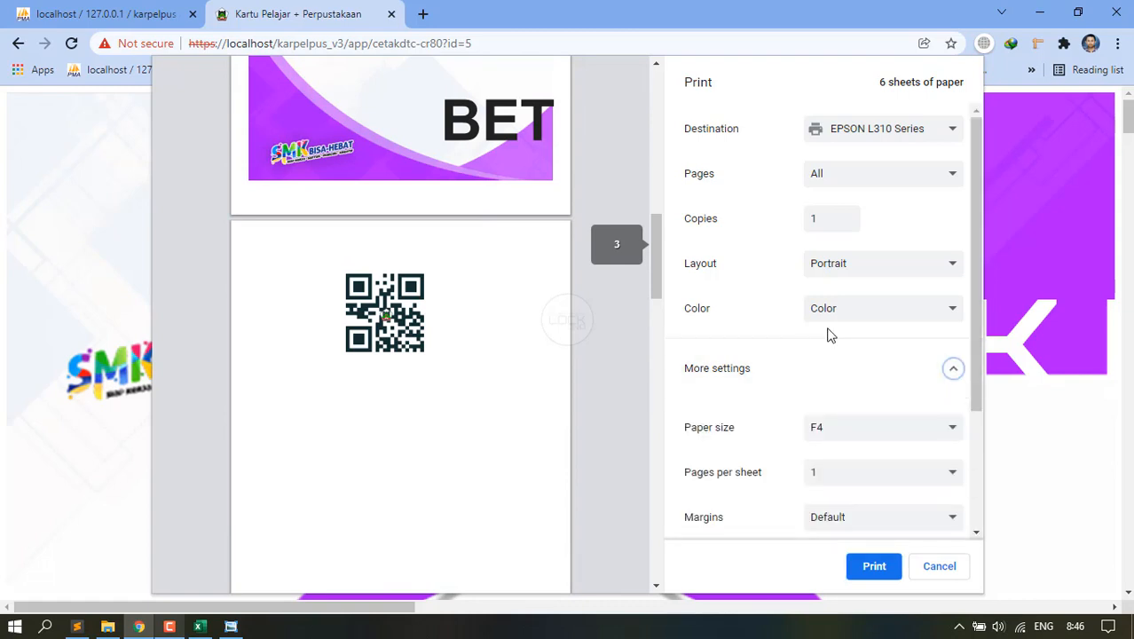
{"action": "scroll", "coordinate": [828, 336], "scroll_direction": "down", "scroll_amount": 2}
{"action": "scroll", "coordinate": [828, 264], "scroll_direction": "up", "scroll_amount": 3}
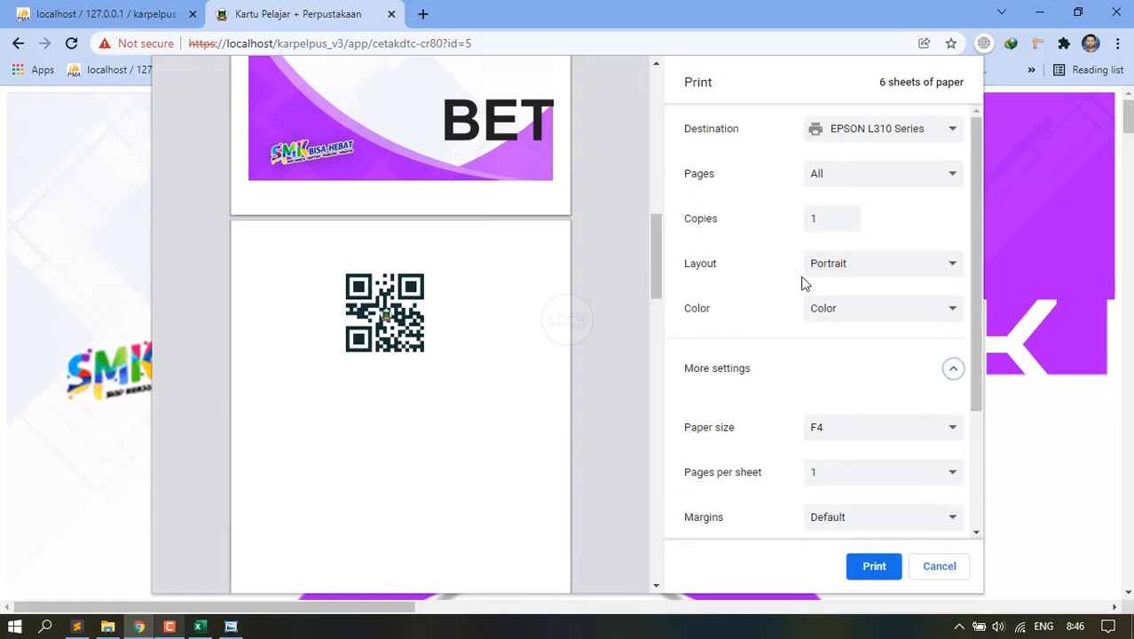
{"action": "left_click", "coordinate": [845, 135]}
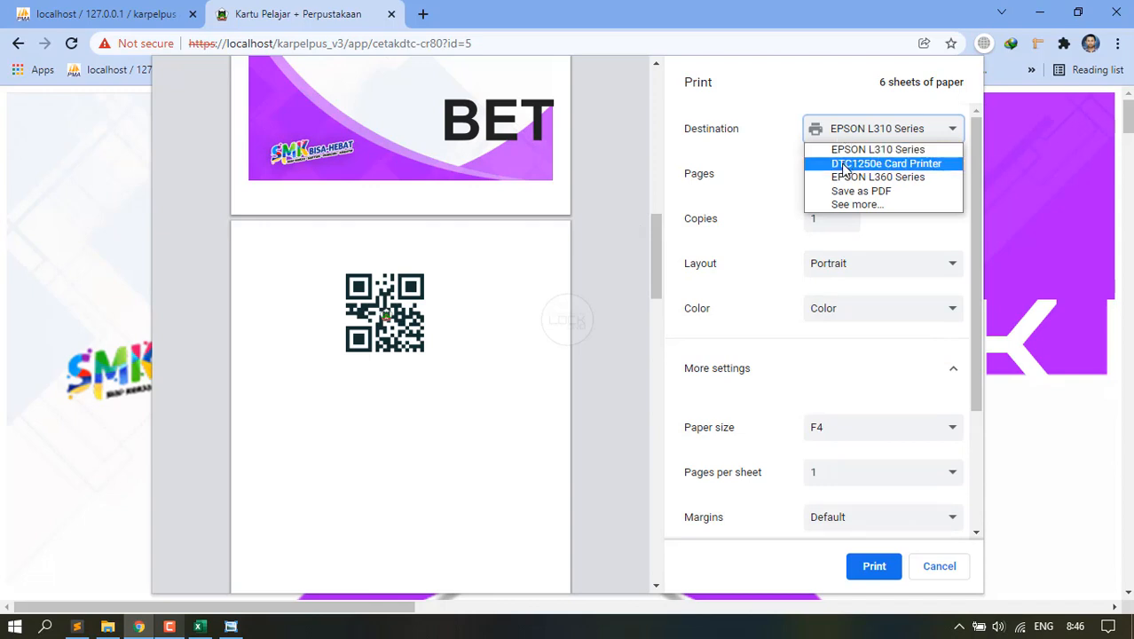
{"action": "left_click", "coordinate": [845, 165]}
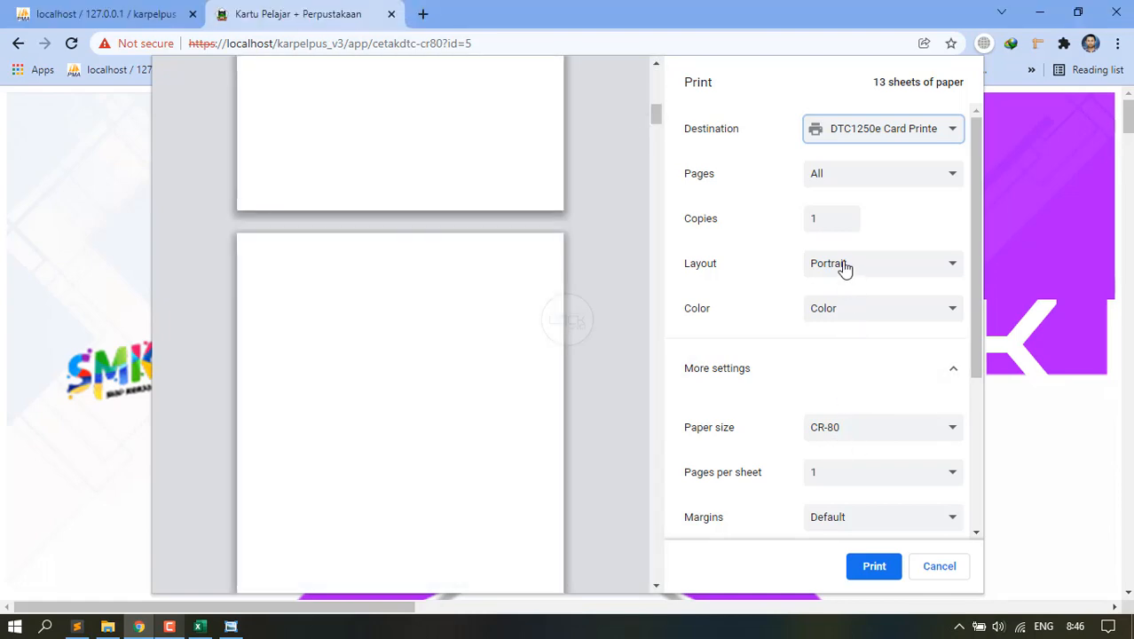
Set the CR-80 card print margins to None and the scale to Custom 10.
{"action": "scroll", "coordinate": [502, 313], "scroll_direction": "up", "scroll_amount": 8}
{"action": "scroll", "coordinate": [503, 318], "scroll_direction": "up", "scroll_amount": 4}
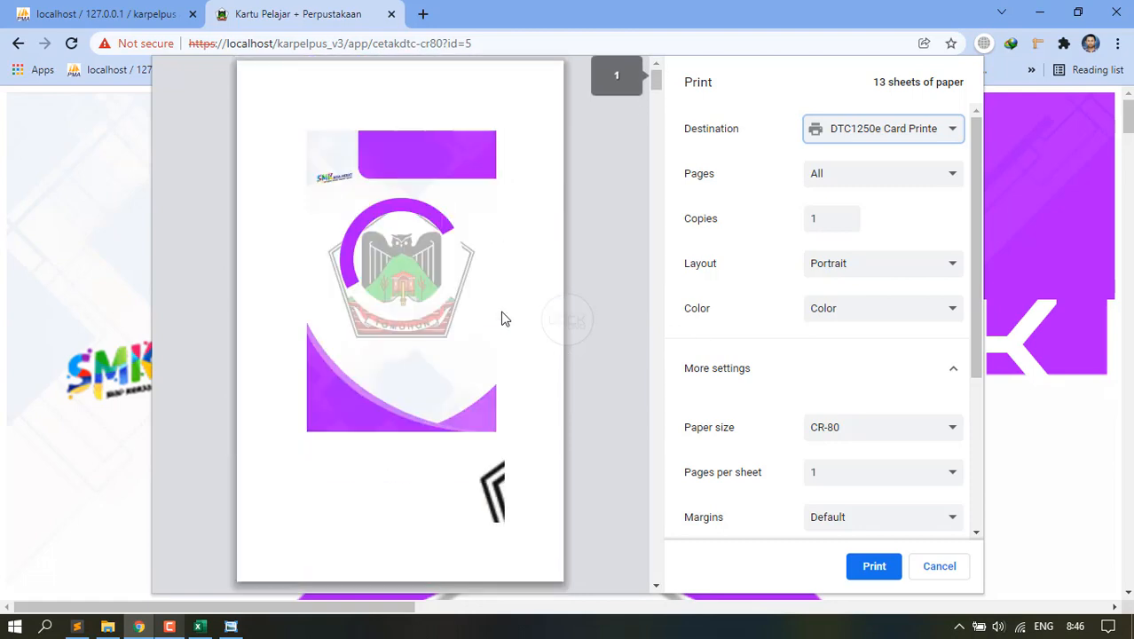
{"action": "left_click", "coordinate": [833, 519]}
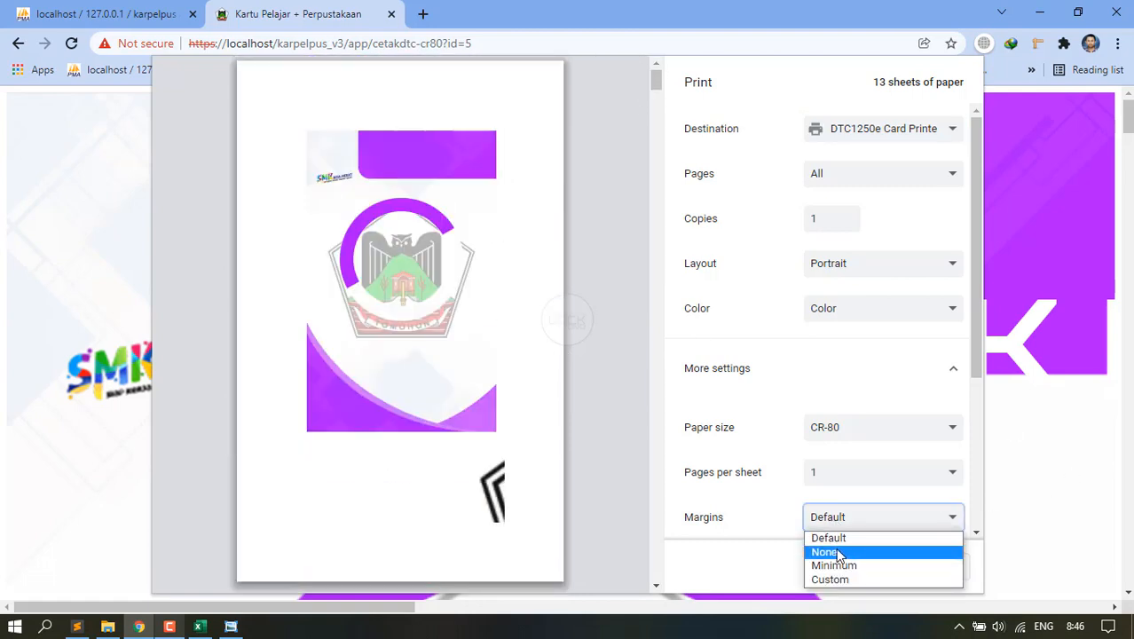
{"action": "left_click", "coordinate": [825, 552]}
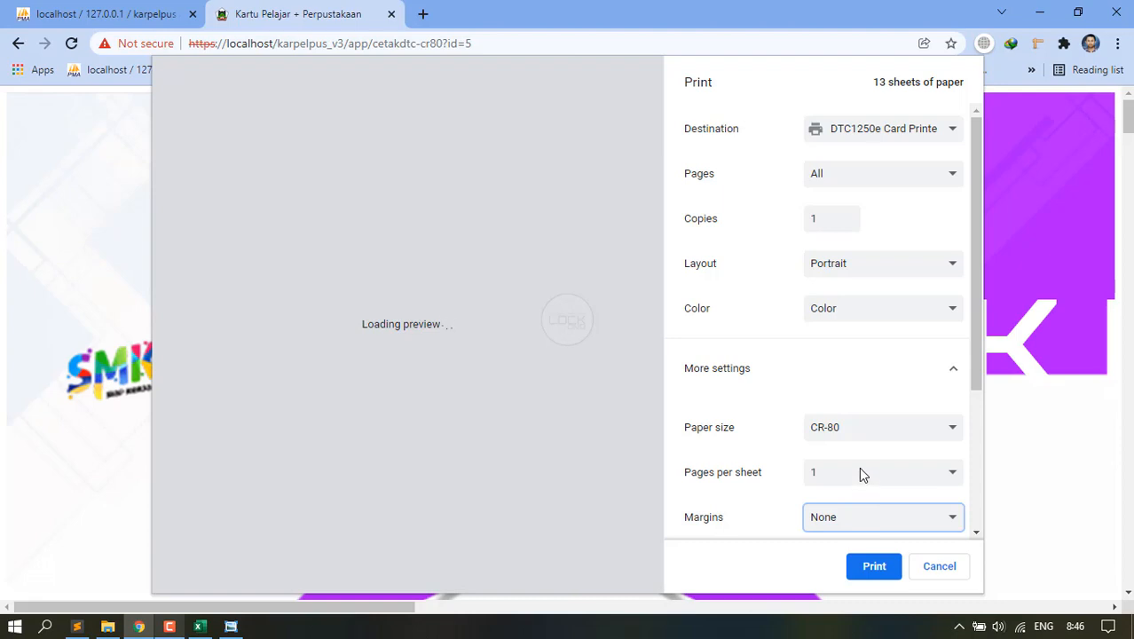
{"action": "scroll", "coordinate": [861, 475], "scroll_direction": "down", "scroll_amount": 2}
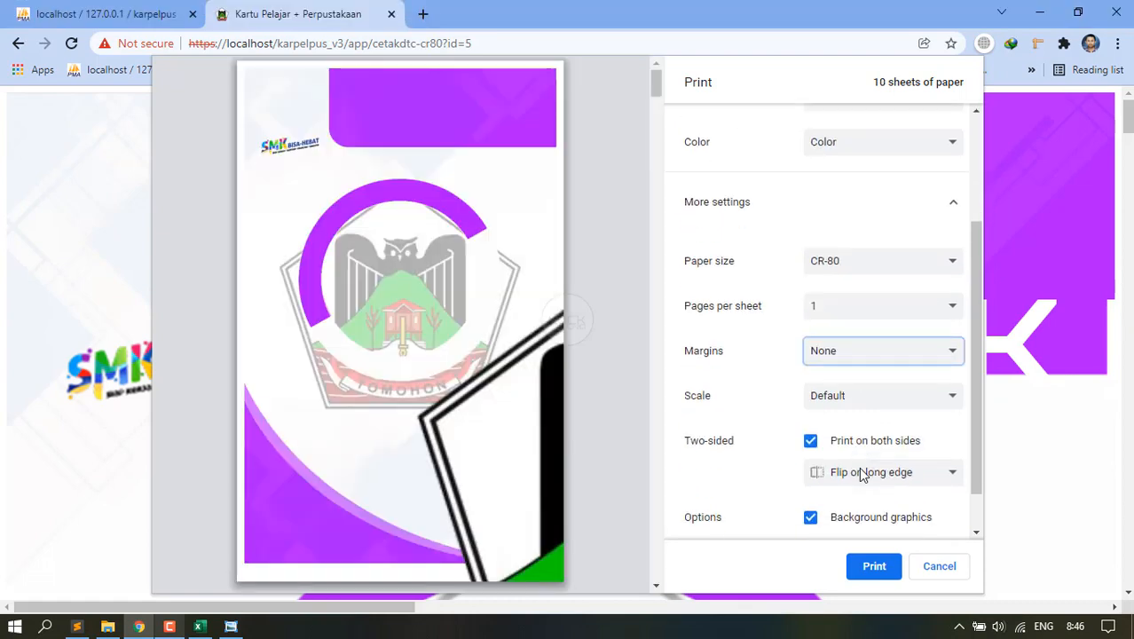
{"action": "left_click", "coordinate": [819, 398]}
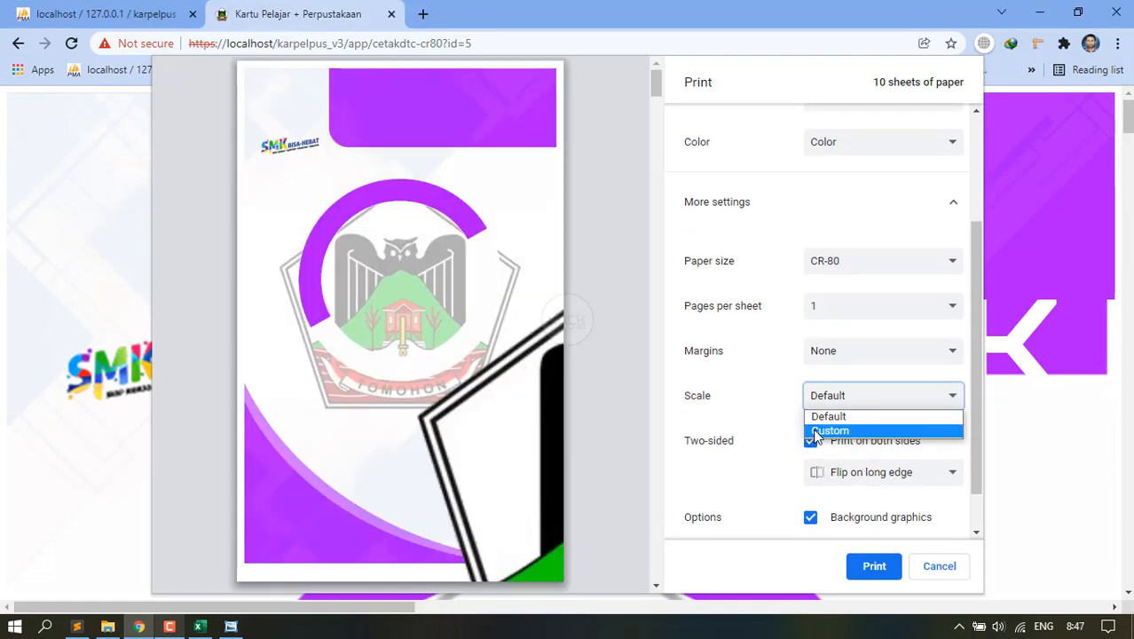
{"action": "left_click", "coordinate": [825, 431]}
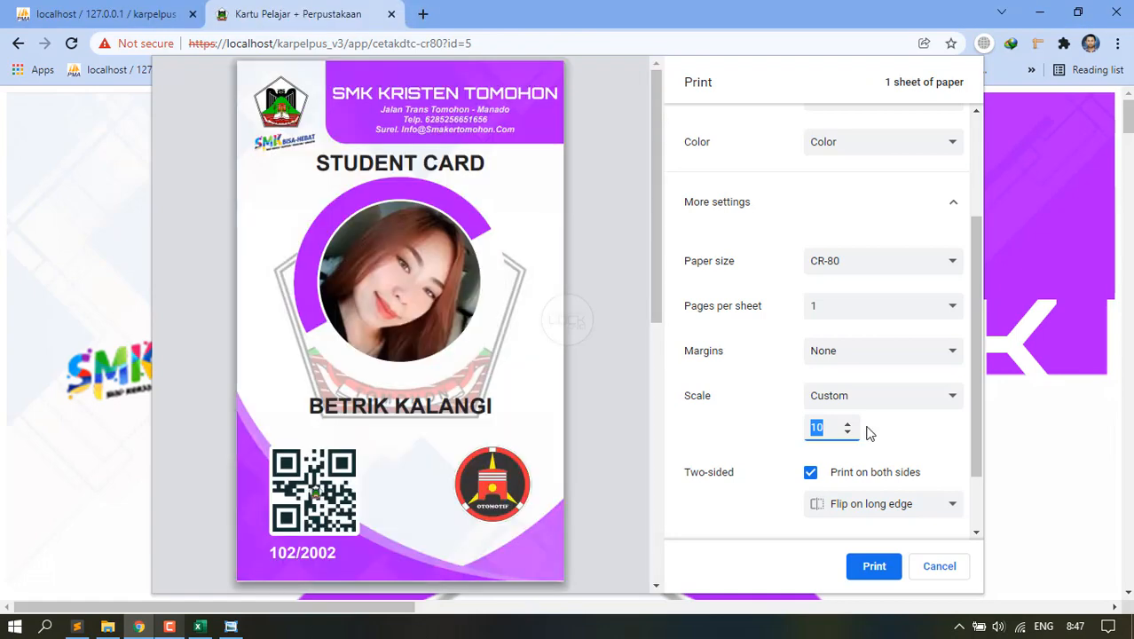
Review the front and back preview pages, then cancel back to the DTC card table.
{"action": "scroll", "coordinate": [866, 436], "scroll_direction": "down", "scroll_amount": 1}
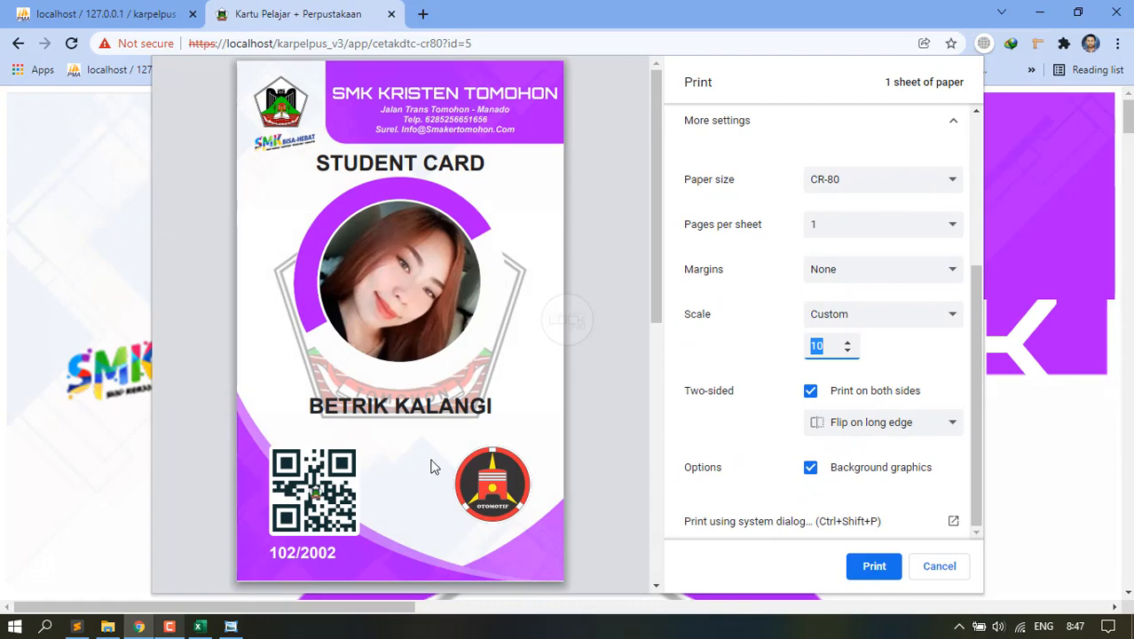
{"action": "scroll", "coordinate": [433, 445], "scroll_direction": "down", "scroll_amount": 5}
{"action": "scroll", "coordinate": [441, 403], "scroll_direction": "up", "scroll_amount": 5}
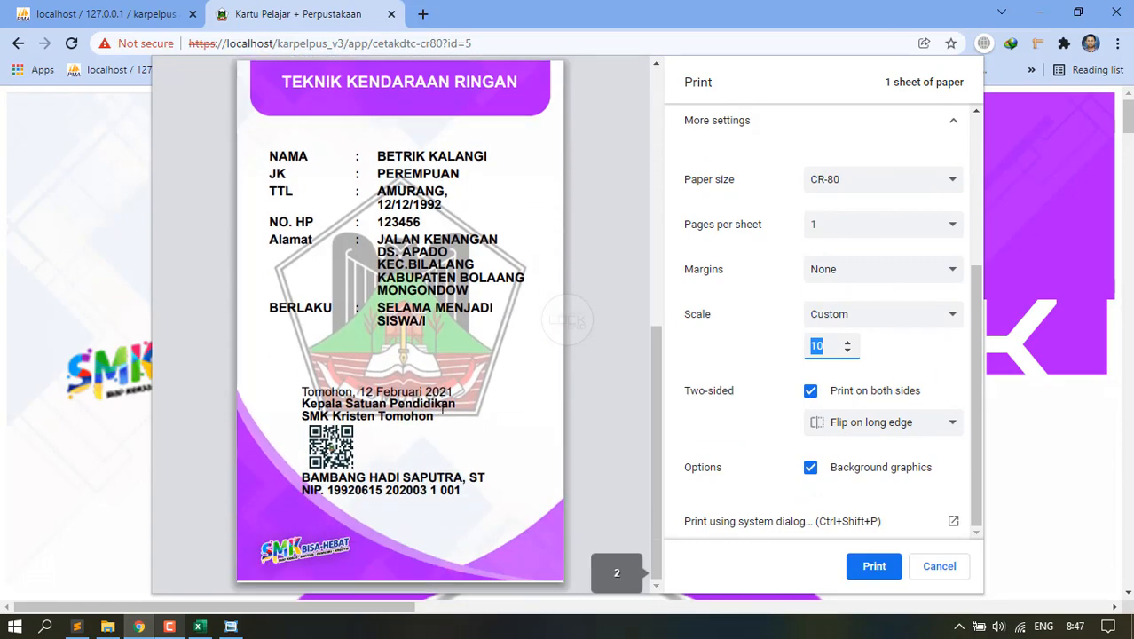
{"action": "scroll", "coordinate": [441, 407], "scroll_direction": "down", "scroll_amount": 5}
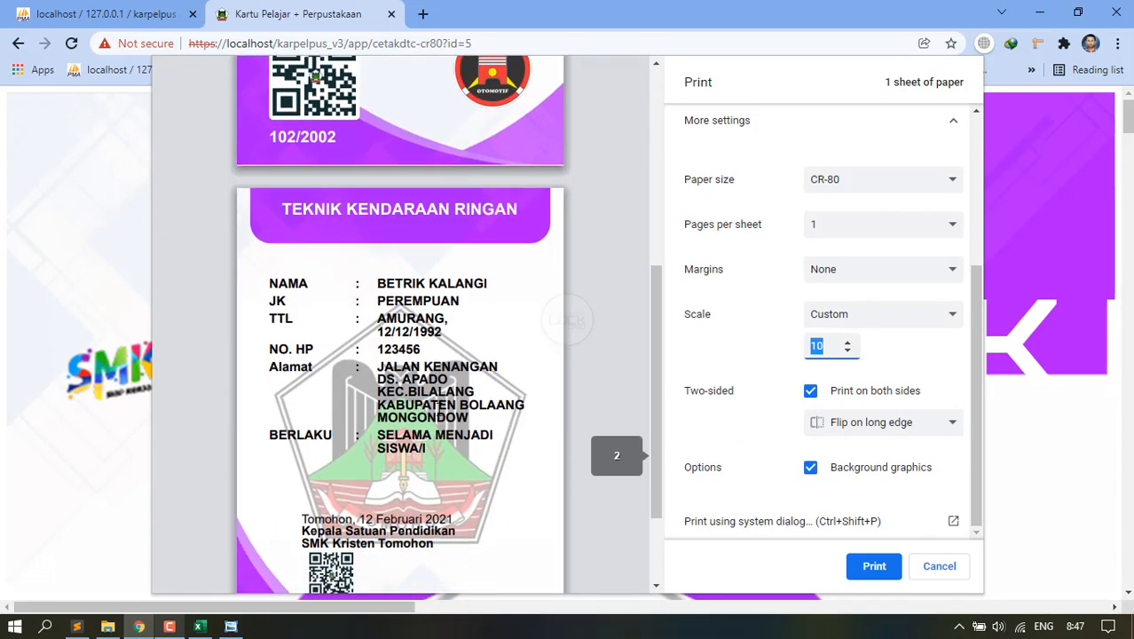
{"action": "scroll", "coordinate": [438, 409], "scroll_direction": "up", "scroll_amount": 4}
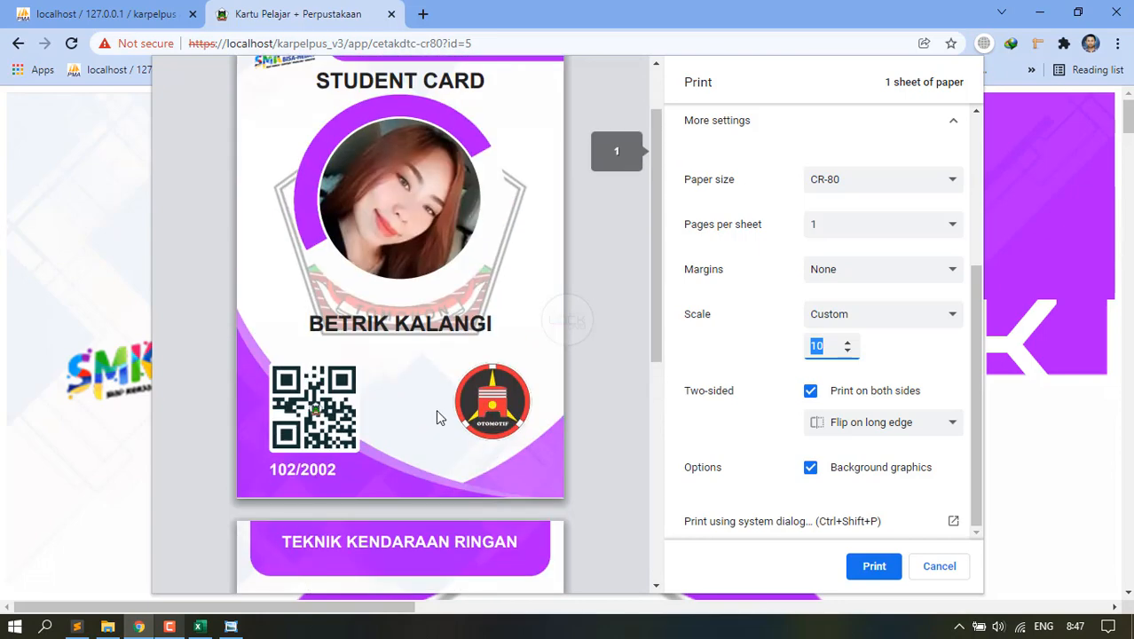
{"action": "scroll", "coordinate": [436, 417], "scroll_direction": "up", "scroll_amount": 3}
{"action": "scroll", "coordinate": [388, 438], "scroll_direction": "down", "scroll_amount": 6}
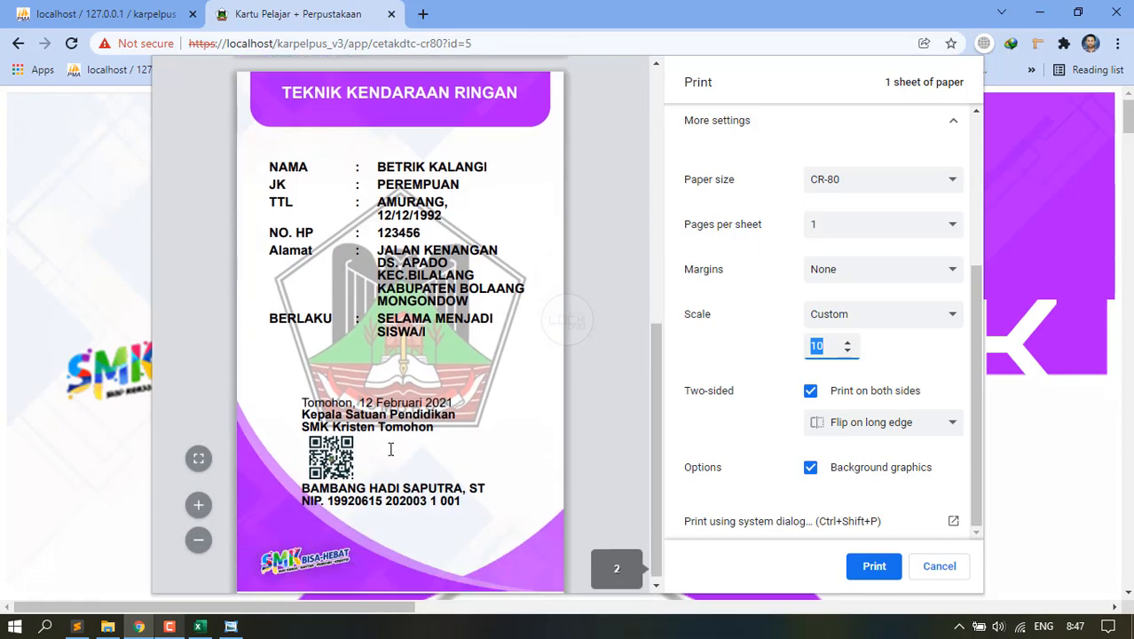
{"action": "scroll", "coordinate": [390, 450], "scroll_direction": "up", "scroll_amount": 5}
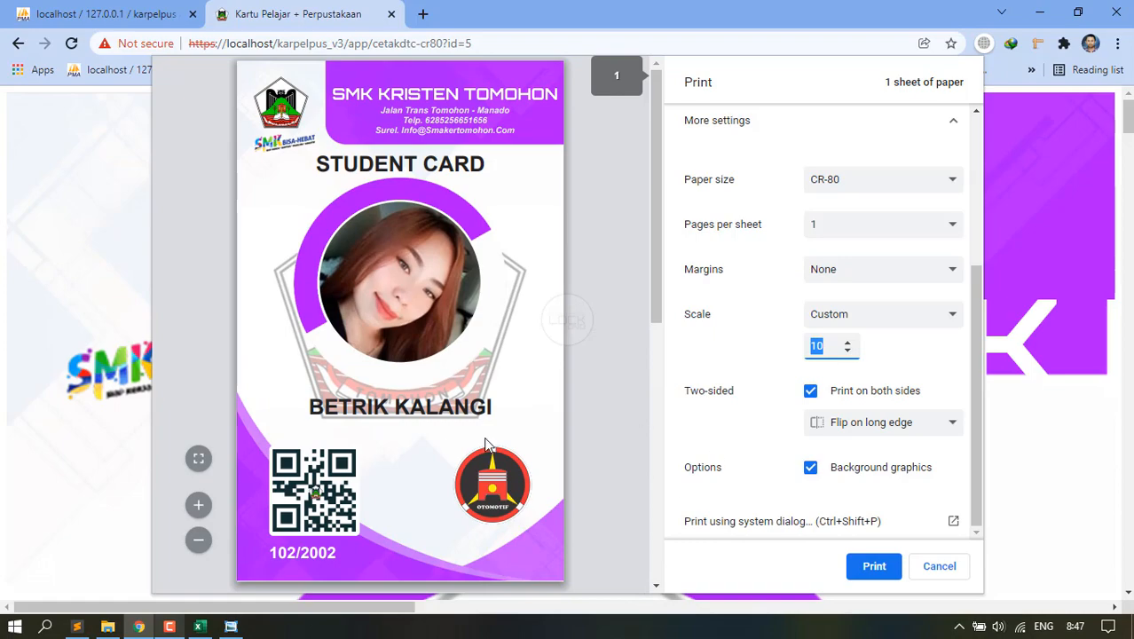
{"action": "scroll", "coordinate": [374, 333], "scroll_direction": "down", "scroll_amount": 5}
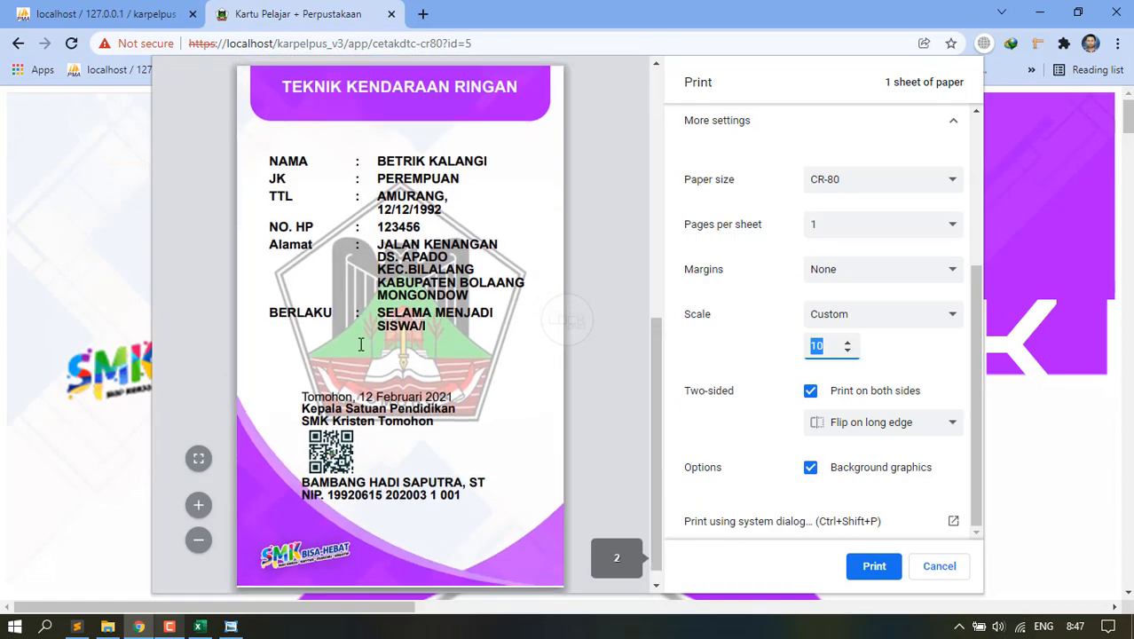
{"action": "scroll", "coordinate": [360, 344], "scroll_direction": "up", "scroll_amount": 5}
{"action": "scroll", "coordinate": [360, 344], "scroll_direction": "down", "scroll_amount": 5}
{"action": "scroll", "coordinate": [360, 344], "scroll_direction": "up", "scroll_amount": 5}
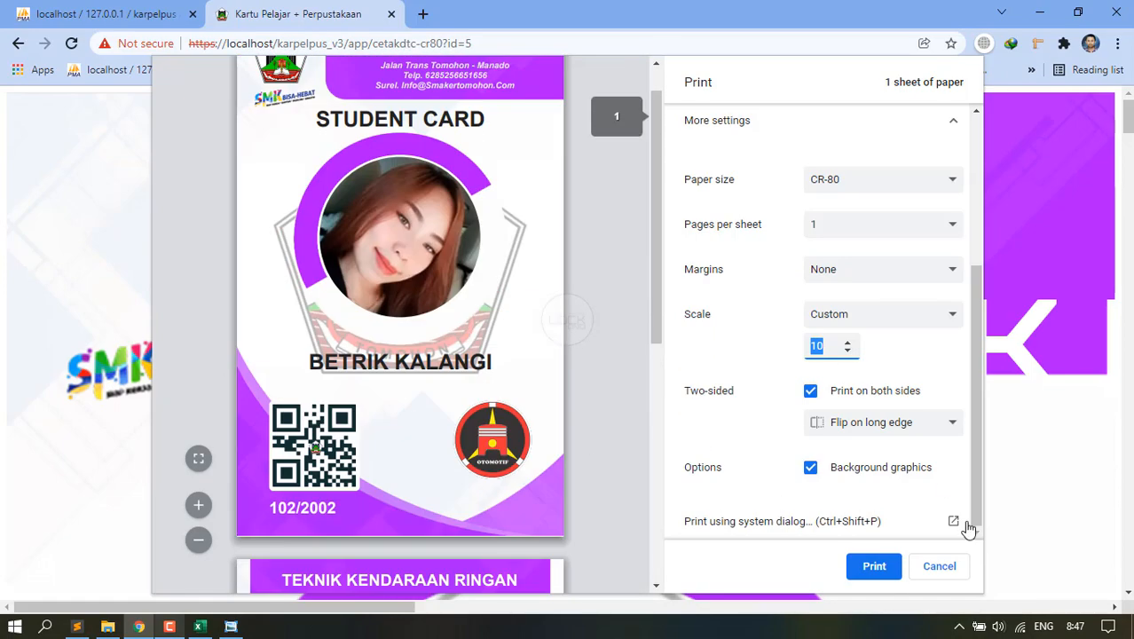
{"action": "left_click", "coordinate": [939, 566]}
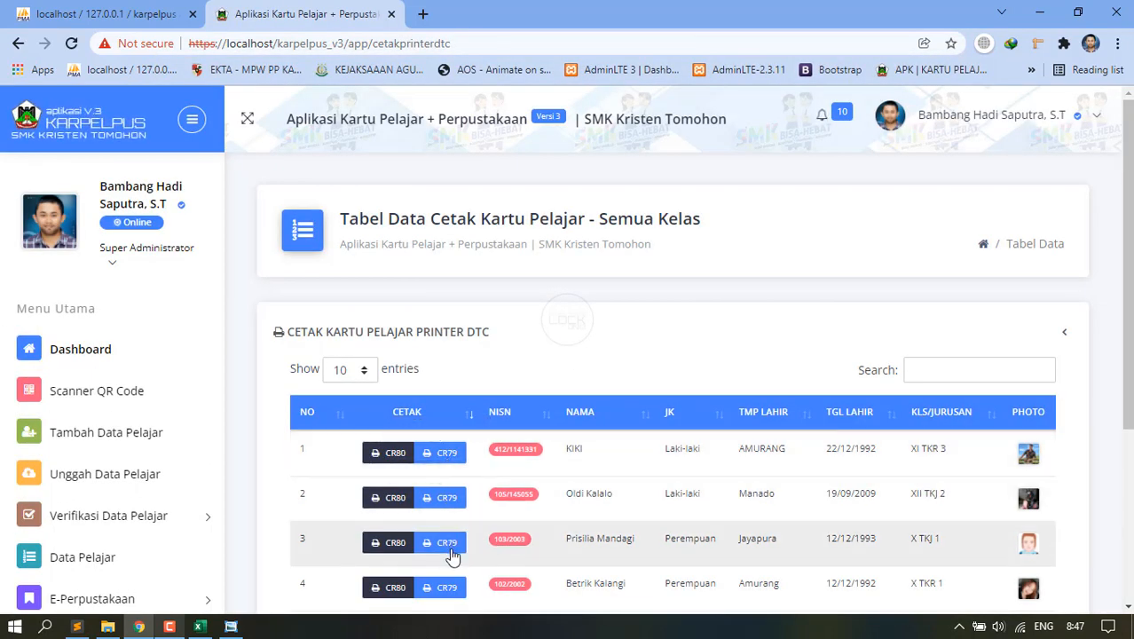
Open the CR79 card print preview for the fourth student.
{"action": "left_click", "coordinate": [446, 587]}
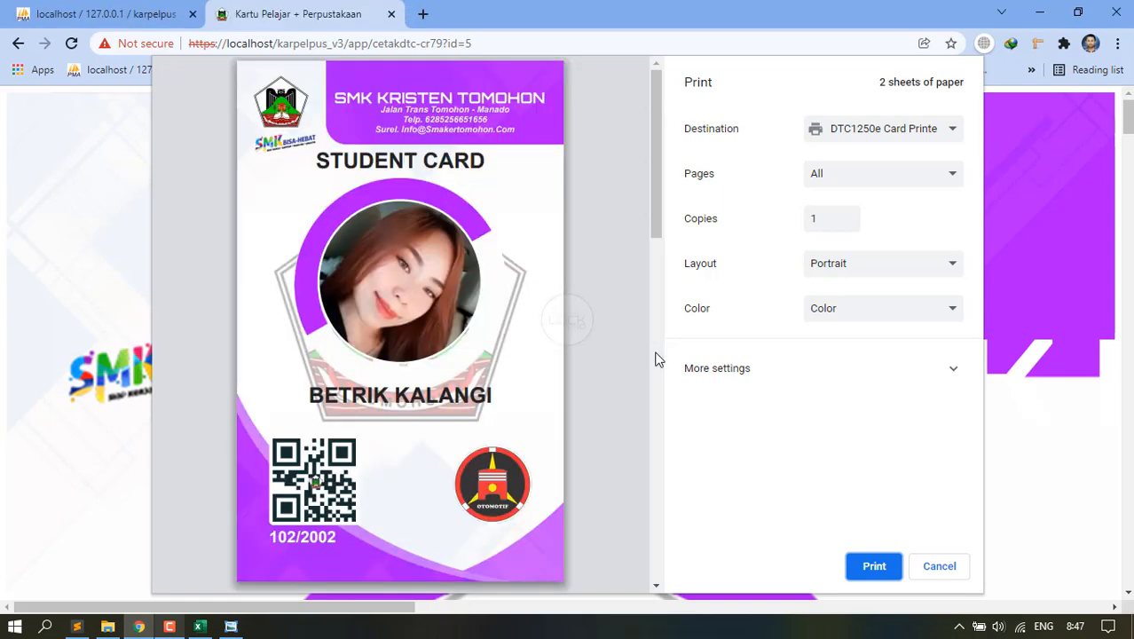
{"action": "scroll", "coordinate": [620, 299], "scroll_direction": "down", "scroll_amount": 12}
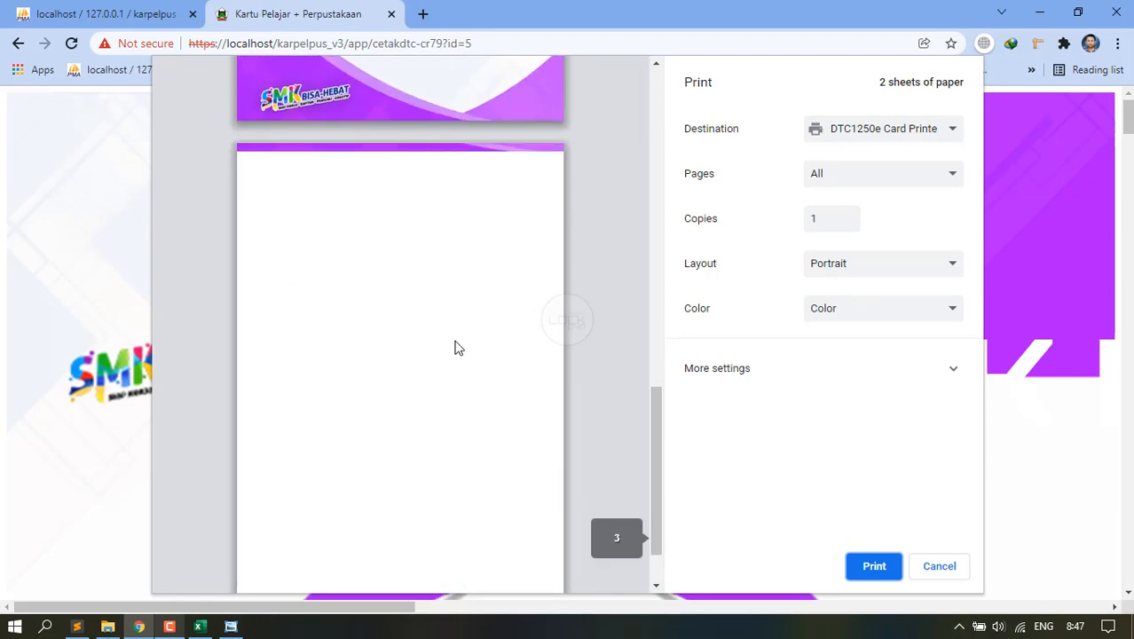
{"action": "scroll", "coordinate": [435, 393], "scroll_direction": "up", "scroll_amount": 3}
Under More settings, change the paper size from CR-80 to CR-79.
{"action": "left_click", "coordinate": [792, 387]}
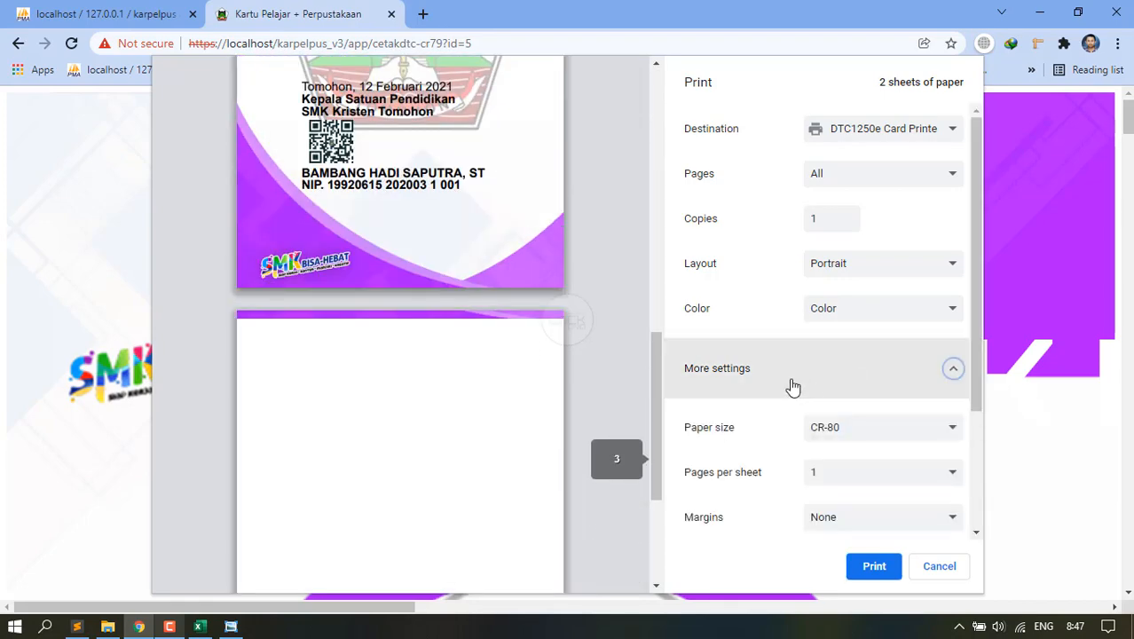
{"action": "left_click", "coordinate": [823, 428]}
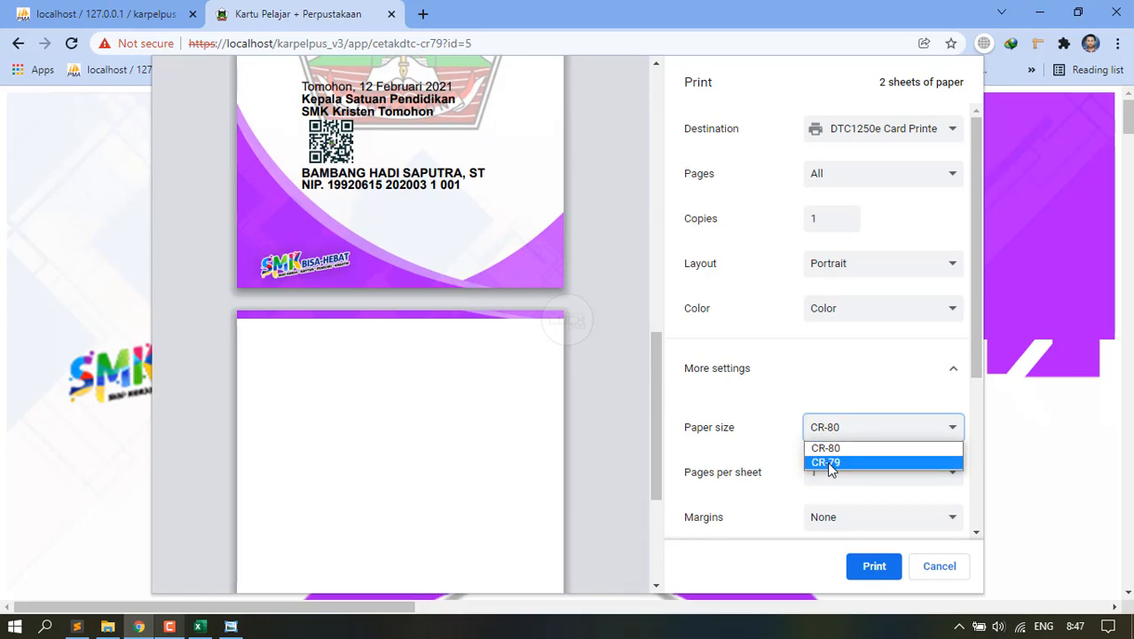
{"action": "left_click", "coordinate": [341, 289]}
{"action": "scroll", "coordinate": [387, 268], "scroll_direction": "up", "scroll_amount": 10}
{"action": "scroll", "coordinate": [428, 274], "scroll_direction": "down", "scroll_amount": 5}
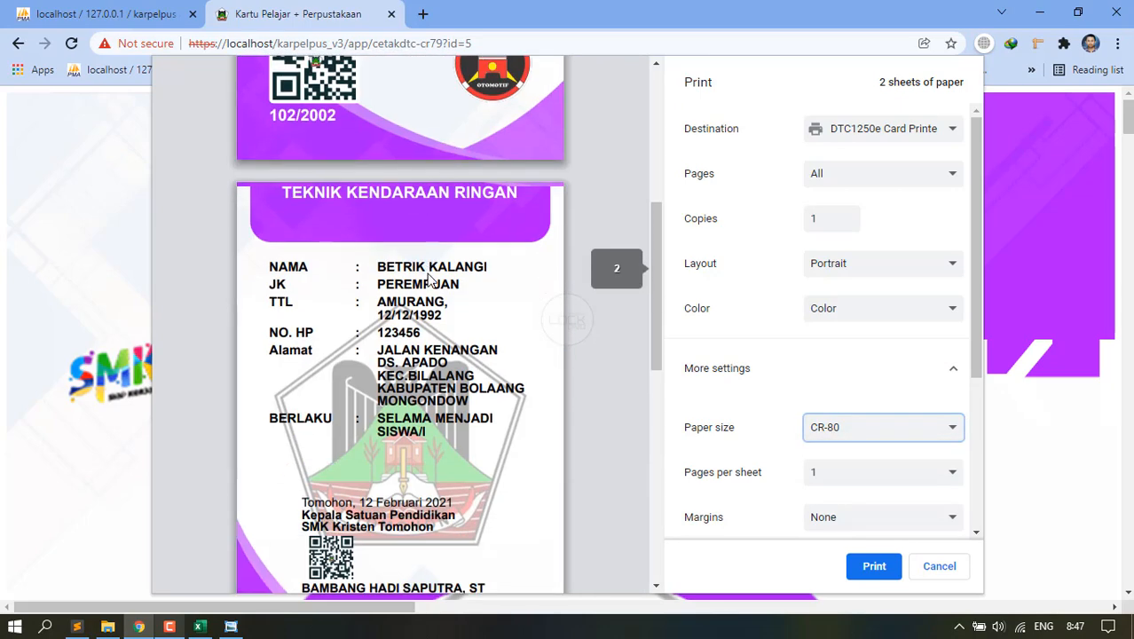
{"action": "scroll", "coordinate": [428, 275], "scroll_direction": "down", "scroll_amount": 7}
{"action": "scroll", "coordinate": [466, 308], "scroll_direction": "up", "scroll_amount": 4}
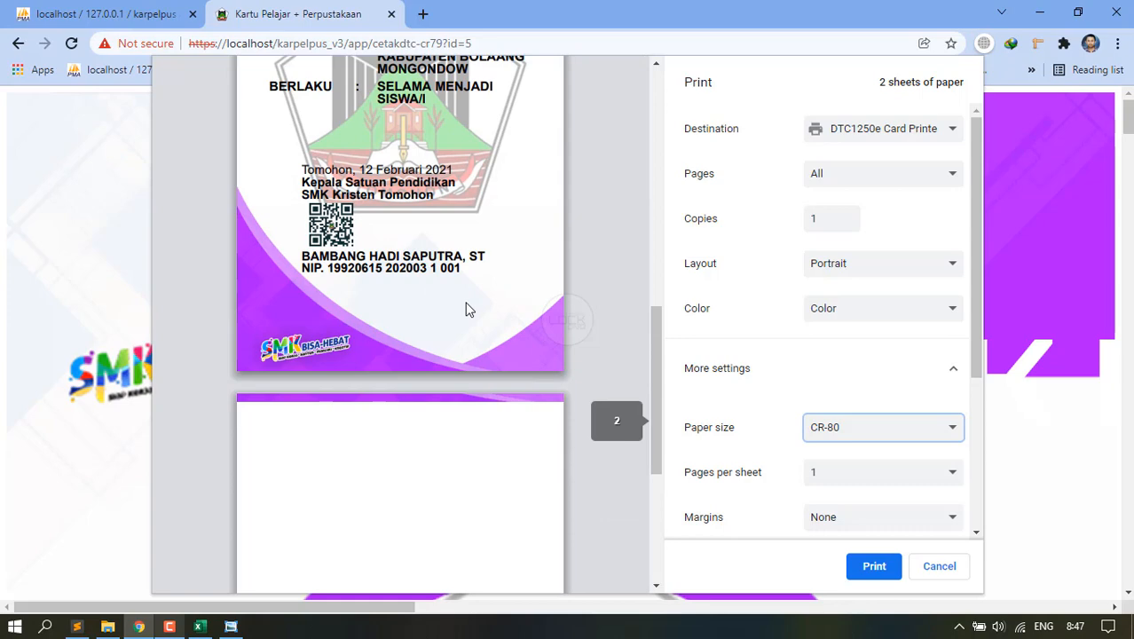
{"action": "left_click", "coordinate": [837, 431]}
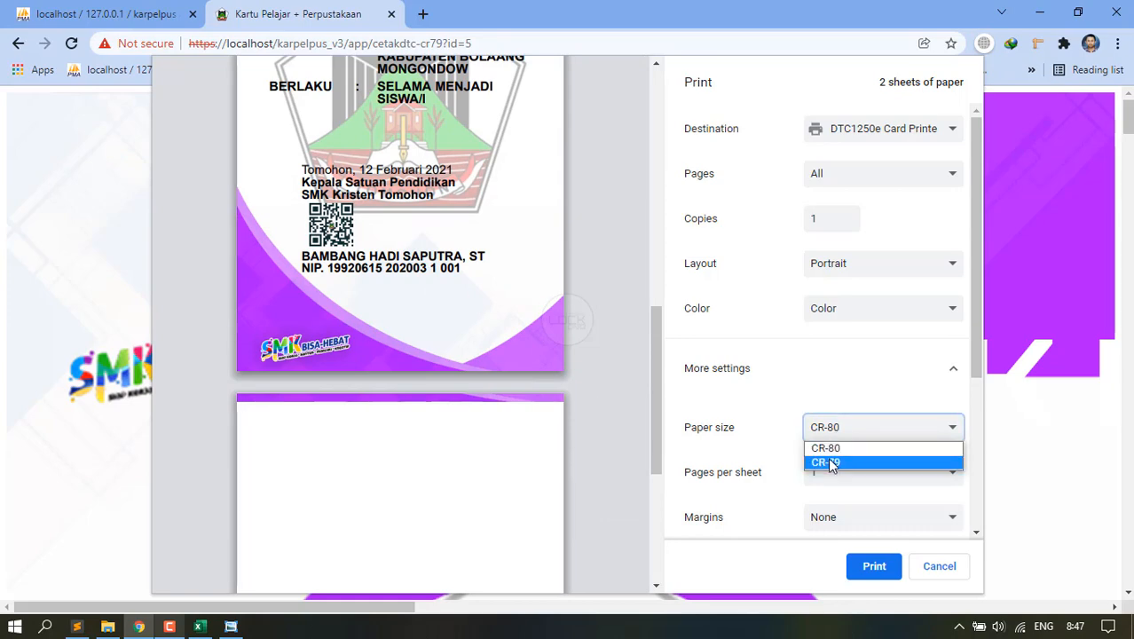
{"action": "left_click", "coordinate": [832, 462]}
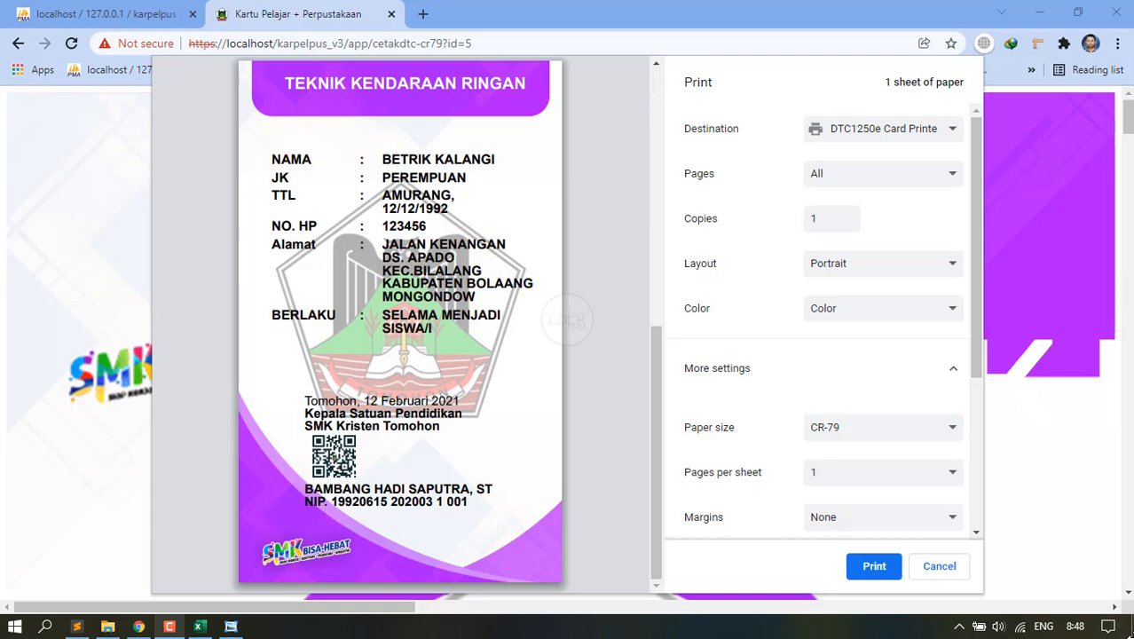
Minimise the browser, photo viewer, file explorer, code editor and spreadsheet to reveal the desktop.
{"action": "left_click", "coordinate": [1040, 13]}
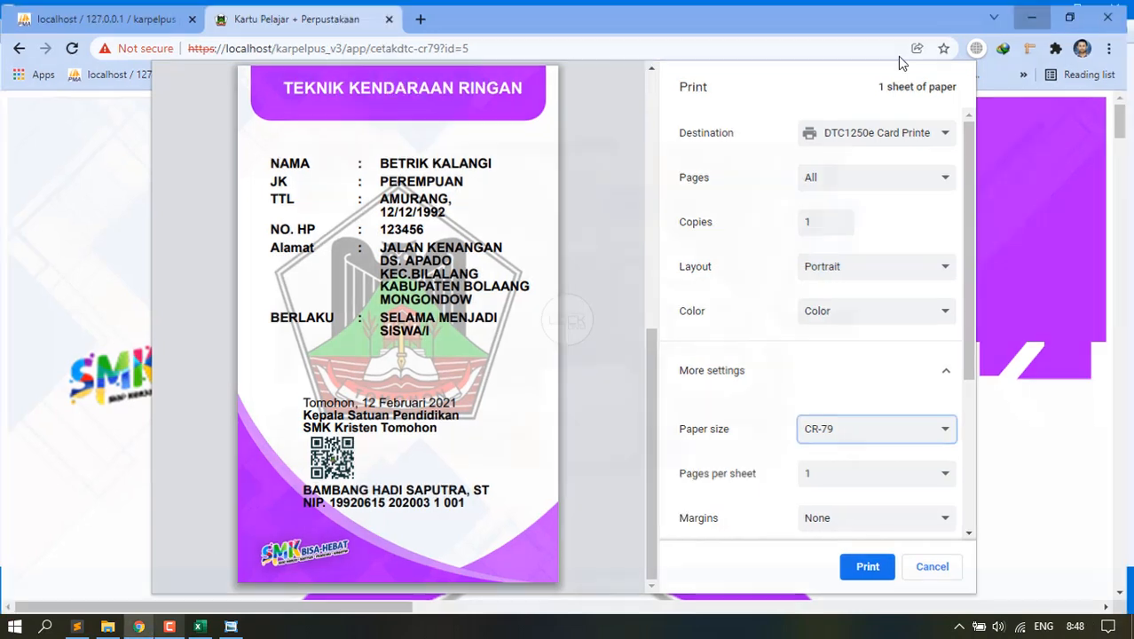
{"action": "left_click", "coordinate": [1047, 9]}
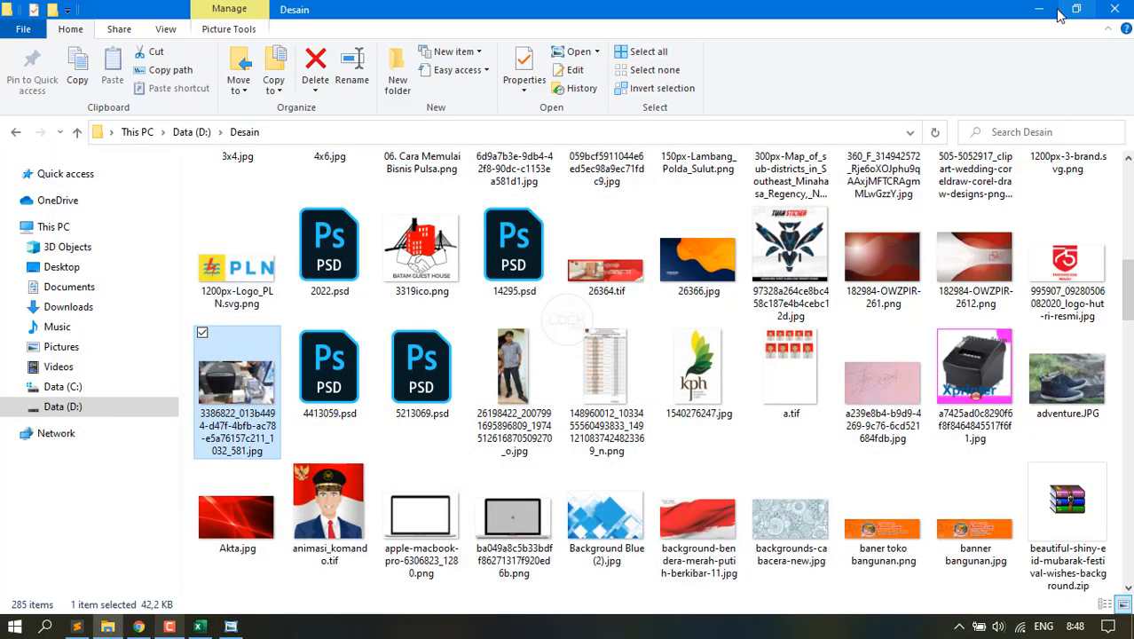
{"action": "left_click", "coordinate": [1043, 9]}
{"action": "left_click", "coordinate": [1043, 8]}
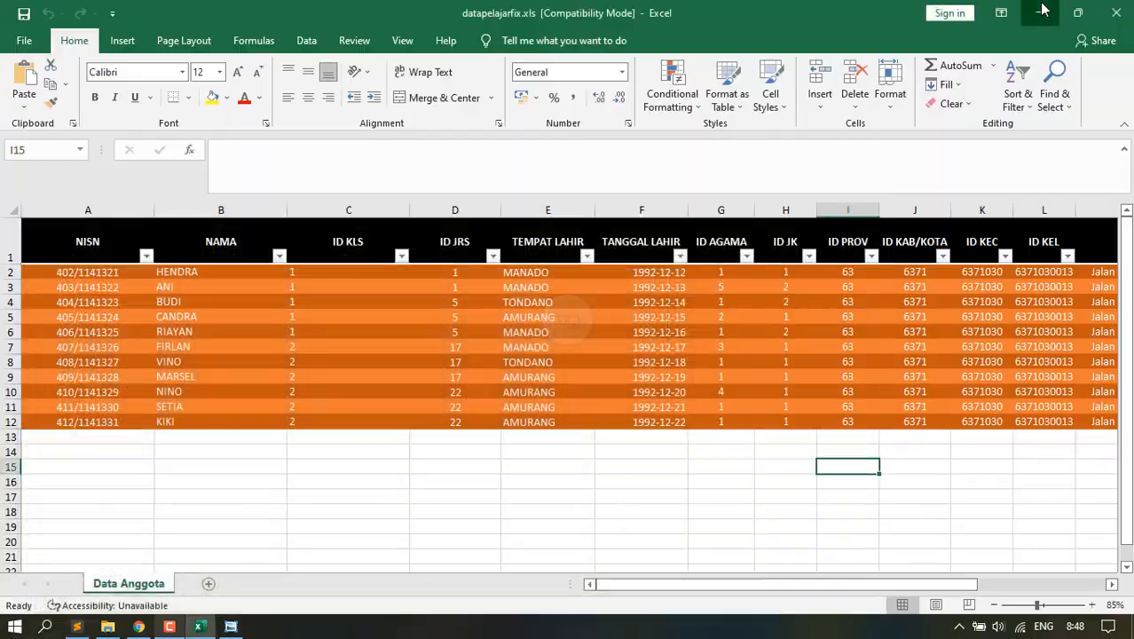
{"action": "left_click", "coordinate": [1038, 10]}
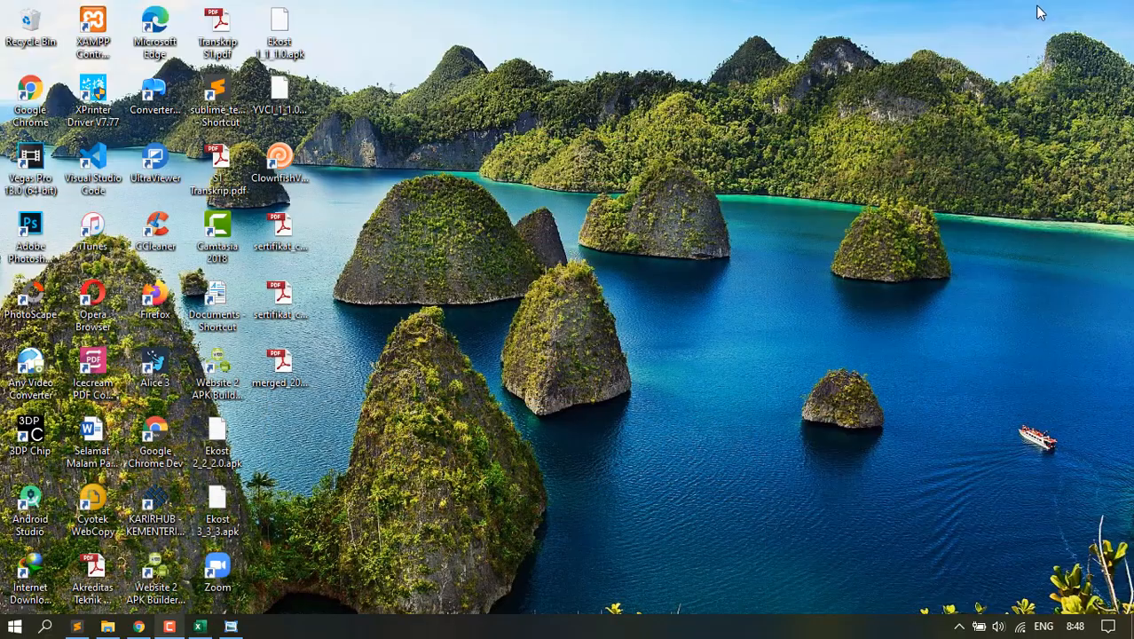
Check the Google Chrome Dev shortcut's target in Properties, then launch Chrome Dev.
{"action": "left_click", "coordinate": [147, 452]}
{"action": "right_click", "coordinate": [148, 455]}
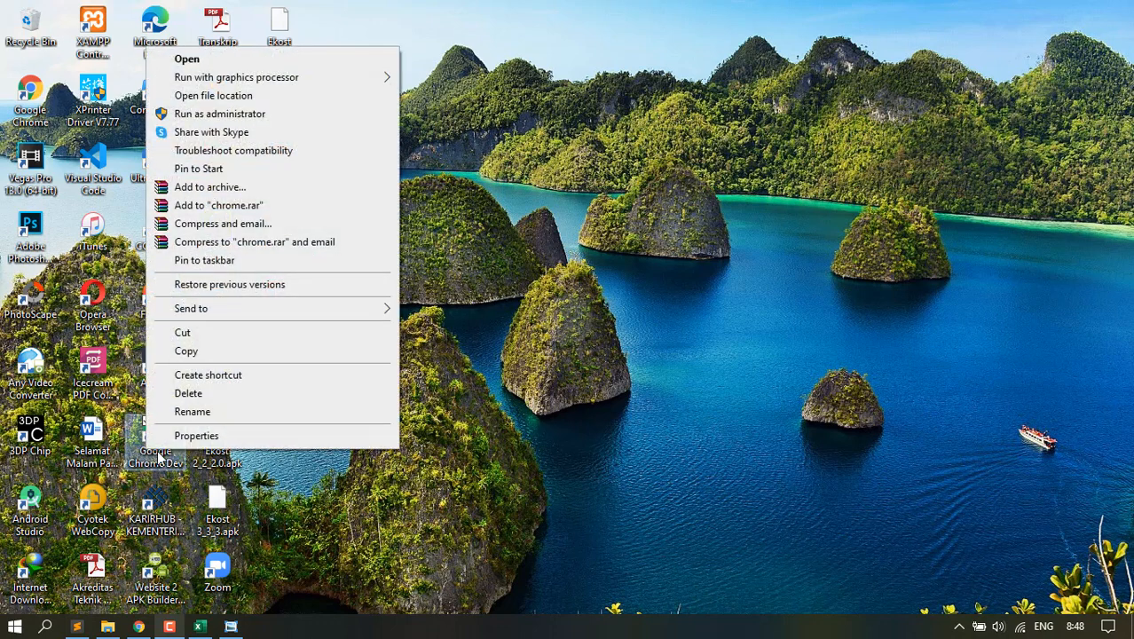
{"action": "left_click", "coordinate": [185, 437]}
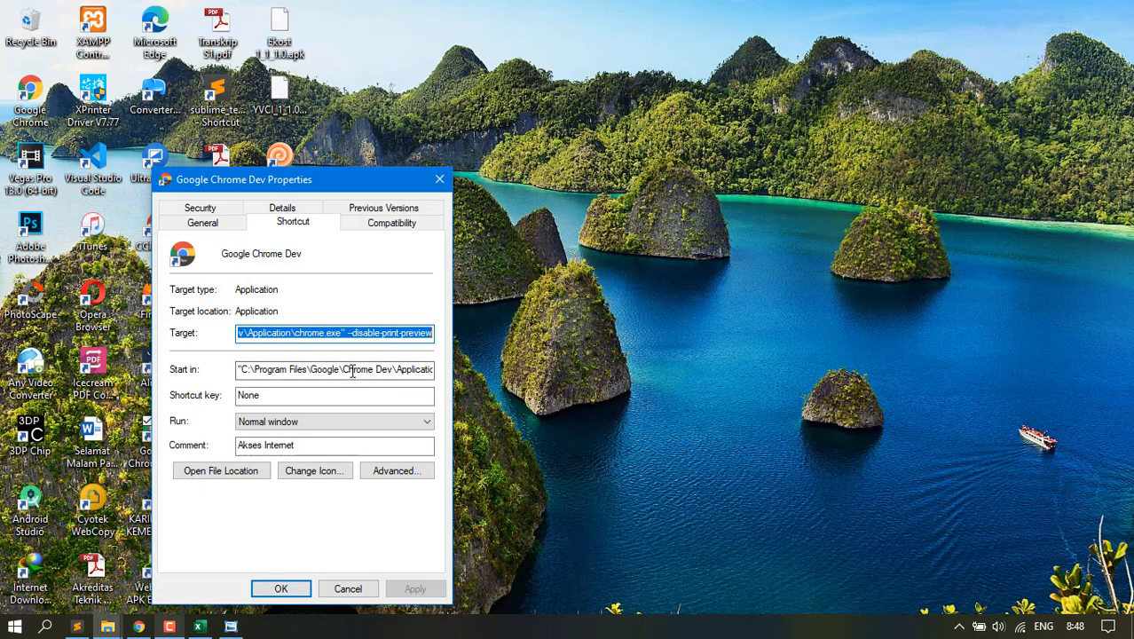
{"action": "left_click", "coordinate": [277, 334]}
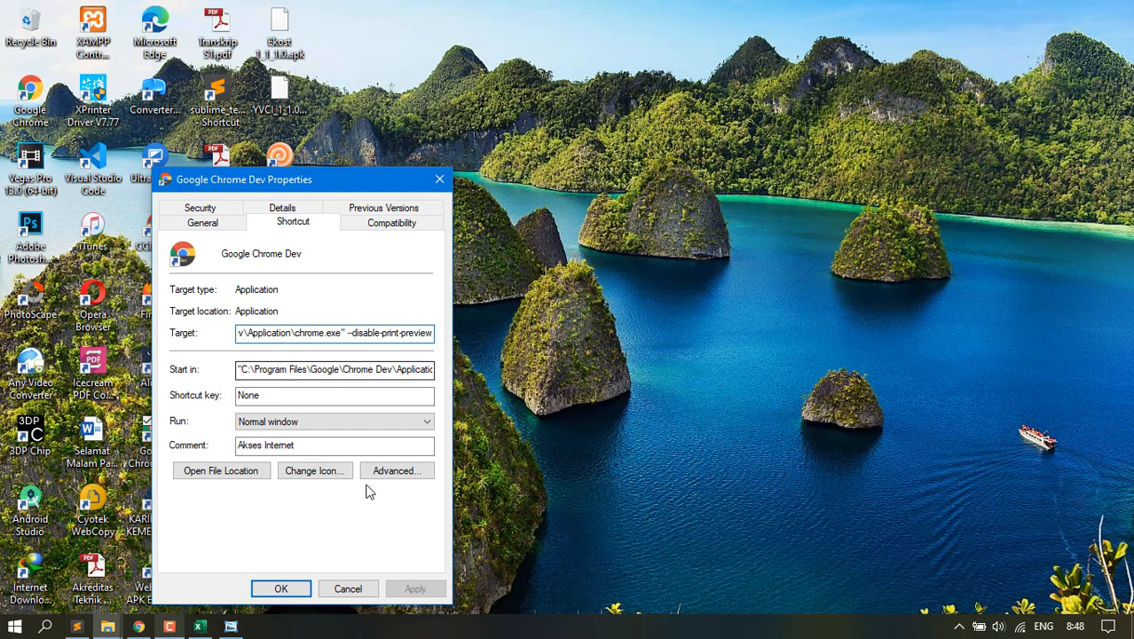
{"action": "left_click", "coordinate": [359, 590]}
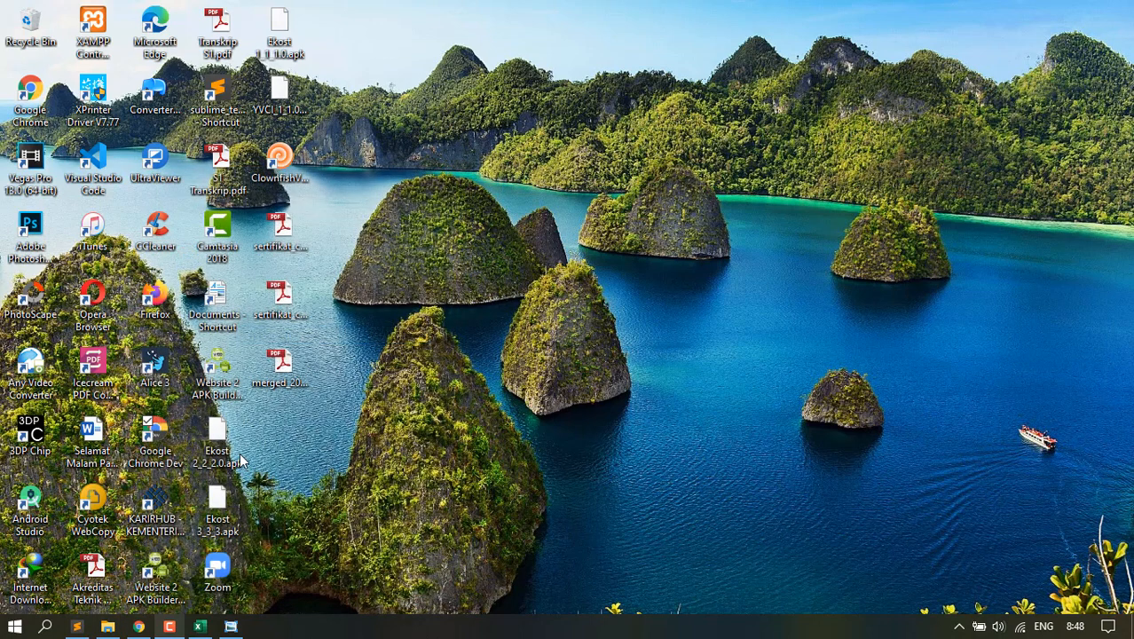
{"action": "double_click", "coordinate": [154, 451]}
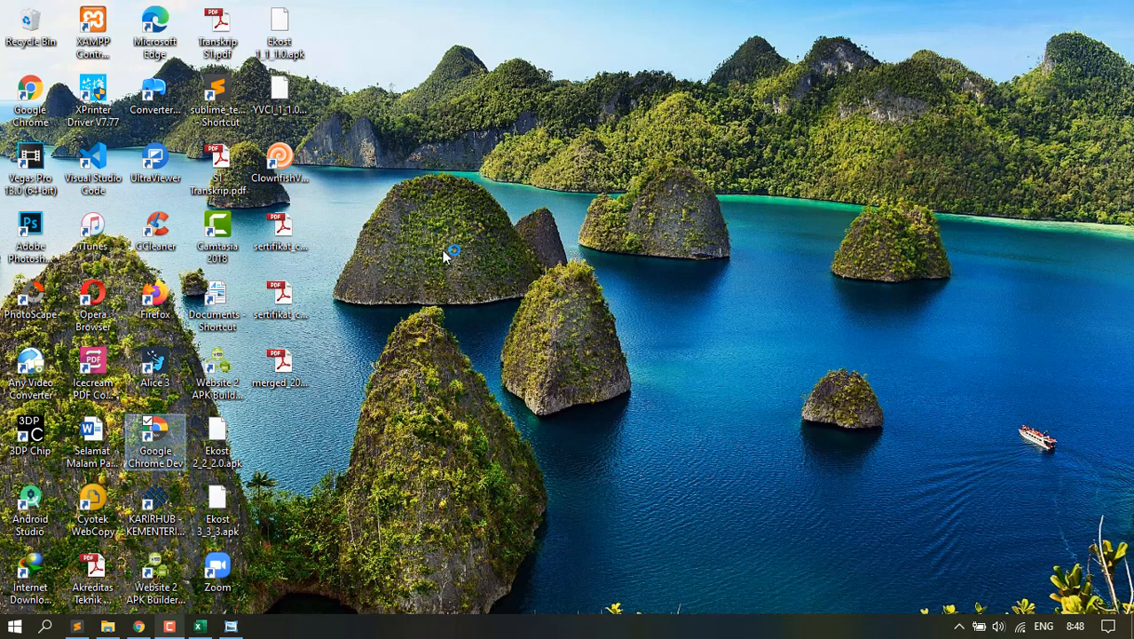
Cancel the student card print preview, minimise the browser and refresh the desktop.
{"action": "left_click", "coordinate": [139, 627]}
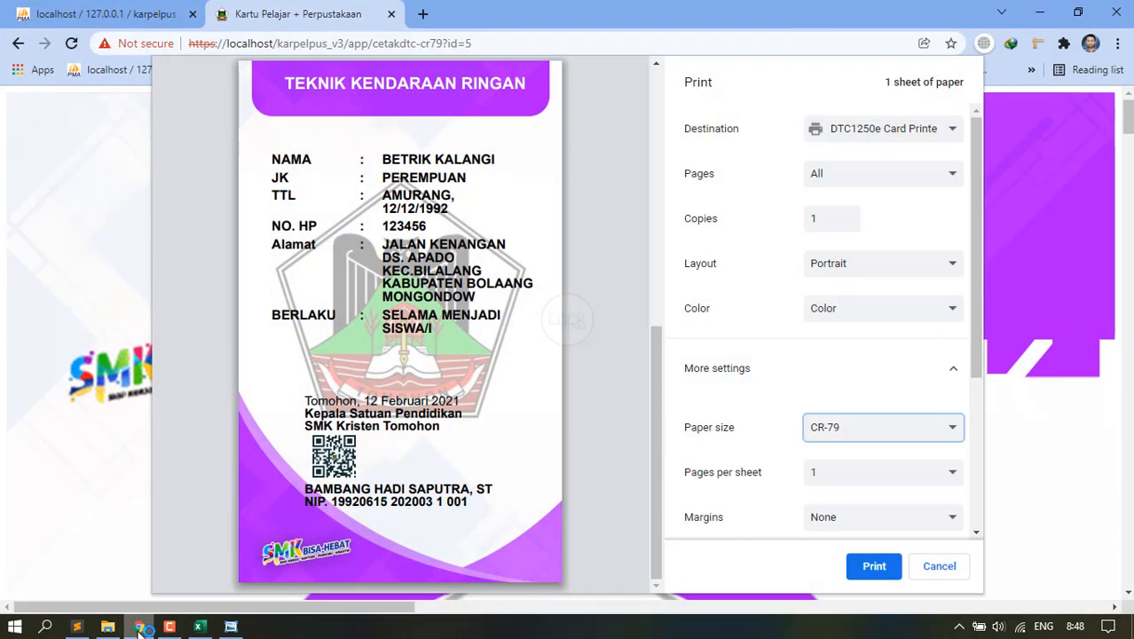
{"action": "left_click", "coordinate": [932, 569]}
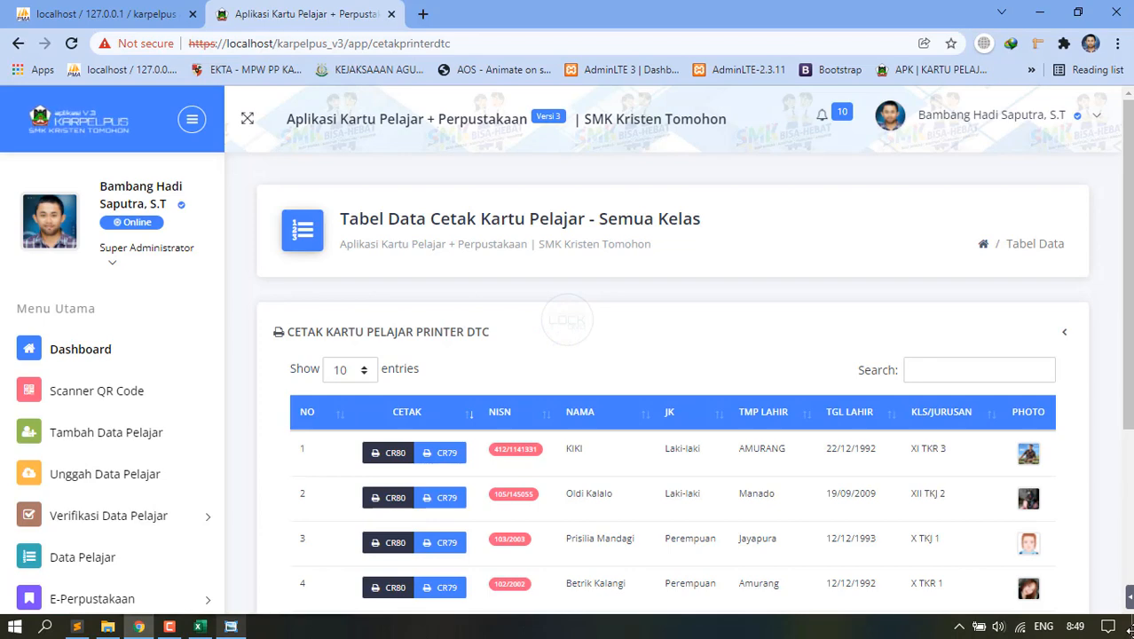
{"action": "left_click", "coordinate": [1004, 14]}
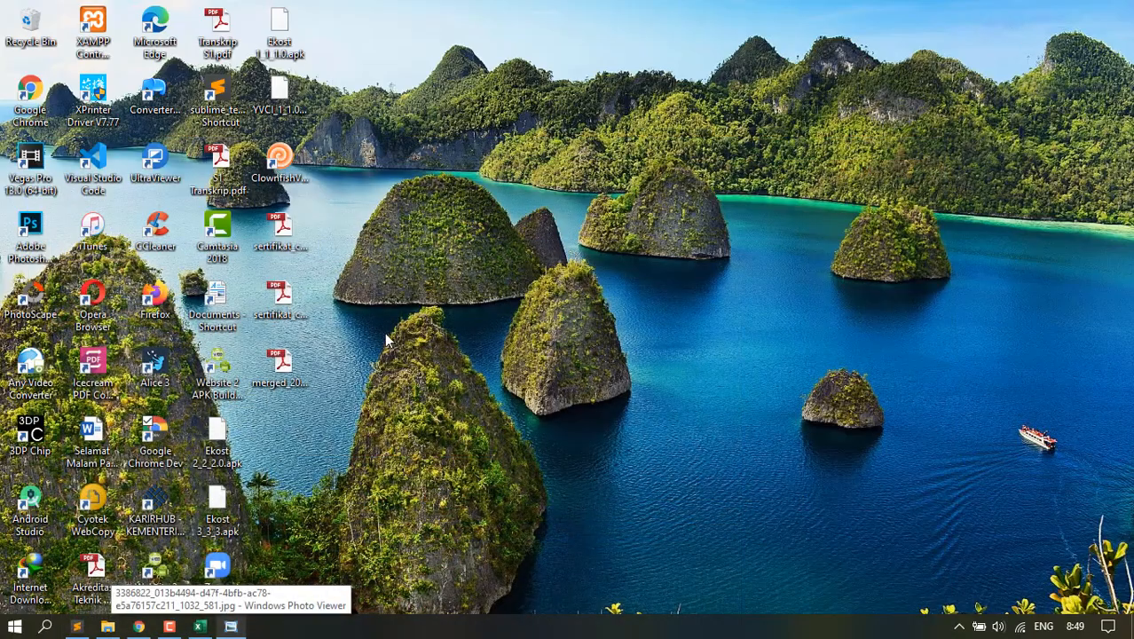
{"action": "right_click", "coordinate": [441, 258]}
{"action": "left_click", "coordinate": [481, 307]}
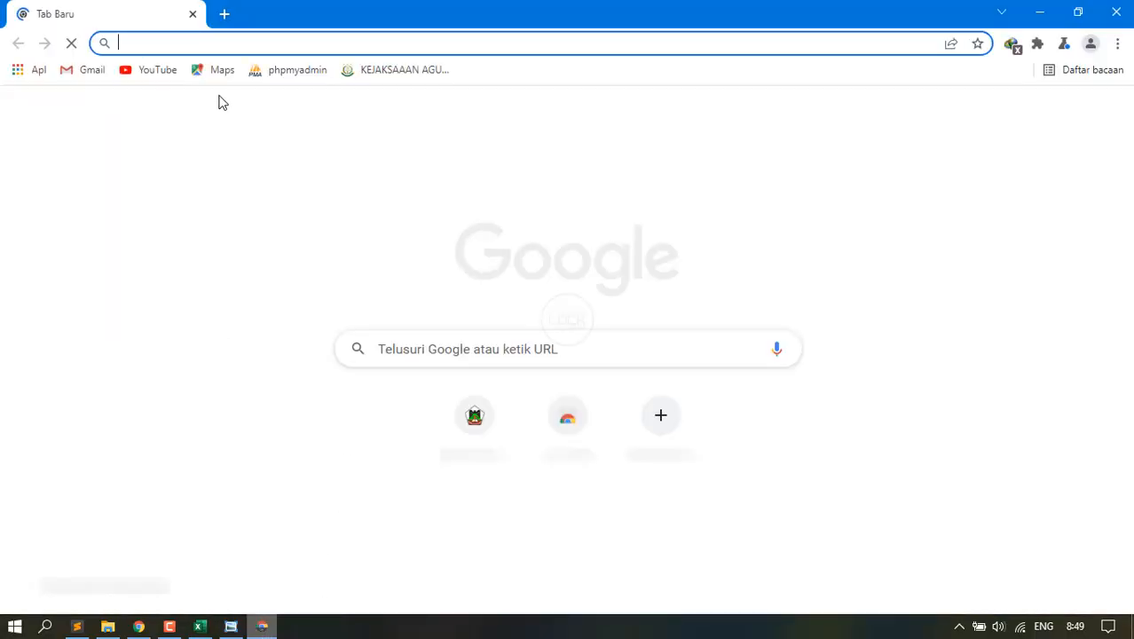
Load localhost/karpelpus_v3 in the Chrome Dev address bar.
{"action": "type", "text": "loca"}
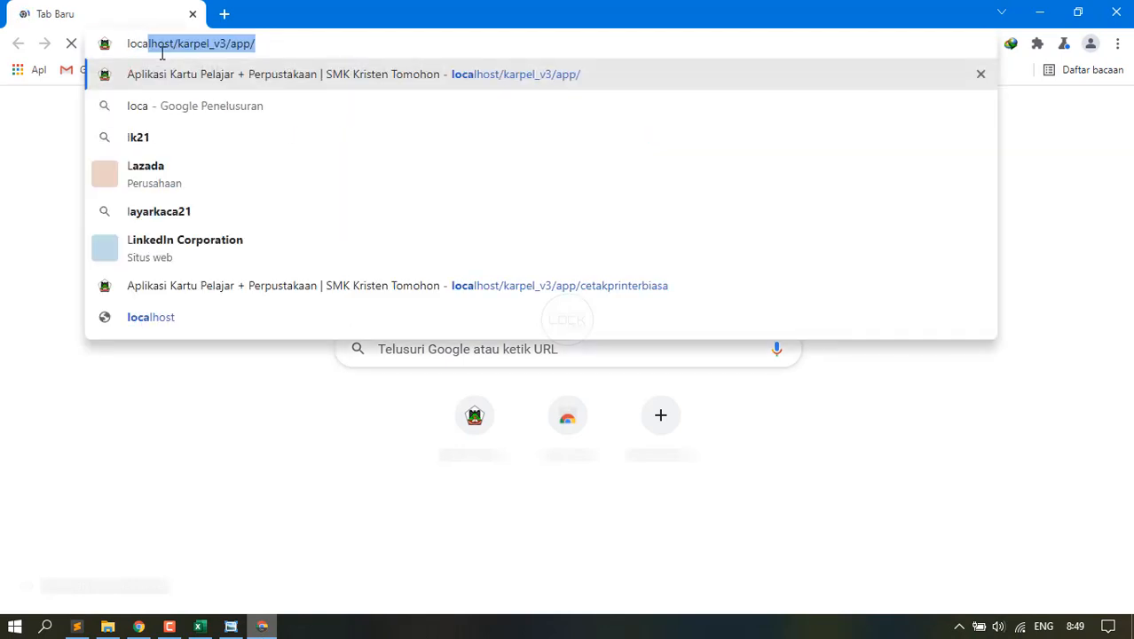
{"action": "key", "text": "End"}
{"action": "key", "text": "BackSpace"}
{"action": "key", "text": "BackSpace"}
{"action": "key", "text": "BackSpace"}
{"action": "key", "text": "BackSpace"}
{"action": "key", "text": "BackSpace"}
{"action": "key", "text": "BackSpace"}
{"action": "key", "text": "BackSpace"}
{"action": "key", "text": "BackSpace"}
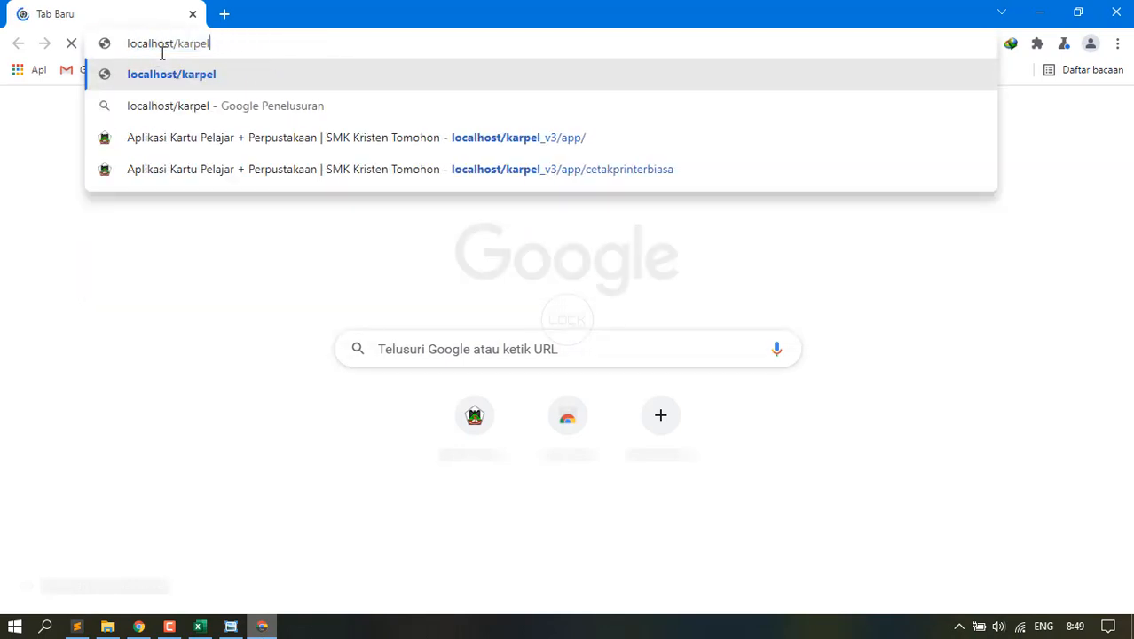
{"action": "type", "text": "pus_v3"}
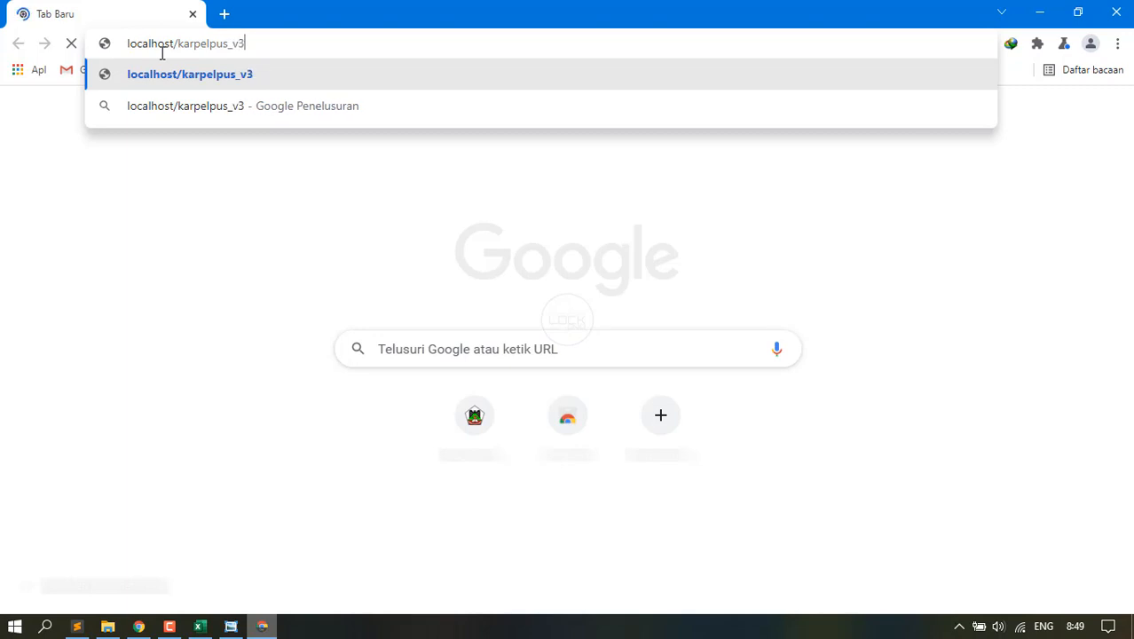
{"action": "key", "text": "Return"}
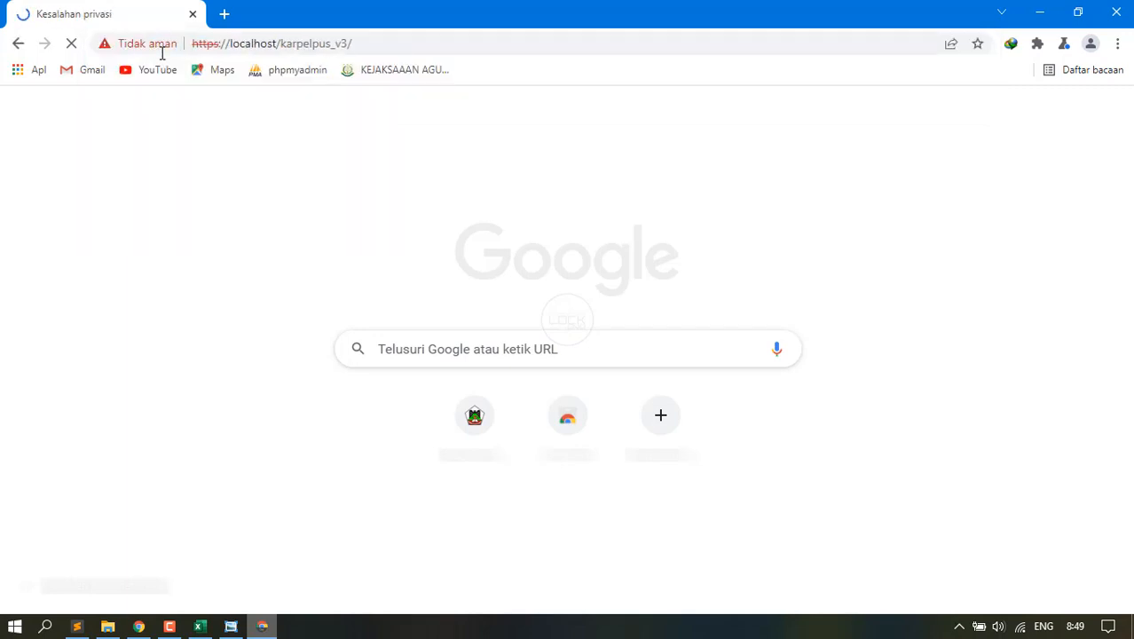
Get past the connection-not-private warning to localhost, closing the IDM welcome tab.
{"action": "left_click", "coordinate": [384, 519]}
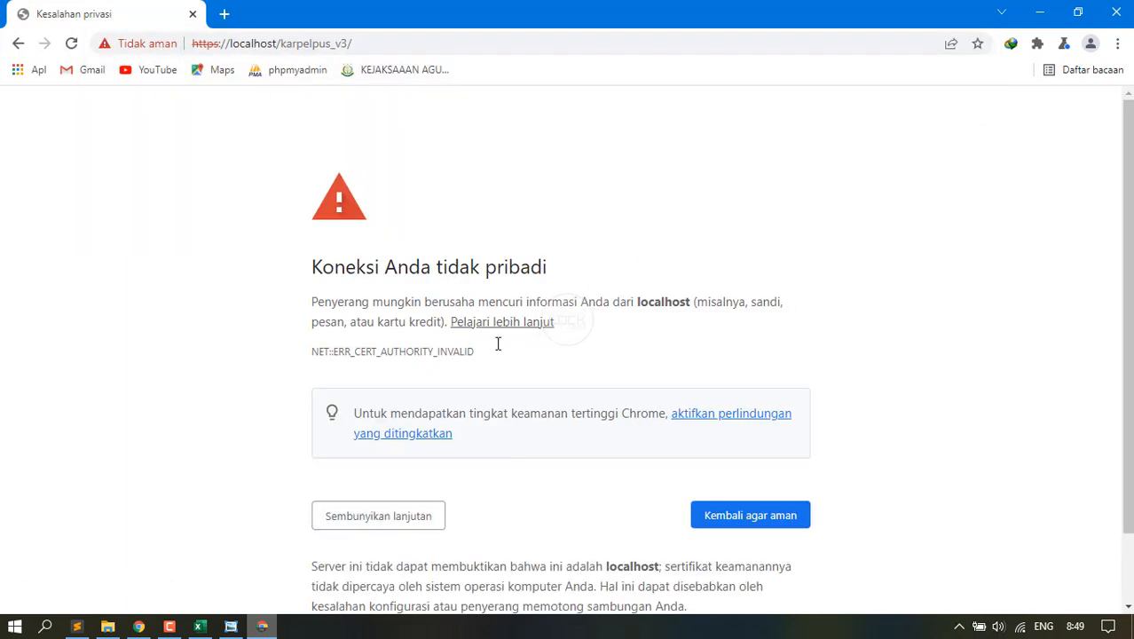
{"action": "scroll", "coordinate": [529, 442], "scroll_direction": "down", "scroll_amount": 1}
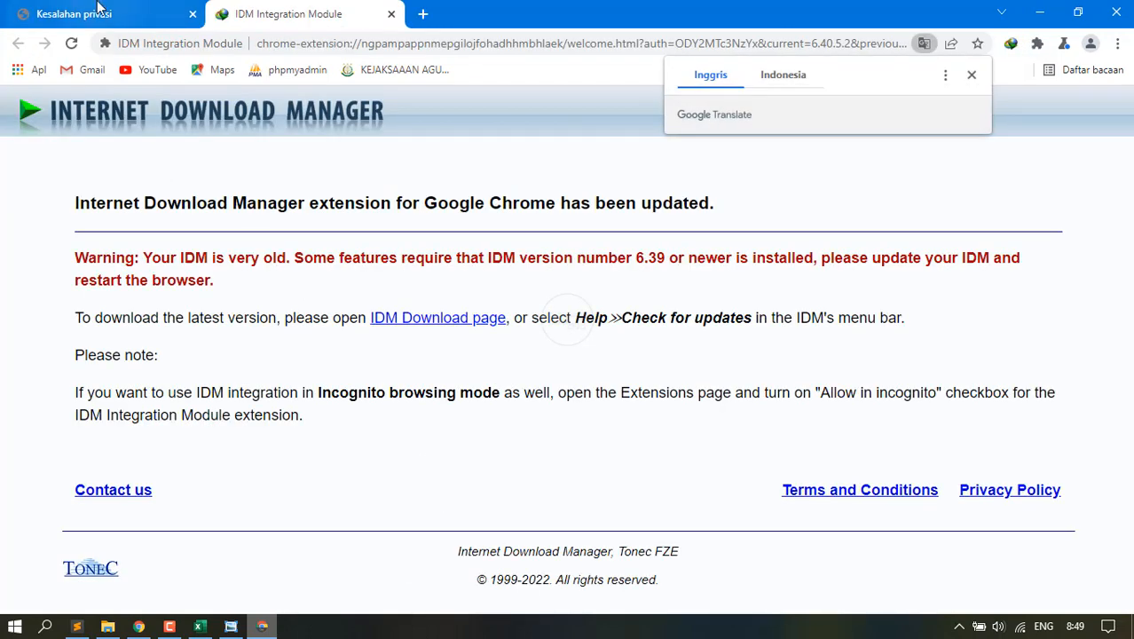
{"action": "left_click", "coordinate": [396, 13]}
{"action": "left_click", "coordinate": [382, 565]}
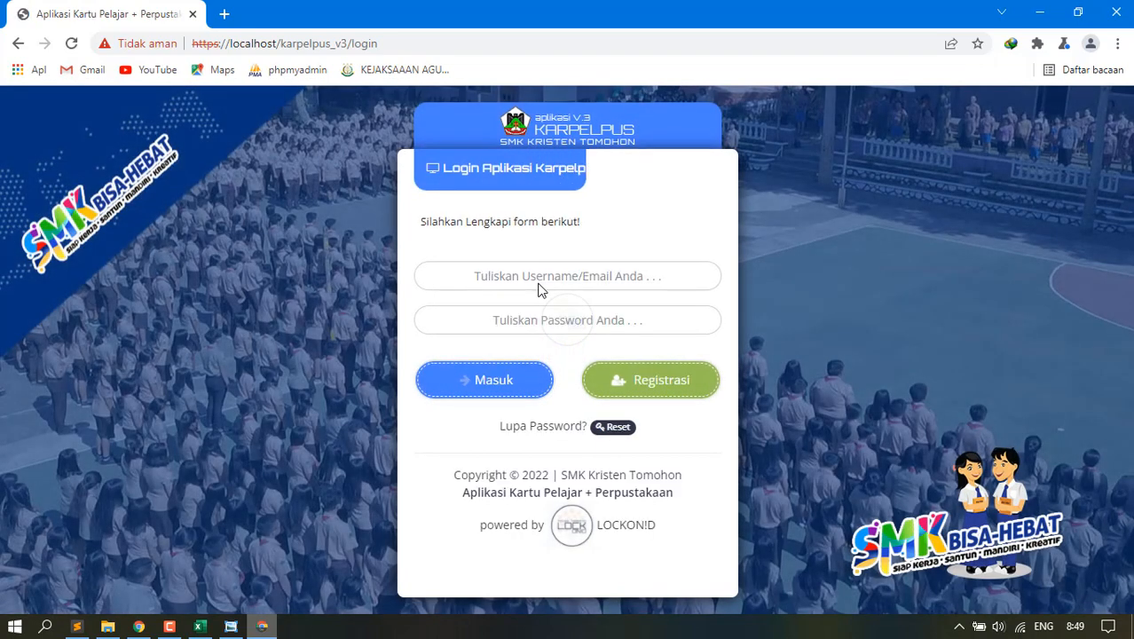
Log in to Karpelpus with the saved super administrator account.
{"action": "left_click", "coordinate": [543, 277]}
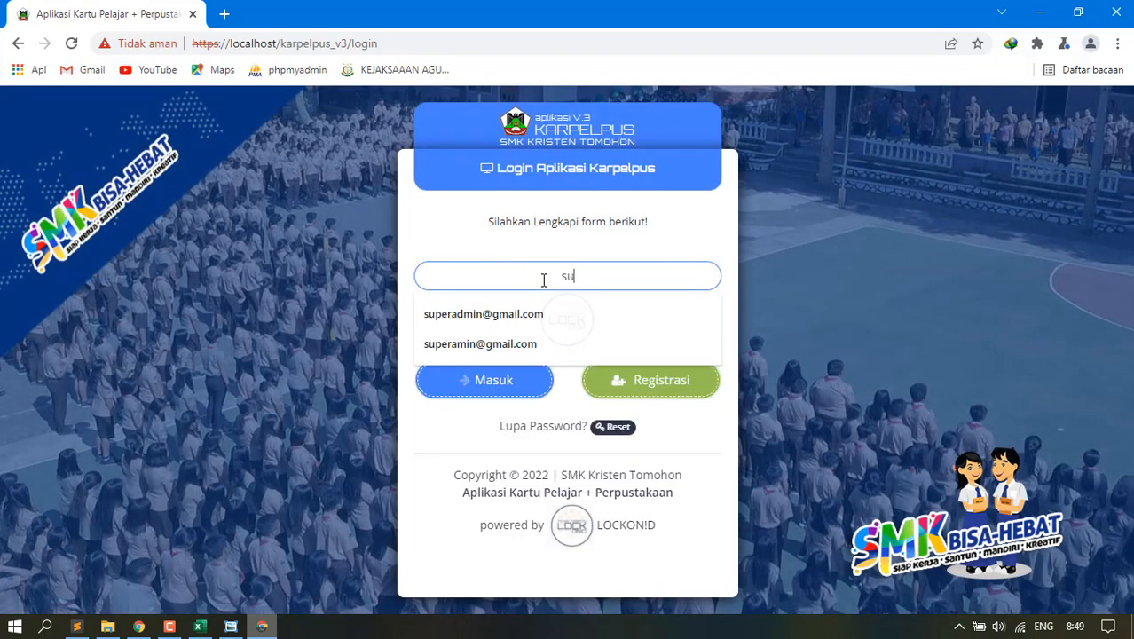
{"action": "left_click", "coordinate": [527, 311]}
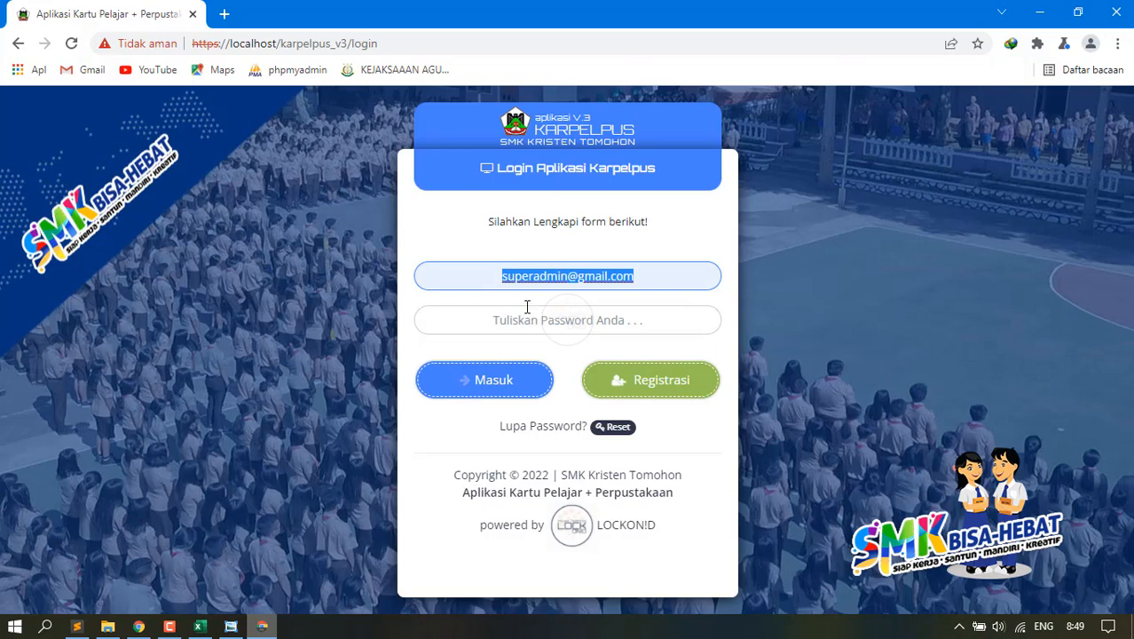
{"action": "left_click", "coordinate": [522, 376]}
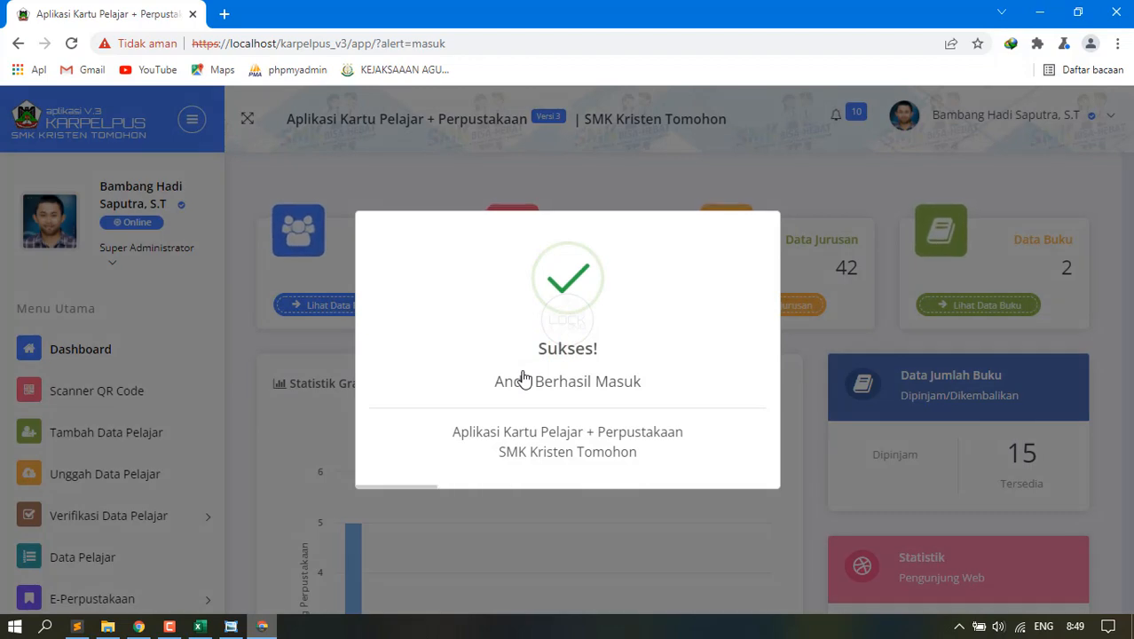
Open the Printer DTC page under Menu Cetak Kartu Pelajar.
{"action": "scroll", "coordinate": [524, 378], "scroll_direction": "down", "scroll_amount": 5}
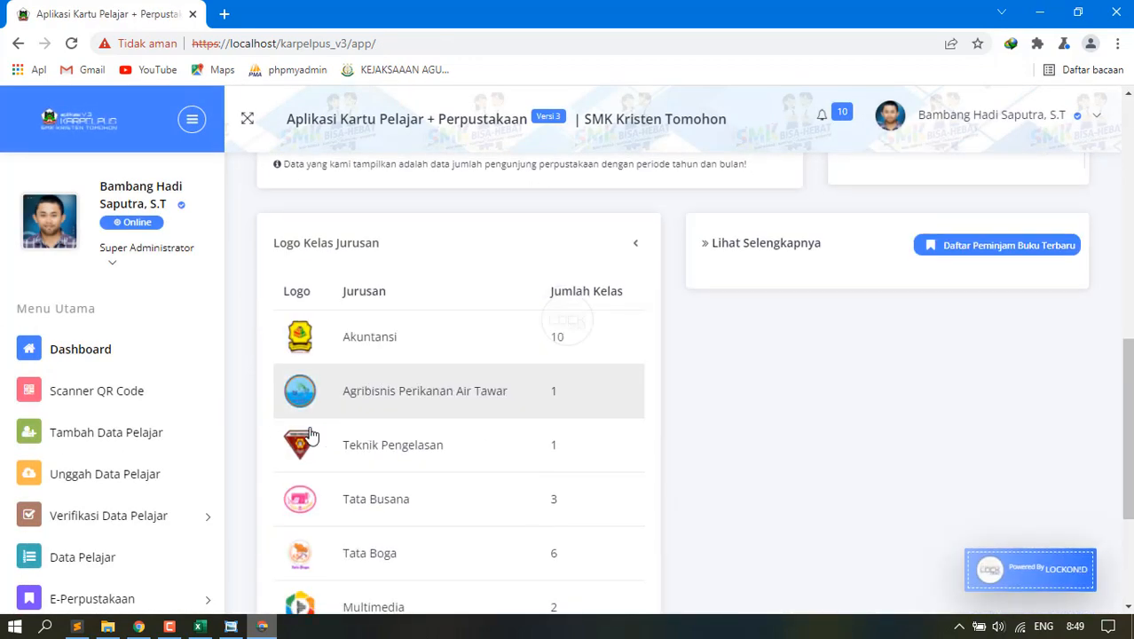
{"action": "scroll", "coordinate": [190, 463], "scroll_direction": "down", "scroll_amount": 3}
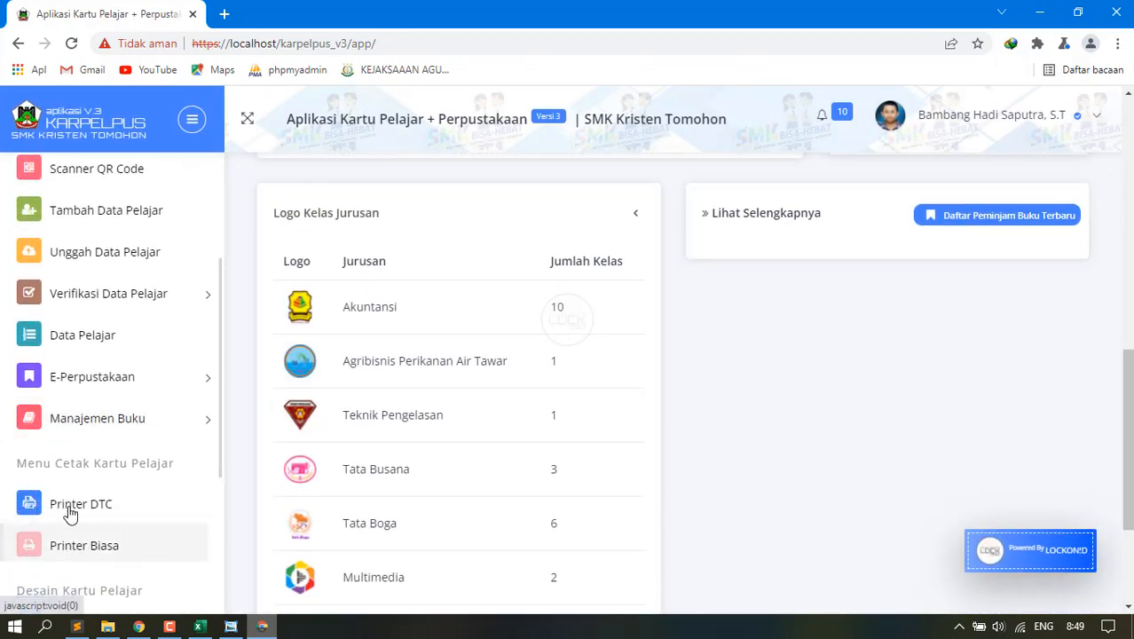
{"action": "left_click", "coordinate": [69, 506]}
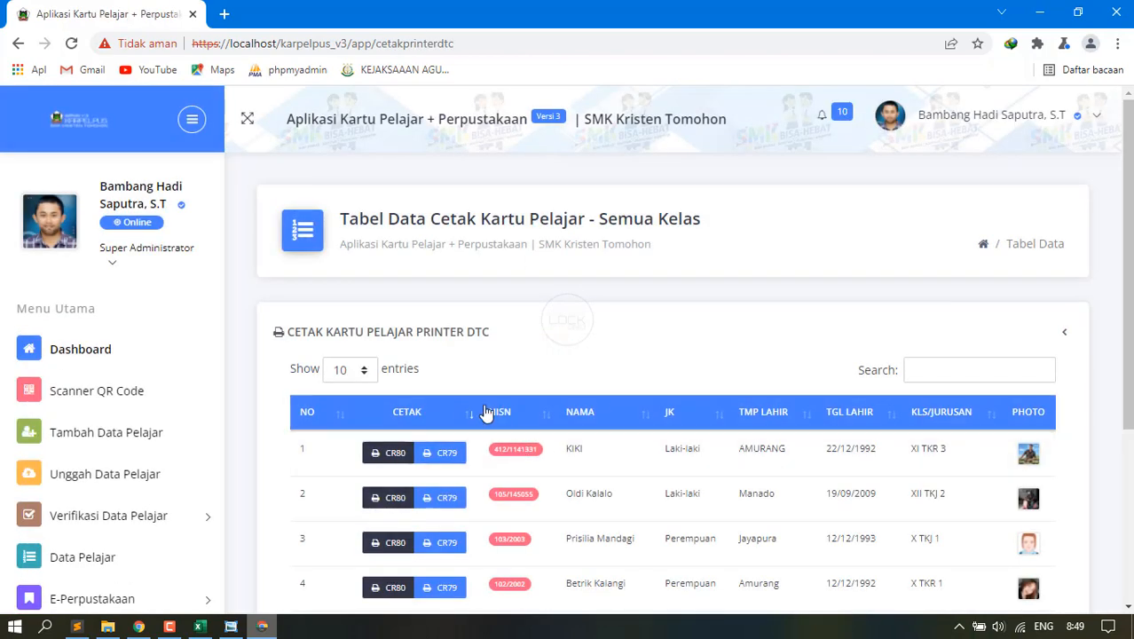
Open the CR80 card print for the first student.
{"action": "left_click", "coordinate": [390, 453]}
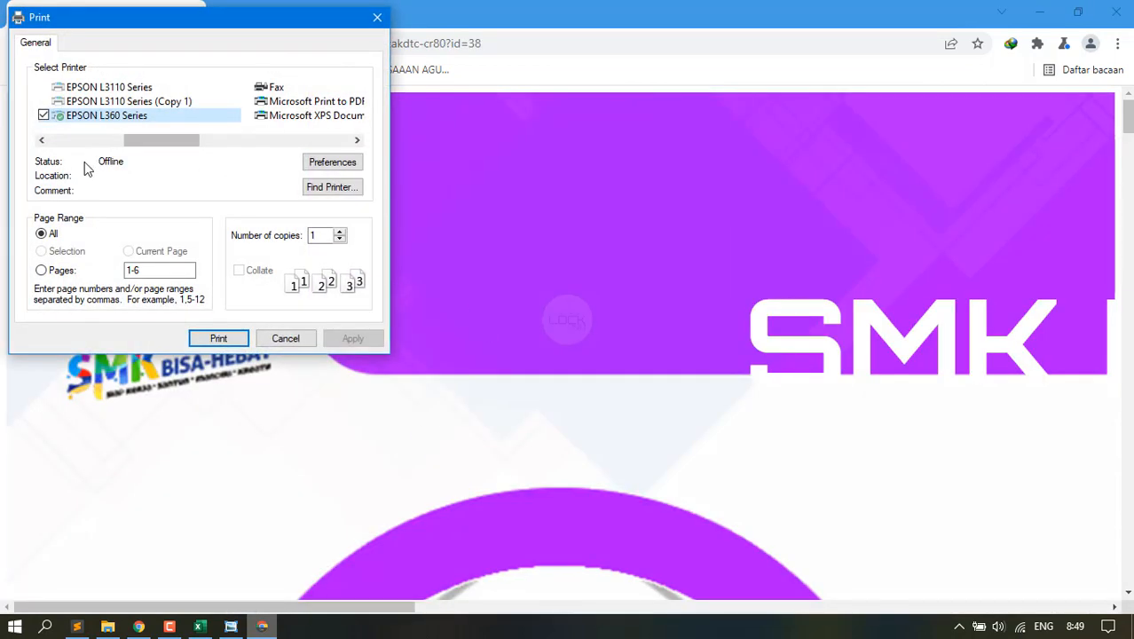
{"action": "scroll", "coordinate": [167, 116], "scroll_direction": "right", "scroll_amount": 3}
{"action": "scroll", "coordinate": [170, 115], "scroll_direction": "left", "scroll_amount": 1}
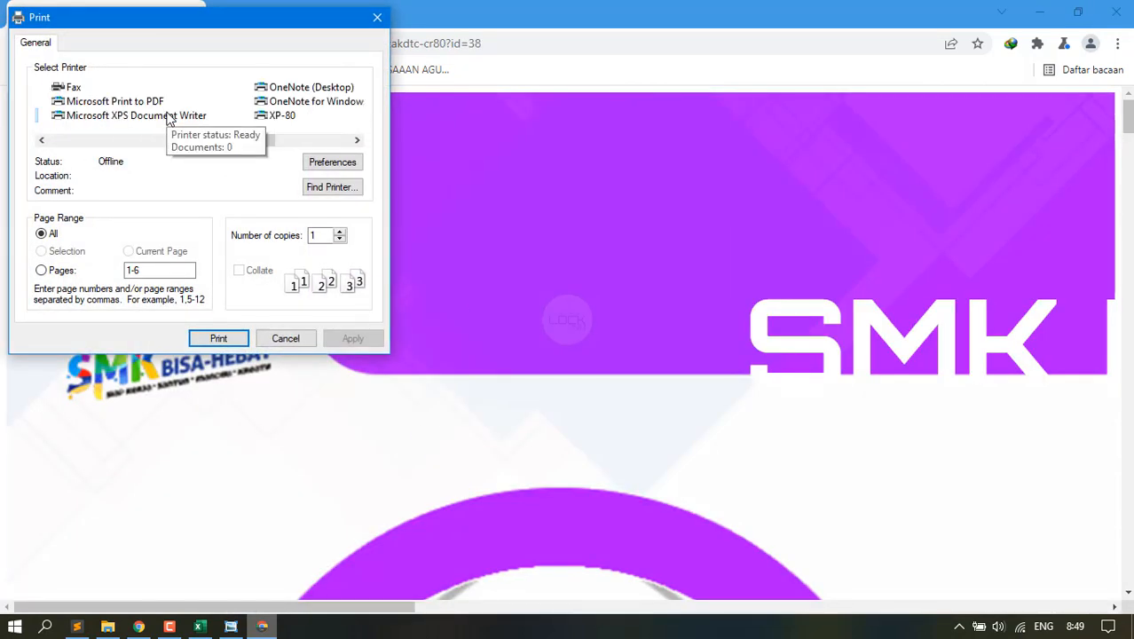
{"action": "scroll", "coordinate": [168, 119], "scroll_direction": "right", "scroll_amount": 1}
{"action": "scroll", "coordinate": [169, 118], "scroll_direction": "left", "scroll_amount": 2}
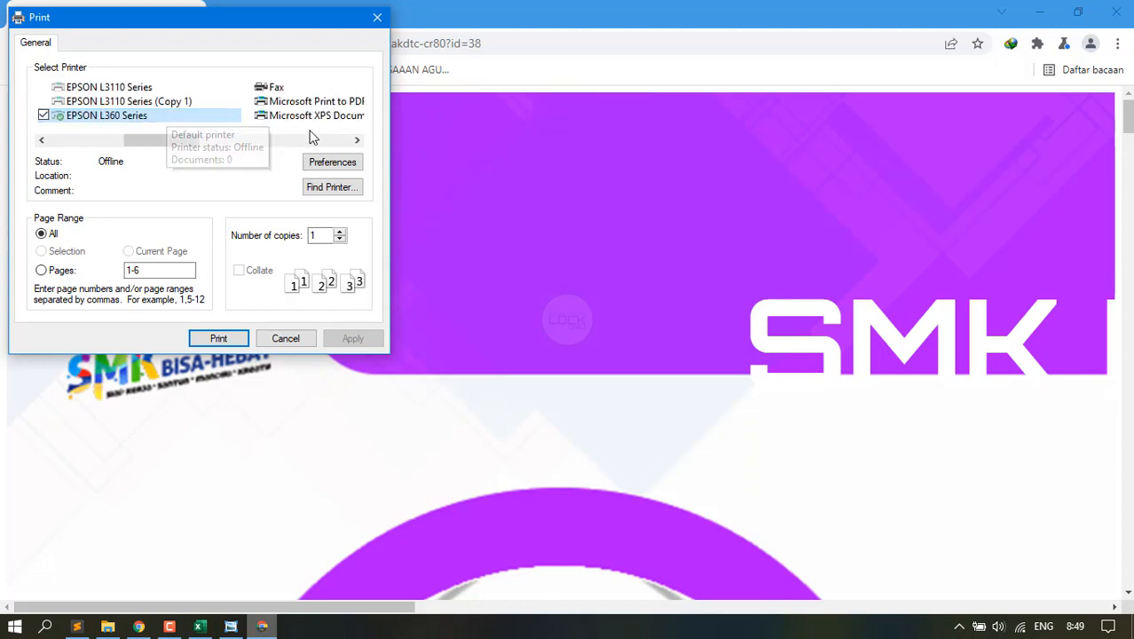
Select DTC1250e Card Printer instead of EPSON L360 in the Select Printer list.
{"action": "left_click", "coordinate": [358, 141]}
{"action": "left_click", "coordinate": [358, 141]}
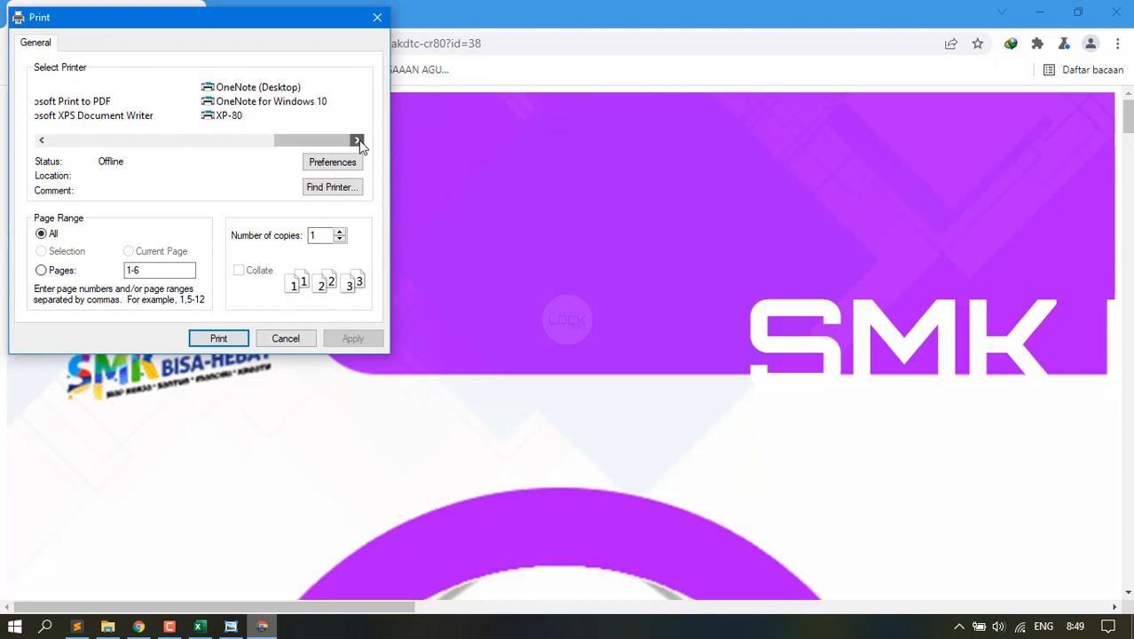
{"action": "left_click", "coordinate": [42, 140]}
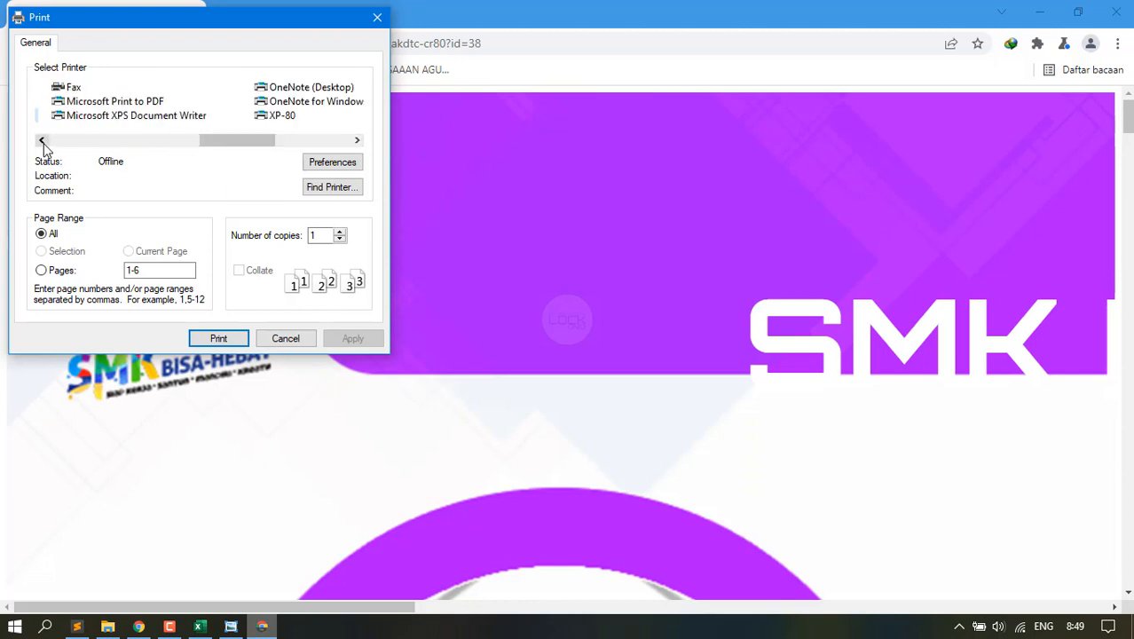
{"action": "left_click", "coordinate": [42, 141]}
{"action": "scroll", "coordinate": [129, 111], "scroll_direction": "up", "scroll_amount": 1}
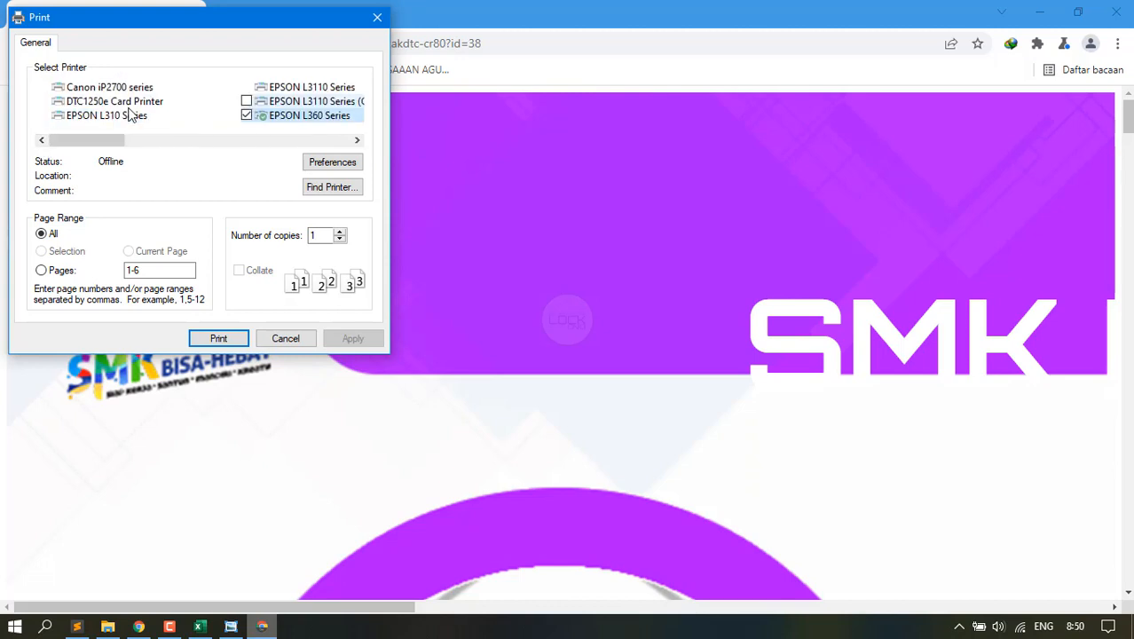
{"action": "left_click", "coordinate": [85, 102]}
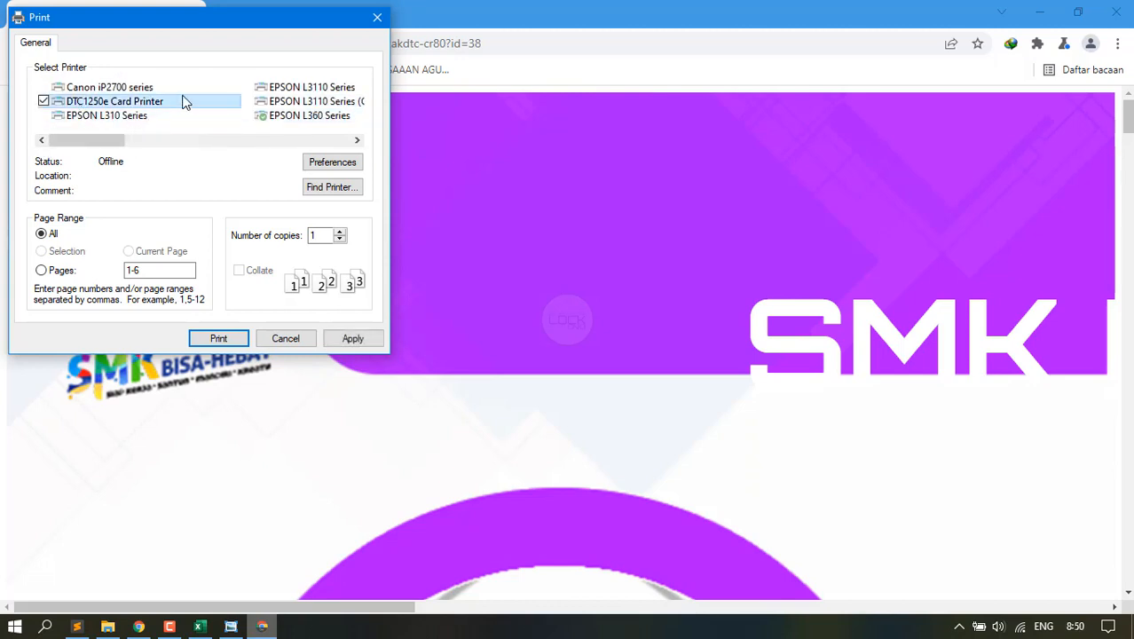
Review the DTC1250e preferences, keeping card thickness 30 and card size CR-80.
{"action": "left_click", "coordinate": [335, 164]}
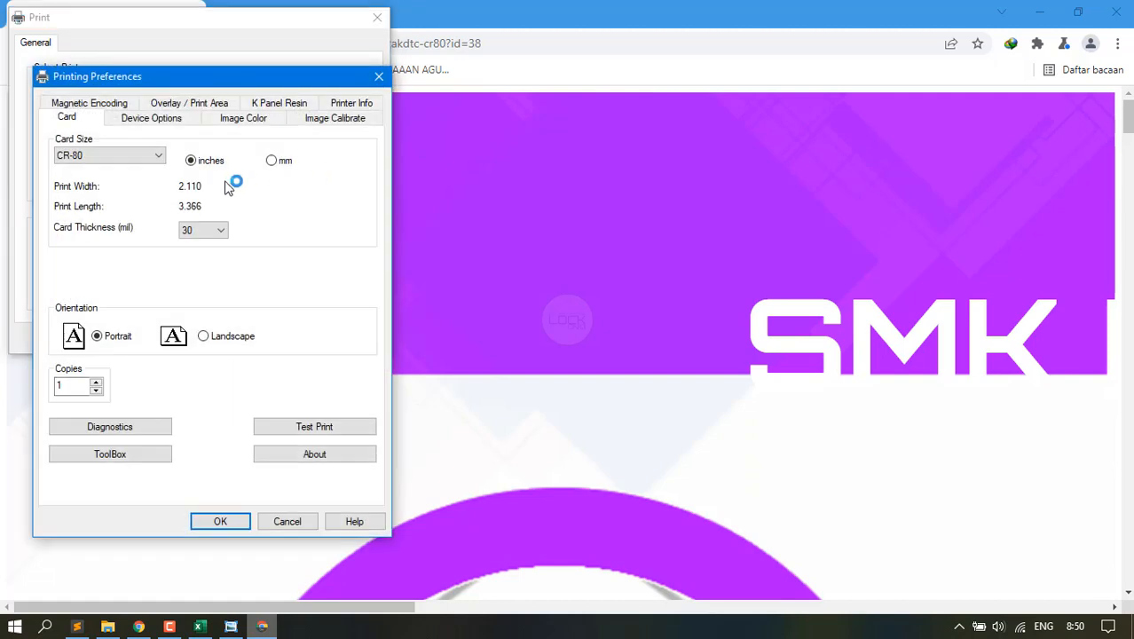
{"action": "left_click", "coordinate": [221, 230]}
{"action": "left_click", "coordinate": [221, 231]}
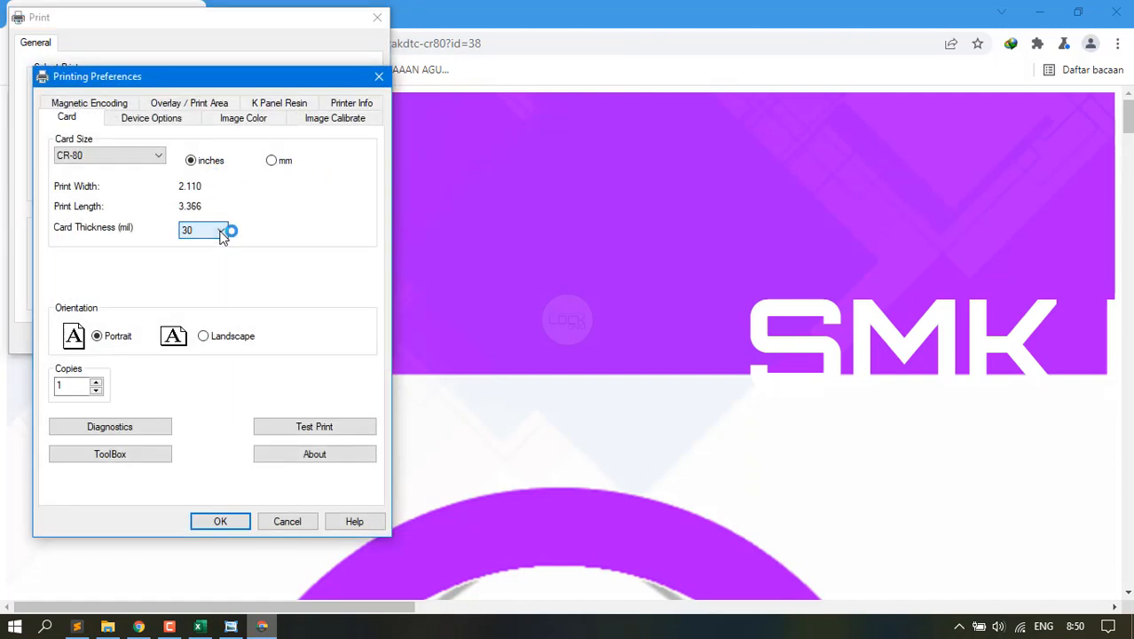
{"action": "left_click", "coordinate": [148, 119]}
{"action": "left_click", "coordinate": [727, 277]}
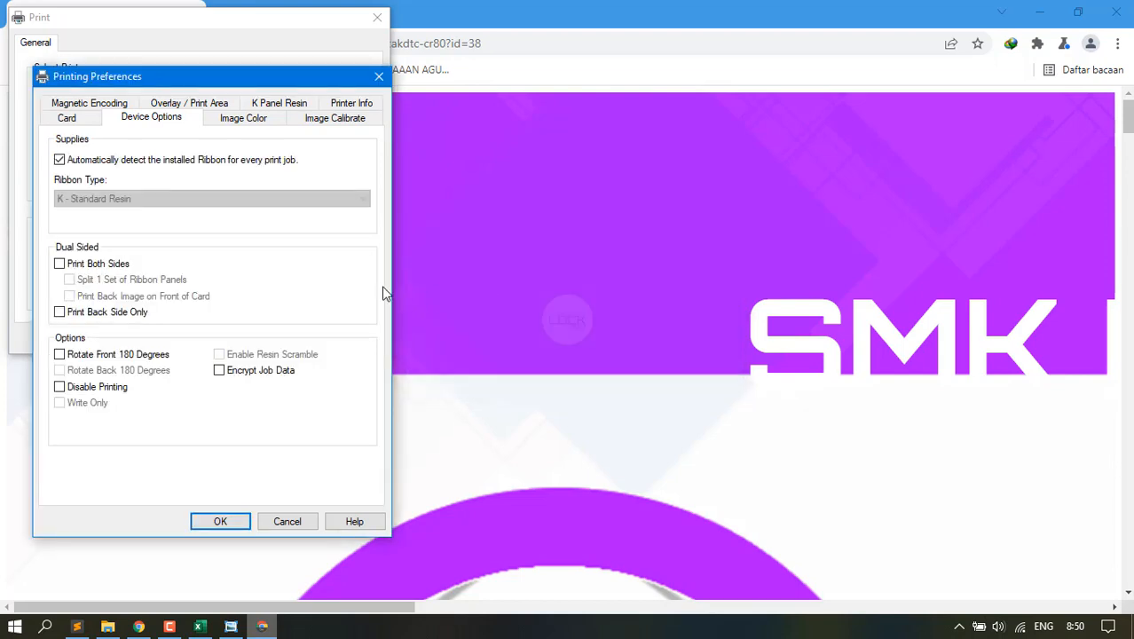
{"action": "left_click", "coordinate": [78, 119]}
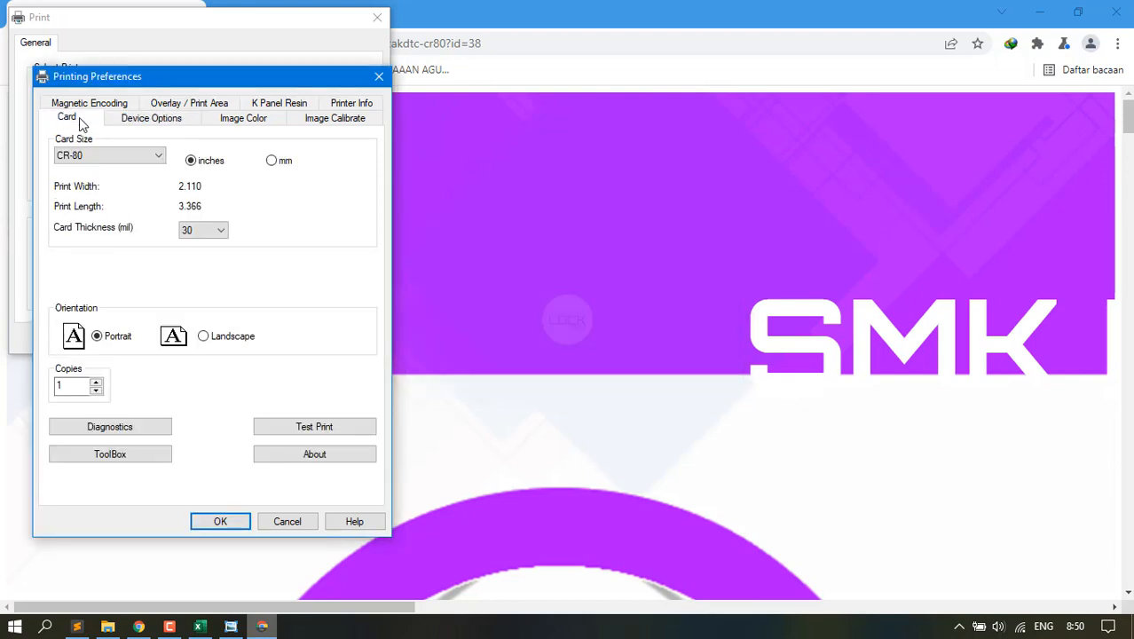
{"action": "left_click", "coordinate": [86, 156]}
{"action": "left_click", "coordinate": [86, 169]}
{"action": "left_click", "coordinate": [106, 156]}
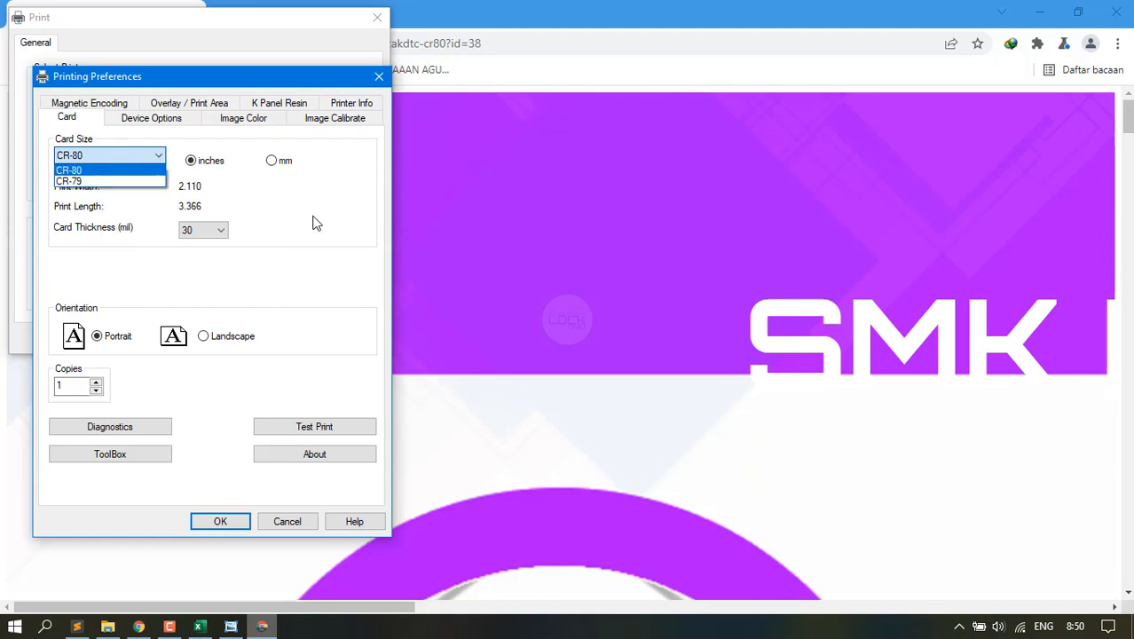
{"action": "left_click", "coordinate": [380, 82]}
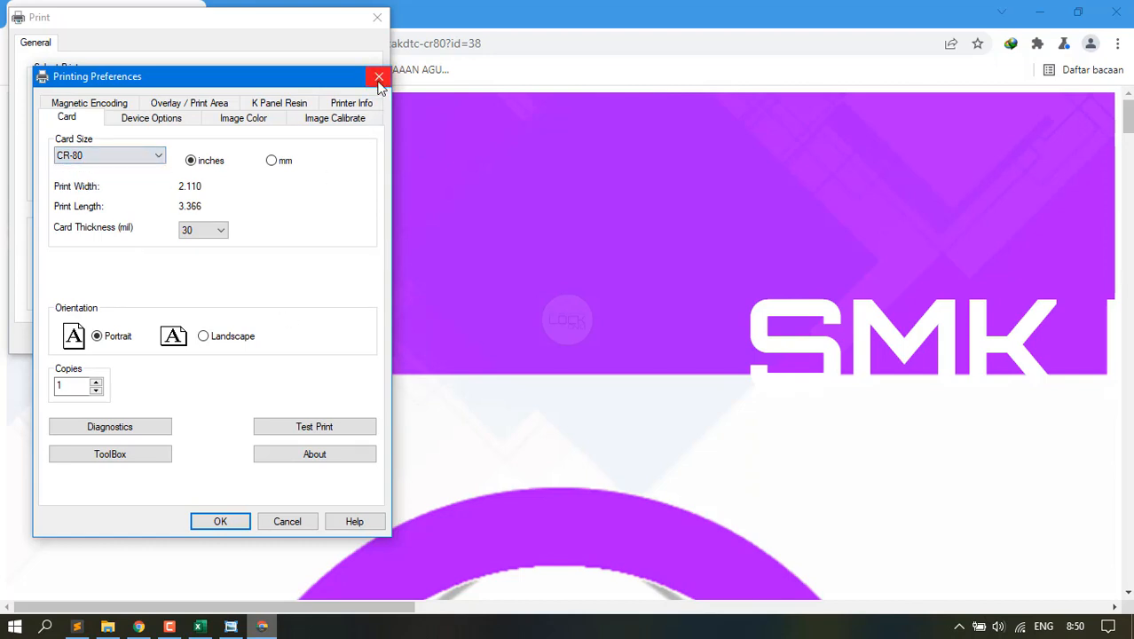
Cancel the preferences, print the CR80 card, and close the print preview window.
{"action": "left_click", "coordinate": [287, 522]}
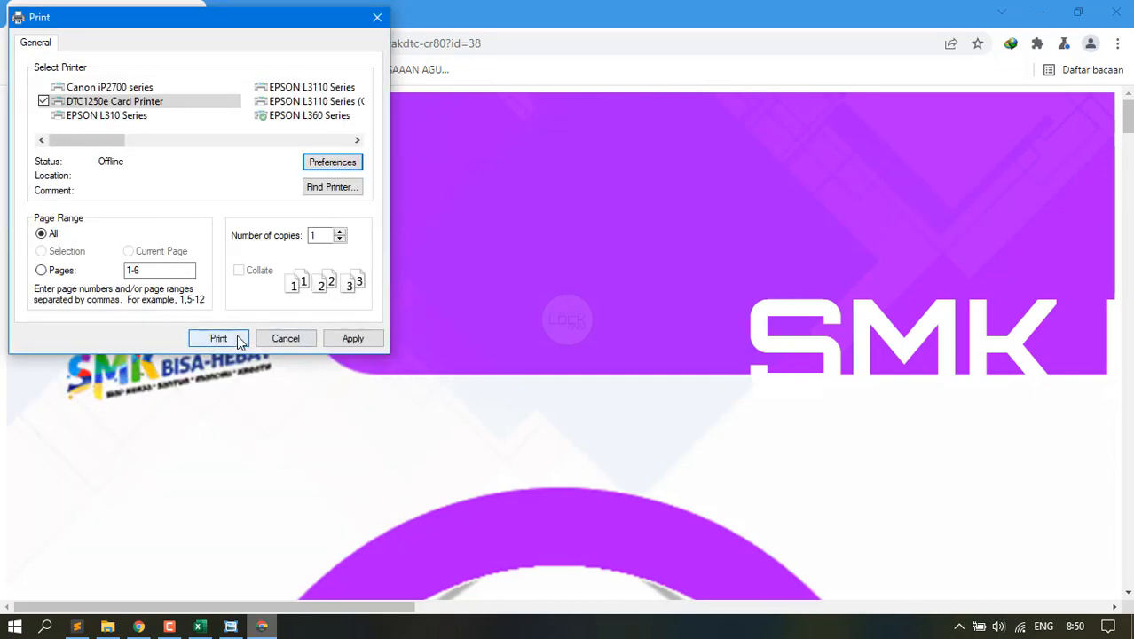
{"action": "left_click", "coordinate": [238, 340]}
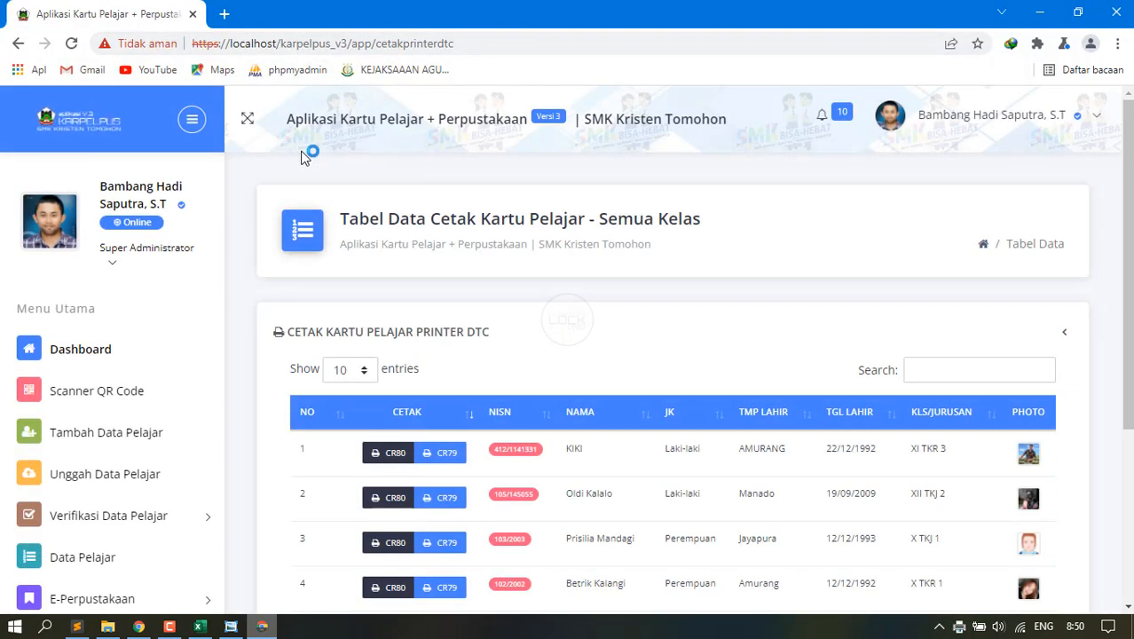
{"action": "left_click", "coordinate": [1118, 13]}
Restore the Karpelpus window and expand the Manajemen Buku sidebar menu.
{"action": "left_click", "coordinate": [139, 627]}
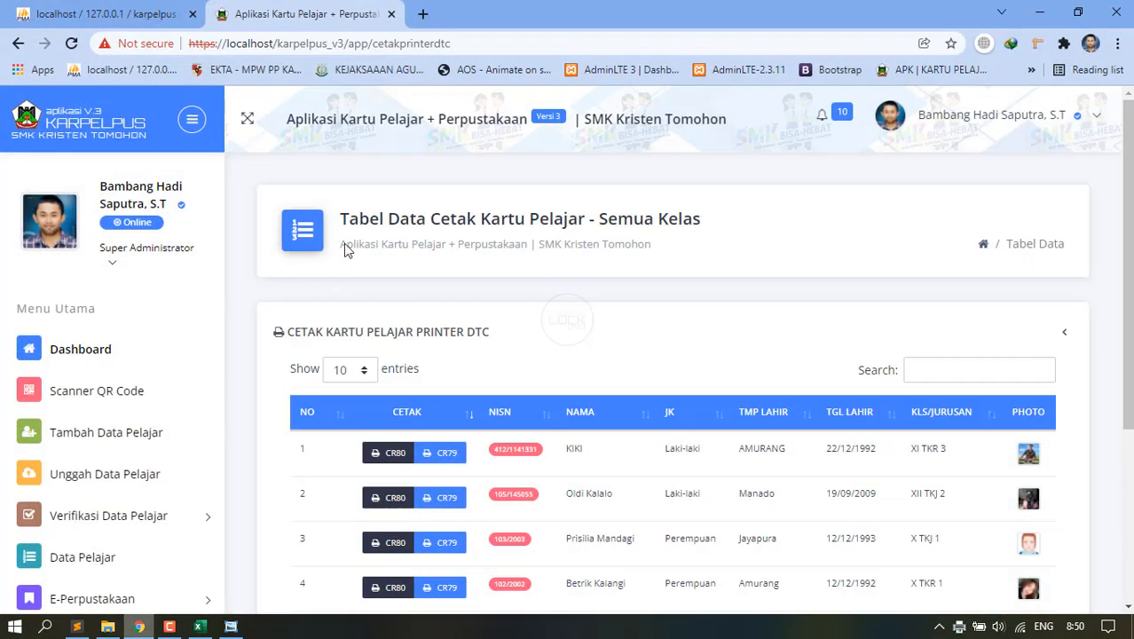
{"action": "scroll", "coordinate": [396, 273], "scroll_direction": "down", "scroll_amount": 3}
{"action": "scroll", "coordinate": [134, 415], "scroll_direction": "down", "scroll_amount": 5}
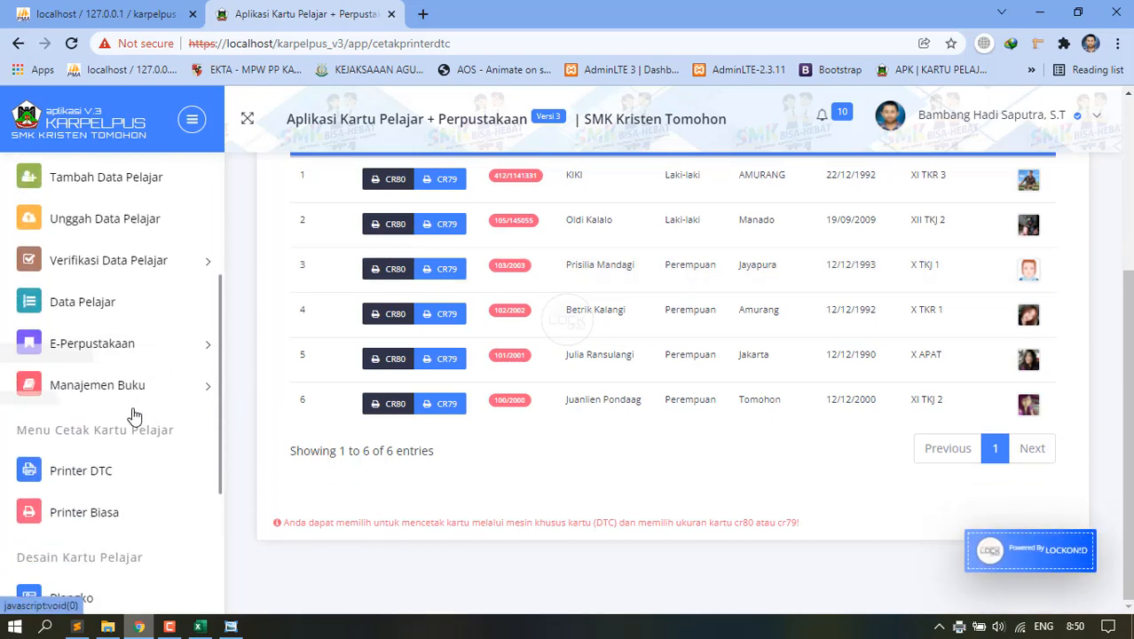
{"action": "scroll", "coordinate": [136, 414], "scroll_direction": "up", "scroll_amount": 5}
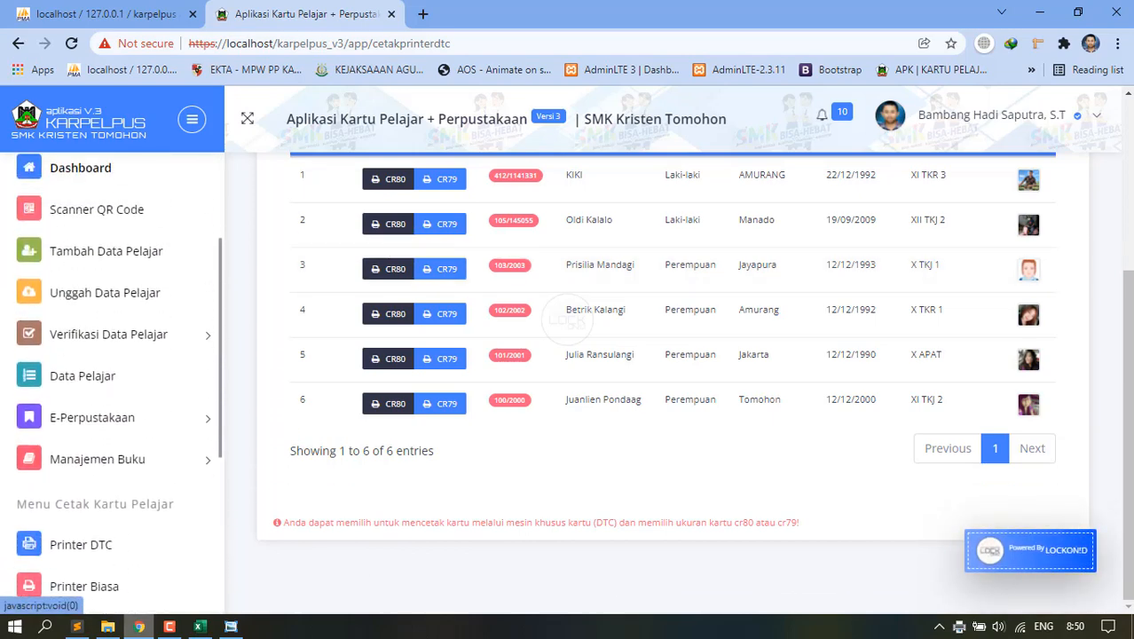
{"action": "scroll", "coordinate": [241, 533], "scroll_direction": "up", "scroll_amount": 3}
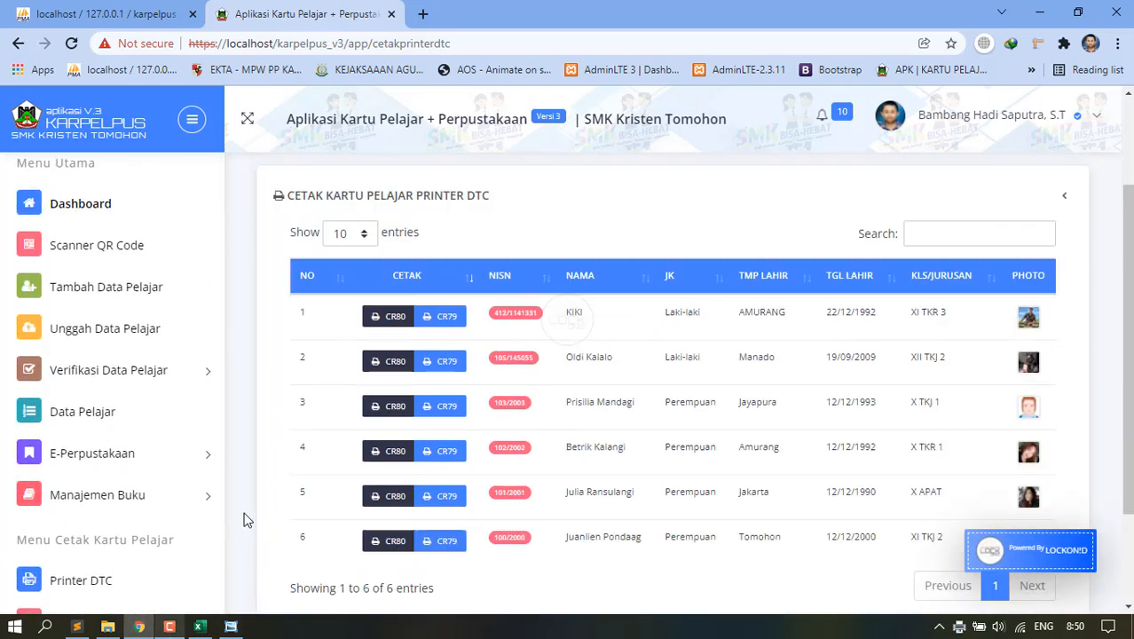
{"action": "scroll", "coordinate": [126, 543], "scroll_direction": "up", "scroll_amount": 3}
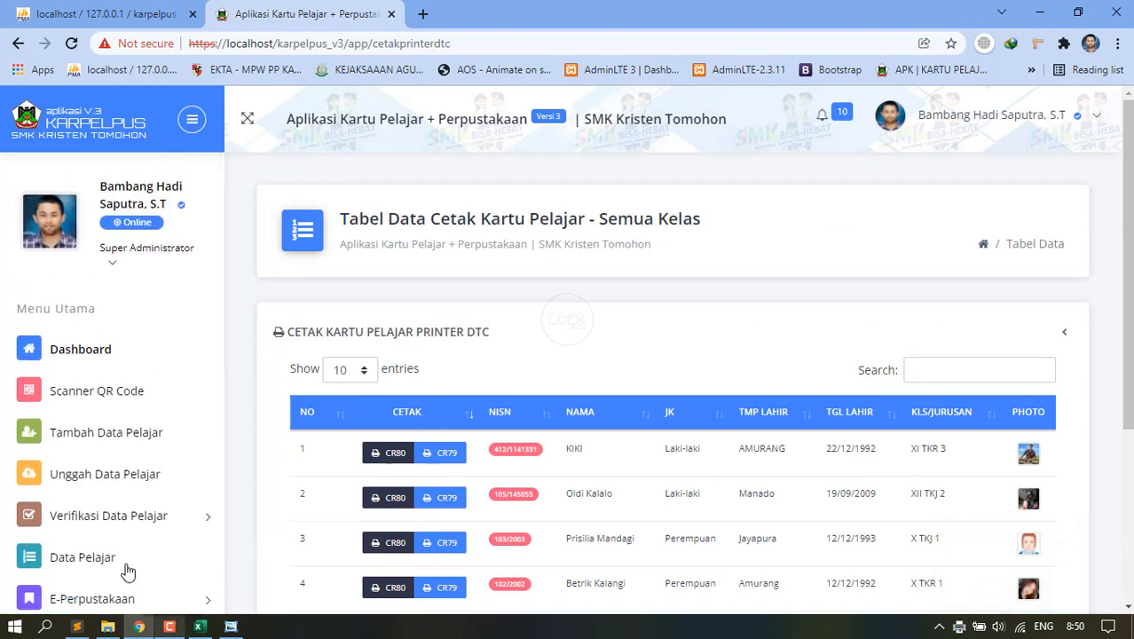
{"action": "scroll", "coordinate": [108, 508], "scroll_direction": "down", "scroll_amount": 1}
{"action": "scroll", "coordinate": [109, 508], "scroll_direction": "down", "scroll_amount": 2}
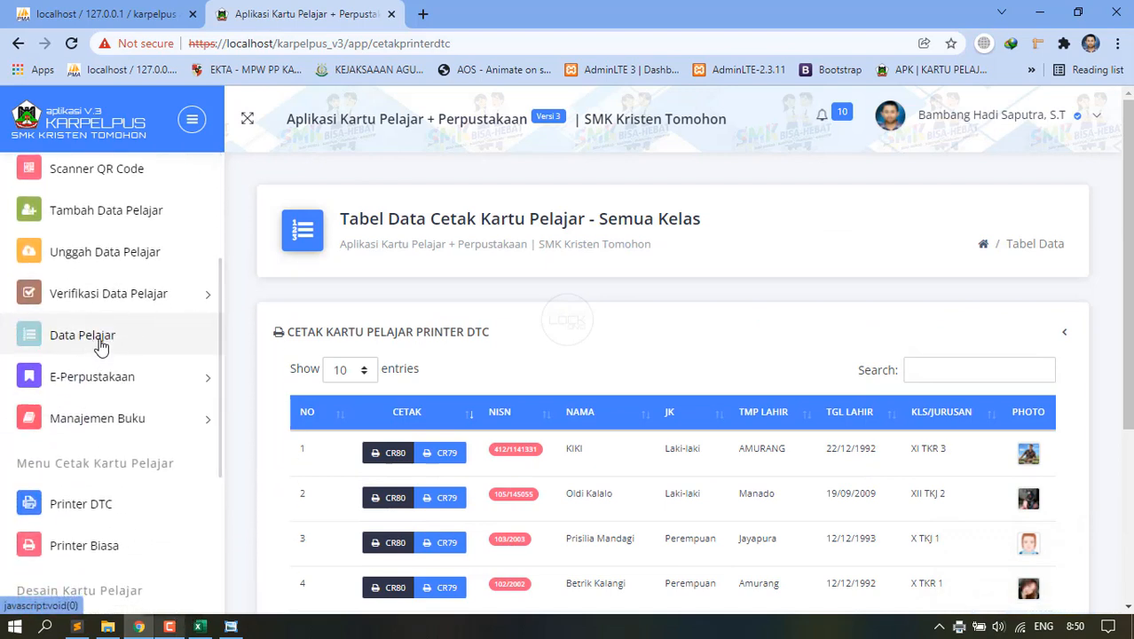
{"action": "left_click", "coordinate": [105, 418]}
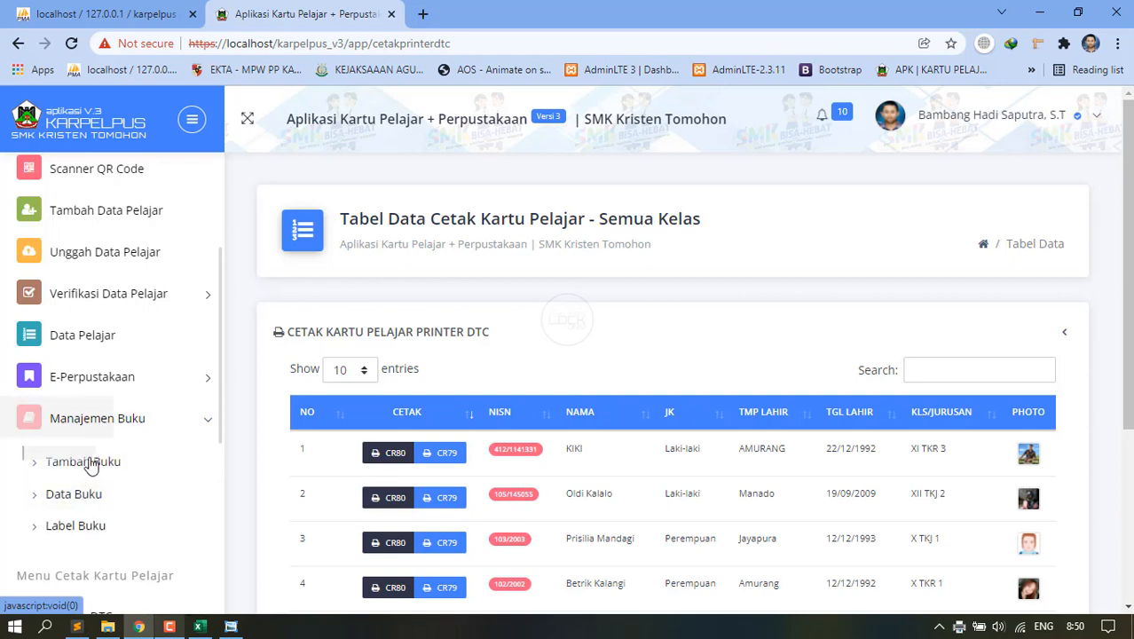
{"action": "left_click", "coordinate": [169, 627]}
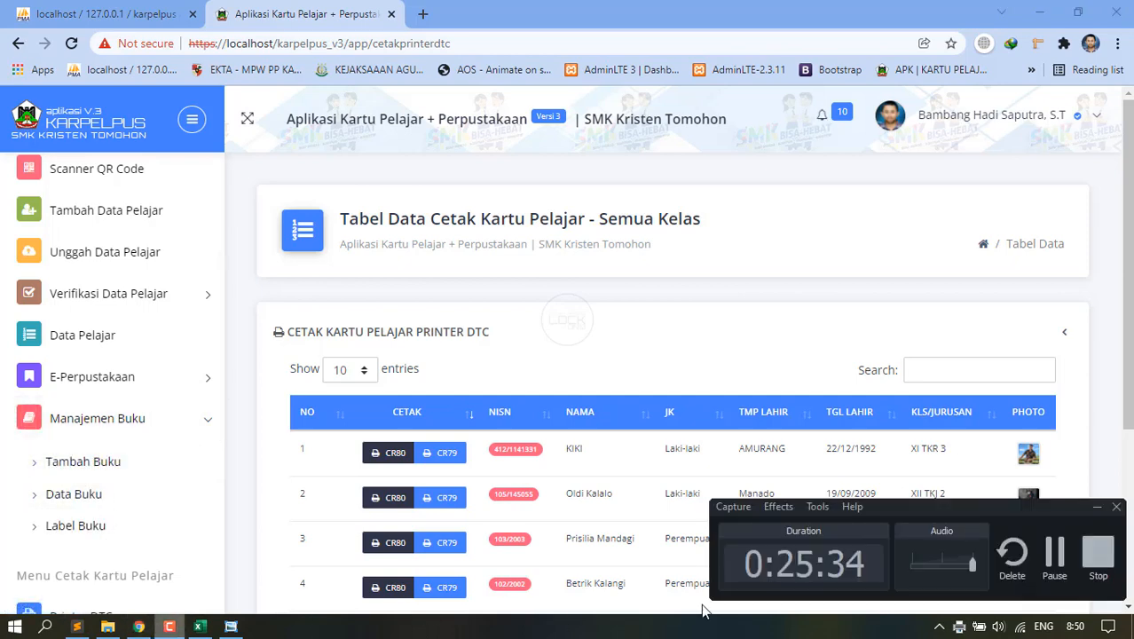
{"action": "left_click", "coordinate": [1054, 554]}
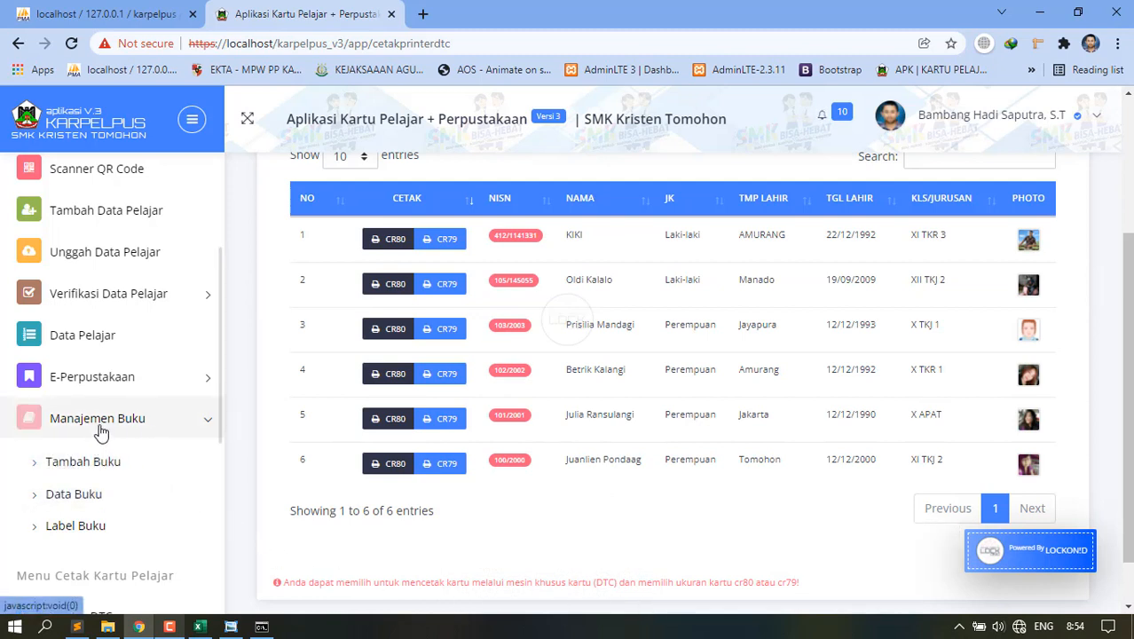
Open the Tambah Buku form from Manajemen Buku.
{"action": "left_click", "coordinate": [59, 470]}
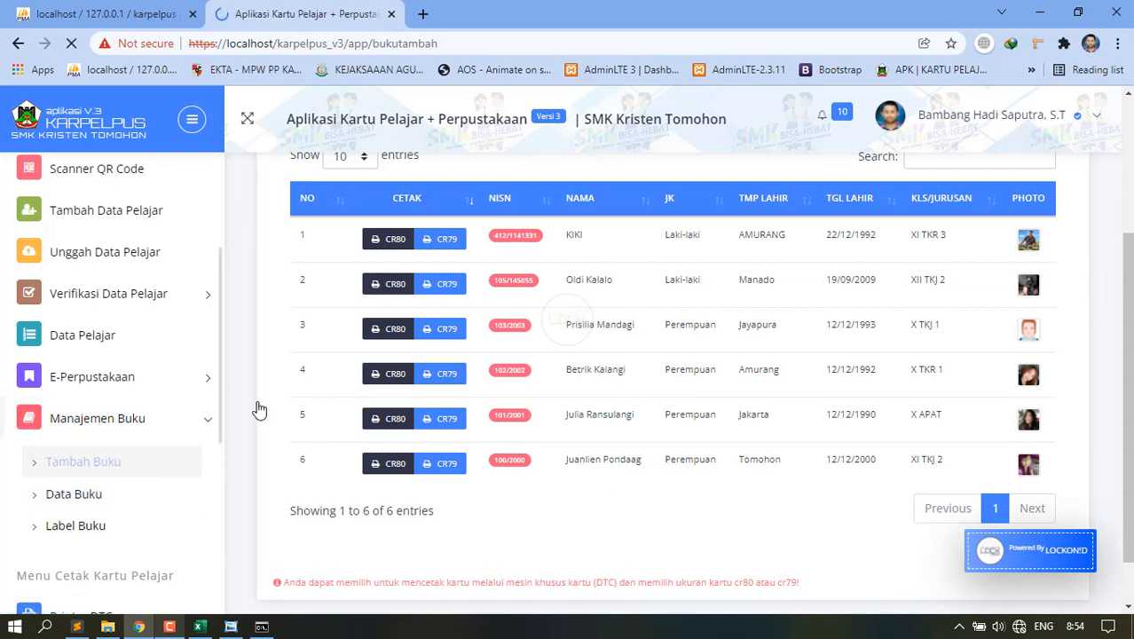
{"action": "scroll", "coordinate": [524, 399], "scroll_direction": "down", "scroll_amount": 4}
{"action": "scroll", "coordinate": [530, 414], "scroll_direction": "down", "scroll_amount": 2}
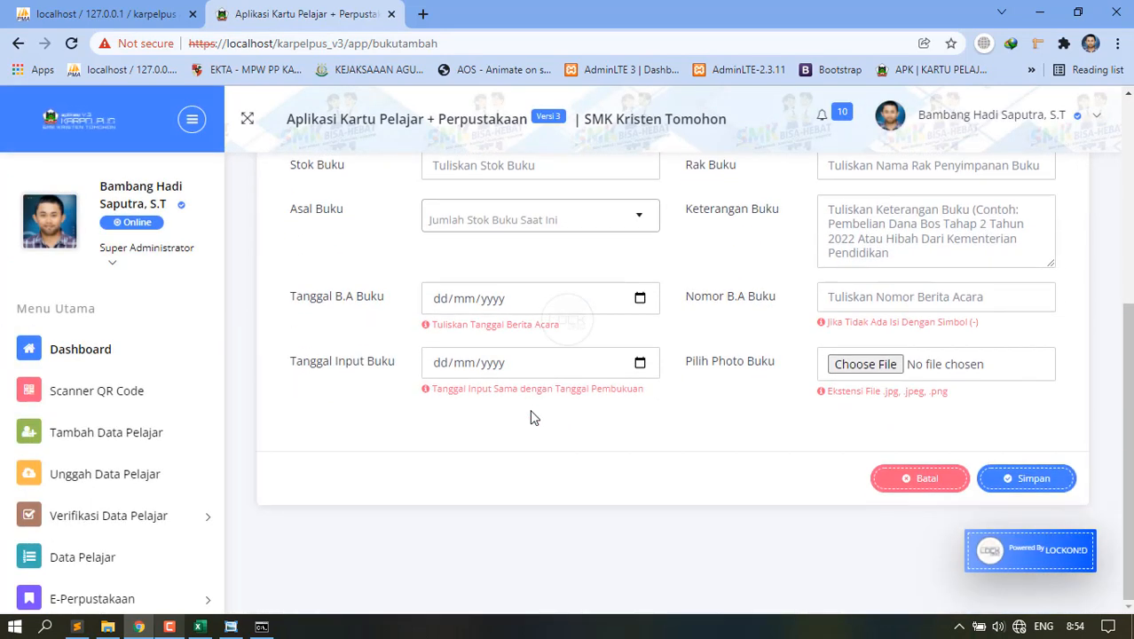
{"action": "scroll", "coordinate": [121, 541], "scroll_direction": "down", "scroll_amount": 2}
{"action": "scroll", "coordinate": [124, 533], "scroll_direction": "down", "scroll_amount": 5}
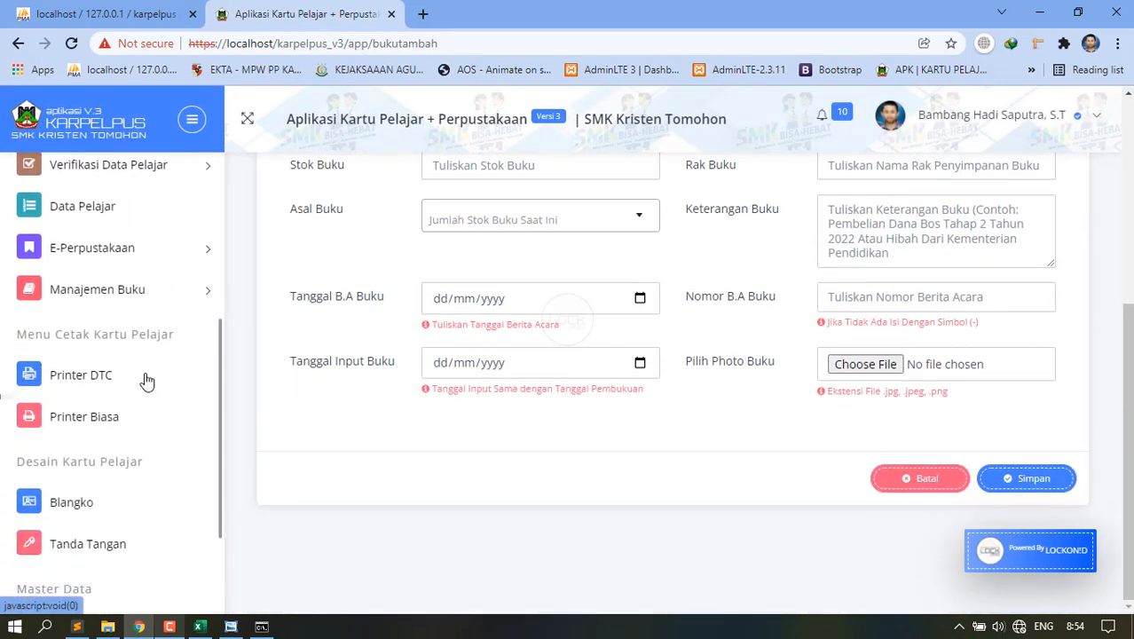
{"action": "left_click", "coordinate": [97, 256]}
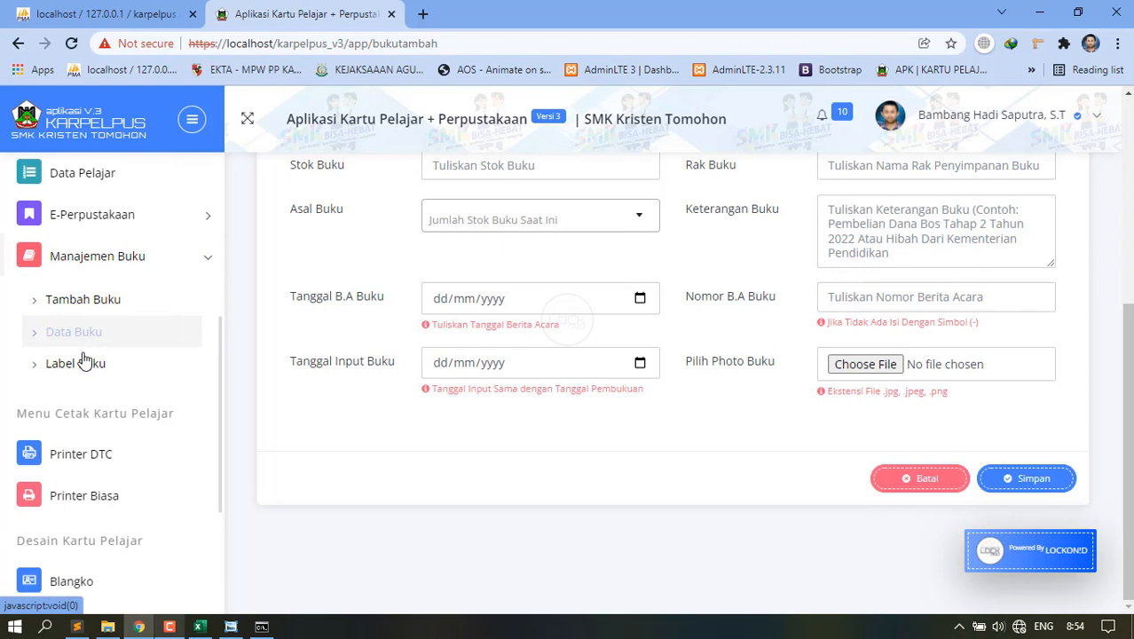
{"action": "left_click", "coordinate": [91, 299]}
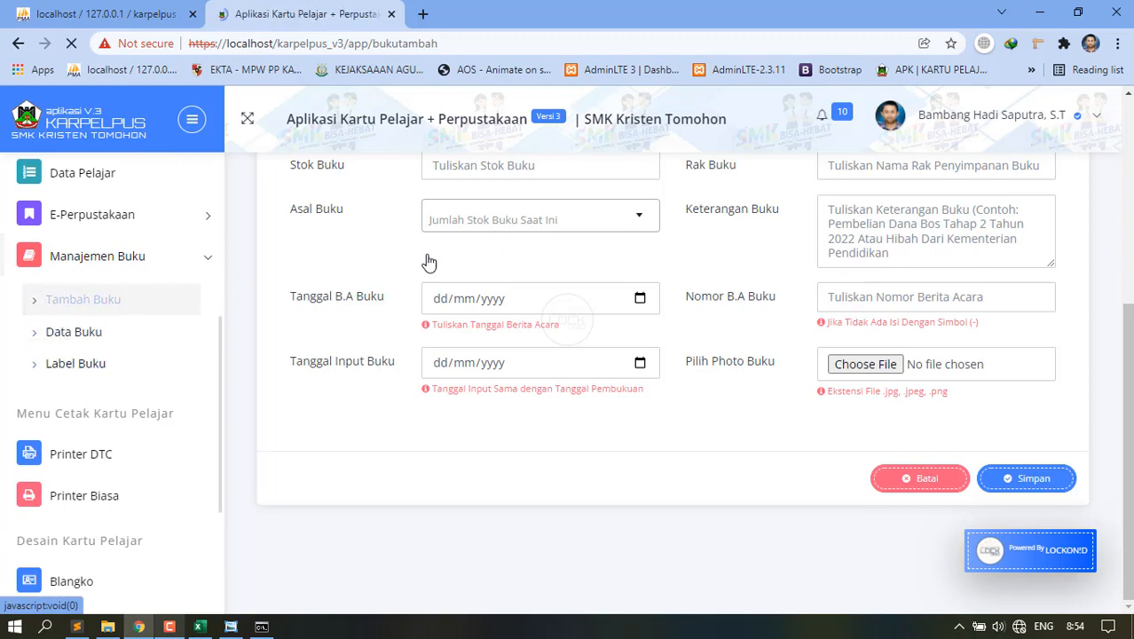
{"action": "left_click", "coordinate": [791, 405]}
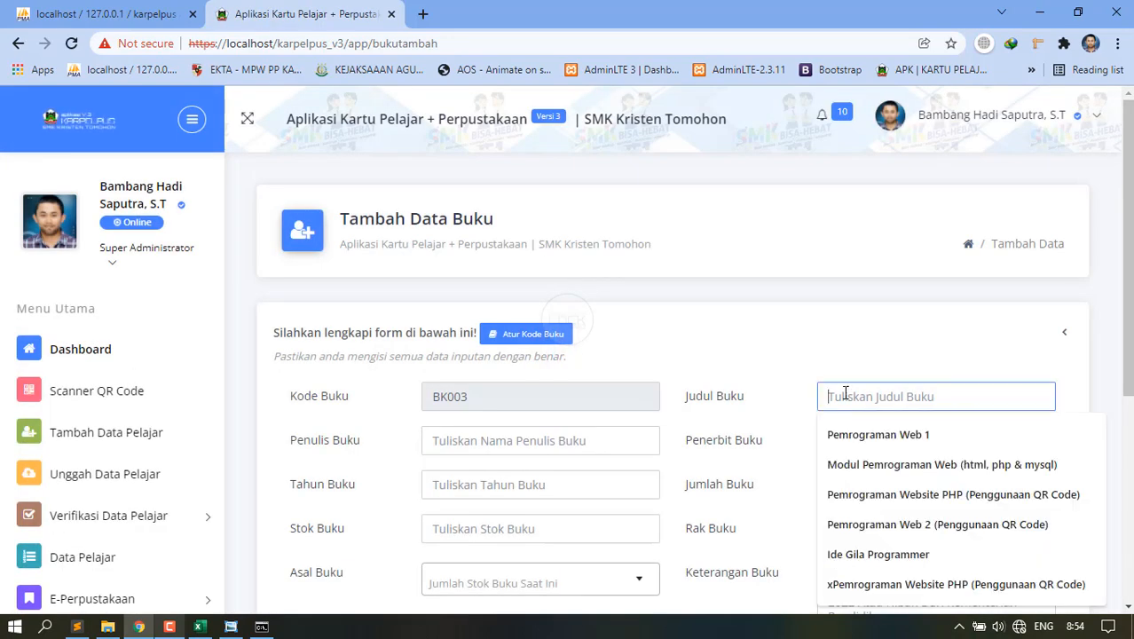
{"action": "left_click", "coordinate": [764, 348]}
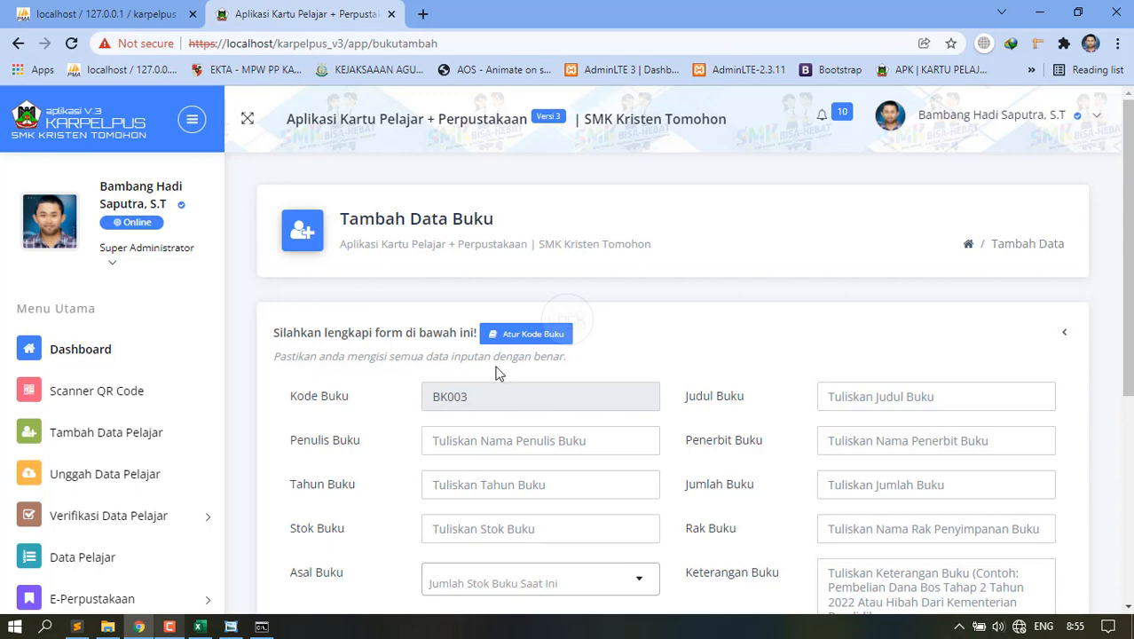
Open Atur Kode Buku and cancel, keeping BK003, then focus the Judul Buku field.
{"action": "left_click", "coordinate": [516, 337]}
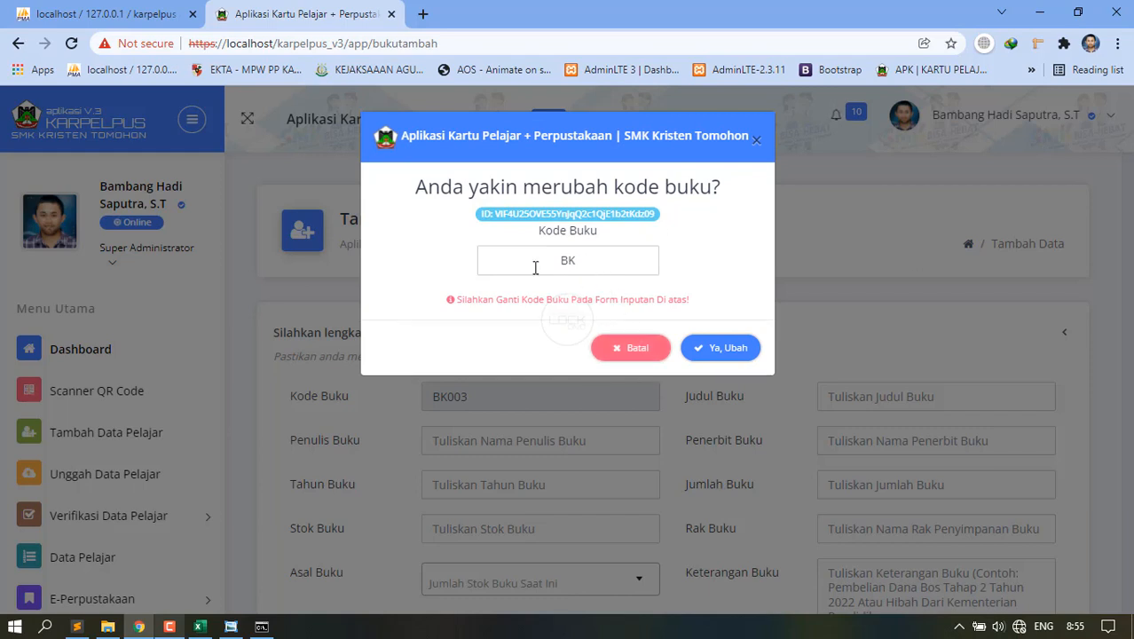
{"action": "left_click", "coordinate": [637, 355]}
{"action": "left_click", "coordinate": [849, 399]}
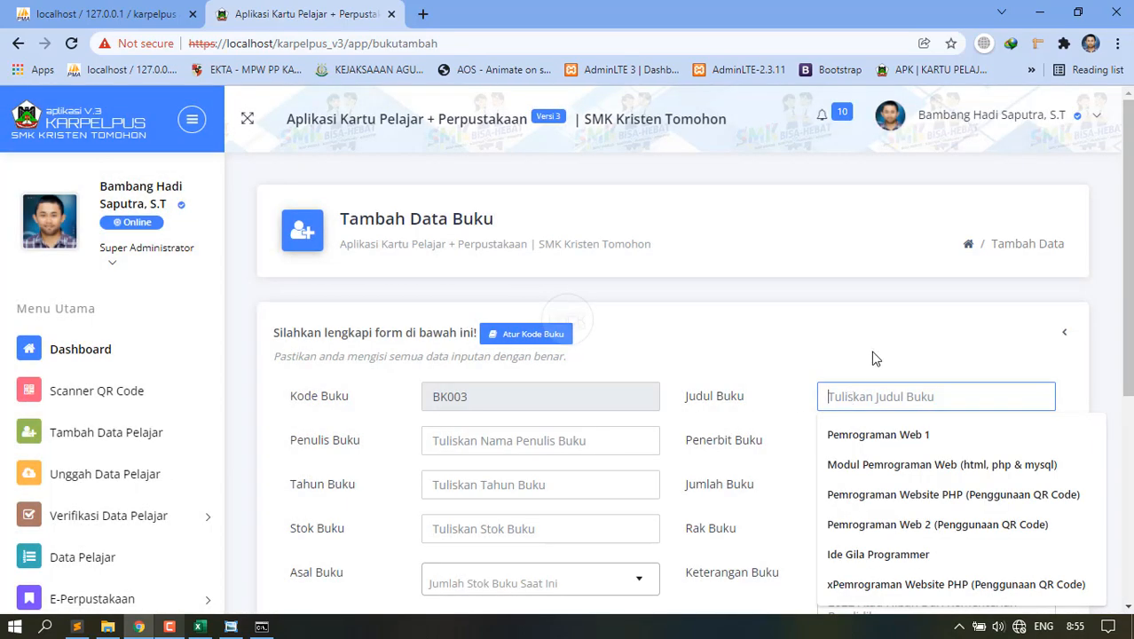
Enter the title Algoritam Pemrograman, a saved author, and publisher PT. Lokon Berdipari.
{"action": "type", "text": "Algoritam Pemrograman"}
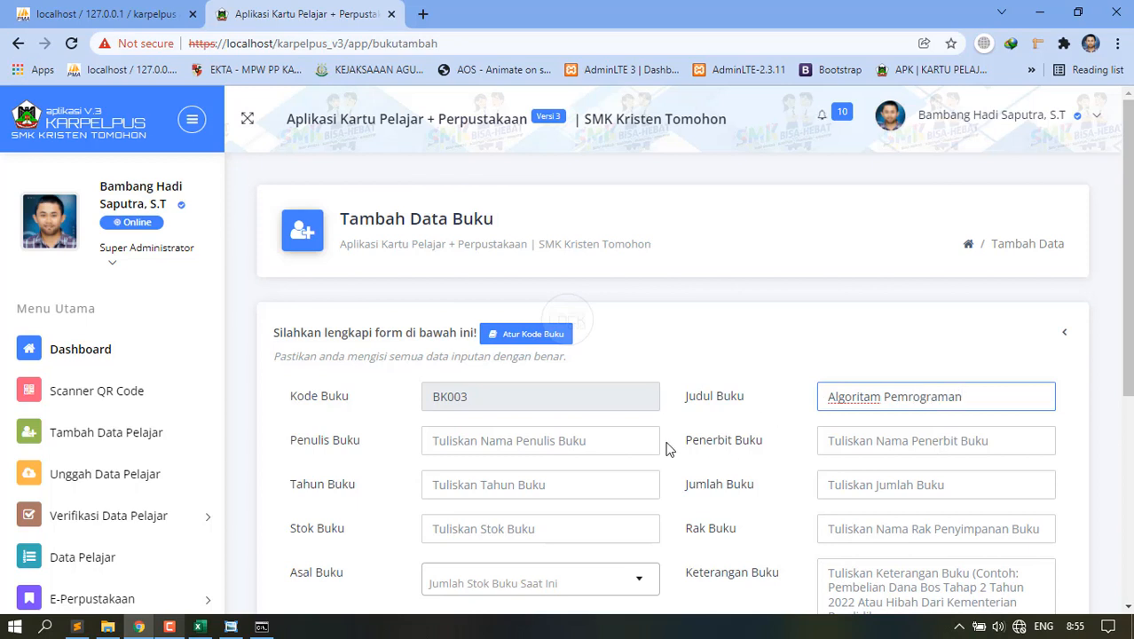
{"action": "left_click", "coordinate": [582, 441]}
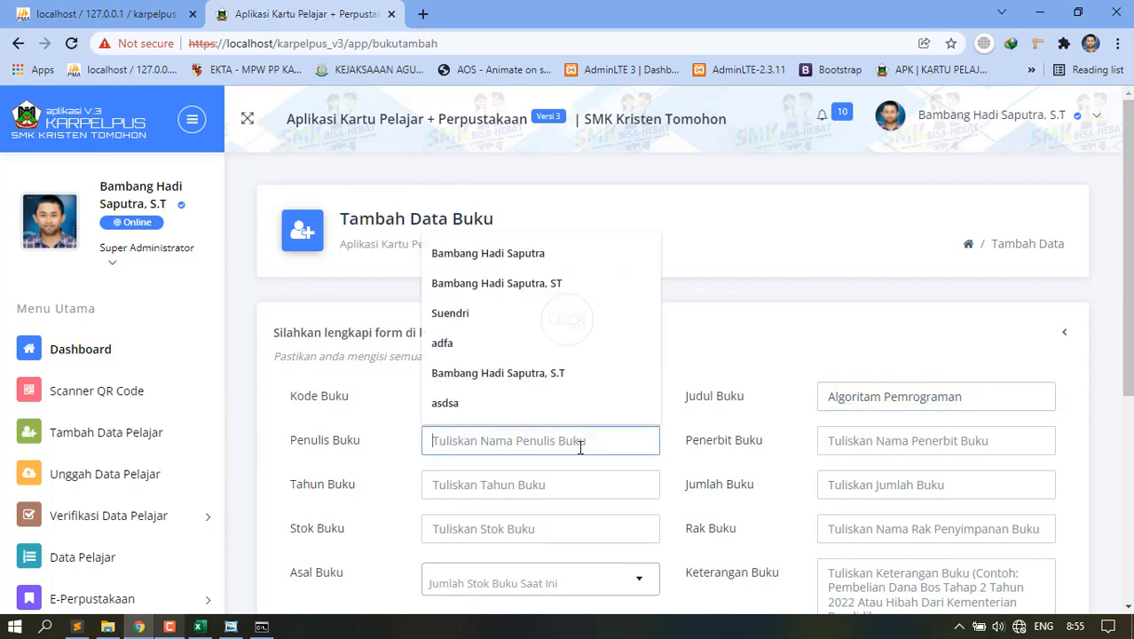
{"action": "left_click", "coordinate": [493, 282]}
{"action": "left_click", "coordinate": [864, 438]}
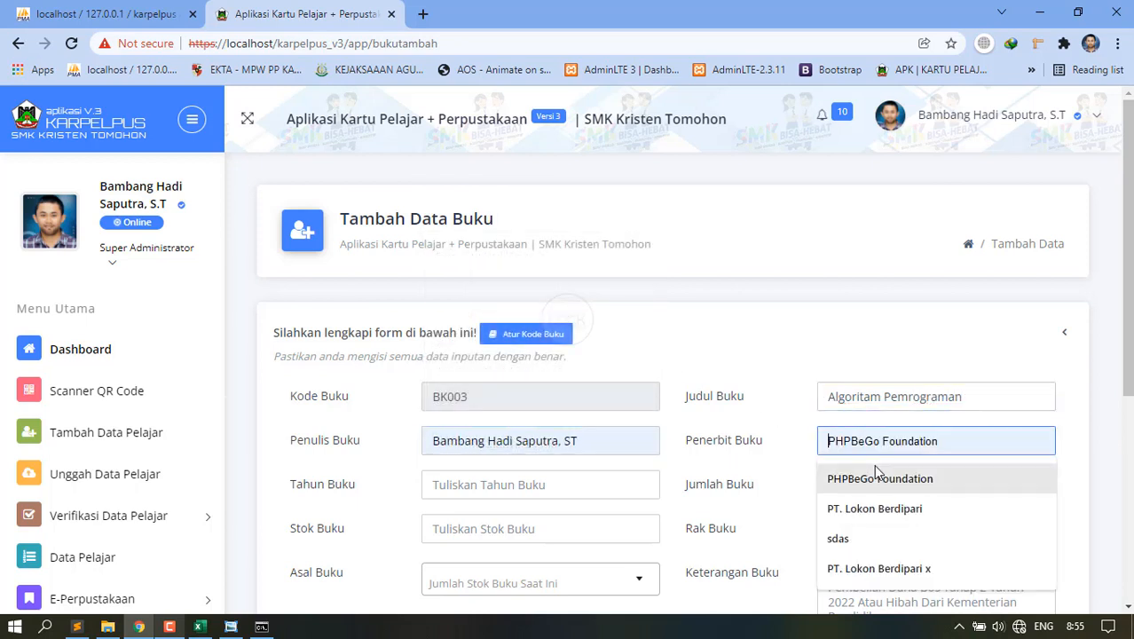
{"action": "left_click", "coordinate": [854, 508]}
Fill in year 2011, quantity 21, stock 10 and shelf 3.
{"action": "left_click", "coordinate": [498, 486]}
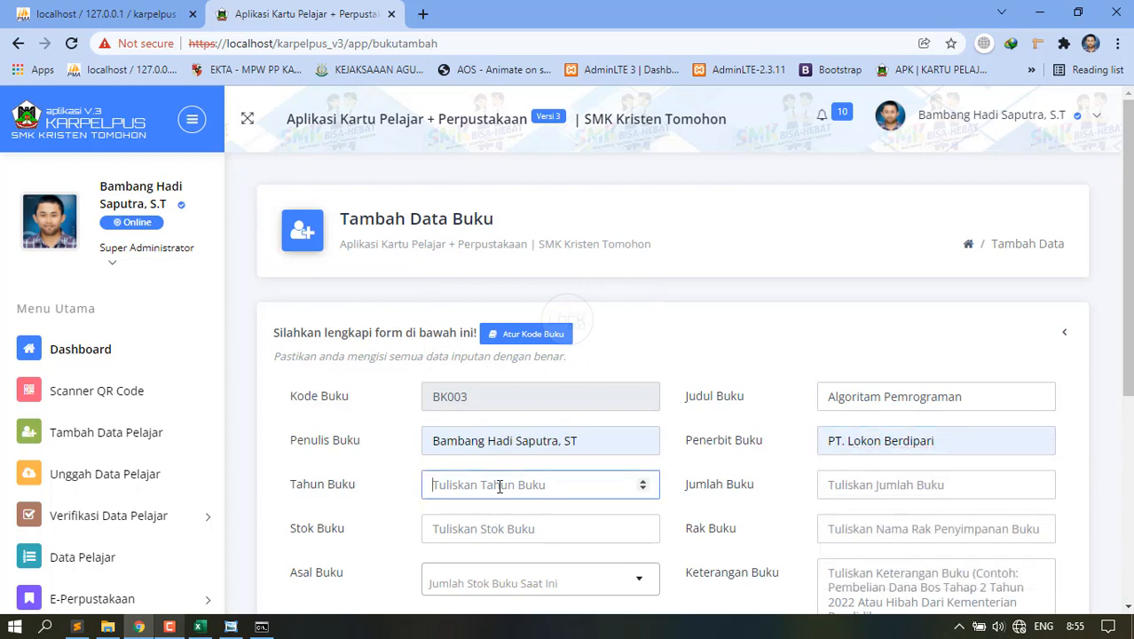
{"action": "type", "text": "2011"}
{"action": "key", "text": "Tab"}
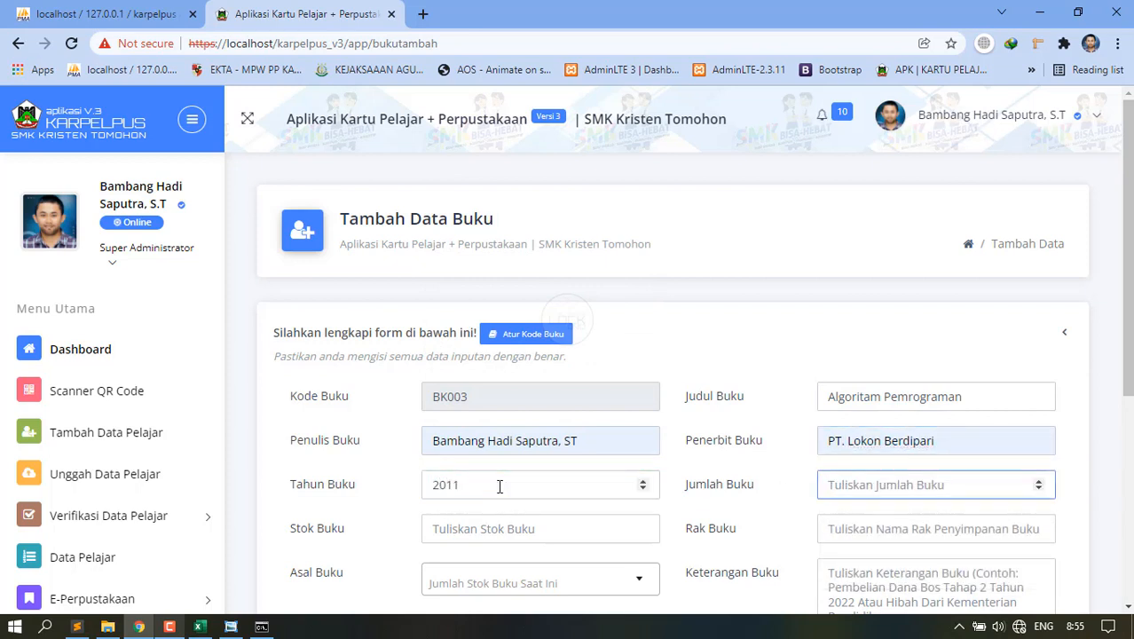
{"action": "type", "text": "20"}
{"action": "key", "text": "BackSpace"}
{"action": "type", "text": "10"}
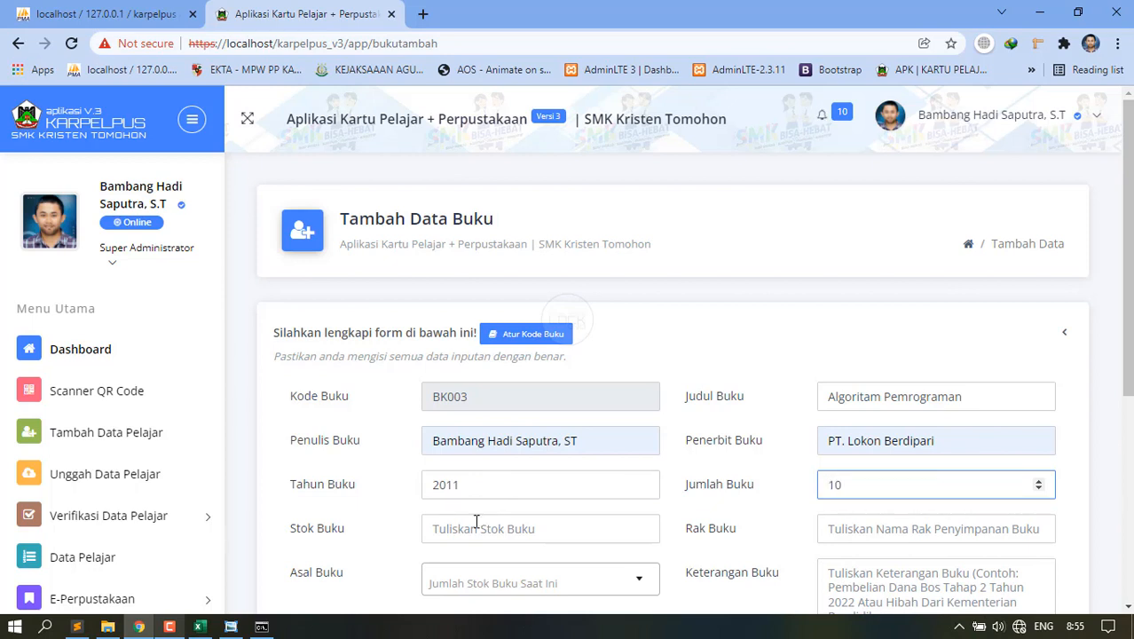
{"action": "left_click", "coordinate": [476, 524]}
{"action": "type", "text": "10"}
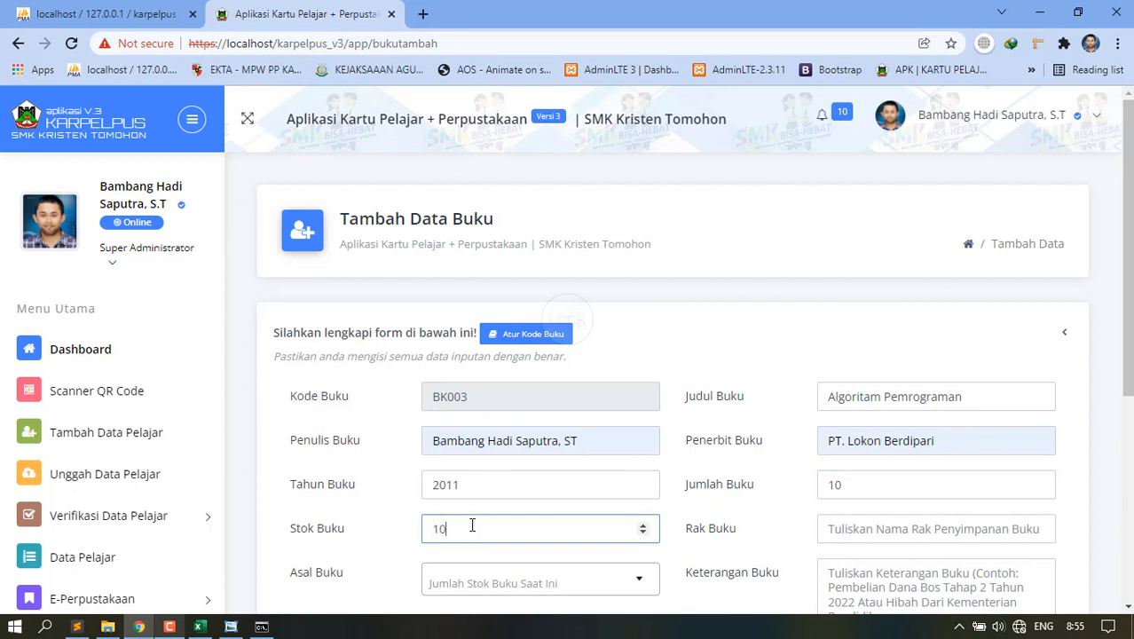
{"action": "key", "text": "Tab"}
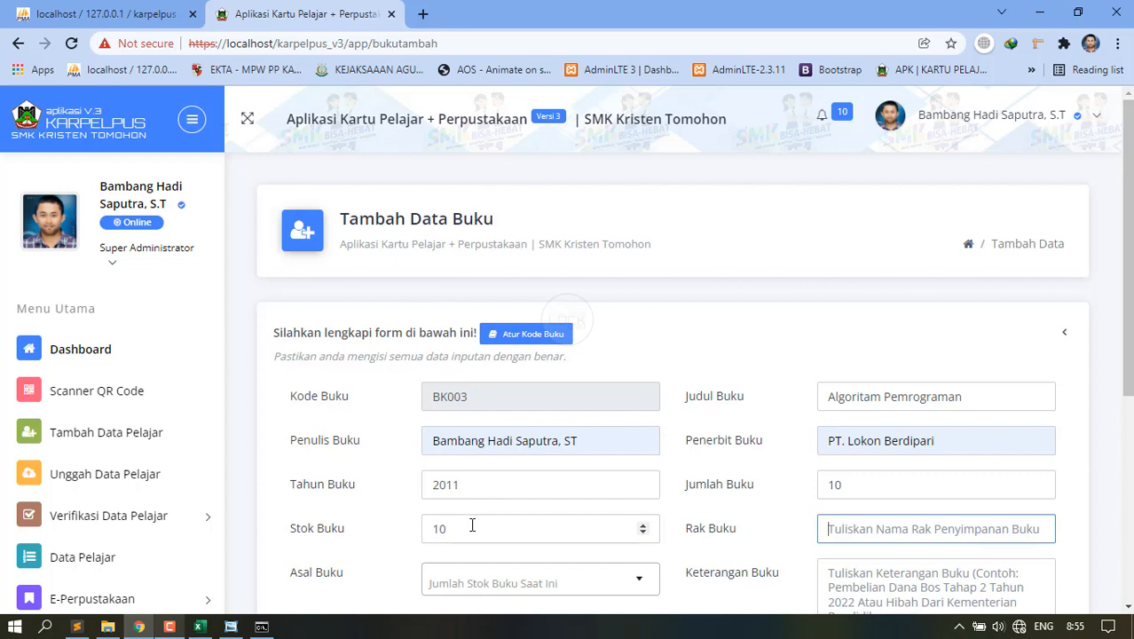
{"action": "type", "text": "3"}
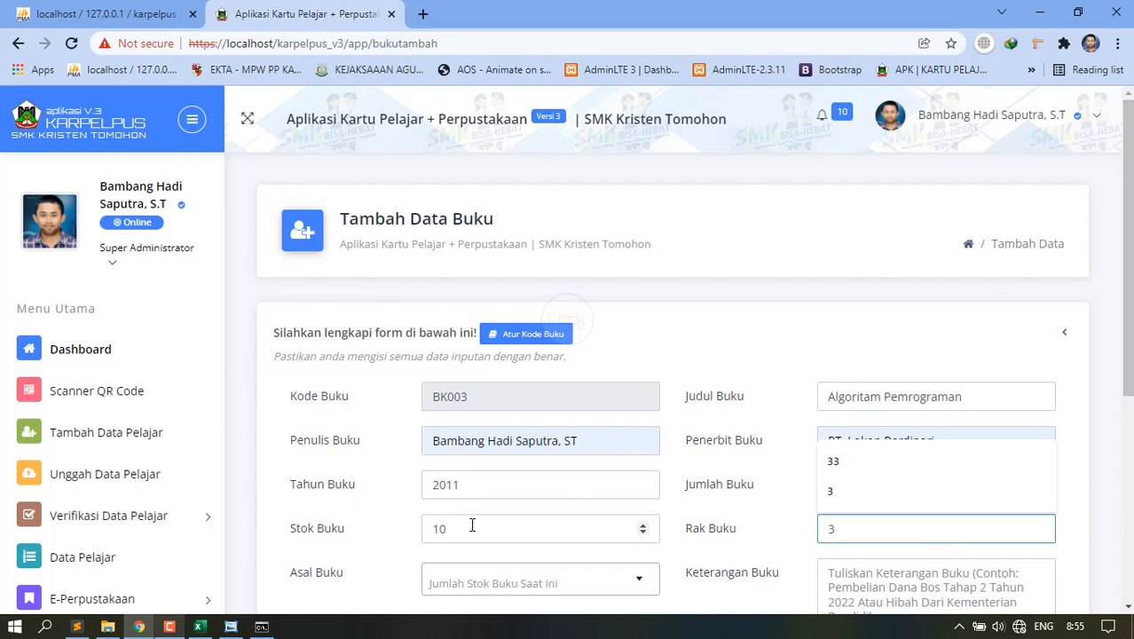
Look over the Asal Buku options without selecting one, then switch to the code editor.
{"action": "left_click", "coordinate": [500, 582]}
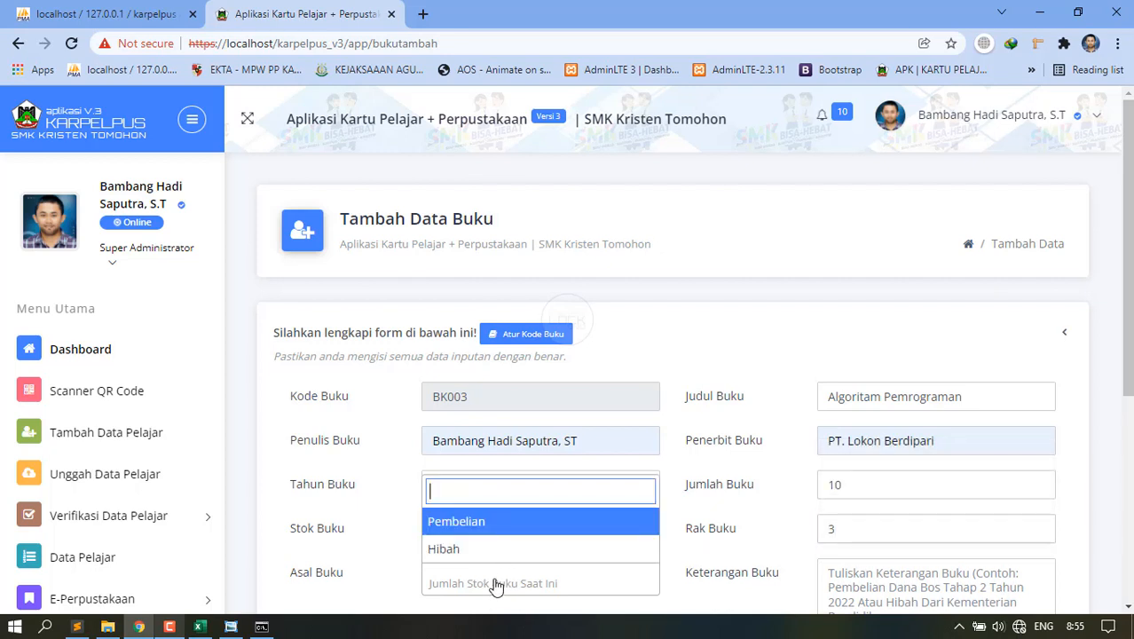
{"action": "left_click", "coordinate": [406, 579]}
{"action": "scroll", "coordinate": [430, 572], "scroll_direction": "down", "scroll_amount": 2}
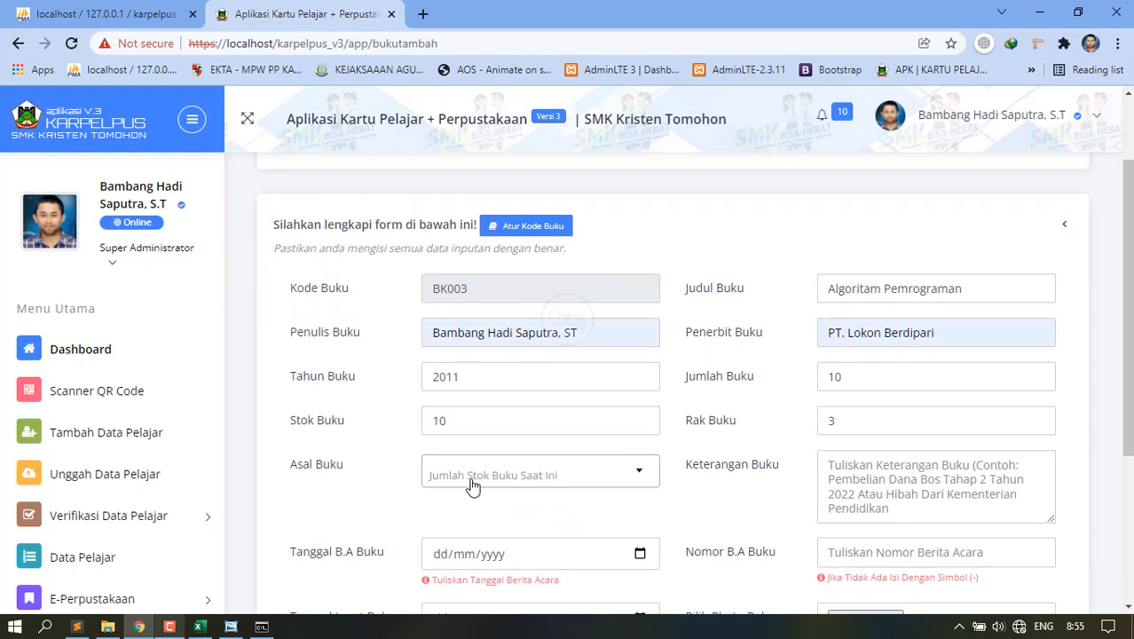
{"action": "left_click", "coordinate": [77, 626]}
Open footer.php at the select2 setup and compare the Jumlah Stok Buku Saat Ini placeholder.
{"action": "scroll", "coordinate": [110, 462], "scroll_direction": "down", "scroll_amount": 15}
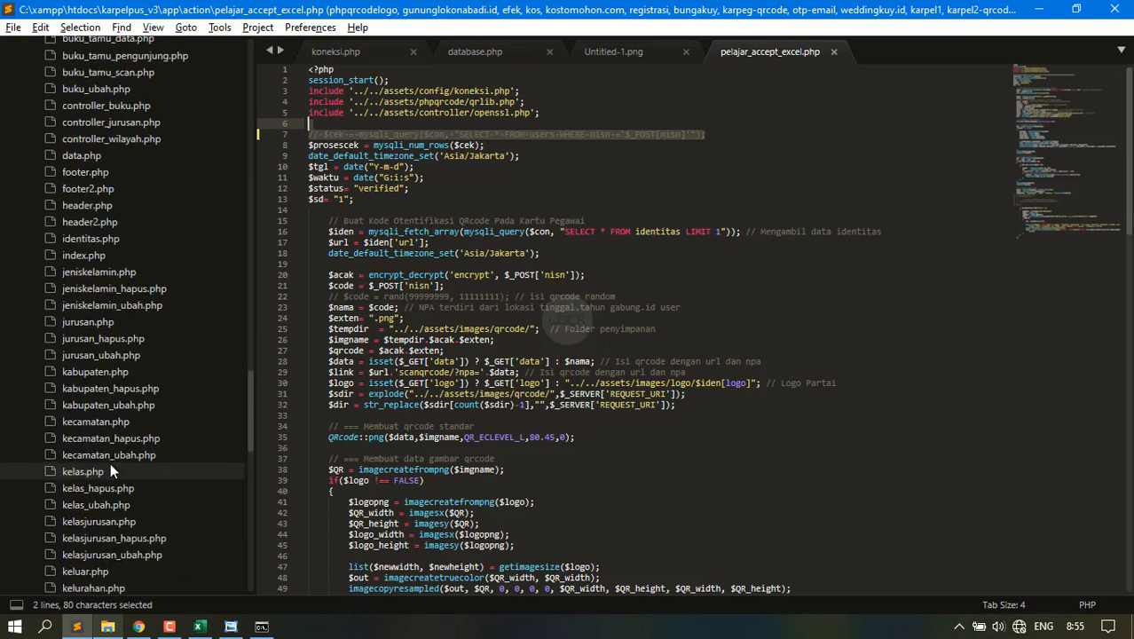
{"action": "scroll", "coordinate": [99, 283], "scroll_direction": "up", "scroll_amount": 15}
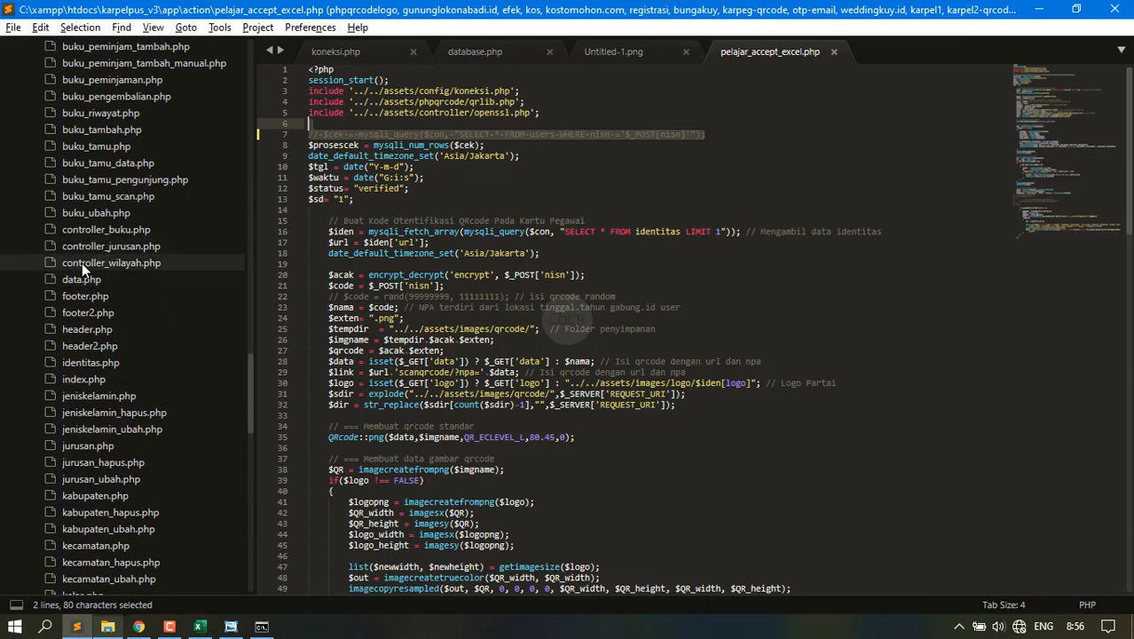
{"action": "left_click", "coordinate": [78, 295]}
{"action": "left_click_drag", "start_coordinate": [1045, 401], "coordinate": [1048, 182]}
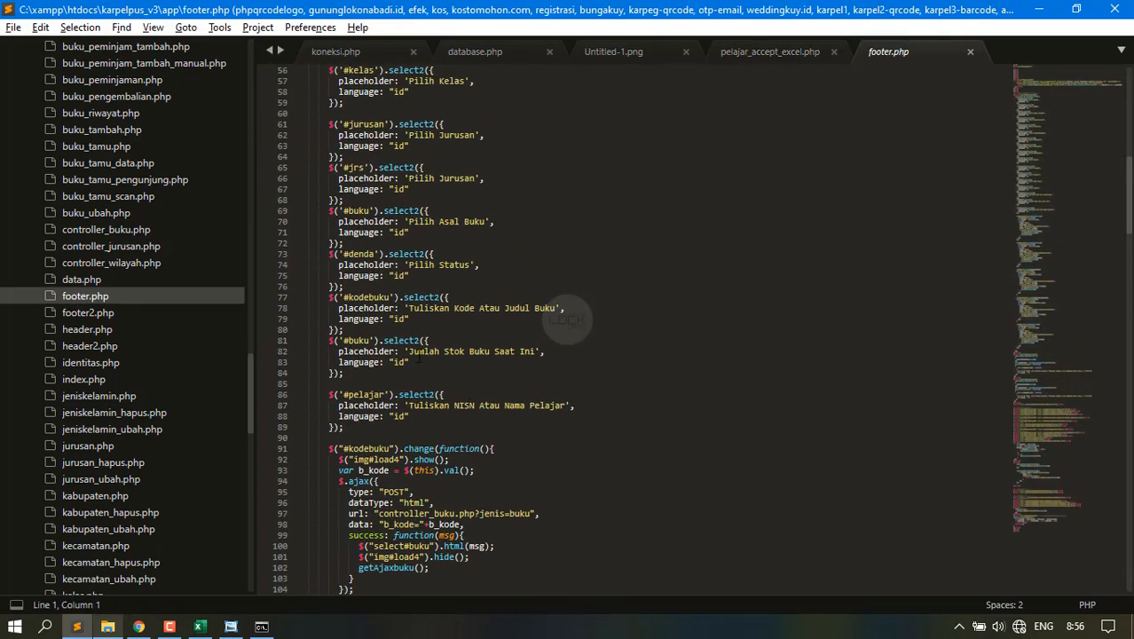
{"action": "left_click_drag", "start_coordinate": [410, 352], "coordinate": [519, 351]}
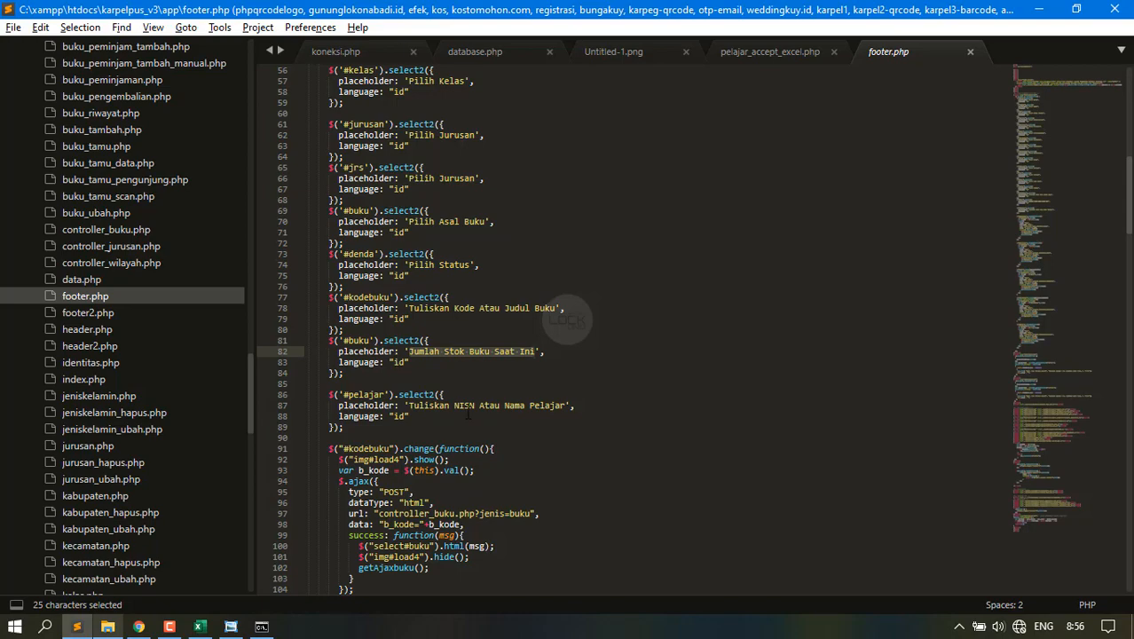
{"action": "key", "text": "alt+Tab"}
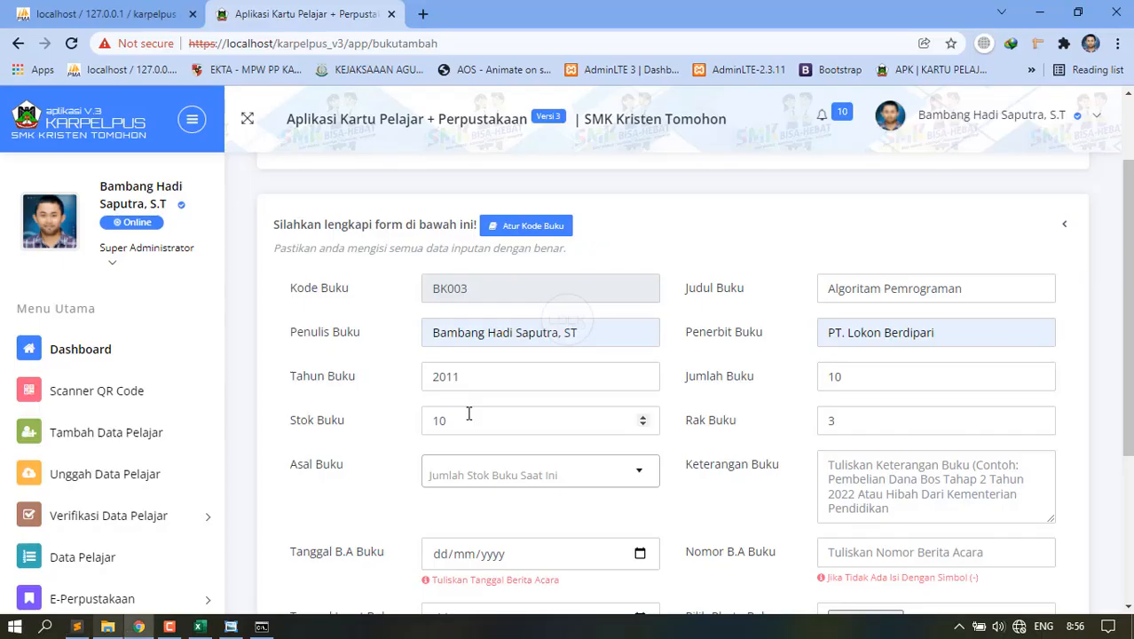
{"action": "left_click", "coordinate": [468, 427]}
{"action": "key", "text": "alt+Tab"}
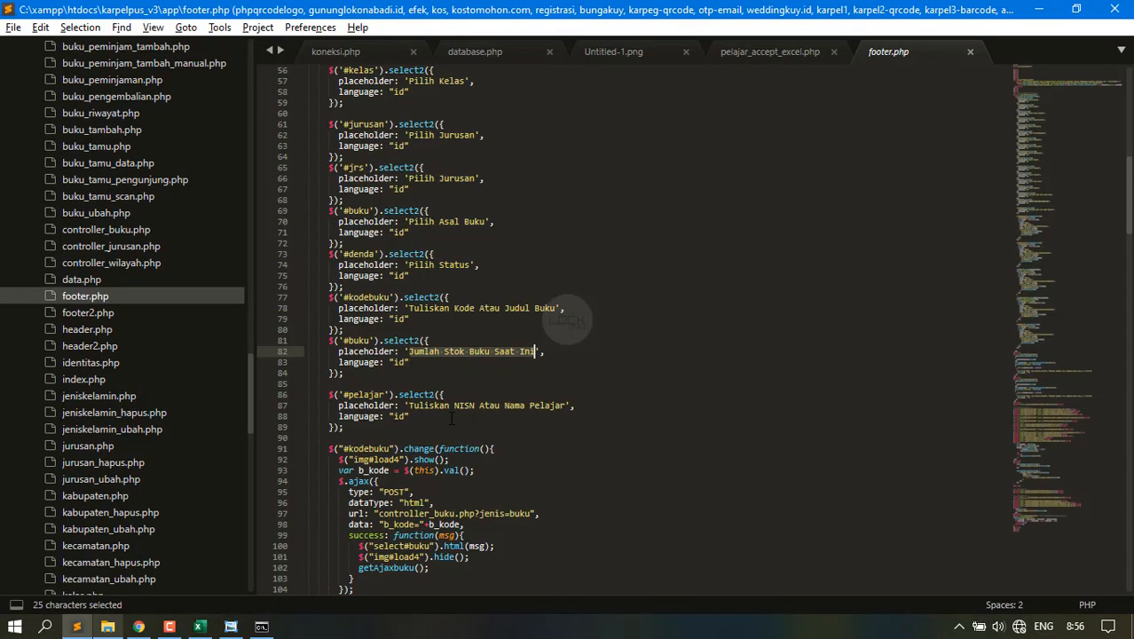
Copy the $('#buku').select2 block, paste a duplicate below it, and save.
{"action": "left_click_drag", "start_coordinate": [352, 334], "coordinate": [371, 373]}
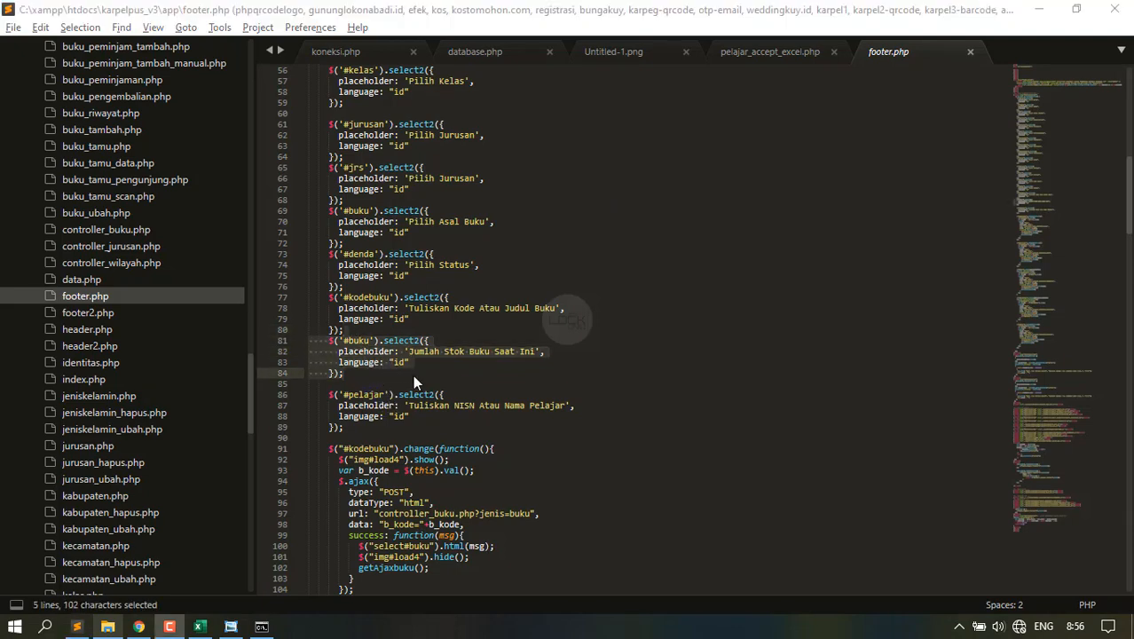
{"action": "left_click", "coordinate": [352, 376]}
{"action": "key", "text": "Return"}
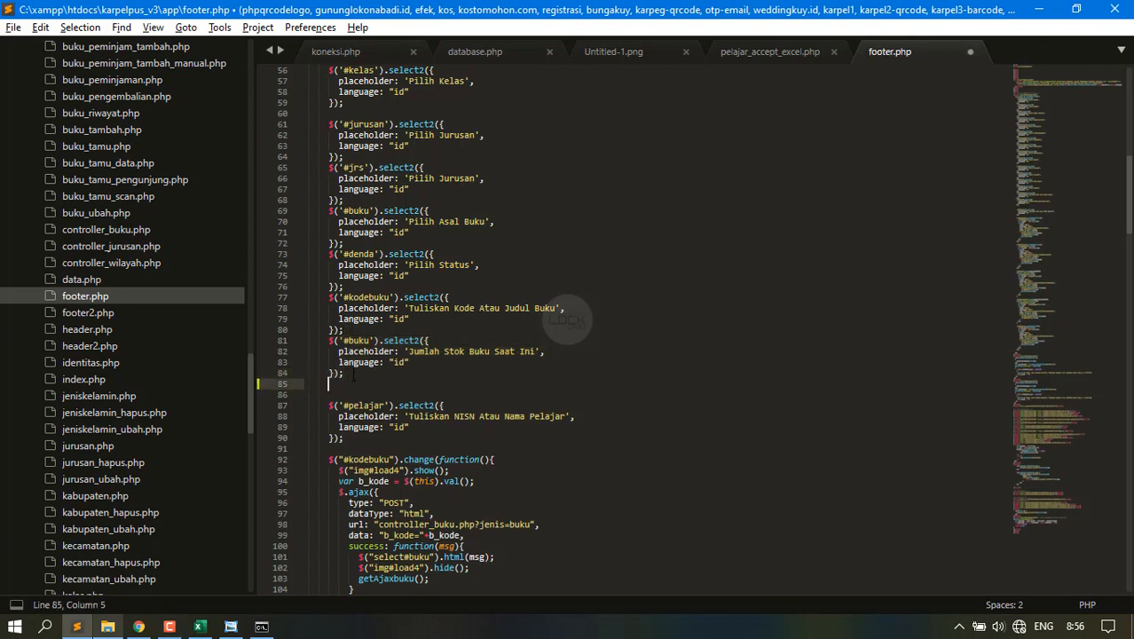
{"action": "key", "text": "ctrl+v"}
{"action": "key", "text": "ctrl+z"}
{"action": "left_click_drag", "start_coordinate": [354, 374], "coordinate": [344, 330]}
{"action": "key", "text": "ctrl+c"}
{"action": "left_click", "coordinate": [347, 375]}
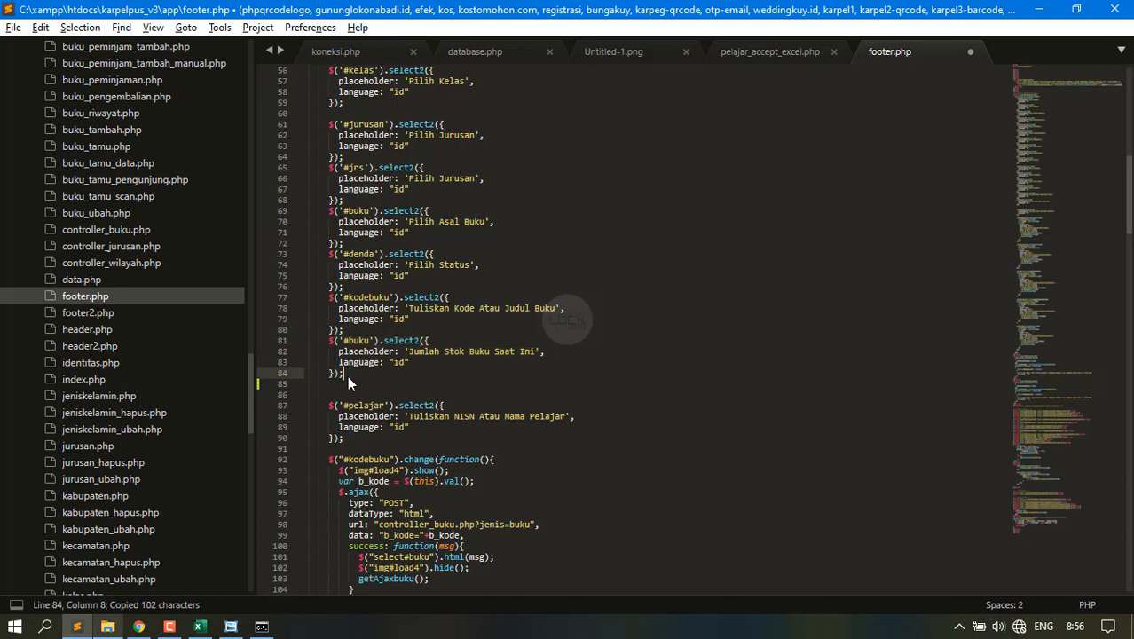
{"action": "key", "text": "Return"}
{"action": "key", "text": "ctrl+v"}
{"action": "key", "text": "ctrl+s"}
Rename the duplicated block's id to #sb and save footer.php.
{"action": "left_click", "coordinate": [370, 394]}
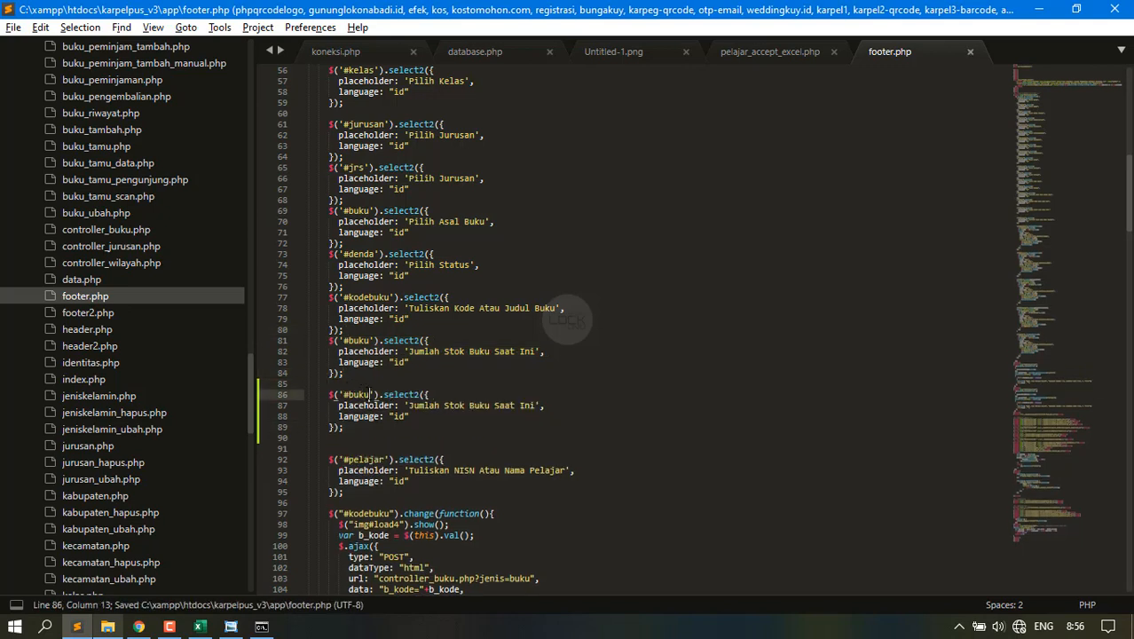
{"action": "type", "text": "u"}
{"action": "key", "text": "alt+Tab"}
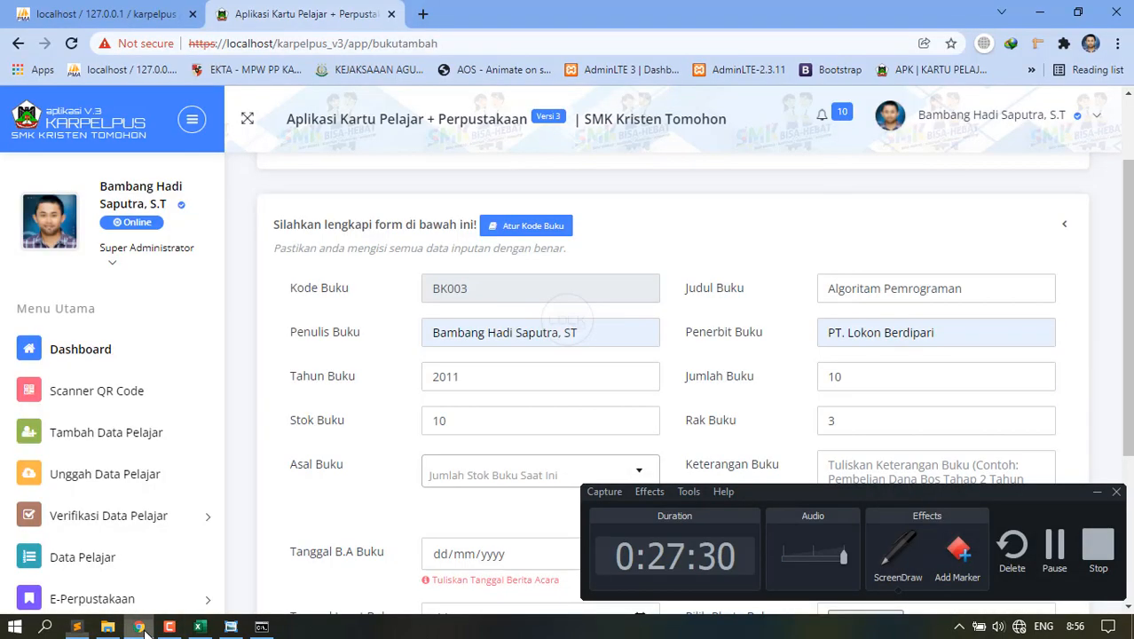
{"action": "left_click", "coordinate": [142, 627]}
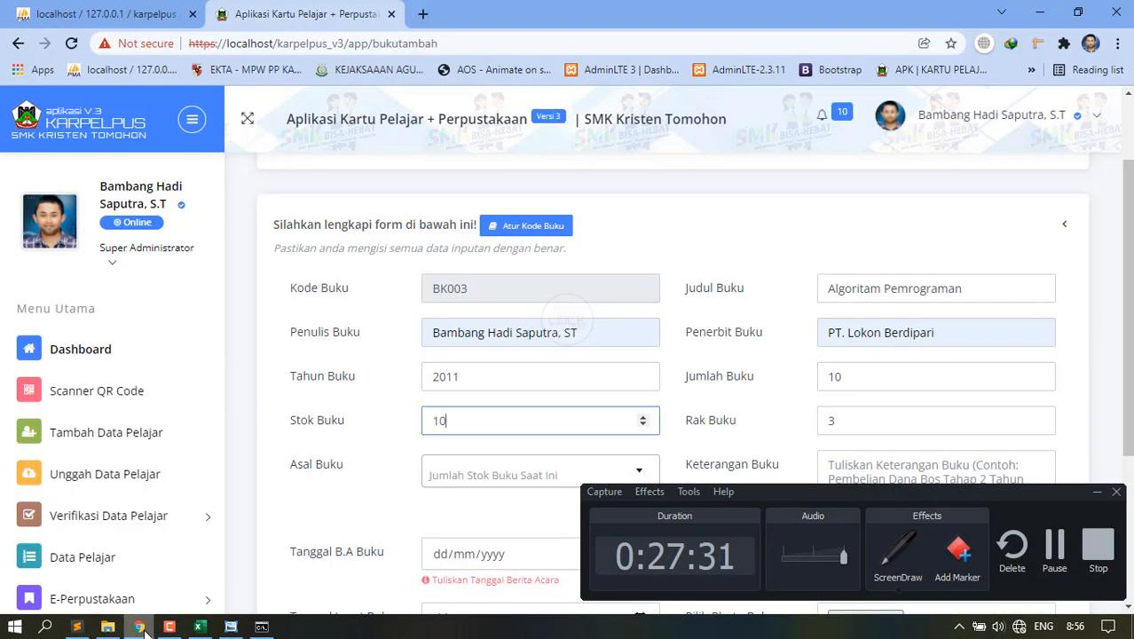
{"action": "left_click", "coordinate": [145, 632]}
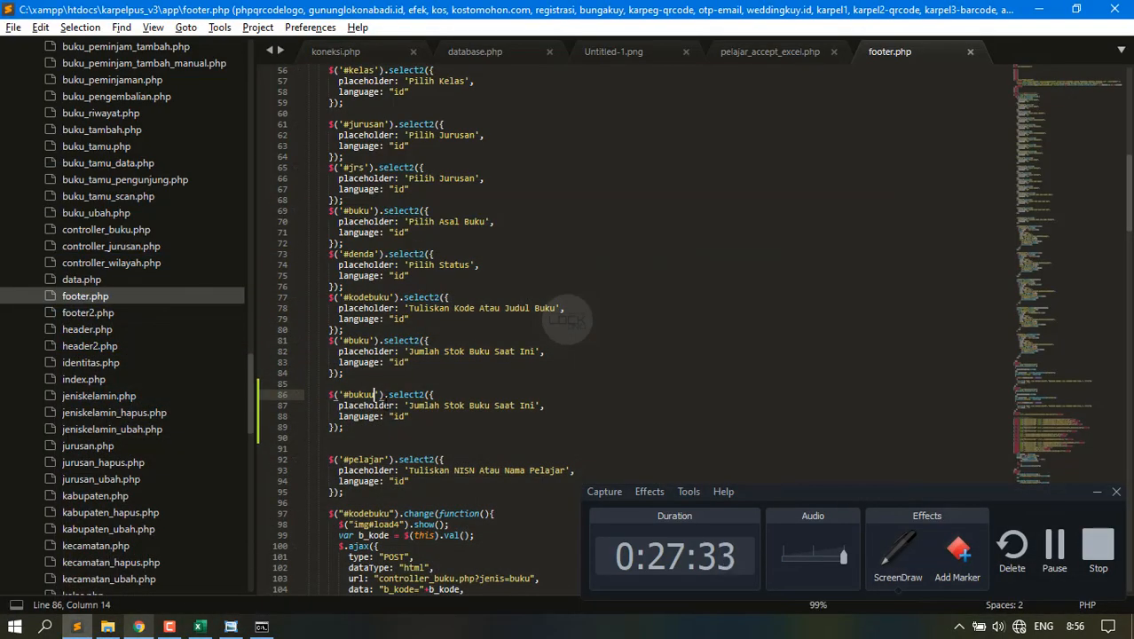
{"action": "key", "text": "BackSpace"}
{"action": "key", "text": "BackSpace"}
{"action": "key", "text": "BackSpace"}
{"action": "key", "text": "BackSpace"}
{"action": "key", "text": "BackSpace"}
{"action": "type", "text": "st"}
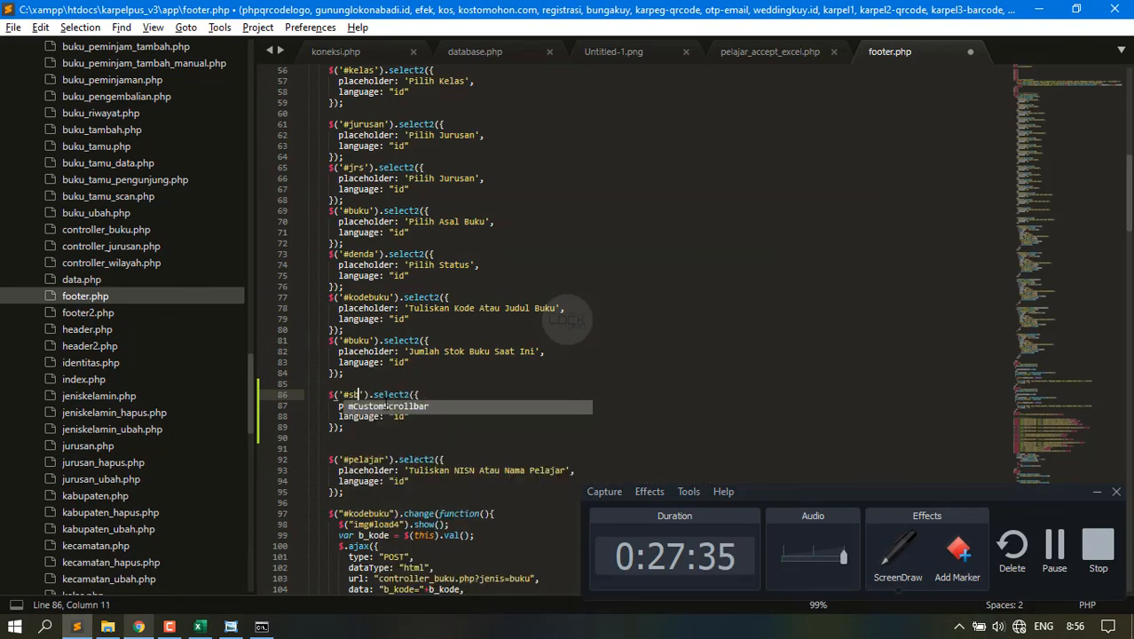
{"action": "key", "text": "ctrl+s"}
{"action": "scroll", "coordinate": [242, 284], "scroll_direction": "up", "scroll_amount": 8}
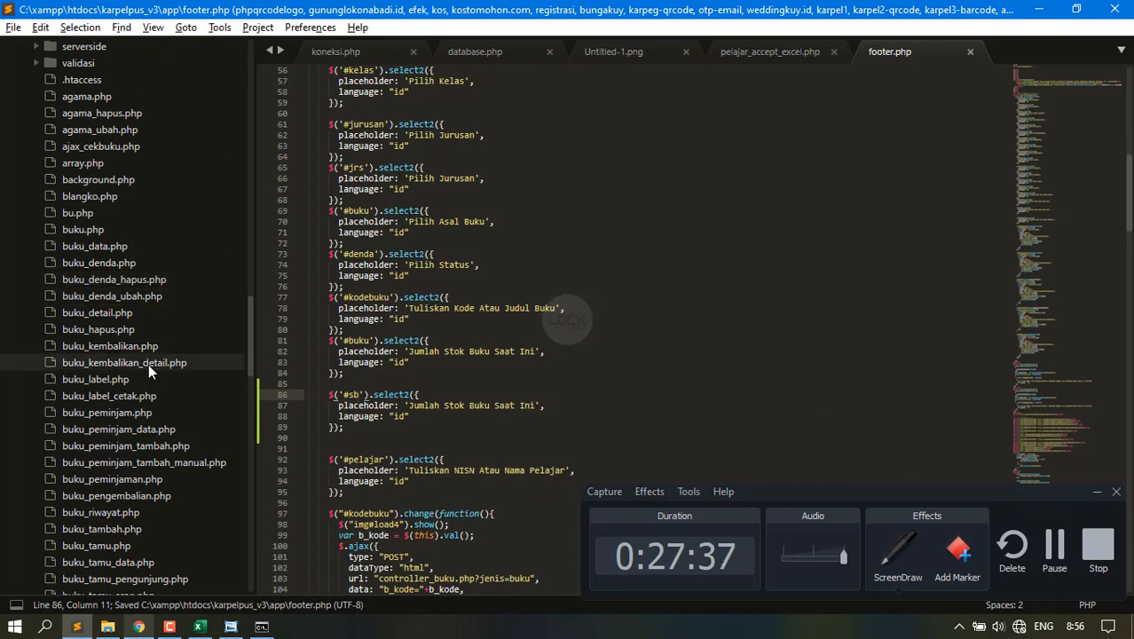
{"action": "scroll", "coordinate": [111, 426], "scroll_direction": "down", "scroll_amount": 3}
In buku_tambah.php, change the Asal Buku select's id="buku" to id="sb" and save the file.
{"action": "left_click", "coordinate": [110, 429]}
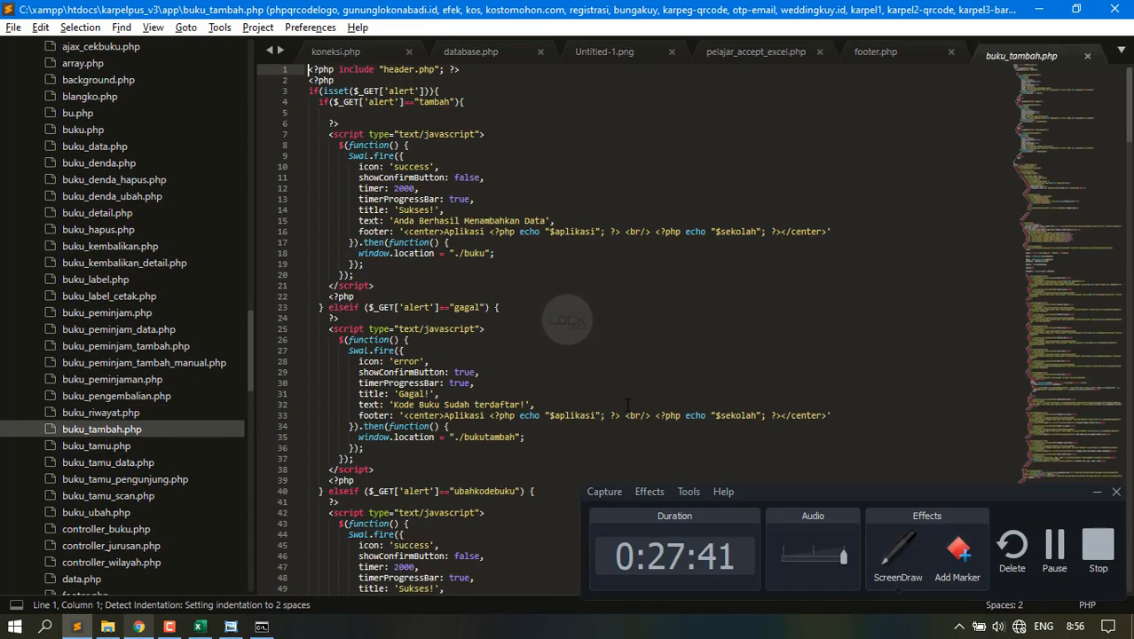
{"action": "left_click_drag", "start_coordinate": [1059, 361], "coordinate": [1065, 366]}
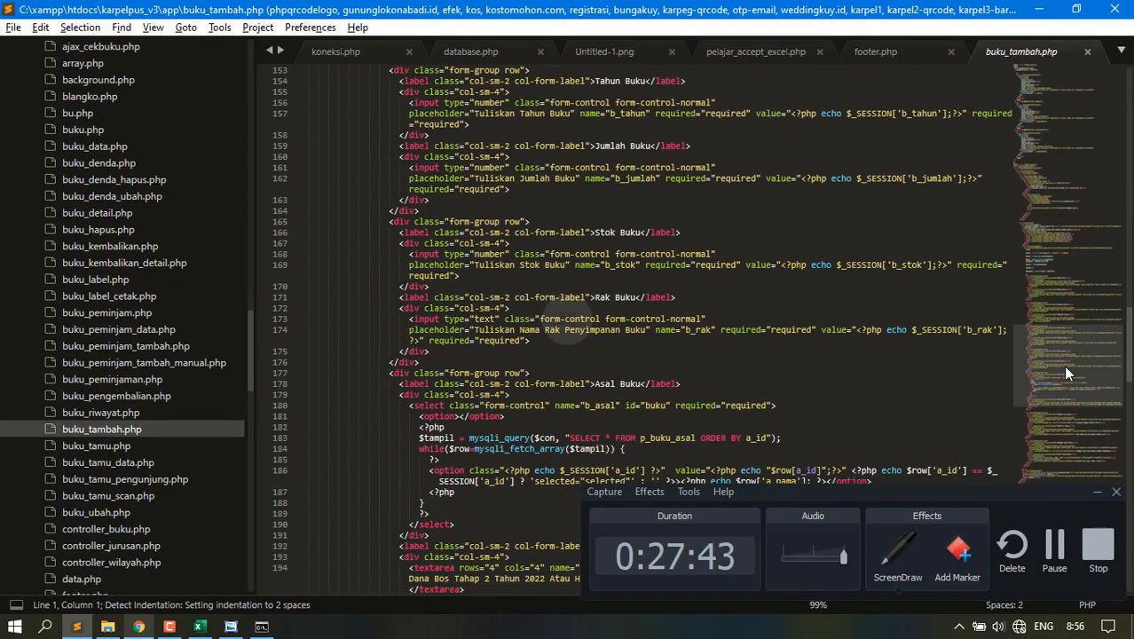
{"action": "scroll", "coordinate": [634, 381], "scroll_direction": "down", "scroll_amount": 1}
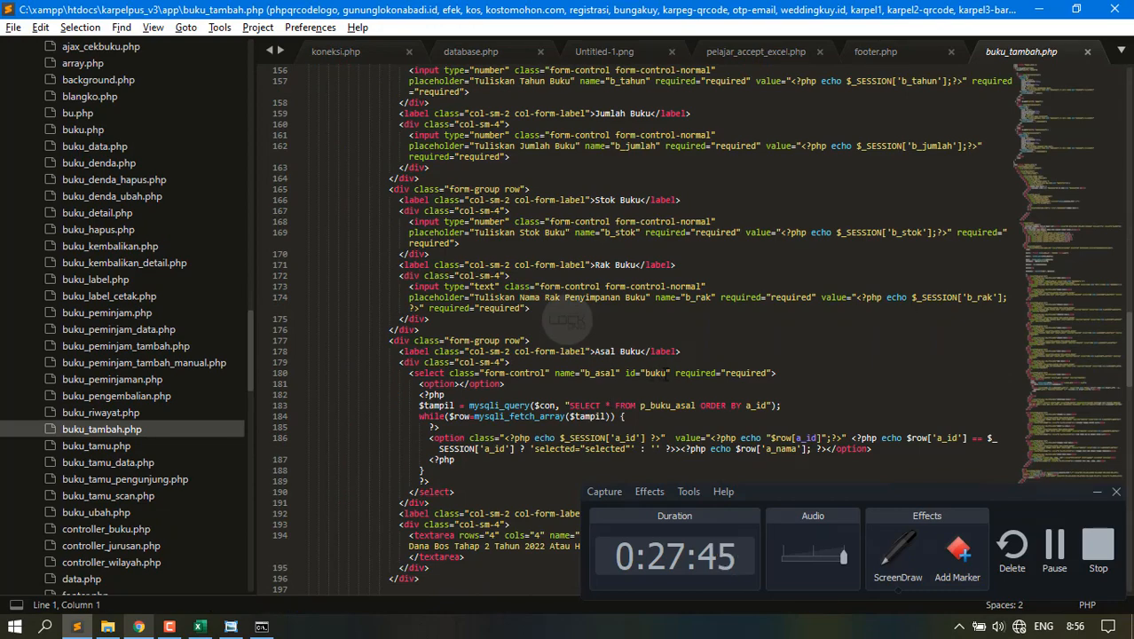
{"action": "left_click", "coordinate": [665, 373]}
{"action": "key", "text": "BackSpace"}
{"action": "key", "text": "BackSpace"}
{"action": "key", "text": "BackSpace"}
{"action": "key", "text": "BackSpace"}
{"action": "type", "text": "sb"}
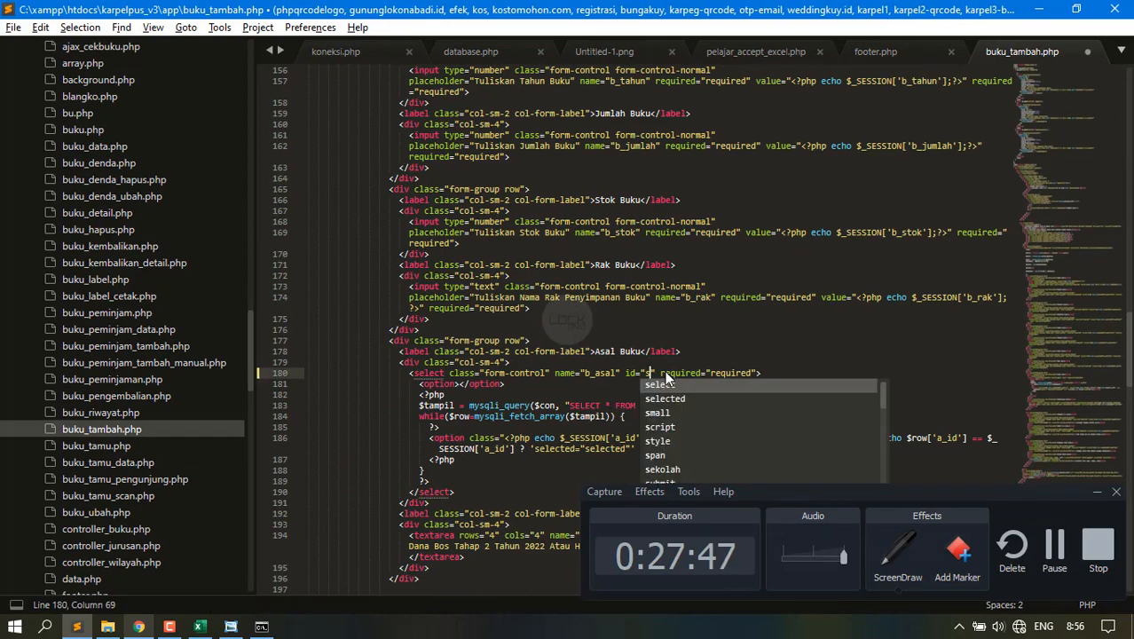
{"action": "key", "text": "ctrl+s"}
{"action": "key", "text": "alt+Tab"}
{"action": "key", "text": "alt+Tab"}
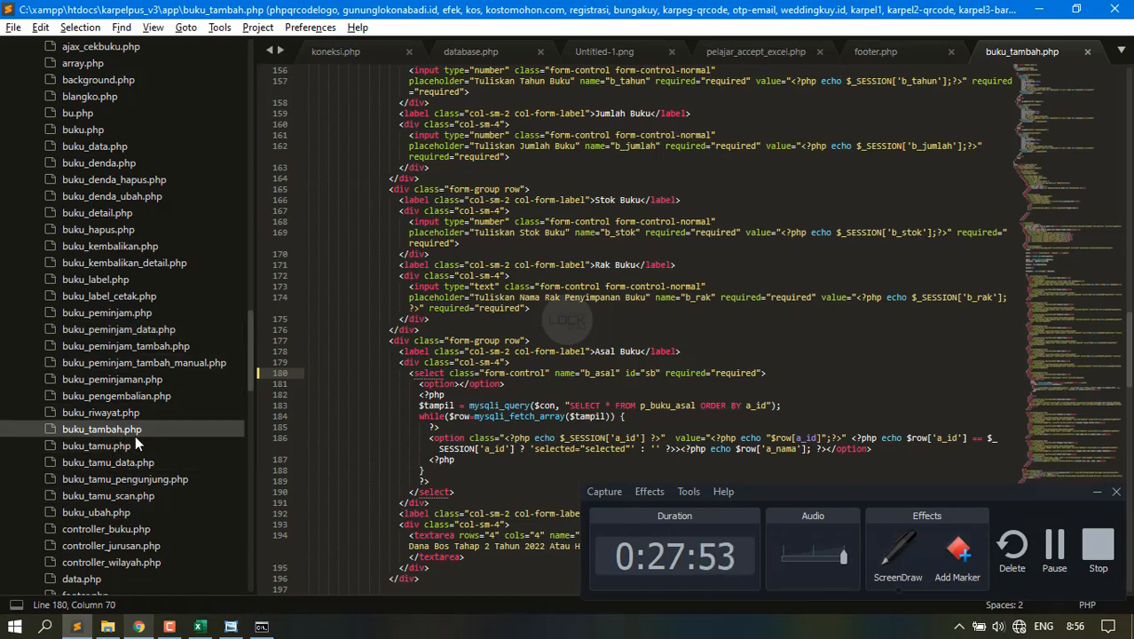
{"action": "key", "text": "alt+Tab"}
{"action": "scroll", "coordinate": [139, 435], "scroll_direction": "down", "scroll_amount": 3}
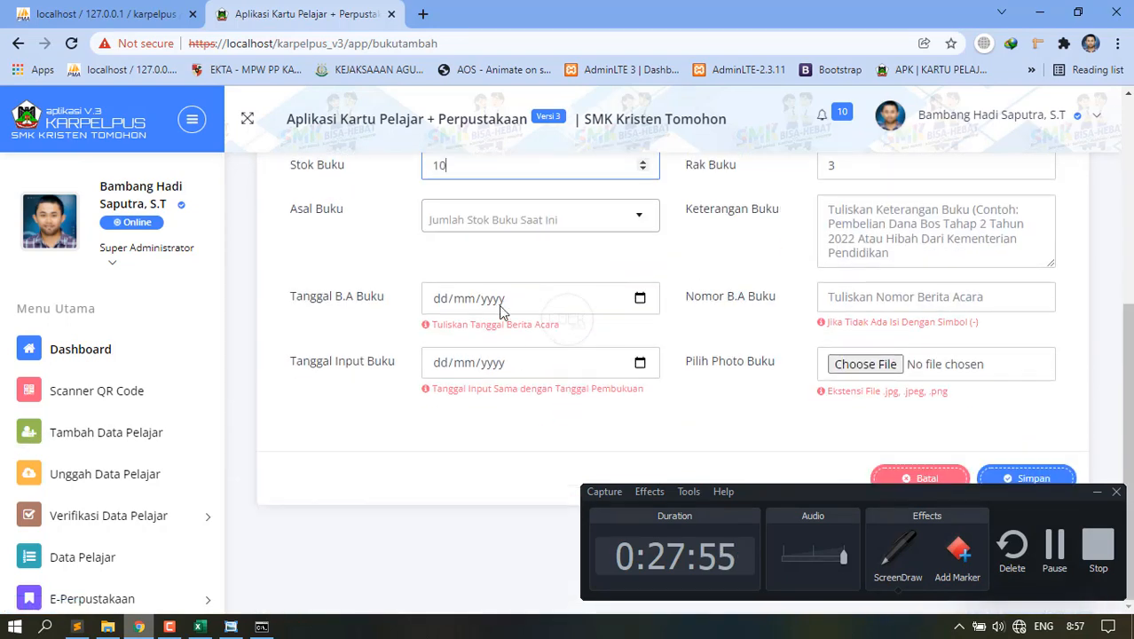
Check that the Asal Buku dropdown still lists only Pembelian and Hibah.
{"action": "left_click", "coordinate": [538, 233]}
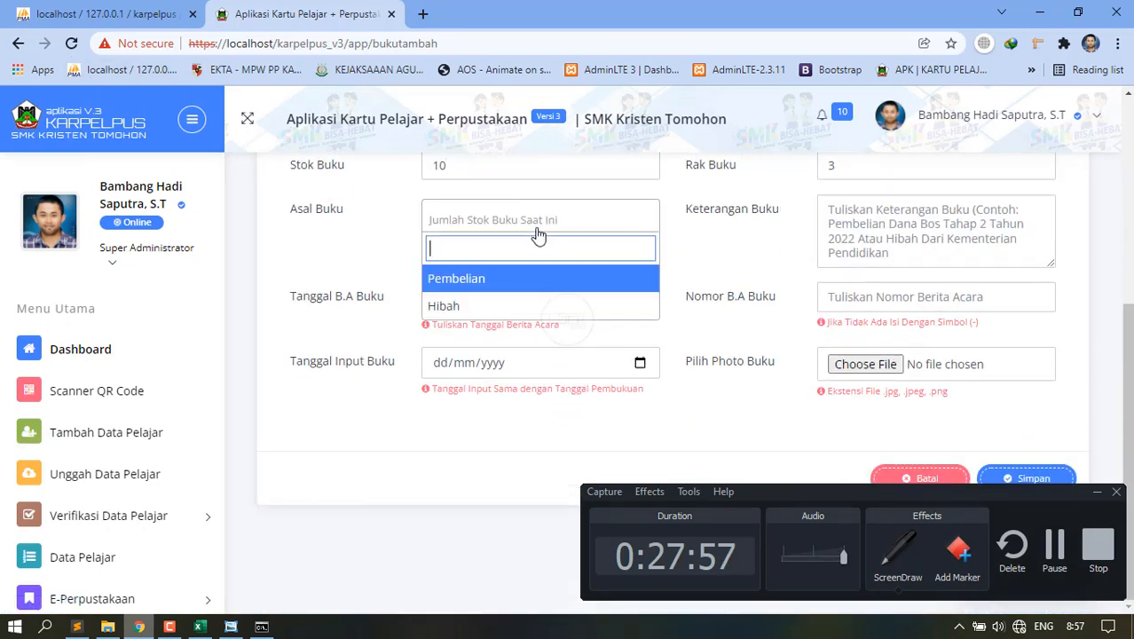
{"action": "left_click", "coordinate": [481, 181]}
{"action": "scroll", "coordinate": [481, 261], "scroll_direction": "up", "scroll_amount": 1}
{"action": "left_click", "coordinate": [491, 327]}
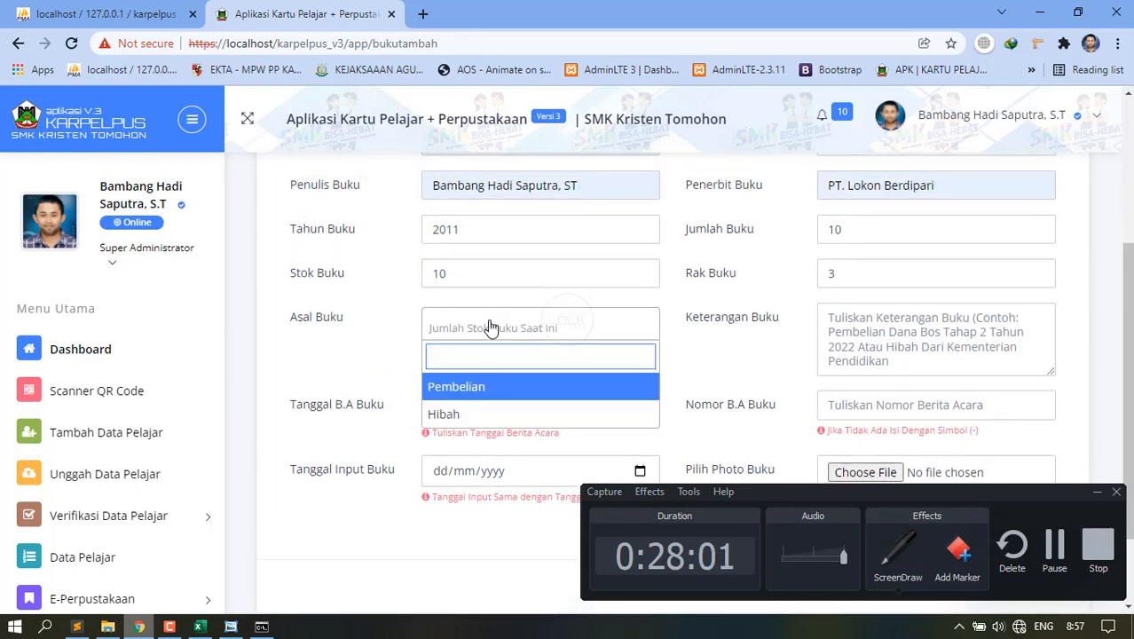
{"action": "key", "text": "alt+Tab"}
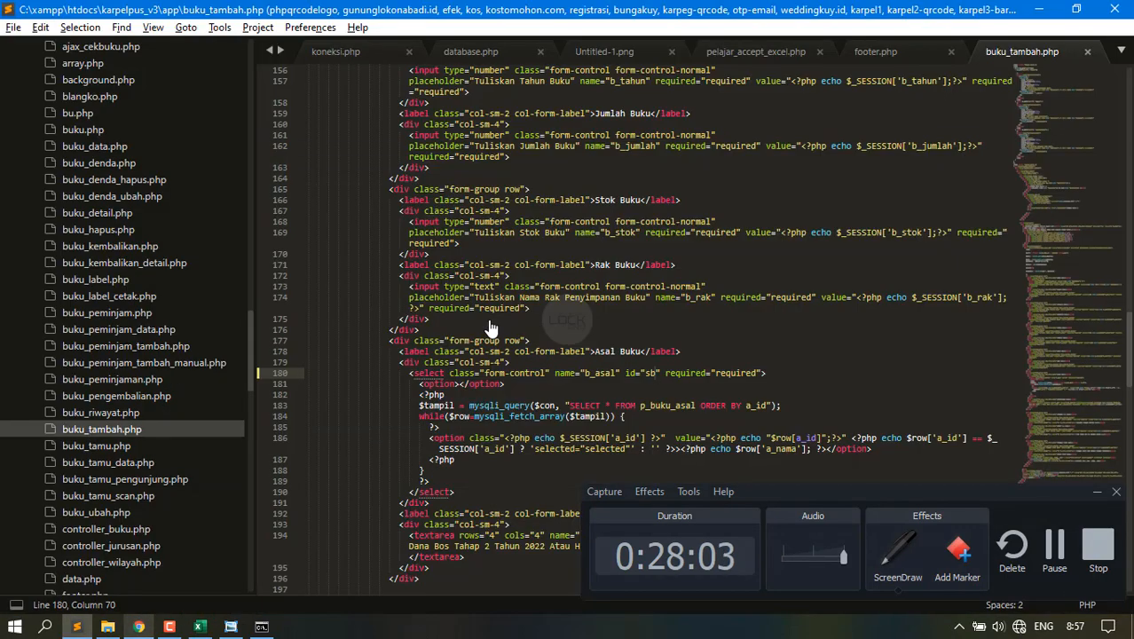
Replace the #sb select2 placeholder in footer.php with 'Pilih Asal Pembelian' and save.
{"action": "left_click", "coordinate": [872, 55]}
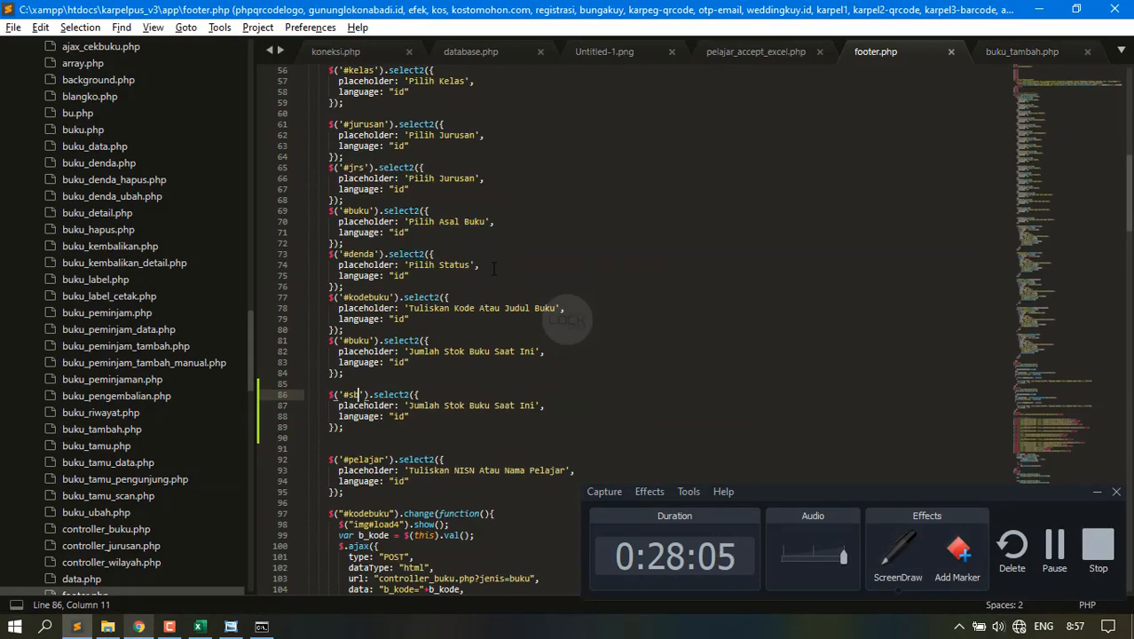
{"action": "key", "text": "alt+Tab"}
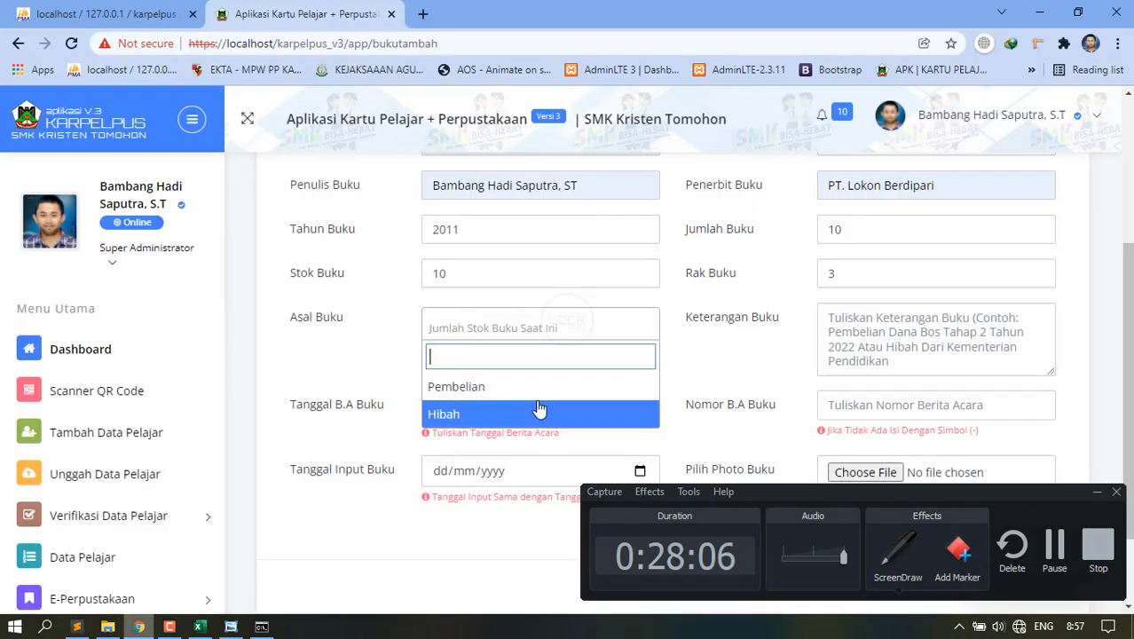
{"action": "key", "text": "alt+Tab"}
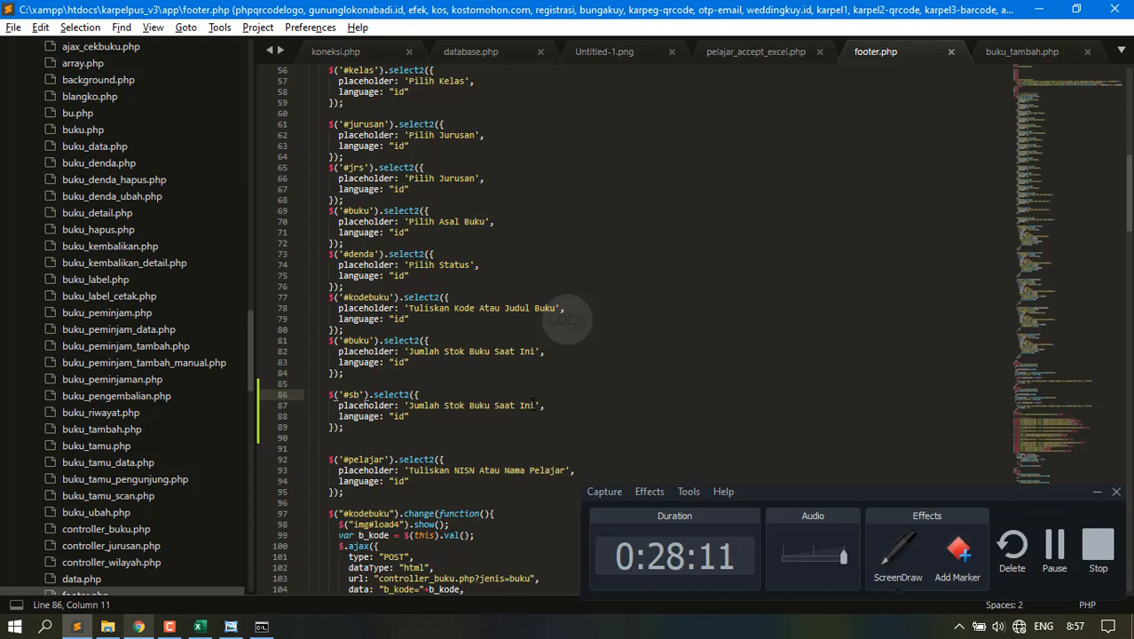
{"action": "left_click_drag", "start_coordinate": [530, 406], "coordinate": [536, 406]}
{"action": "key", "text": "BackSpace"}
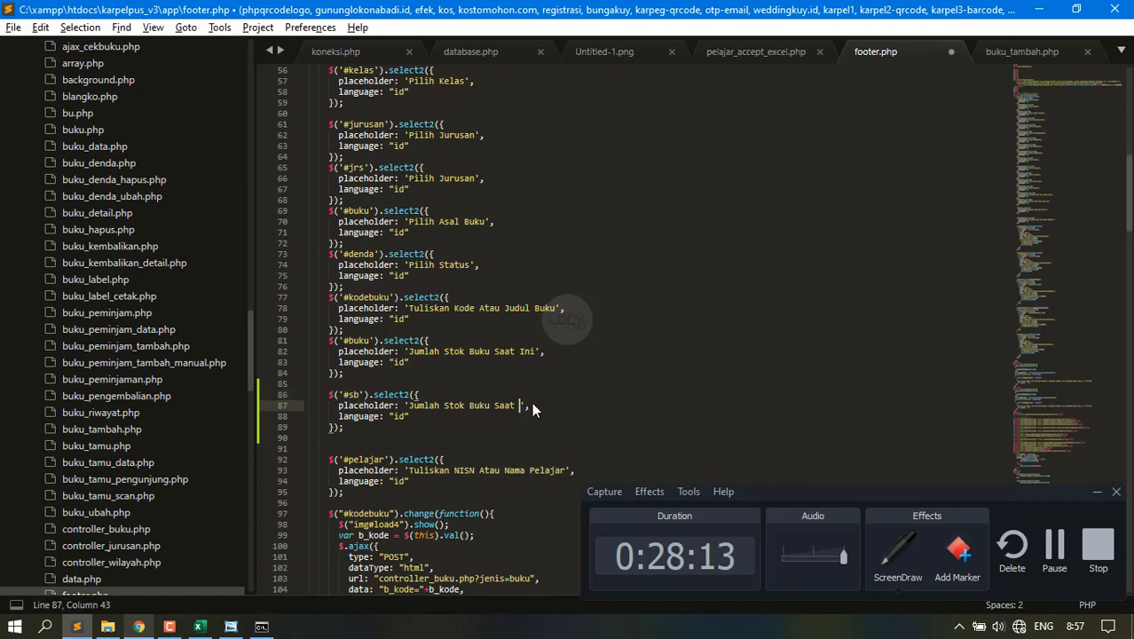
{"action": "key", "text": "BackSpace"}
{"action": "key", "text": "BackSpace"}
{"action": "key", "text": "BackSpace"}
{"action": "key", "text": "BackSpace"}
{"action": "key", "text": "BackSpace"}
{"action": "key", "text": "BackSpace"}
{"action": "key", "text": "BackSpace"}
{"action": "key", "text": "BackSpace"}
{"action": "key", "text": "BackSpace"}
{"action": "key", "text": "BackSpace"}
{"action": "key", "text": "BackSpace"}
{"action": "key", "text": "BackSpace"}
{"action": "key", "text": "BackSpace"}
{"action": "key", "text": "BackSpace"}
{"action": "key", "text": "BackSpace"}
{"action": "key", "text": "BackSpace"}
{"action": "key", "text": "BackSpace"}
{"action": "key", "text": "BackSpace"}
{"action": "key", "text": "BackSpace"}
{"action": "key", "text": "BackSpace"}
{"action": "key", "text": "BackSpace"}
{"action": "key", "text": "BackSpace"}
{"action": "key", "text": "BackSpace"}
{"action": "key", "text": "BackSpace"}
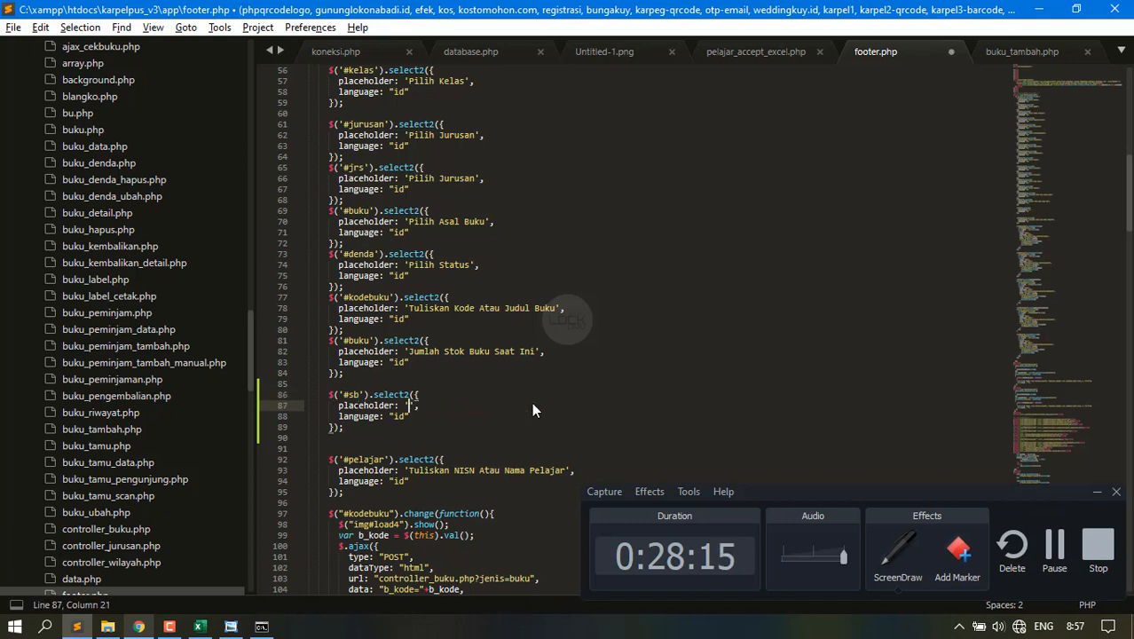
{"action": "type", "text": "Pilih"}
{"action": "type", "text": " Asala P"}
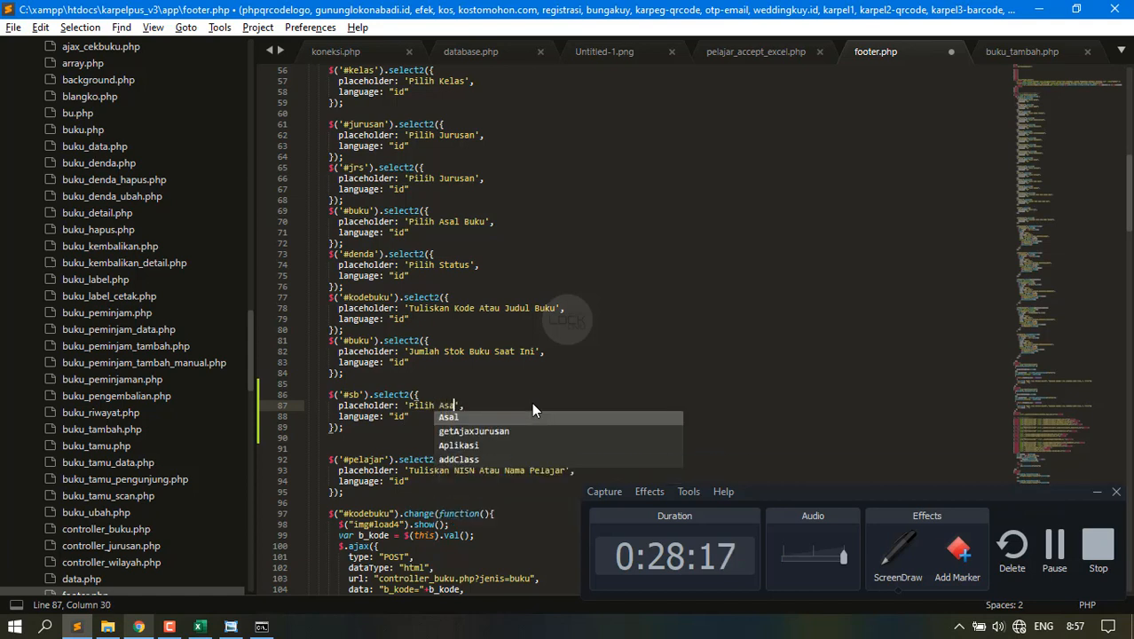
{"action": "key", "text": "BackSpace"}
{"action": "key", "text": "BackSpace"}
{"action": "key", "text": "BackSpace"}
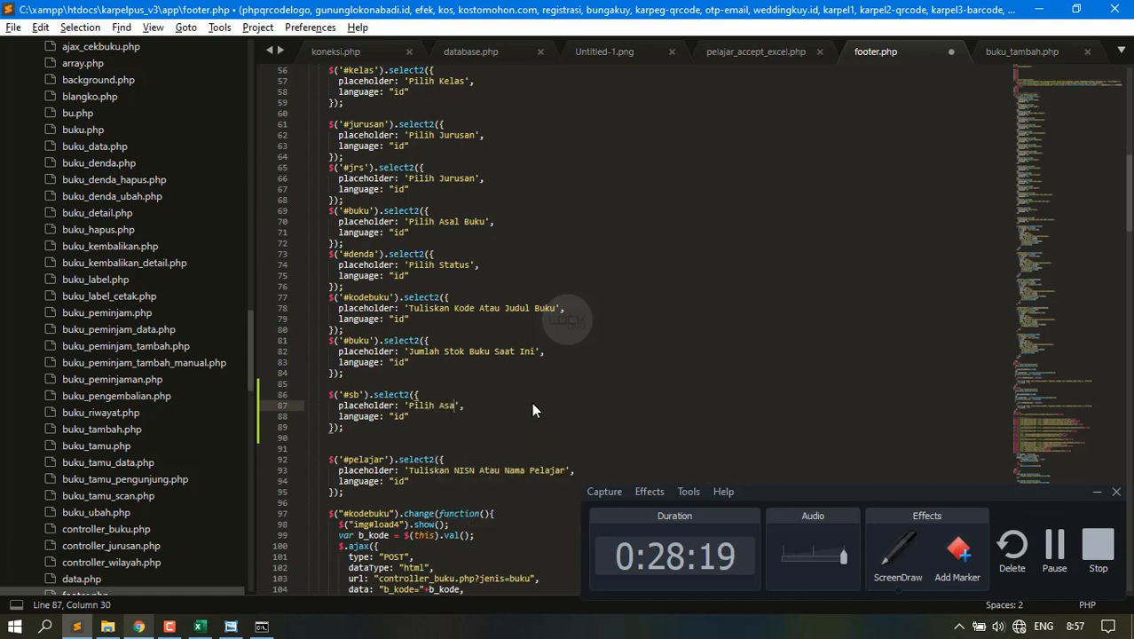
{"action": "type", "text": "Pembelian"}
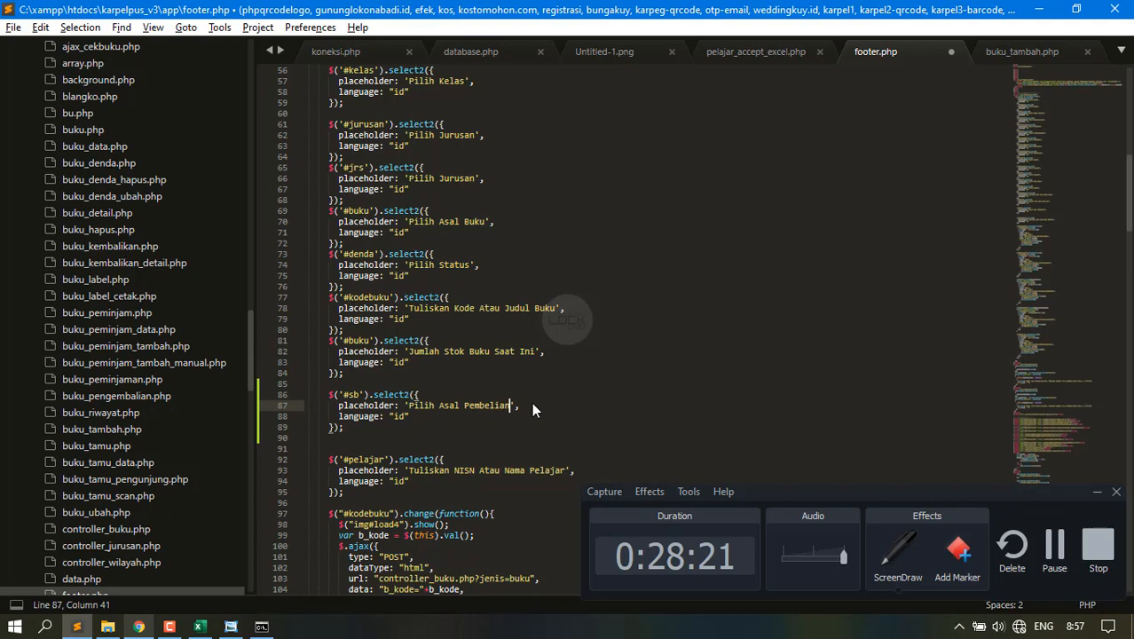
{"action": "key", "text": "ctrl+s"}
{"action": "key", "text": "alt+Tab"}
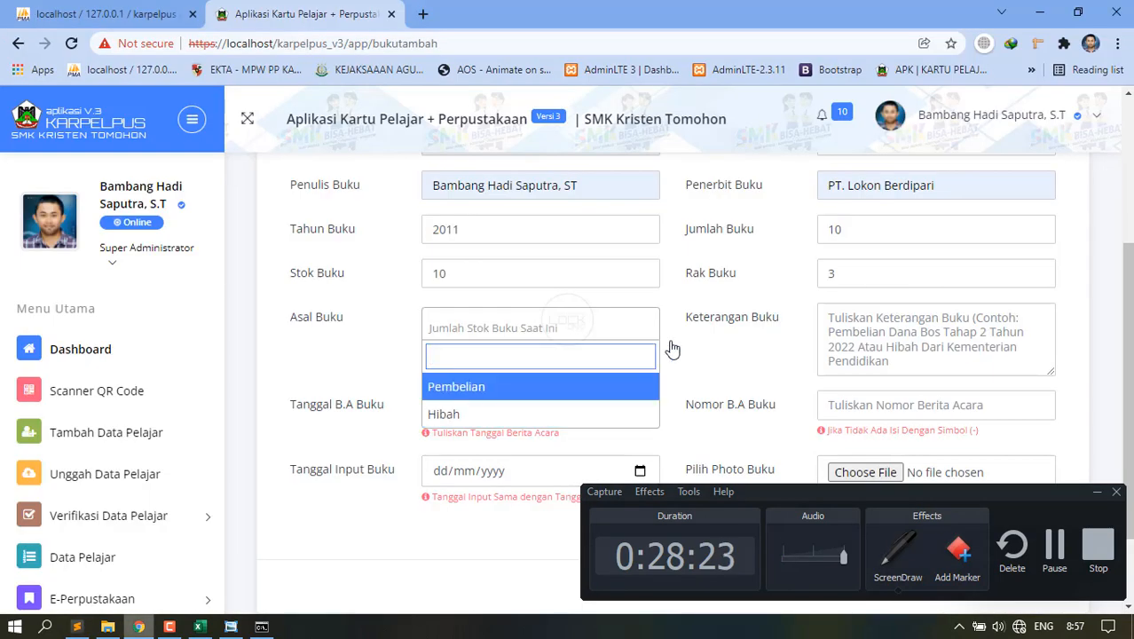
Choose Pembelian as the book's Asal Buku.
{"action": "left_click", "coordinate": [550, 343]}
{"action": "left_click", "coordinate": [550, 343]}
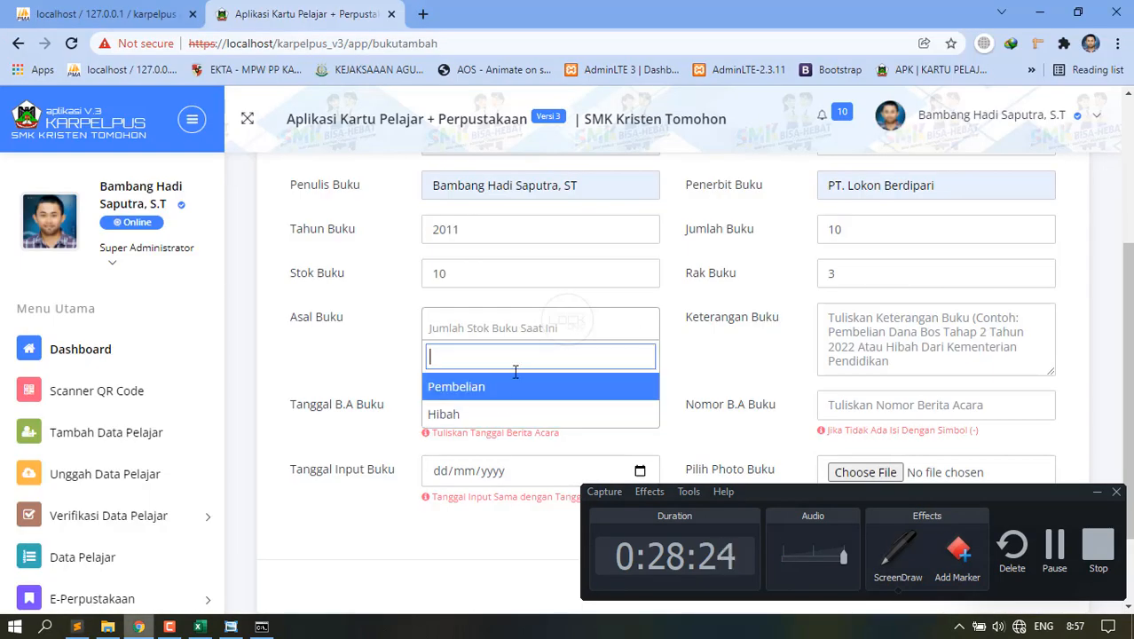
{"action": "left_click", "coordinate": [473, 388]}
Enter the Keterangan note 'Dana BOS Tahap 2 SMK KRISTEN TOMOHON'.
{"action": "left_click", "coordinate": [852, 324]}
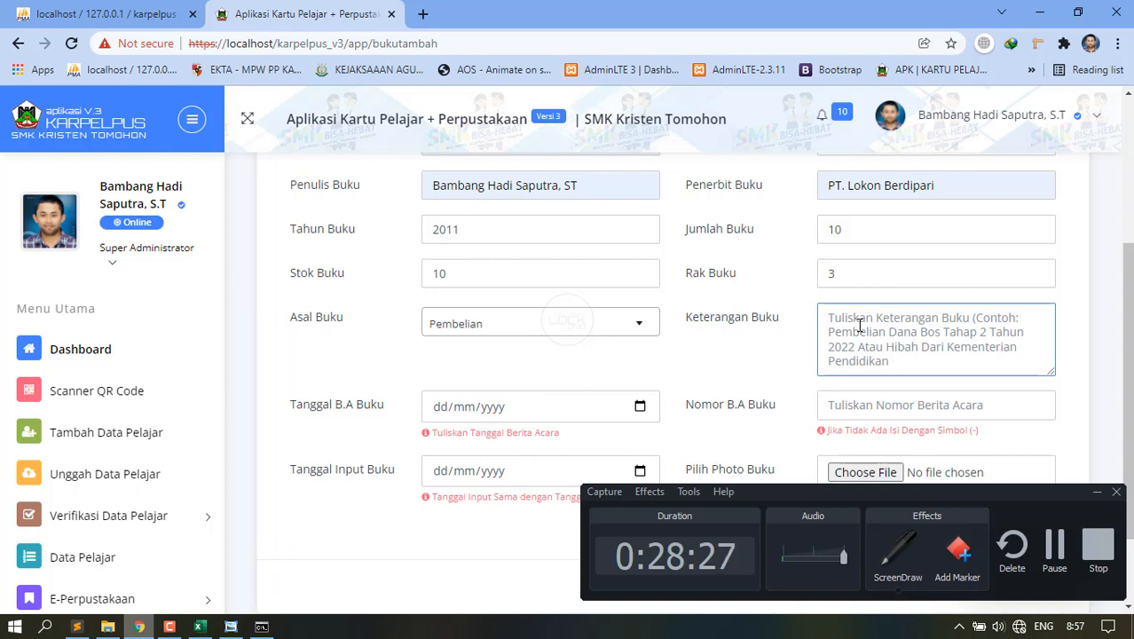
{"action": "type", "text": "Dana"}
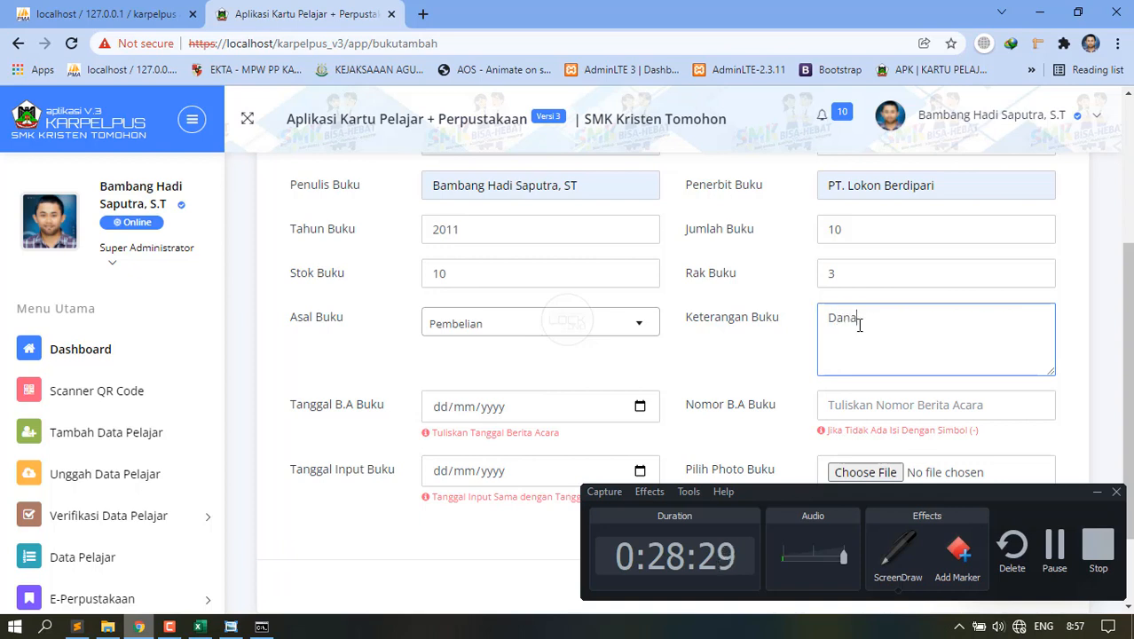
{"action": "type", "text": " BS"}
{"action": "type", "text": "OS "}
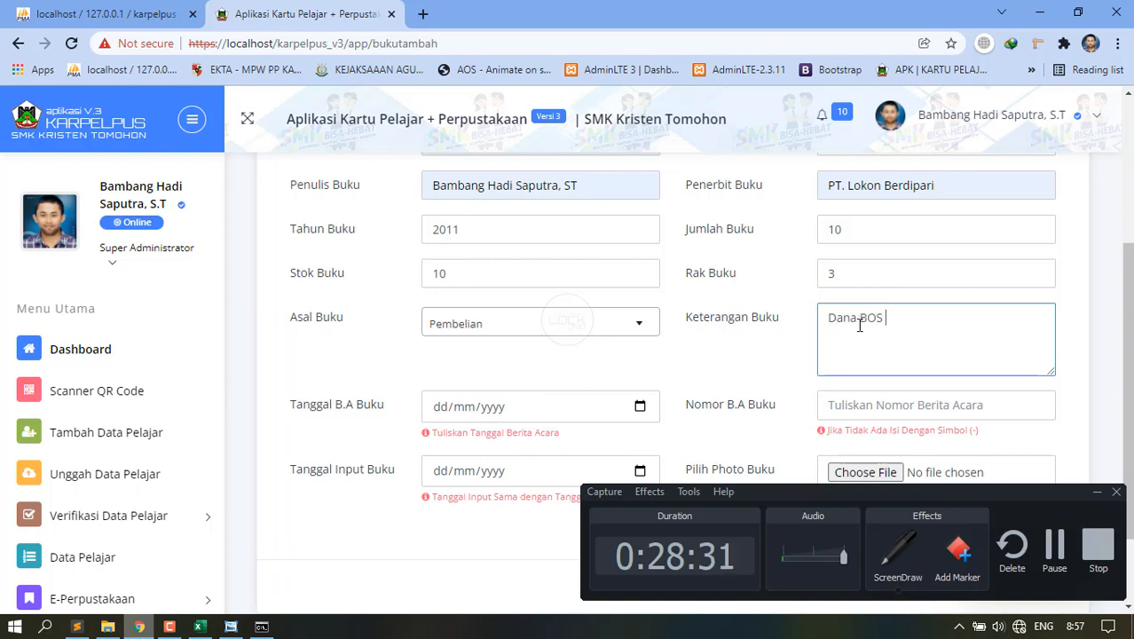
{"action": "type", "text": "Tahap 2 "}
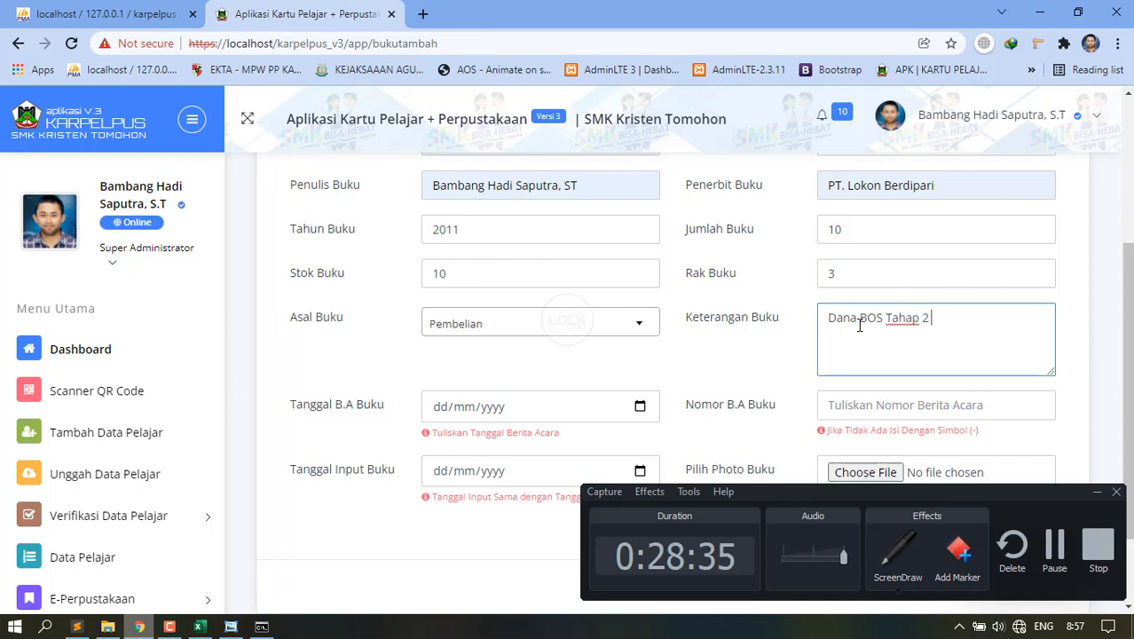
{"action": "type", "text": "SDN"}
{"action": "key", "text": "BackSpace"}
{"action": "key", "text": "BackSpace"}
{"action": "type", "text": "MK KRISTEN "}
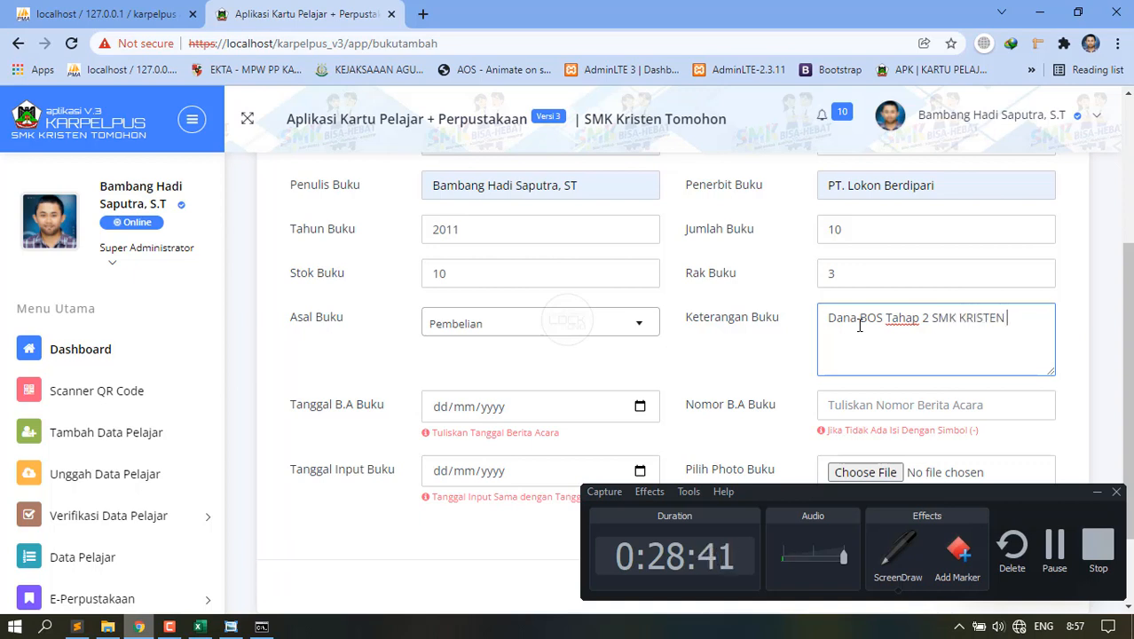
{"action": "type", "text": "TOMOHON"}
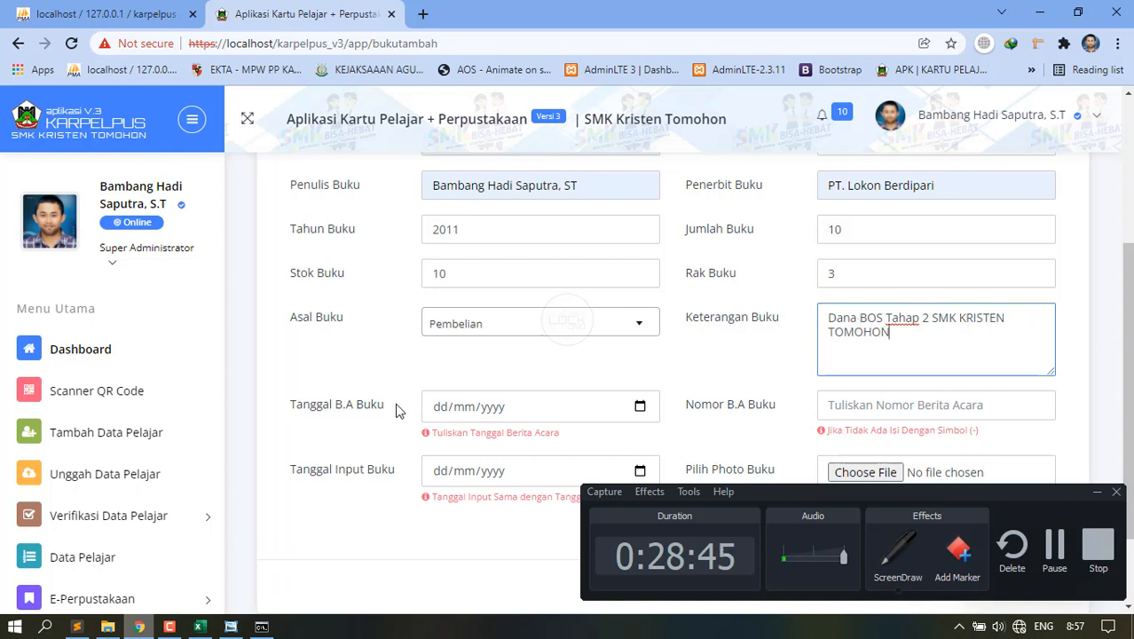
{"action": "left_click", "coordinate": [330, 411]}
Set the B.A. date to 28/01/2022 and the number to 421.2/101/28-01-2022.
{"action": "left_click", "coordinate": [640, 406]}
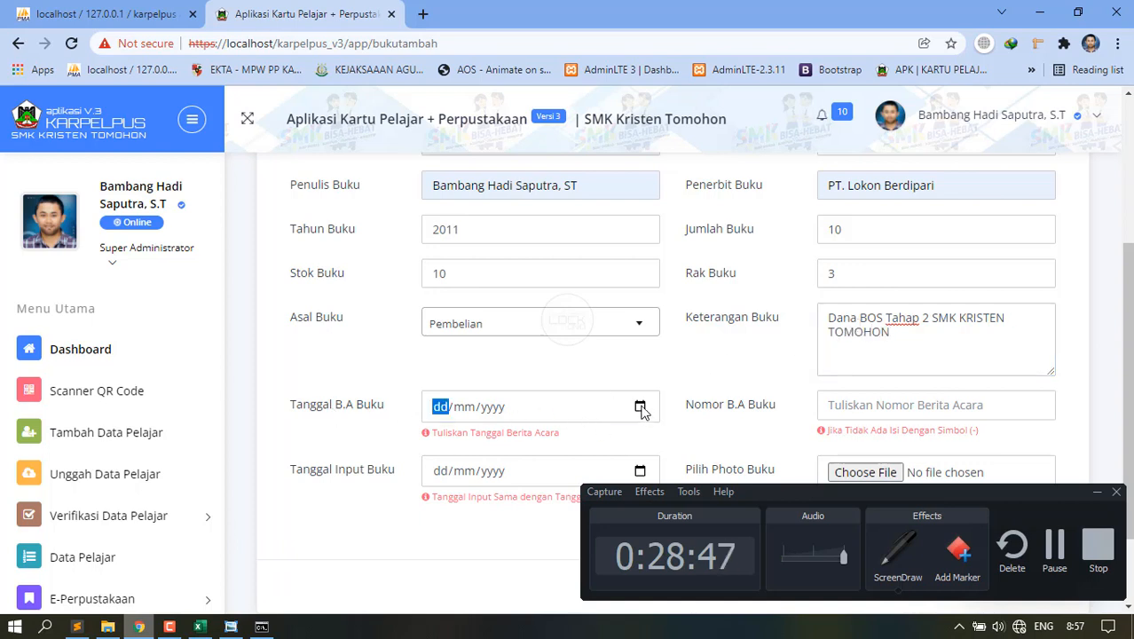
{"action": "left_click", "coordinate": [557, 323]}
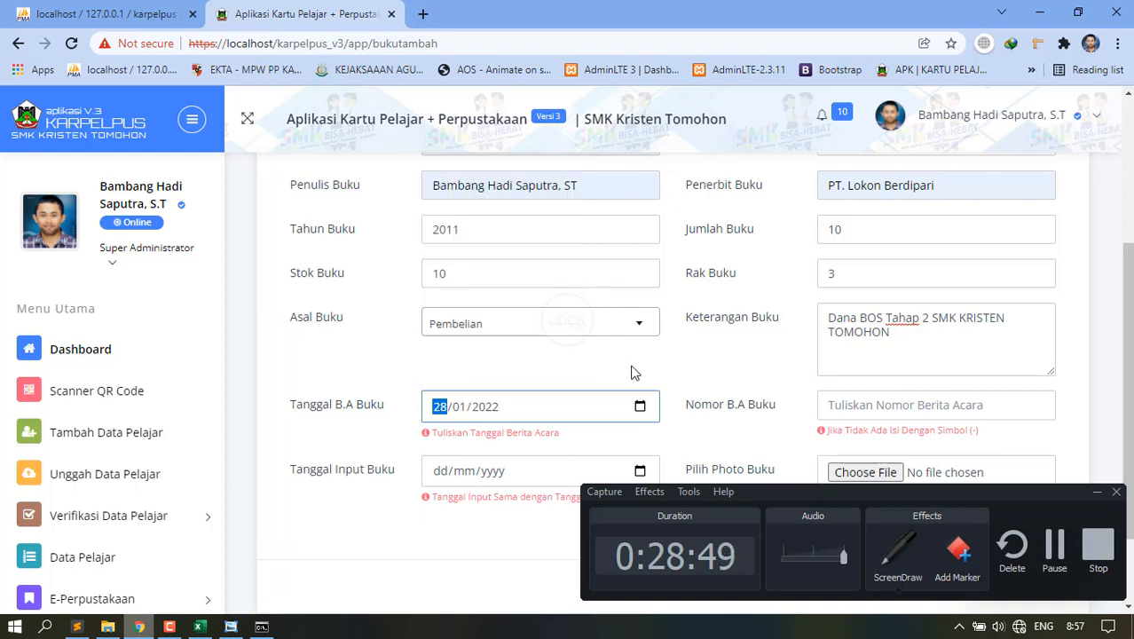
{"action": "left_click", "coordinate": [911, 406]}
{"action": "left_click", "coordinate": [887, 438]}
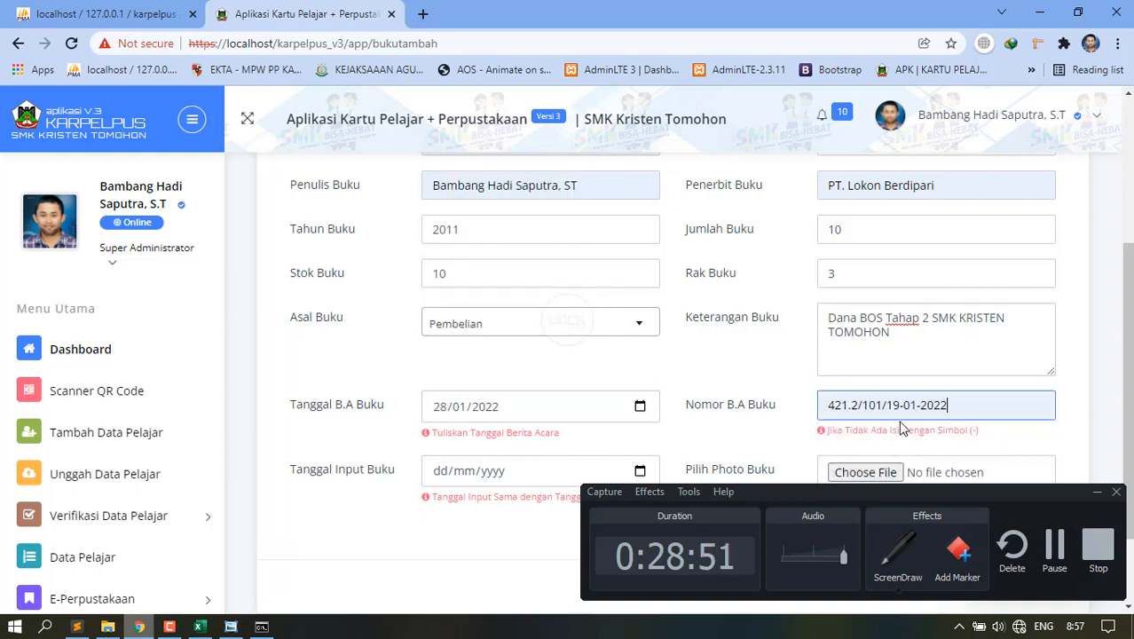
{"action": "left_click", "coordinate": [901, 405]}
{"action": "key", "text": "BackSpace"}
{"action": "key", "text": "BackSpace"}
{"action": "type", "text": "28"}
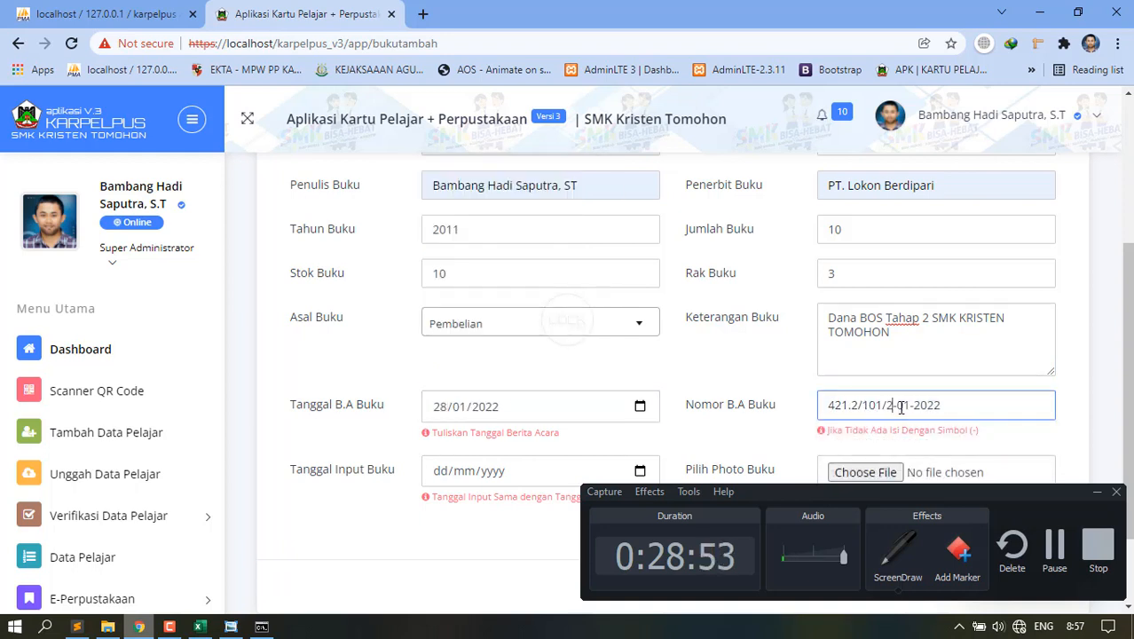
Set the input date to 28/01/2022.
{"action": "scroll", "coordinate": [618, 398], "scroll_direction": "down", "scroll_amount": 1}
{"action": "scroll", "coordinate": [618, 399], "scroll_direction": "down", "scroll_amount": 1}
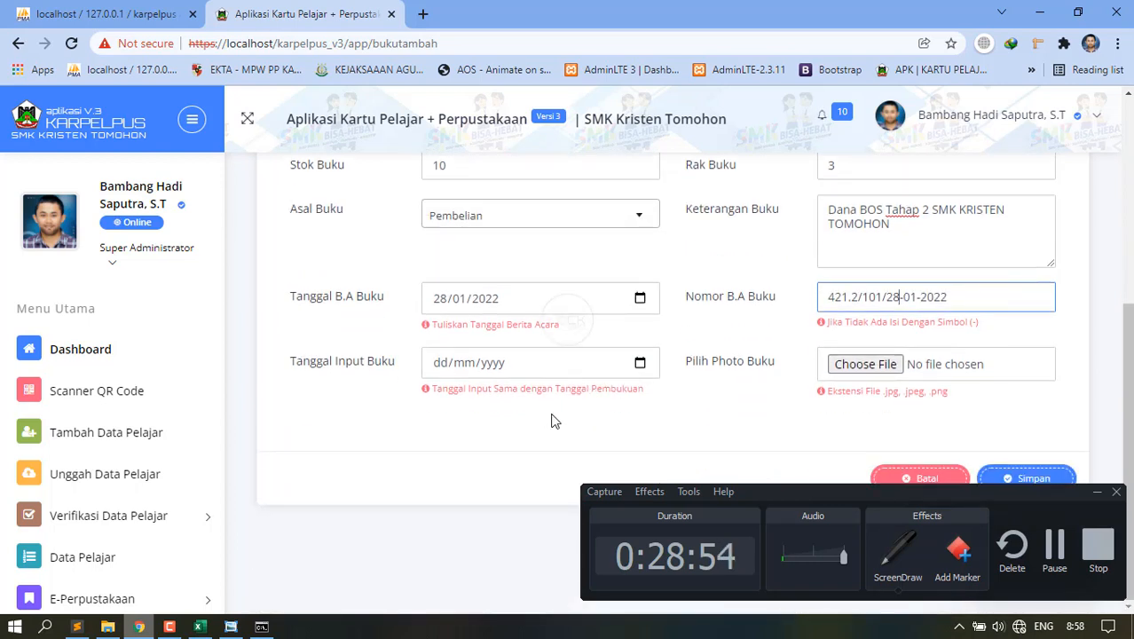
{"action": "left_click", "coordinate": [640, 362]}
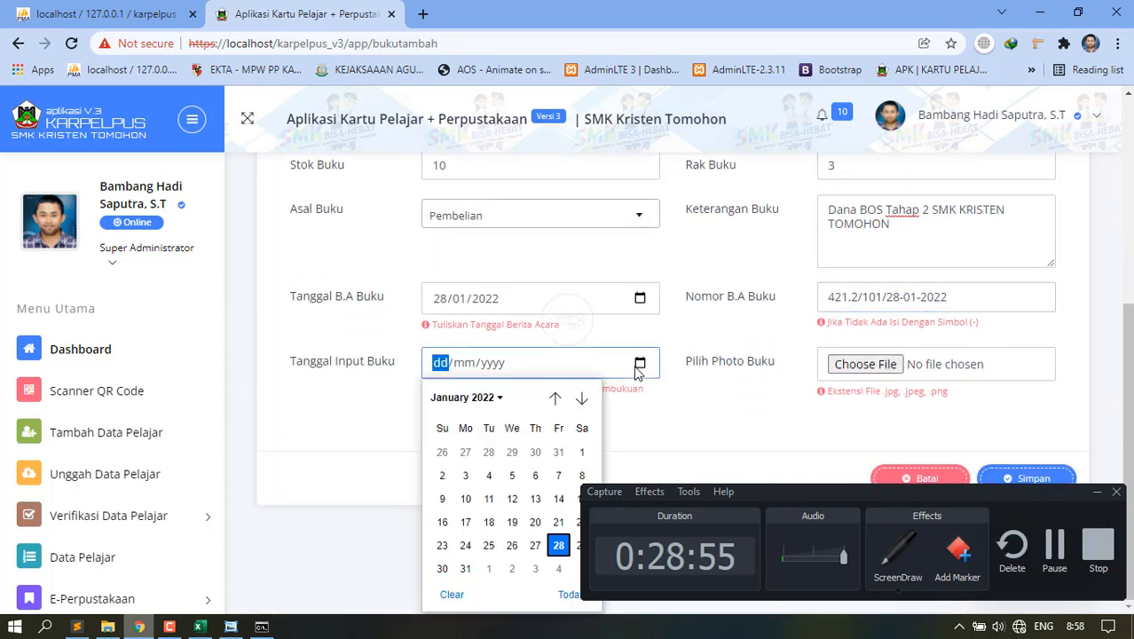
{"action": "left_click", "coordinate": [558, 545]}
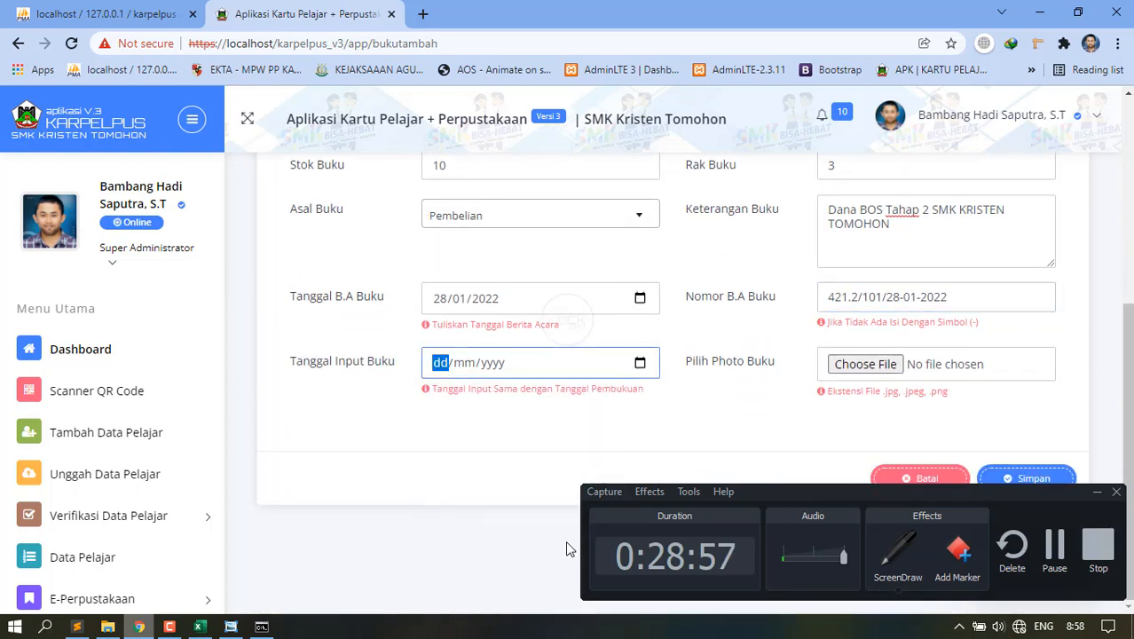
Attach the jpg book photo from drive D (Data).
{"action": "left_click", "coordinate": [850, 365]}
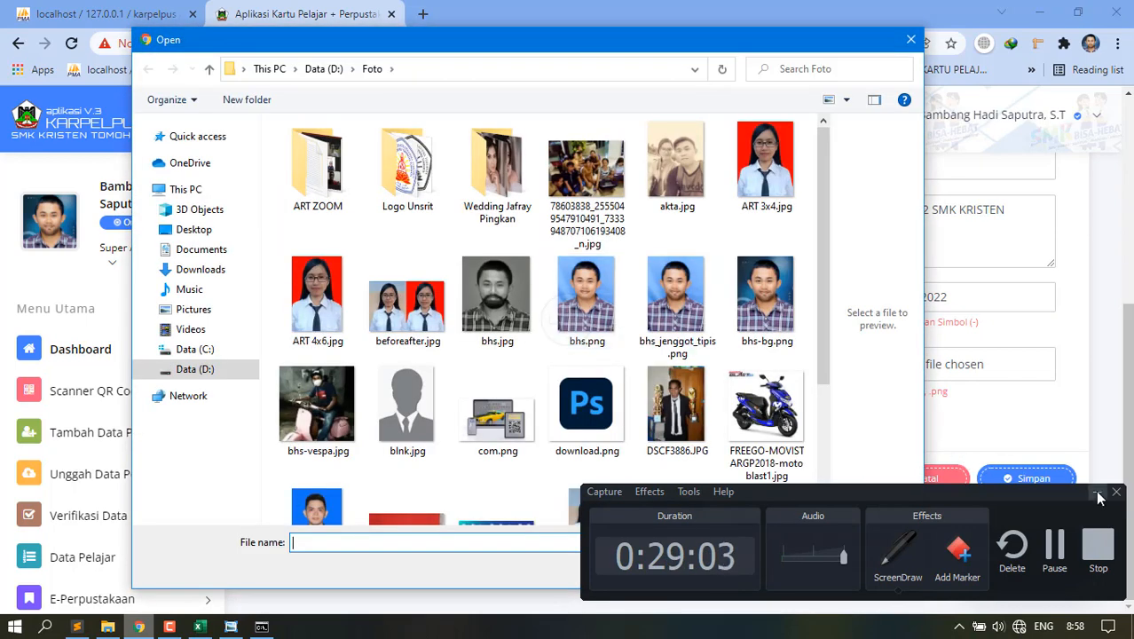
{"action": "scroll", "coordinate": [408, 408], "scroll_direction": "down", "scroll_amount": 2}
{"action": "left_click", "coordinate": [237, 373]}
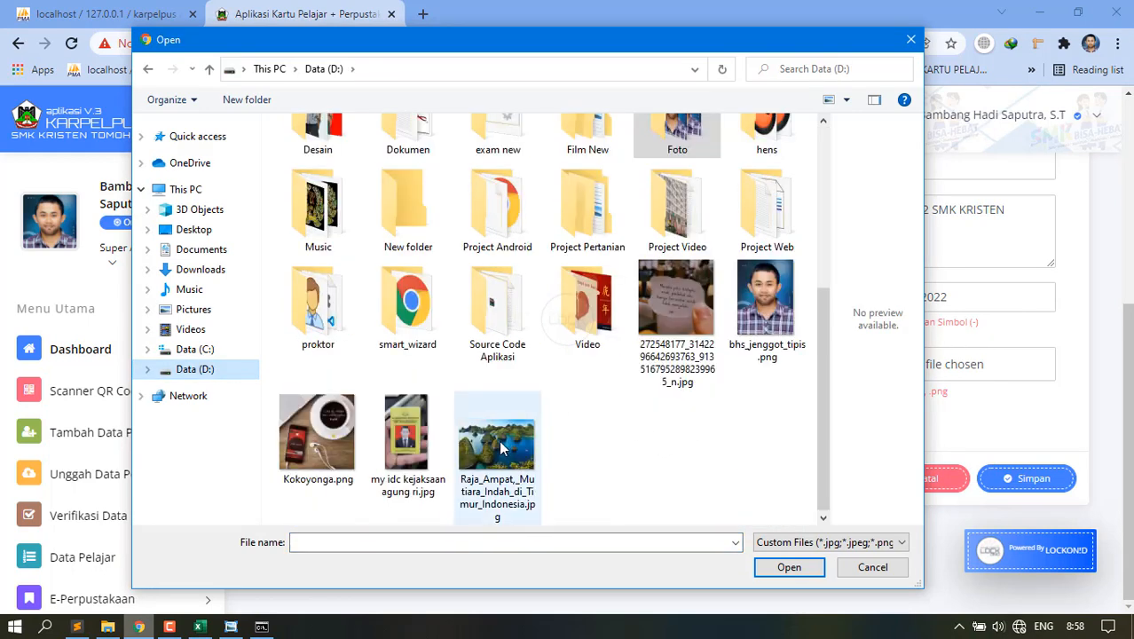
{"action": "double_click", "coordinate": [656, 315]}
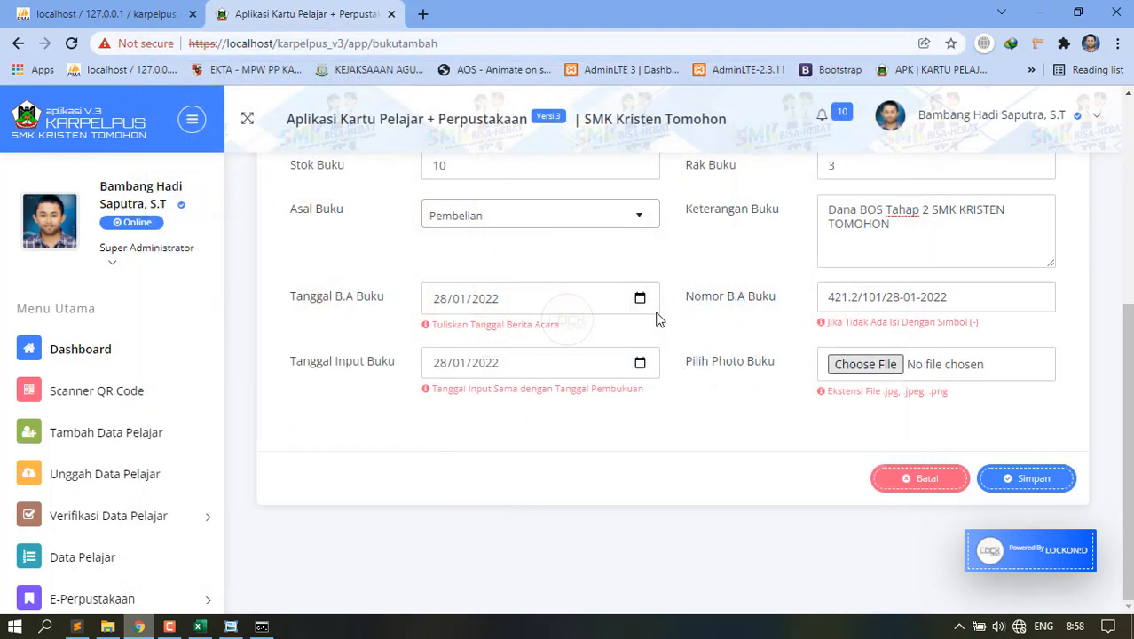
Save the new book and check BK003 in Tabel Data Buku.
{"action": "left_click", "coordinate": [1002, 477]}
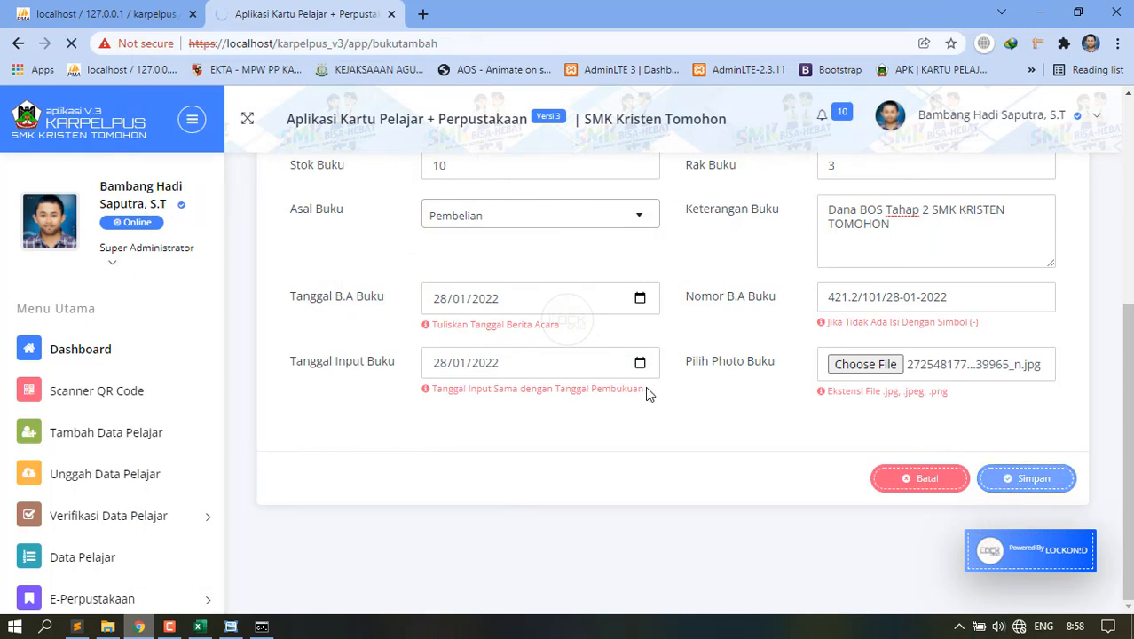
{"action": "scroll", "coordinate": [668, 413], "scroll_direction": "up", "scroll_amount": 3}
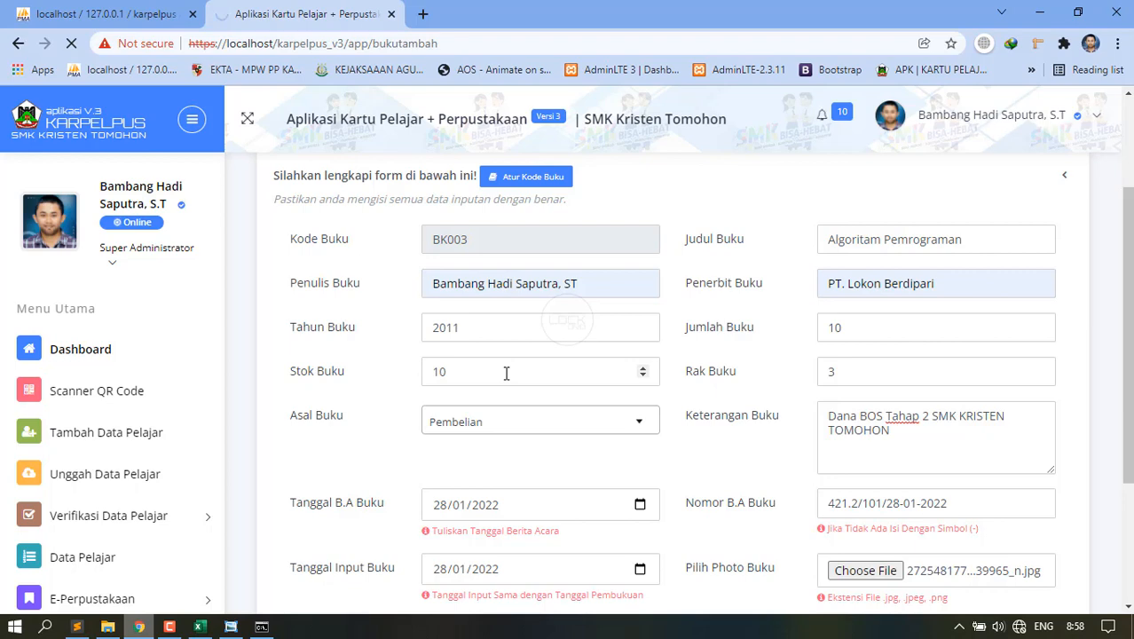
{"action": "scroll", "coordinate": [505, 375], "scroll_direction": "up", "scroll_amount": 2}
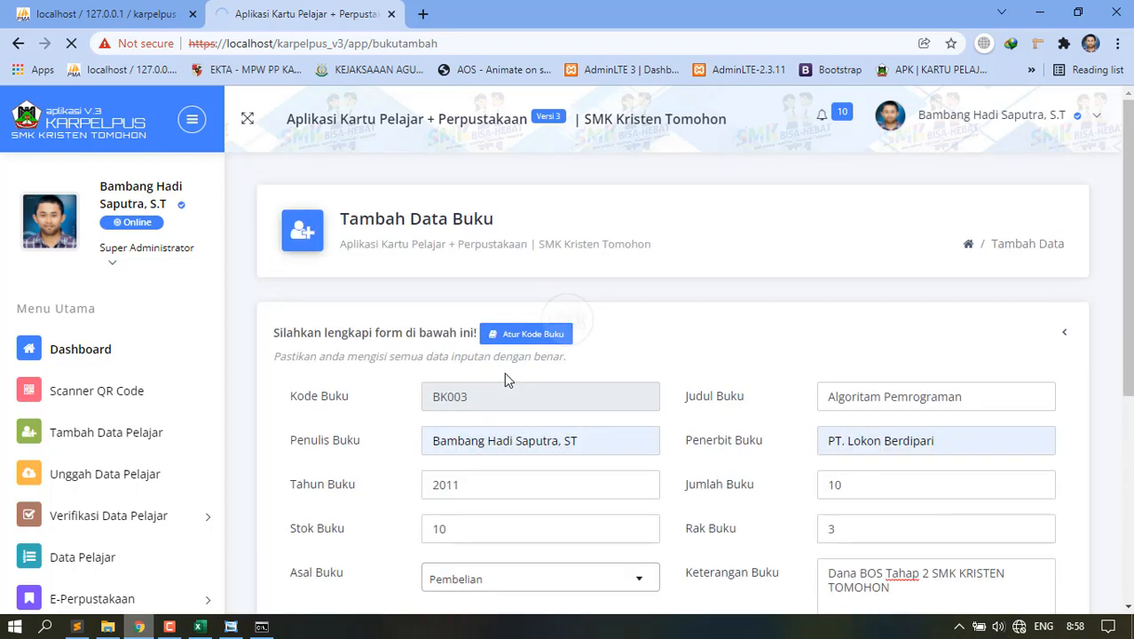
{"action": "scroll", "coordinate": [504, 377], "scroll_direction": "down", "scroll_amount": 4}
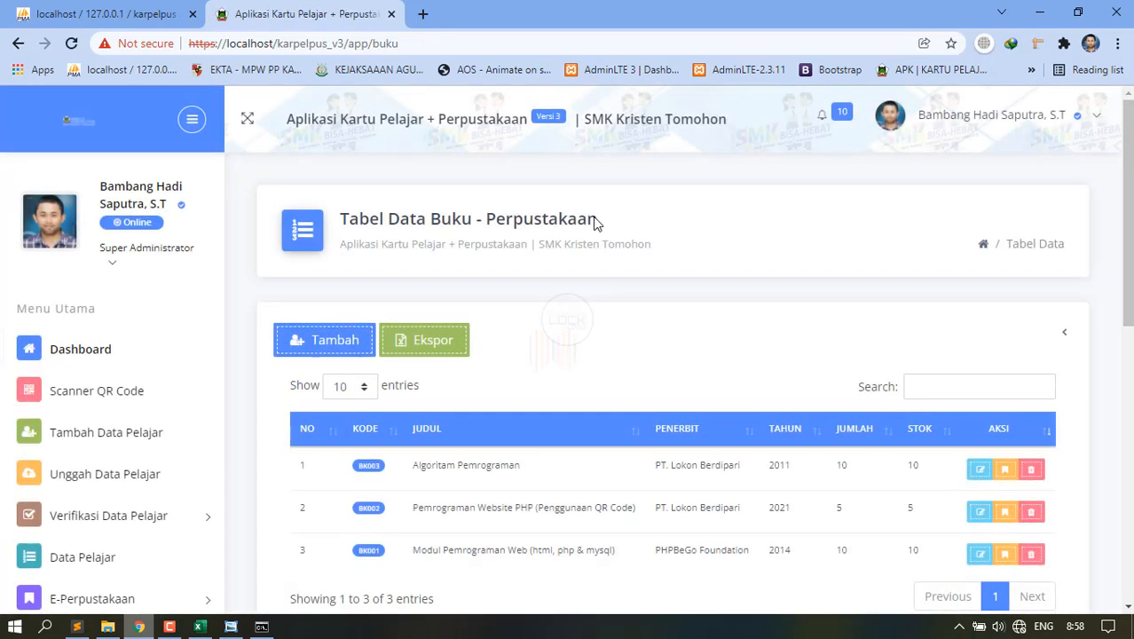
{"action": "scroll", "coordinate": [607, 329], "scroll_direction": "down", "scroll_amount": 2}
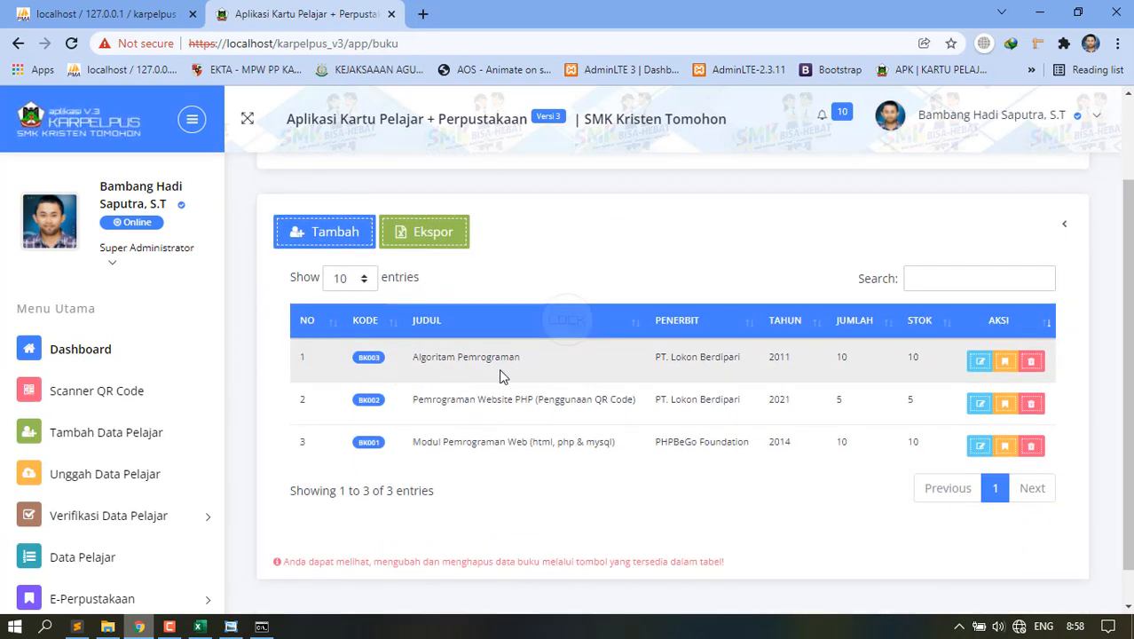
Correct the BK003 title from Algoritam to Algoritma Pemrograman and save.
{"action": "left_click", "coordinate": [979, 361]}
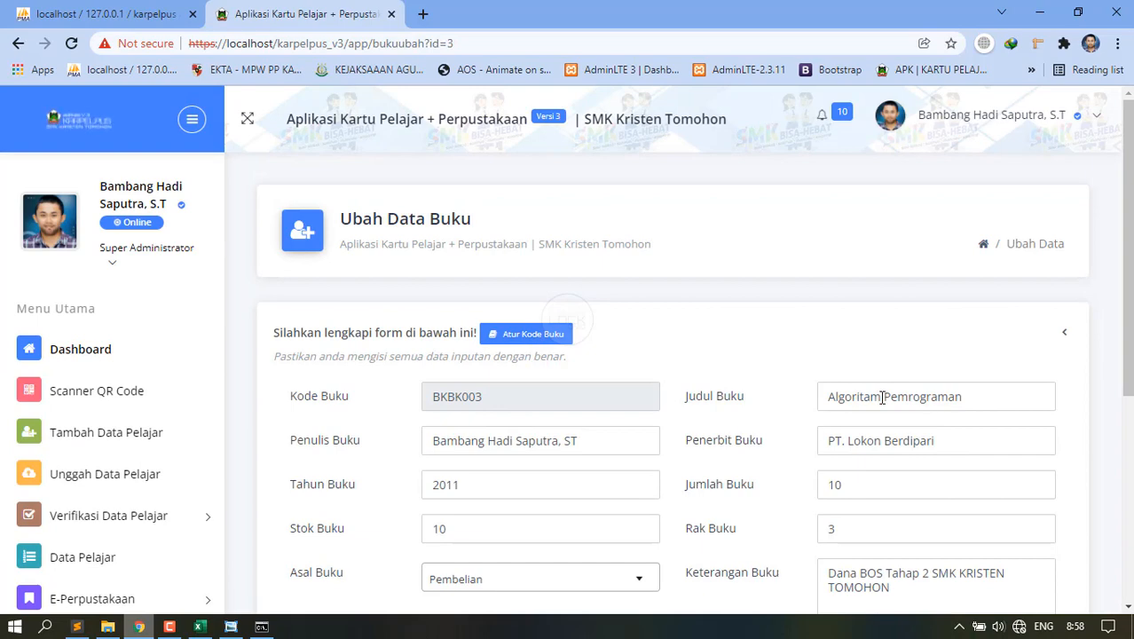
{"action": "left_click", "coordinate": [882, 396]}
{"action": "key", "text": "BackSpace"}
{"action": "key", "text": "BackSpace"}
{"action": "type", "text": "ma"}
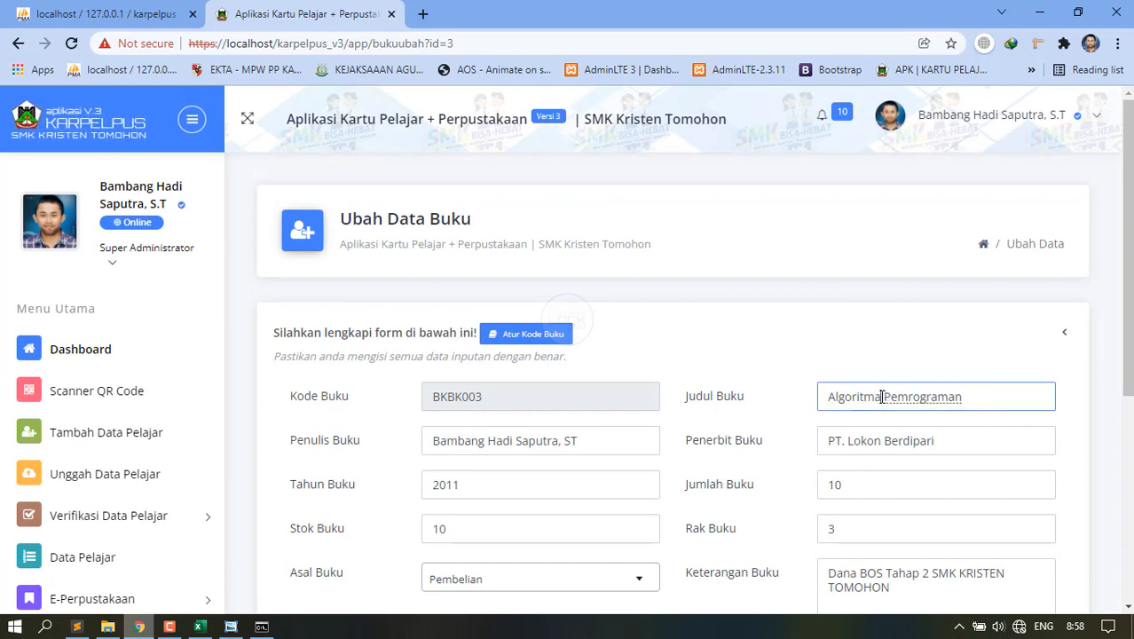
{"action": "scroll", "coordinate": [882, 396], "scroll_direction": "down", "scroll_amount": 4}
{"action": "left_click", "coordinate": [1022, 476]}
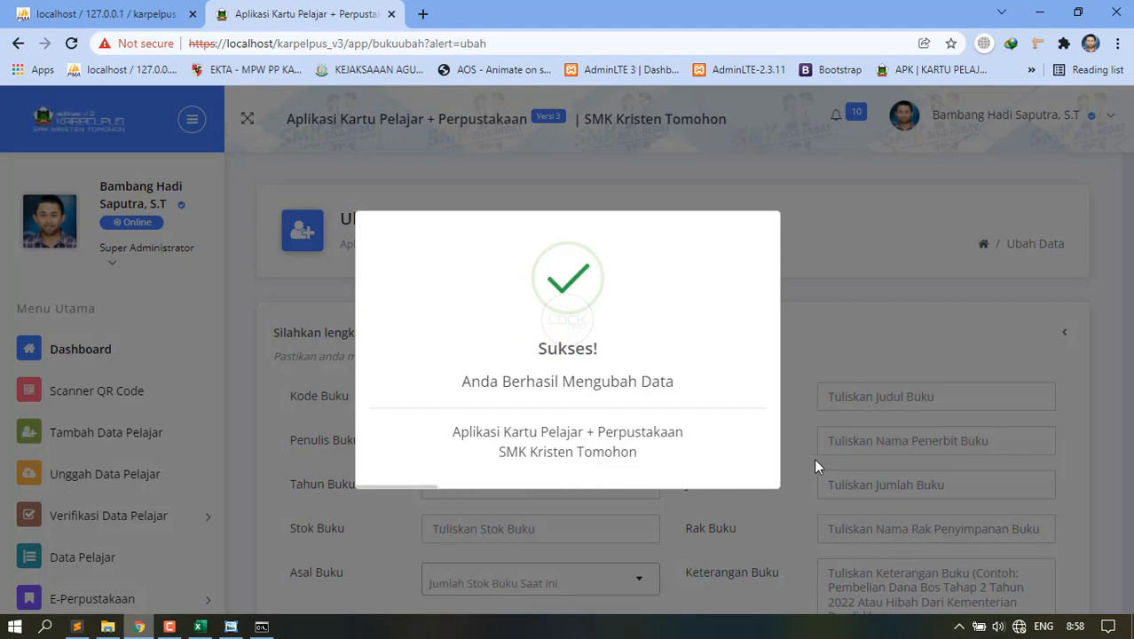
Open the Label Buku table from the Manajemen Buku menu.
{"action": "scroll", "coordinate": [509, 484], "scroll_direction": "down", "scroll_amount": 2}
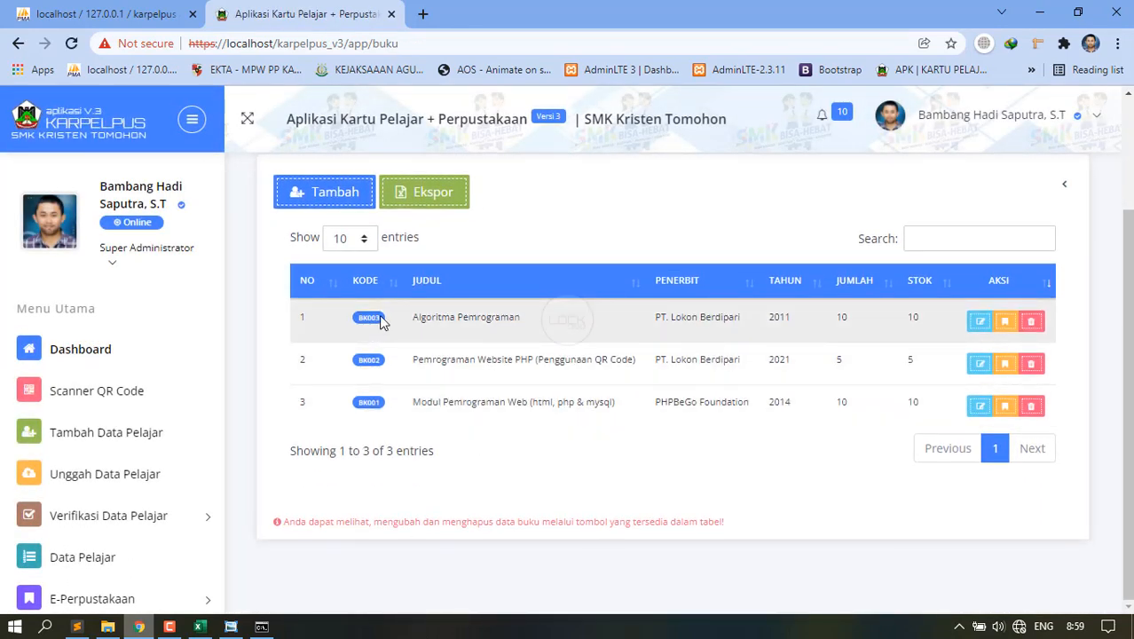
{"action": "scroll", "coordinate": [167, 497], "scroll_direction": "down", "scroll_amount": 3}
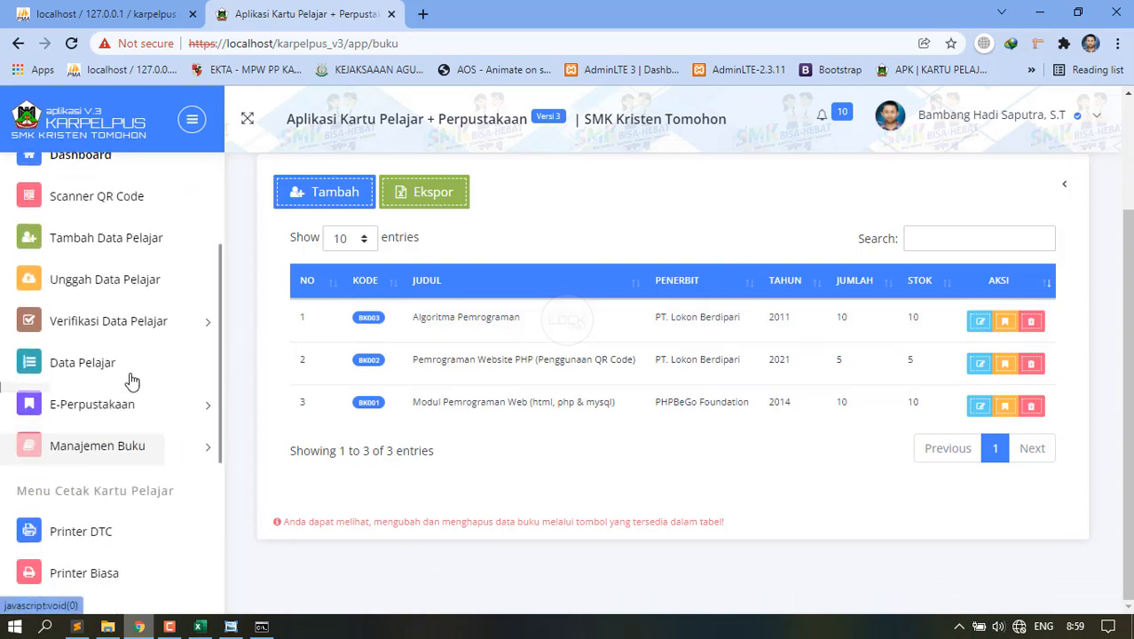
{"action": "left_click", "coordinate": [108, 441]}
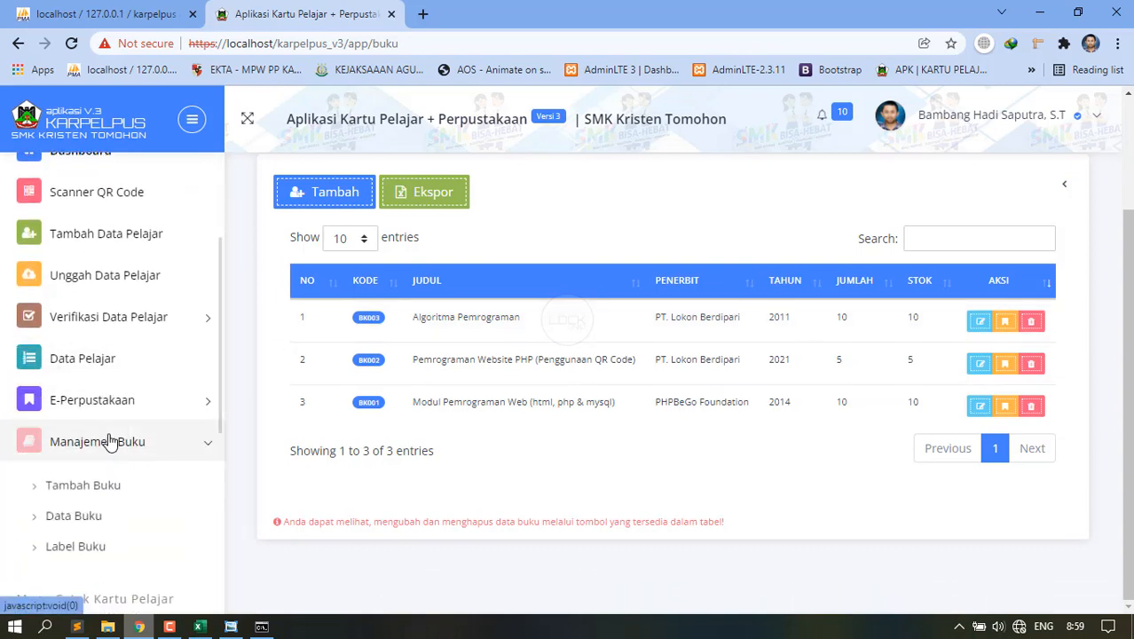
{"action": "left_click", "coordinate": [78, 552]}
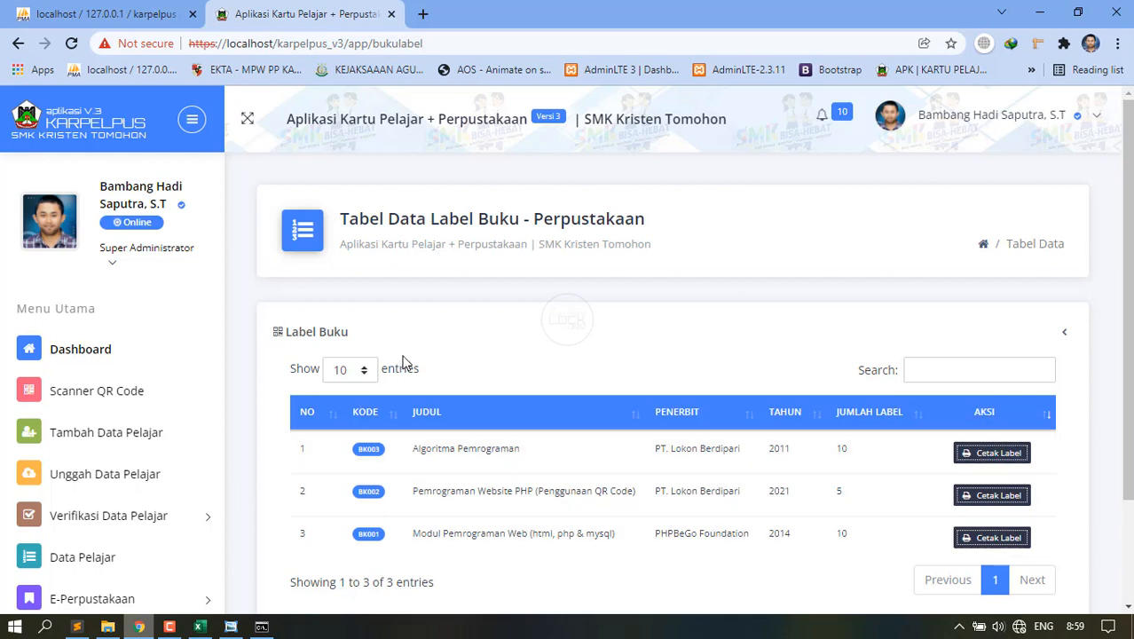
Print BK003's labels to Save as PDF with Default margins and scale.
{"action": "left_click", "coordinate": [998, 454]}
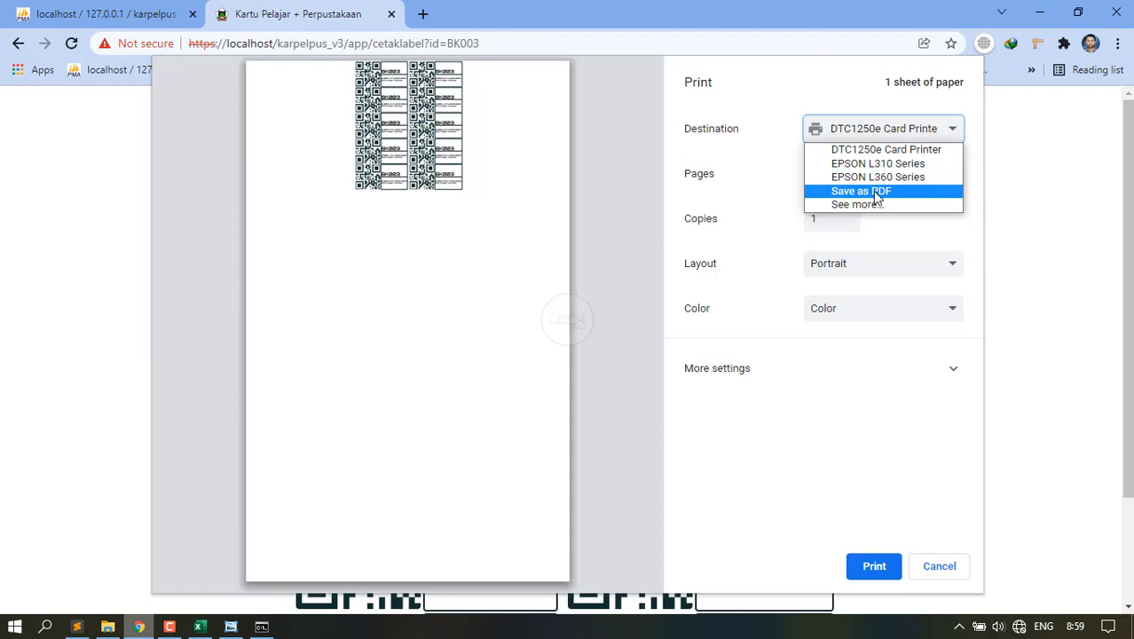
{"action": "left_click", "coordinate": [874, 193]}
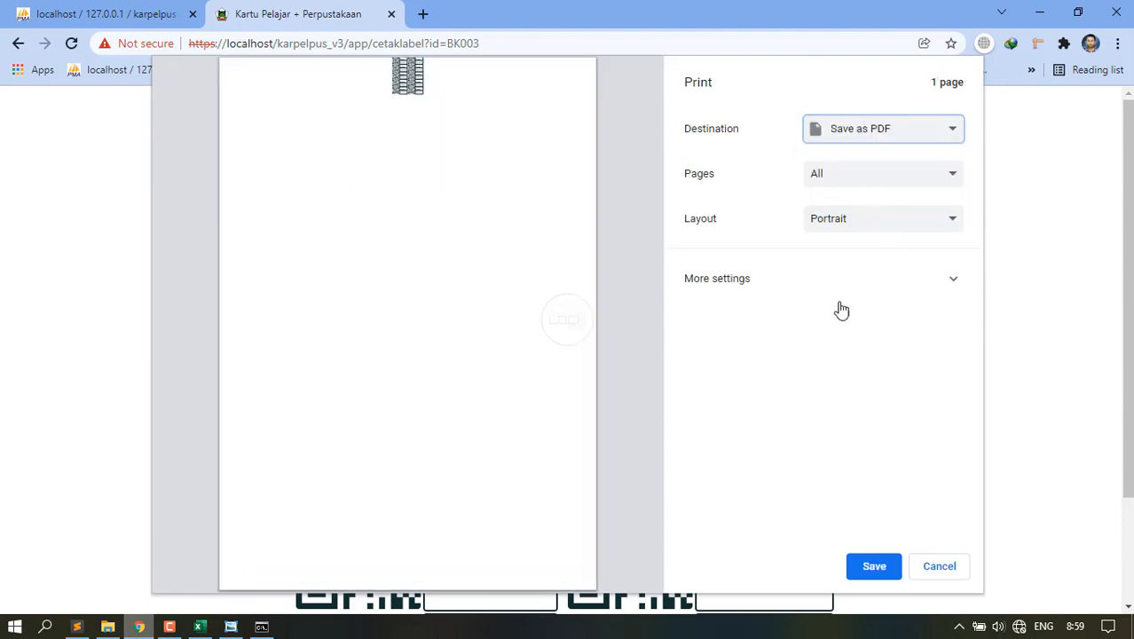
{"action": "left_click", "coordinate": [896, 278]}
{"action": "left_click", "coordinate": [845, 424]}
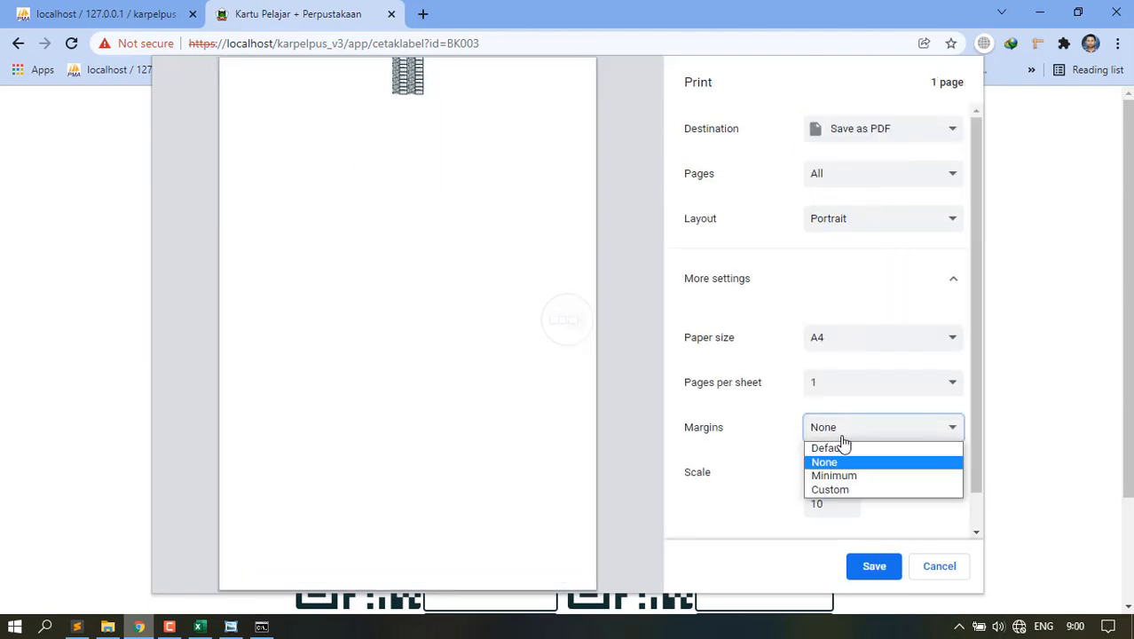
{"action": "left_click", "coordinate": [845, 448]}
{"action": "left_click", "coordinate": [852, 473]}
{"action": "left_click", "coordinate": [846, 492]}
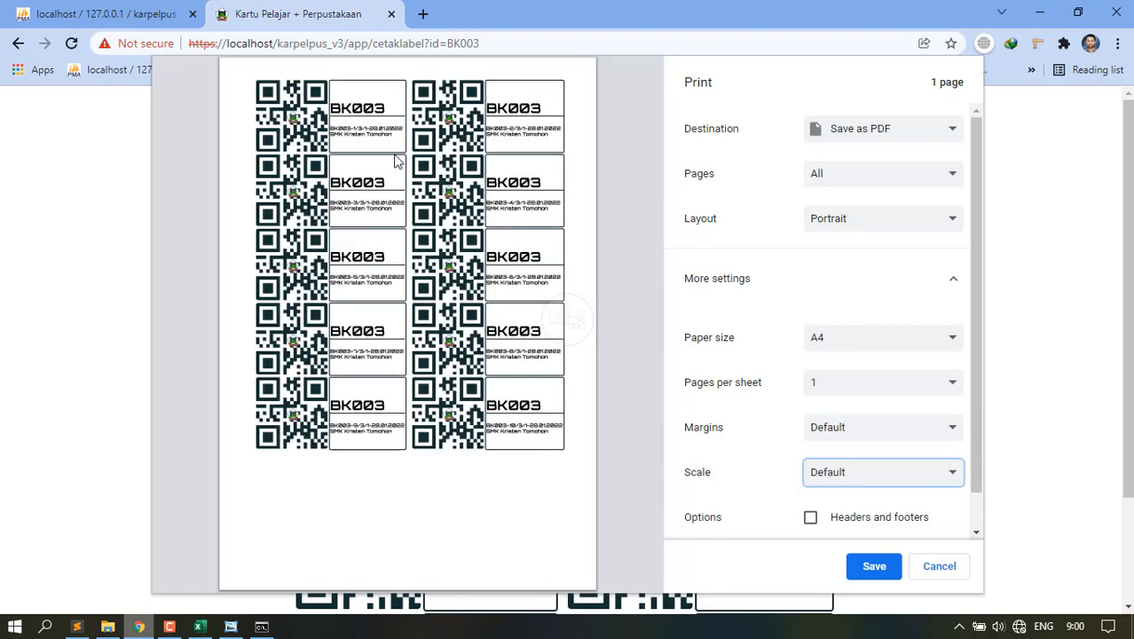
Scroll through the preview to check all ten QR labels on the page.
{"action": "scroll", "coordinate": [350, 169], "scroll_direction": "up", "scroll_amount": 3}
{"action": "scroll", "coordinate": [384, 184], "scroll_direction": "up", "scroll_amount": 1}
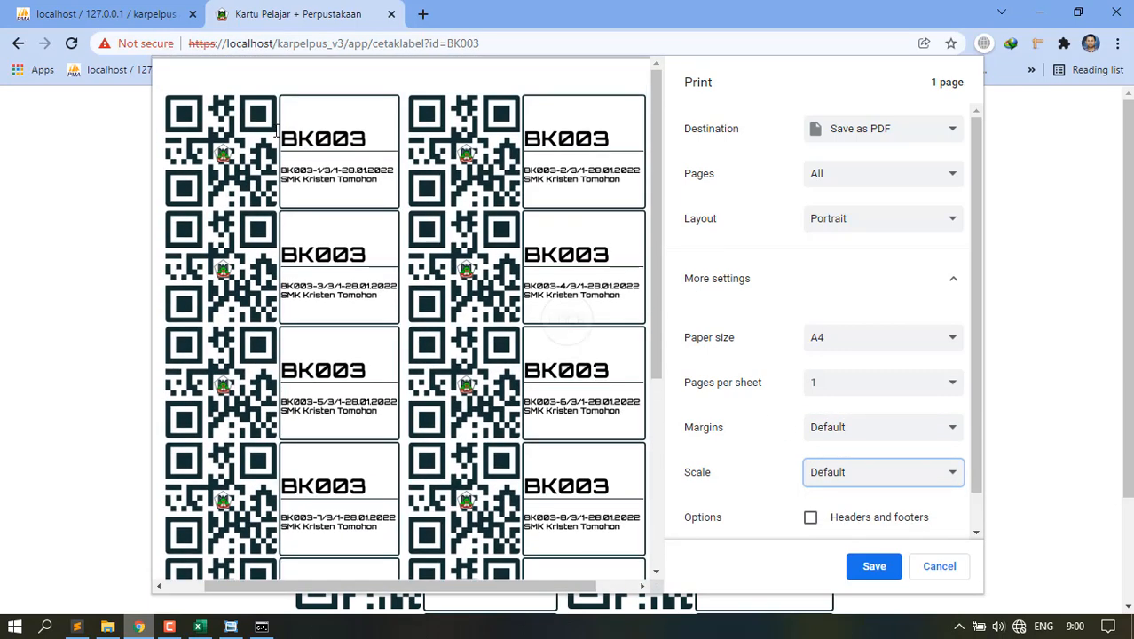
{"action": "scroll", "coordinate": [209, 176], "scroll_direction": "up", "scroll_amount": 3}
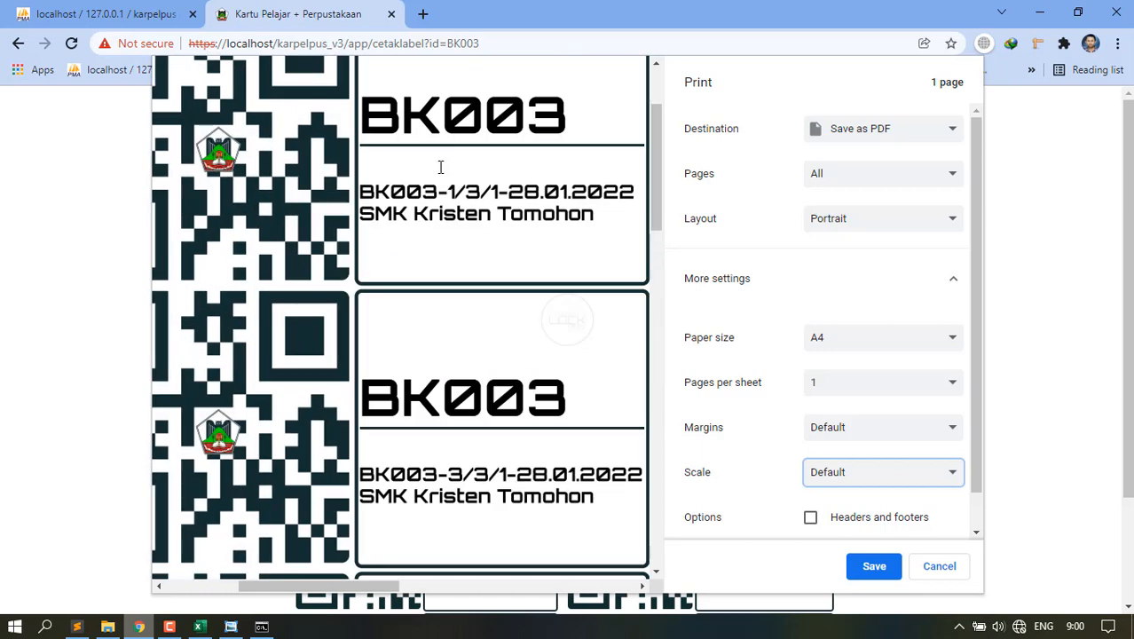
{"action": "scroll", "coordinate": [443, 164], "scroll_direction": "down", "scroll_amount": 1}
{"action": "scroll", "coordinate": [490, 151], "scroll_direction": "down", "scroll_amount": 4}
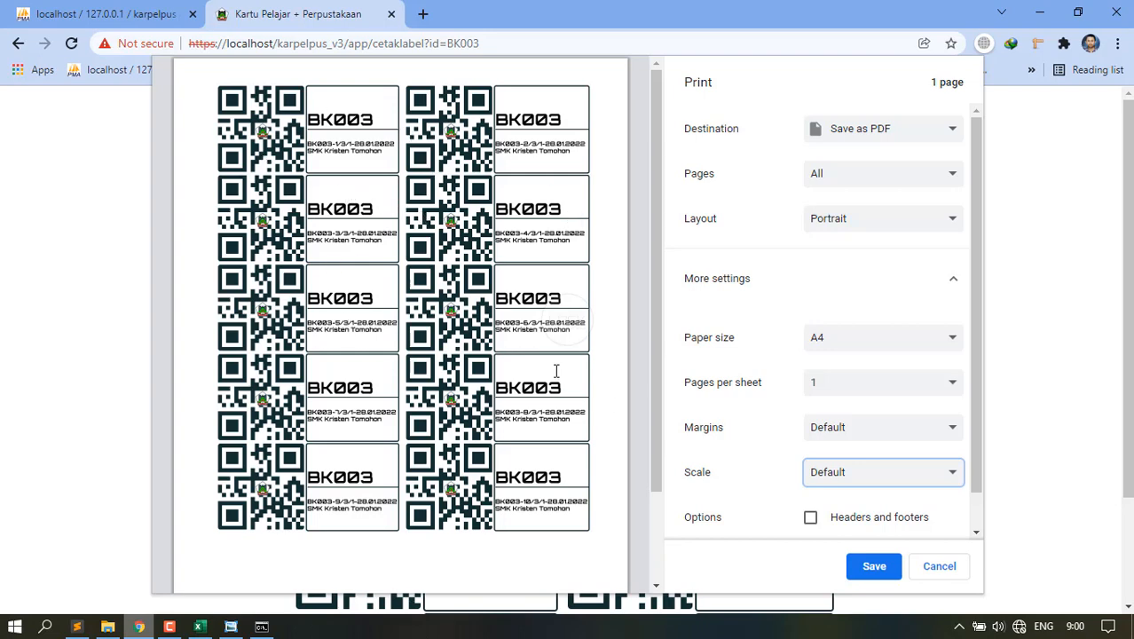
{"action": "scroll", "coordinate": [389, 302], "scroll_direction": "up", "scroll_amount": 5}
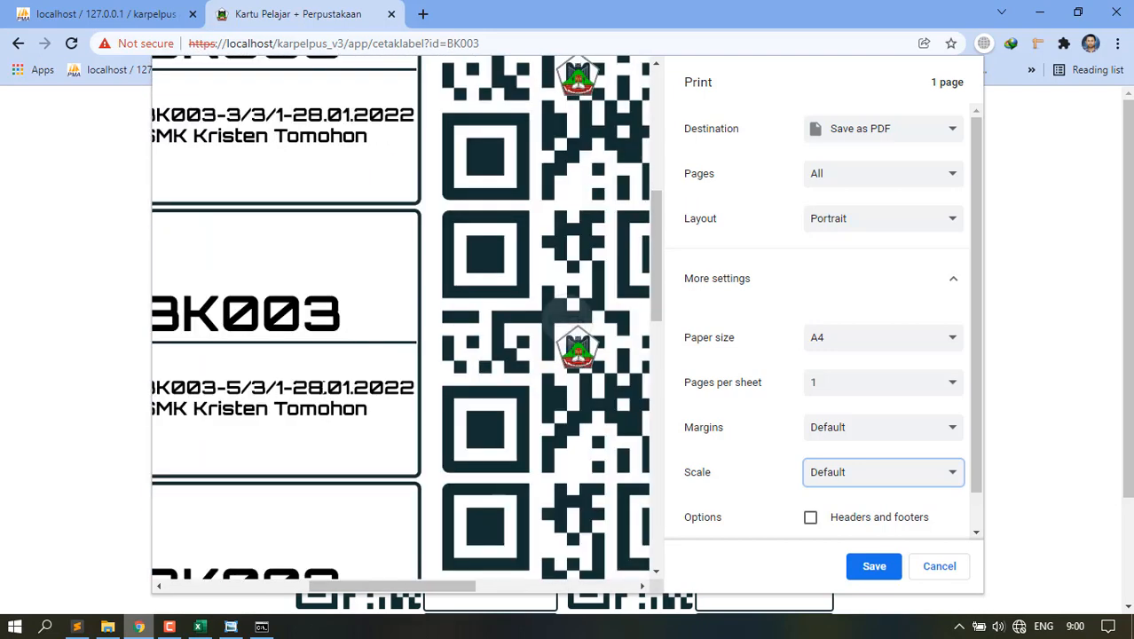
{"action": "scroll", "coordinate": [259, 421], "scroll_direction": "down", "scroll_amount": 1}
{"action": "left_click_drag", "start_coordinate": [414, 585], "coordinate": [320, 585]}
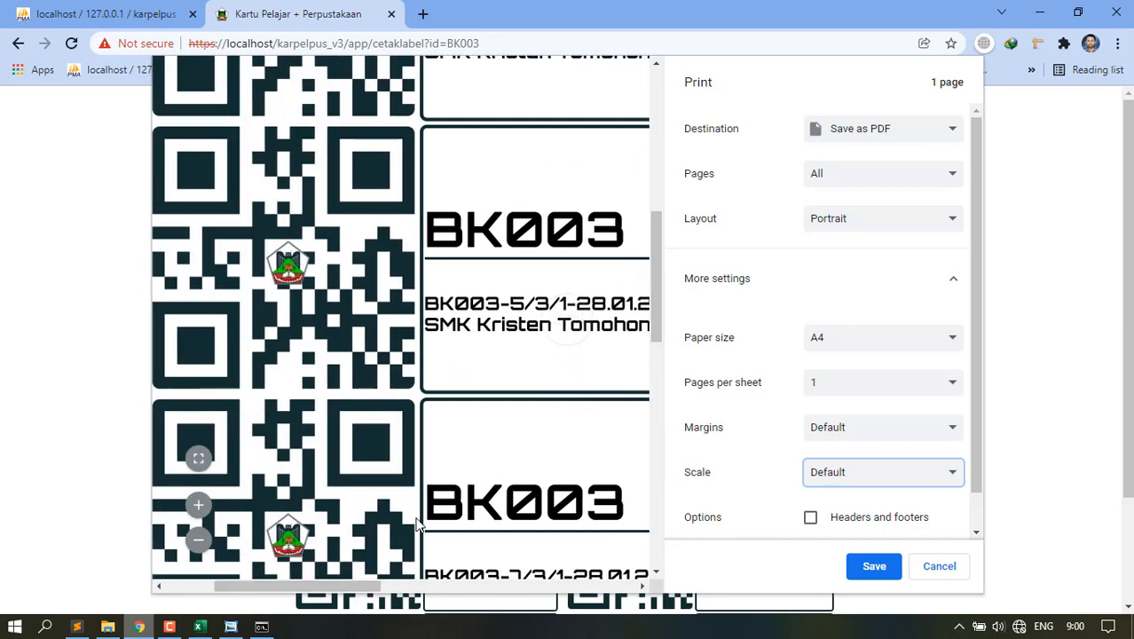
{"action": "scroll", "coordinate": [581, 270], "scroll_direction": "up", "scroll_amount": 3}
{"action": "scroll", "coordinate": [581, 271], "scroll_direction": "up", "scroll_amount": 1}
{"action": "scroll", "coordinate": [519, 287], "scroll_direction": "down", "scroll_amount": 3}
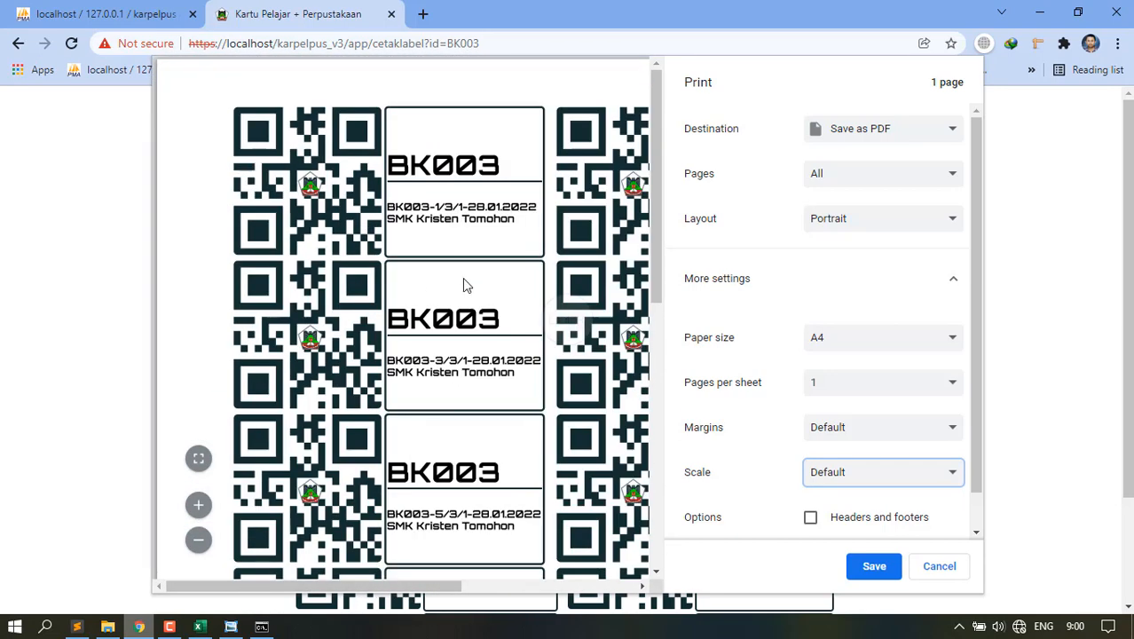
{"action": "scroll", "coordinate": [463, 278], "scroll_direction": "down", "scroll_amount": 3}
{"action": "scroll", "coordinate": [454, 267], "scroll_direction": "up", "scroll_amount": 3}
{"action": "scroll", "coordinate": [306, 192], "scroll_direction": "up", "scroll_amount": 3}
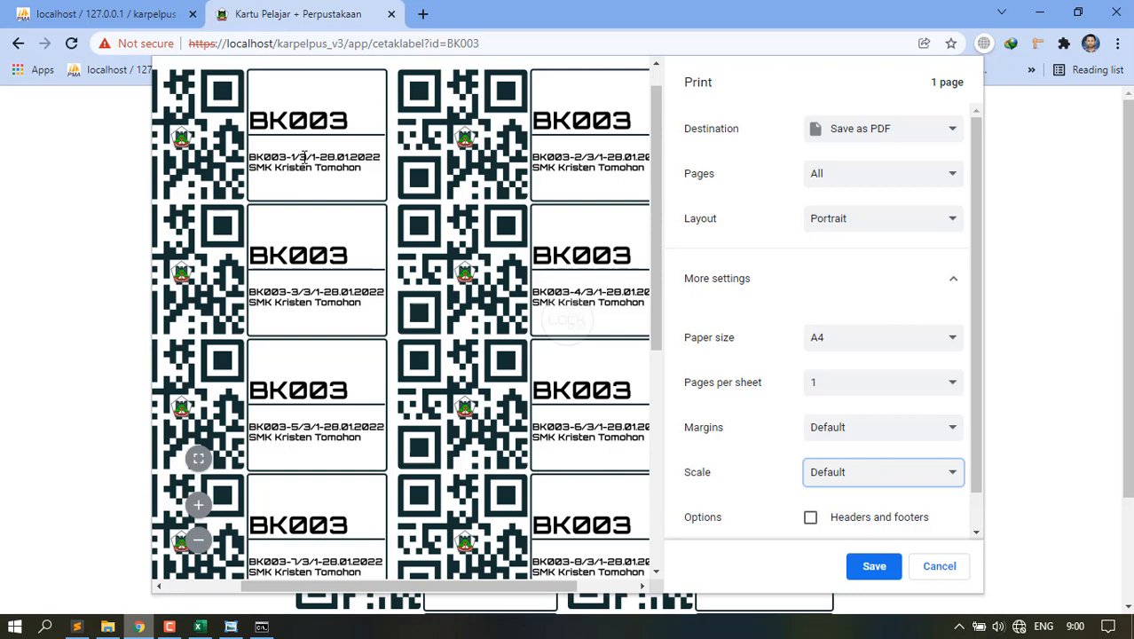
Inspect the first label's code, date 28.01.2022 and school name.
{"action": "left_click_drag", "start_coordinate": [310, 157], "coordinate": [304, 157]}
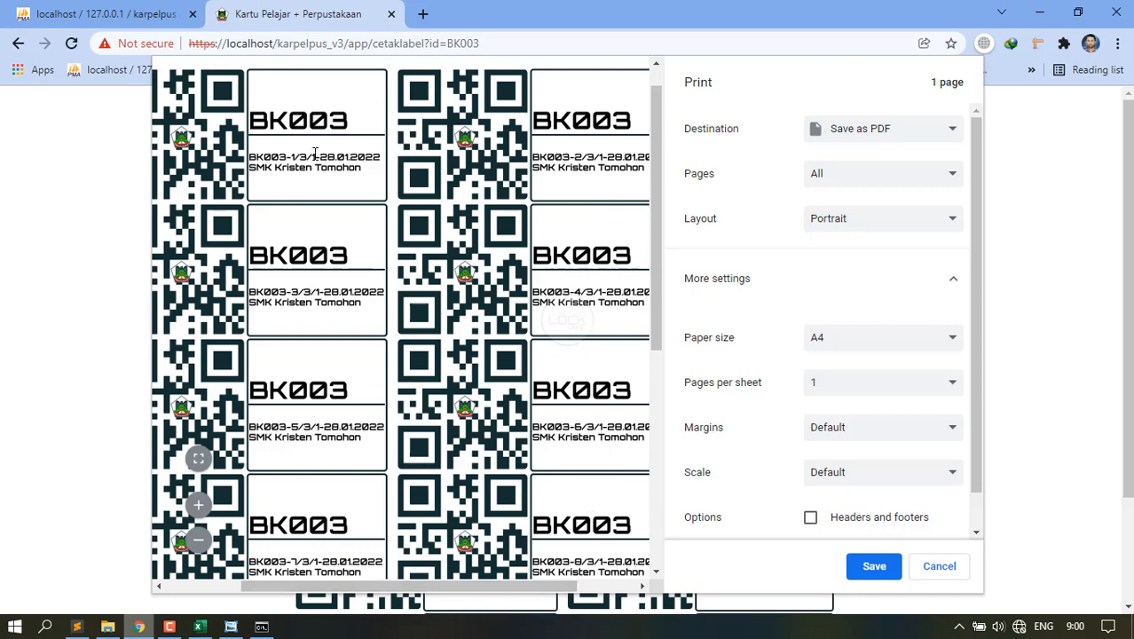
{"action": "left_click_drag", "start_coordinate": [315, 152], "coordinate": [325, 151]}
{"action": "left_click_drag", "start_coordinate": [315, 157], "coordinate": [309, 157]}
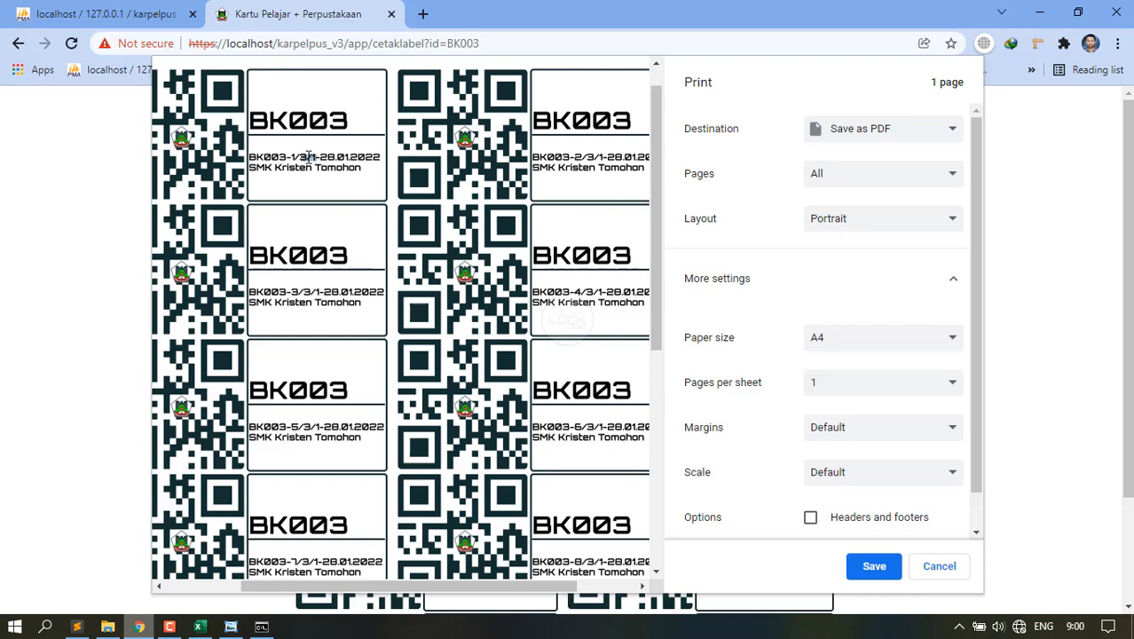
{"action": "left_click", "coordinate": [313, 158]}
{"action": "left_click_drag", "start_coordinate": [317, 157], "coordinate": [385, 159]}
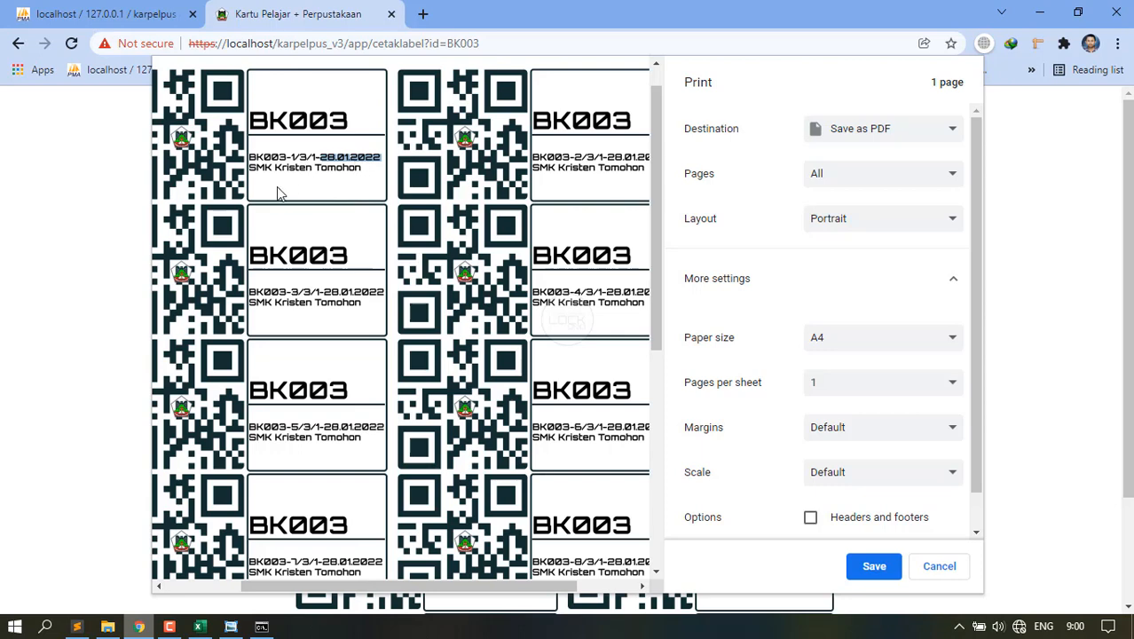
{"action": "left_click_drag", "start_coordinate": [250, 167], "coordinate": [342, 174]}
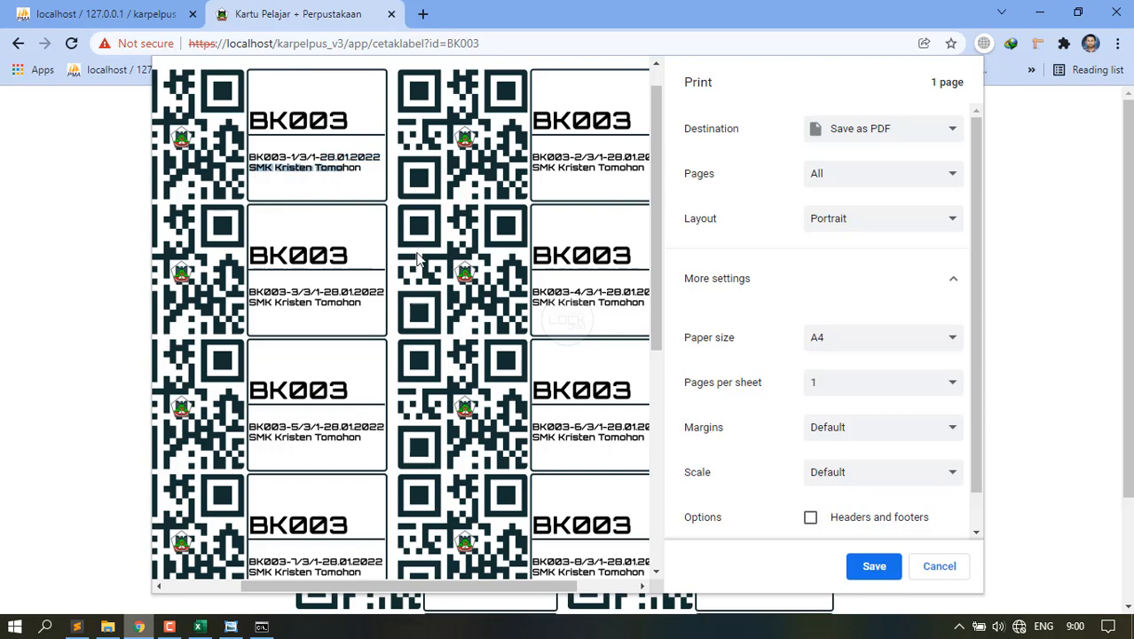
{"action": "scroll", "coordinate": [417, 259], "scroll_direction": "down", "scroll_amount": 2}
{"action": "scroll", "coordinate": [462, 312], "scroll_direction": "down", "scroll_amount": 2}
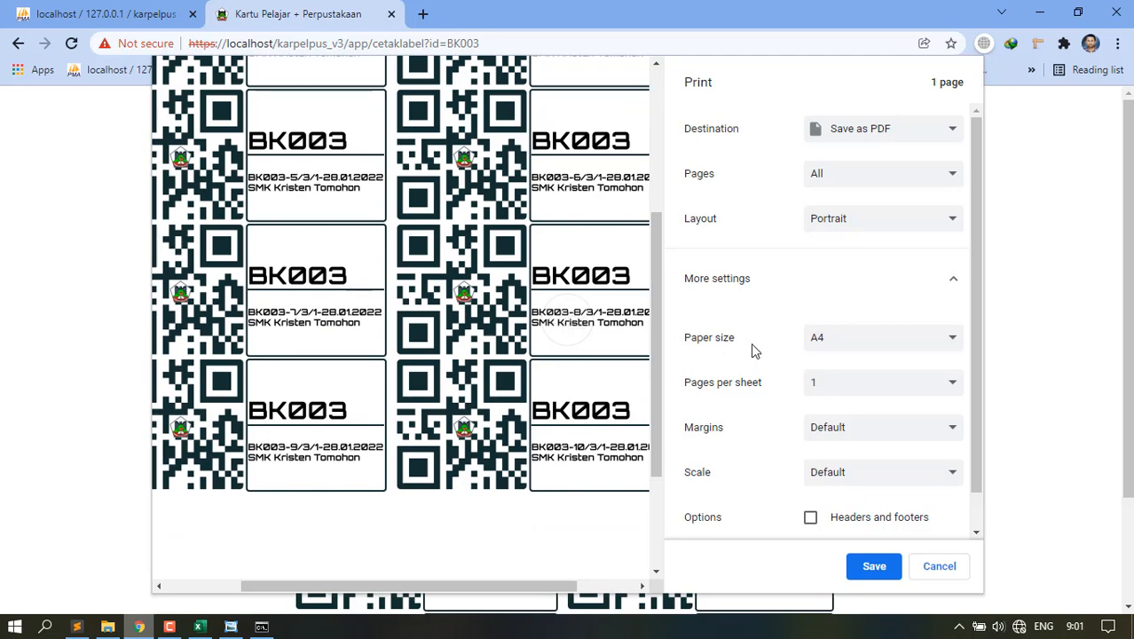
{"action": "scroll", "coordinate": [585, 291], "scroll_direction": "up", "scroll_amount": 3}
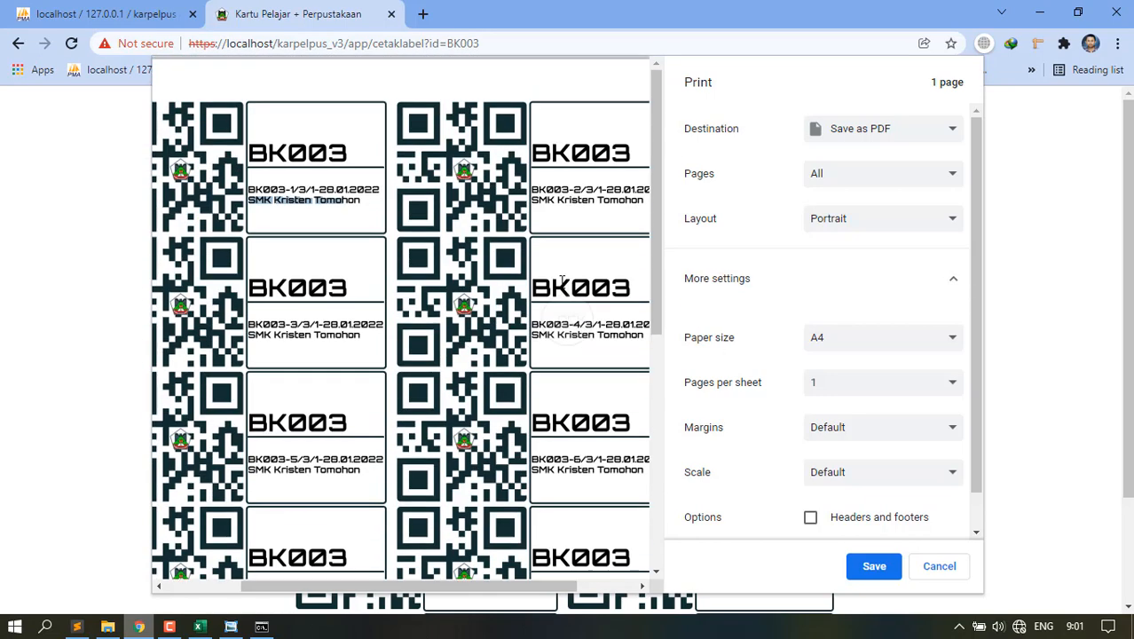
{"action": "scroll", "coordinate": [532, 284], "scroll_direction": "down", "scroll_amount": 2}
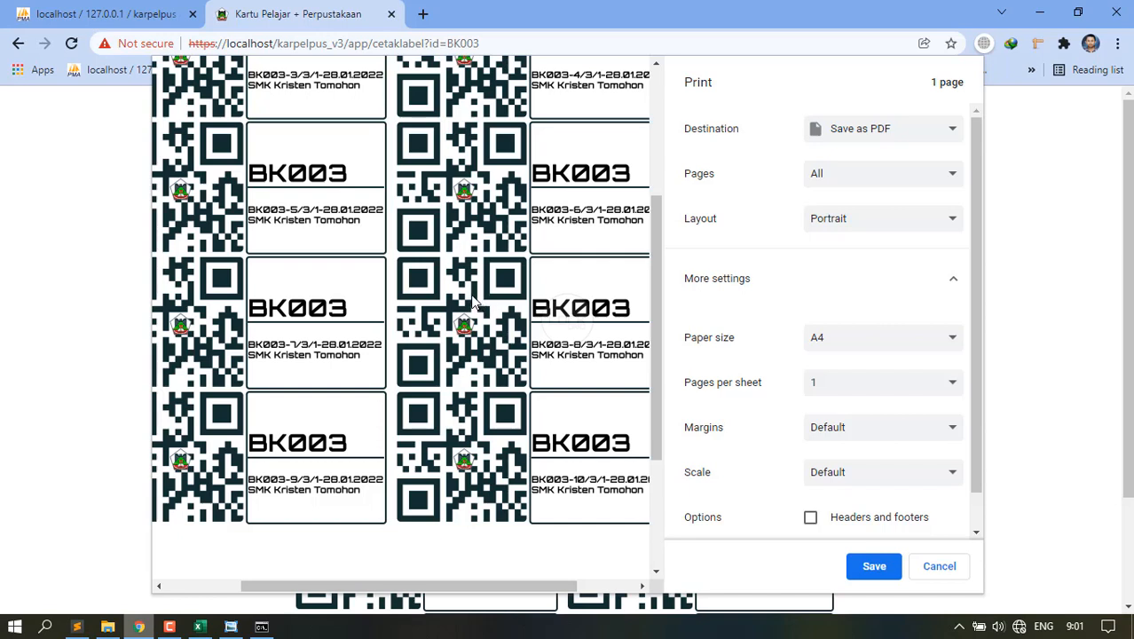
{"action": "scroll", "coordinate": [527, 330], "scroll_direction": "down", "scroll_amount": 3}
{"action": "scroll", "coordinate": [529, 332], "scroll_direction": "up", "scroll_amount": 4}
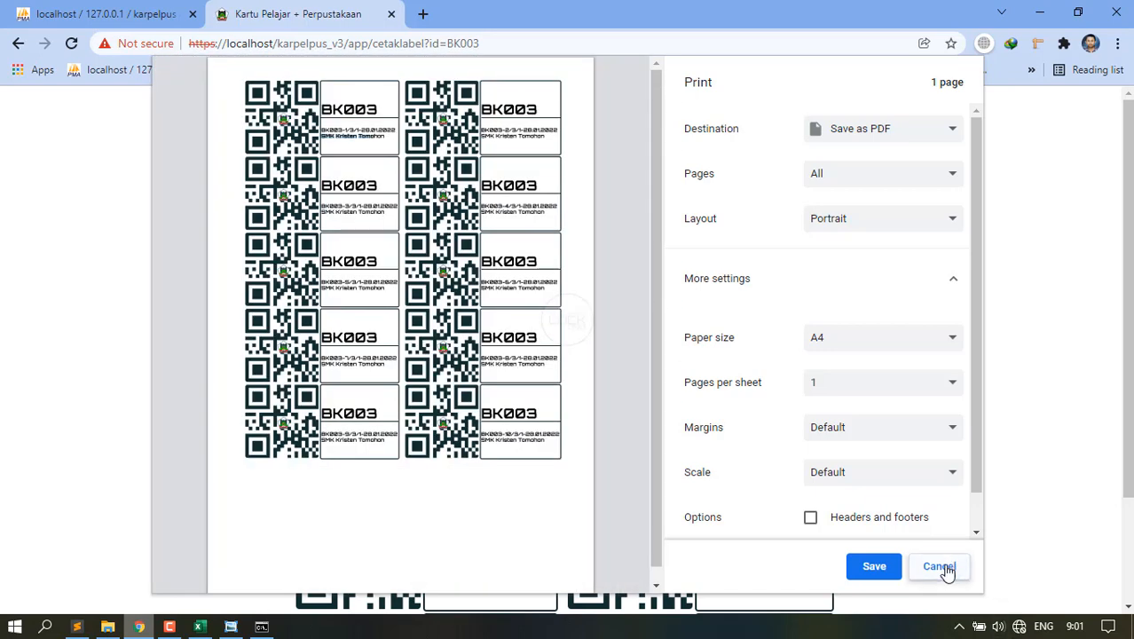
Cancel the label print preview without saving.
{"action": "left_click", "coordinate": [942, 570]}
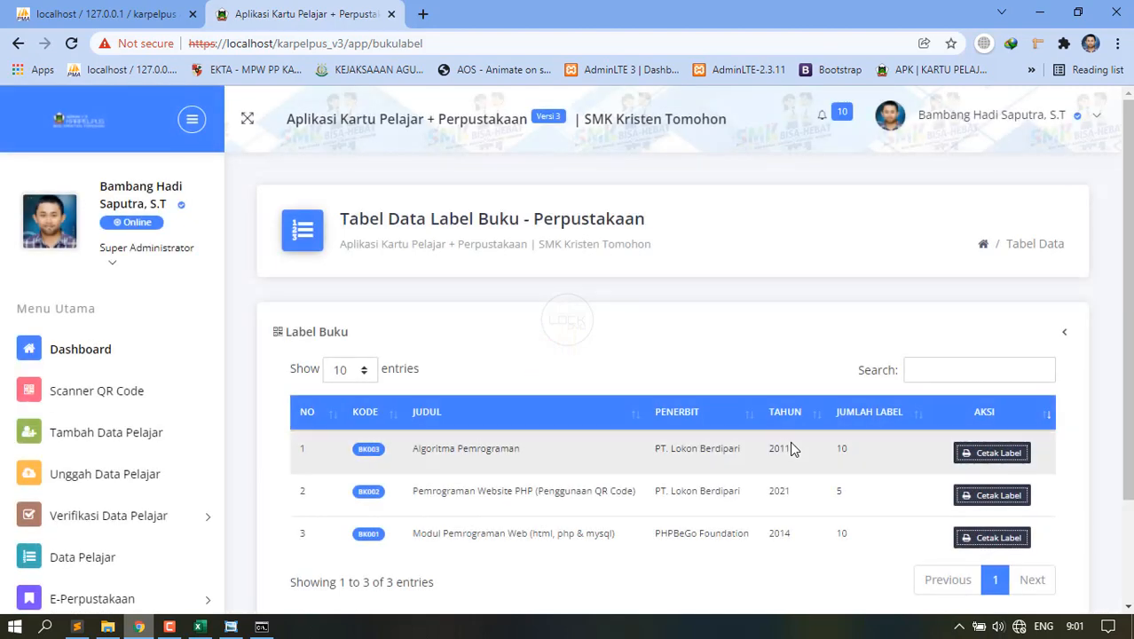
{"action": "scroll", "coordinate": [434, 499], "scroll_direction": "down", "scroll_amount": 2}
{"action": "scroll", "coordinate": [178, 517], "scroll_direction": "down", "scroll_amount": 3}
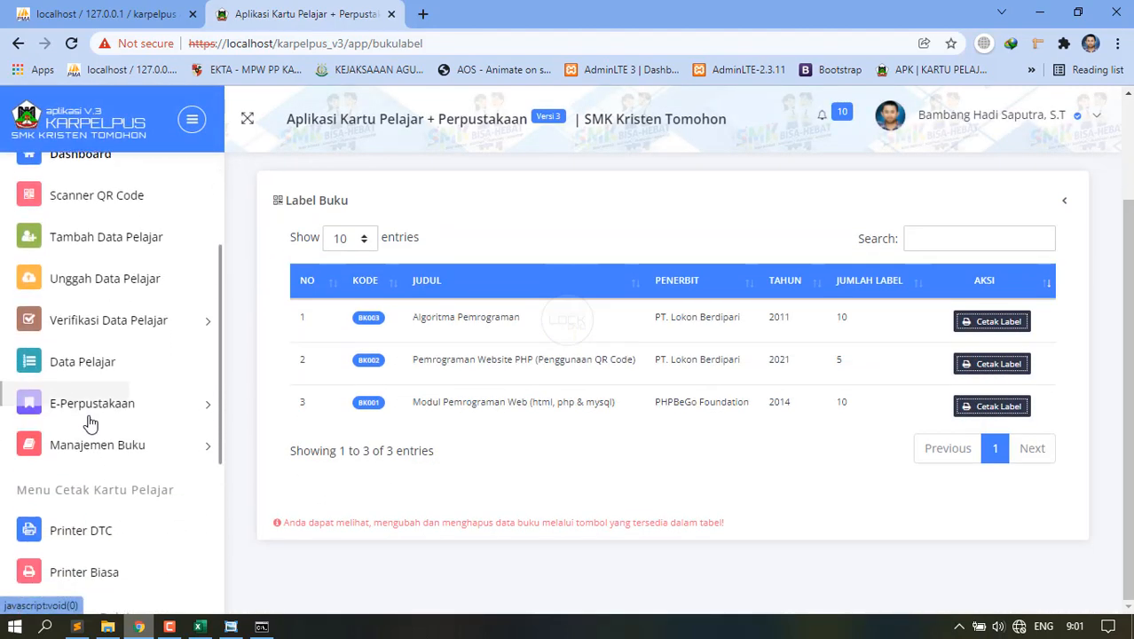
Open Denda Buku under E-Perpustakaan in the sidebar.
{"action": "left_click", "coordinate": [90, 423]}
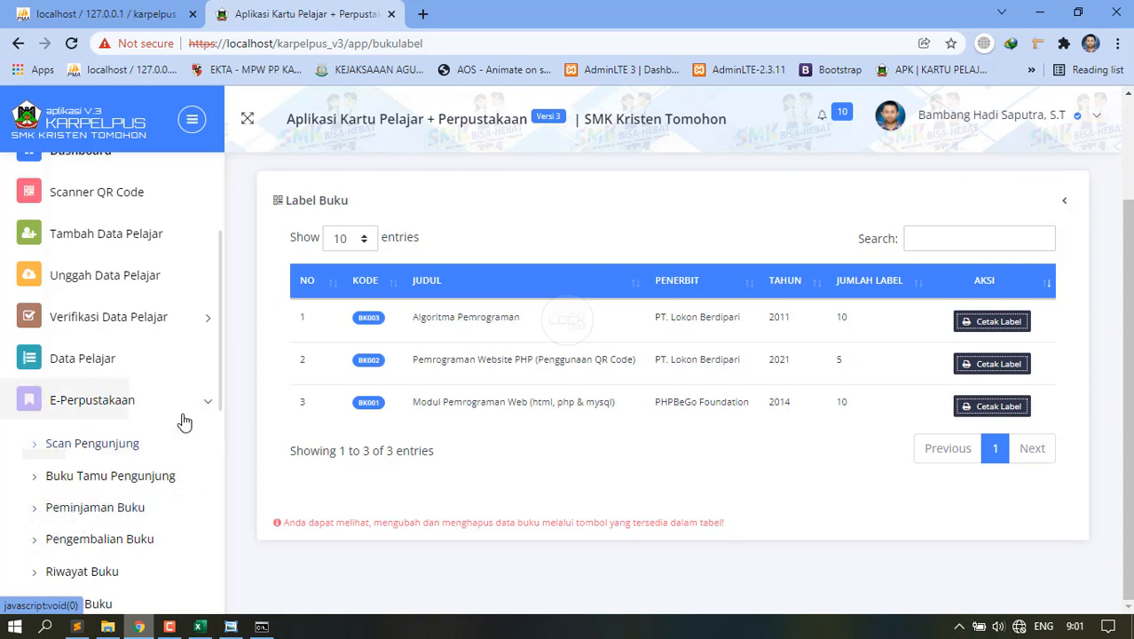
{"action": "scroll", "coordinate": [97, 430], "scroll_direction": "down", "scroll_amount": 3}
{"action": "scroll", "coordinate": [89, 435], "scroll_direction": "up", "scroll_amount": 3}
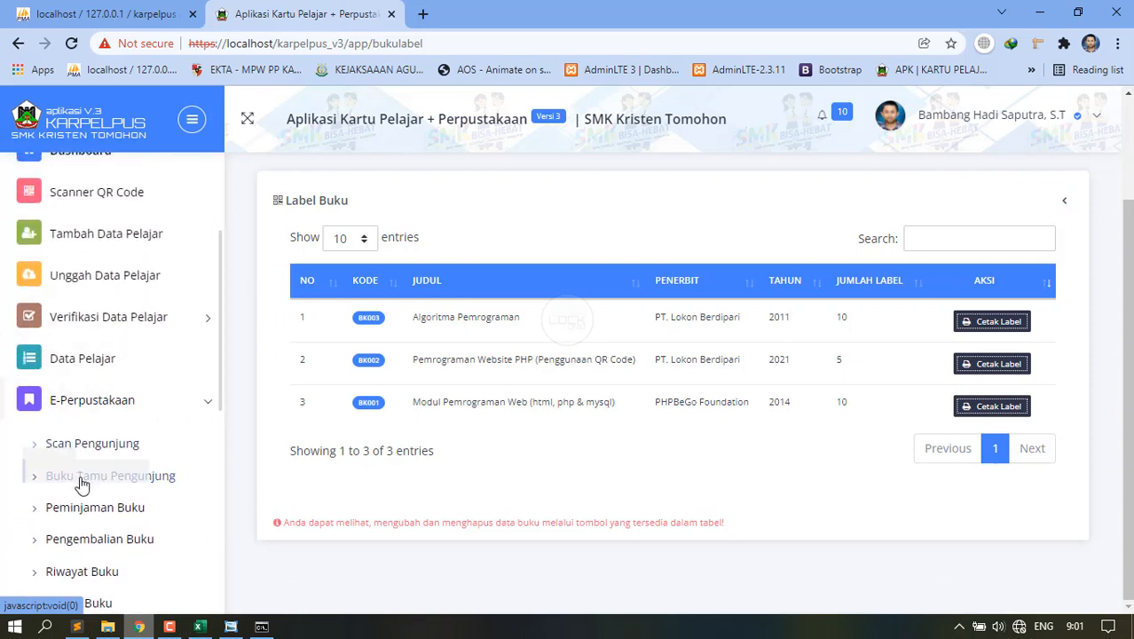
{"action": "scroll", "coordinate": [88, 475], "scroll_direction": "down", "scroll_amount": 3}
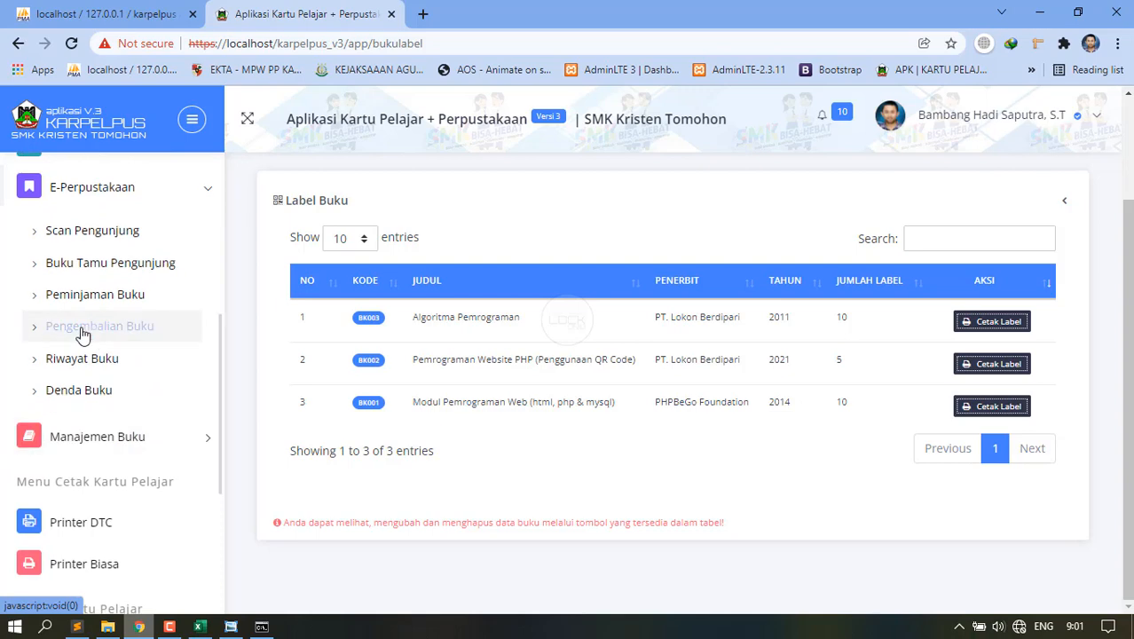
{"action": "left_click", "coordinate": [95, 400]}
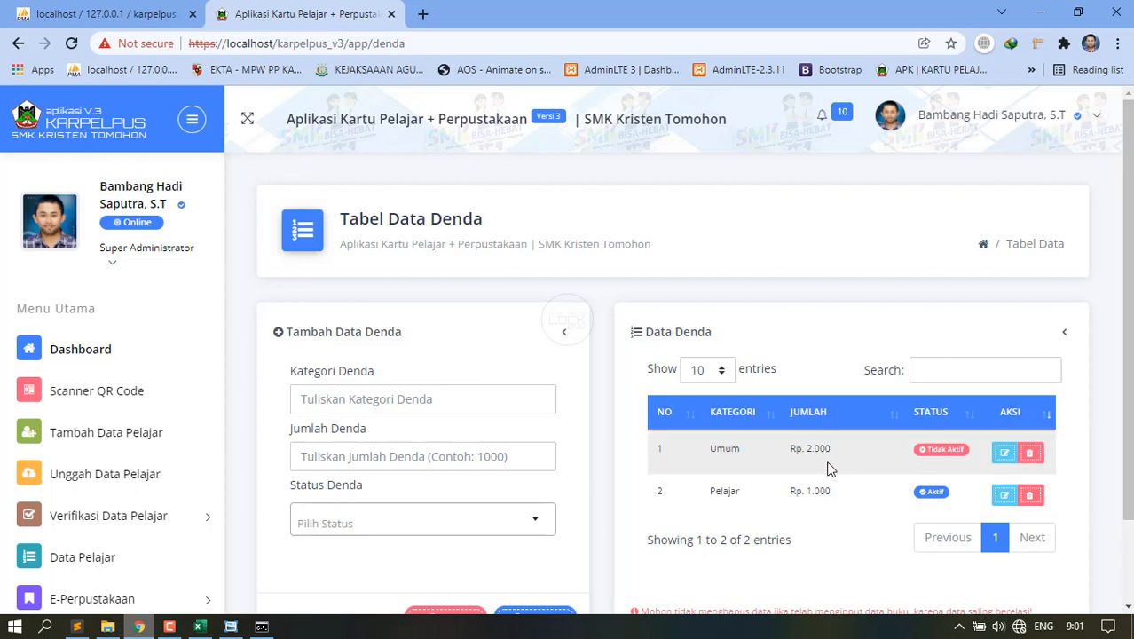
Review the Umum Rp. 2.000 and Pelajar Rp. 1.000 fines, then expand E-Perpustakaan.
{"action": "scroll", "coordinate": [828, 466], "scroll_direction": "down", "scroll_amount": 1}
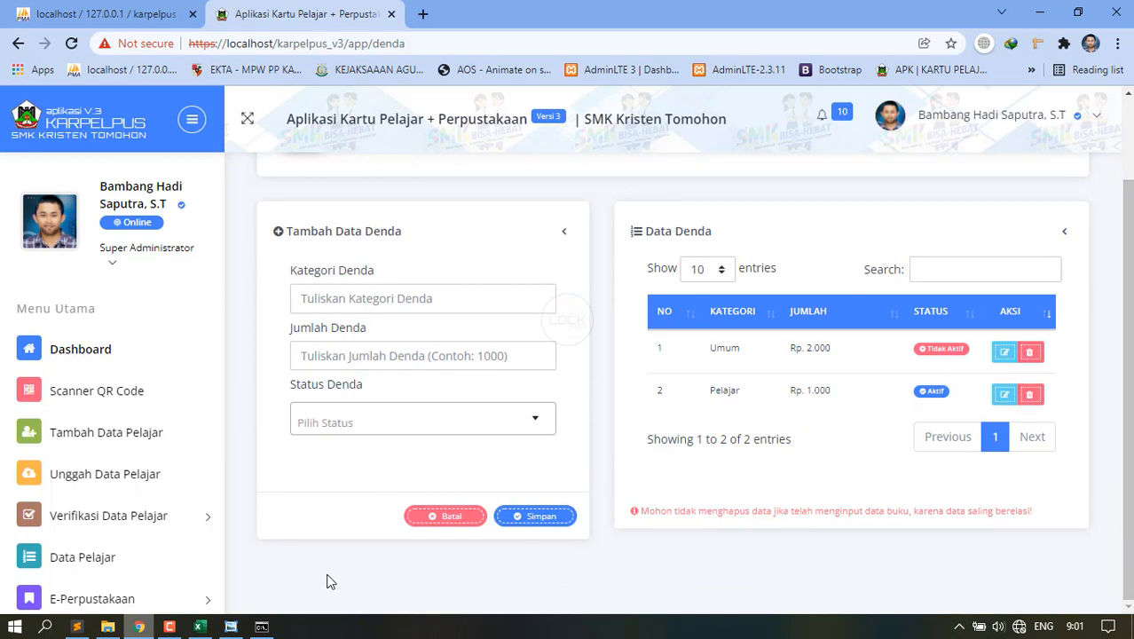
{"action": "scroll", "coordinate": [73, 526], "scroll_direction": "down", "scroll_amount": 1}
{"action": "scroll", "coordinate": [73, 526], "scroll_direction": "down", "scroll_amount": 3}
{"action": "left_click", "coordinate": [56, 387]}
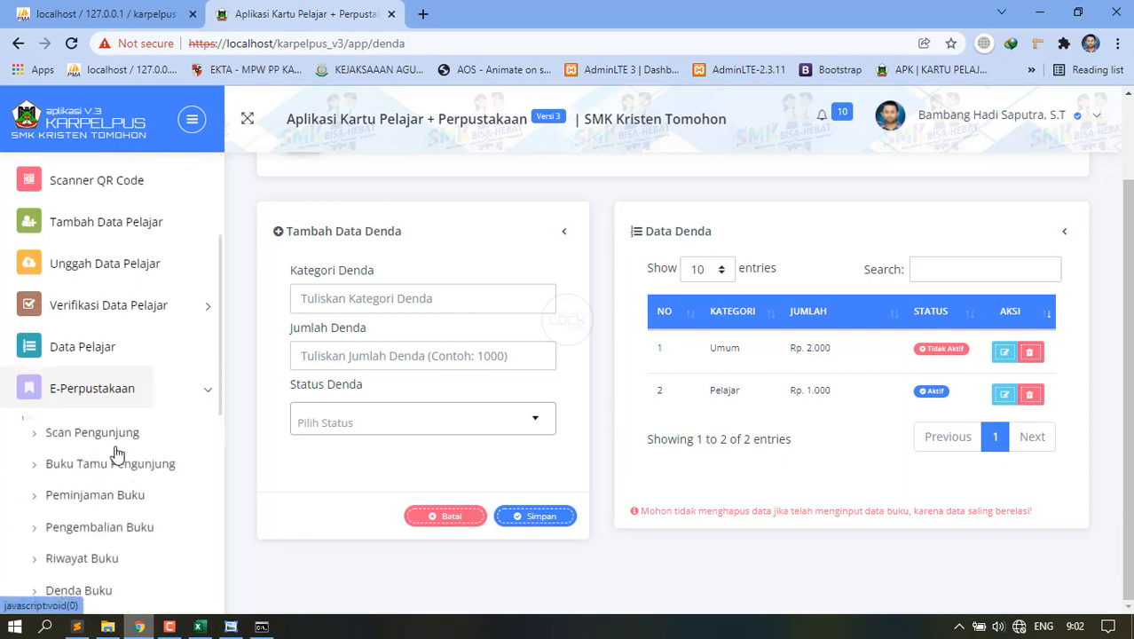
View the empty Riwayat Buku history, then open the Scan Pengunjung page.
{"action": "left_click", "coordinate": [96, 560]}
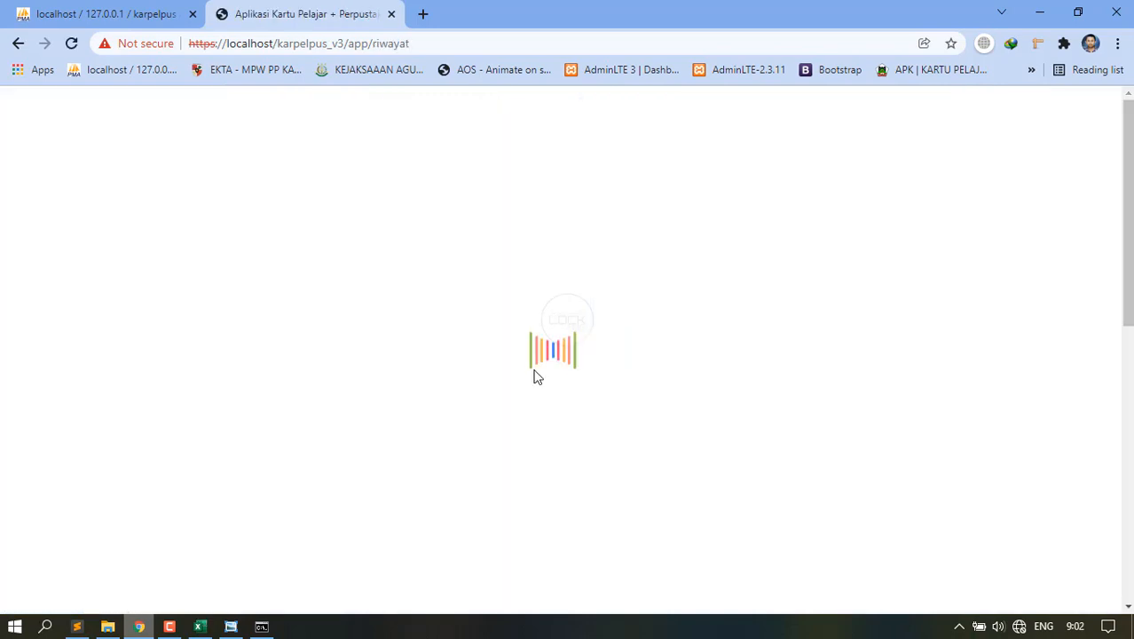
{"action": "scroll", "coordinate": [133, 532], "scroll_direction": "down", "scroll_amount": 3}
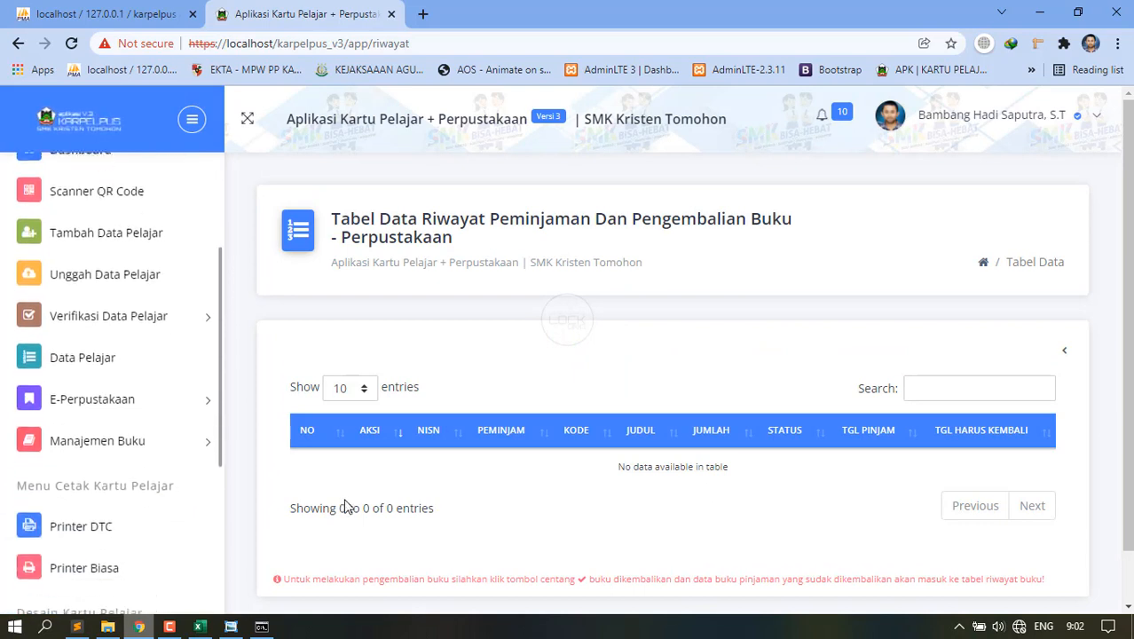
{"action": "left_click", "coordinate": [122, 429]}
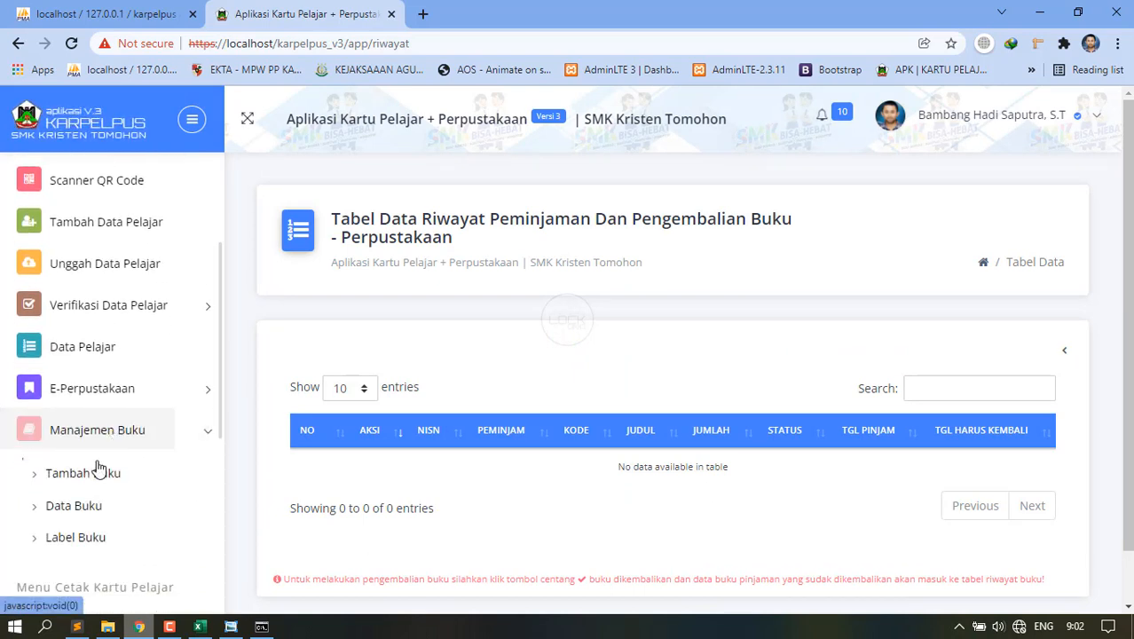
{"action": "left_click", "coordinate": [127, 396]}
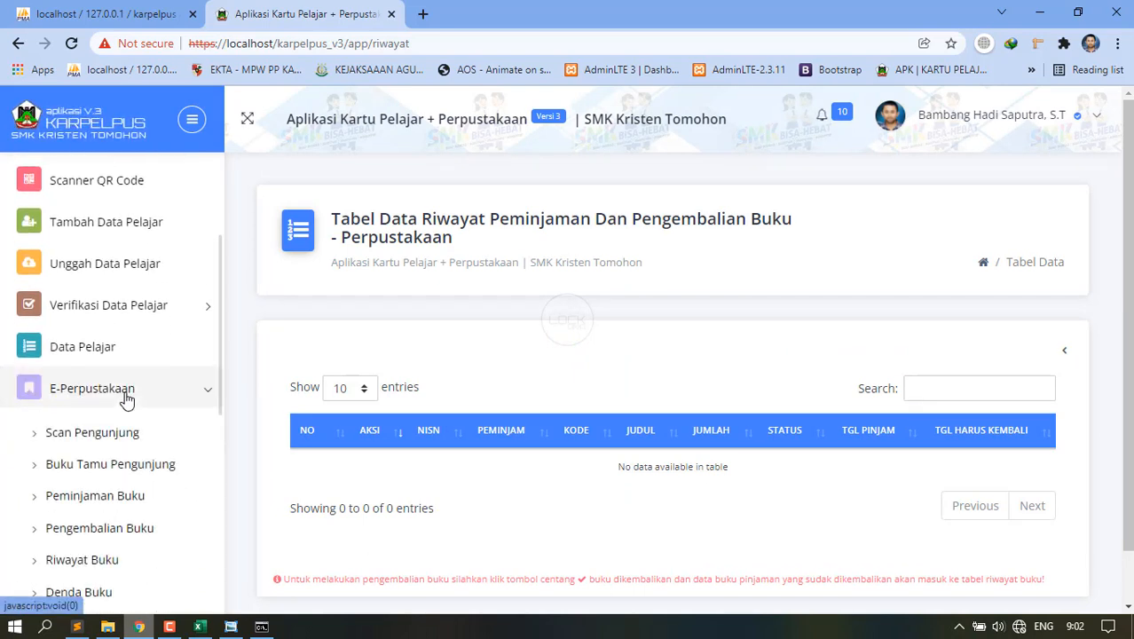
{"action": "scroll", "coordinate": [125, 398], "scroll_direction": "up", "scroll_amount": 2}
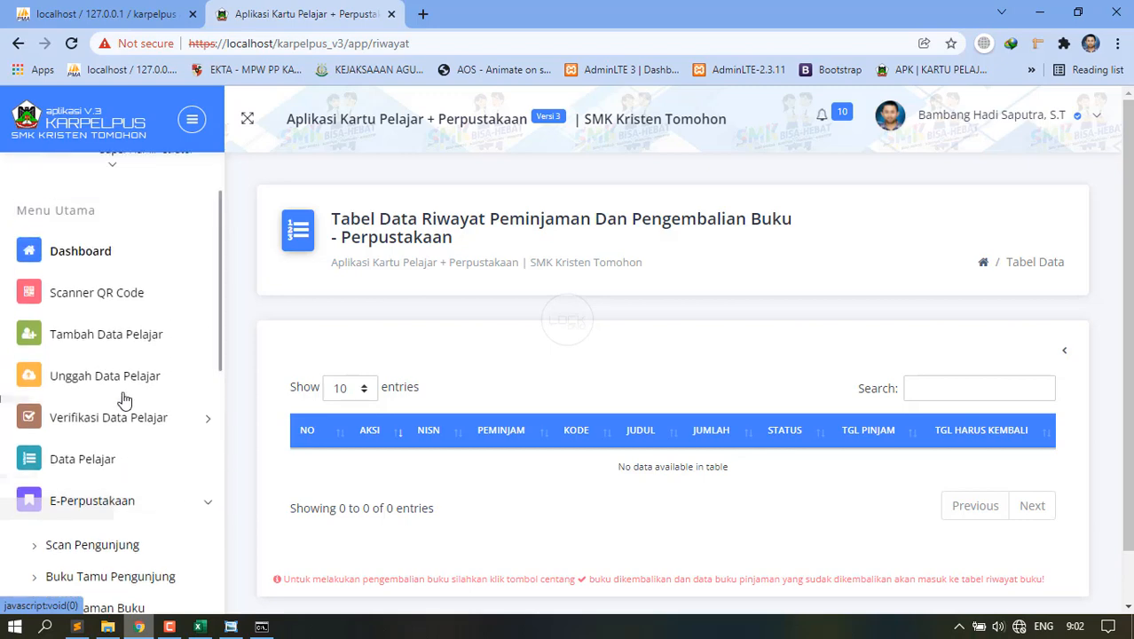
{"action": "scroll", "coordinate": [109, 448], "scroll_direction": "down", "scroll_amount": 3}
{"action": "left_click", "coordinate": [96, 414]}
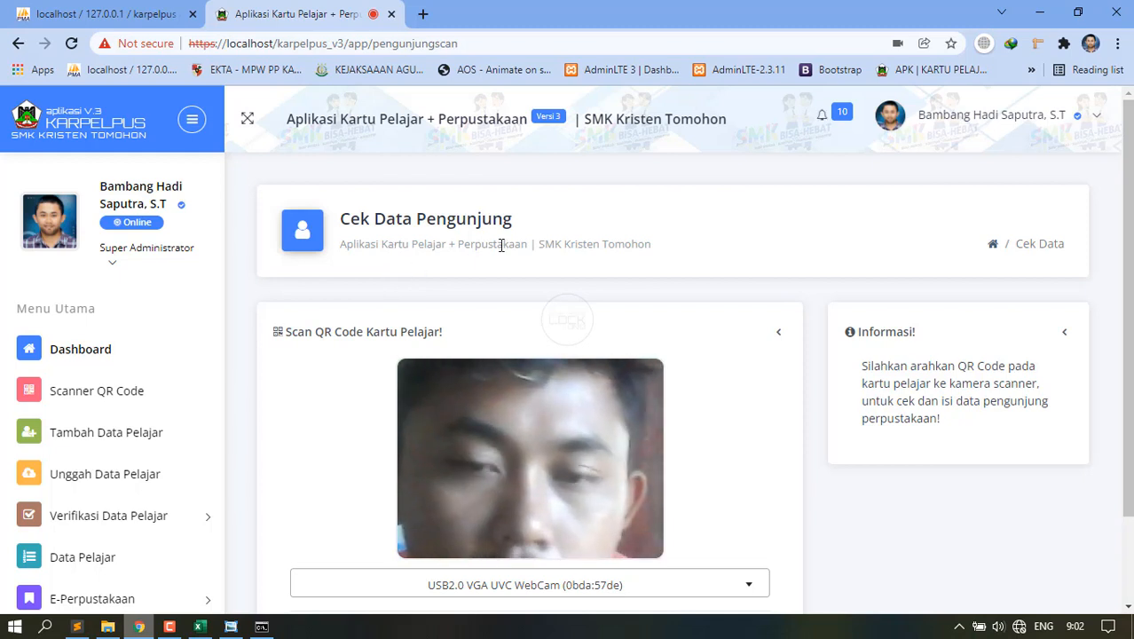
Scroll the visitor scan page and highlight part of the scanning instructions in the Informasi panel.
{"action": "scroll", "coordinate": [523, 302], "scroll_direction": "down", "scroll_amount": 1}
{"action": "scroll", "coordinate": [417, 373], "scroll_direction": "up", "scroll_amount": 1}
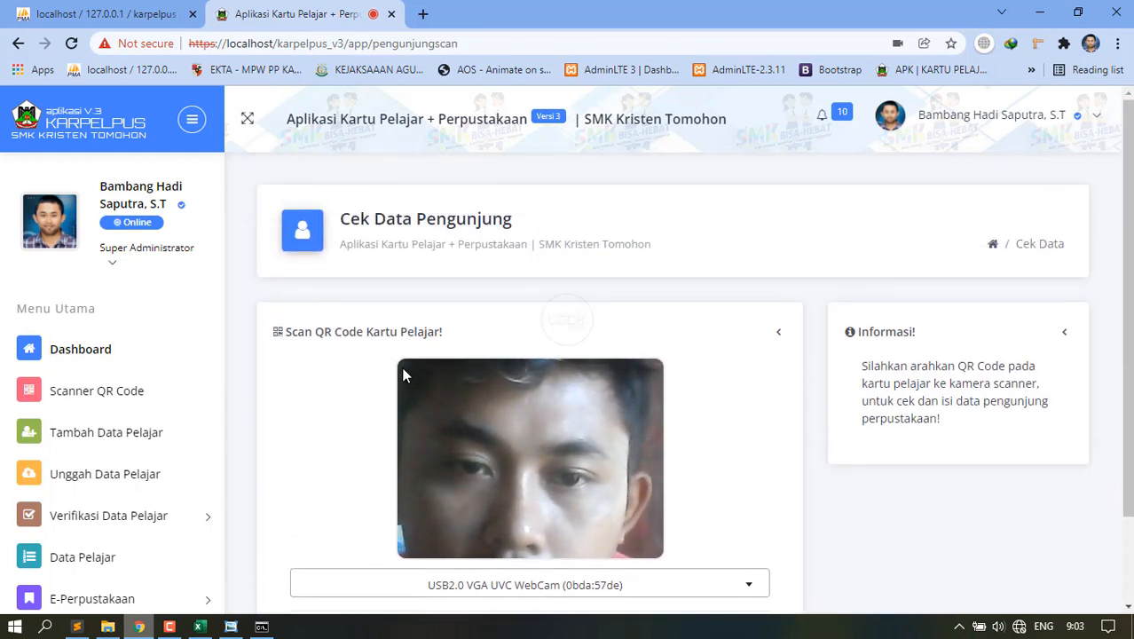
{"action": "left_click_drag", "start_coordinate": [870, 365], "coordinate": [967, 367]}
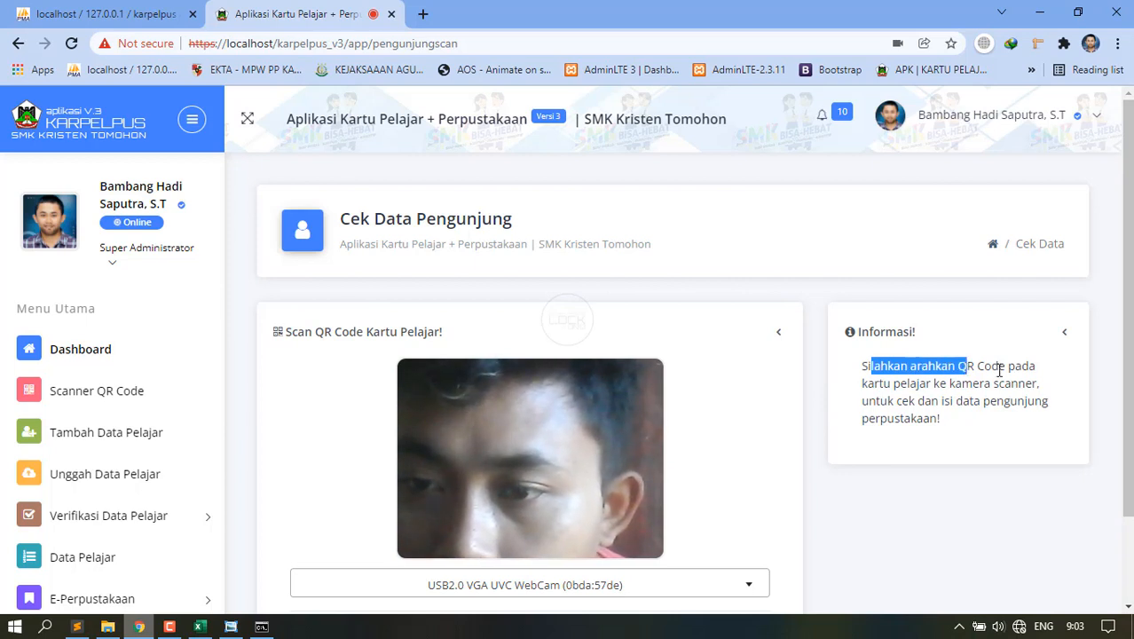
Scroll down and go to Buku Tamu Pengunjung under E-Perpustakaan.
{"action": "scroll", "coordinate": [922, 395], "scroll_direction": "down", "scroll_amount": 1}
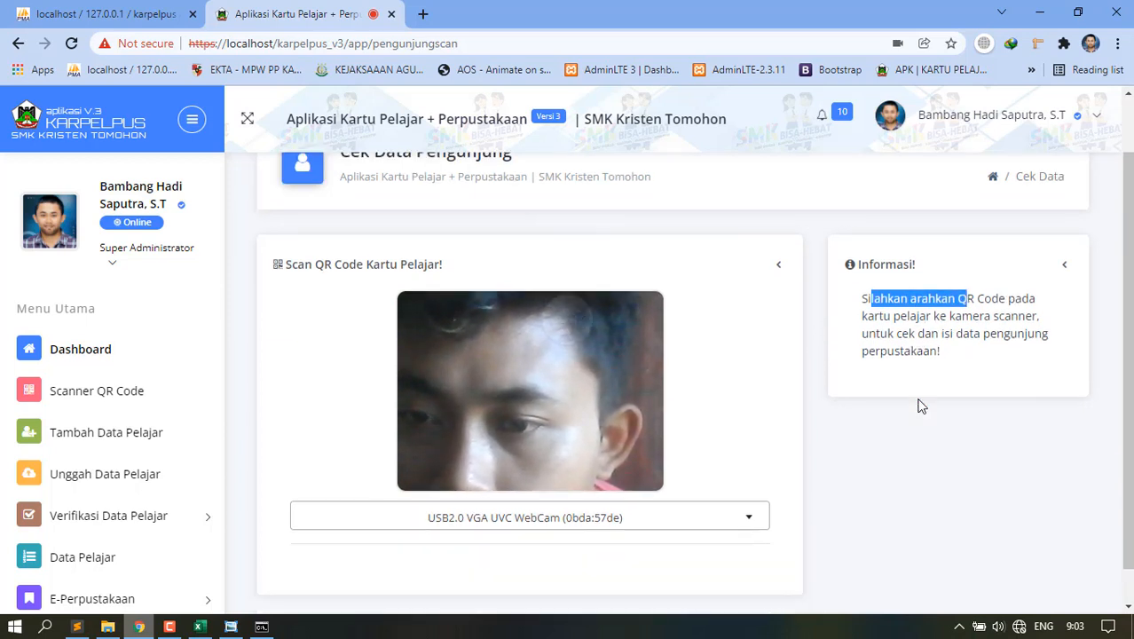
{"action": "scroll", "coordinate": [922, 407], "scroll_direction": "down", "scroll_amount": 1}
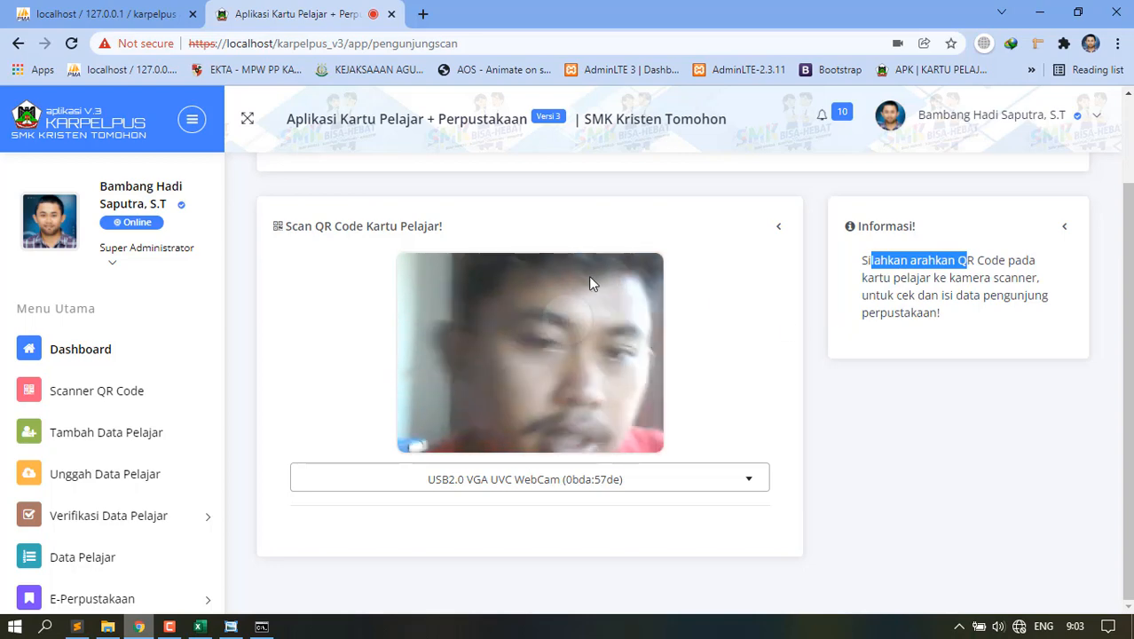
{"action": "scroll", "coordinate": [169, 418], "scroll_direction": "down", "scroll_amount": 3}
{"action": "left_click", "coordinate": [135, 391]}
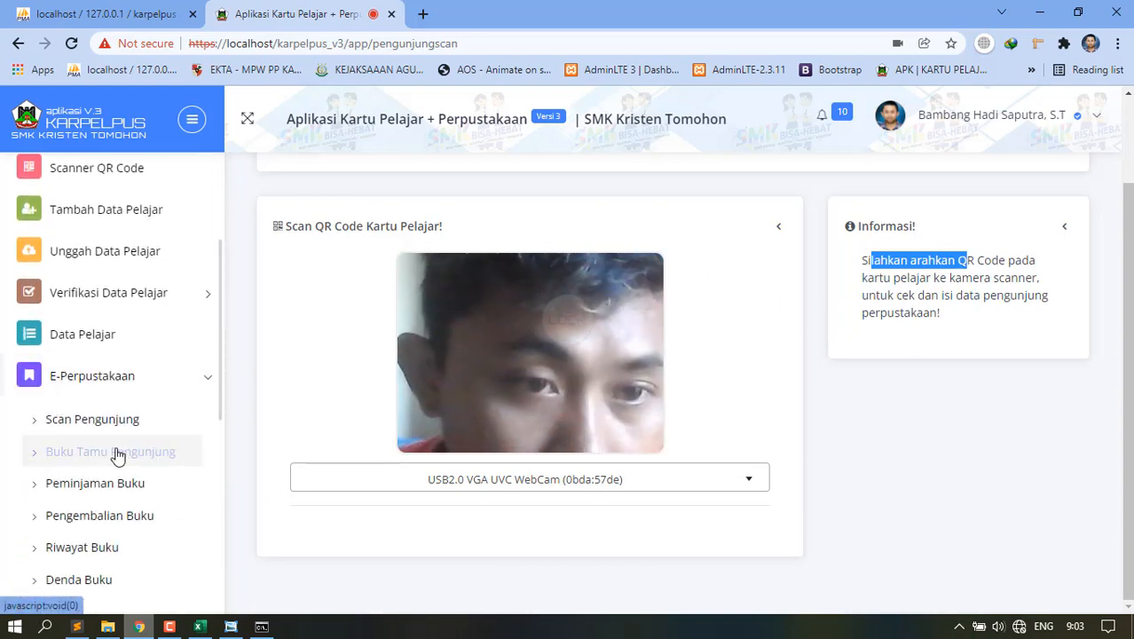
{"action": "left_click", "coordinate": [118, 454]}
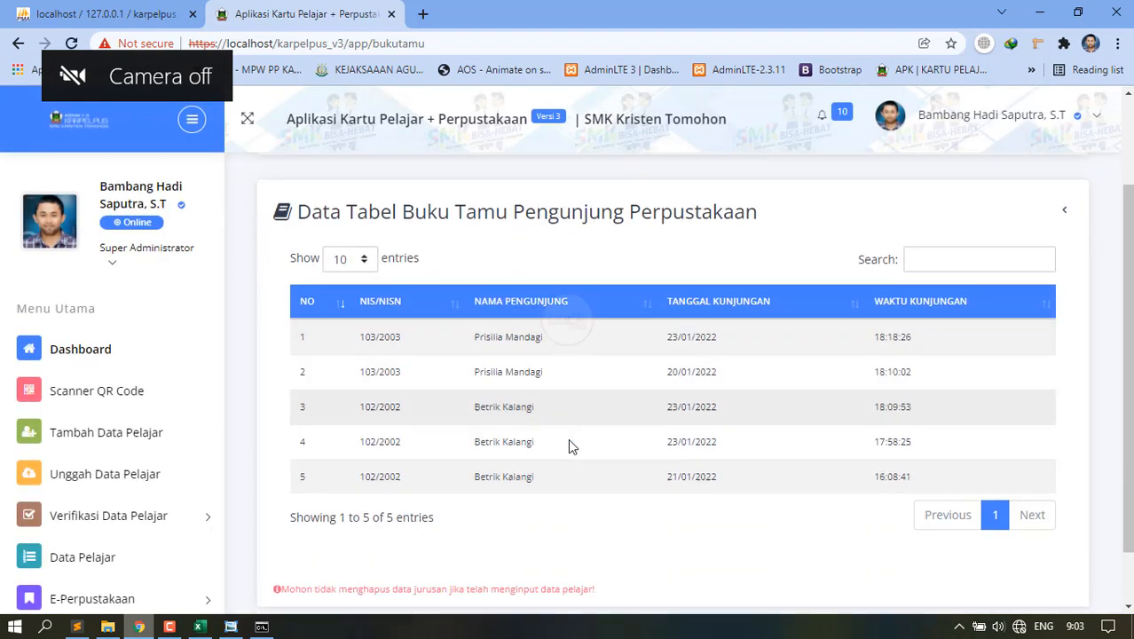
Scroll the five-visit Buku Tamu table, then go to Peminjaman Buku under E-Perpustakaan.
{"action": "scroll", "coordinate": [569, 439], "scroll_direction": "down", "scroll_amount": 1}
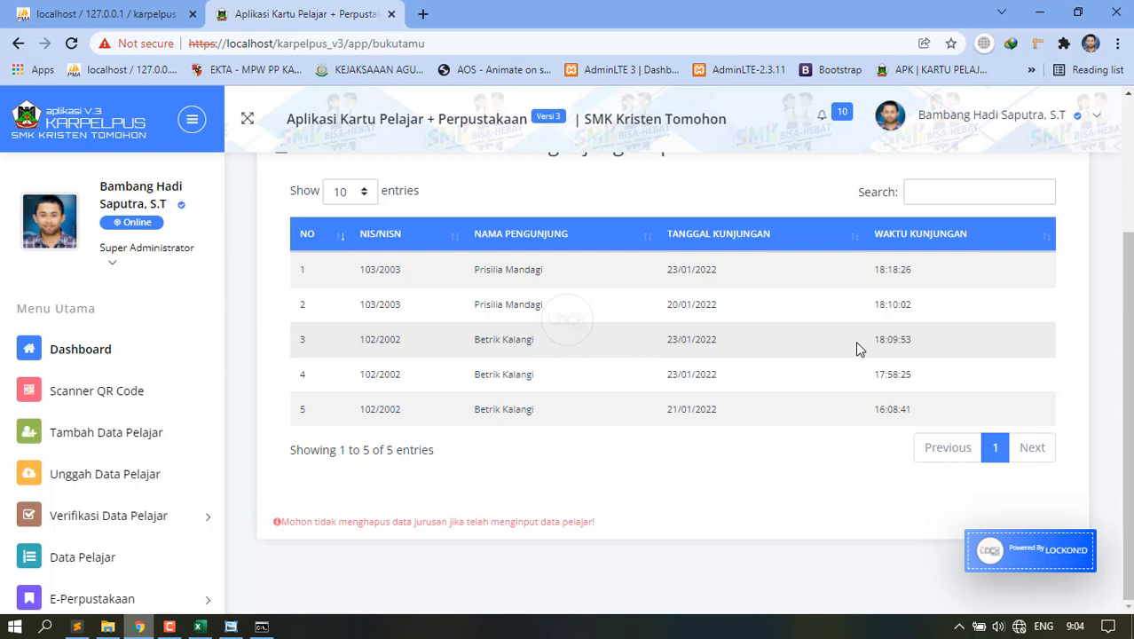
{"action": "scroll", "coordinate": [98, 533], "scroll_direction": "down", "scroll_amount": 3}
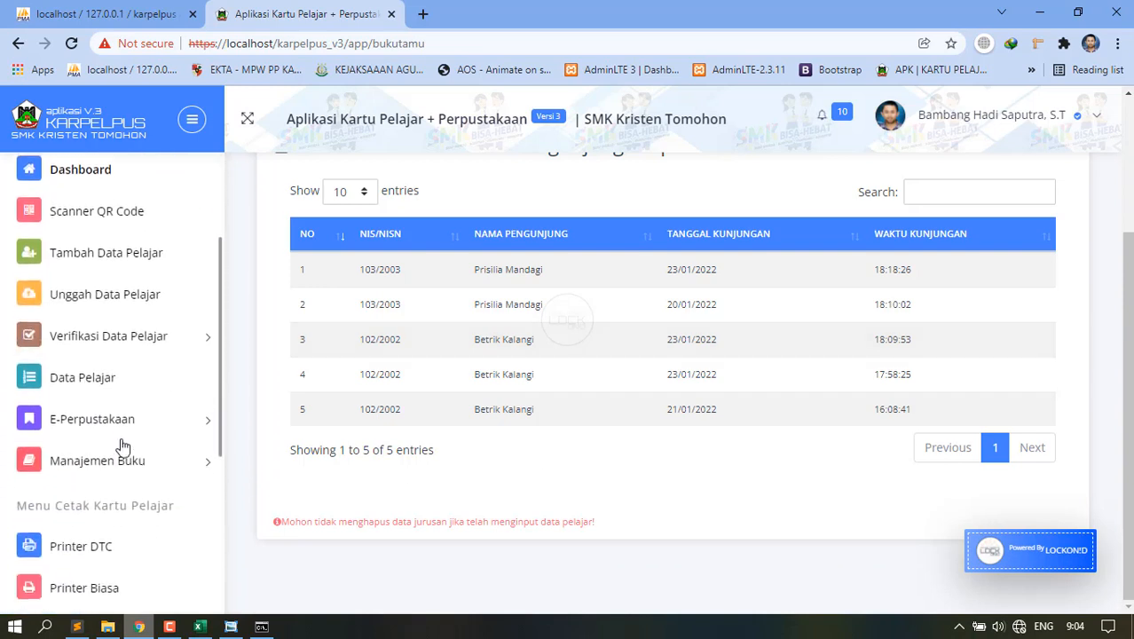
{"action": "left_click", "coordinate": [113, 404]}
{"action": "scroll", "coordinate": [97, 400], "scroll_direction": "down", "scroll_amount": 4}
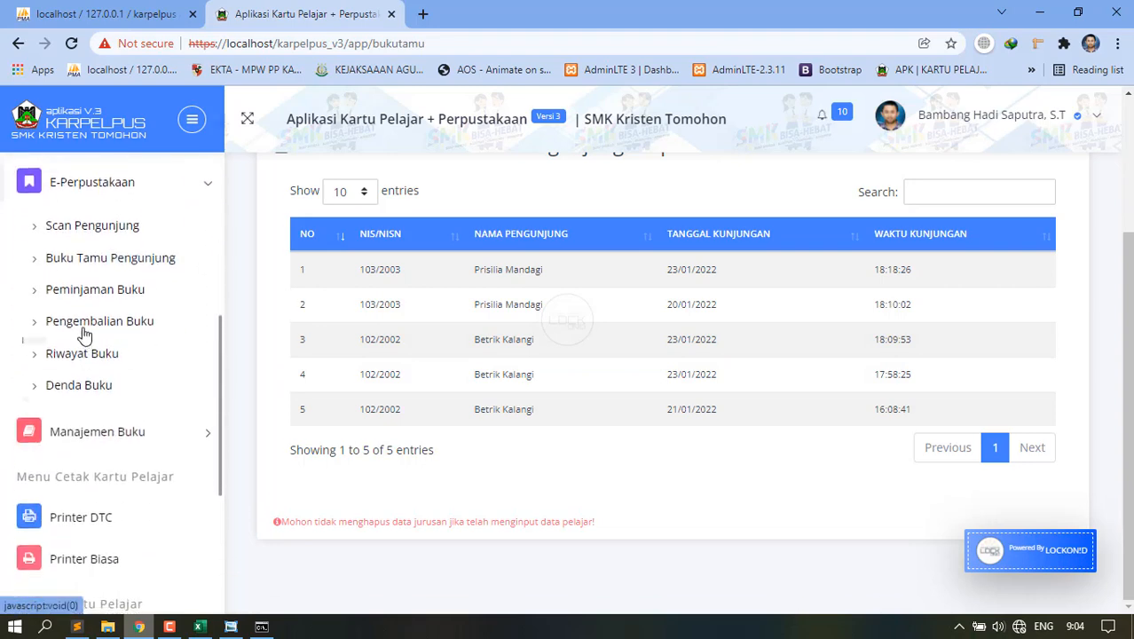
{"action": "left_click", "coordinate": [91, 280]}
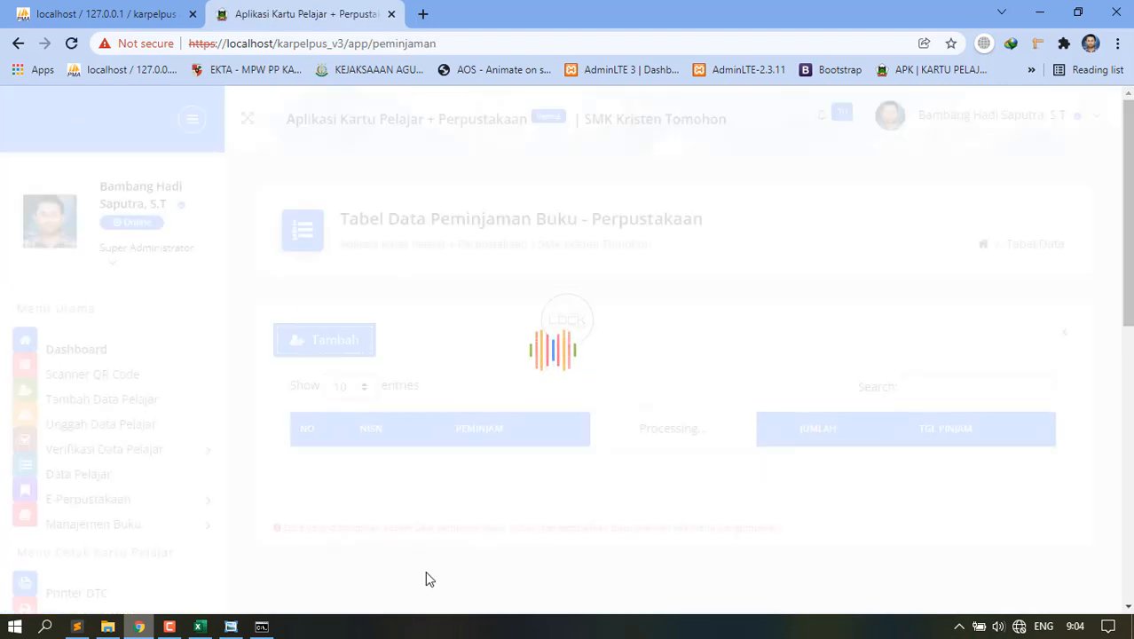
Check the empty loans table, then go to Pengembalian Buku under E-Perpustakaan.
{"action": "scroll", "coordinate": [120, 470], "scroll_direction": "down", "scroll_amount": 2}
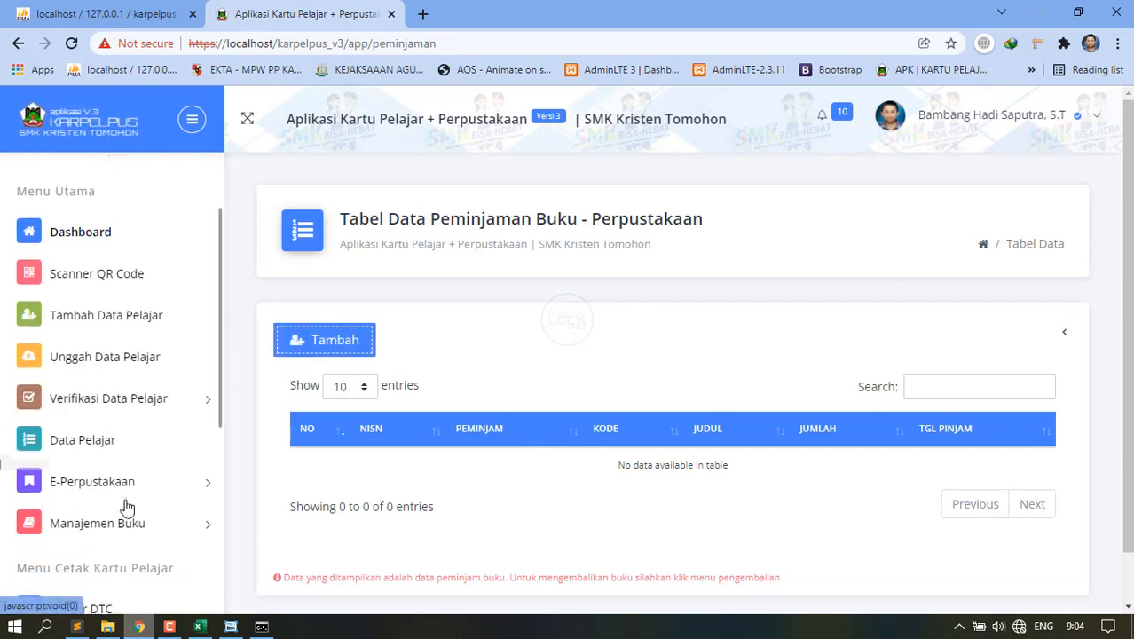
{"action": "left_click", "coordinate": [127, 424]}
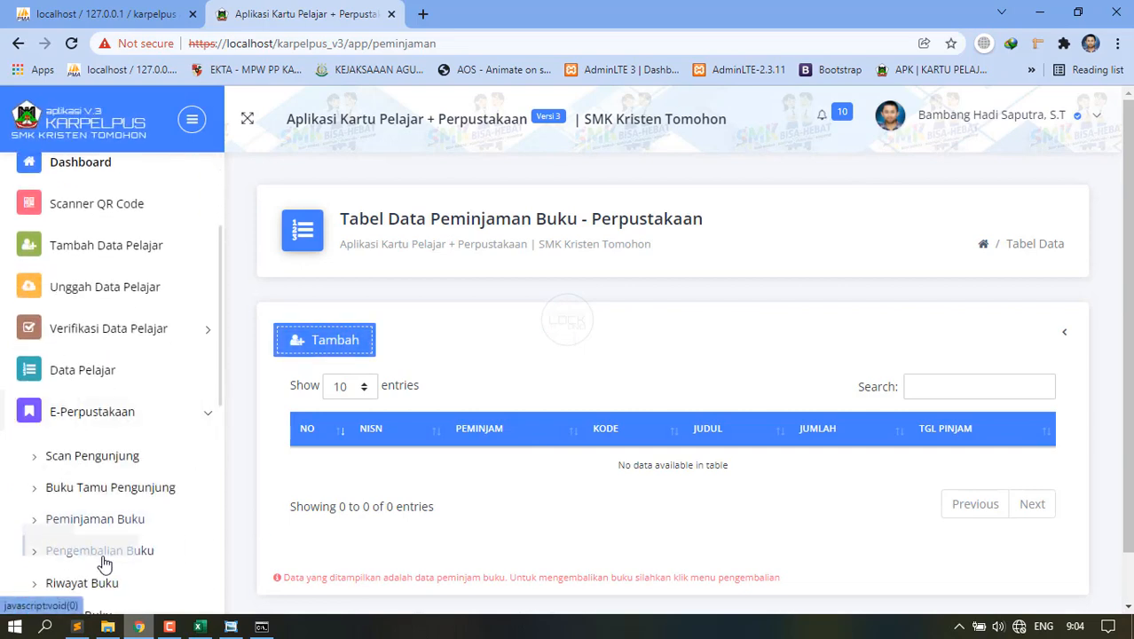
{"action": "left_click", "coordinate": [102, 556]}
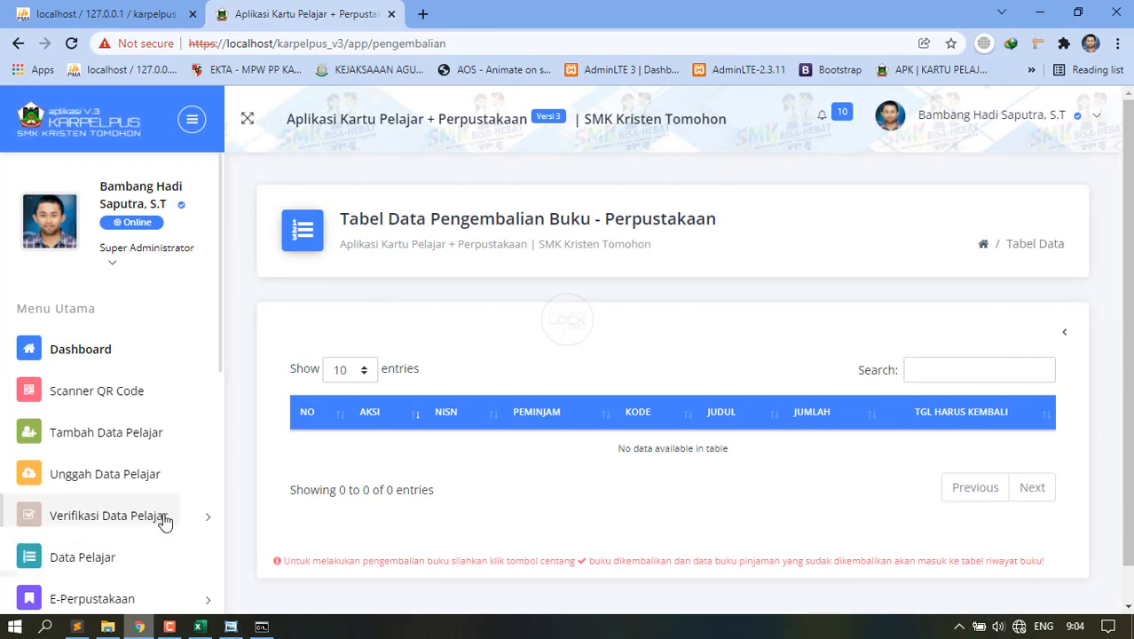
Scroll the empty book returns table and expand E-Perpustakaan again.
{"action": "scroll", "coordinate": [166, 519], "scroll_direction": "down", "scroll_amount": 2}
{"action": "scroll", "coordinate": [168, 512], "scroll_direction": "down", "scroll_amount": 1}
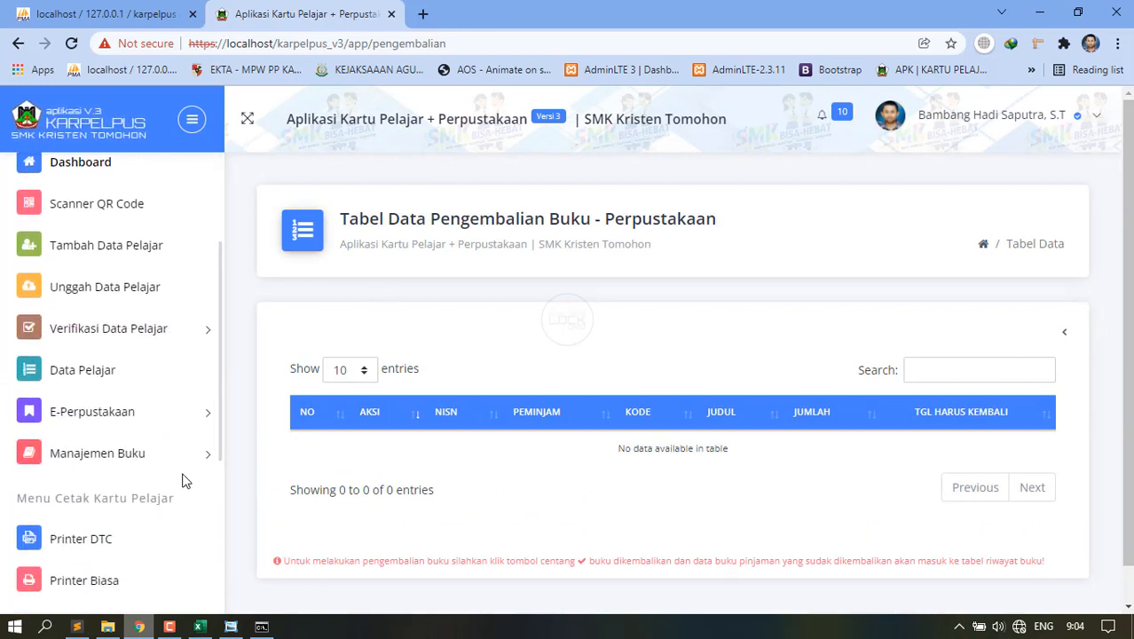
{"action": "left_click", "coordinate": [163, 429]}
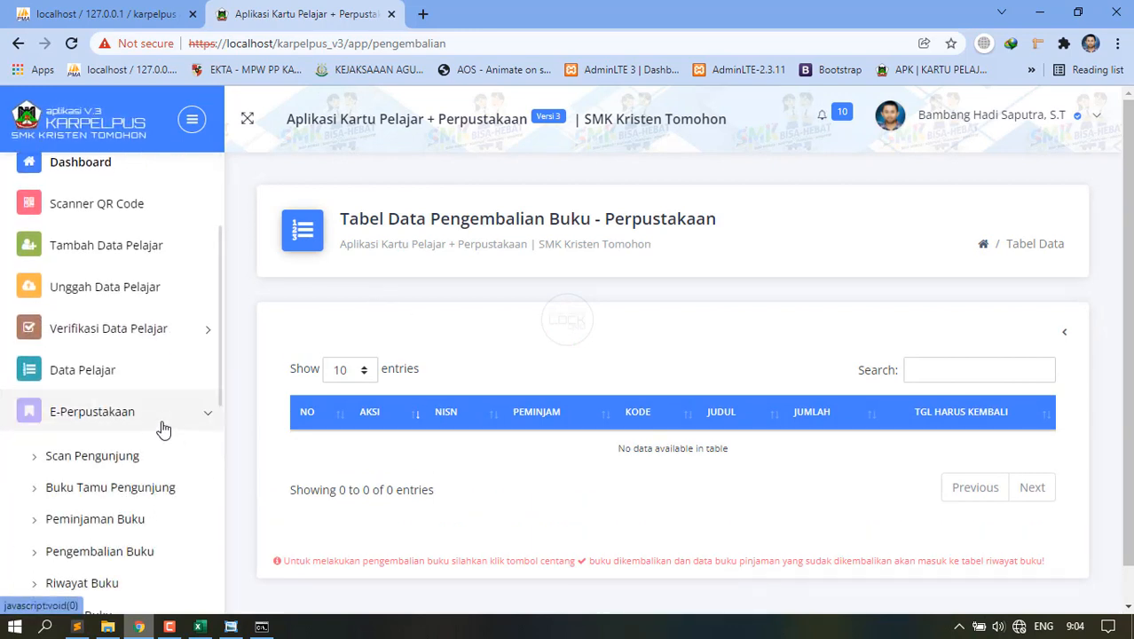
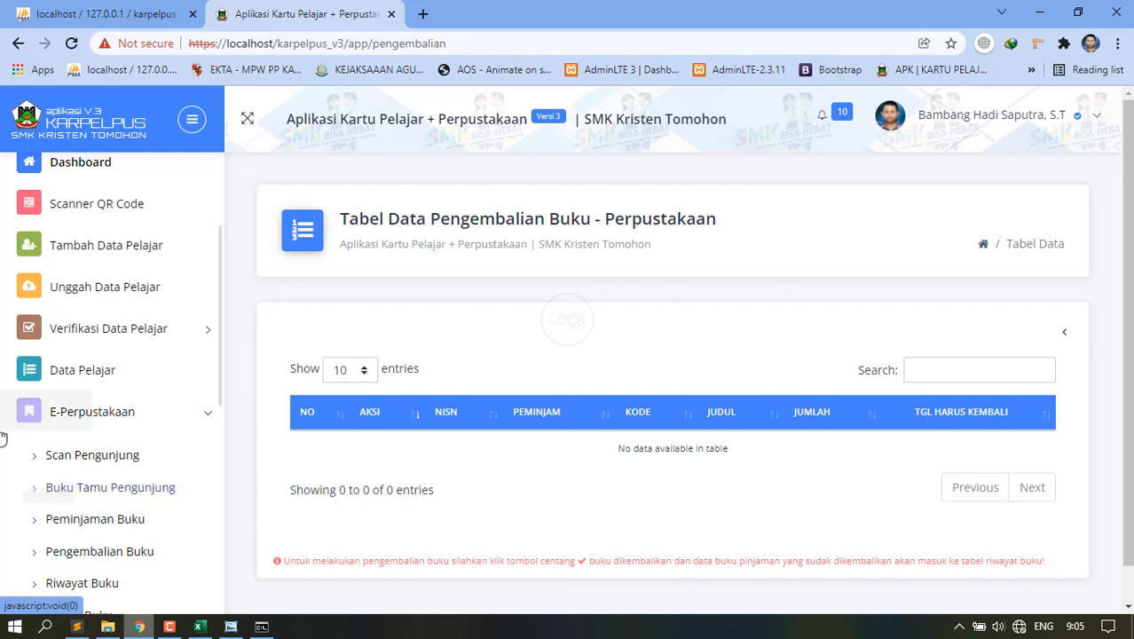
Open user_qrcode.php in Sublime Text, change the 350px QR image width on line 33, and save.
{"action": "left_click", "coordinate": [78, 626]}
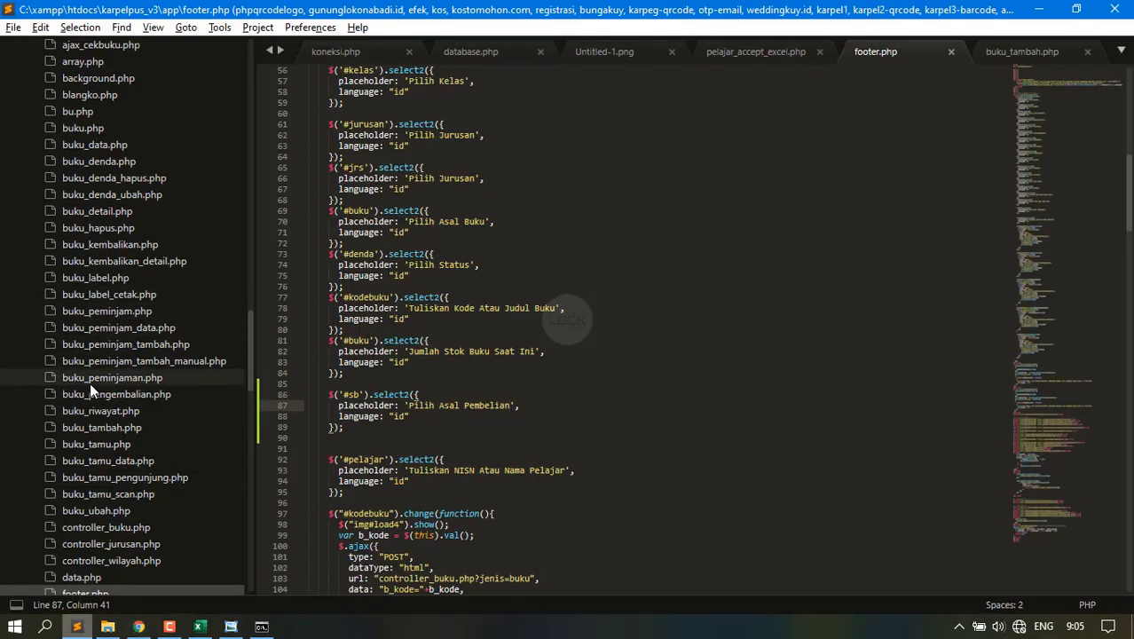
{"action": "scroll", "coordinate": [94, 399], "scroll_direction": "down", "scroll_amount": 15}
{"action": "scroll", "coordinate": [102, 434], "scroll_direction": "down", "scroll_amount": 2}
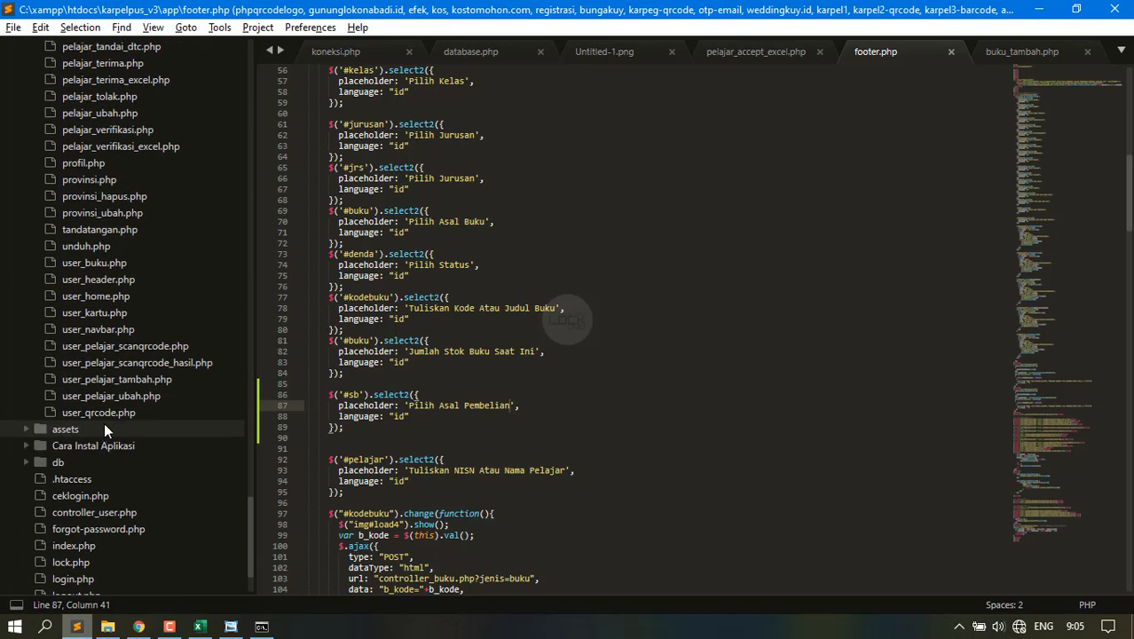
{"action": "left_click", "coordinate": [115, 412]}
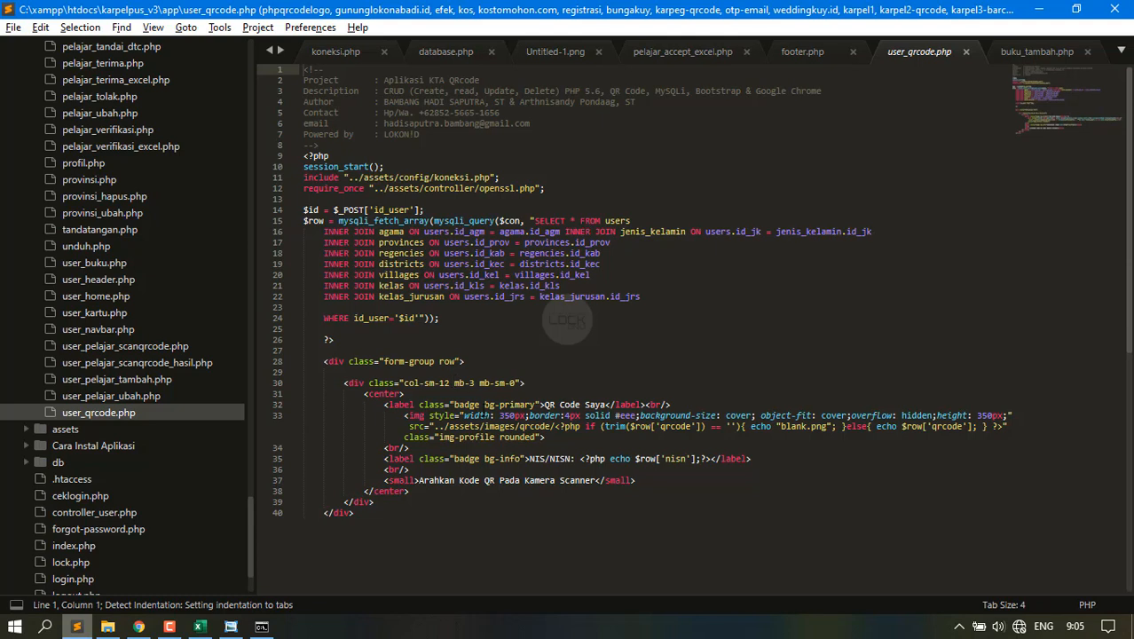
{"action": "left_click", "coordinate": [511, 416]}
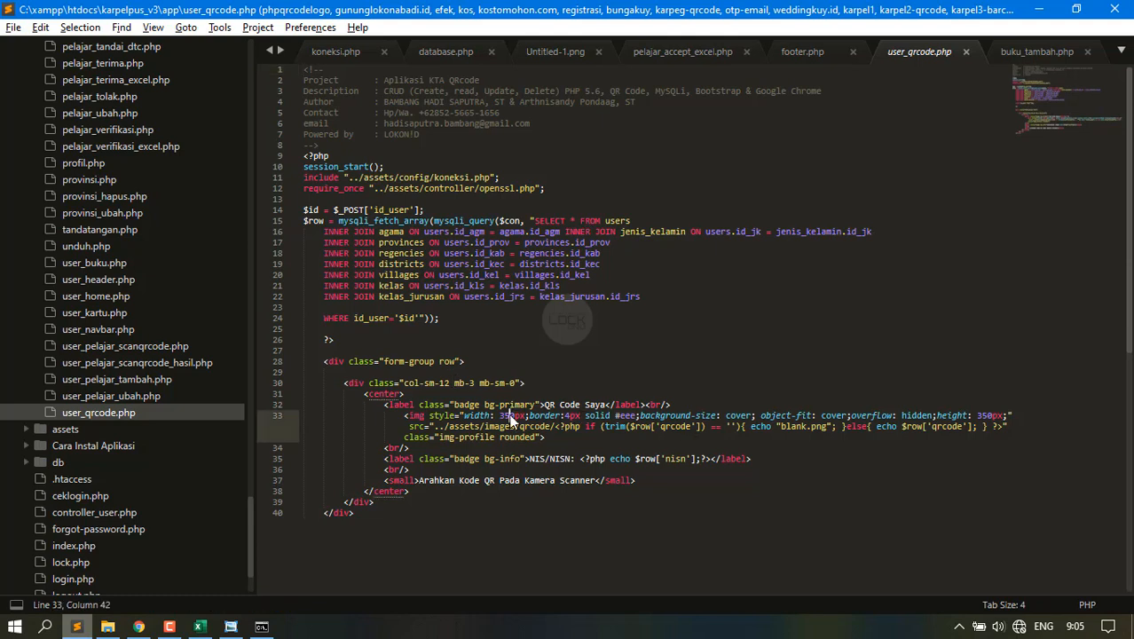
{"action": "key", "text": "BackSpace"}
{"action": "type", "text": "0"}
{"action": "key", "text": "ctrl+s"}
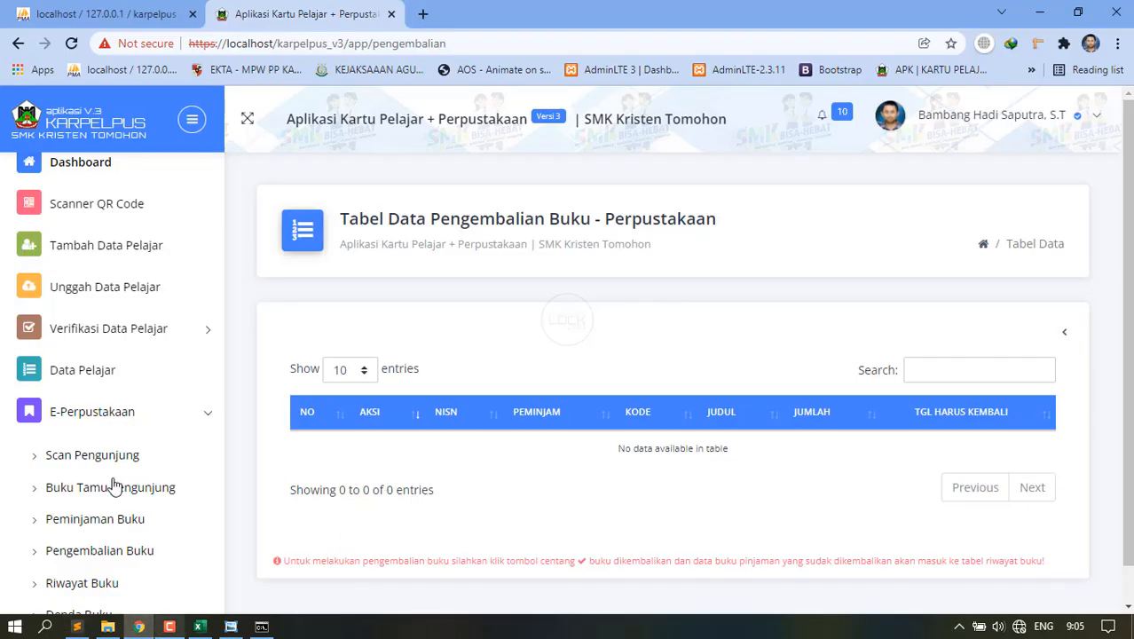
Collapse E-Perpustakaan and open the Blangko card template settings under Desain Kartu Pelajar.
{"action": "left_click", "coordinate": [85, 408]}
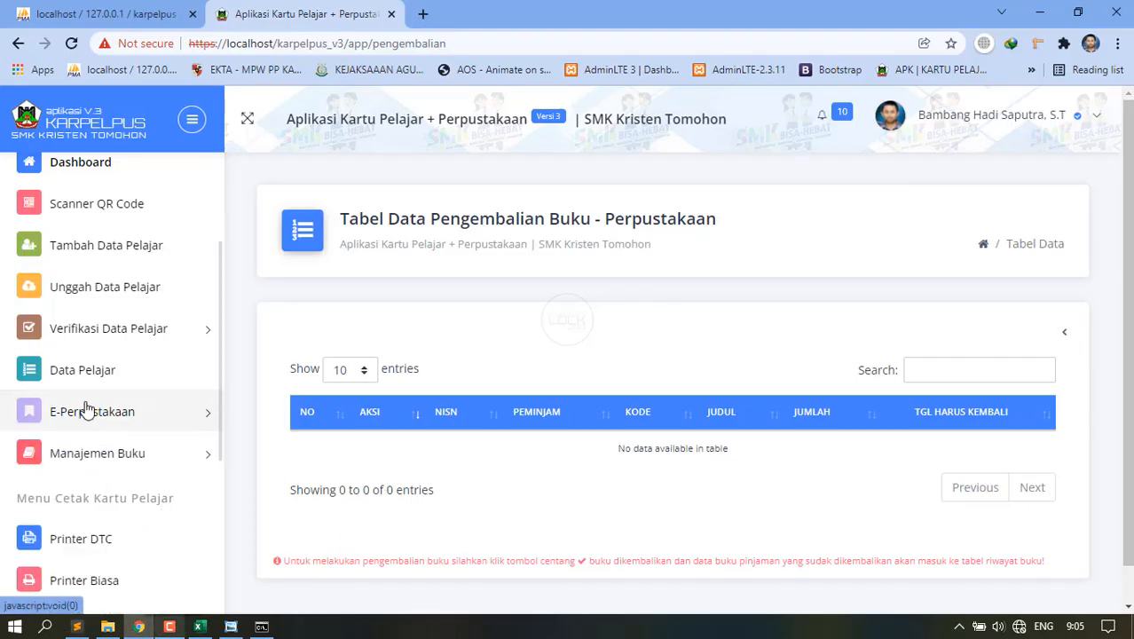
{"action": "scroll", "coordinate": [146, 448], "scroll_direction": "down", "scroll_amount": 3}
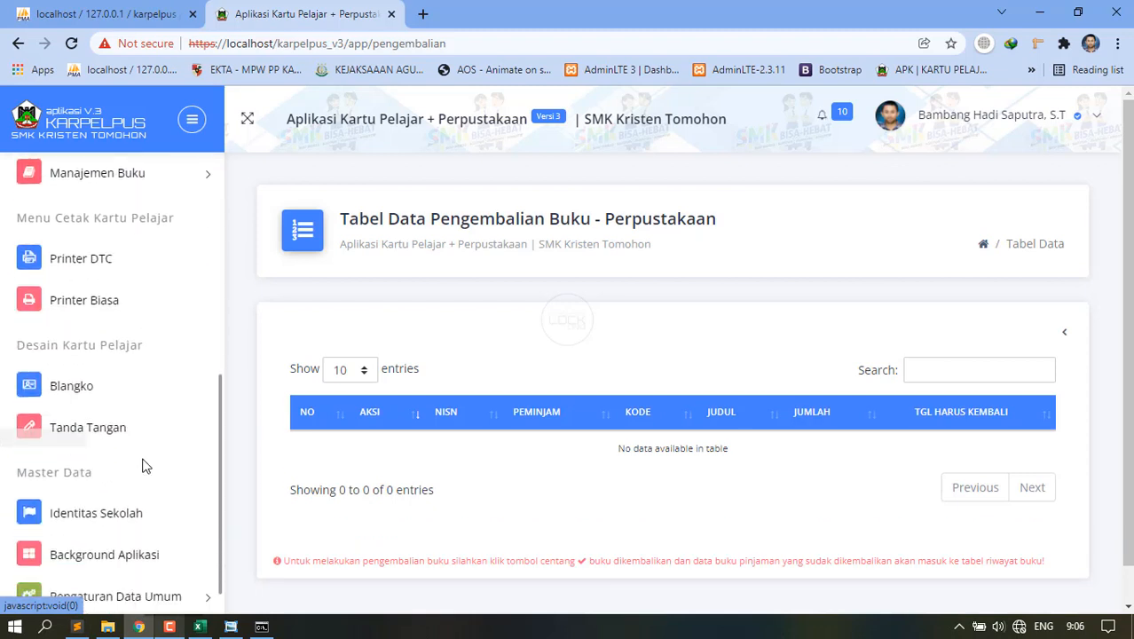
{"action": "scroll", "coordinate": [142, 452], "scroll_direction": "down", "scroll_amount": 1}
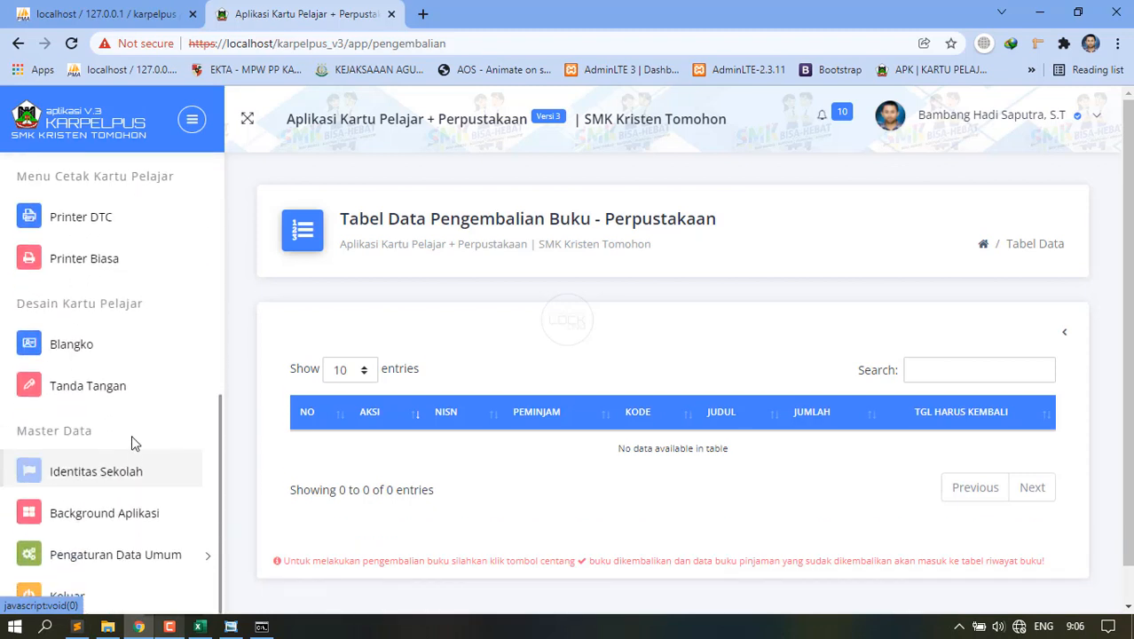
{"action": "left_click", "coordinate": [118, 355]}
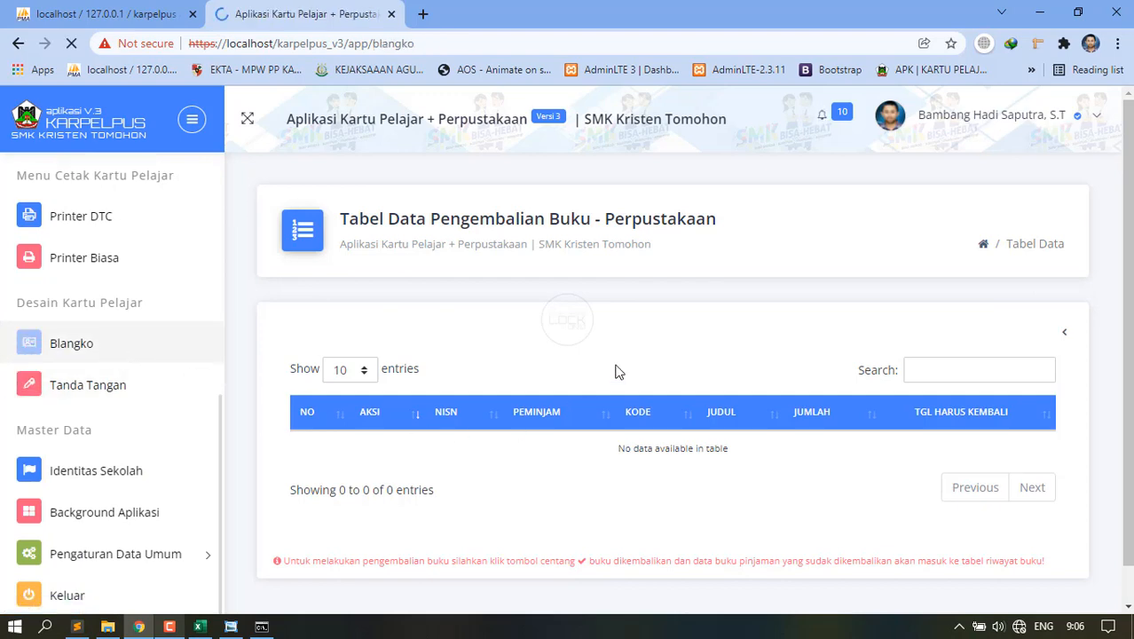
Scroll through the Blangko PVC, DTC CR80 and DTC CR79 templates, then open Tanda Tangan.
{"action": "scroll", "coordinate": [617, 369], "scroll_direction": "down", "scroll_amount": 5}
{"action": "scroll", "coordinate": [616, 368], "scroll_direction": "up", "scroll_amount": 3}
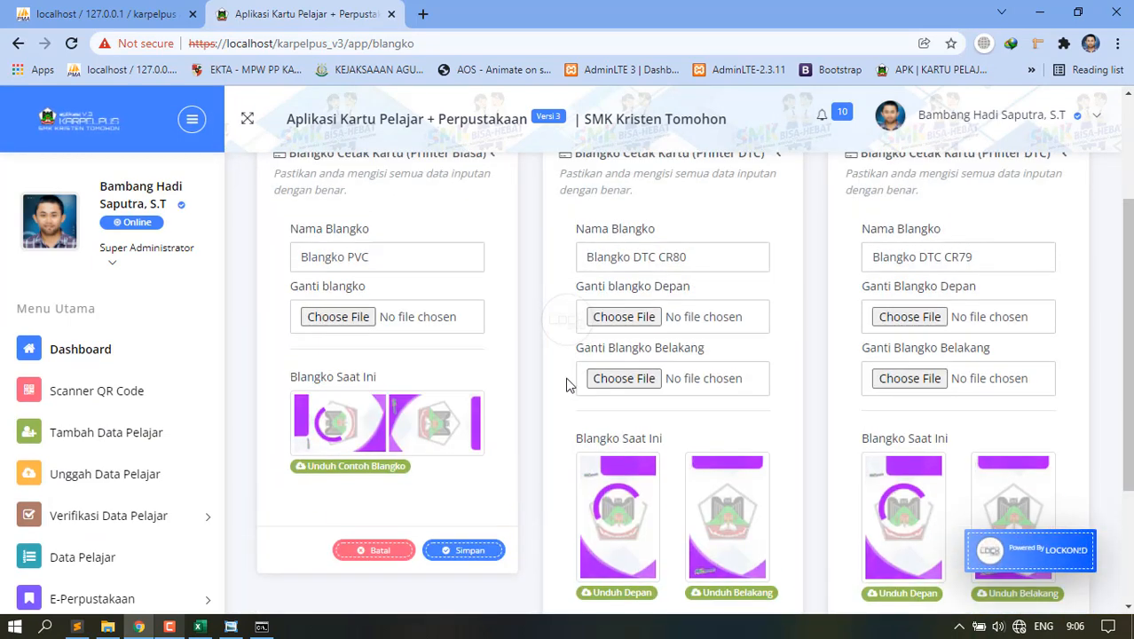
{"action": "scroll", "coordinate": [448, 398], "scroll_direction": "up", "scroll_amount": 2}
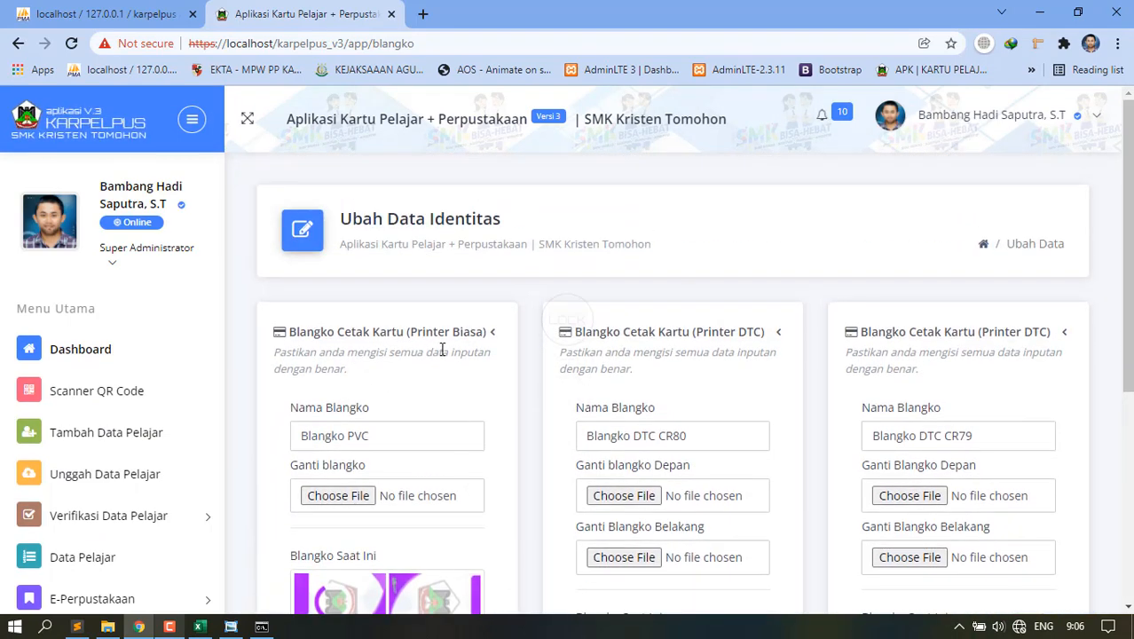
{"action": "scroll", "coordinate": [419, 470], "scroll_direction": "down", "scroll_amount": 4}
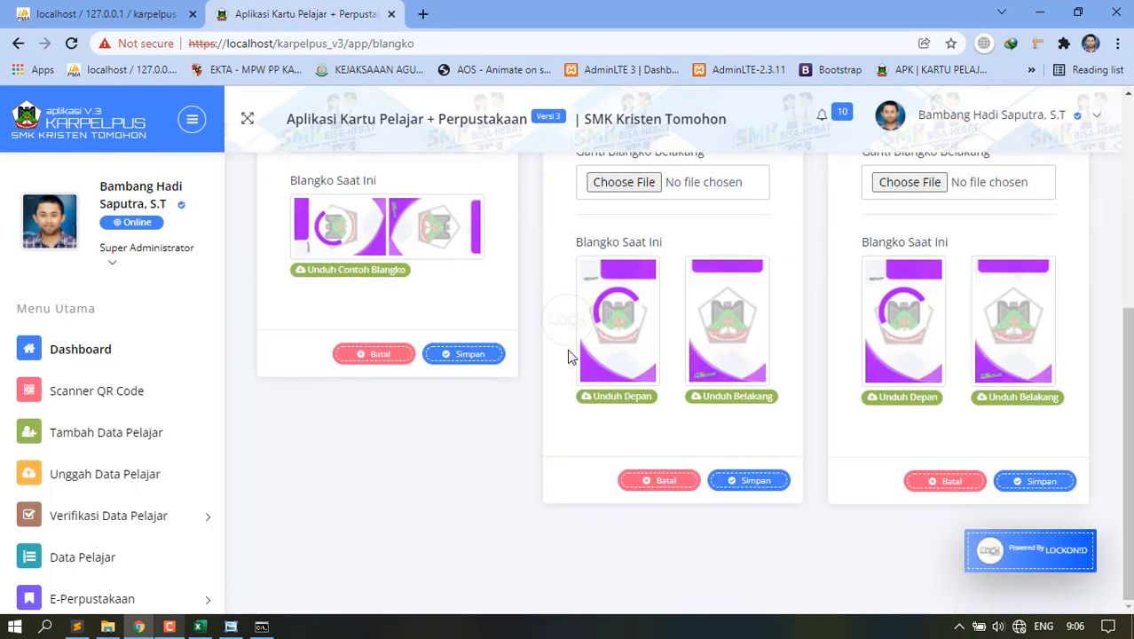
{"action": "scroll", "coordinate": [571, 356], "scroll_direction": "up", "scroll_amount": 4}
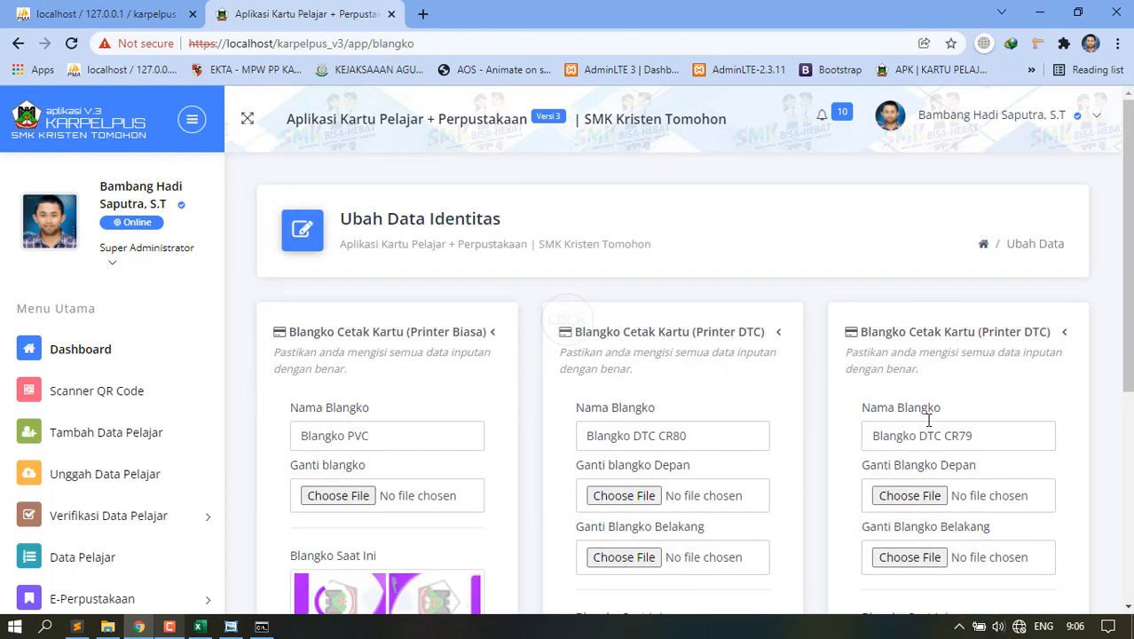
{"action": "scroll", "coordinate": [709, 420], "scroll_direction": "down", "scroll_amount": 4}
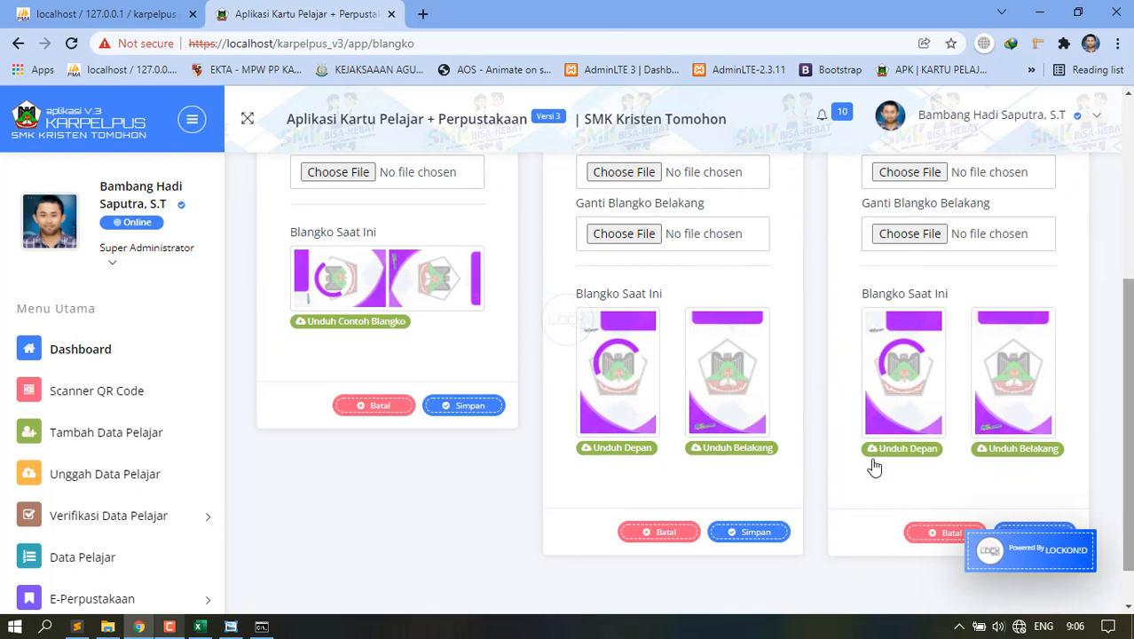
{"action": "scroll", "coordinate": [781, 518], "scroll_direction": "down", "scroll_amount": 1}
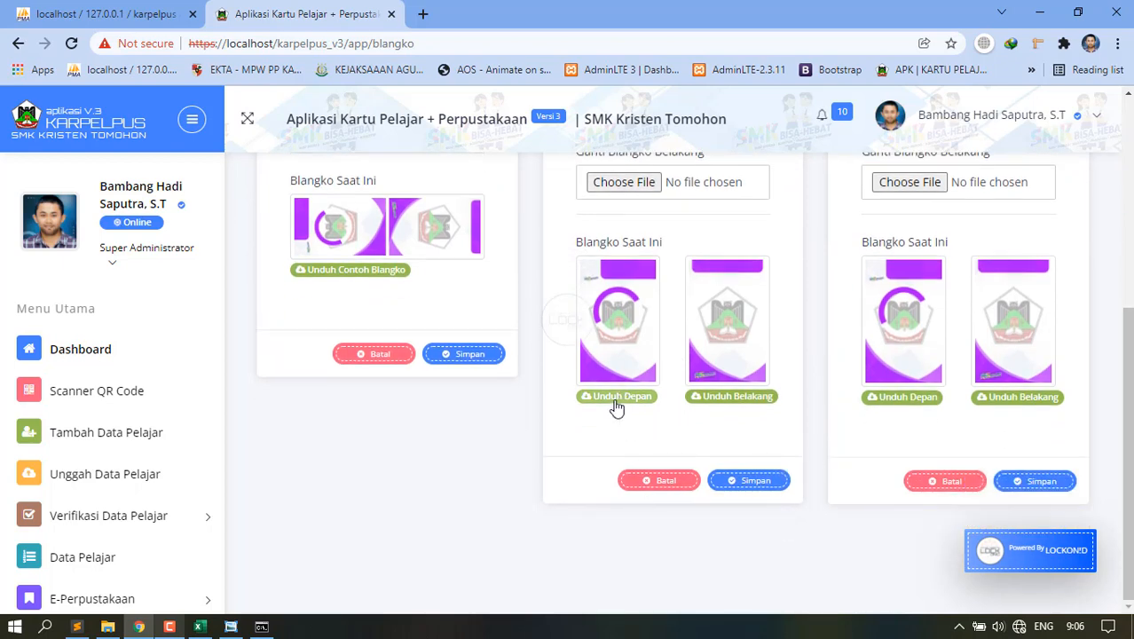
{"action": "scroll", "coordinate": [652, 310], "scroll_direction": "up", "scroll_amount": 2}
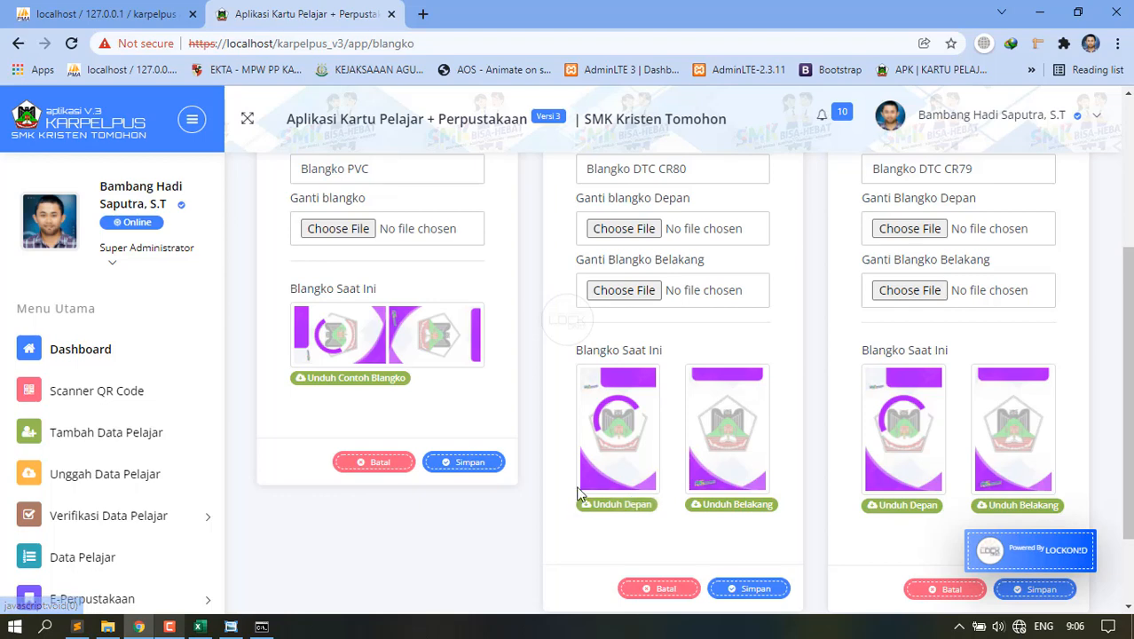
{"action": "scroll", "coordinate": [580, 506], "scroll_direction": "down", "scroll_amount": 2}
{"action": "scroll", "coordinate": [109, 538], "scroll_direction": "down", "scroll_amount": 4}
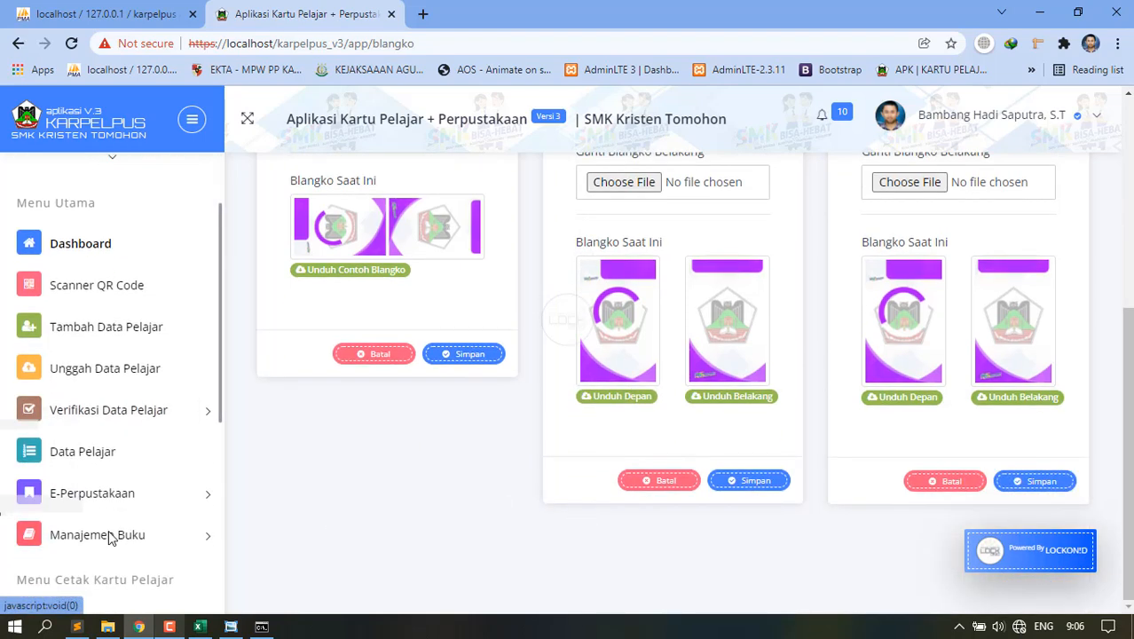
{"action": "scroll", "coordinate": [96, 419], "scroll_direction": "down", "scroll_amount": 4}
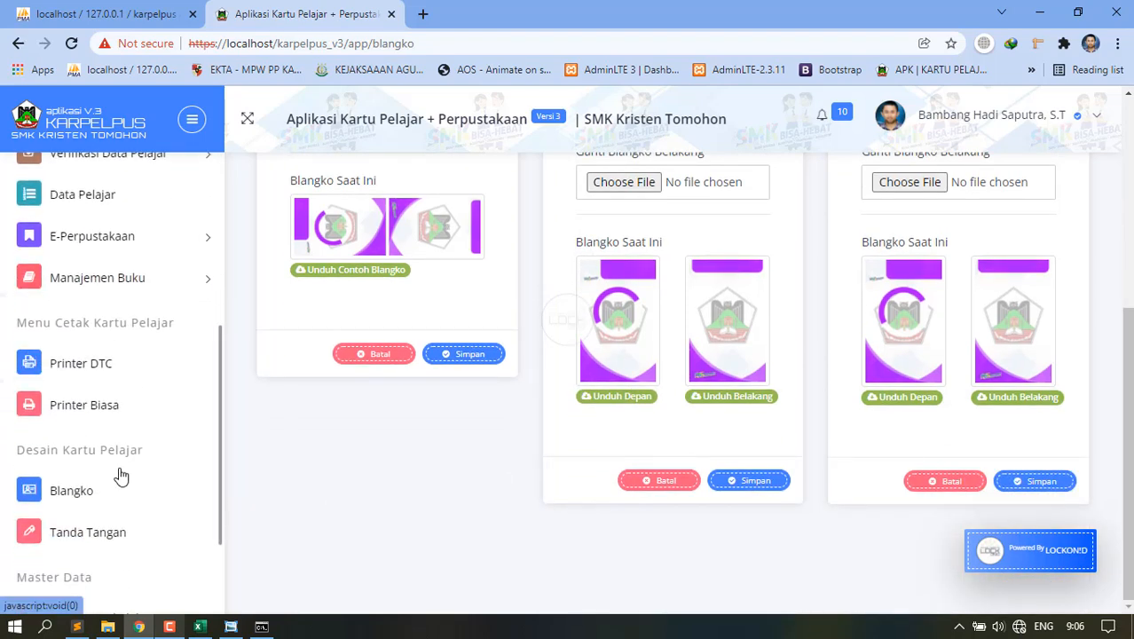
{"action": "left_click", "coordinate": [110, 476]}
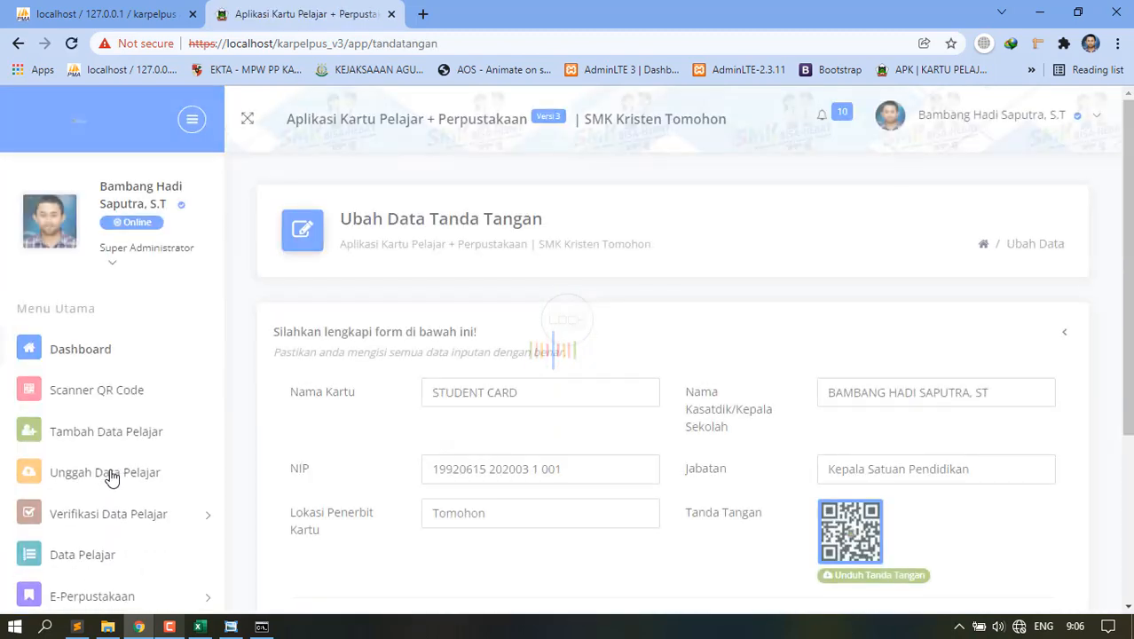
Scroll the signature form (STUDENT CARD, Tomohon, Kepala Satuan Pendidikan, QR signature) and expand E-Perpustakaan.
{"action": "scroll", "coordinate": [701, 484], "scroll_direction": "down", "scroll_amount": 3}
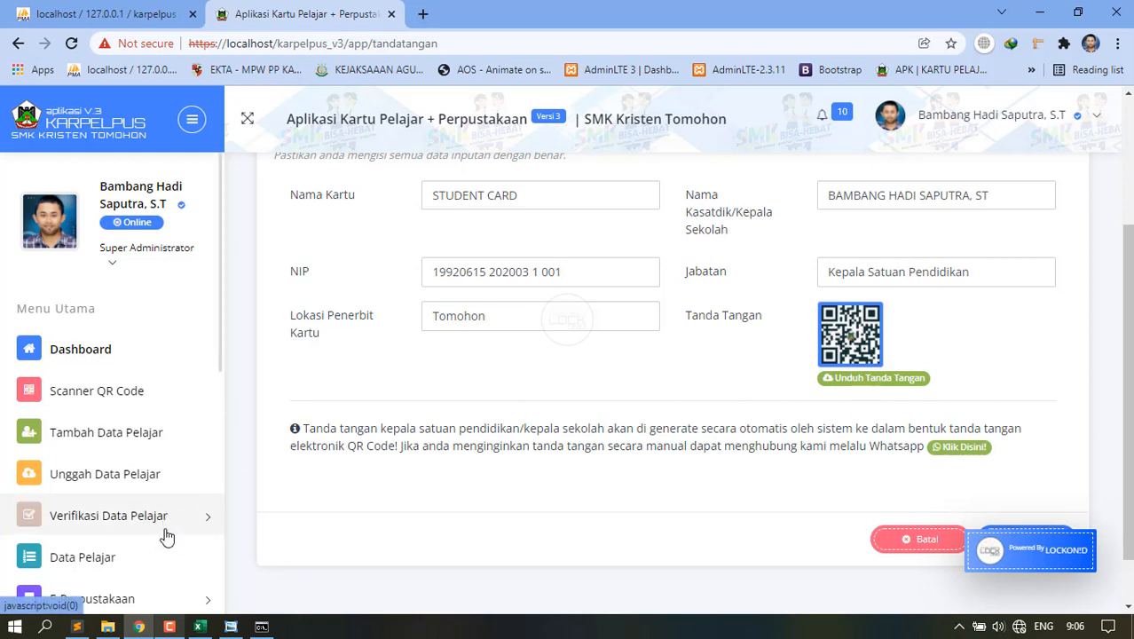
{"action": "scroll", "coordinate": [167, 534], "scroll_direction": "down", "scroll_amount": 4}
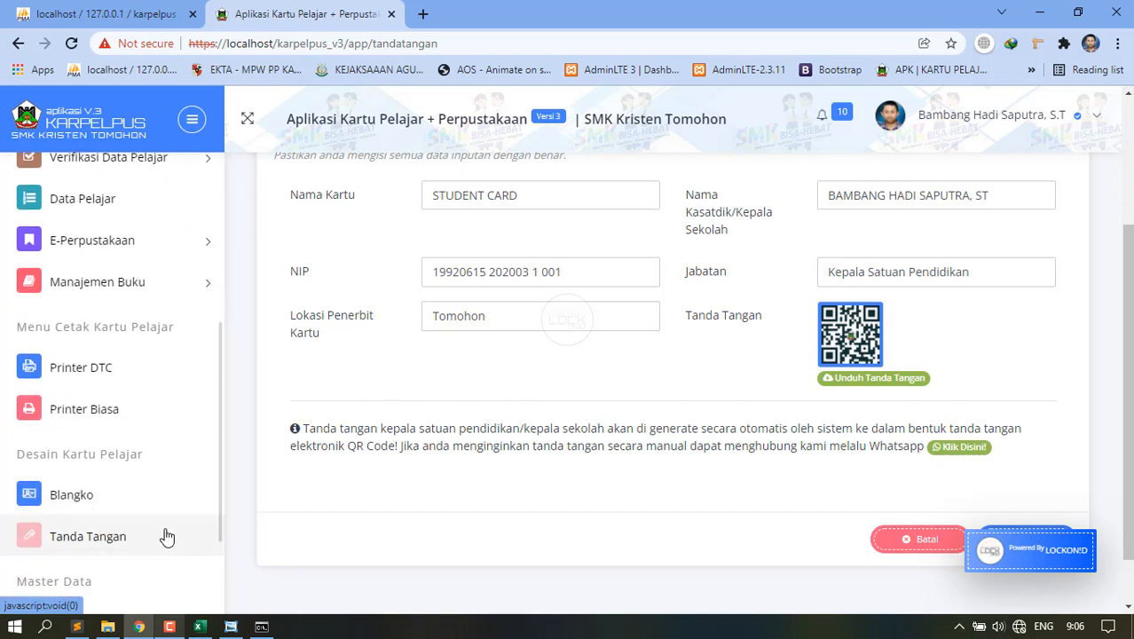
{"action": "scroll", "coordinate": [80, 355], "scroll_direction": "up", "scroll_amount": 2}
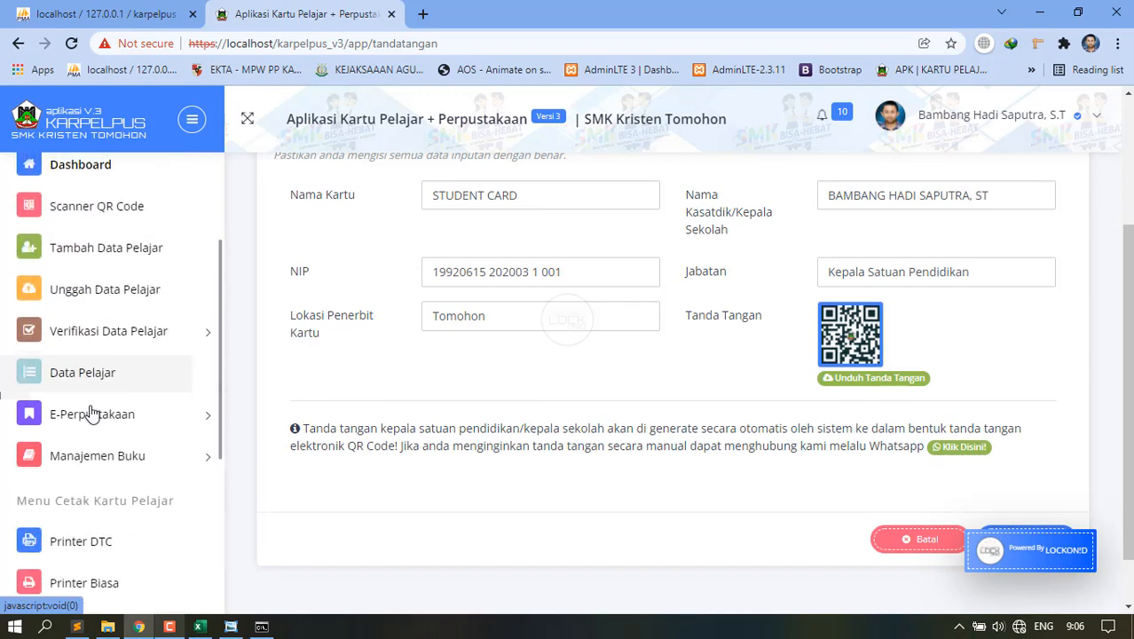
{"action": "left_click", "coordinate": [92, 414]}
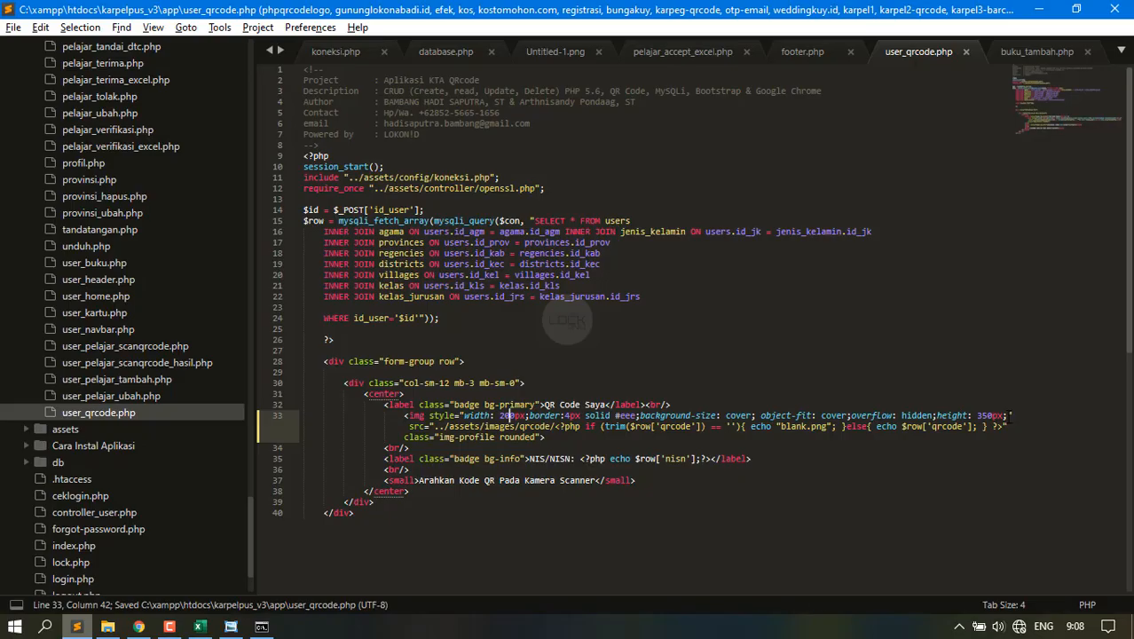
Cut 'height: 350px;' from line 33 of user_qrcode.php and save the file.
{"action": "left_click_drag", "start_coordinate": [1008, 415], "coordinate": [950, 416]}
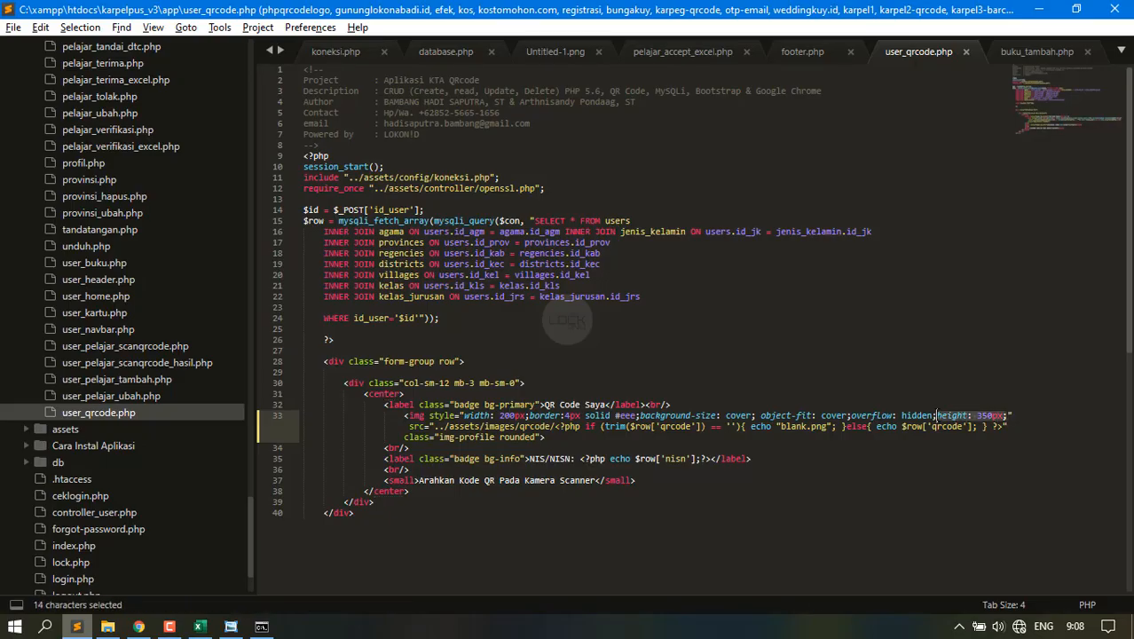
{"action": "key", "text": "ctrl+x"}
{"action": "key", "text": "ctrl+s"}
{"action": "key", "text": "alt+Tab"}
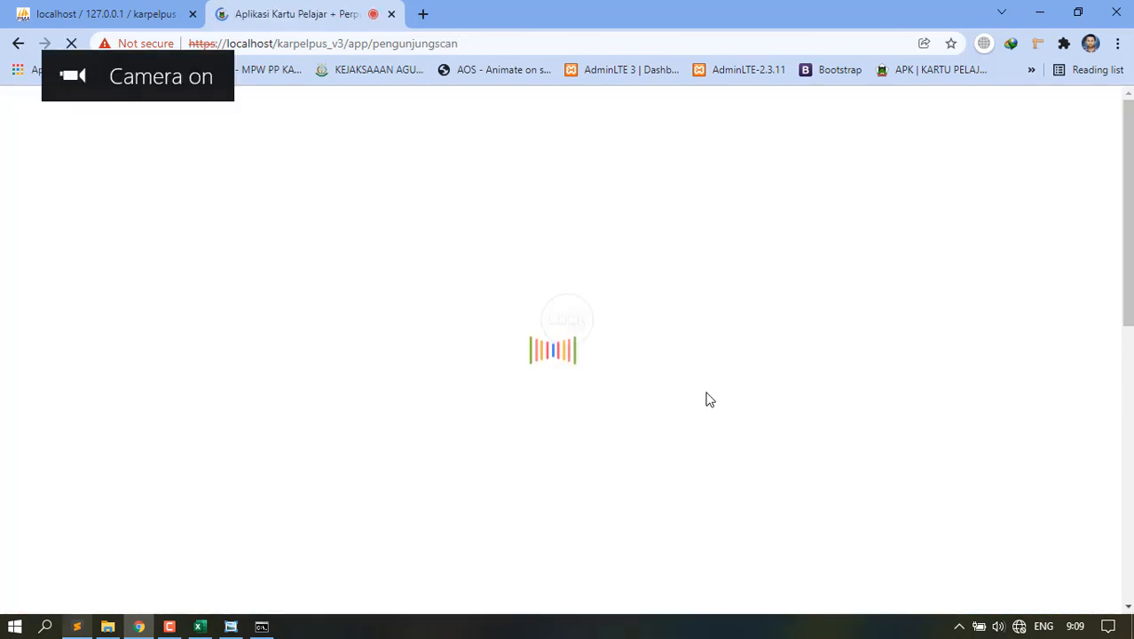
Open the Buku Tamu Pengunjung table showing the new 28/01/2022 08:09:31 visit first.
{"action": "scroll", "coordinate": [159, 522], "scroll_direction": "down", "scroll_amount": 3}
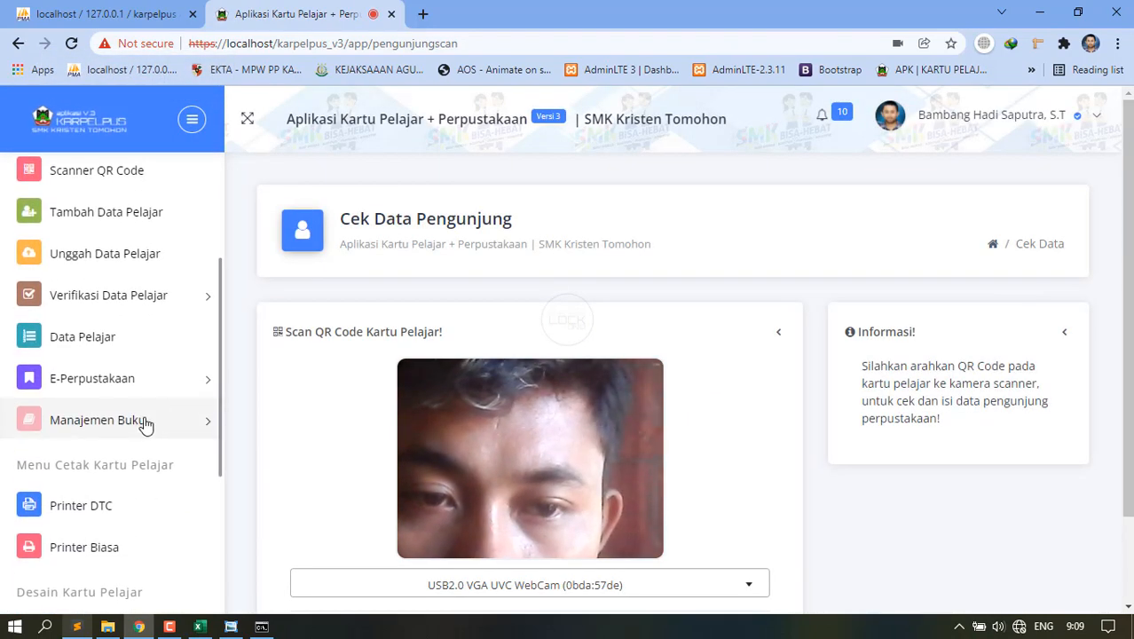
{"action": "left_click", "coordinate": [142, 381]}
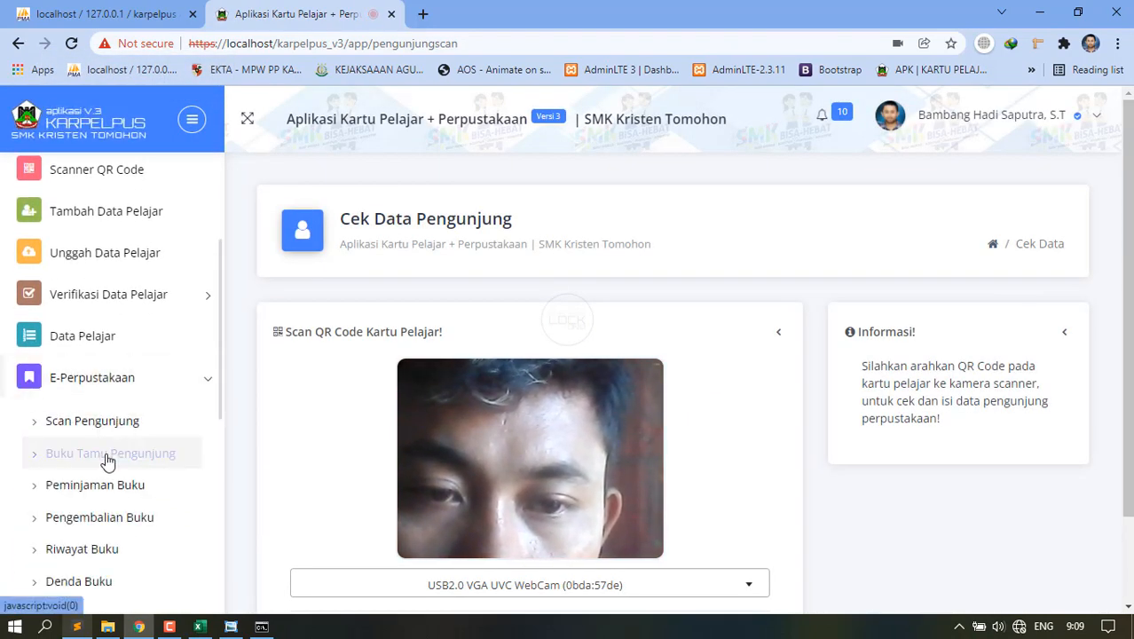
{"action": "left_click", "coordinate": [106, 455]}
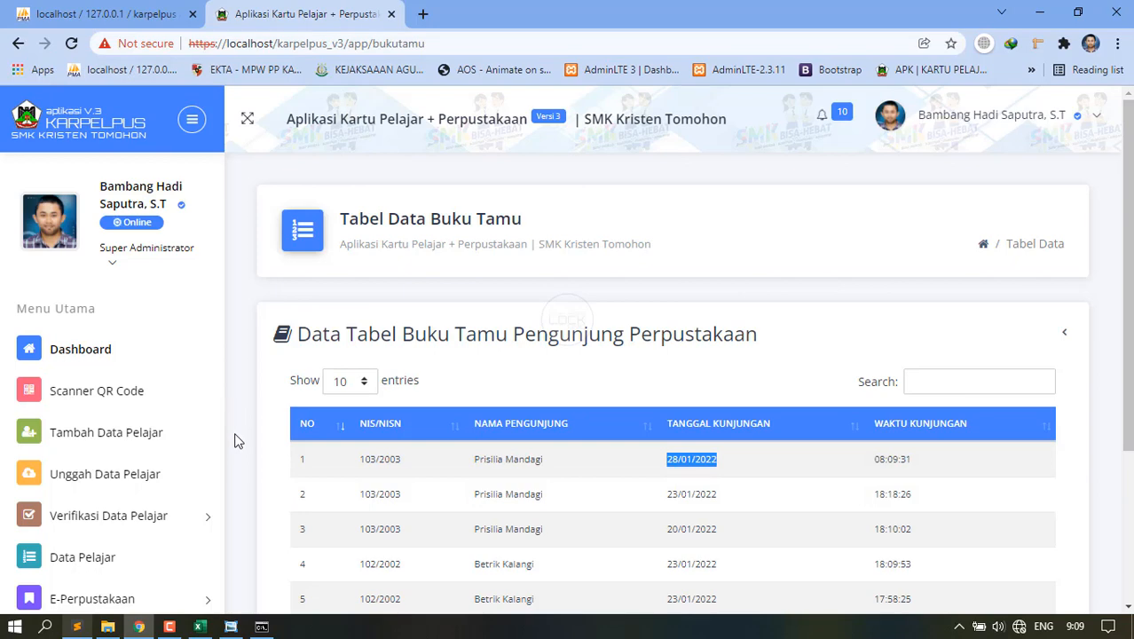
{"action": "left_click", "coordinate": [76, 626]}
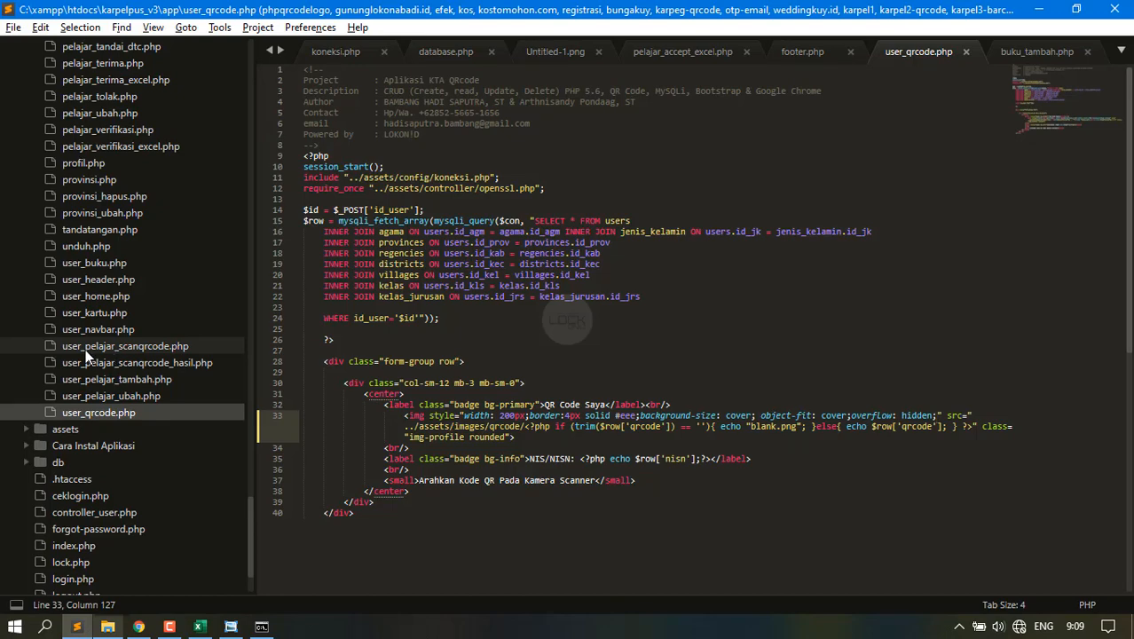
Open buku_tamu_data.php in Sublime Text and scroll through it via the minimap.
{"action": "scroll", "coordinate": [89, 355], "scroll_direction": "up", "scroll_amount": 20}
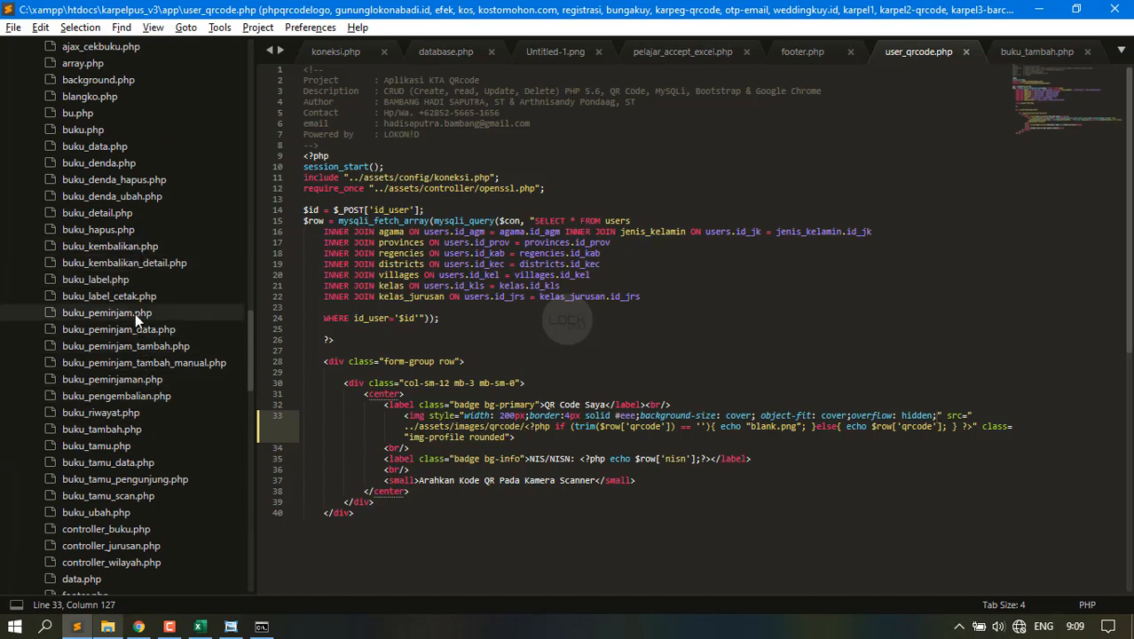
{"action": "double_click", "coordinate": [133, 462]}
{"action": "left_click", "coordinate": [1065, 329]}
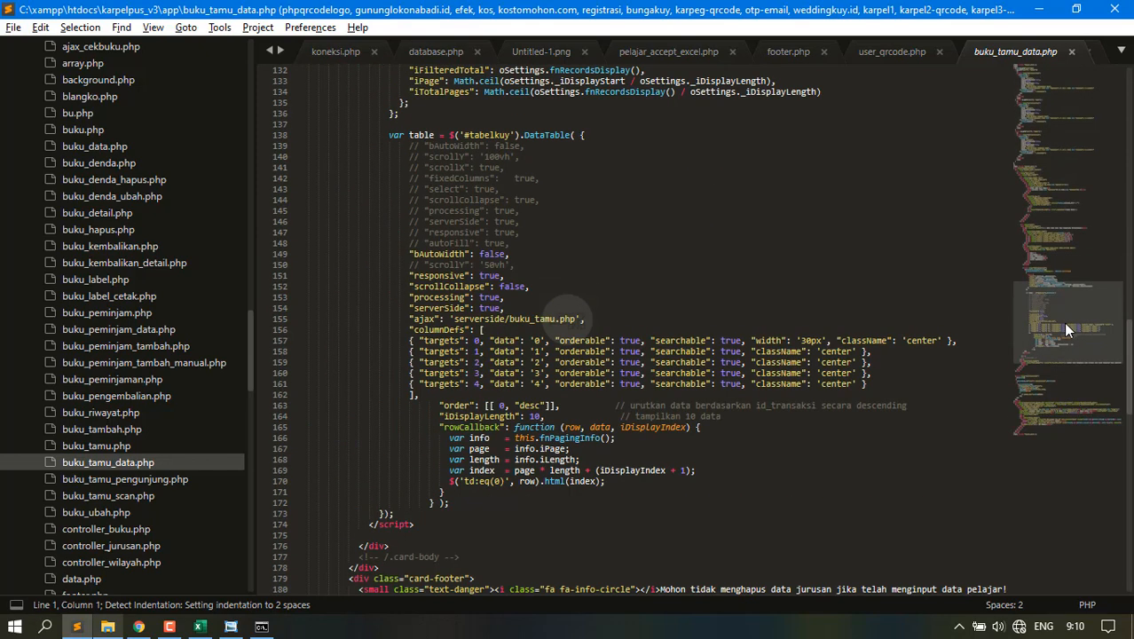
{"action": "left_click_drag", "start_coordinate": [1065, 330], "coordinate": [1079, 384]}
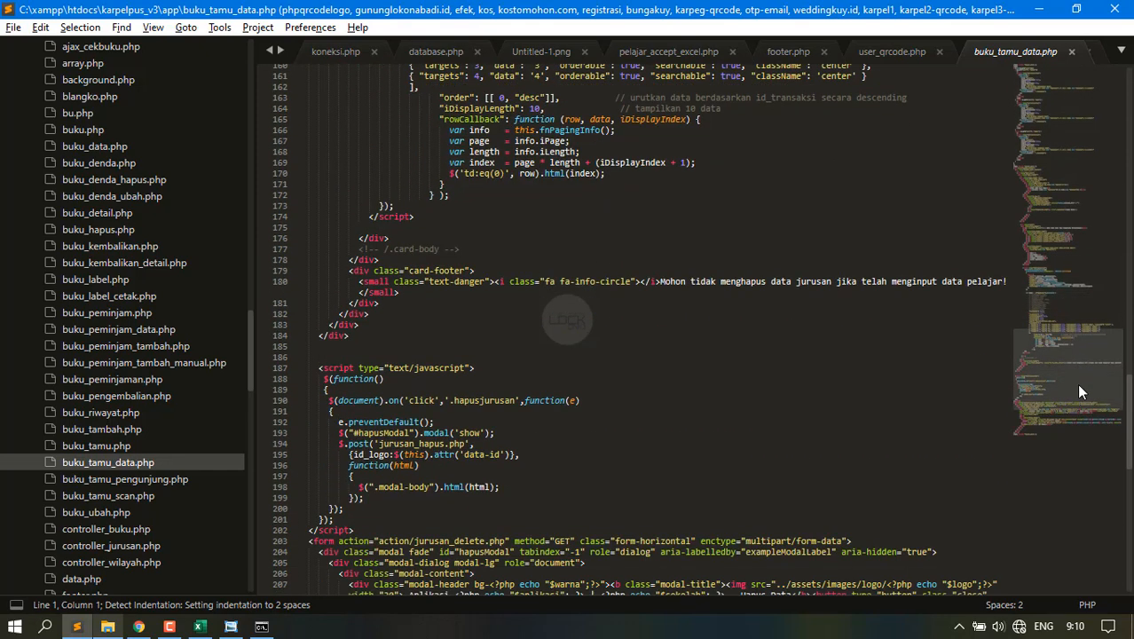
Open buku_tamu_pengunjung.php, scroll further down it, and return to Chrome.
{"action": "left_click", "coordinate": [182, 479]}
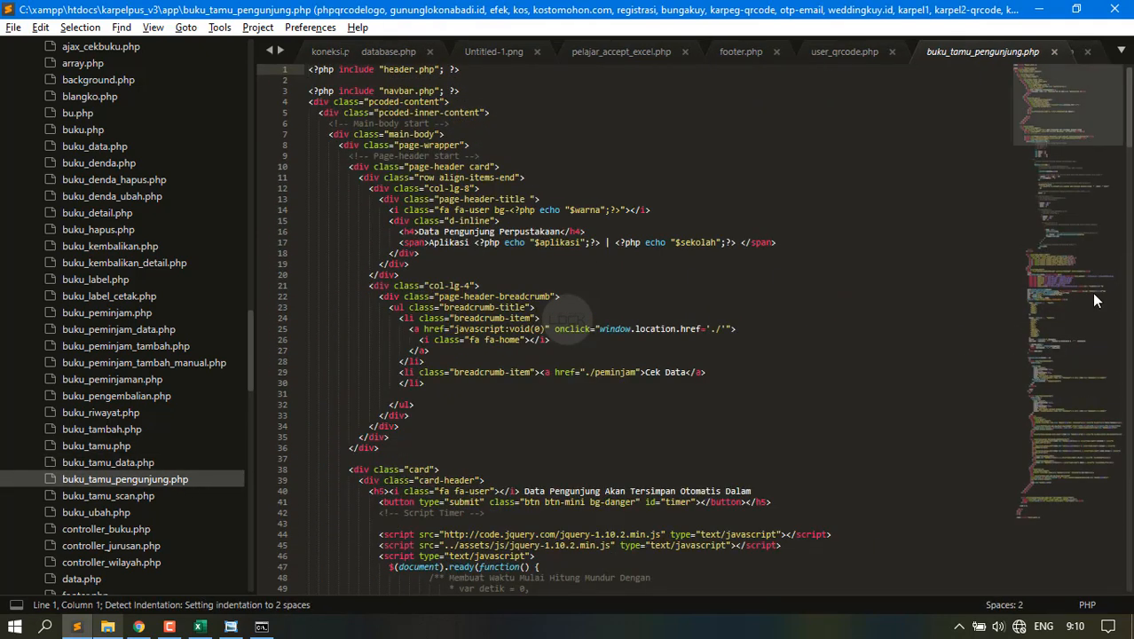
{"action": "left_click", "coordinate": [1061, 302]}
{"action": "left_click_drag", "start_coordinate": [1061, 304], "coordinate": [1126, 525]}
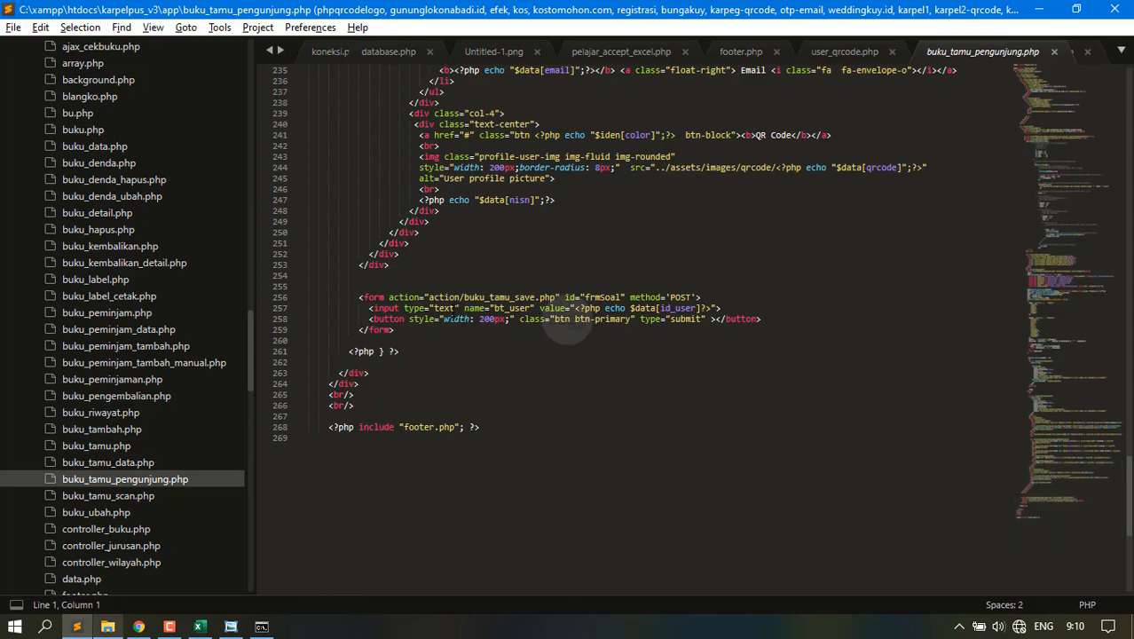
{"action": "key", "text": "alt+Tab"}
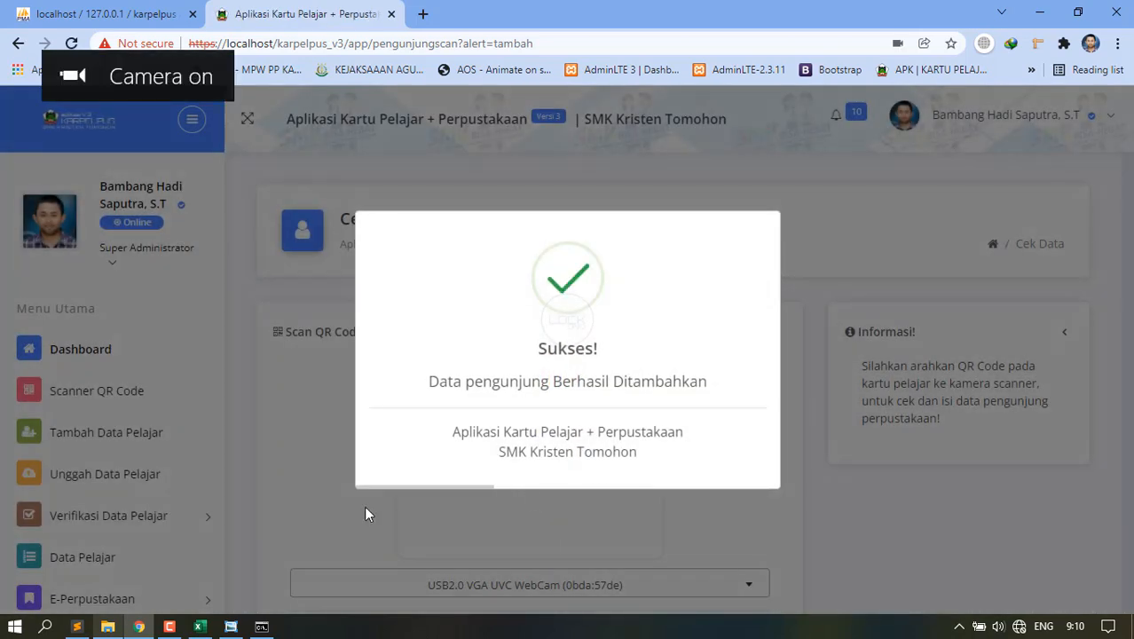
Open the Buku Tamu Pengunjung guest-book table under E-Perpustakaan.
{"action": "scroll", "coordinate": [126, 559], "scroll_direction": "down", "scroll_amount": 2}
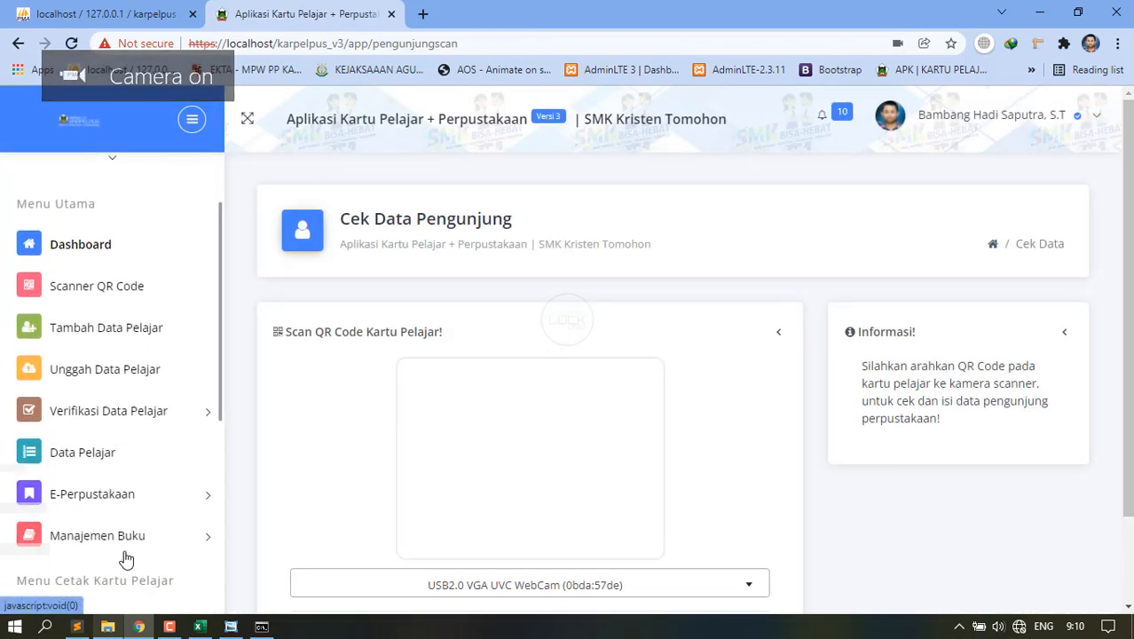
{"action": "scroll", "coordinate": [126, 559], "scroll_direction": "down", "scroll_amount": 2}
{"action": "left_click", "coordinate": [31, 403]}
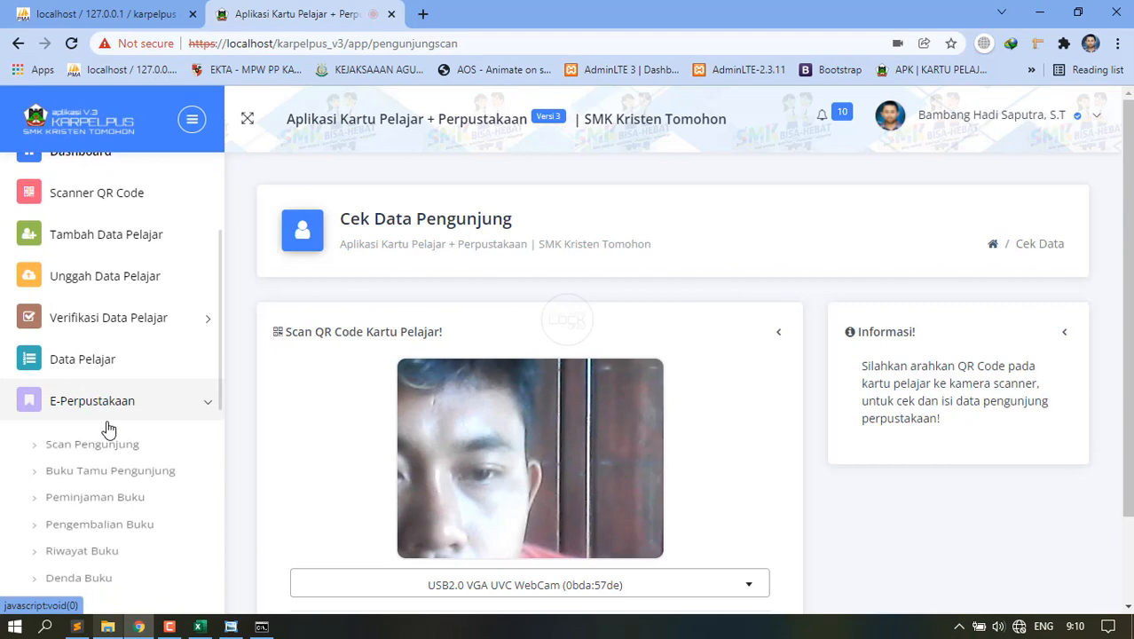
{"action": "left_click", "coordinate": [113, 477]}
Scroll the guest book listing the new 28/01/2022 08:10:42 visit, then head to Peminjaman Buku.
{"action": "scroll", "coordinate": [596, 492], "scroll_direction": "down", "scroll_amount": 2}
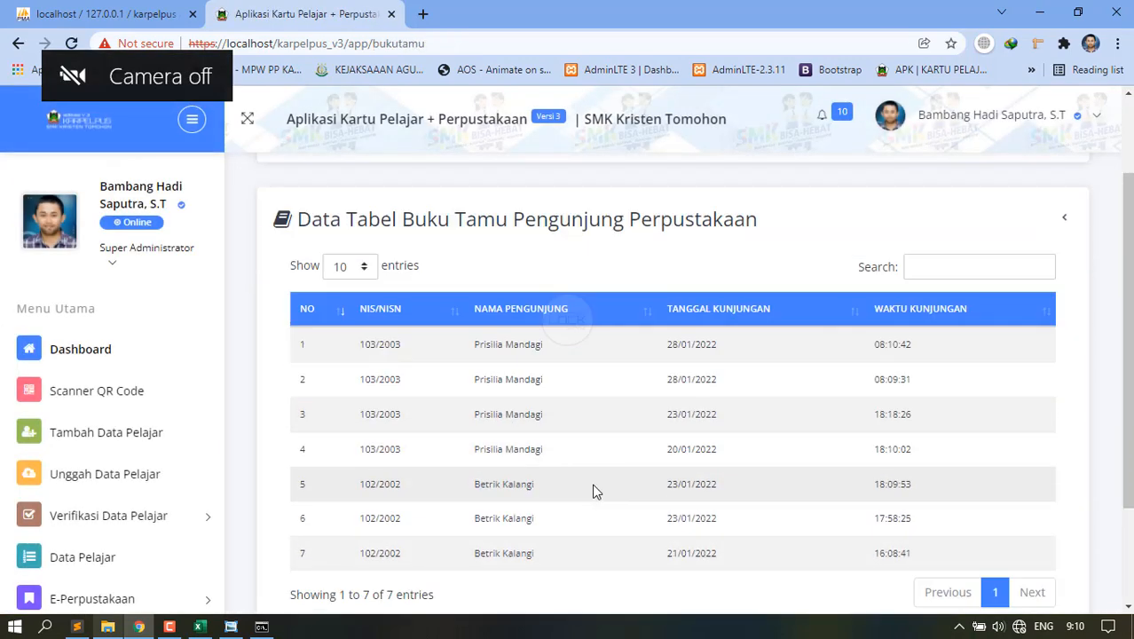
{"action": "scroll", "coordinate": [595, 492], "scroll_direction": "down", "scroll_amount": 2}
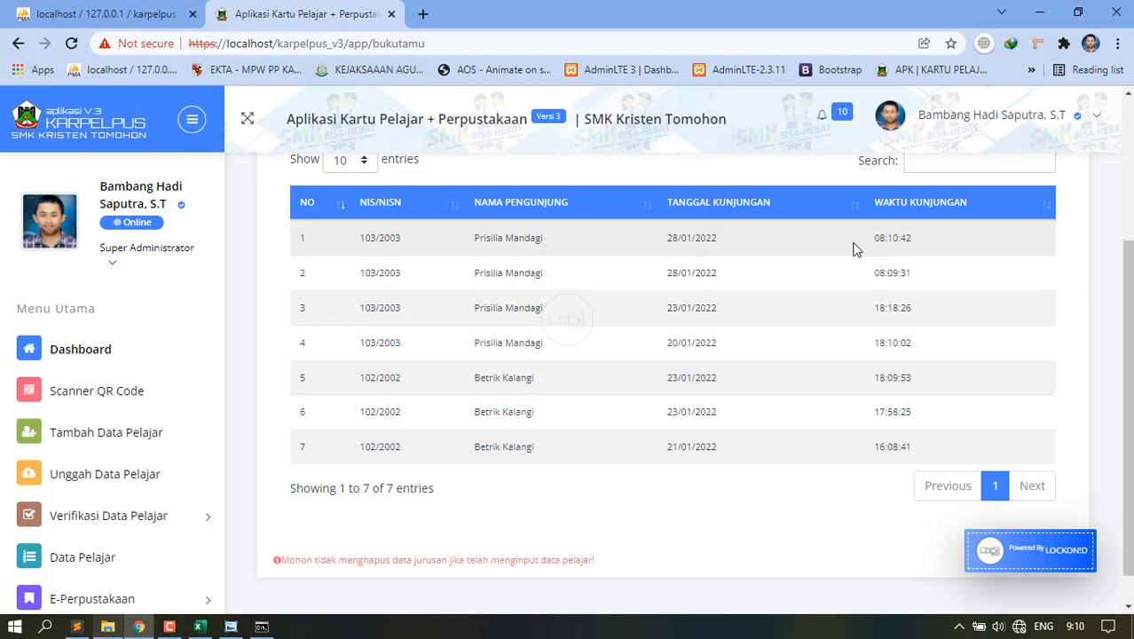
{"action": "scroll", "coordinate": [867, 258], "scroll_direction": "down", "scroll_amount": 1}
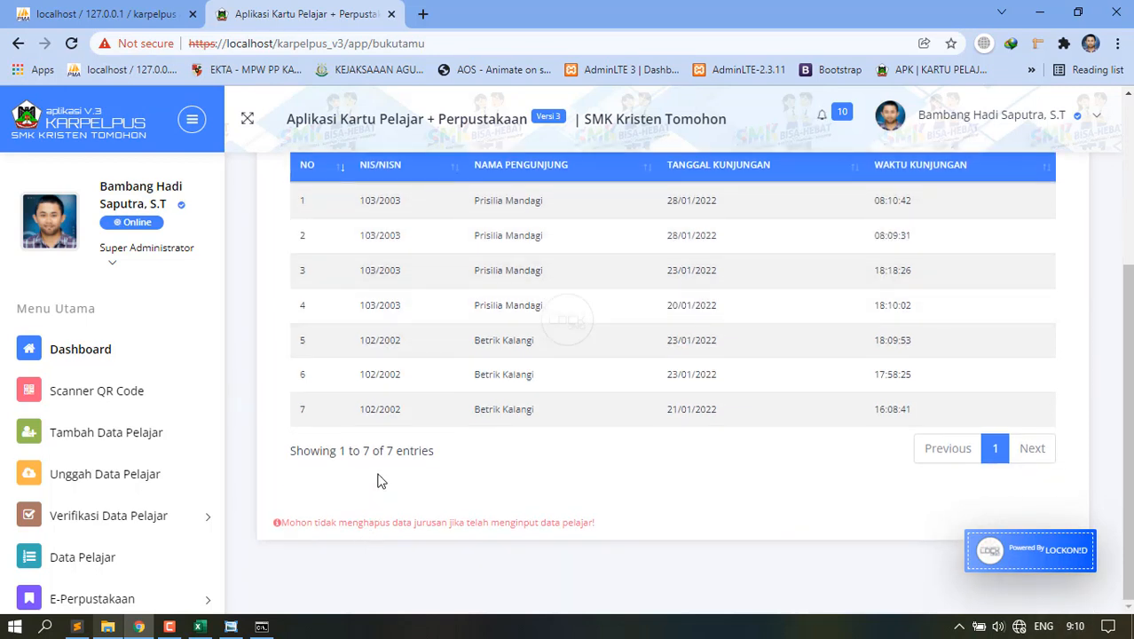
{"action": "scroll", "coordinate": [362, 438], "scroll_direction": "up", "scroll_amount": 3}
{"action": "scroll", "coordinate": [169, 493], "scroll_direction": "down", "scroll_amount": 3}
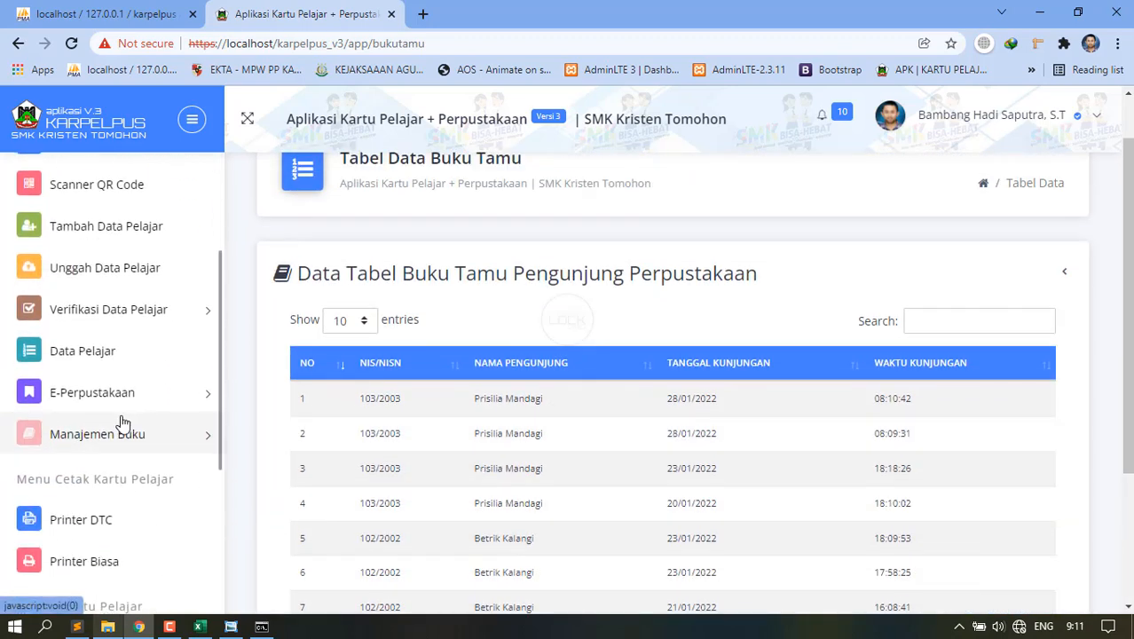
{"action": "left_click", "coordinate": [122, 424]}
{"action": "left_click", "coordinate": [106, 395]}
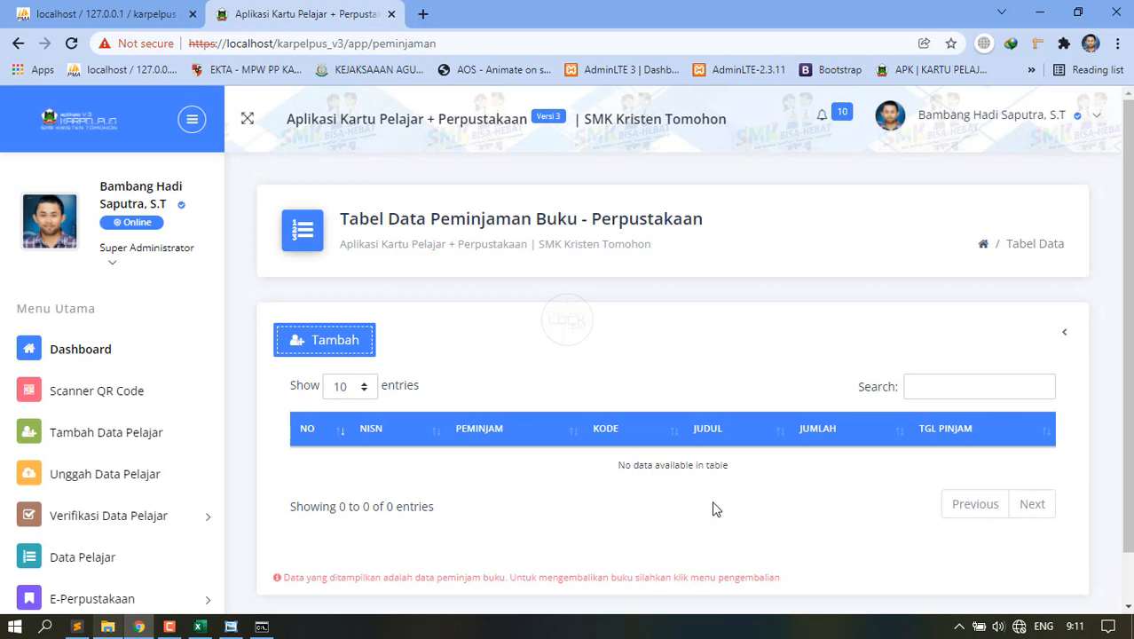
Start a new loan and pick book BK003 Algoritma Pemrograman, keeping stock 10.
{"action": "left_click", "coordinate": [297, 334]}
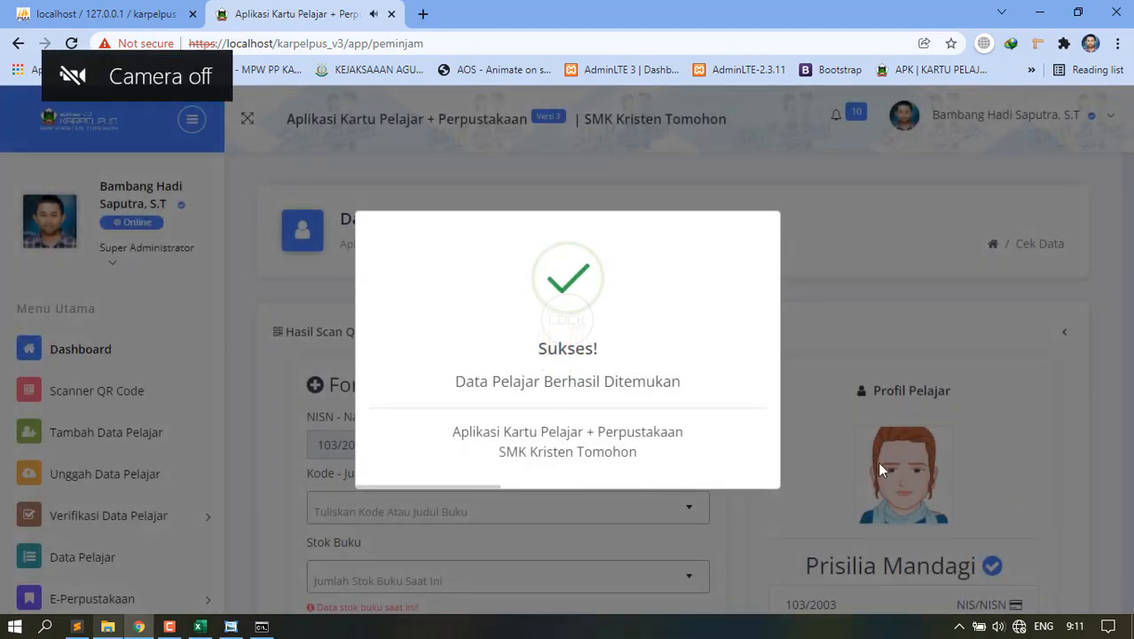
{"action": "scroll", "coordinate": [872, 473], "scroll_direction": "down", "scroll_amount": 3}
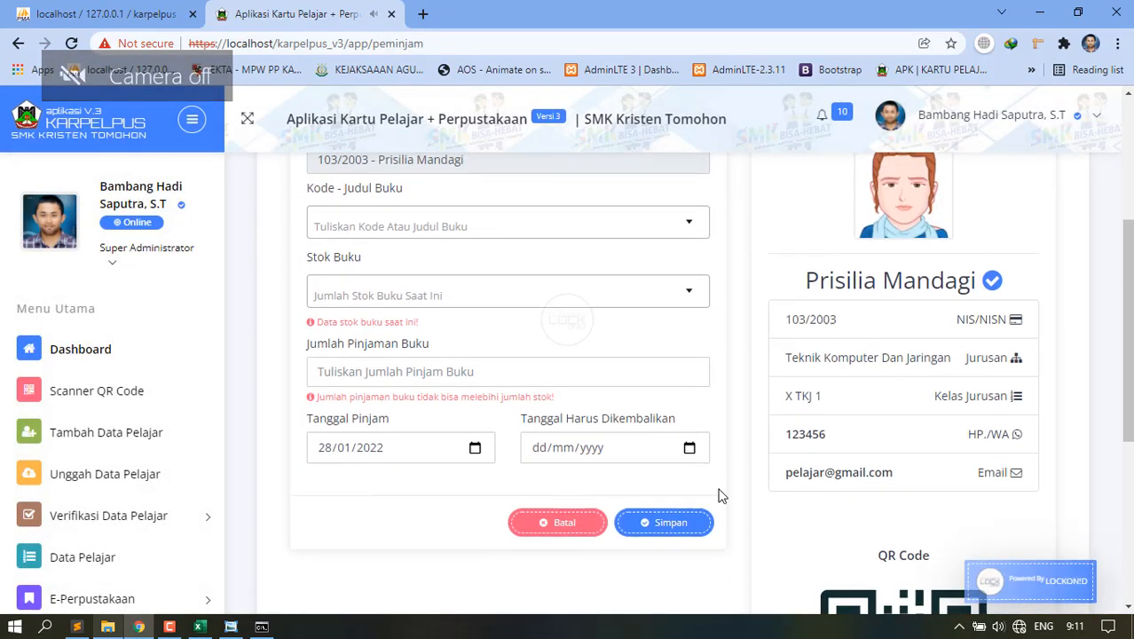
{"action": "scroll", "coordinate": [389, 439], "scroll_direction": "up", "scroll_amount": 2}
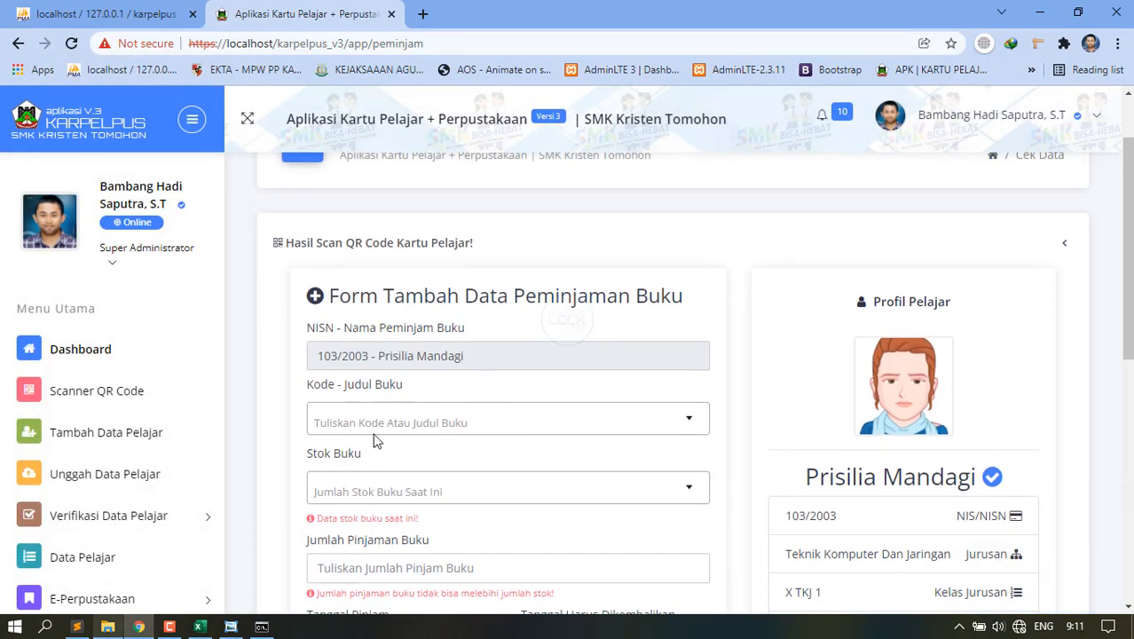
{"action": "left_click", "coordinate": [375, 426]}
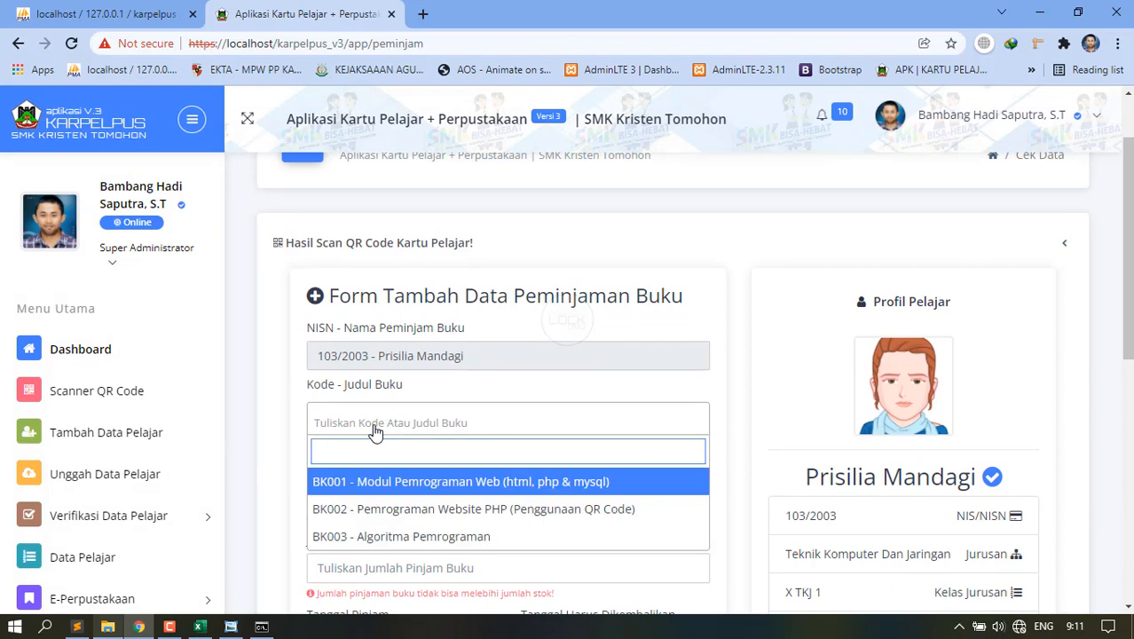
{"action": "left_click", "coordinate": [369, 536]}
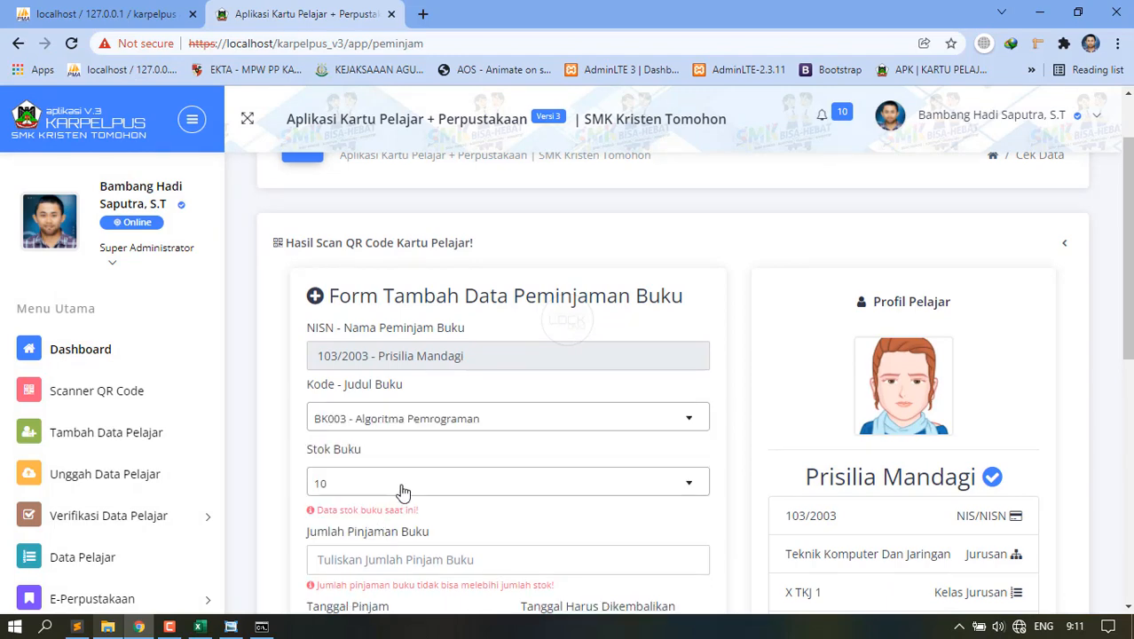
{"action": "scroll", "coordinate": [401, 490], "scroll_direction": "down", "scroll_amount": 1}
{"action": "left_click", "coordinate": [360, 382]}
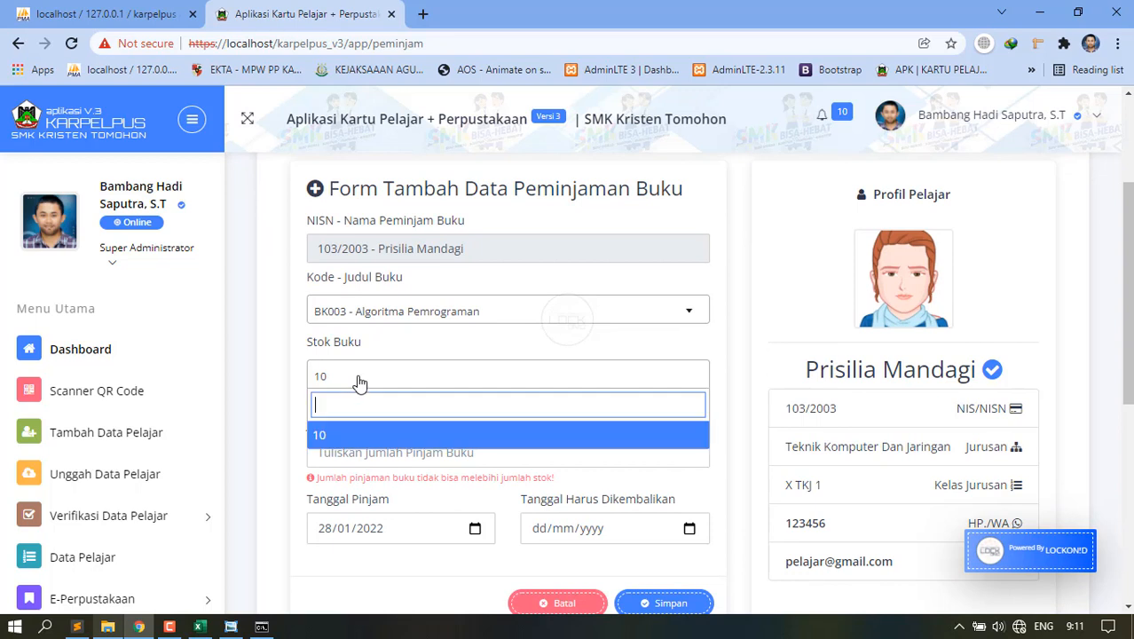
{"action": "left_click", "coordinate": [355, 387]}
Enter loan quantity 2 and return date 29/01/2022.
{"action": "left_click", "coordinate": [342, 457]}
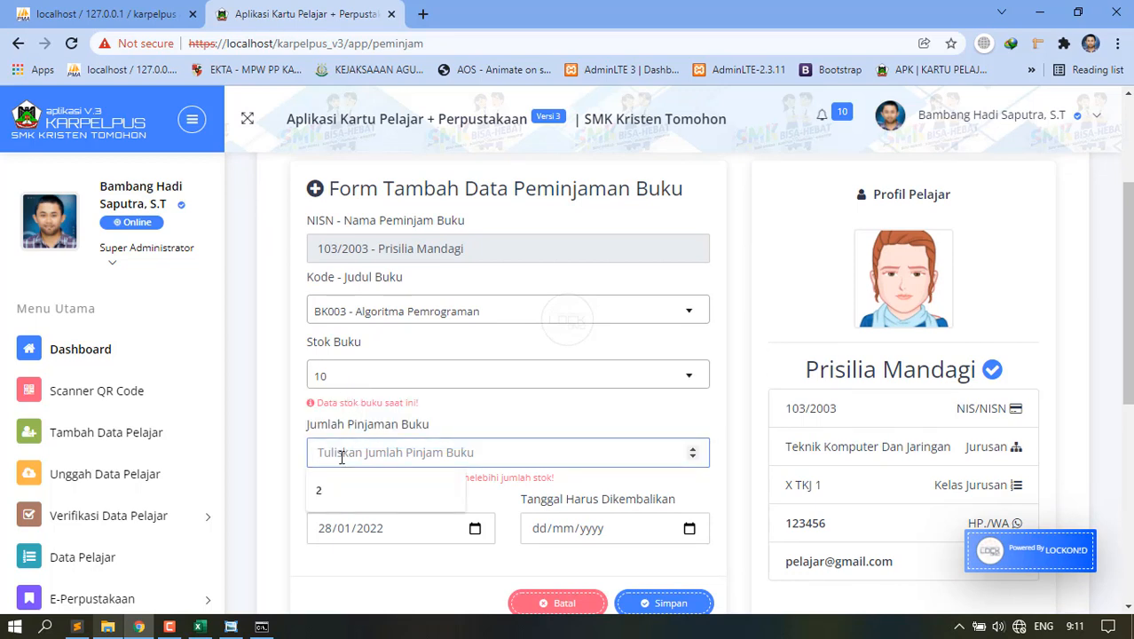
{"action": "type", "text": "2"}
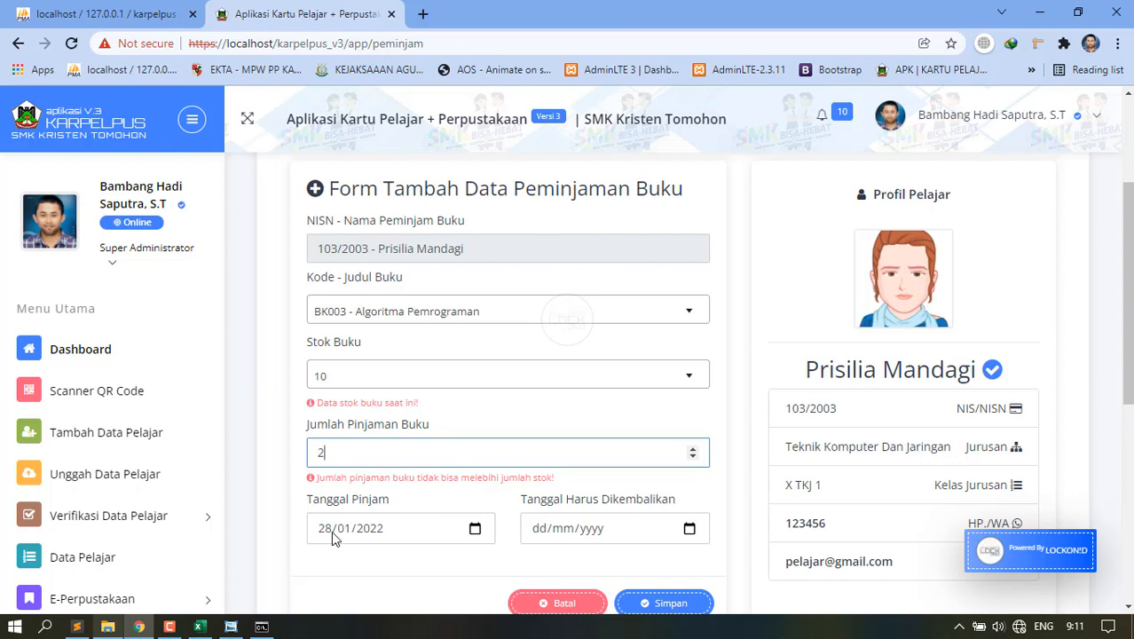
{"action": "left_click", "coordinate": [689, 528]}
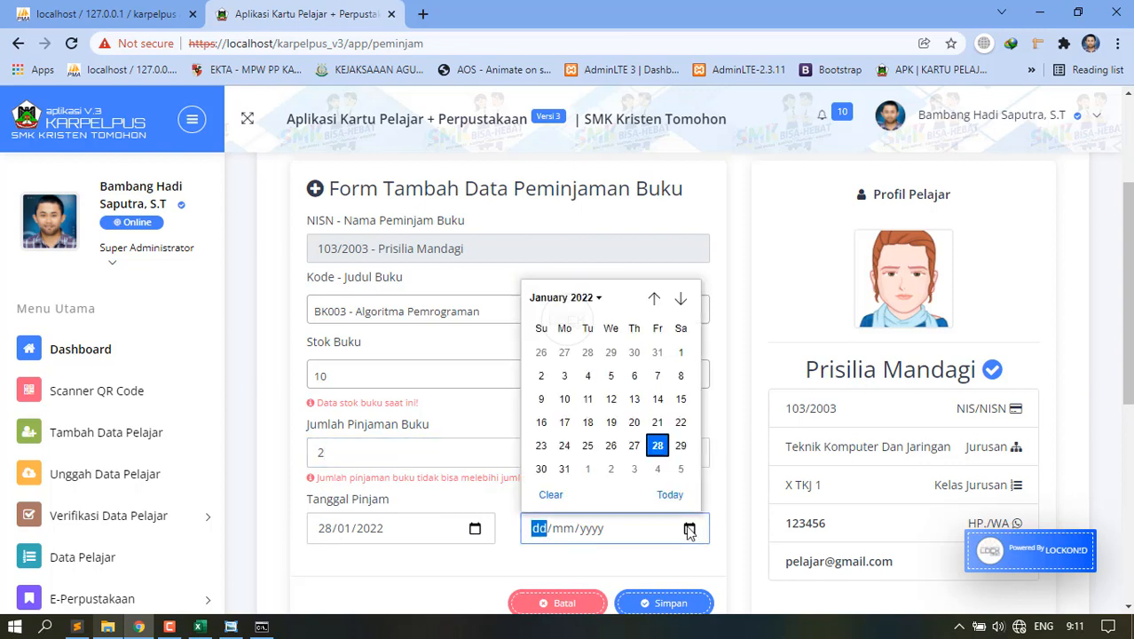
{"action": "left_click", "coordinate": [681, 446]}
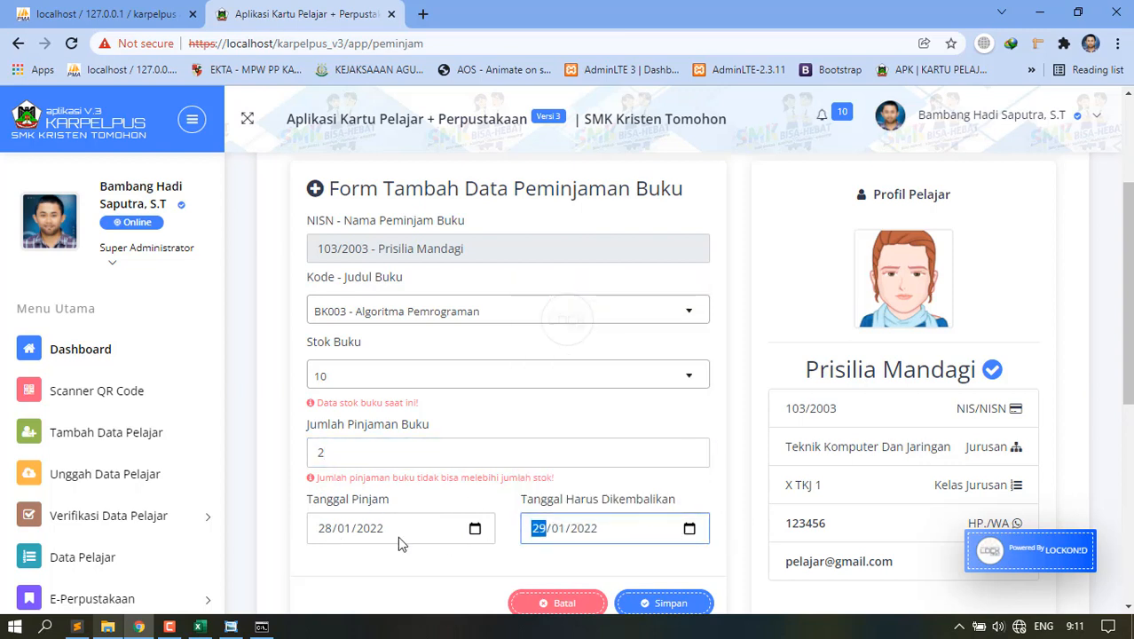
{"action": "scroll", "coordinate": [674, 567], "scroll_direction": "down", "scroll_amount": 2}
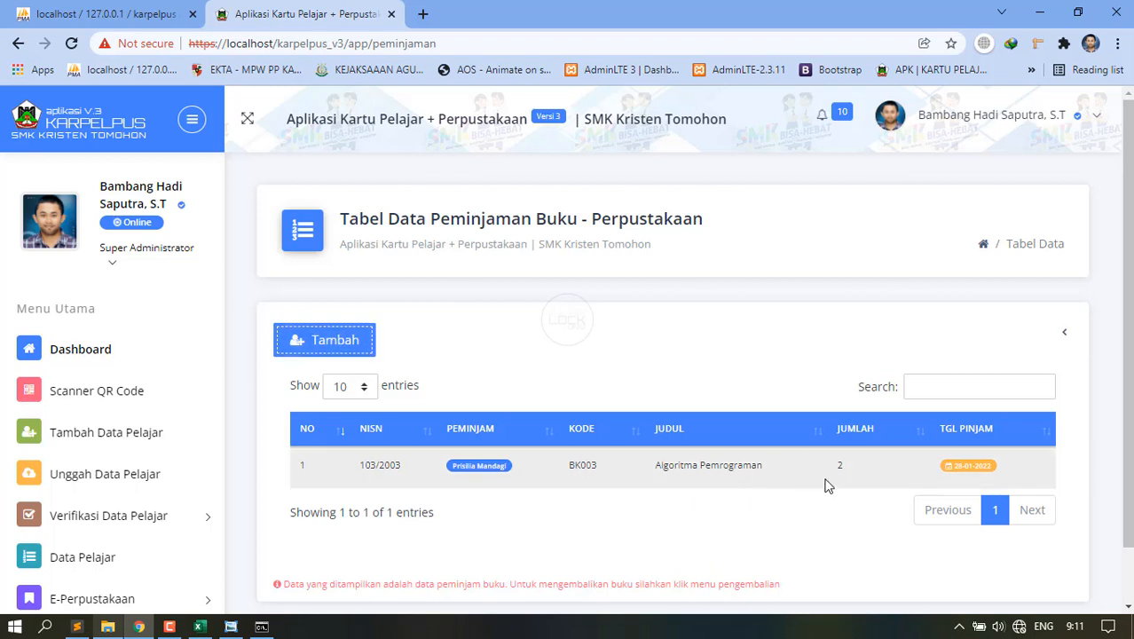
Begin a second BK003 Algoritma Pemrograman loan entry, then cancel it.
{"action": "left_click", "coordinate": [333, 345]}
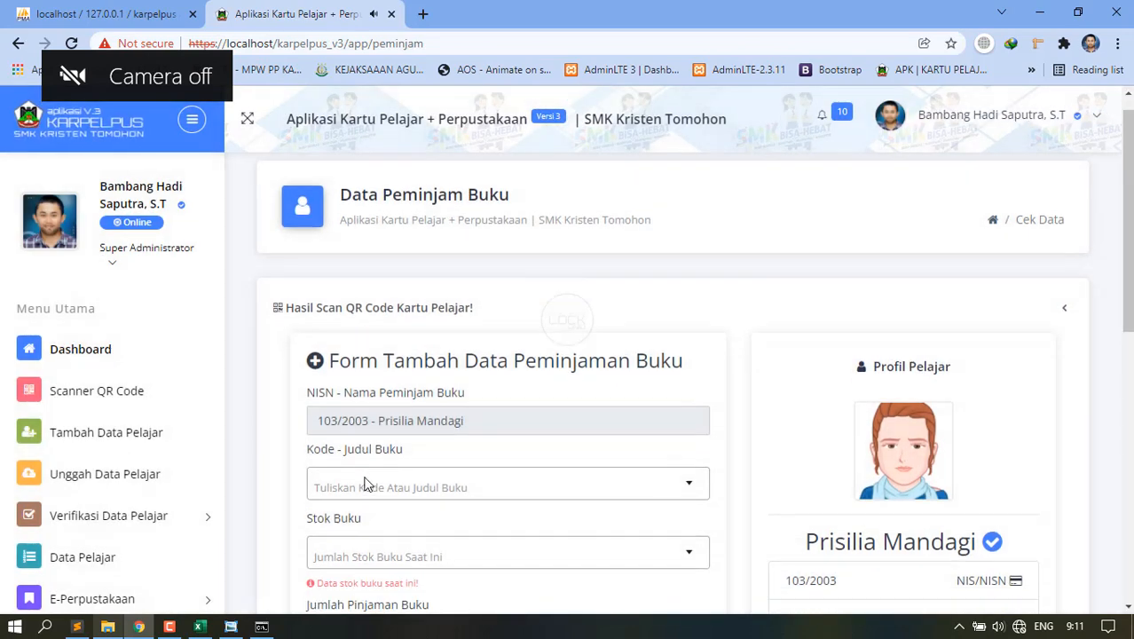
{"action": "scroll", "coordinate": [364, 482], "scroll_direction": "down", "scroll_amount": 7}
{"action": "scroll", "coordinate": [431, 375], "scroll_direction": "up", "scroll_amount": 4}
{"action": "scroll", "coordinate": [381, 335], "scroll_direction": "up", "scroll_amount": 1}
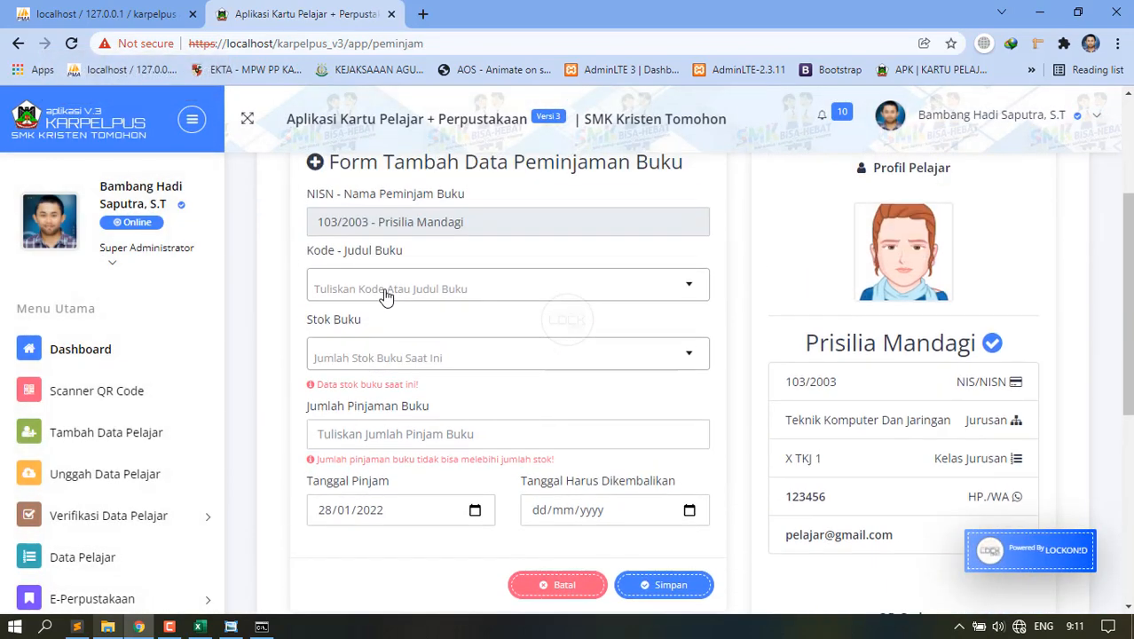
{"action": "left_click", "coordinate": [384, 293]}
{"action": "left_click", "coordinate": [399, 401]}
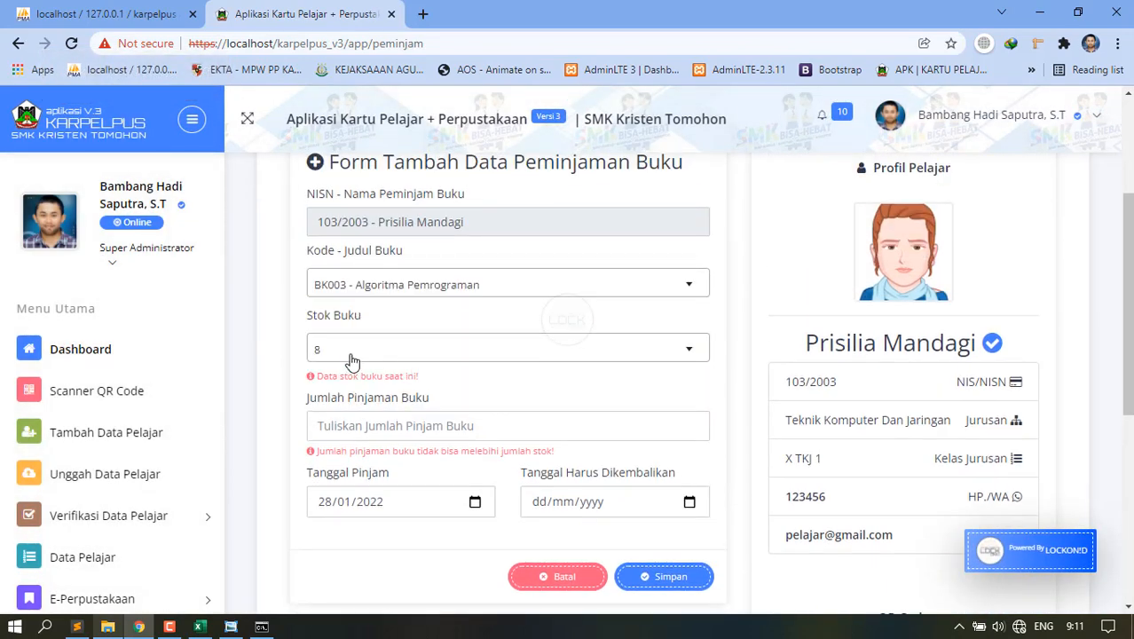
{"action": "left_click", "coordinate": [379, 424]}
{"action": "left_click", "coordinate": [565, 576]}
{"action": "scroll", "coordinate": [284, 491], "scroll_direction": "down", "scroll_amount": 2}
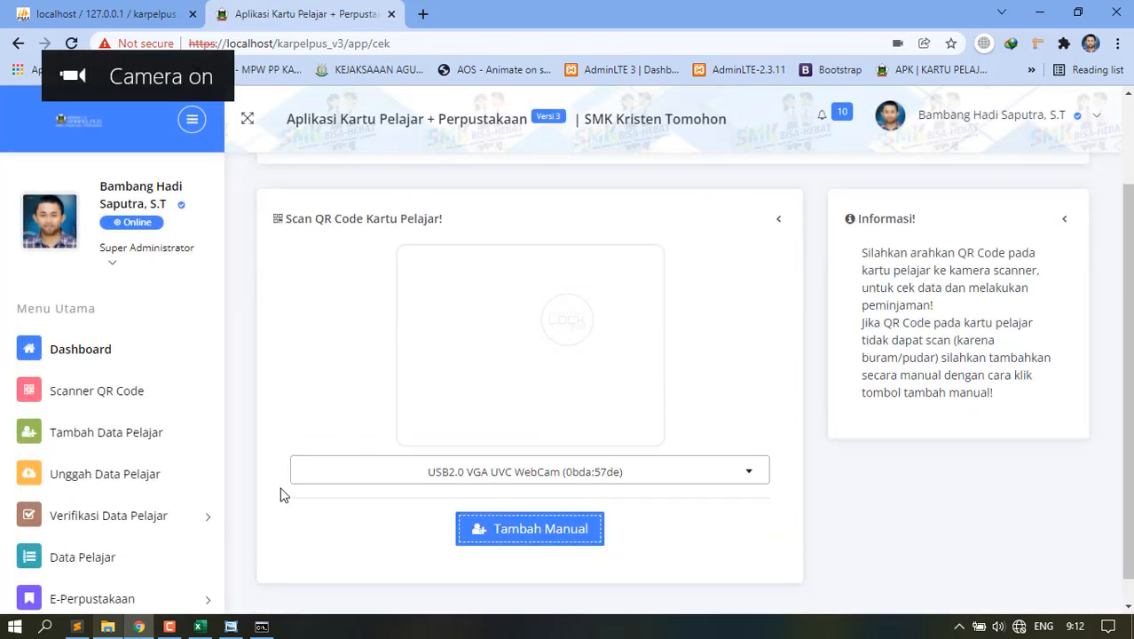
{"action": "scroll", "coordinate": [119, 557], "scroll_direction": "down", "scroll_amount": 3}
{"action": "left_click", "coordinate": [94, 401]}
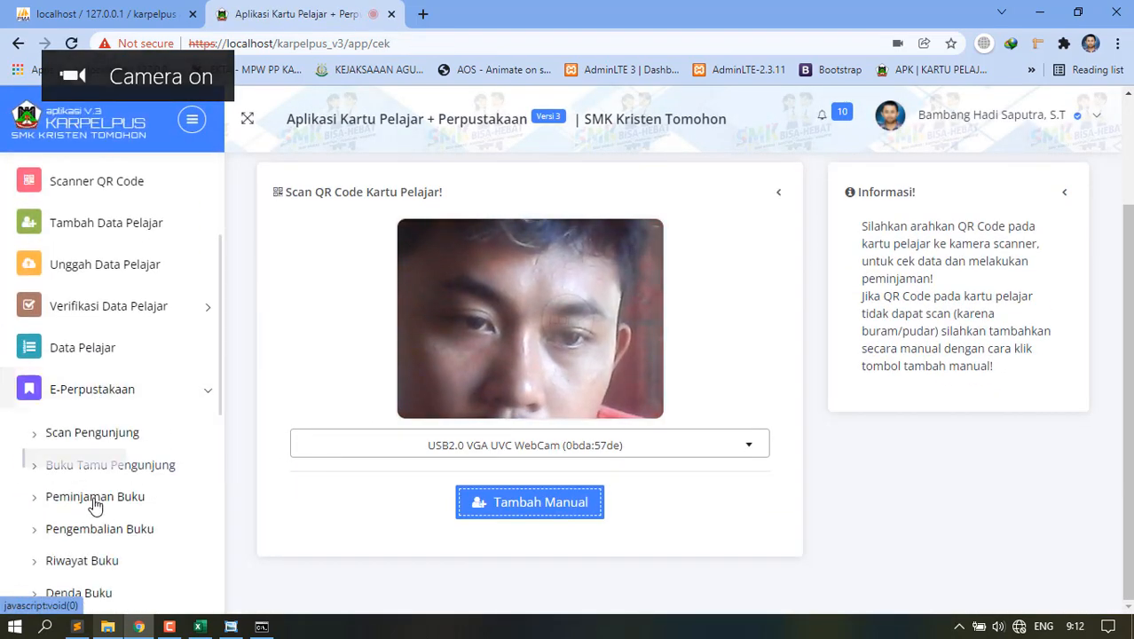
Return the borrowed BK003 book in Pengembalian Buku with 0 as the amount paid.
{"action": "left_click", "coordinate": [108, 530]}
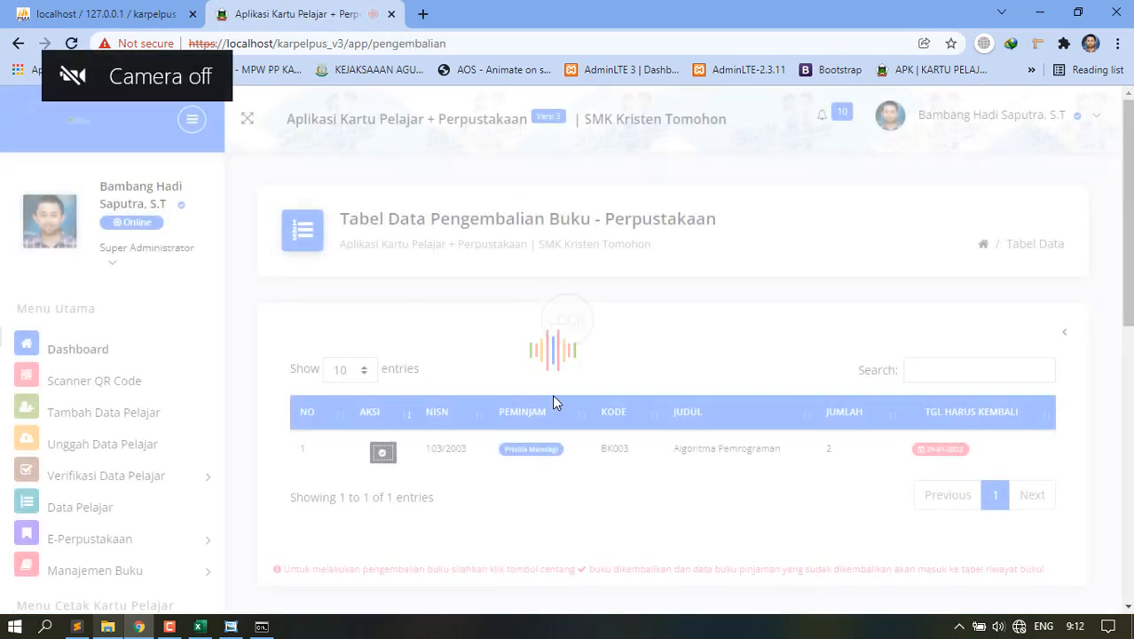
{"action": "left_click", "coordinate": [383, 454]}
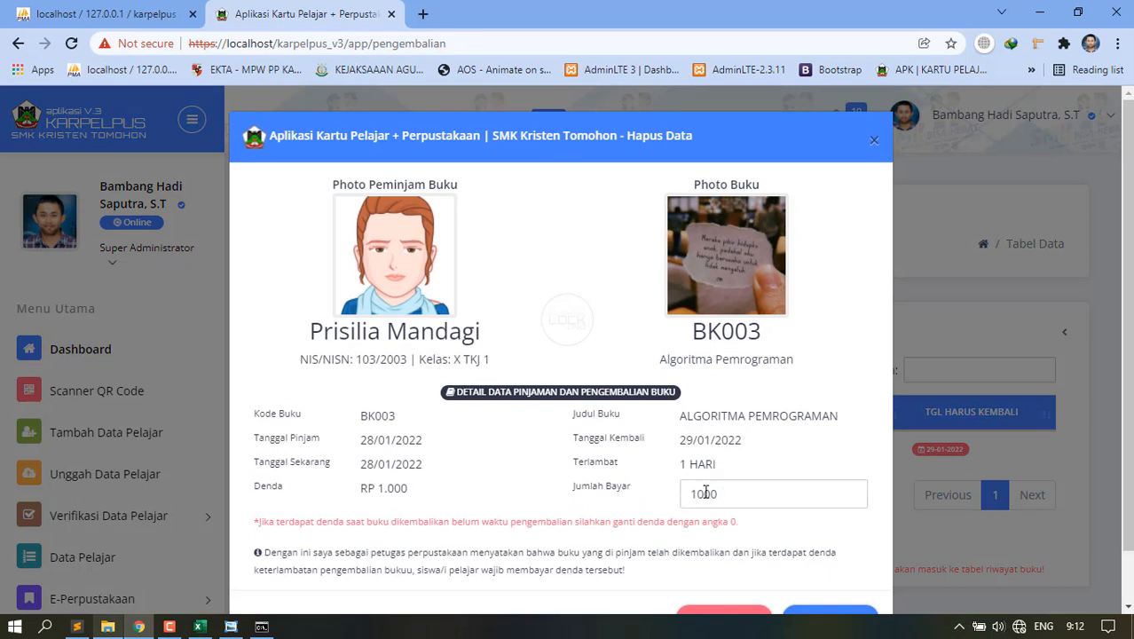
{"action": "left_click_drag", "start_coordinate": [730, 493], "coordinate": [669, 500]}
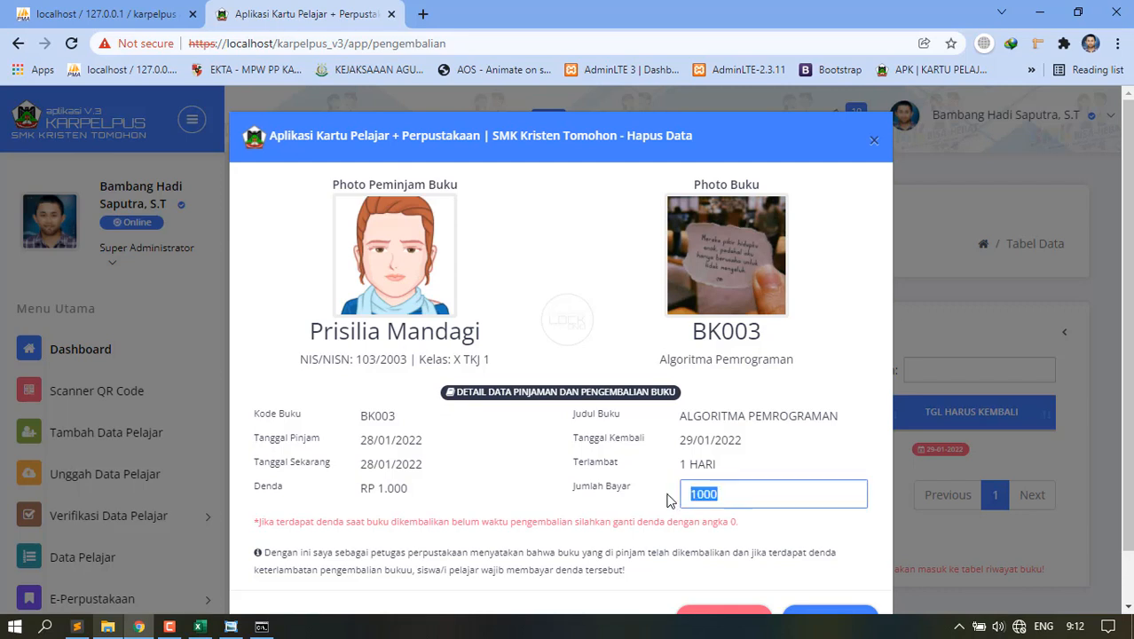
{"action": "type", "text": "0"}
{"action": "left_click", "coordinate": [759, 470]}
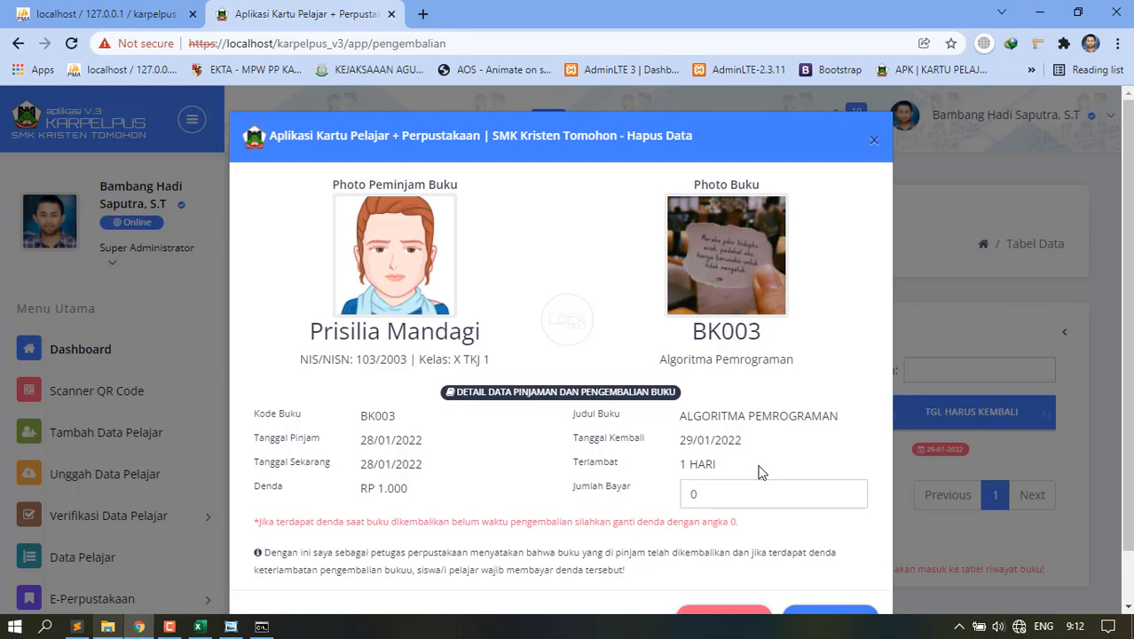
{"action": "scroll", "coordinate": [759, 483], "scroll_direction": "down", "scroll_amount": 1}
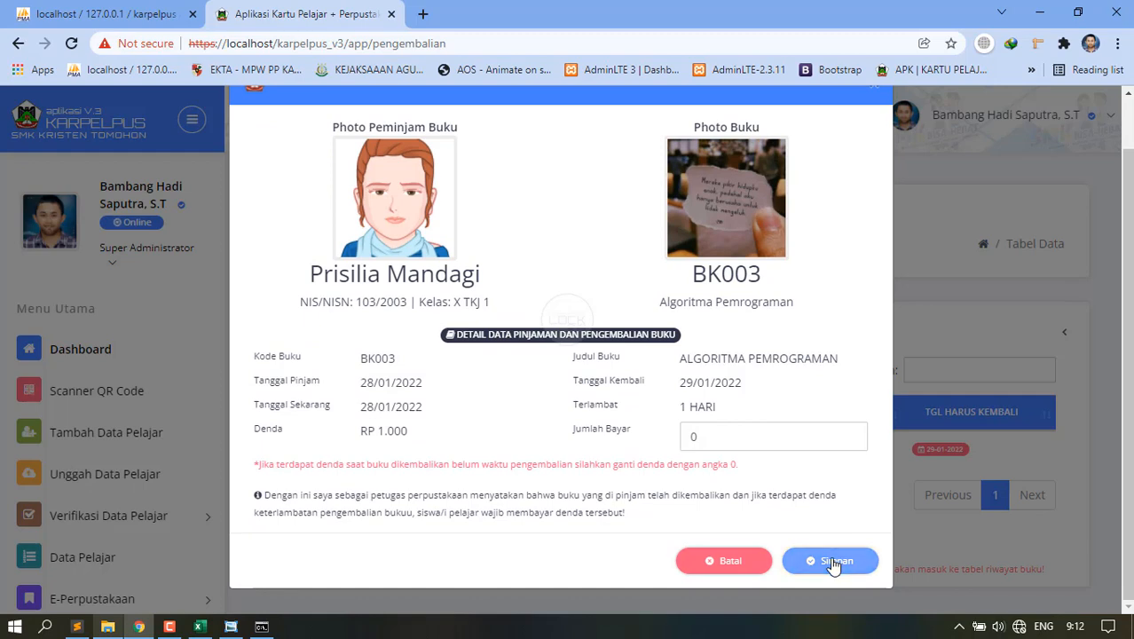
{"action": "left_click", "coordinate": [832, 561]}
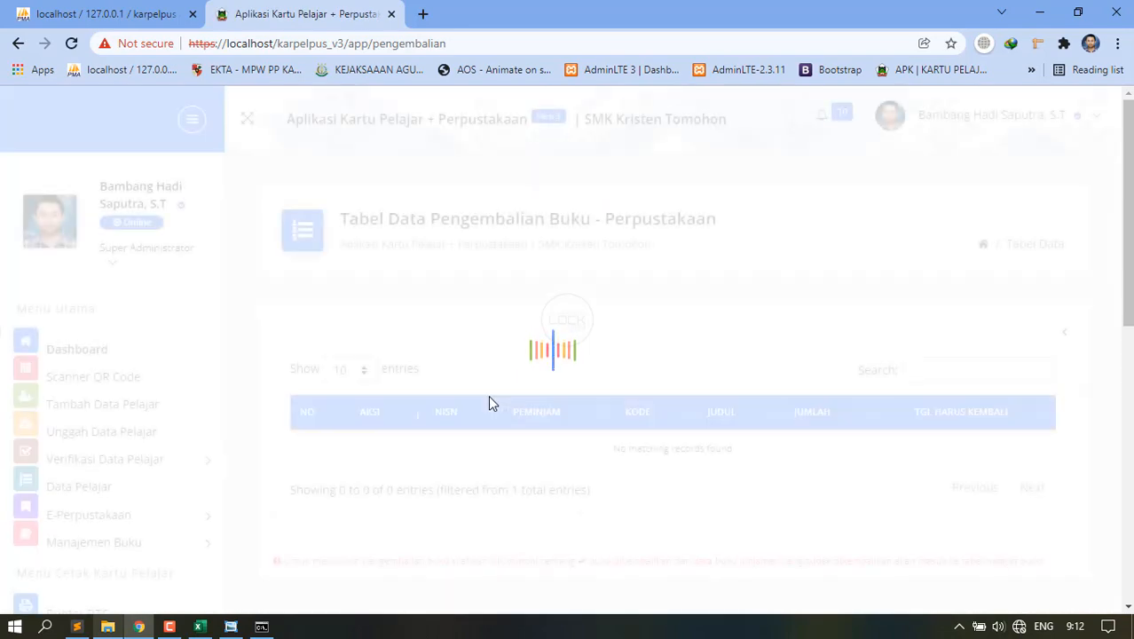
Check Riwayat Buku shows the BK003 loan as Dikembalikan on 28-01-2022, then go to Dashboard.
{"action": "scroll", "coordinate": [125, 523], "scroll_direction": "down", "scroll_amount": 3}
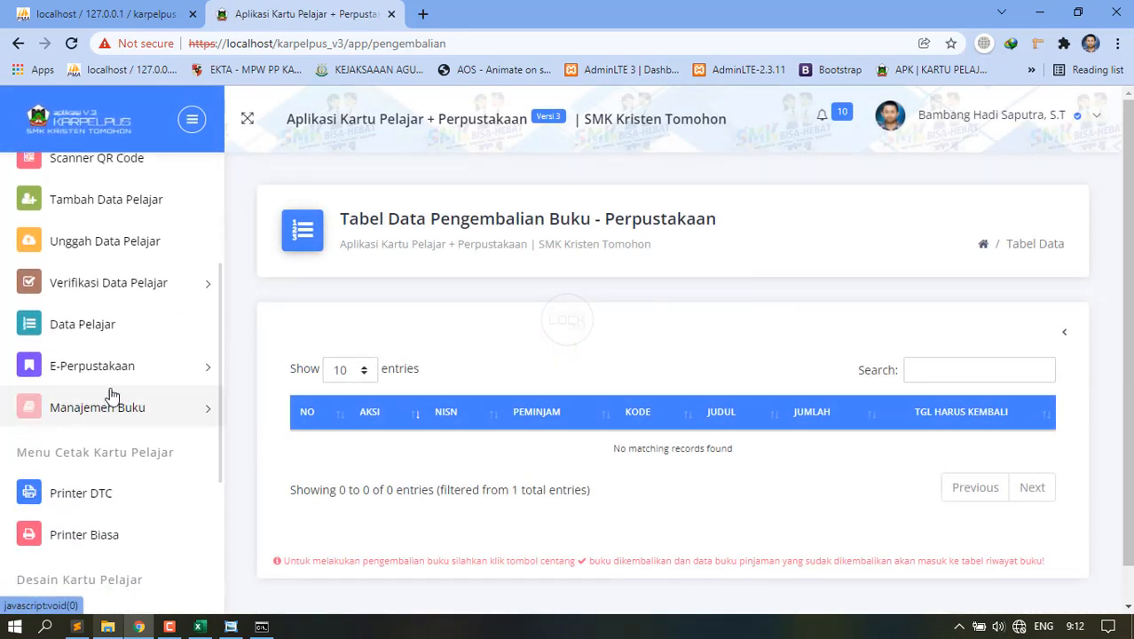
{"action": "left_click", "coordinate": [100, 377]}
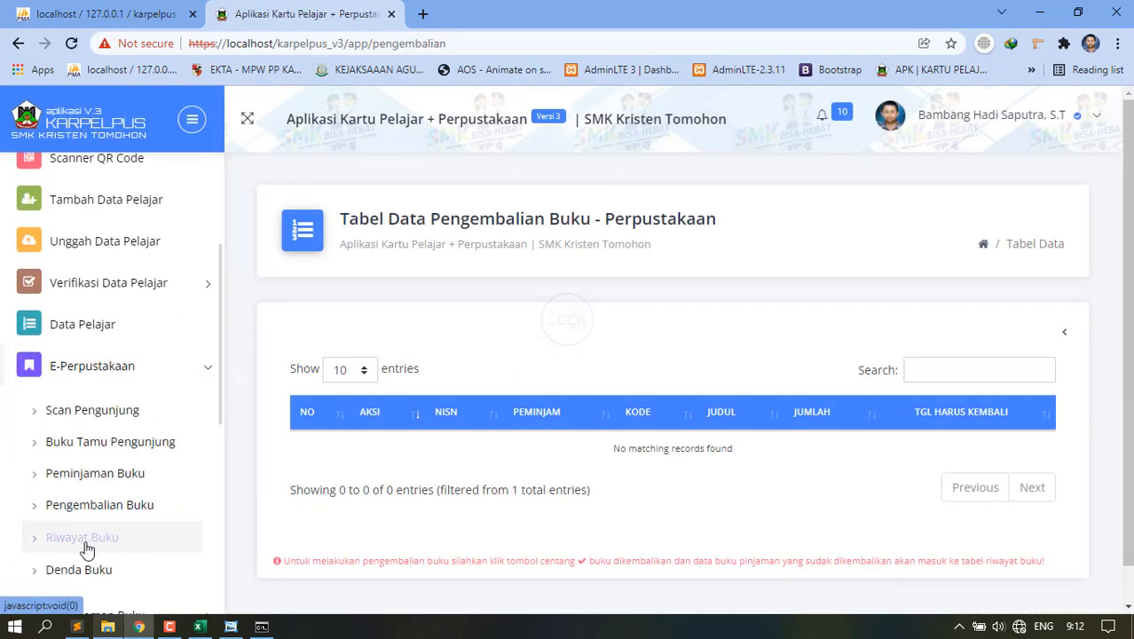
{"action": "left_click", "coordinate": [84, 543]}
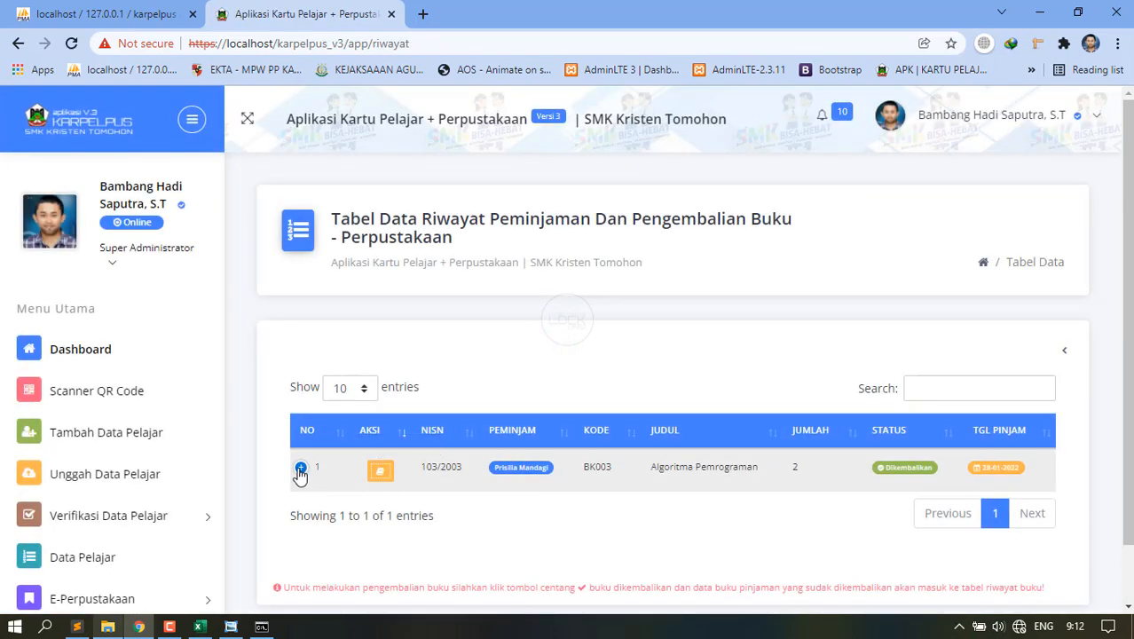
{"action": "left_click", "coordinate": [300, 469]}
{"action": "scroll", "coordinate": [413, 498], "scroll_direction": "down", "scroll_amount": 1}
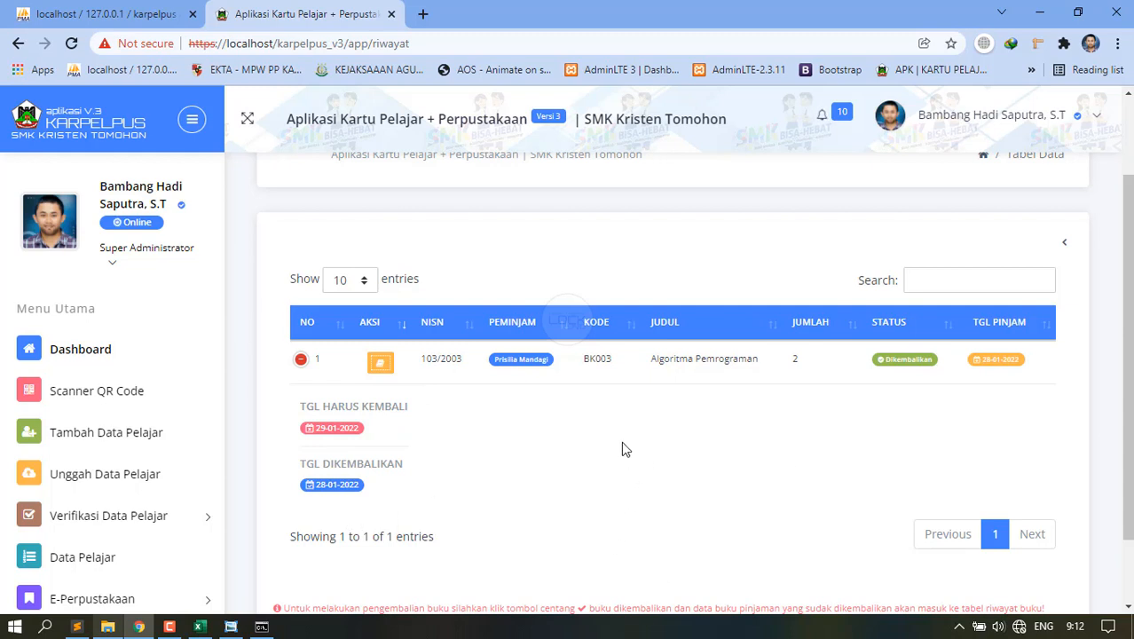
{"action": "left_click", "coordinate": [301, 358]}
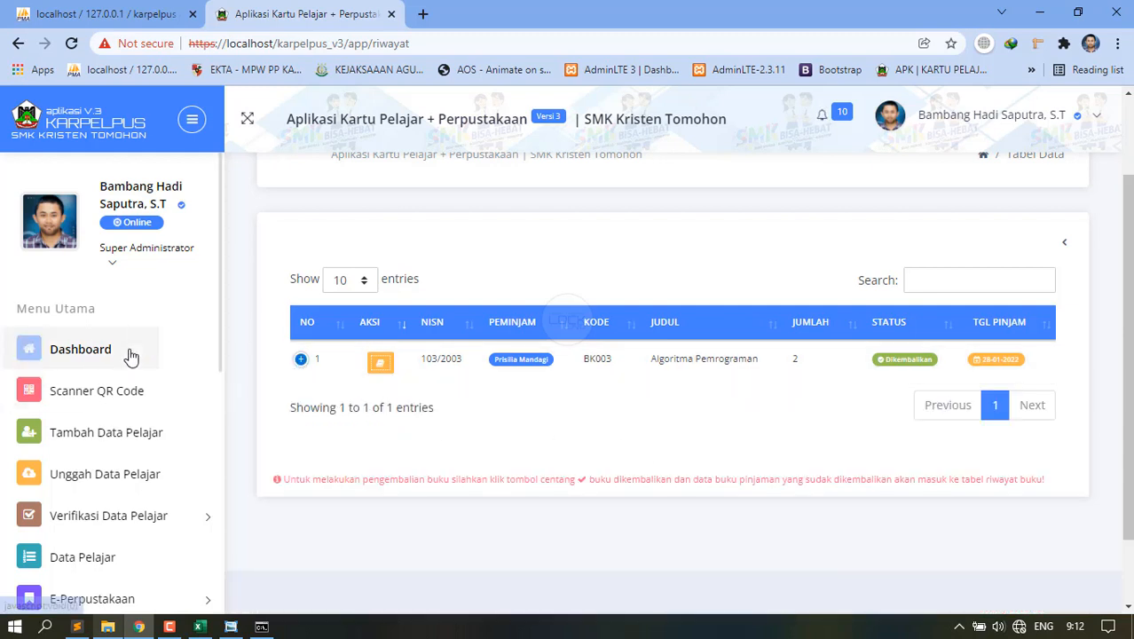
{"action": "left_click", "coordinate": [88, 348]}
Scroll the dashboard statistics, then choose Keluar from the user menu.
{"action": "scroll", "coordinate": [832, 426], "scroll_direction": "down", "scroll_amount": 10}
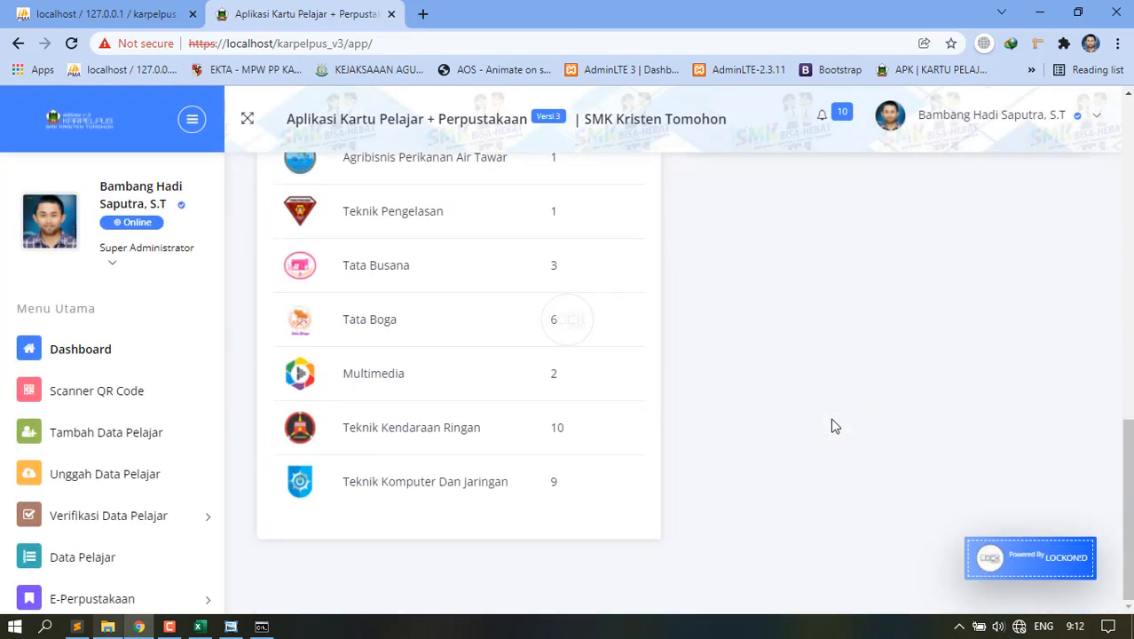
{"action": "scroll", "coordinate": [833, 426], "scroll_direction": "up", "scroll_amount": 6}
{"action": "scroll", "coordinate": [834, 425], "scroll_direction": "up", "scroll_amount": 2}
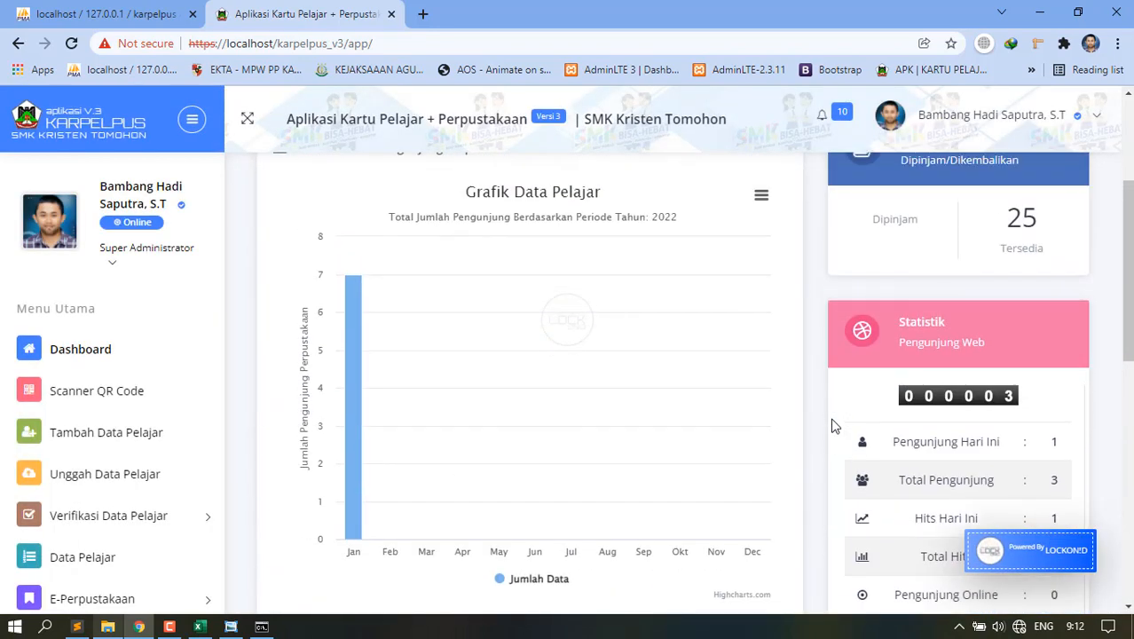
{"action": "scroll", "coordinate": [834, 425], "scroll_direction": "down", "scroll_amount": 6}
{"action": "scroll", "coordinate": [854, 354], "scroll_direction": "up", "scroll_amount": 2}
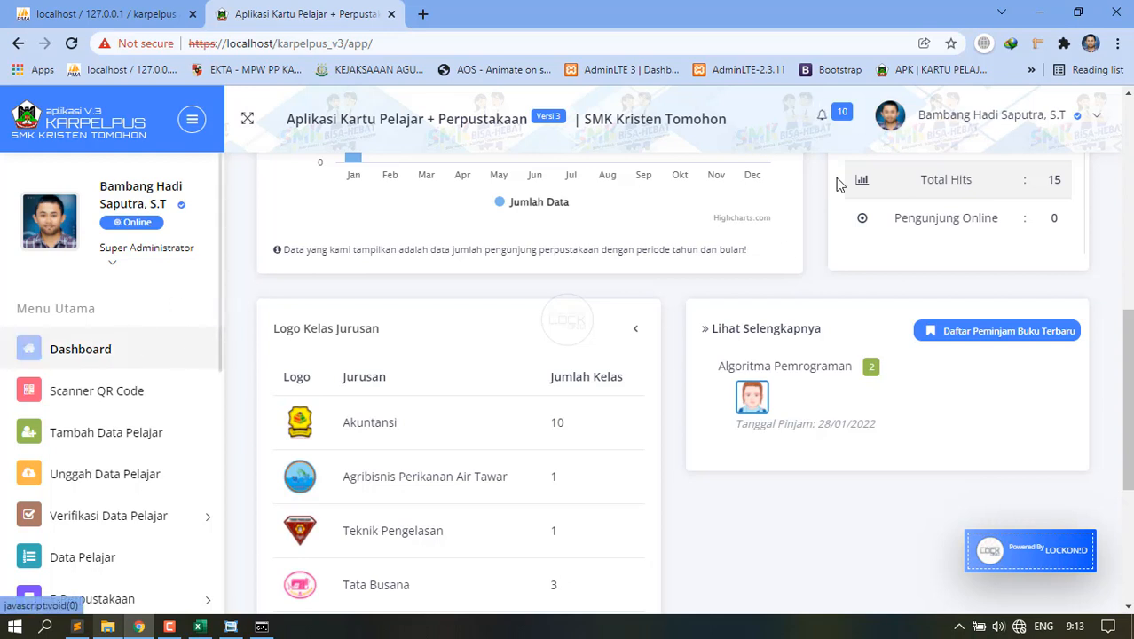
{"action": "left_click", "coordinate": [1011, 115]}
{"action": "left_click", "coordinate": [990, 331]}
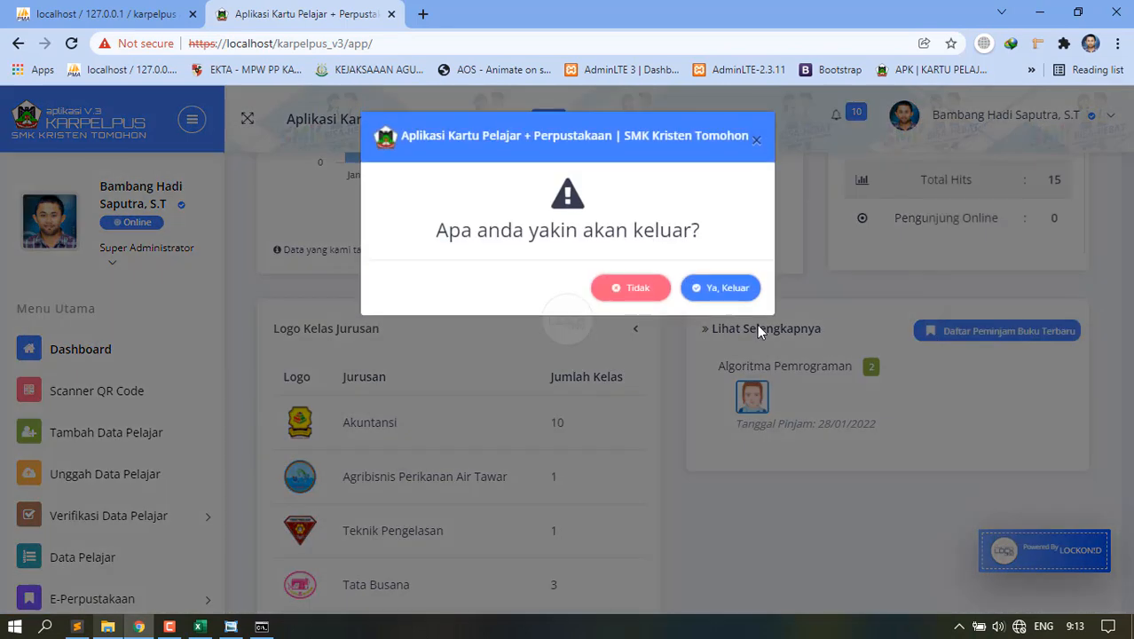
Confirm the admin logout and sign in with the saved student email and password.
{"action": "left_click", "coordinate": [715, 289]}
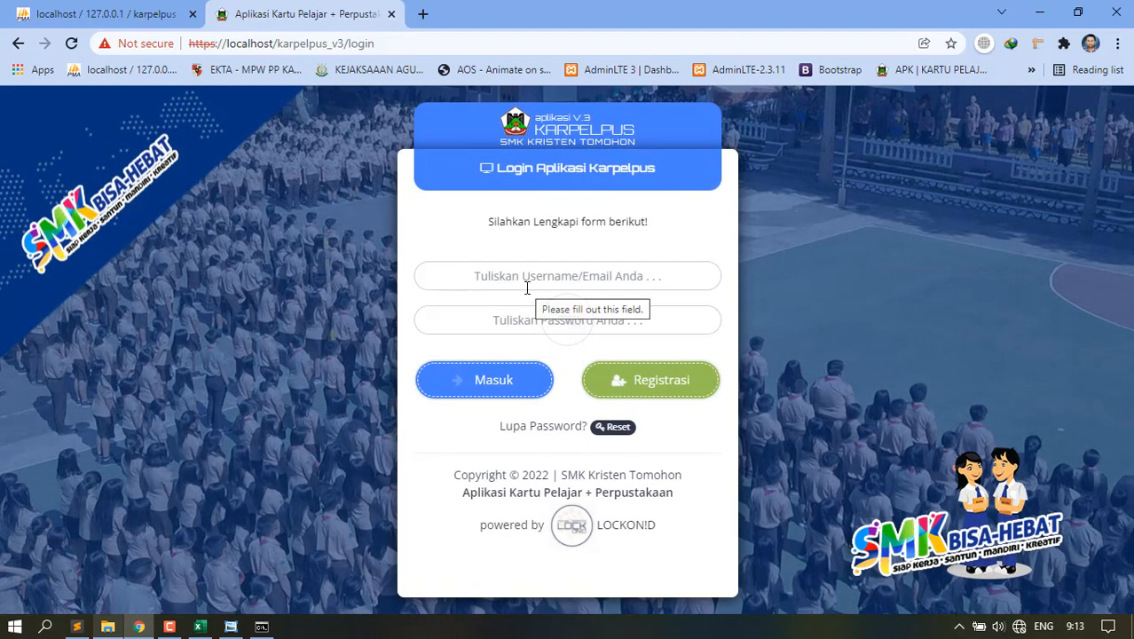
{"action": "left_click", "coordinate": [532, 280]}
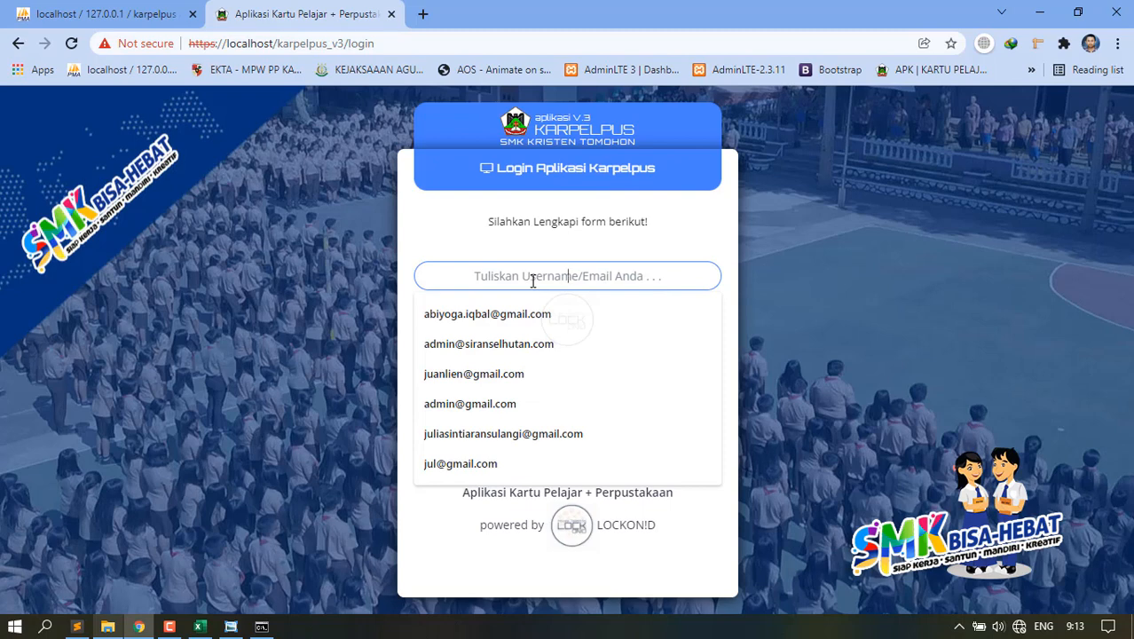
{"action": "type", "text": "pe"}
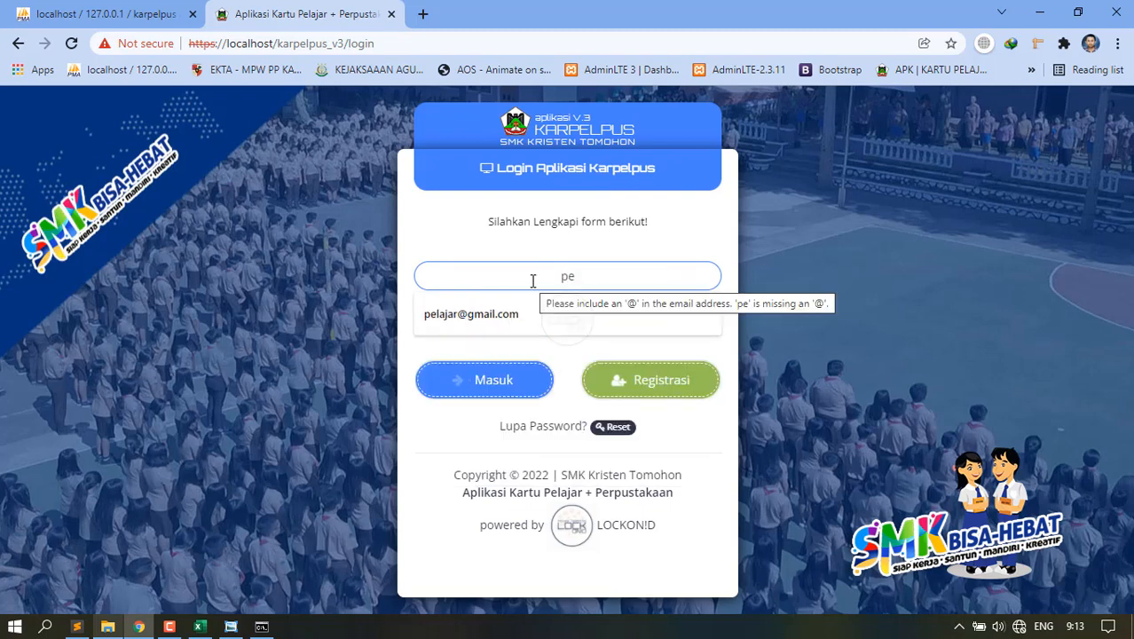
{"action": "key", "text": "Down"}
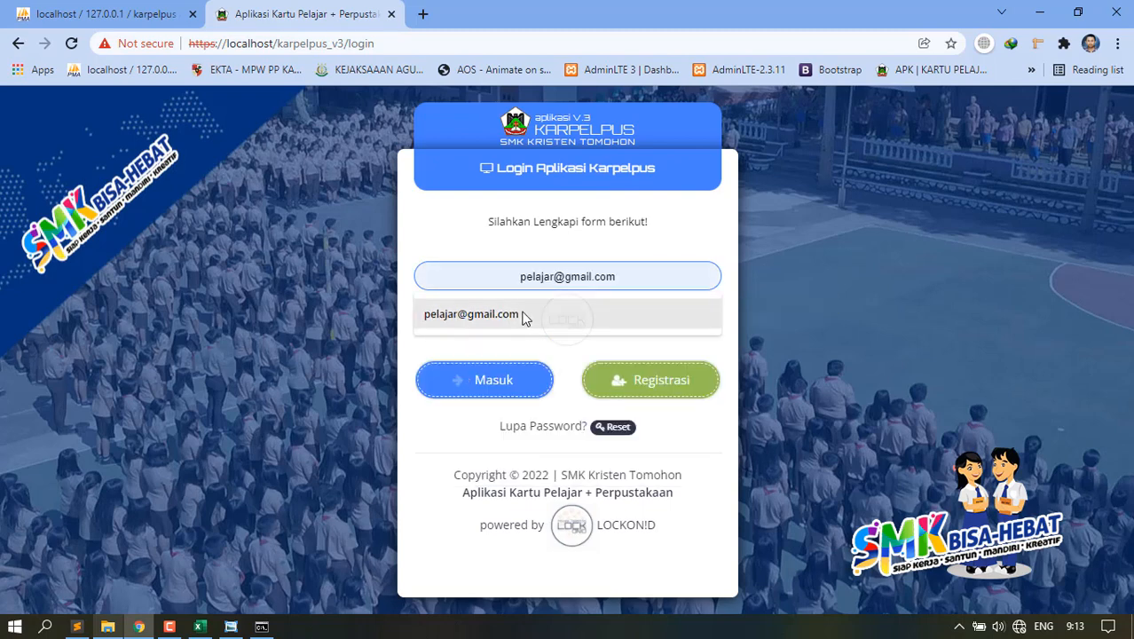
{"action": "left_click", "coordinate": [530, 317]}
{"action": "left_click", "coordinate": [542, 317]}
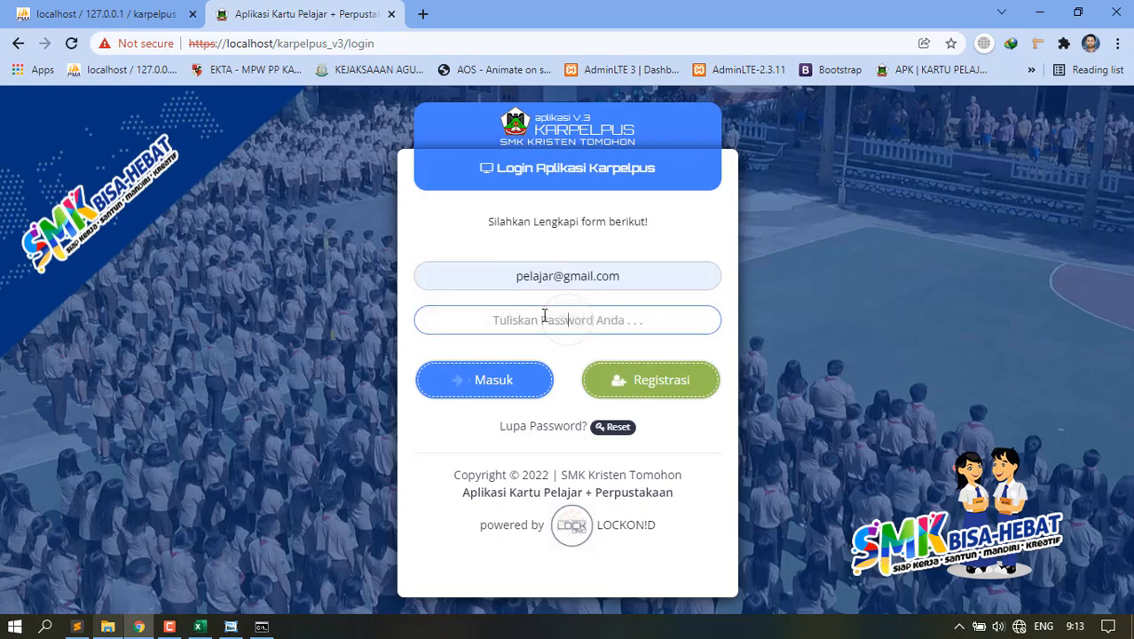
{"action": "key", "text": "ctrl+v"}
{"action": "left_click", "coordinate": [503, 380]}
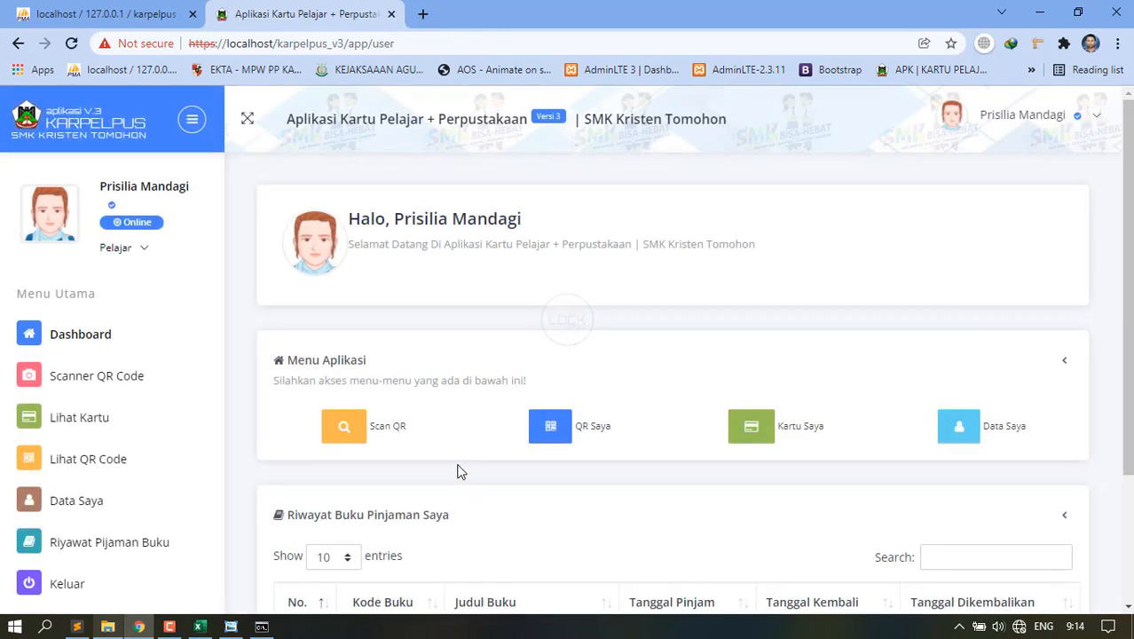
Turn on Chrome DevTools device emulation and browse its Dimensions device list.
{"action": "key", "text": "ctrl+shift+i"}
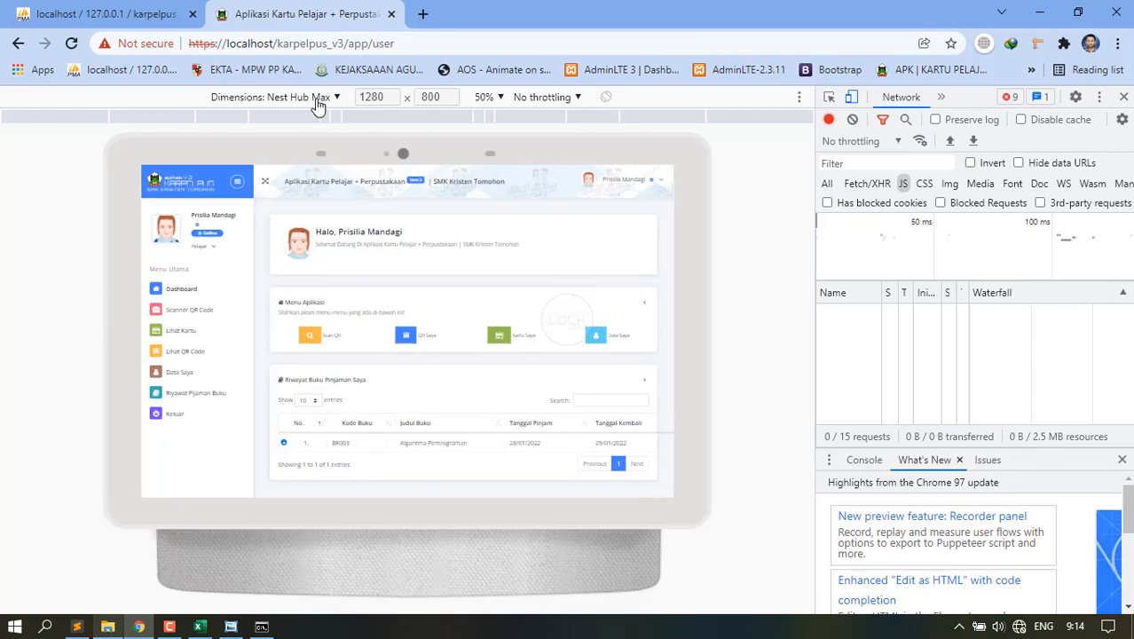
{"action": "left_click", "coordinate": [318, 99]}
{"action": "scroll", "coordinate": [276, 470], "scroll_direction": "down", "scroll_amount": 2}
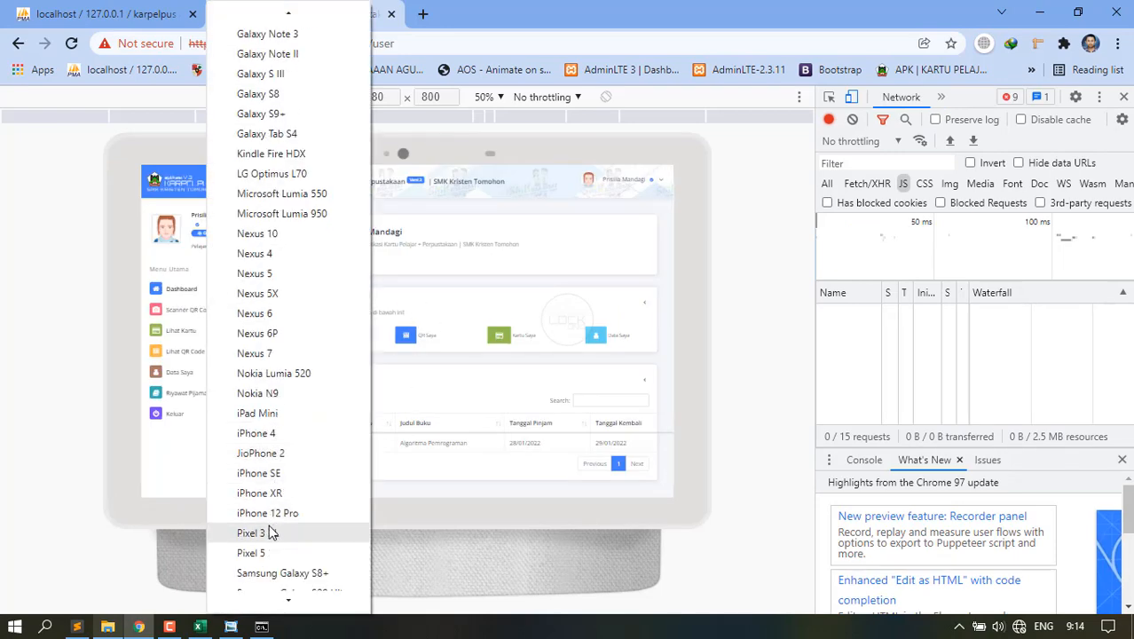
{"action": "scroll", "coordinate": [273, 532], "scroll_direction": "down", "scroll_amount": 5}
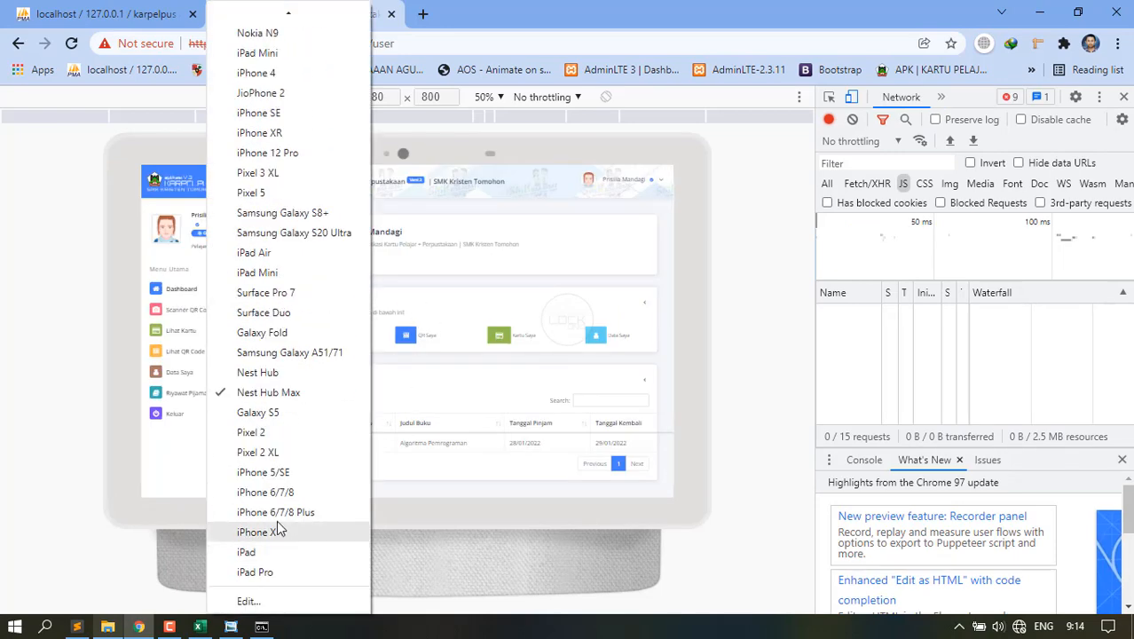
Emulate an iPhone 6/7/8 Plus and view the student's QR code.
{"action": "left_click", "coordinate": [275, 512]}
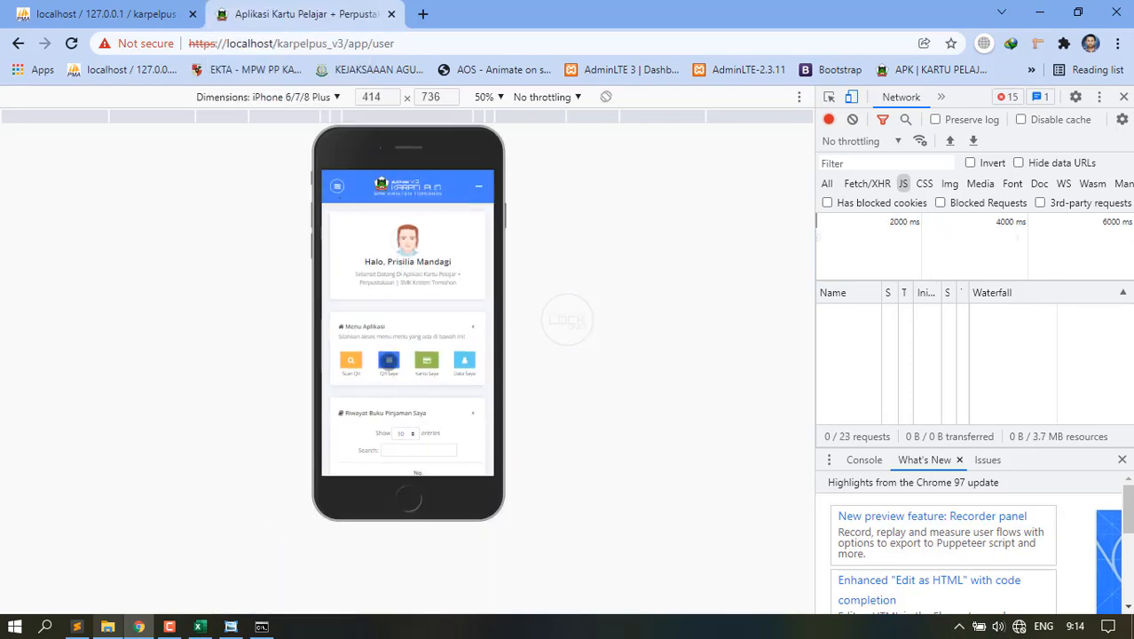
{"action": "left_click", "coordinate": [389, 359]}
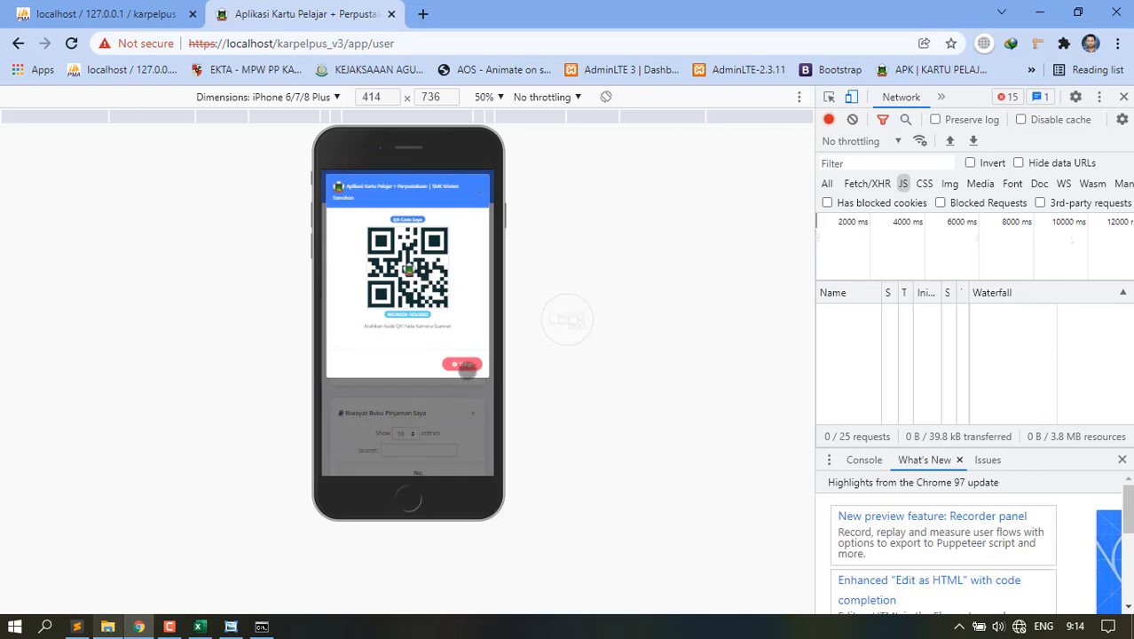
{"action": "left_click", "coordinate": [465, 365]}
View the student card from the side menu and cancel its print dialog.
{"action": "left_click", "coordinate": [337, 185]}
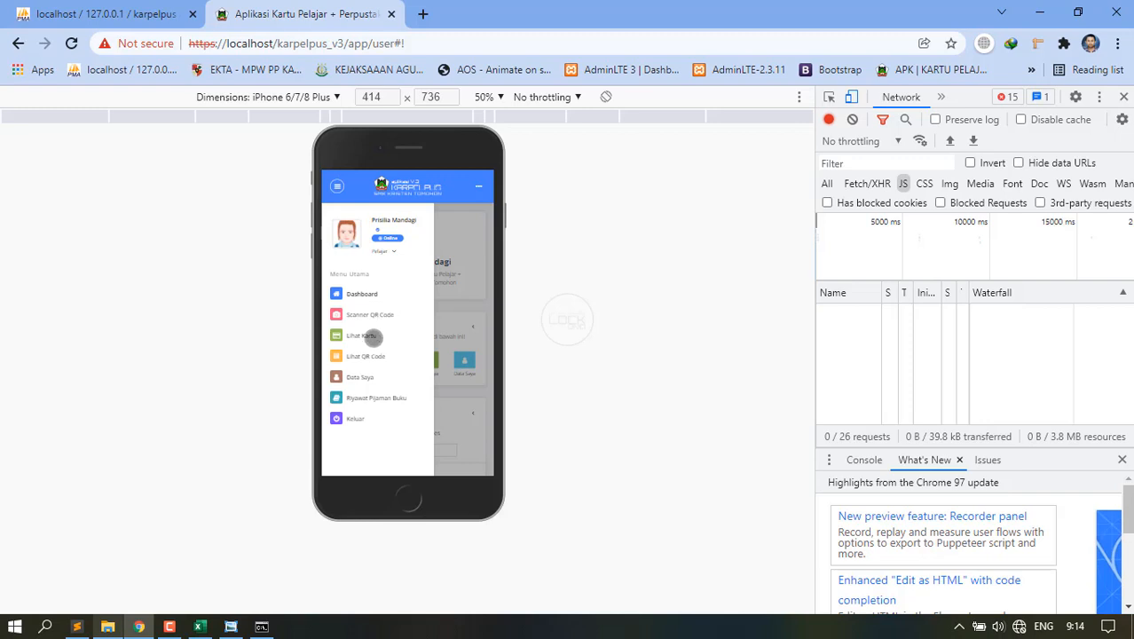
{"action": "left_click", "coordinate": [373, 336]}
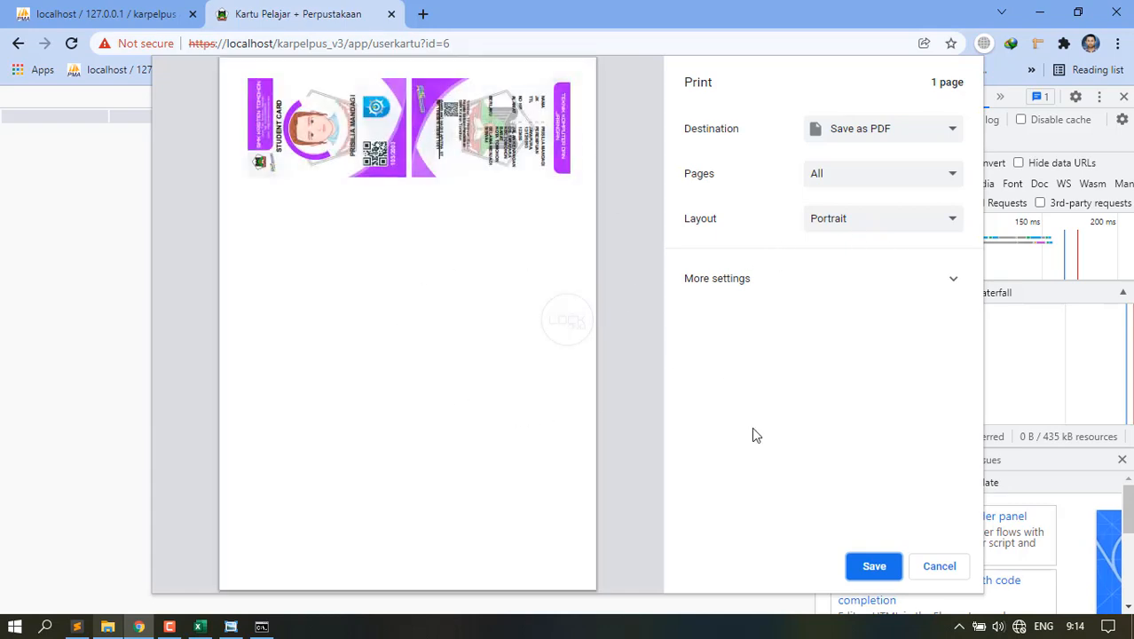
{"action": "left_click", "coordinate": [939, 567]}
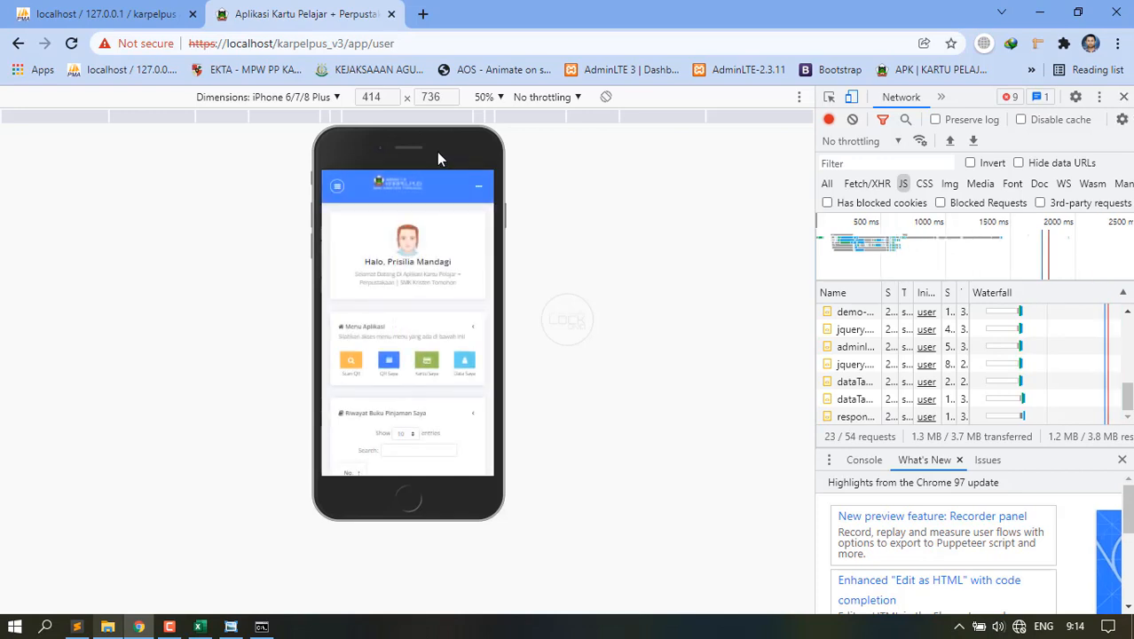
Open Riwayat Pinjaman Buku, expand the loan entry, and close DevTools.
{"action": "left_click", "coordinate": [337, 186]}
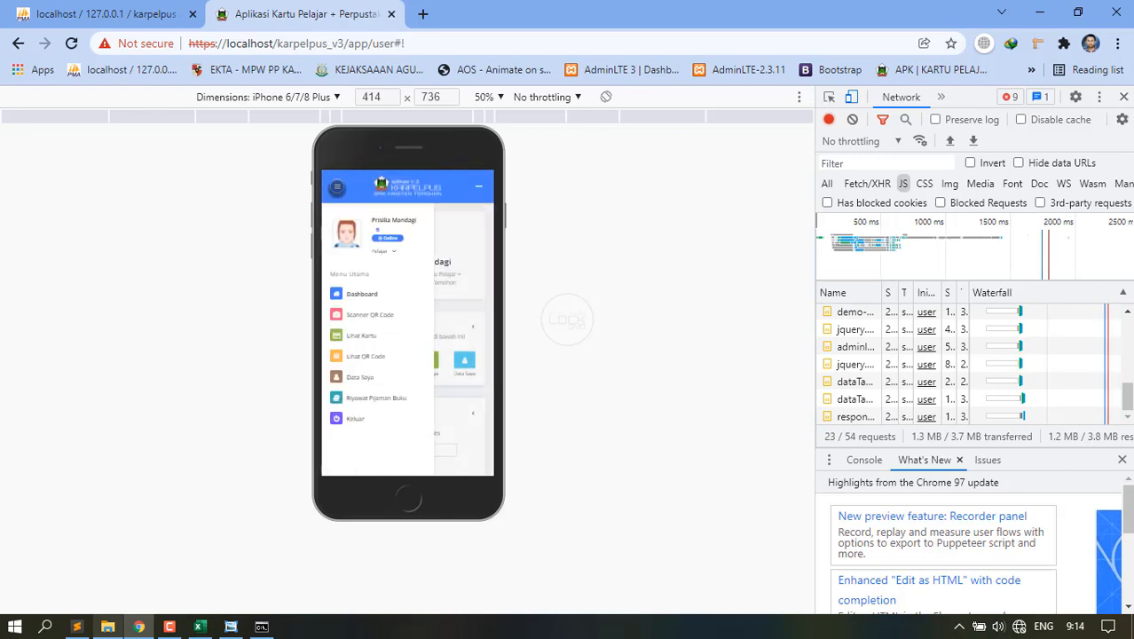
{"action": "left_click", "coordinate": [377, 398]}
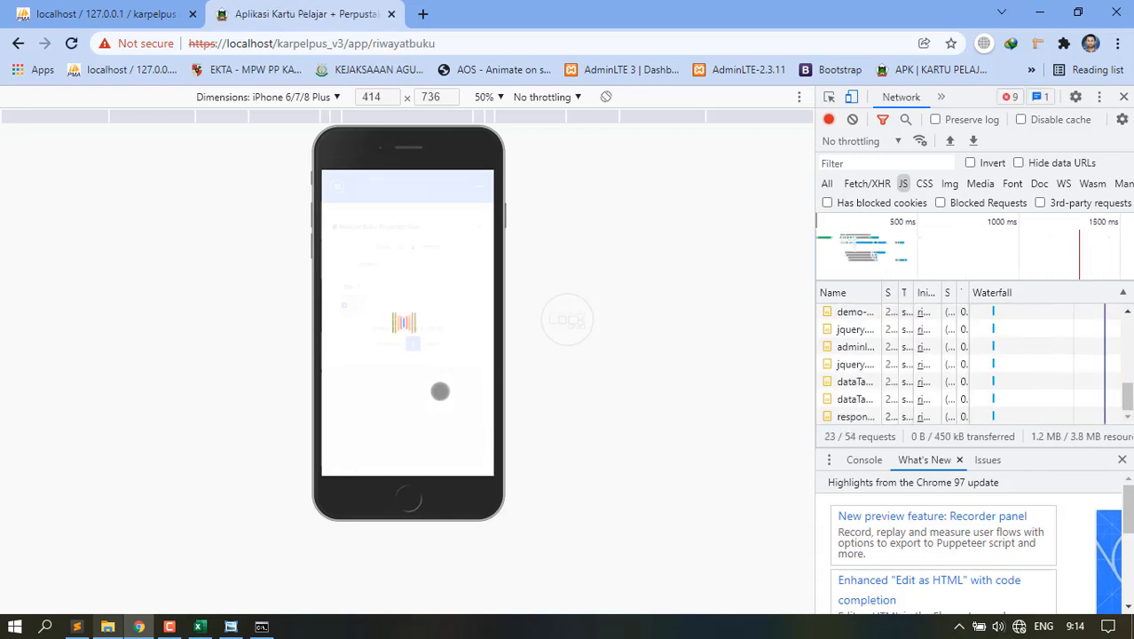
{"action": "left_click", "coordinate": [344, 306]}
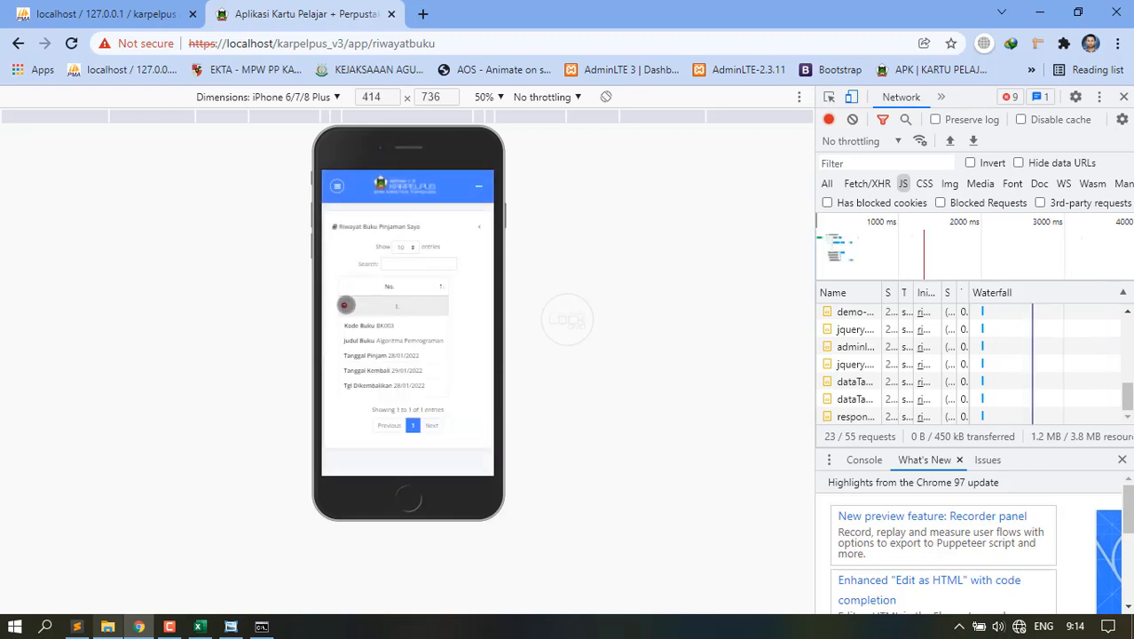
{"action": "left_click", "coordinate": [1123, 97]}
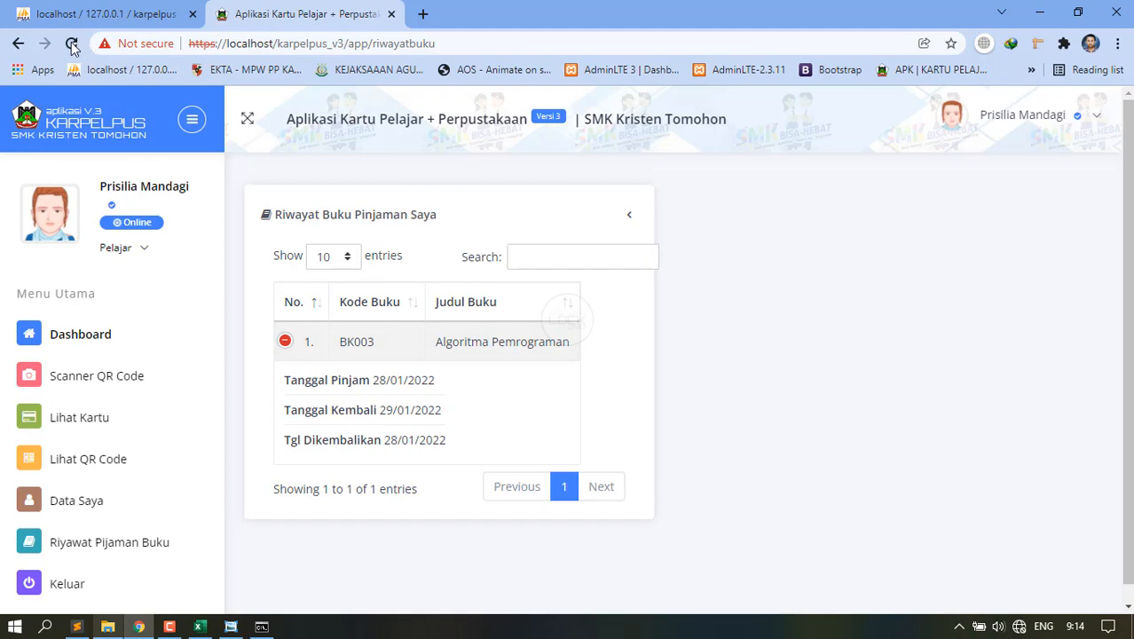
Reload the loan history, then open Data Saya and scroll through the student's data form.
{"action": "left_click", "coordinate": [72, 43]}
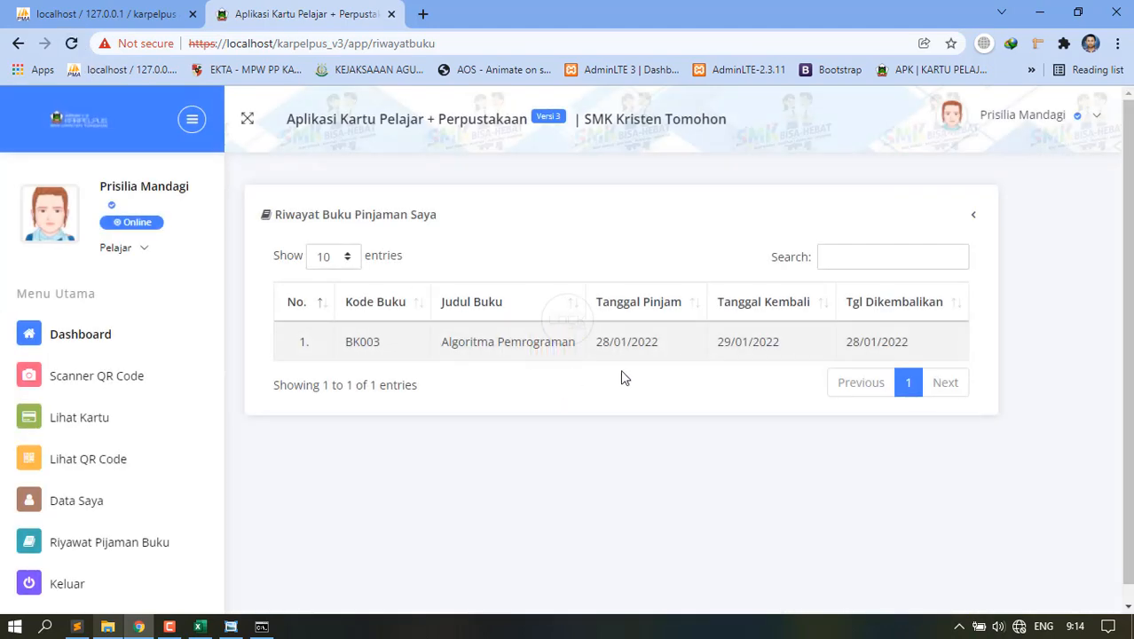
{"action": "scroll", "coordinate": [114, 510], "scroll_direction": "down", "scroll_amount": 1}
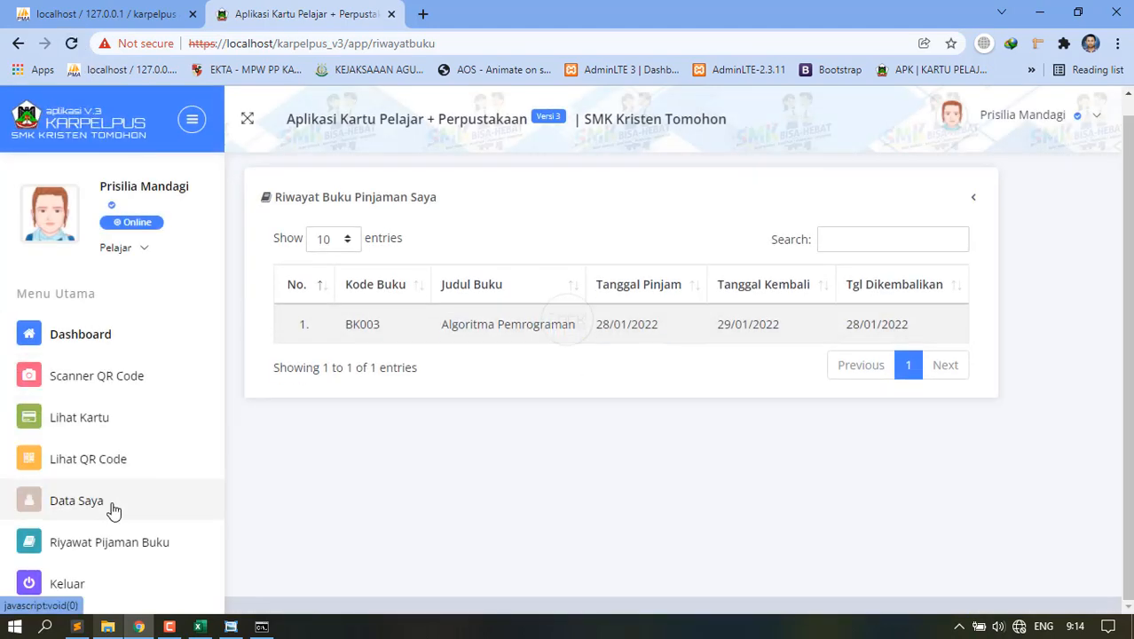
{"action": "left_click", "coordinate": [53, 511]}
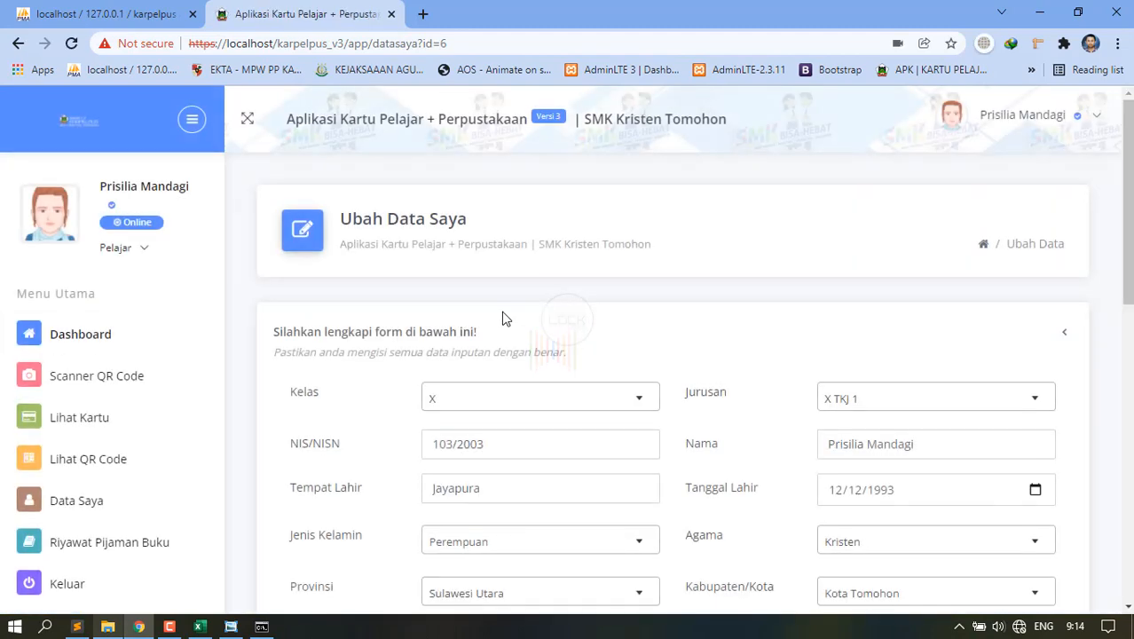
{"action": "scroll", "coordinate": [564, 386], "scroll_direction": "down", "scroll_amount": 5}
{"action": "scroll", "coordinate": [564, 387], "scroll_direction": "up", "scroll_amount": 4}
{"action": "scroll", "coordinate": [564, 387], "scroll_direction": "down", "scroll_amount": 6}
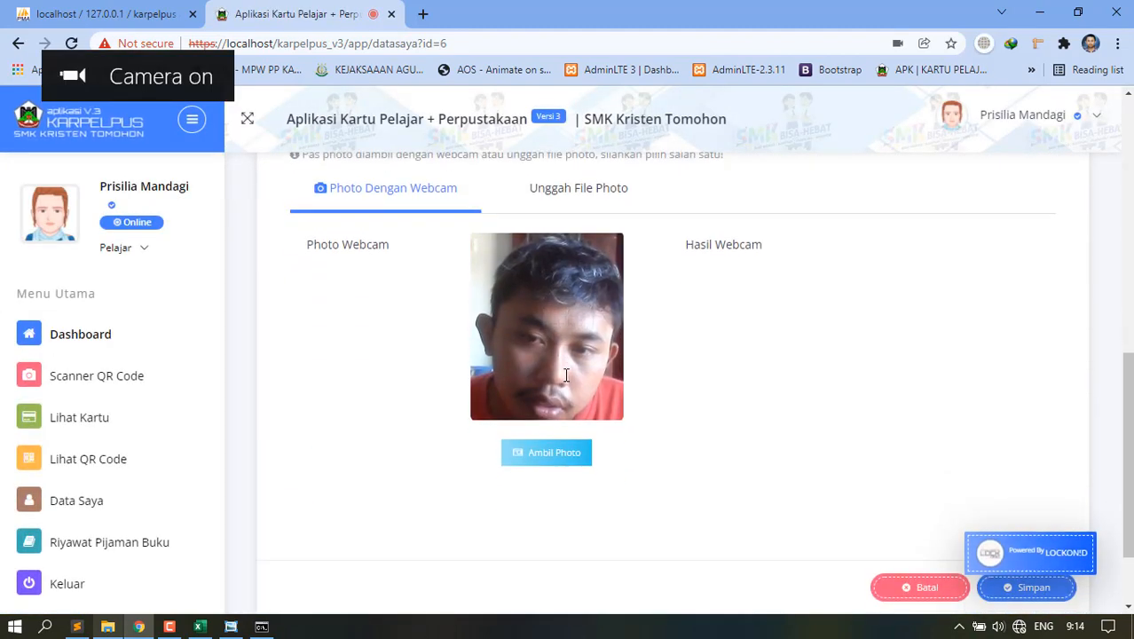
{"action": "scroll", "coordinate": [566, 374], "scroll_direction": "up", "scroll_amount": 4}
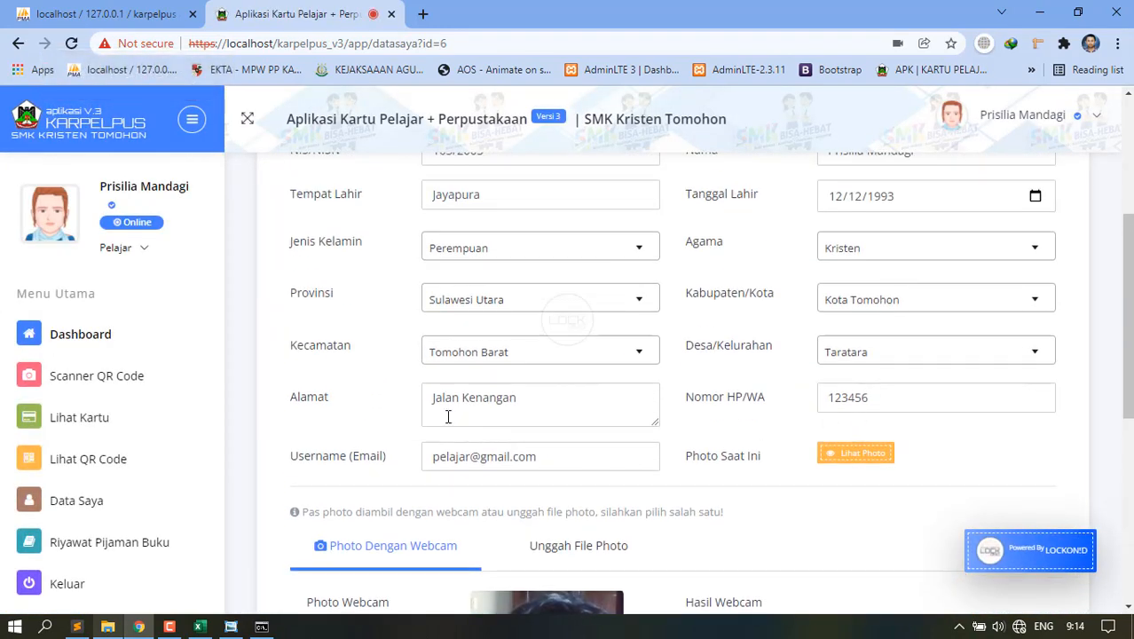
{"action": "scroll", "coordinate": [448, 417], "scroll_direction": "up", "scroll_amount": 2}
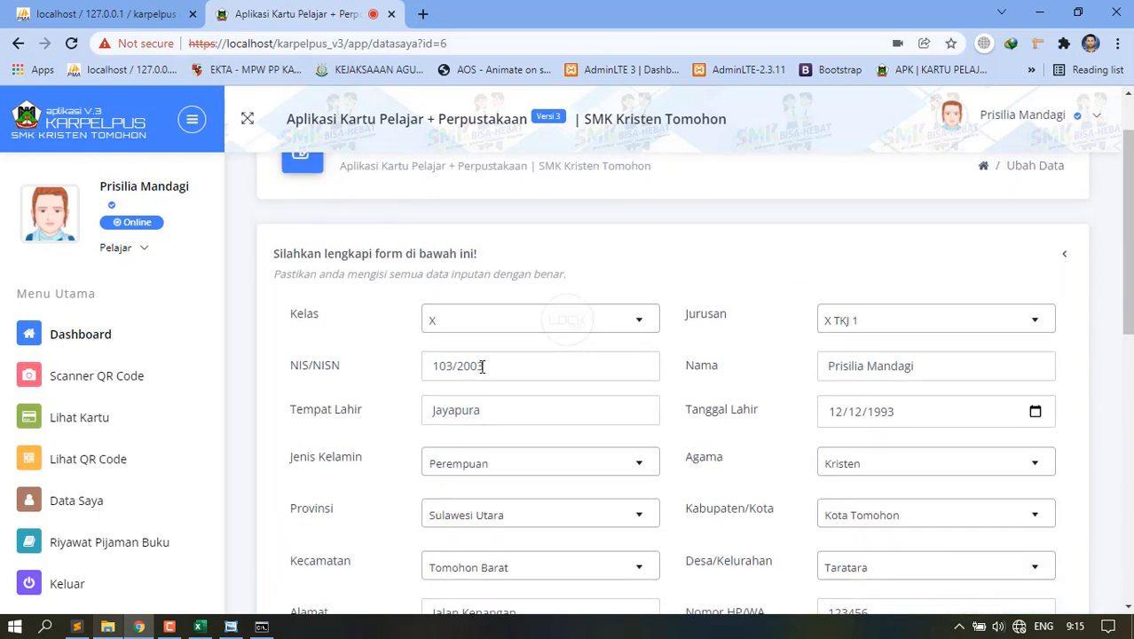
{"action": "scroll", "coordinate": [572, 446], "scroll_direction": "down", "scroll_amount": 4}
{"action": "scroll", "coordinate": [575, 453], "scroll_direction": "up", "scroll_amount": 3}
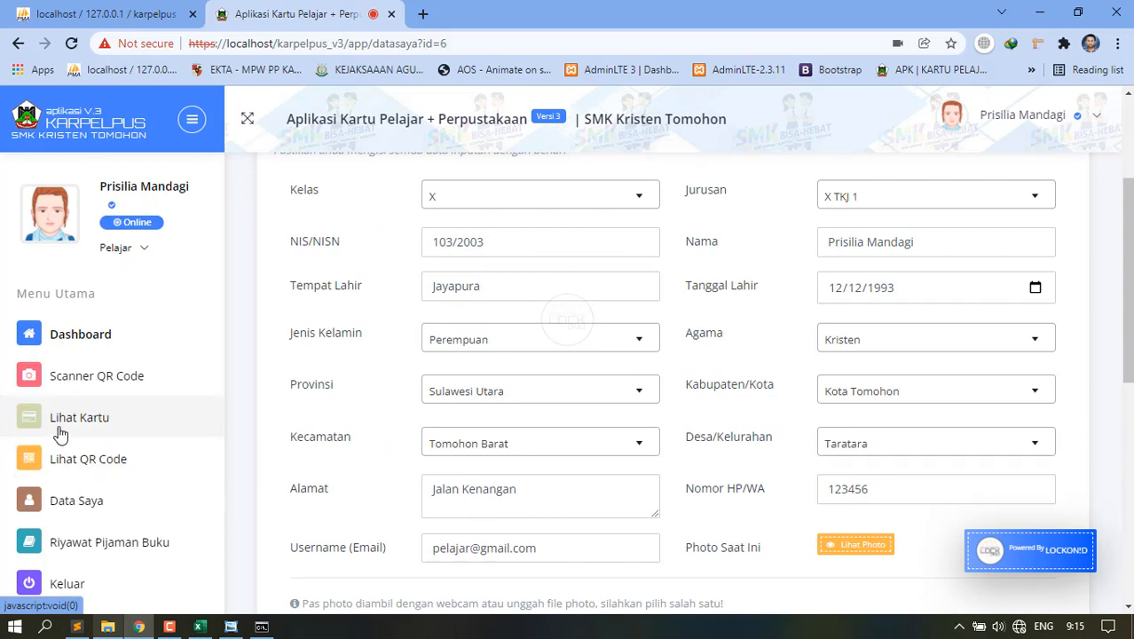
Return to the Dashboard and log out via the profile dropdown's Keluar.
{"action": "left_click", "coordinate": [82, 334]}
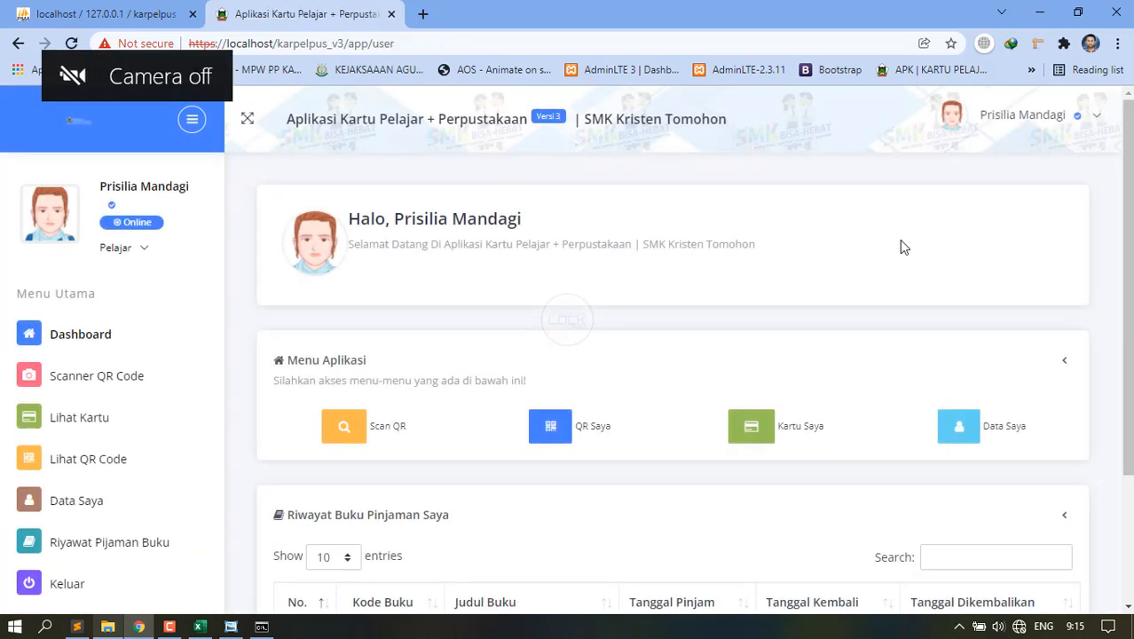
{"action": "left_click", "coordinate": [142, 250]}
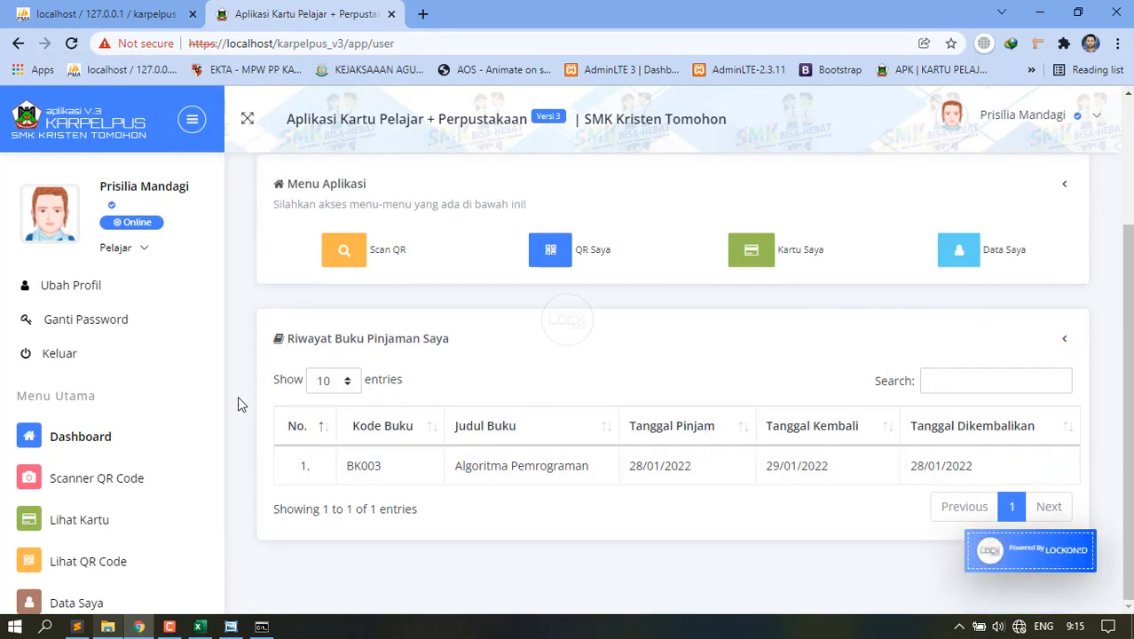
{"action": "left_click", "coordinate": [62, 352]}
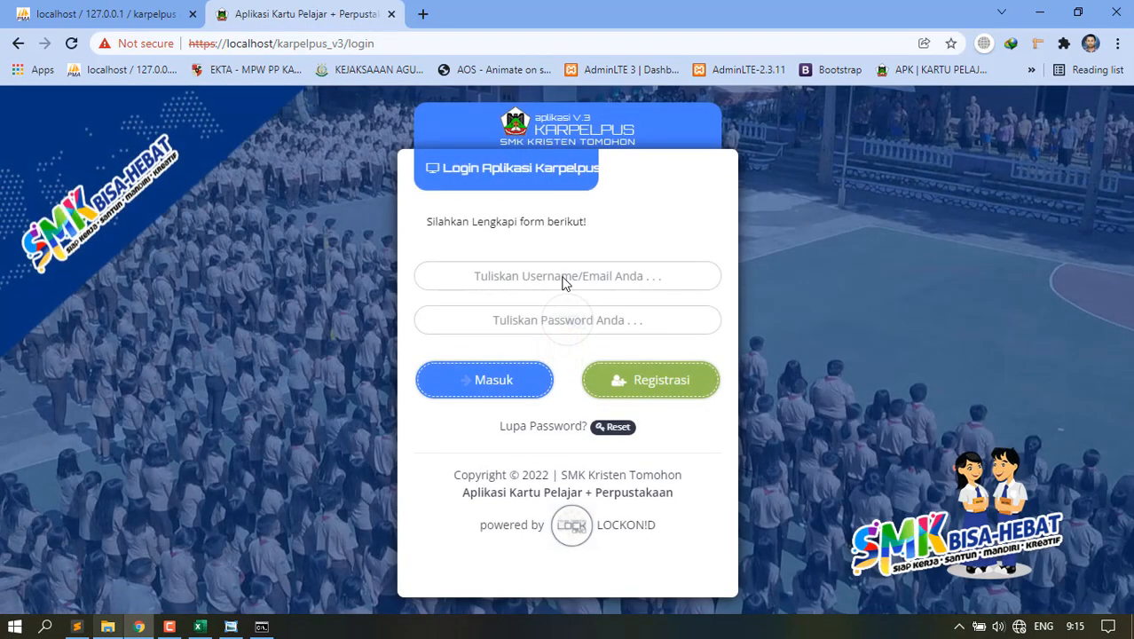
Sign in with the saved admin e-mail suggestion and its password.
{"action": "left_click", "coordinate": [564, 276]}
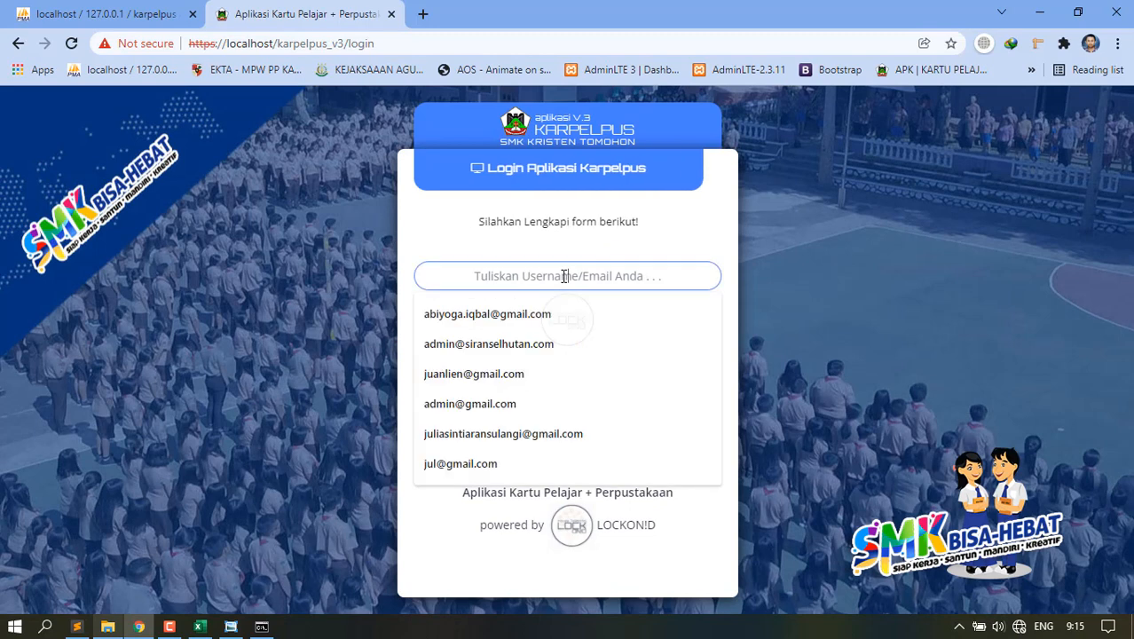
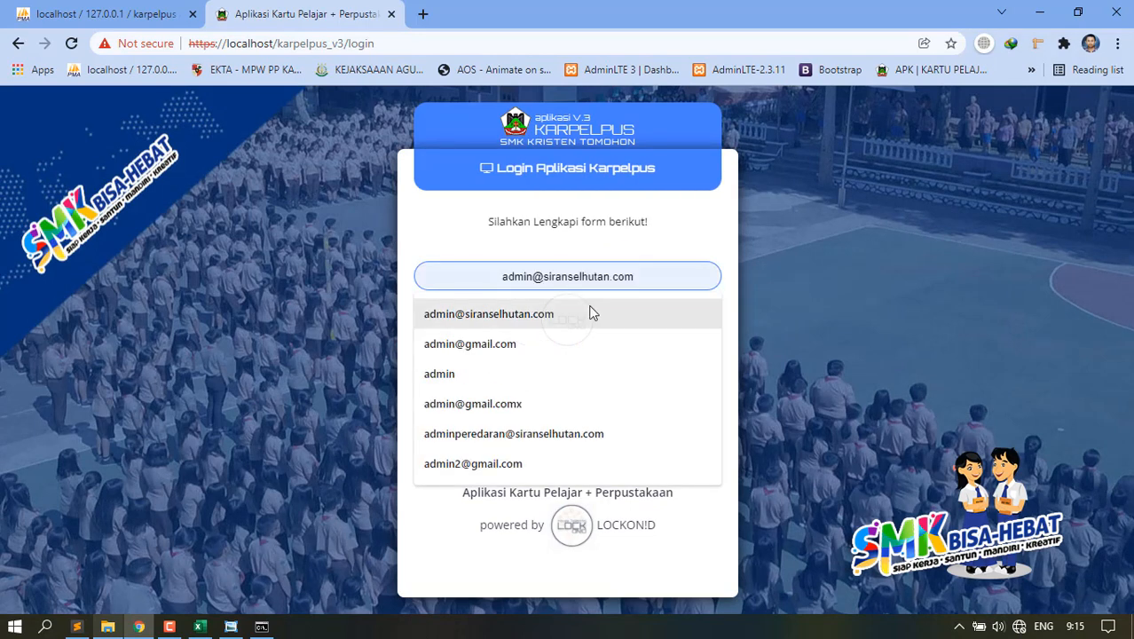
{"action": "left_click", "coordinate": [539, 345]}
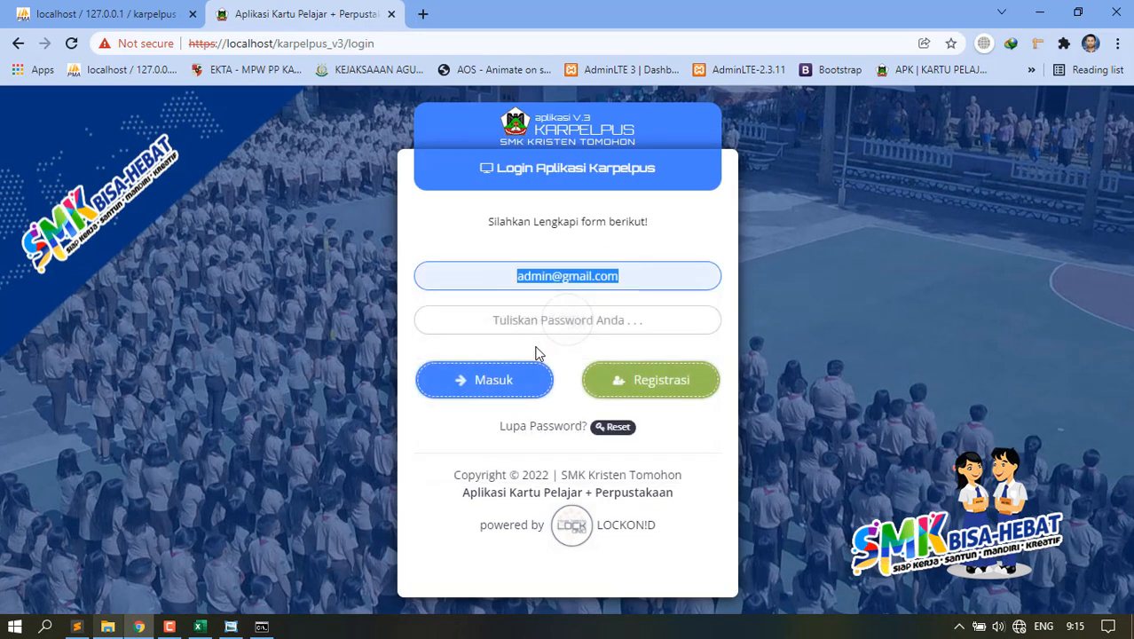
{"action": "left_click", "coordinate": [555, 326]}
{"action": "key", "text": "ctrl+v"}
{"action": "left_click", "coordinate": [498, 381]}
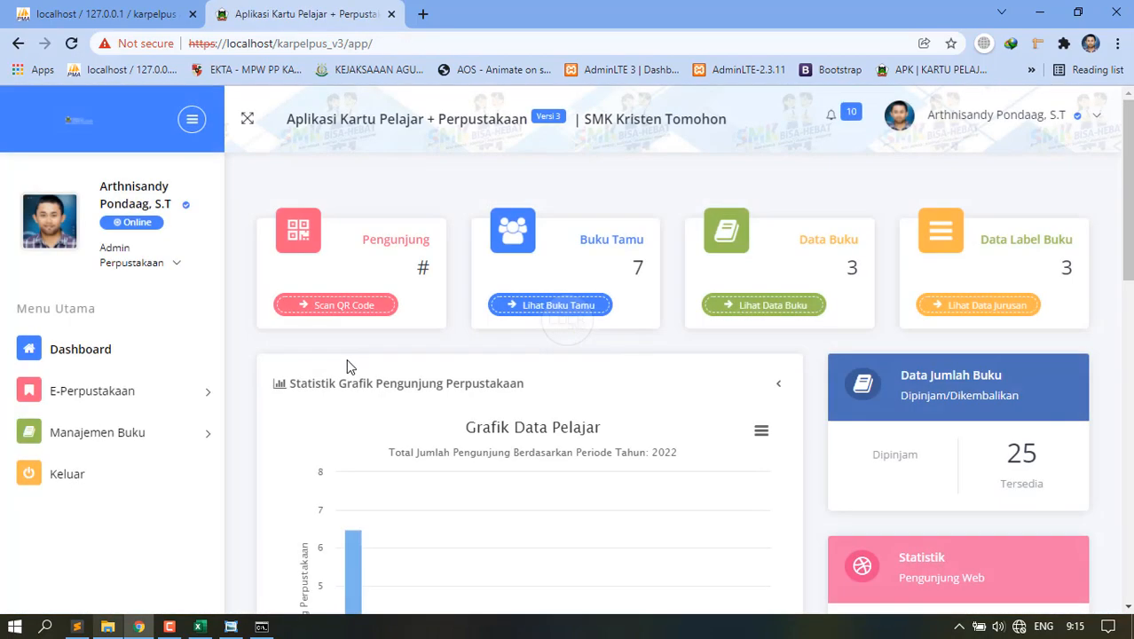
Expand the E-Perpustakaan and Manajemen Buku menu sections, then return to the Dashboard.
{"action": "left_click", "coordinate": [127, 387]}
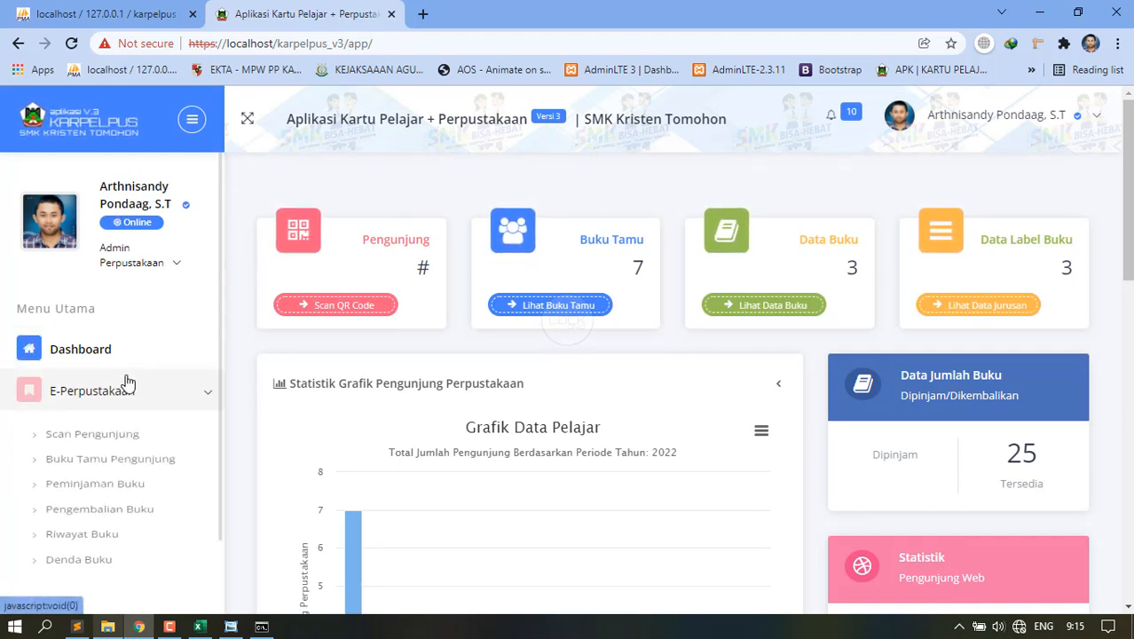
{"action": "left_click", "coordinate": [109, 398]}
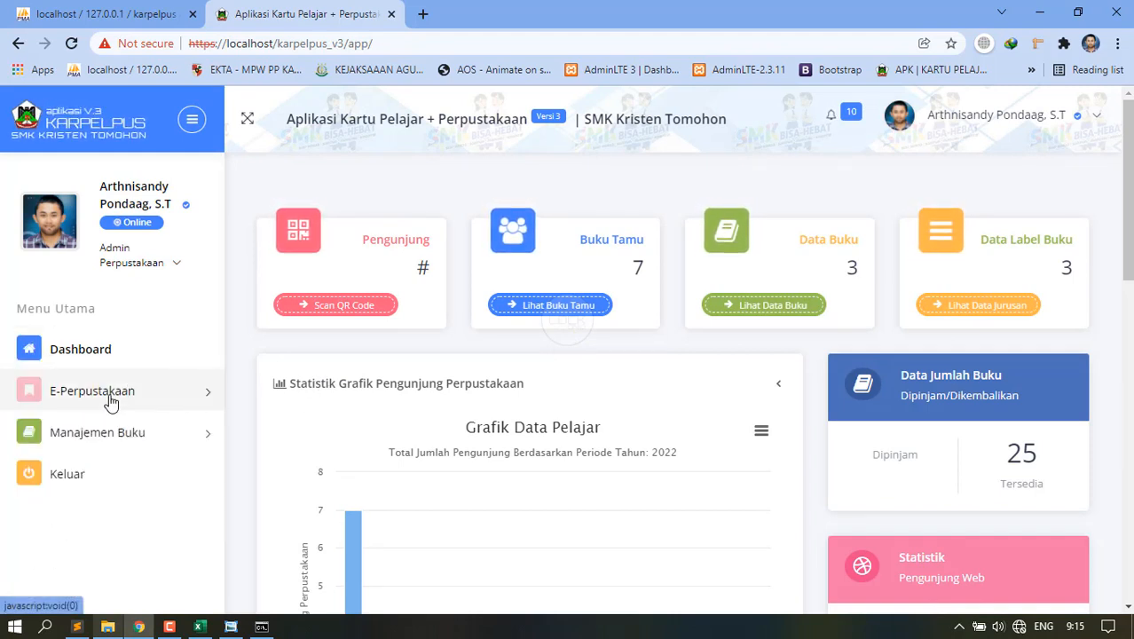
{"action": "left_click", "coordinate": [119, 449]}
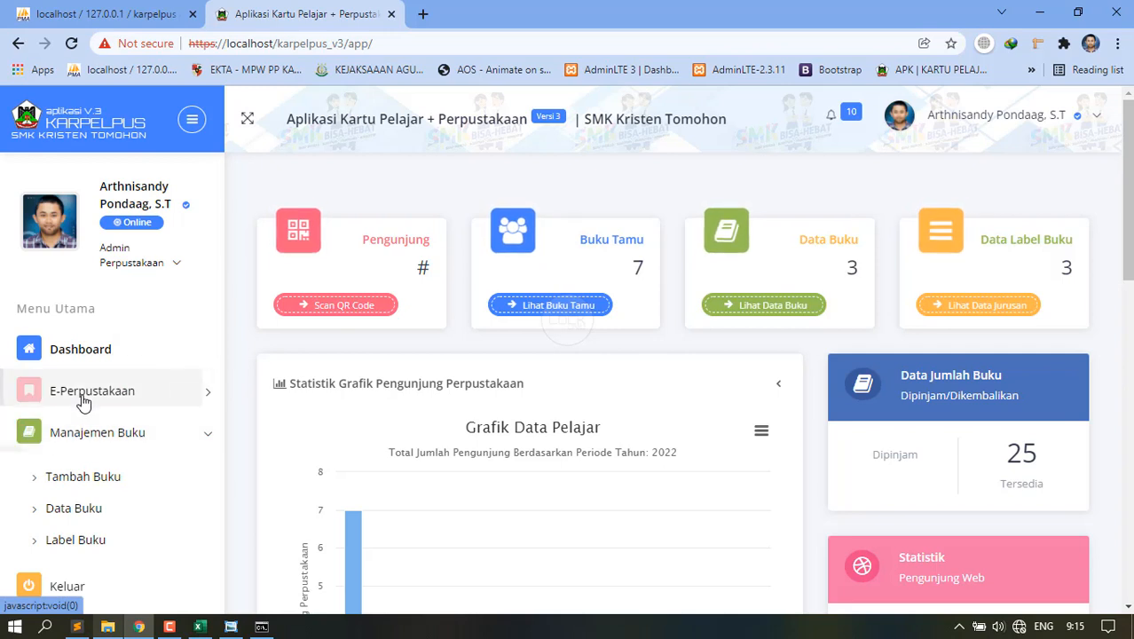
{"action": "left_click", "coordinate": [81, 399]}
{"action": "left_click", "coordinate": [82, 400]}
{"action": "left_click", "coordinate": [100, 429]}
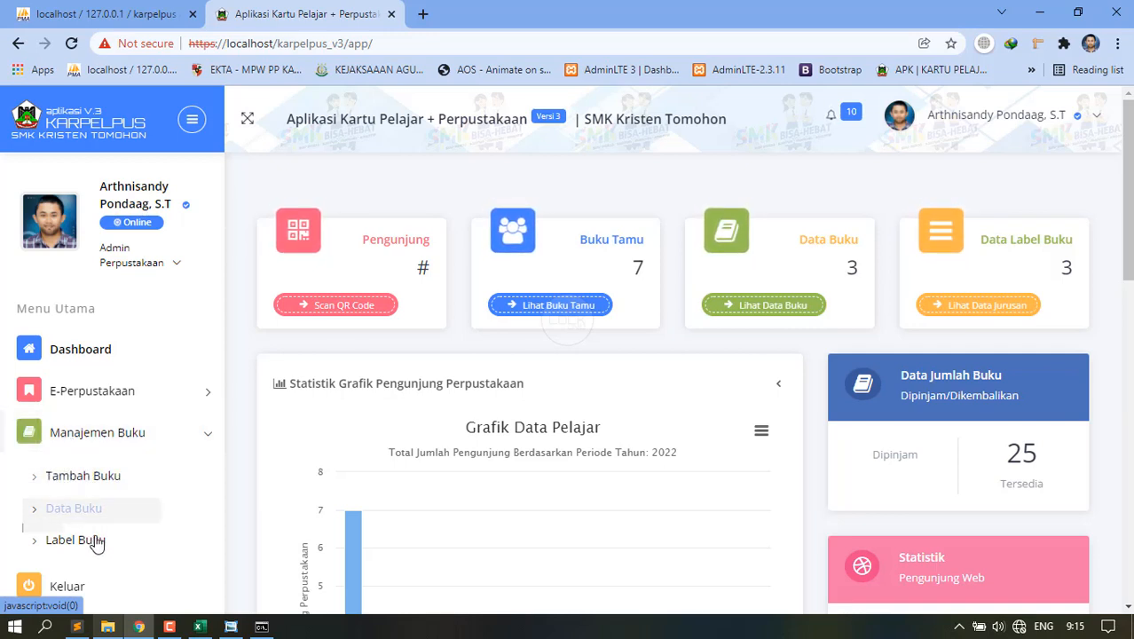
{"action": "left_click", "coordinate": [94, 393]}
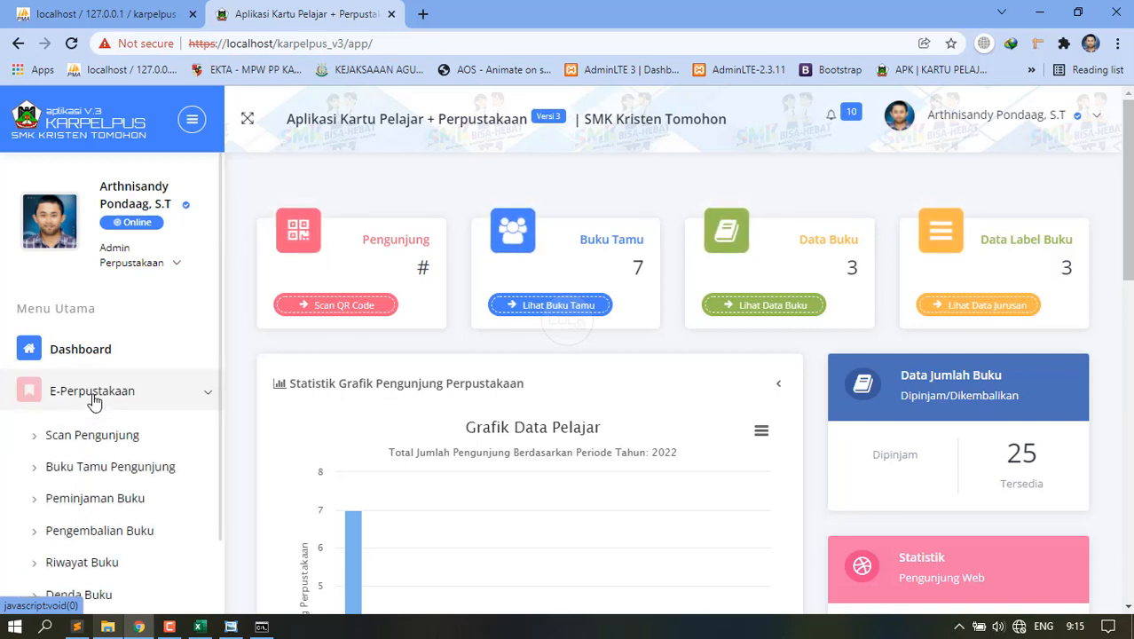
{"action": "scroll", "coordinate": [113, 426], "scroll_direction": "down", "scroll_amount": 2}
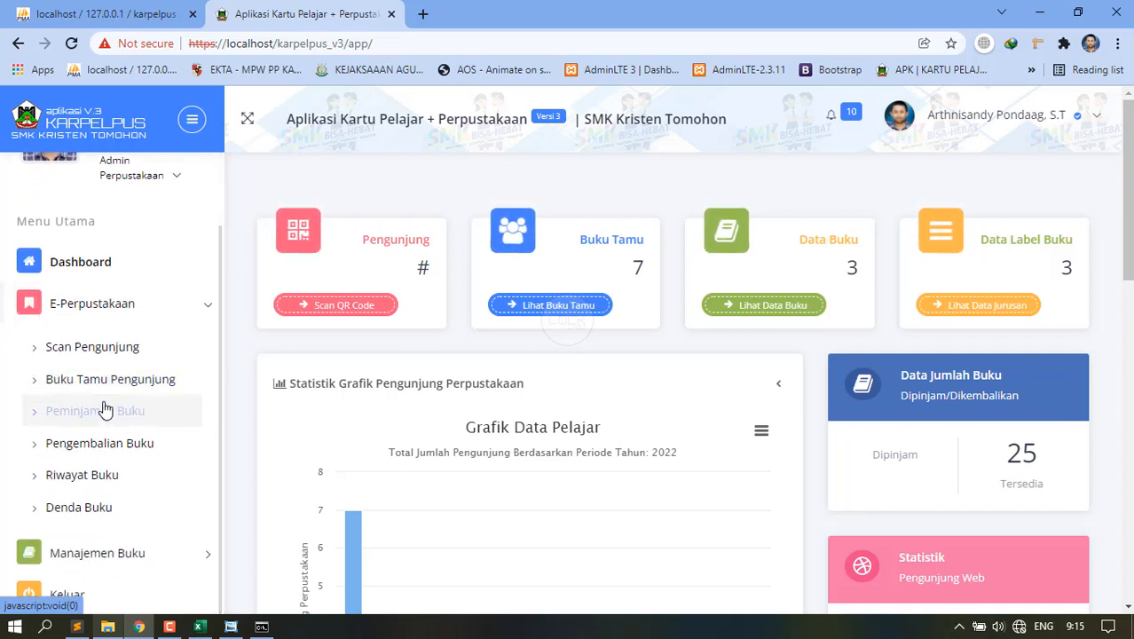
{"action": "scroll", "coordinate": [125, 329], "scroll_direction": "up", "scroll_amount": 2}
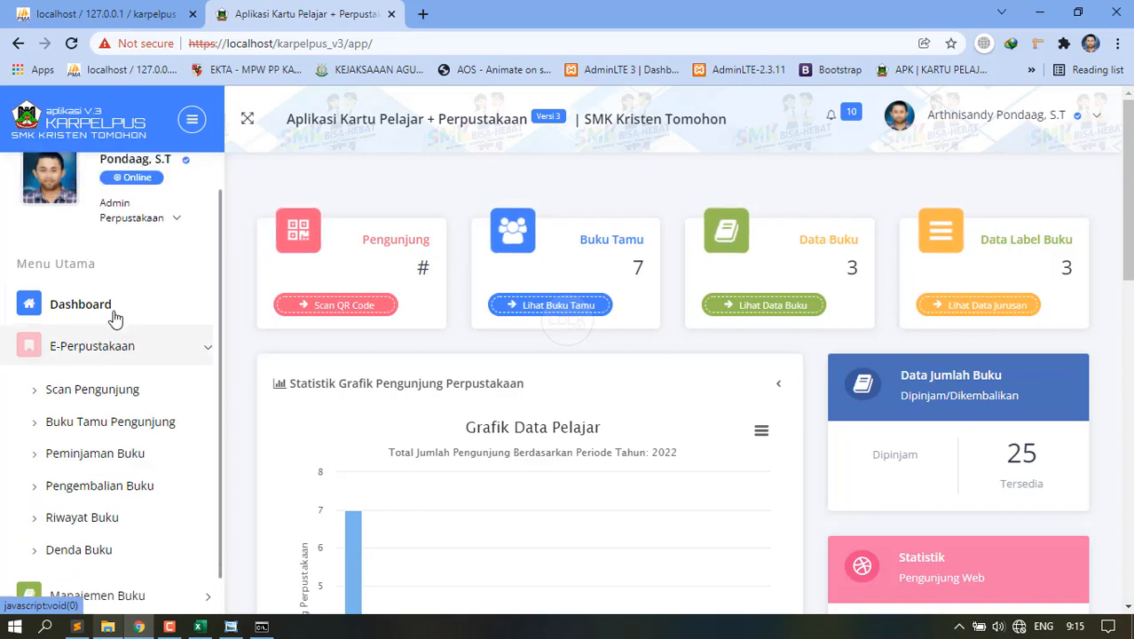
{"action": "left_click", "coordinate": [85, 353]}
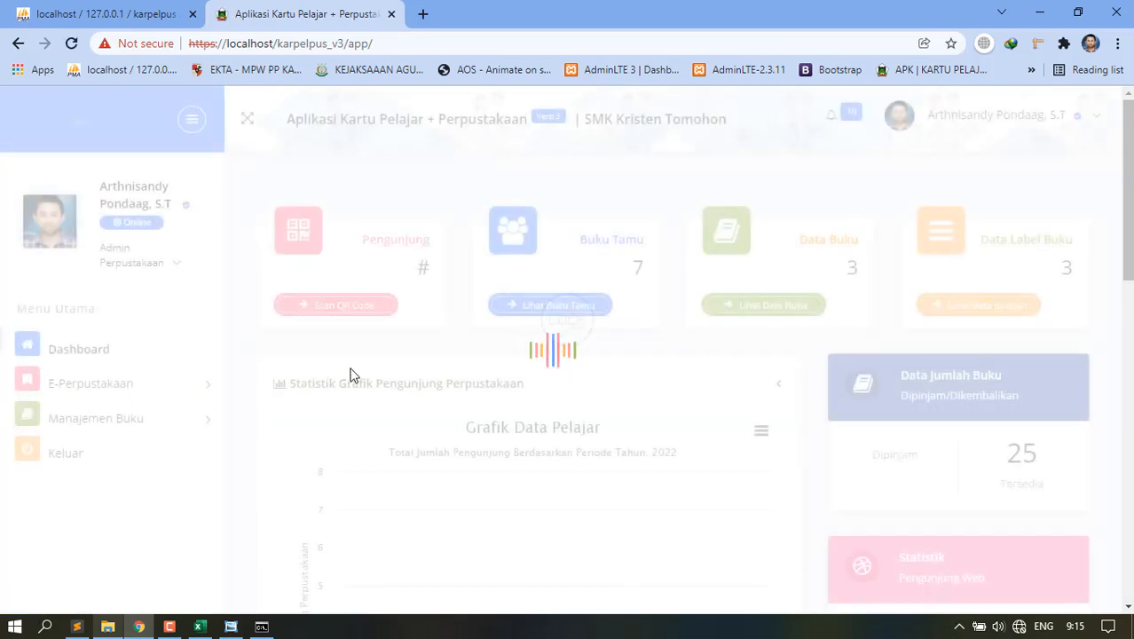
Open the admin's Ubah Profil page from the profile dropdown.
{"action": "left_click", "coordinate": [146, 258]}
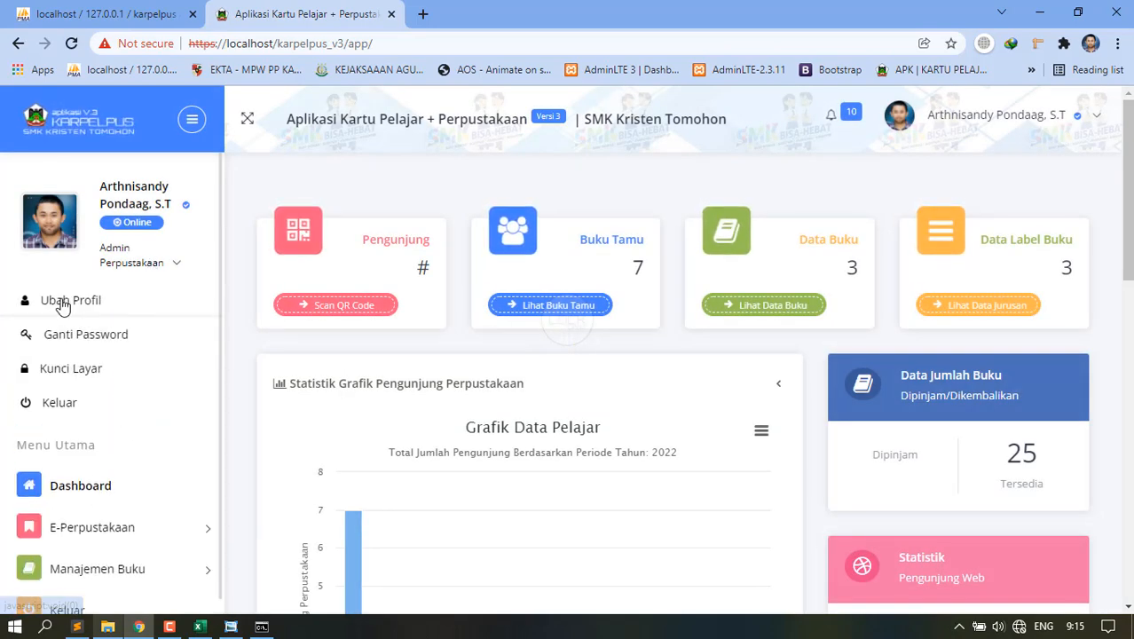
{"action": "left_click", "coordinate": [62, 299]}
{"action": "scroll", "coordinate": [716, 451], "scroll_direction": "down", "scroll_amount": 1}
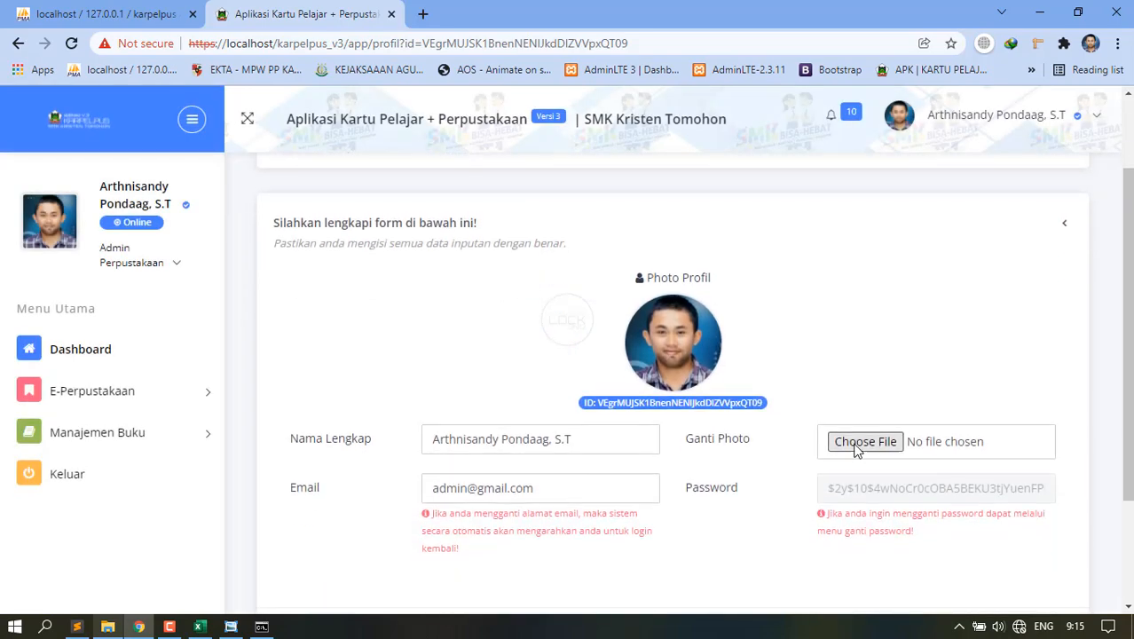
{"action": "scroll", "coordinate": [592, 403], "scroll_direction": "down", "scroll_amount": 5}
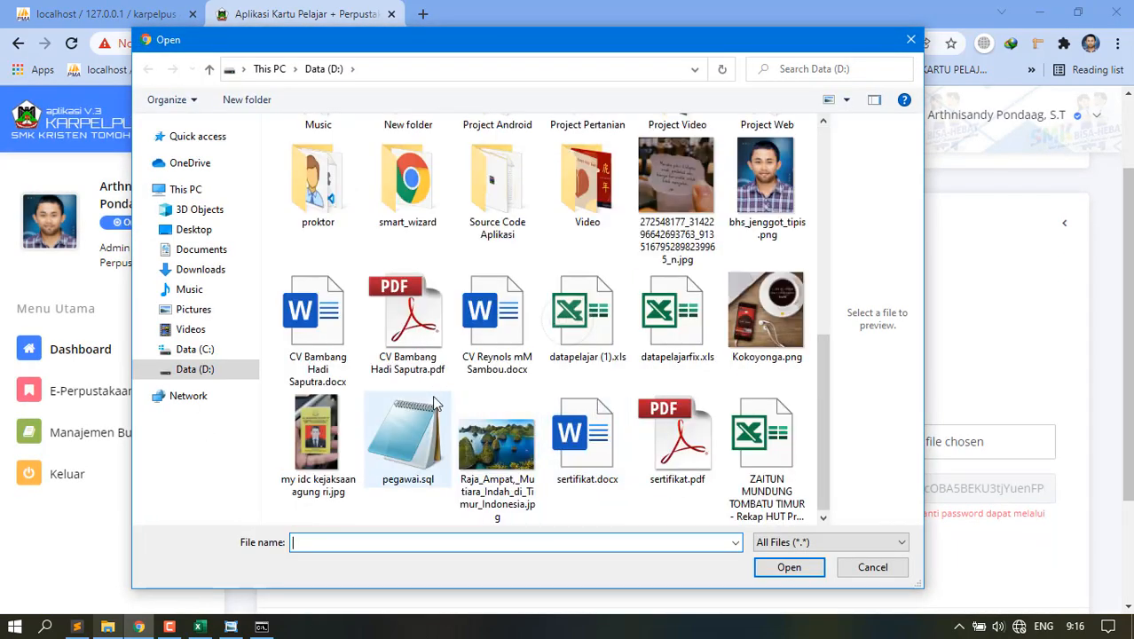
Choose mylove.jpg from D:\Foto as the profile photo and save it.
{"action": "left_click", "coordinate": [224, 377]}
{"action": "scroll", "coordinate": [597, 329], "scroll_direction": "up", "scroll_amount": 5}
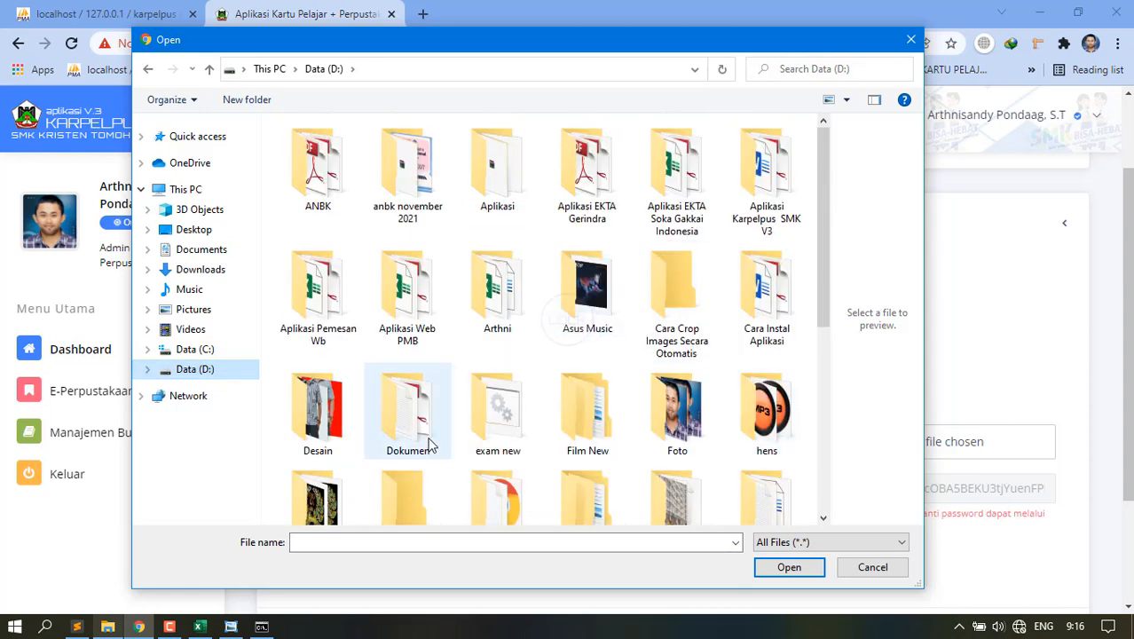
{"action": "scroll", "coordinate": [427, 441], "scroll_direction": "down", "scroll_amount": 2}
{"action": "double_click", "coordinate": [660, 266]}
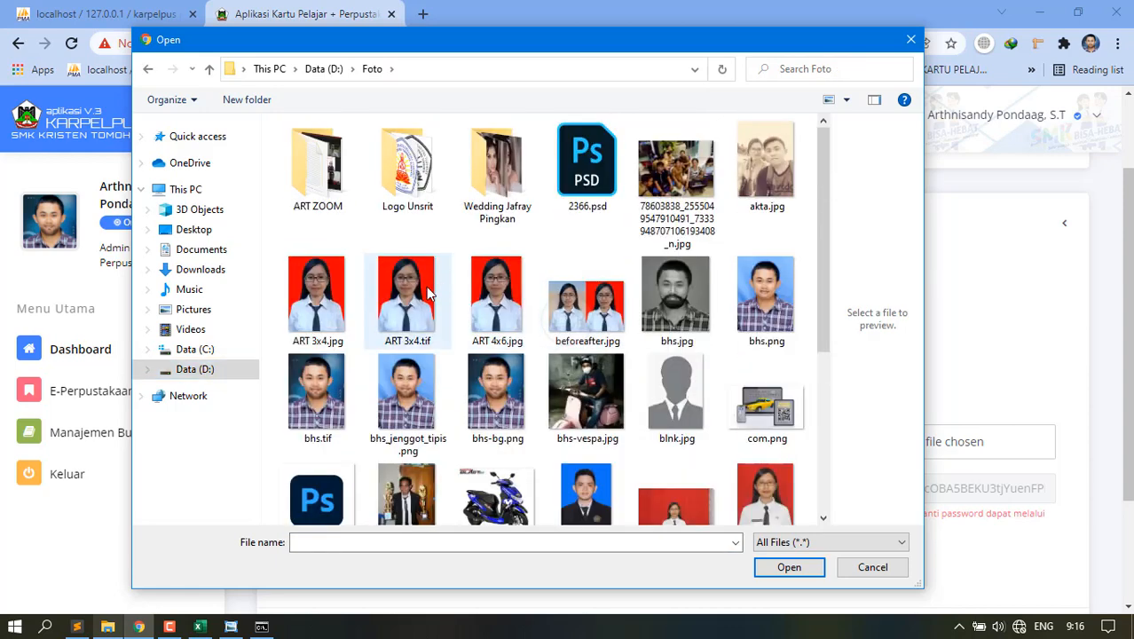
{"action": "scroll", "coordinate": [723, 396], "scroll_direction": "down", "scroll_amount": 2}
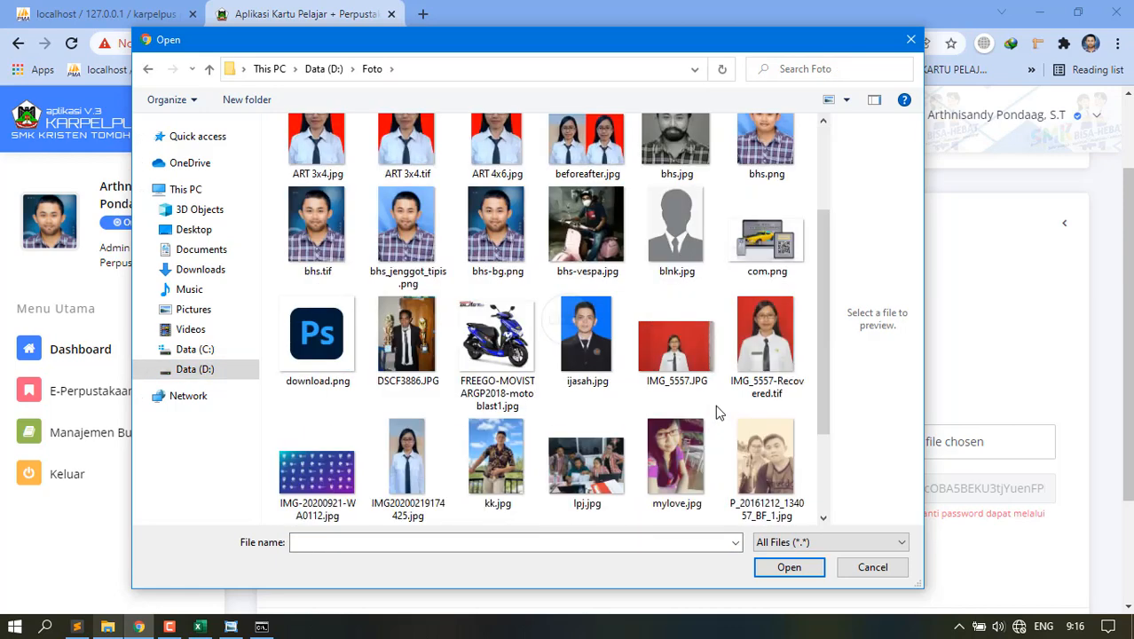
{"action": "left_click", "coordinate": [680, 452]}
{"action": "double_click", "coordinate": [679, 448]}
{"action": "scroll", "coordinate": [674, 373], "scroll_direction": "down", "scroll_amount": 3}
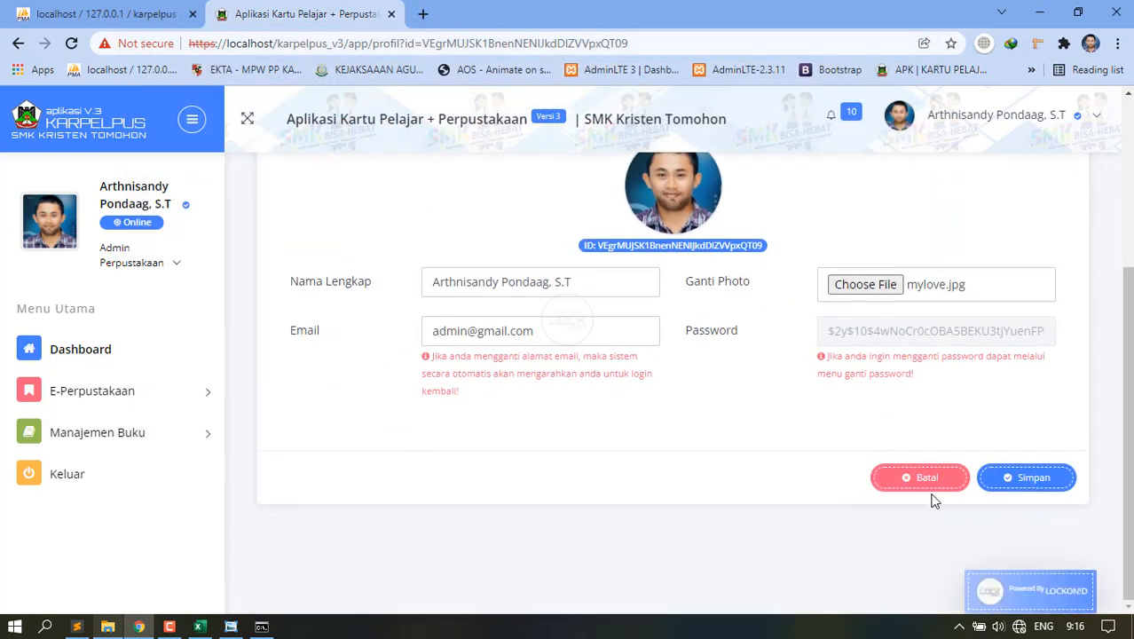
{"action": "left_click", "coordinate": [1011, 479]}
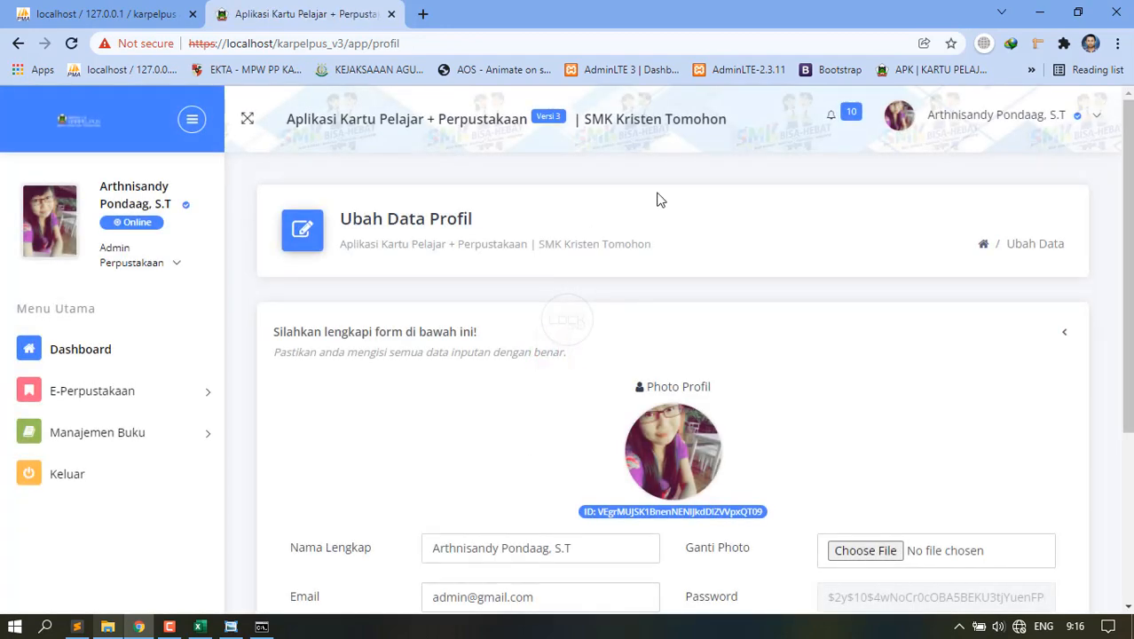
Log the admin out with Keluar and confirm Ya, keluar.
{"action": "left_click", "coordinate": [1020, 120]}
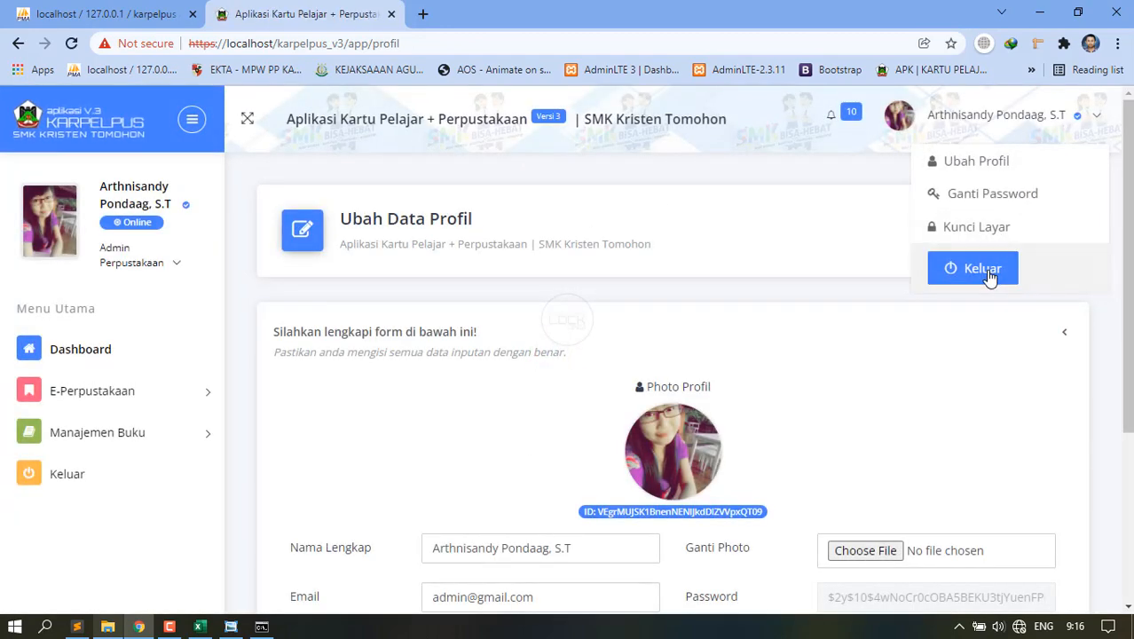
{"action": "left_click", "coordinate": [982, 268]}
{"action": "left_click", "coordinate": [726, 286]}
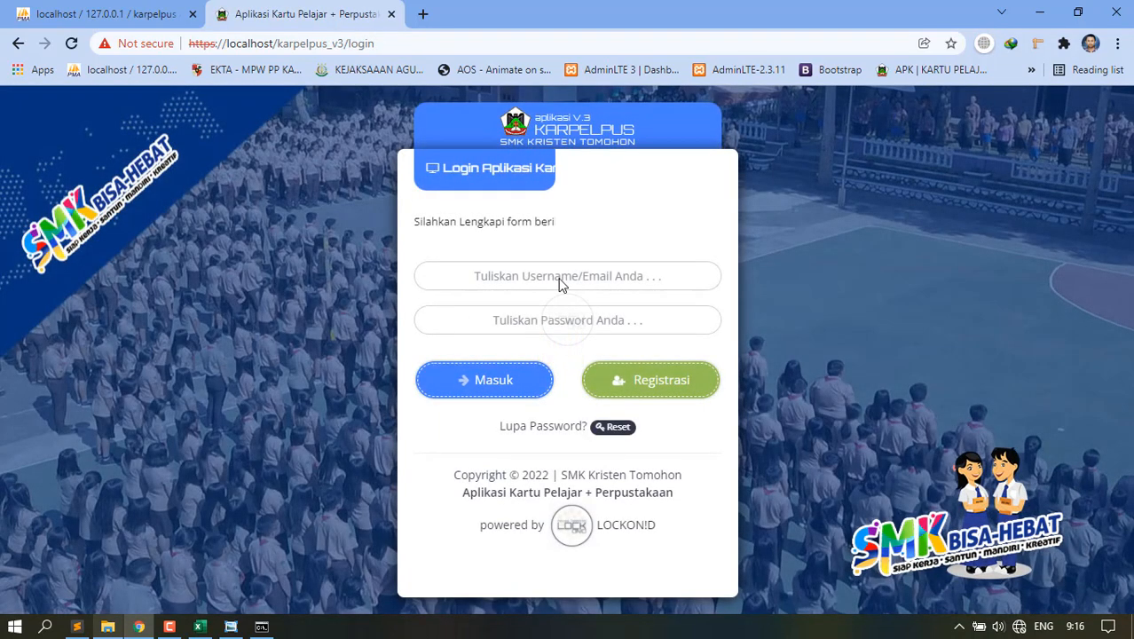
Sign in using the saved super administrator login suggestion.
{"action": "left_click", "coordinate": [572, 277]}
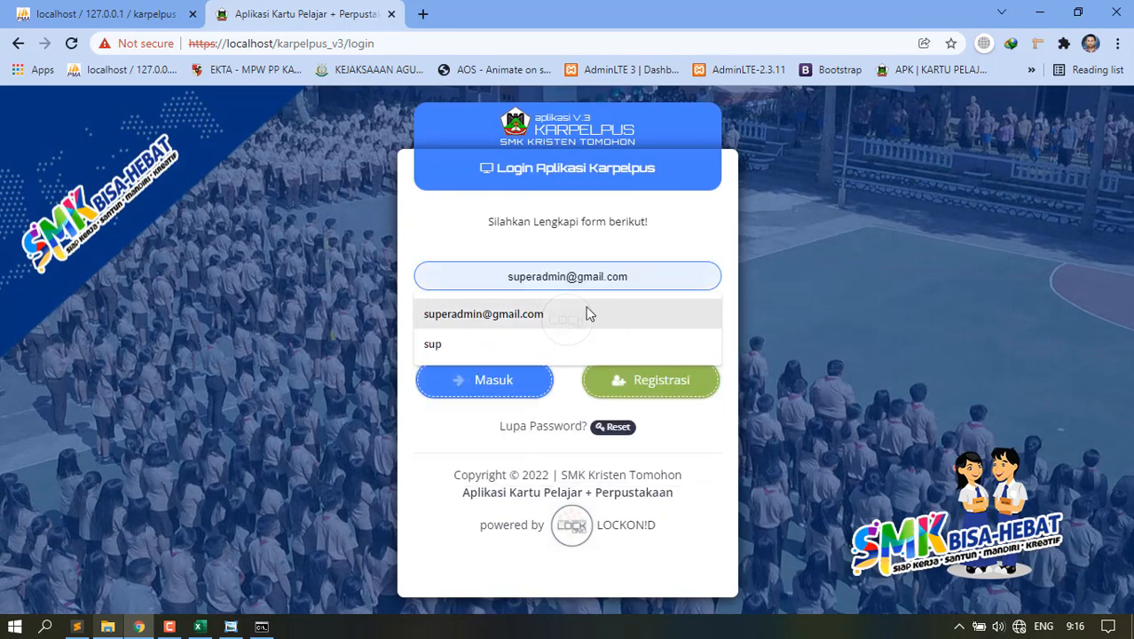
{"action": "left_click", "coordinate": [584, 314]}
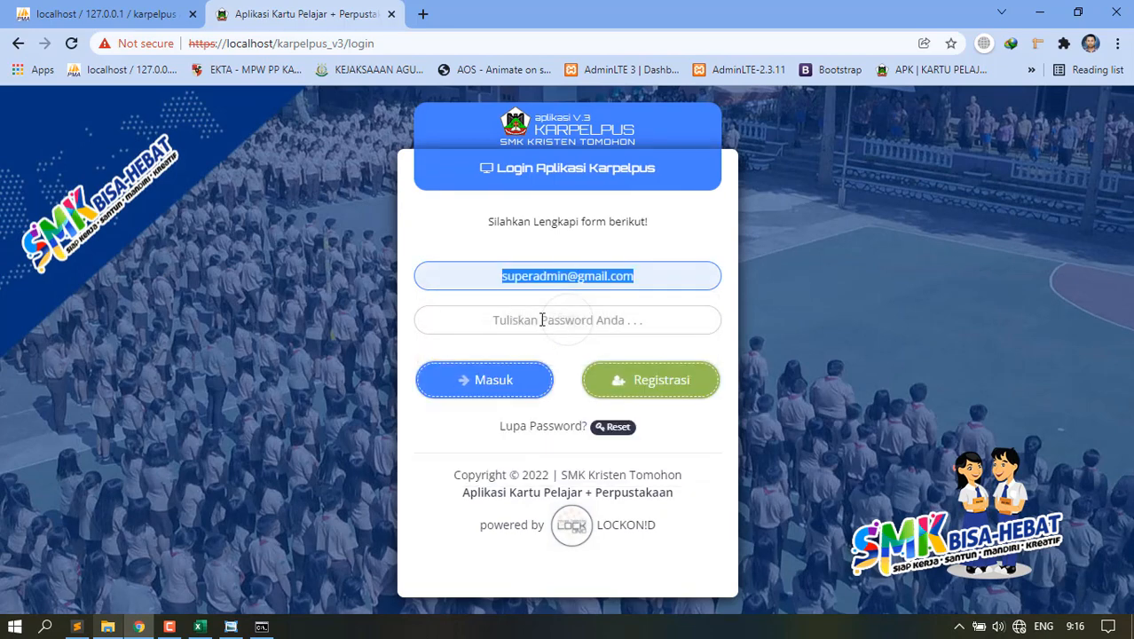
{"action": "left_click", "coordinate": [543, 317]}
{"action": "left_click", "coordinate": [513, 376]}
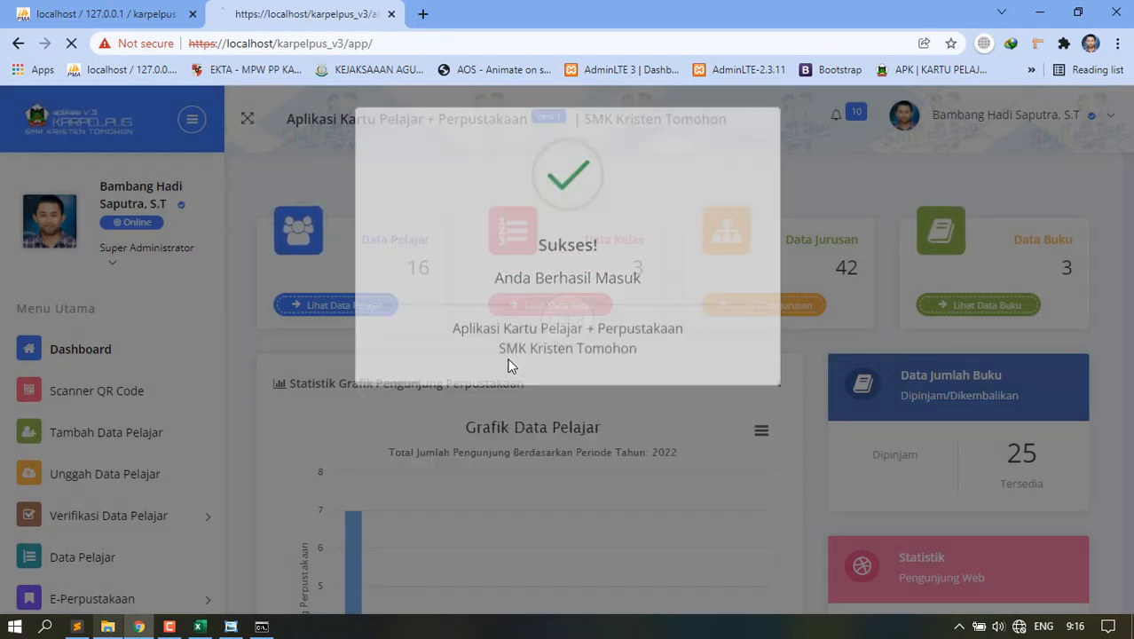
Scroll the dashboard's student chart and visitor statistics, then open Identitas Sekolah.
{"action": "scroll", "coordinate": [124, 399], "scroll_direction": "down", "scroll_amount": 5}
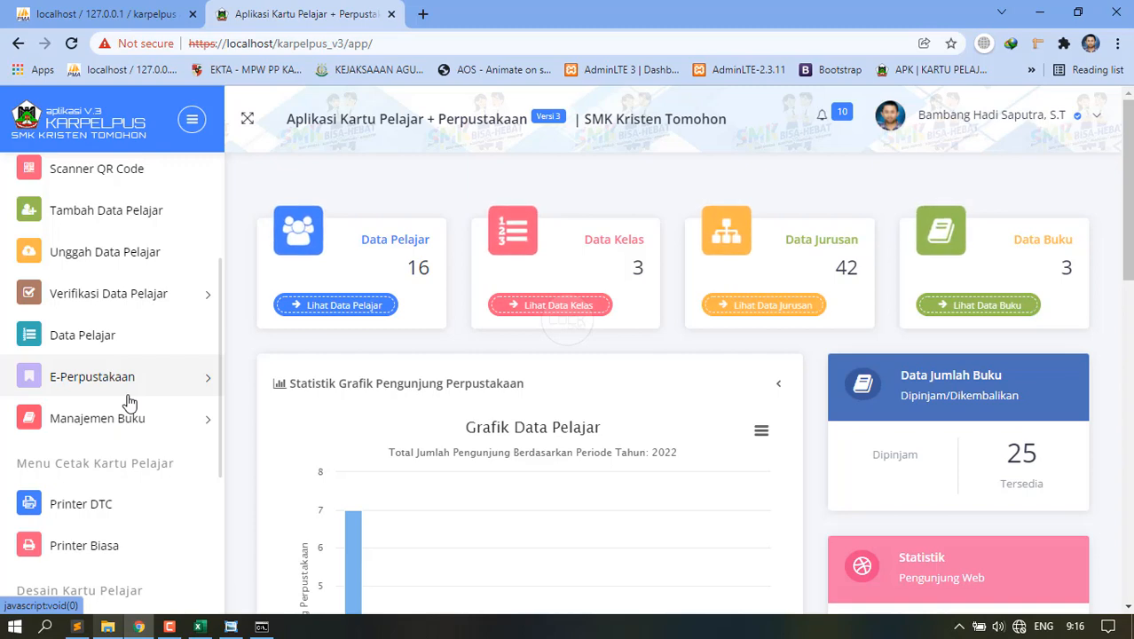
{"action": "scroll", "coordinate": [158, 360], "scroll_direction": "down", "scroll_amount": 2}
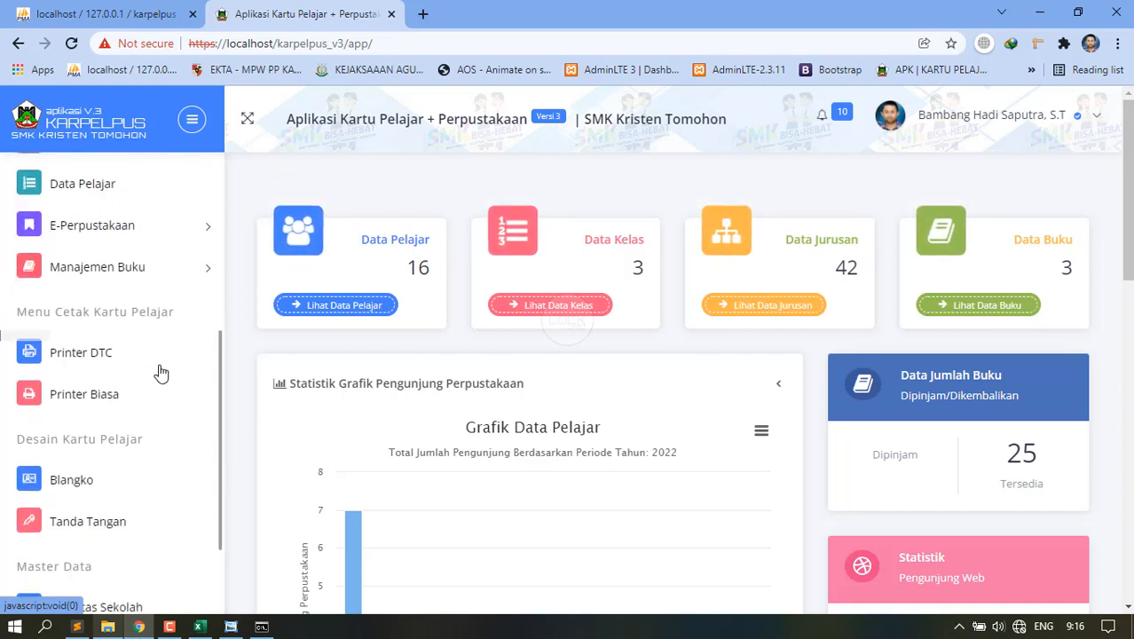
{"action": "scroll", "coordinate": [160, 373], "scroll_direction": "down", "scroll_amount": 5}
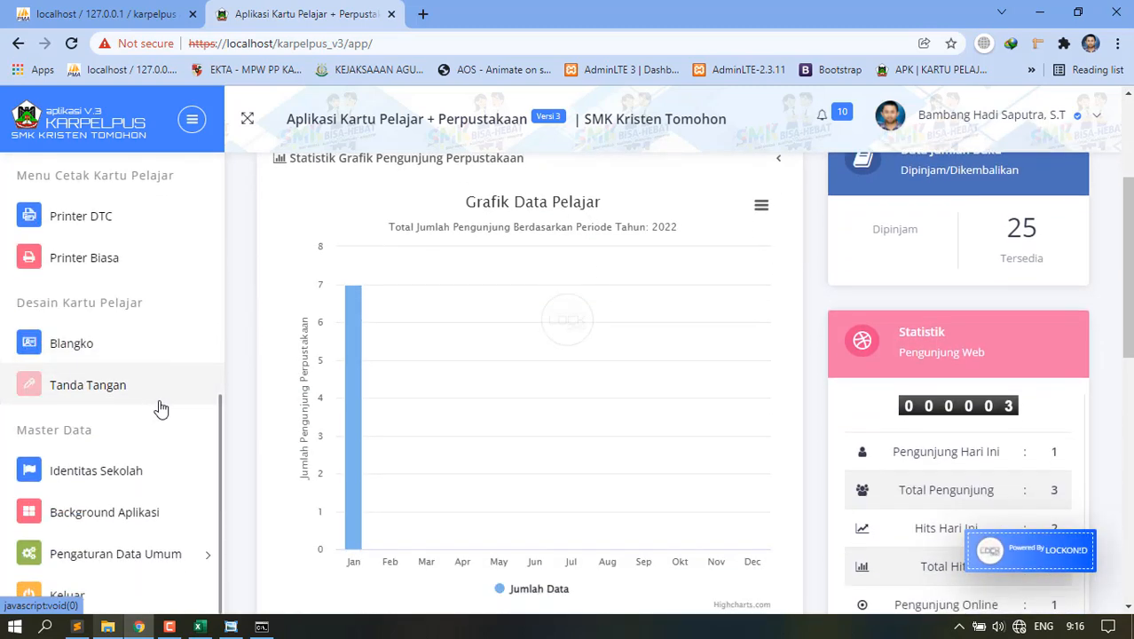
{"action": "scroll", "coordinate": [155, 417], "scroll_direction": "down", "scroll_amount": 3}
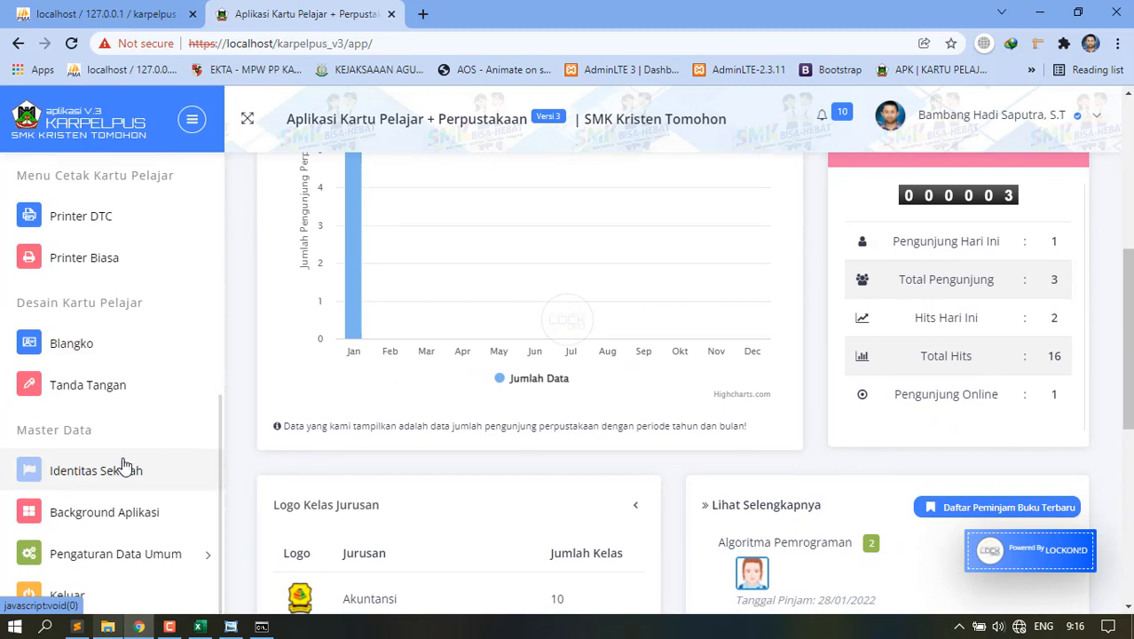
{"action": "left_click", "coordinate": [124, 467]}
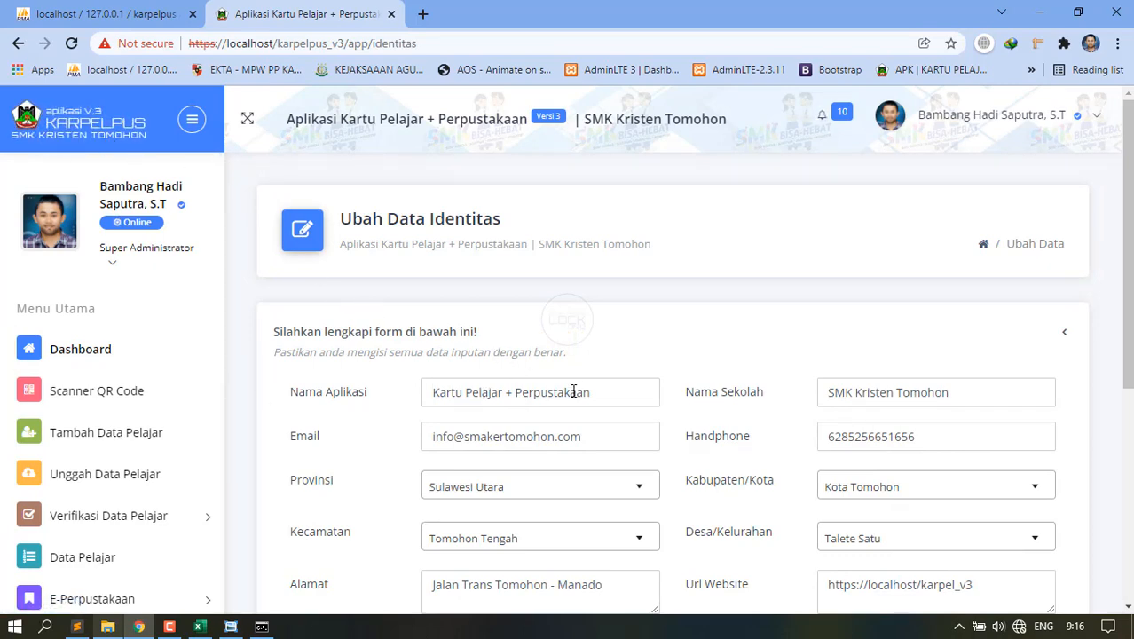
Check the Nama Sekolah, Email and Handphone fields, then scroll to the logo uploads.
{"action": "scroll", "coordinate": [597, 390], "scroll_direction": "down", "scroll_amount": 3}
{"action": "scroll", "coordinate": [381, 237], "scroll_direction": "up", "scroll_amount": 1}
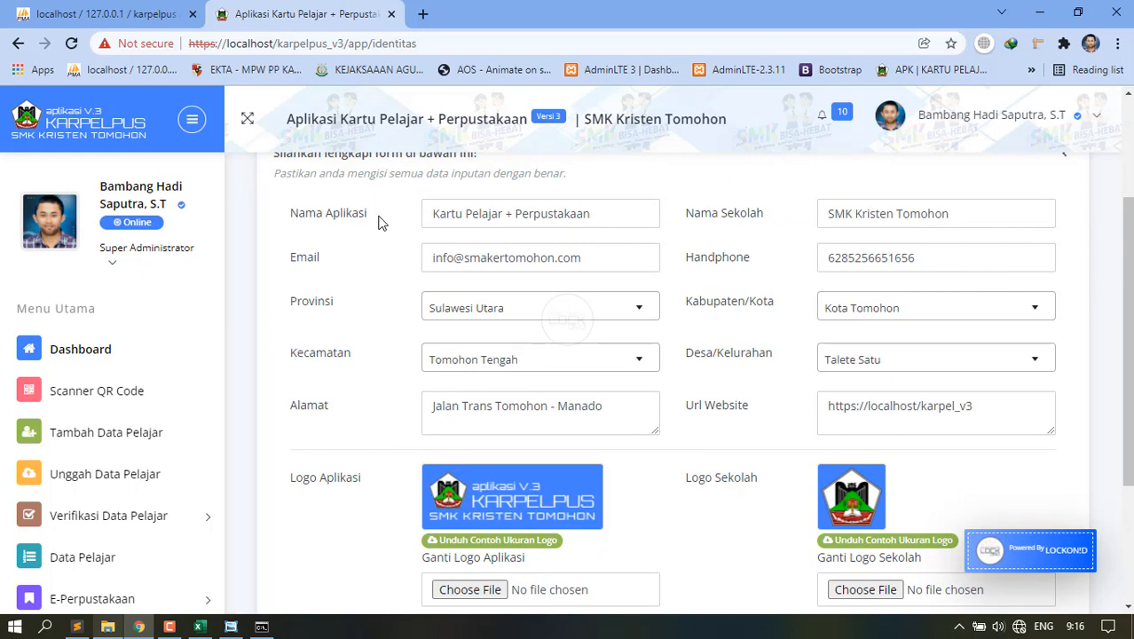
{"action": "left_click", "coordinate": [962, 215]}
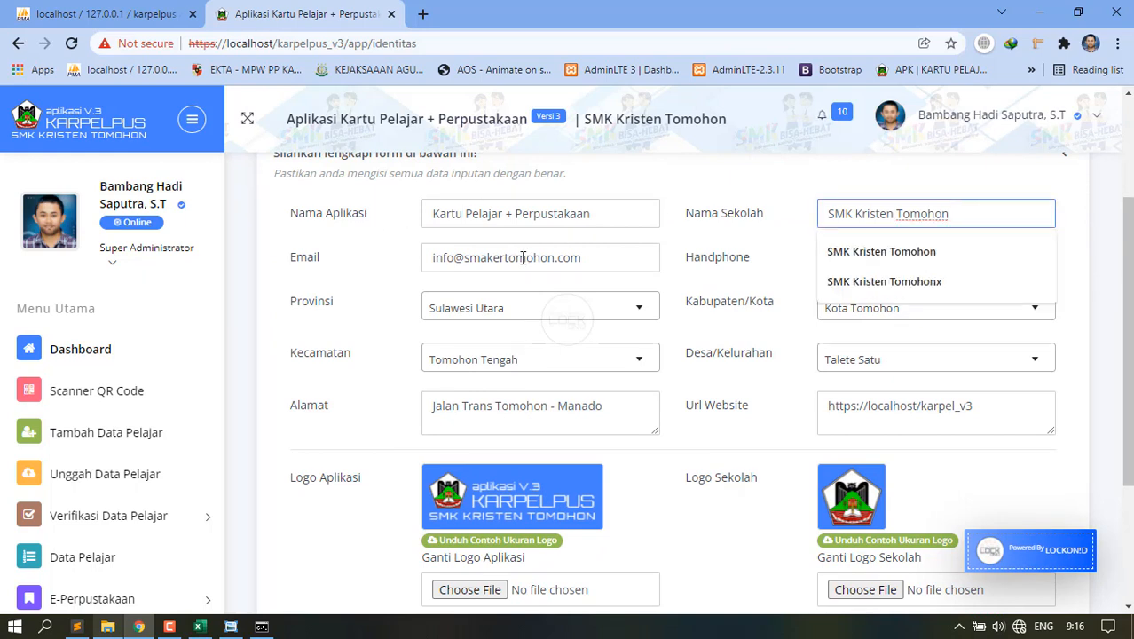
{"action": "left_click", "coordinate": [592, 254]}
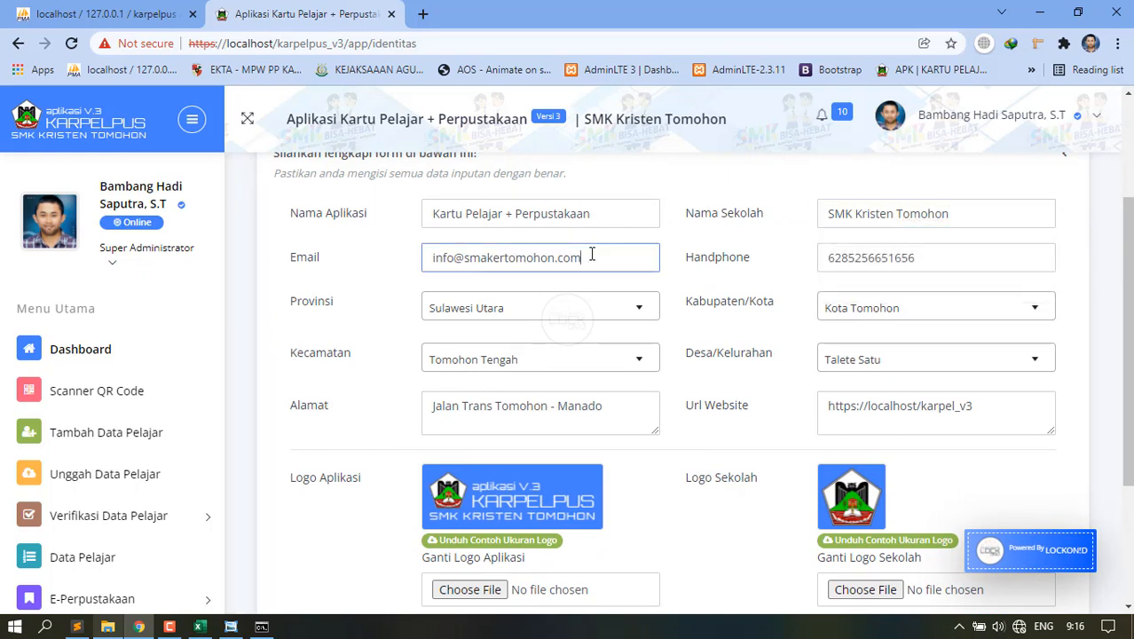
{"action": "left_click", "coordinate": [921, 254]}
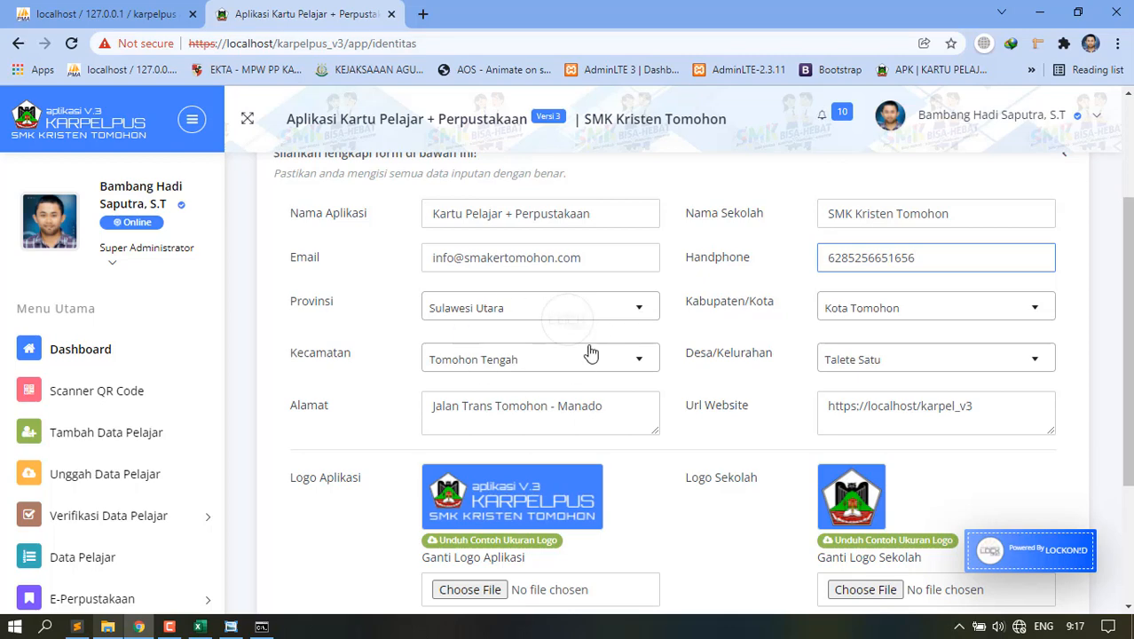
{"action": "scroll", "coordinate": [792, 413], "scroll_direction": "down", "scroll_amount": 3}
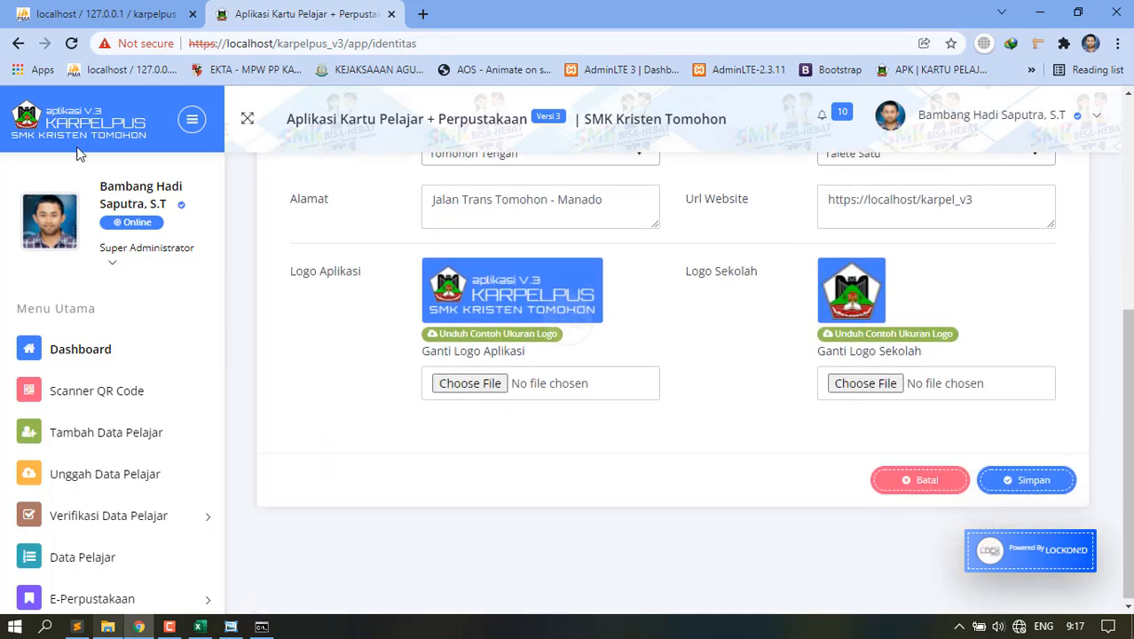
Preview the sample logos logo_dash (1).png and logo.png in Photo Viewer, then close them.
{"action": "left_click", "coordinate": [461, 340]}
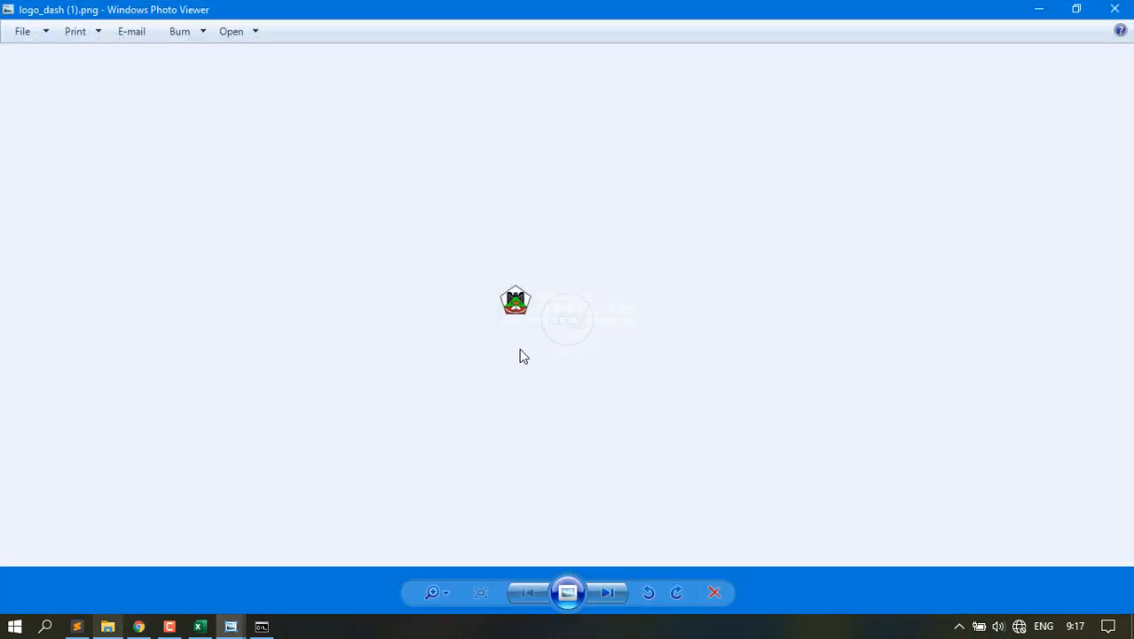
{"action": "scroll", "coordinate": [545, 319], "scroll_direction": "up", "scroll_amount": 5}
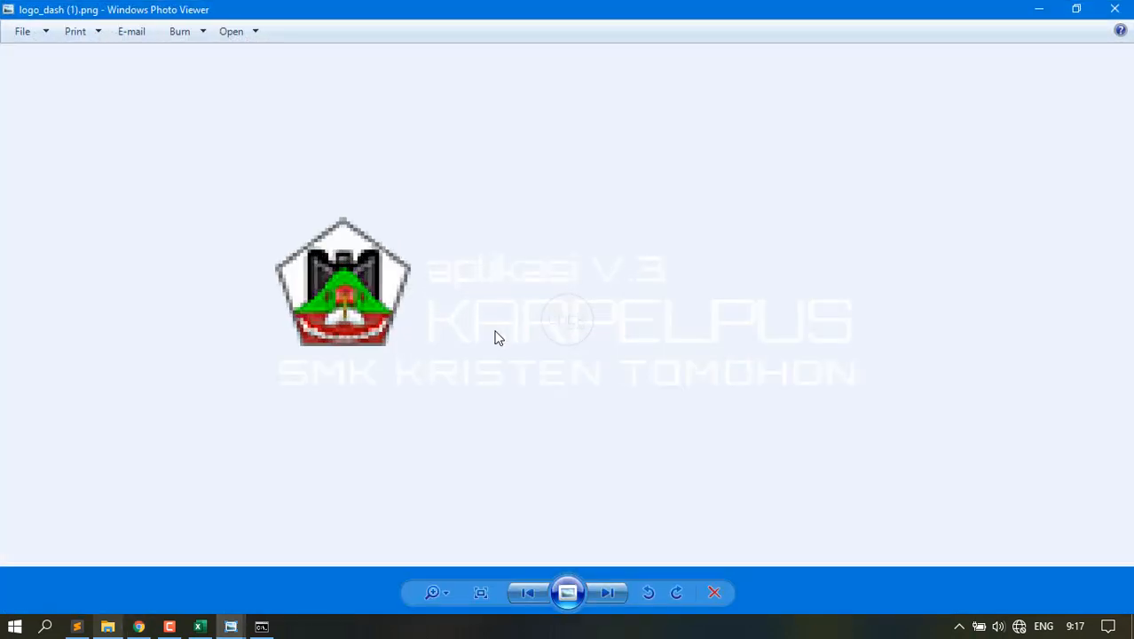
{"action": "scroll", "coordinate": [496, 336], "scroll_direction": "up", "scroll_amount": 1}
{"action": "scroll", "coordinate": [496, 336], "scroll_direction": "down", "scroll_amount": 2}
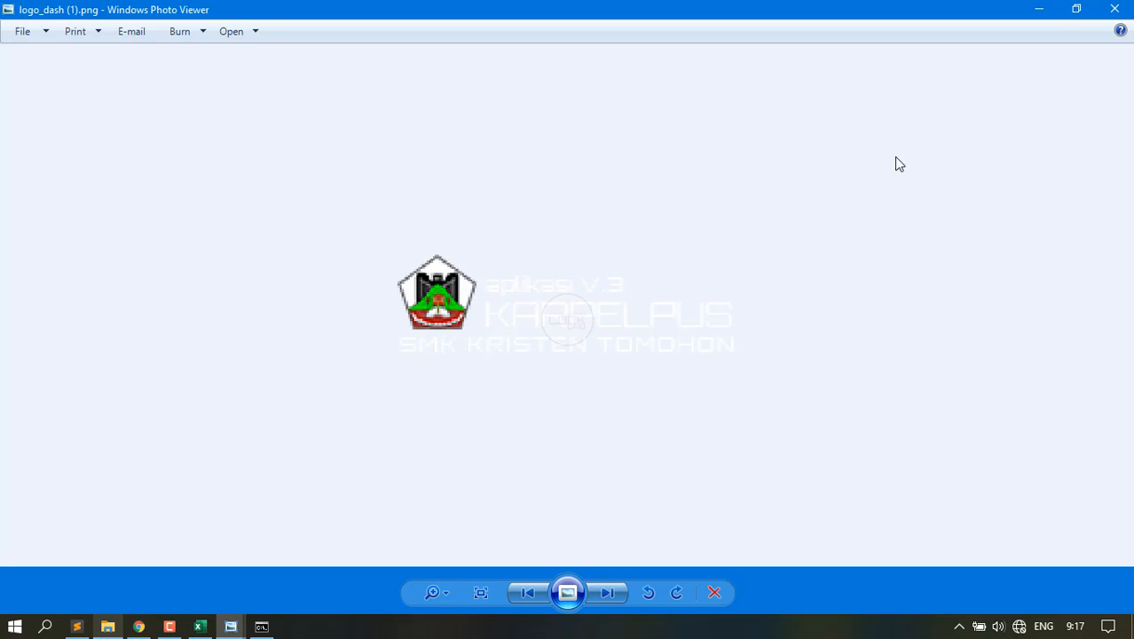
{"action": "left_click", "coordinate": [1109, 10]}
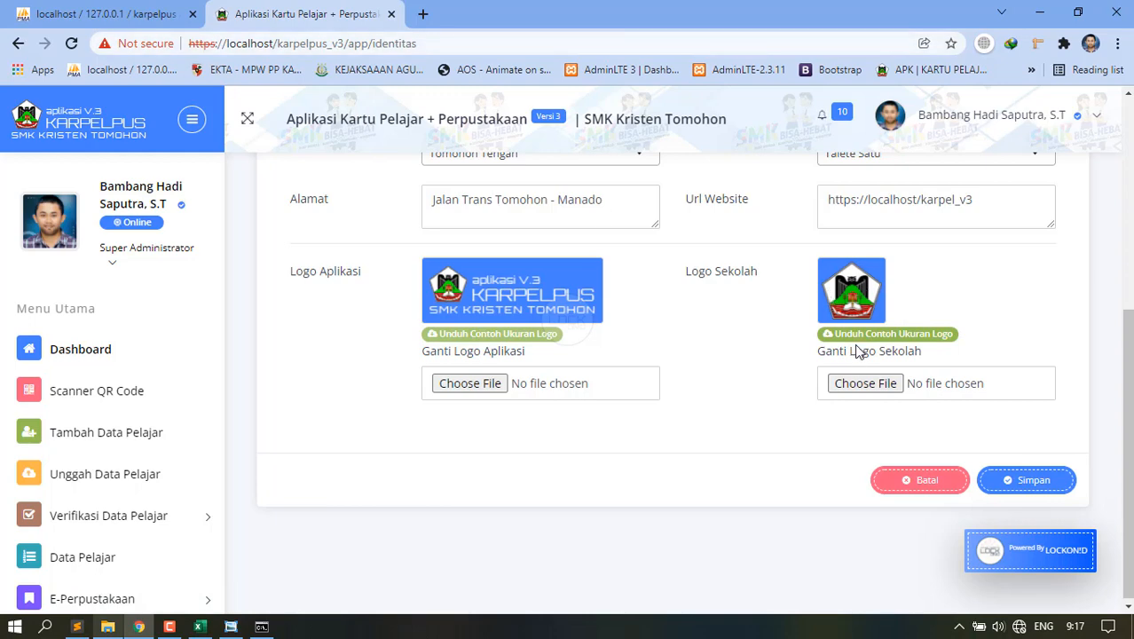
{"action": "key", "text": "alt+Tab"}
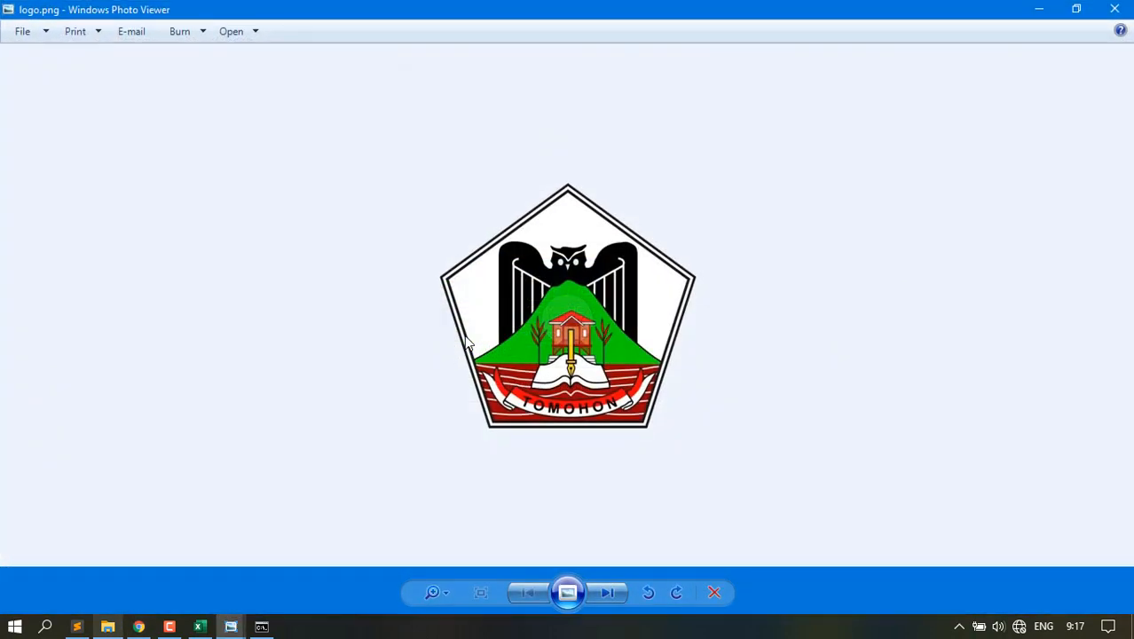
{"action": "left_click", "coordinate": [1109, 9]}
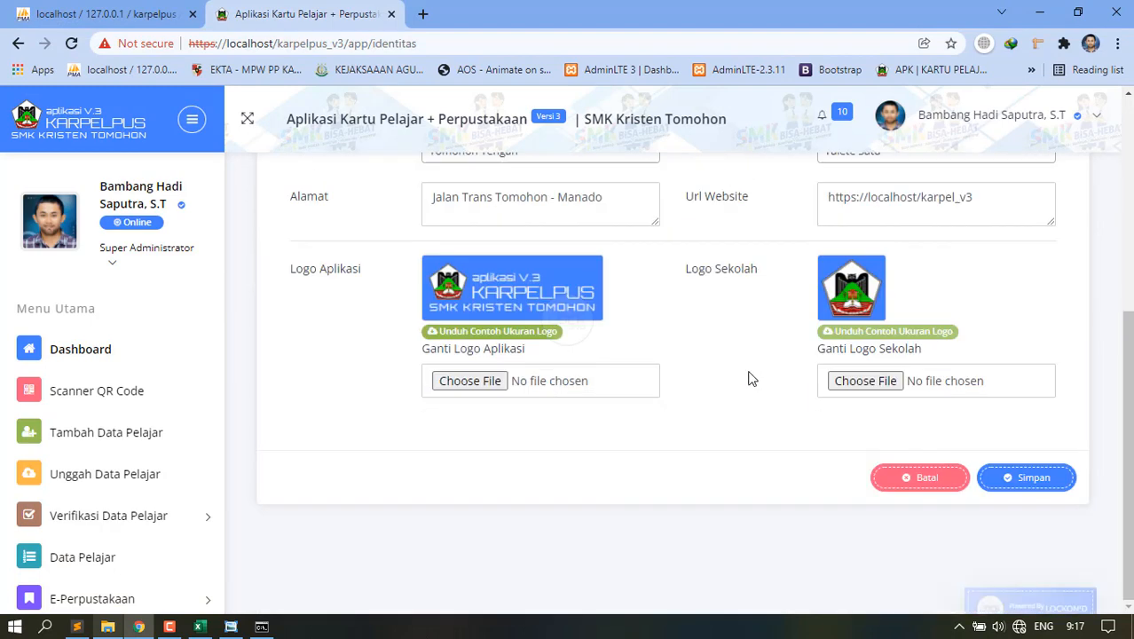
{"action": "scroll", "coordinate": [748, 378], "scroll_direction": "up", "scroll_amount": 3}
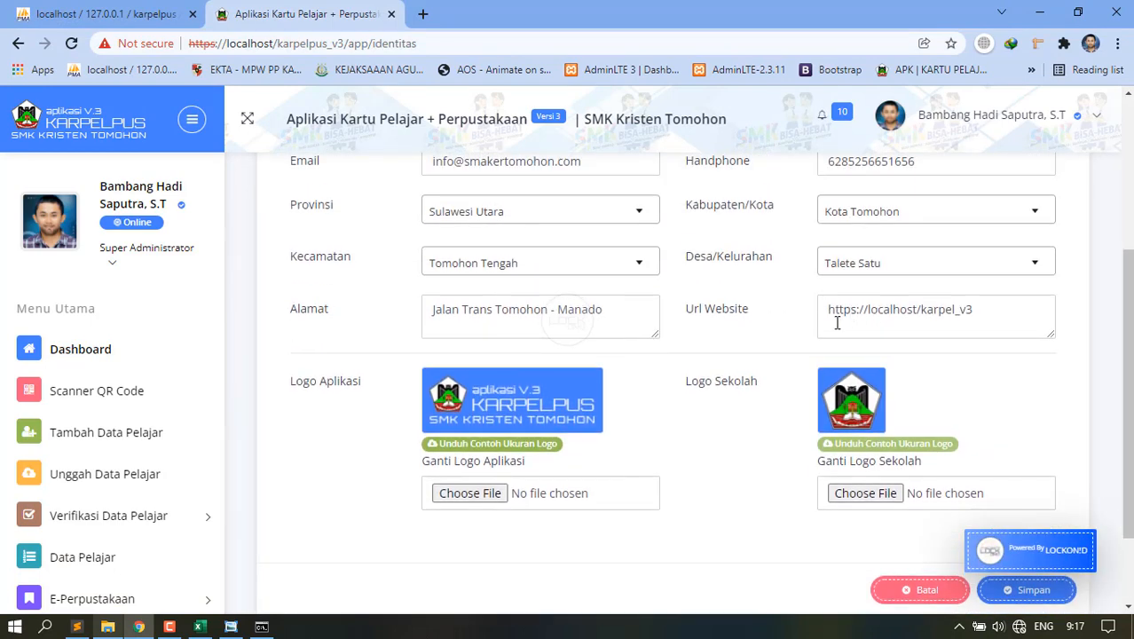
{"action": "left_click_drag", "start_coordinate": [837, 323], "coordinate": [982, 322]}
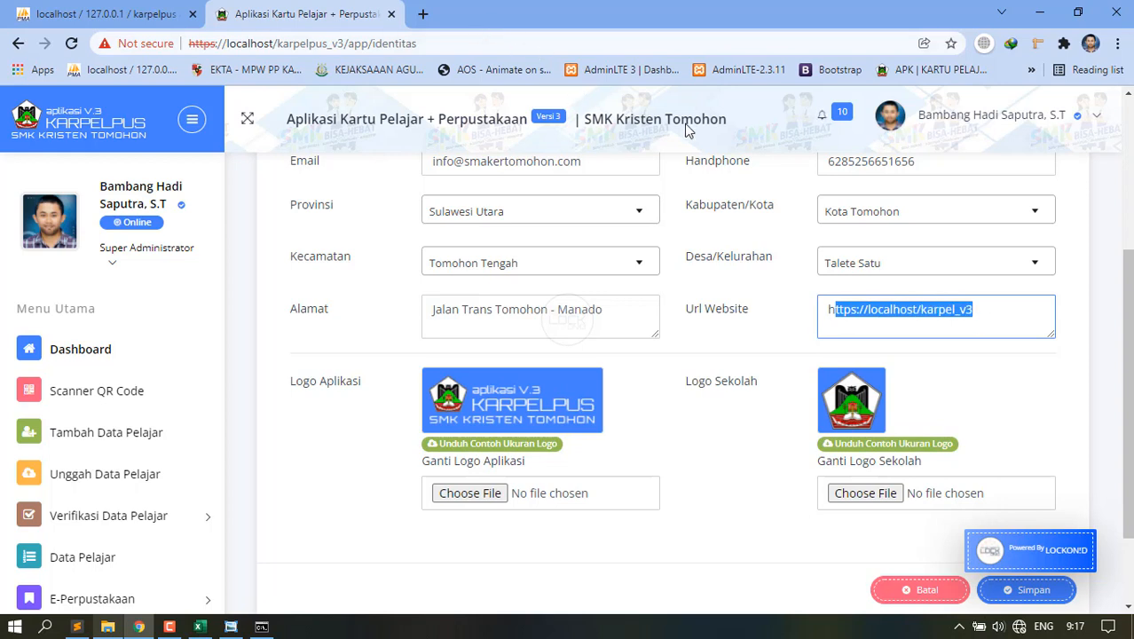
{"action": "scroll", "coordinate": [826, 434], "scroll_direction": "down", "scroll_amount": 3}
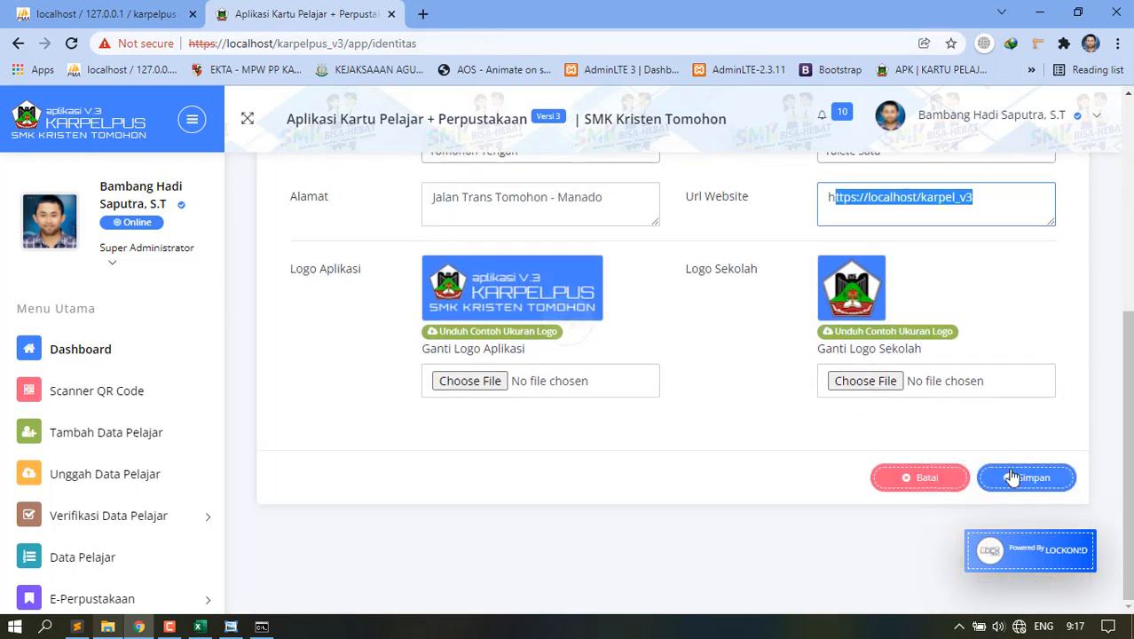
{"action": "scroll", "coordinate": [163, 515], "scroll_direction": "down", "scroll_amount": 3}
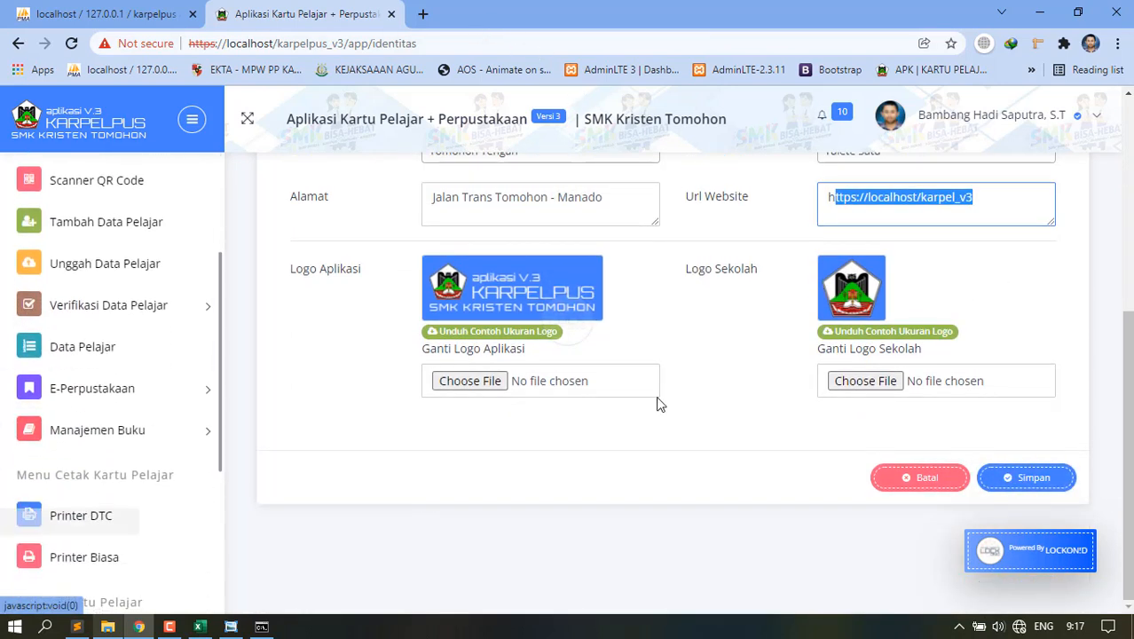
{"action": "left_click", "coordinate": [957, 286]}
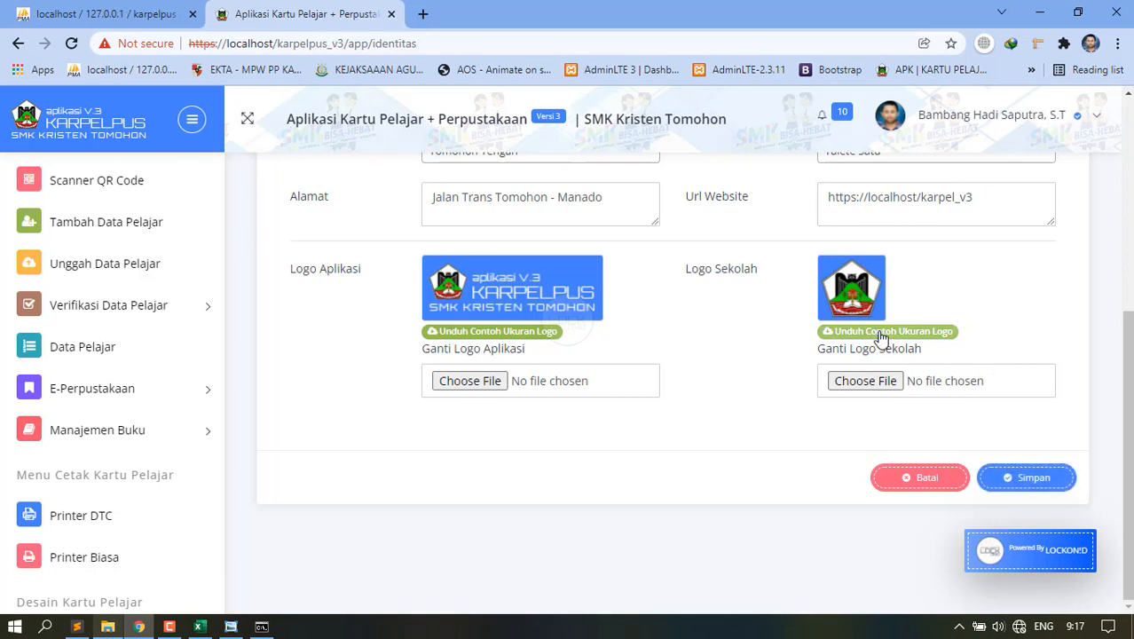
{"action": "left_click", "coordinate": [31, 443]}
{"action": "left_click", "coordinate": [60, 443]}
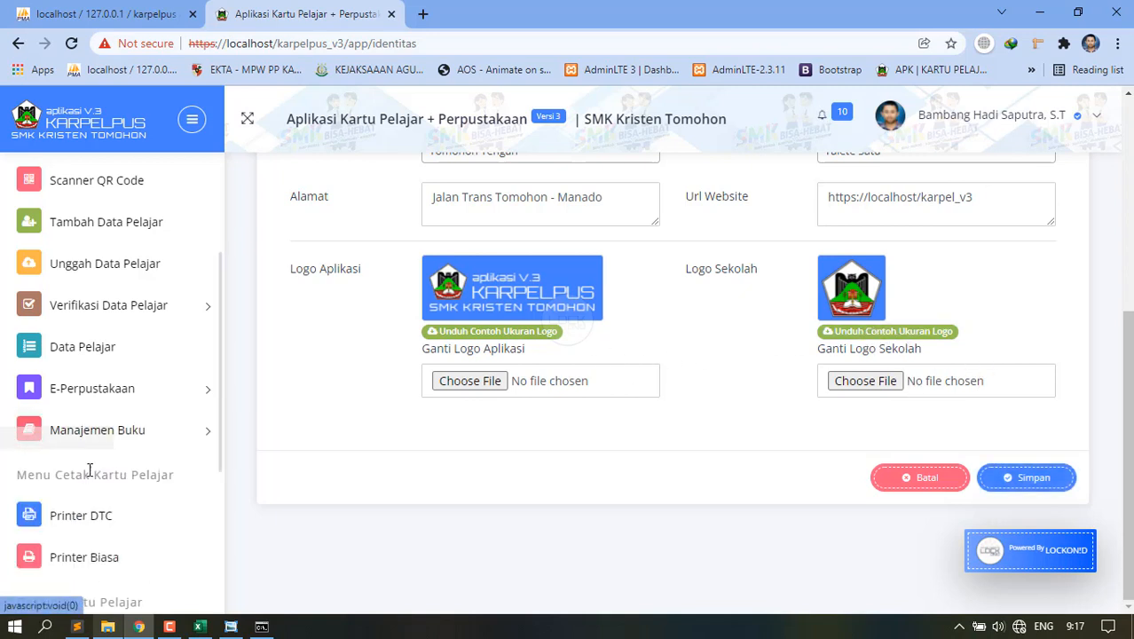
{"action": "scroll", "coordinate": [96, 470], "scroll_direction": "down", "scroll_amount": 3}
{"action": "scroll", "coordinate": [470, 410], "scroll_direction": "up", "scroll_amount": 5}
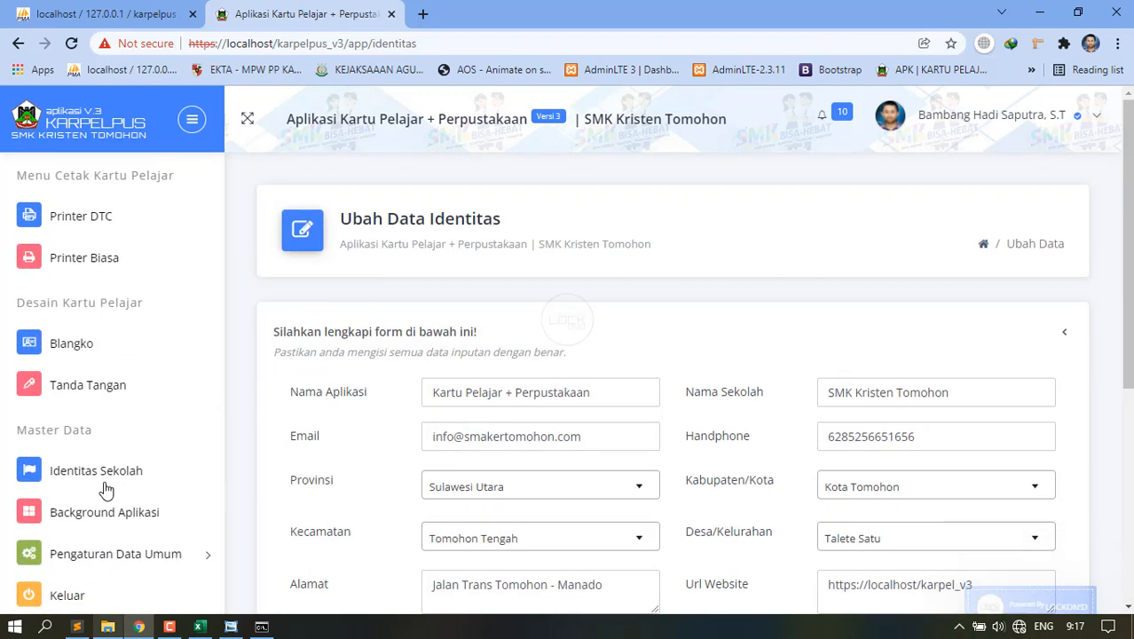
{"action": "scroll", "coordinate": [104, 490], "scroll_direction": "down", "scroll_amount": 4}
Open the background settings and try the Success and Inverse colours.
{"action": "left_click", "coordinate": [123, 514]}
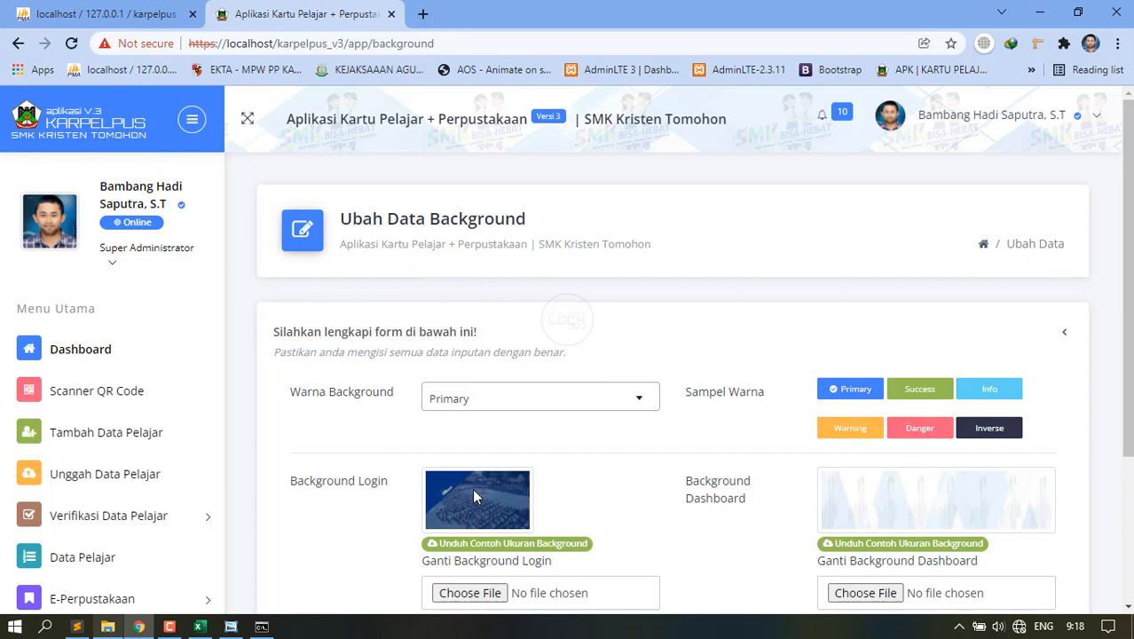
{"action": "scroll", "coordinate": [473, 497], "scroll_direction": "down", "scroll_amount": 1}
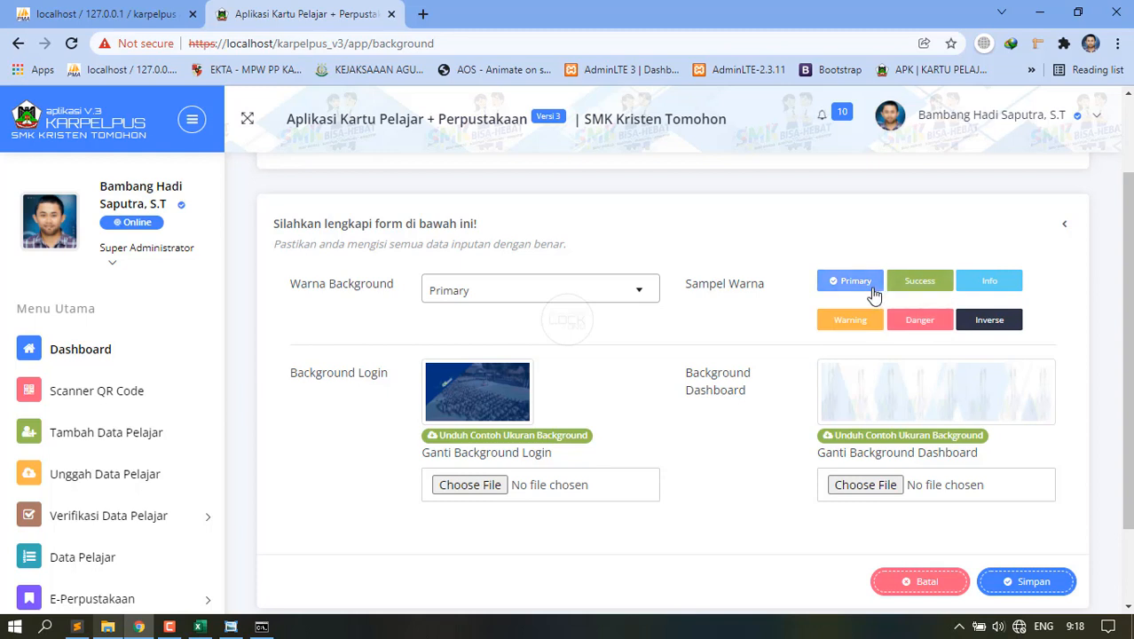
{"action": "left_click", "coordinate": [623, 287]}
{"action": "left_click", "coordinate": [473, 374]}
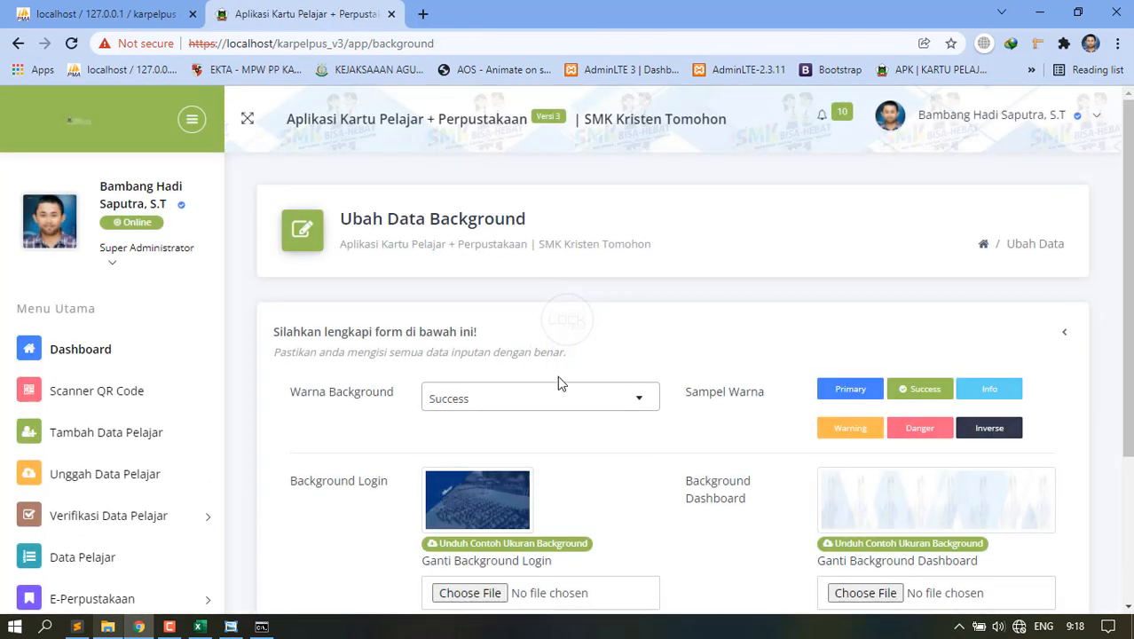
{"action": "left_click", "coordinate": [555, 399]}
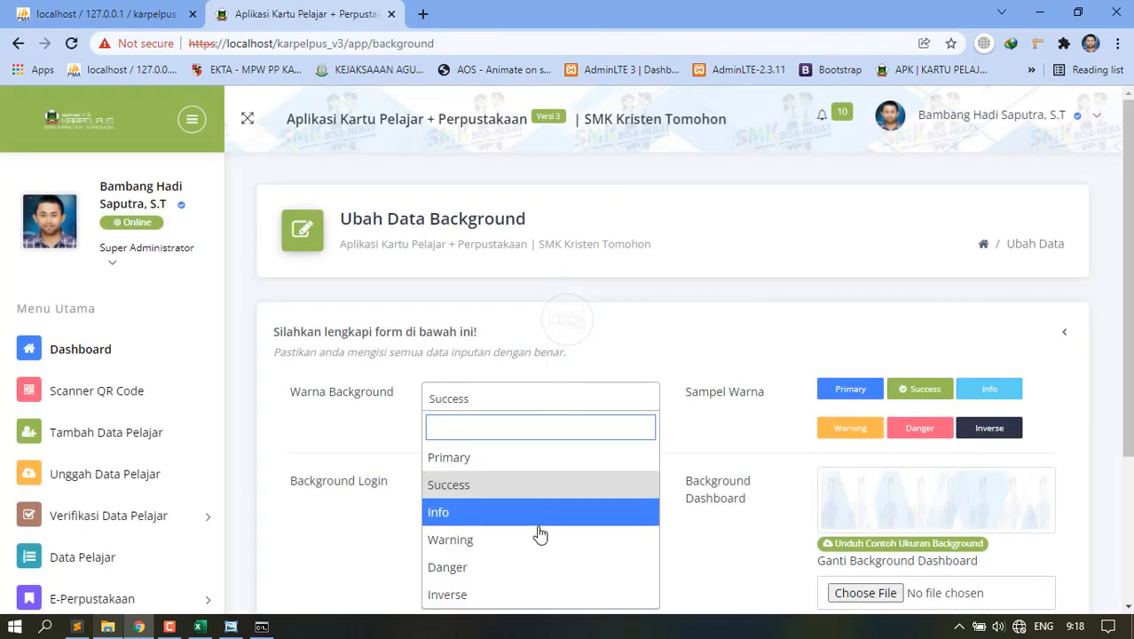
{"action": "left_click", "coordinate": [504, 595]}
{"action": "scroll", "coordinate": [1019, 465], "scroll_direction": "down", "scroll_amount": 3}
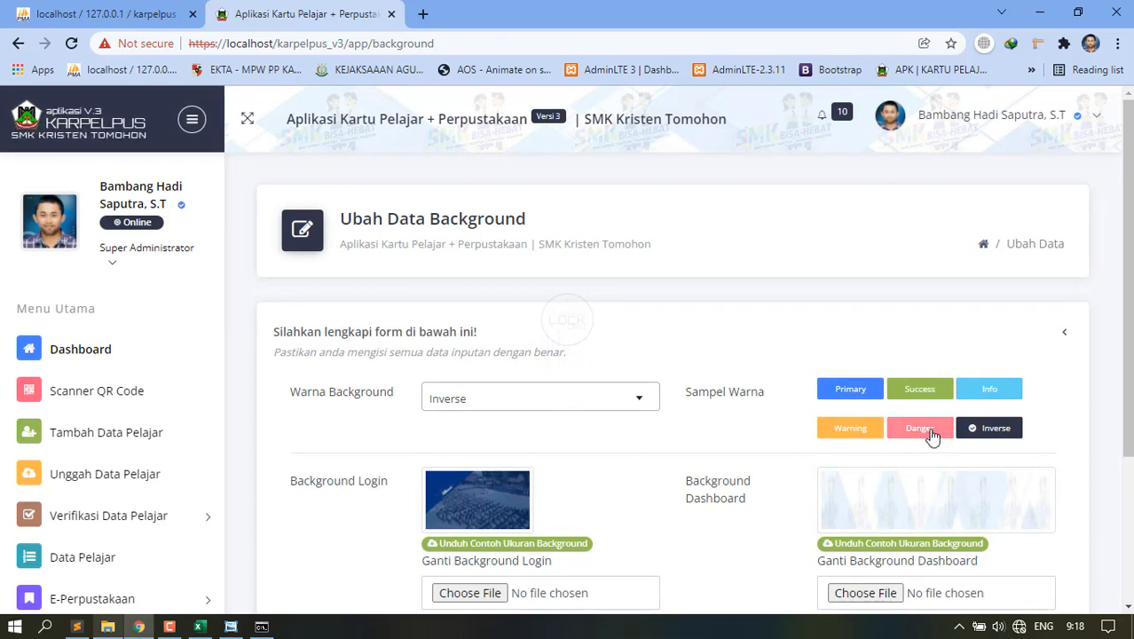
Set Warna Background to Danger and save it.
{"action": "left_click", "coordinate": [600, 404]}
{"action": "left_click", "coordinate": [466, 564]}
{"action": "scroll", "coordinate": [600, 543], "scroll_direction": "down", "scroll_amount": 3}
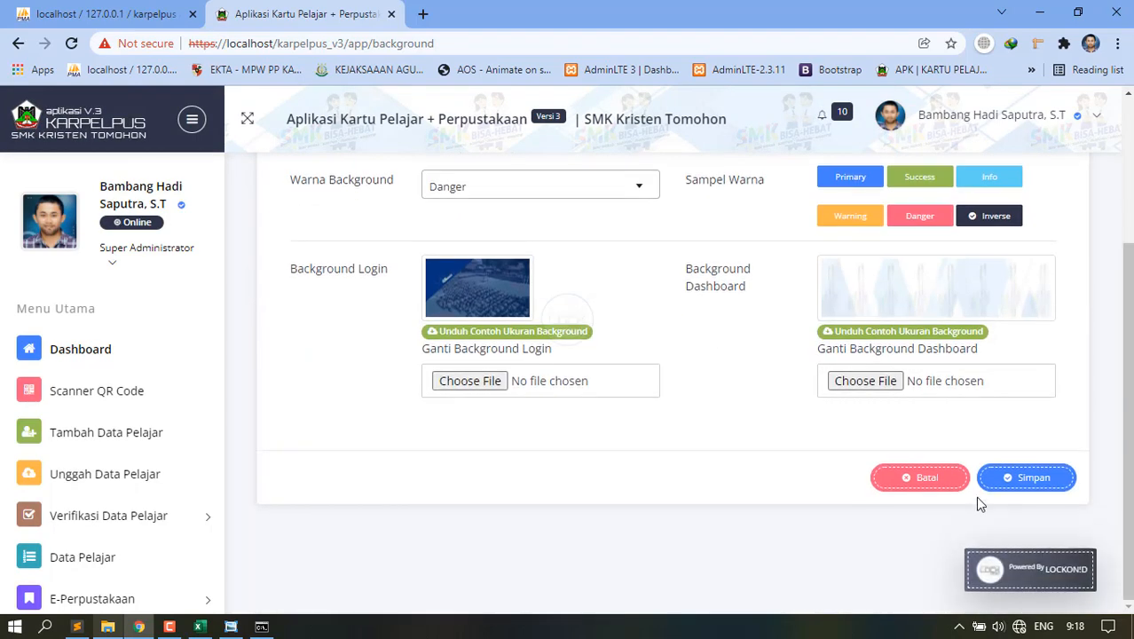
{"action": "left_click", "coordinate": [1008, 484]}
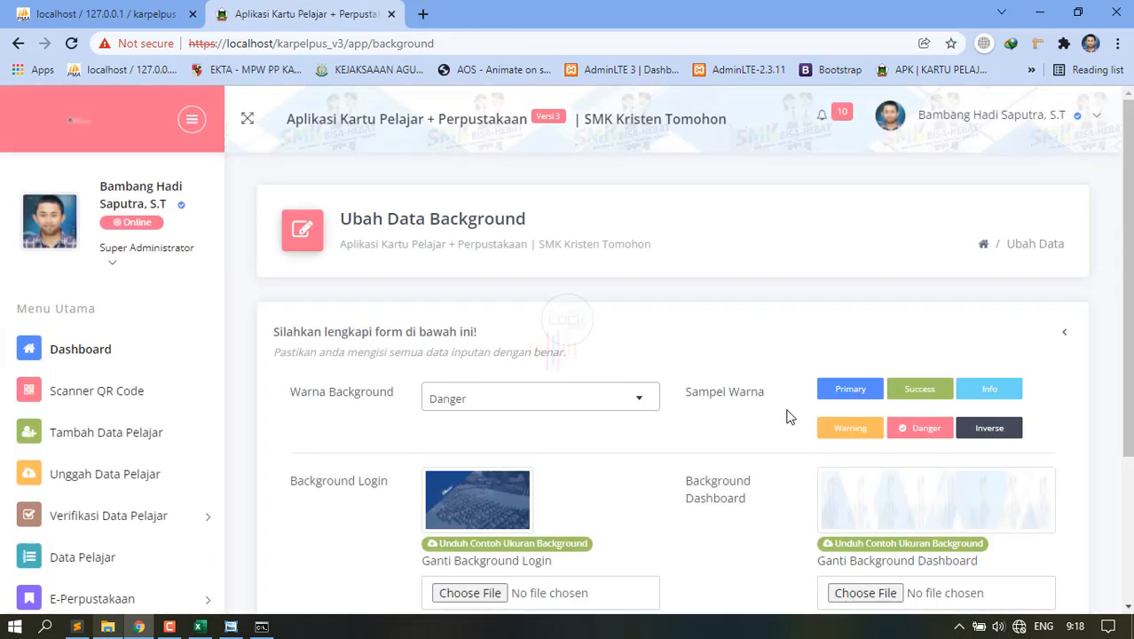
Switch Warna Background back to Primary.
{"action": "left_click", "coordinate": [612, 401]}
{"action": "left_click", "coordinate": [502, 459]}
{"action": "scroll", "coordinate": [502, 470], "scroll_direction": "down", "scroll_amount": 3}
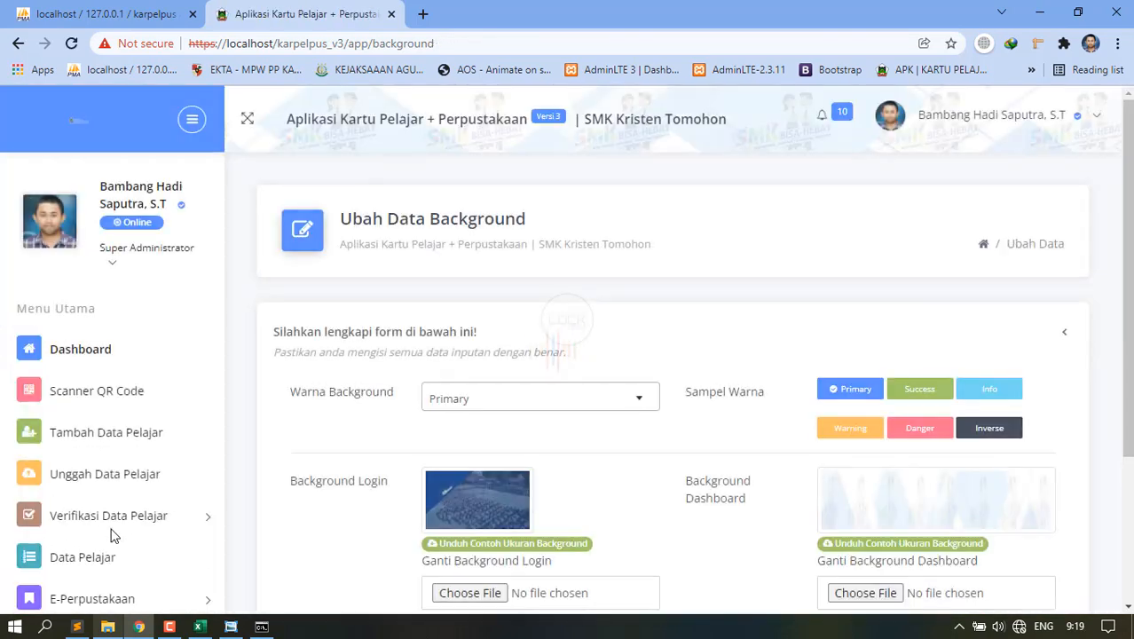
{"action": "scroll", "coordinate": [314, 507], "scroll_direction": "down", "scroll_amount": 3}
Expand Pengaturan Data Umum and scroll through the Kelas table.
{"action": "scroll", "coordinate": [151, 538], "scroll_direction": "down", "scroll_amount": 5}
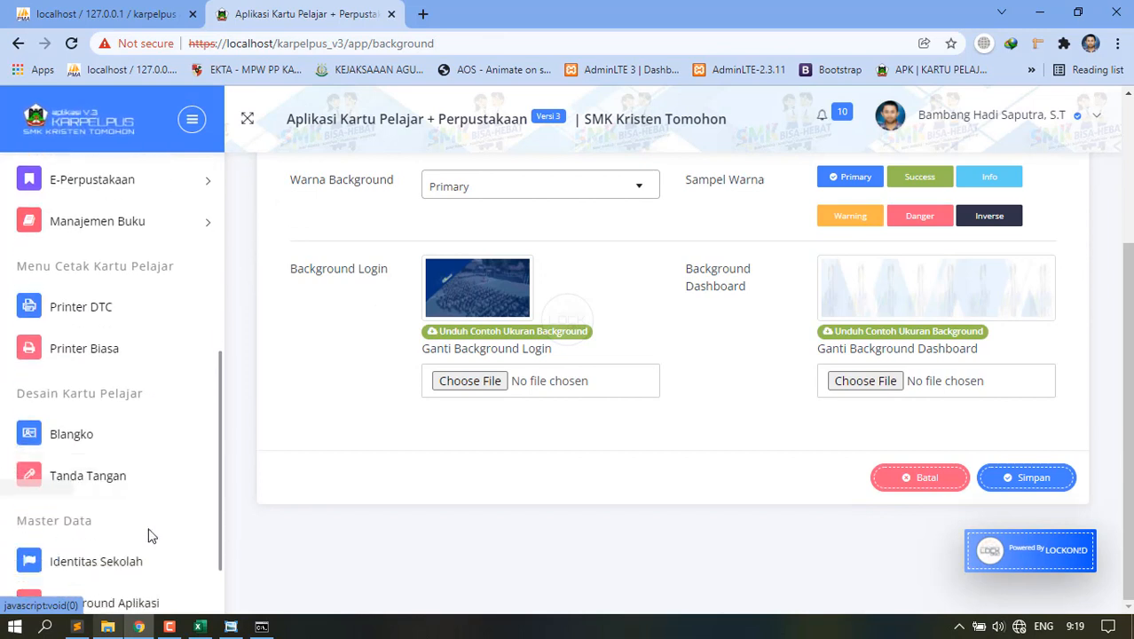
{"action": "left_click", "coordinate": [144, 556]}
{"action": "scroll", "coordinate": [146, 524], "scroll_direction": "down", "scroll_amount": 3}
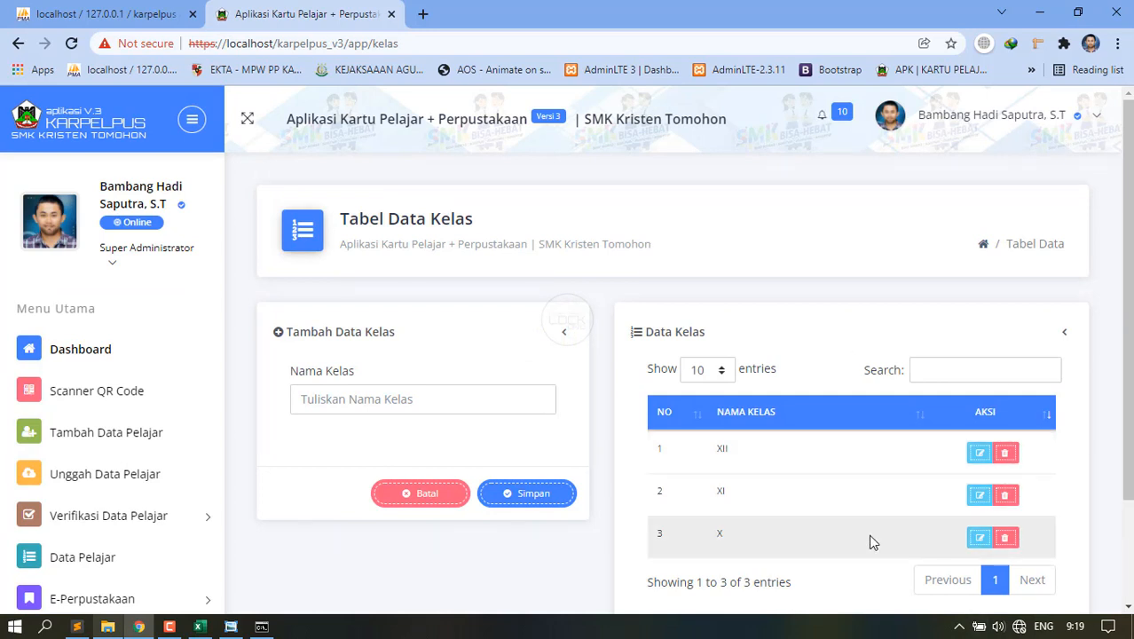
{"action": "scroll", "coordinate": [869, 534], "scroll_direction": "down", "scroll_amount": 2}
{"action": "scroll", "coordinate": [882, 487], "scroll_direction": "up", "scroll_amount": 2}
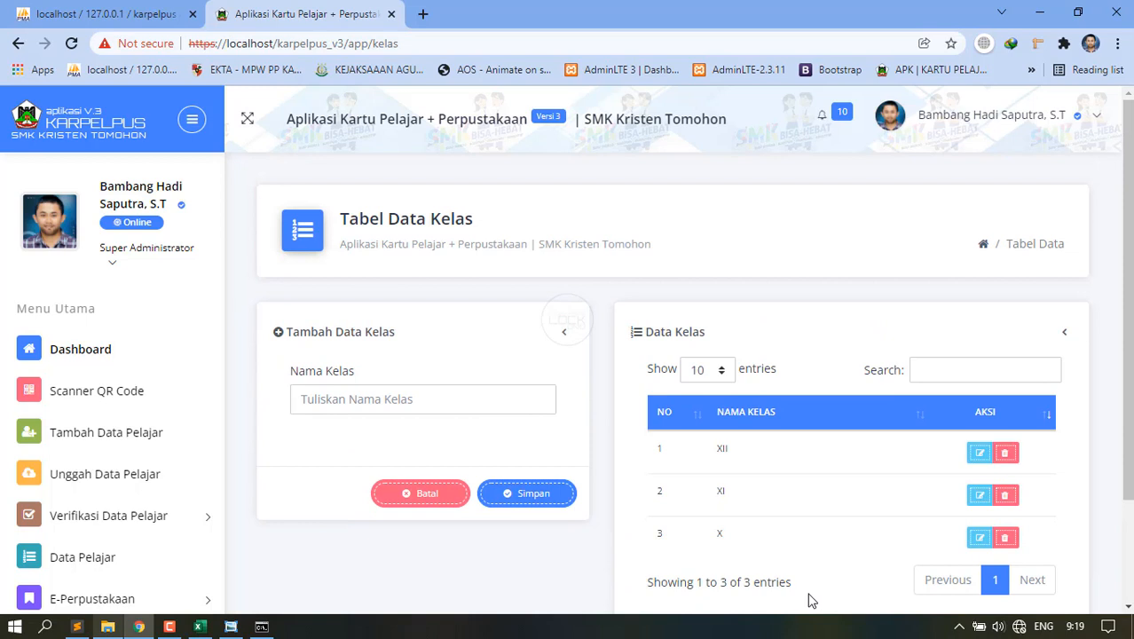
{"action": "scroll", "coordinate": [153, 598], "scroll_direction": "down", "scroll_amount": 3}
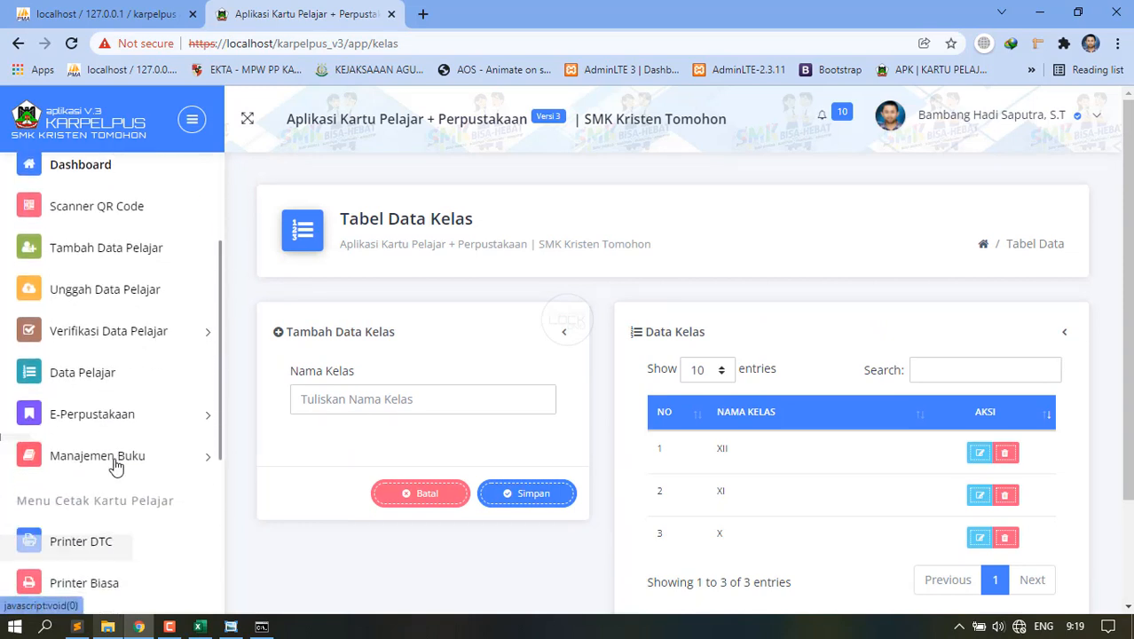
{"action": "scroll", "coordinate": [123, 572], "scroll_direction": "down", "scroll_amount": 3}
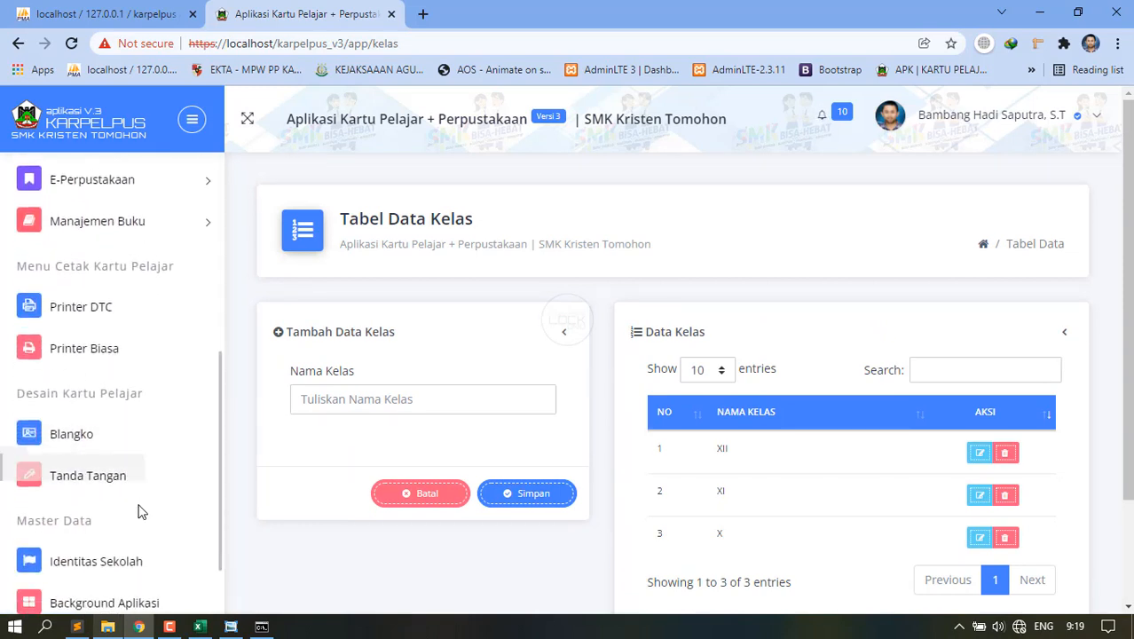
Open the Jurusan table and look over its 8 majors.
{"action": "left_click", "coordinate": [173, 554]}
{"action": "scroll", "coordinate": [83, 426], "scroll_direction": "down", "scroll_amount": 3}
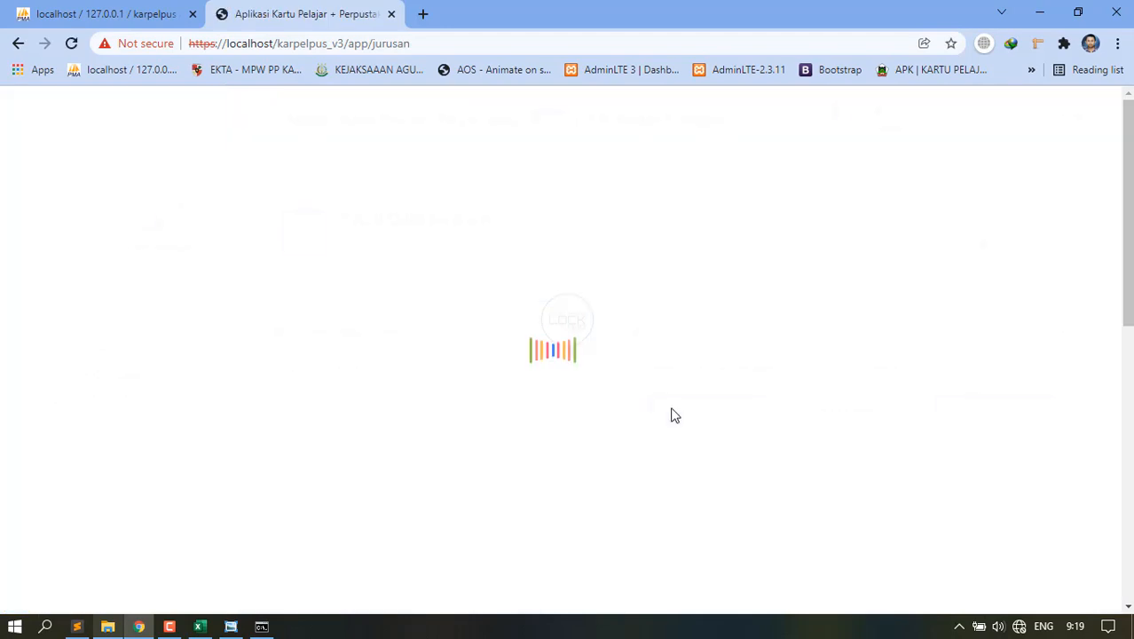
{"action": "scroll", "coordinate": [474, 319], "scroll_direction": "down", "scroll_amount": 2}
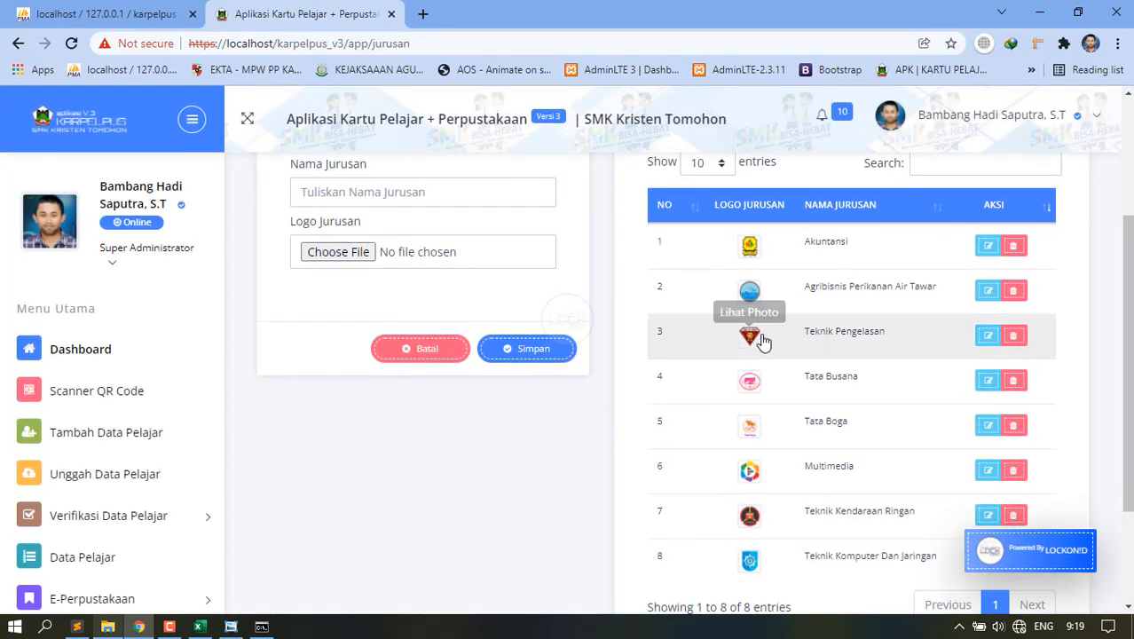
{"action": "scroll", "coordinate": [751, 319], "scroll_direction": "up", "scroll_amount": 1}
{"action": "scroll", "coordinate": [824, 433], "scroll_direction": "down", "scroll_amount": 2}
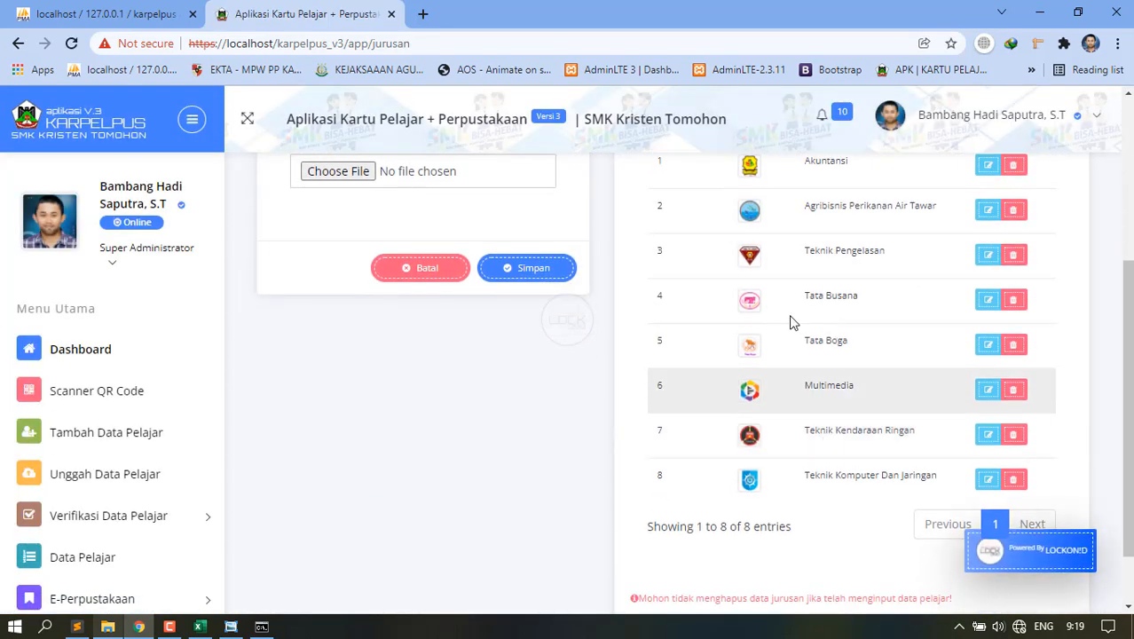
{"action": "scroll", "coordinate": [784, 359], "scroll_direction": "up", "scroll_amount": 2}
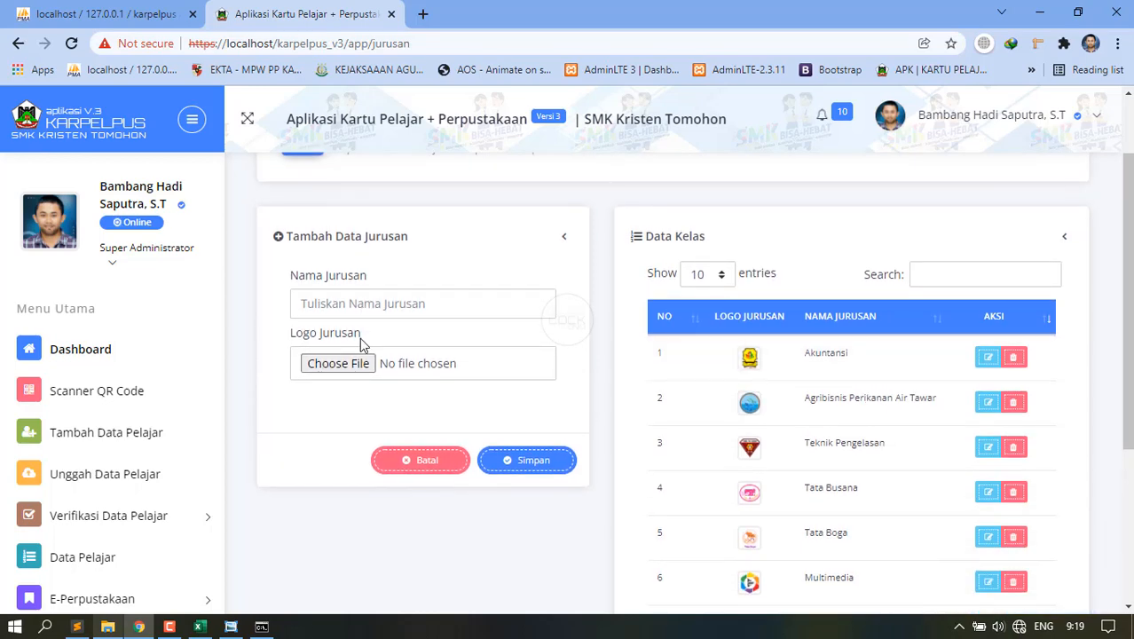
{"action": "left_click", "coordinate": [386, 303]}
{"action": "scroll", "coordinate": [88, 453], "scroll_direction": "down", "scroll_amount": 4}
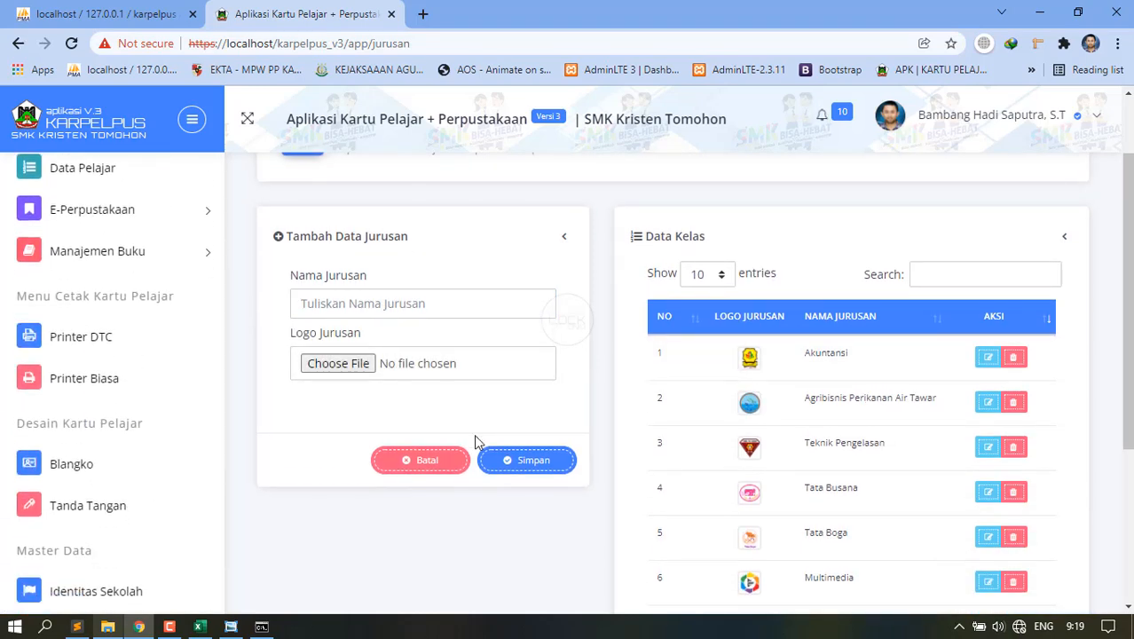
{"action": "scroll", "coordinate": [473, 439], "scroll_direction": "down", "scroll_amount": 1}
{"action": "scroll", "coordinate": [115, 533], "scroll_direction": "down", "scroll_amount": 1}
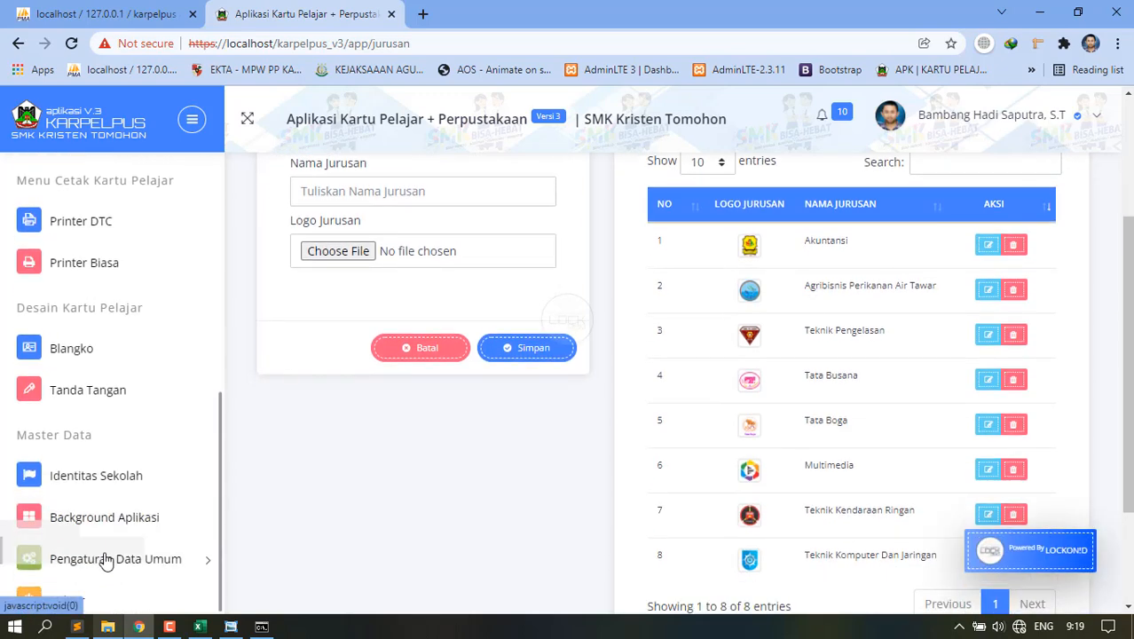
Open the Kelas Jurusan table listing the XII AK classes.
{"action": "left_click", "coordinate": [113, 561]}
{"action": "scroll", "coordinate": [97, 462], "scroll_direction": "down", "scroll_amount": 3}
{"action": "left_click", "coordinate": [76, 382]}
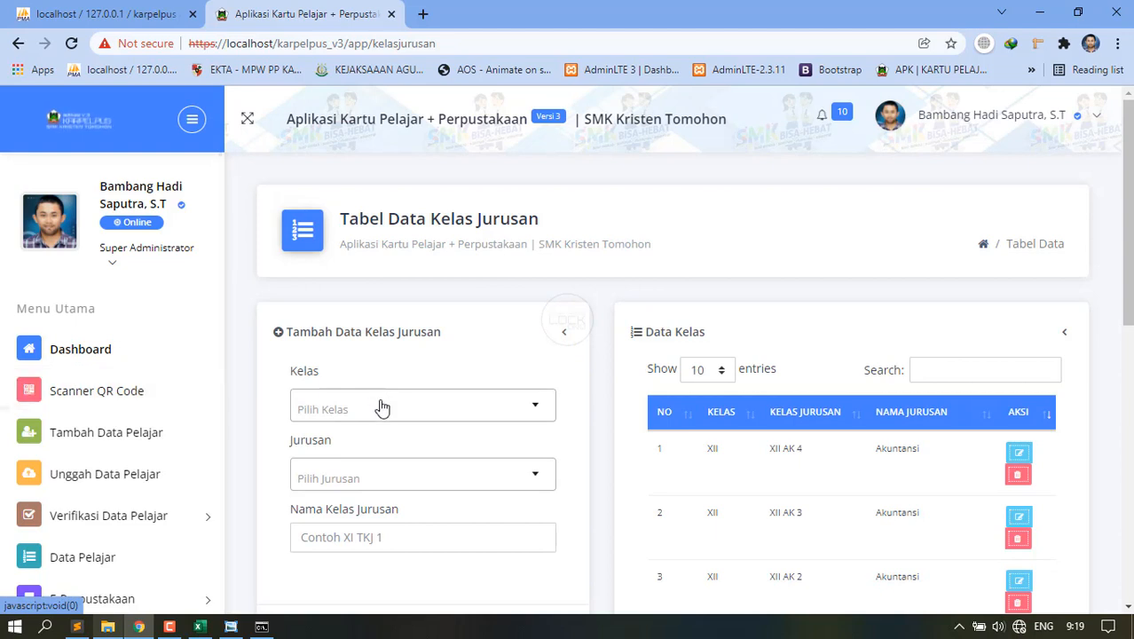
Fill in a class-major entry for class X, major TBU - Tata Busana, named 'X TBU'.
{"action": "left_click", "coordinate": [395, 417]}
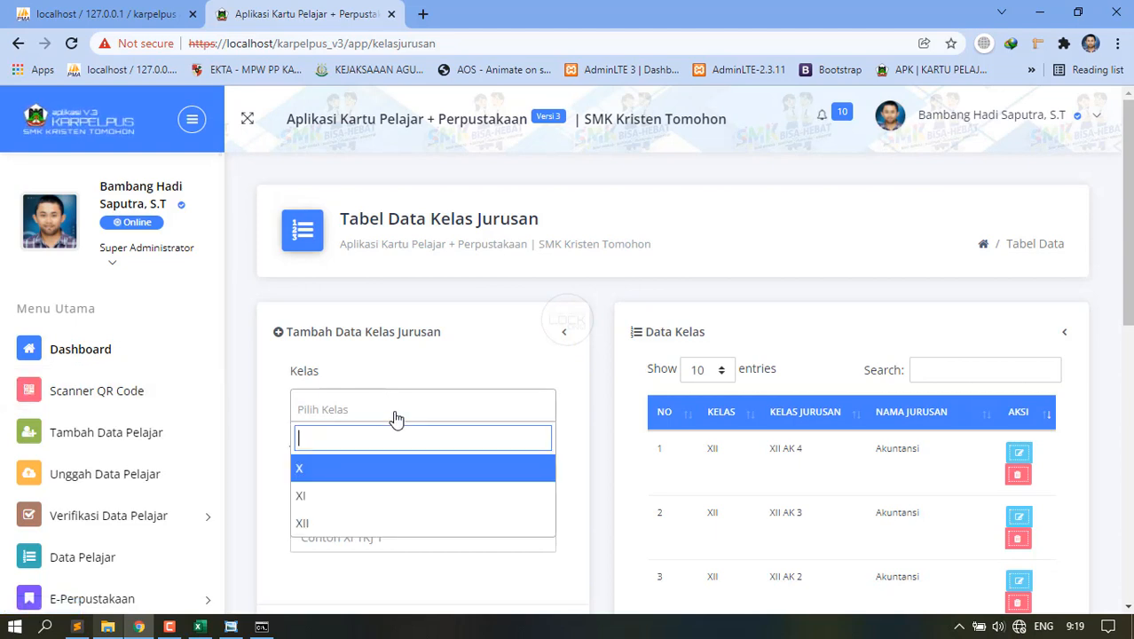
{"action": "left_click", "coordinate": [334, 476]}
{"action": "left_click", "coordinate": [362, 470]}
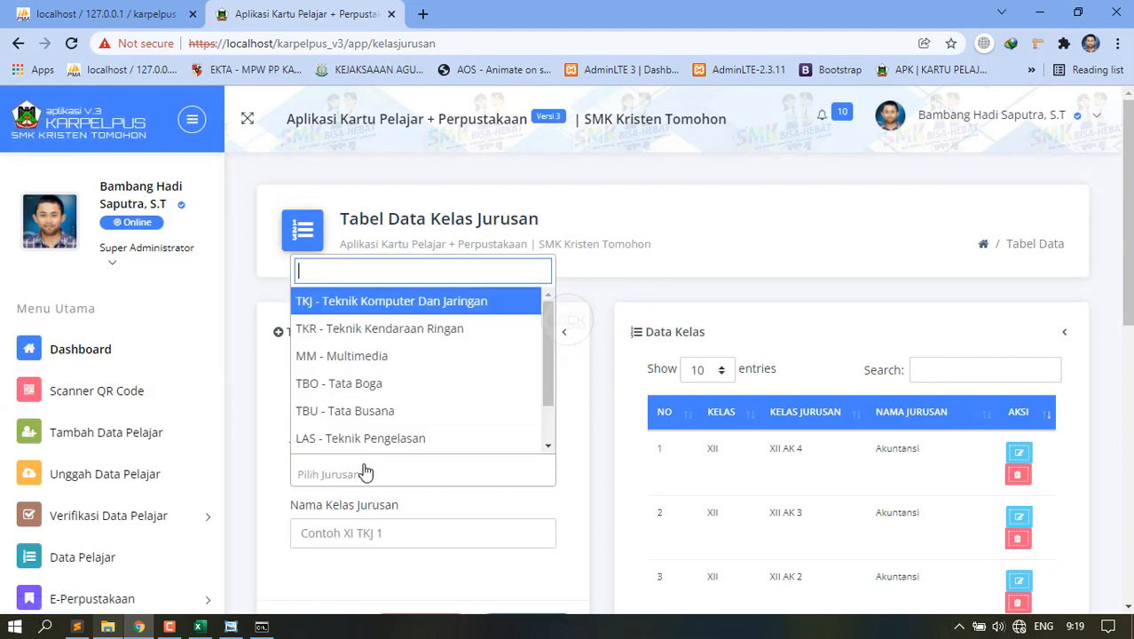
{"action": "left_click", "coordinate": [357, 411]}
{"action": "scroll", "coordinate": [358, 467], "scroll_direction": "down", "scroll_amount": 2}
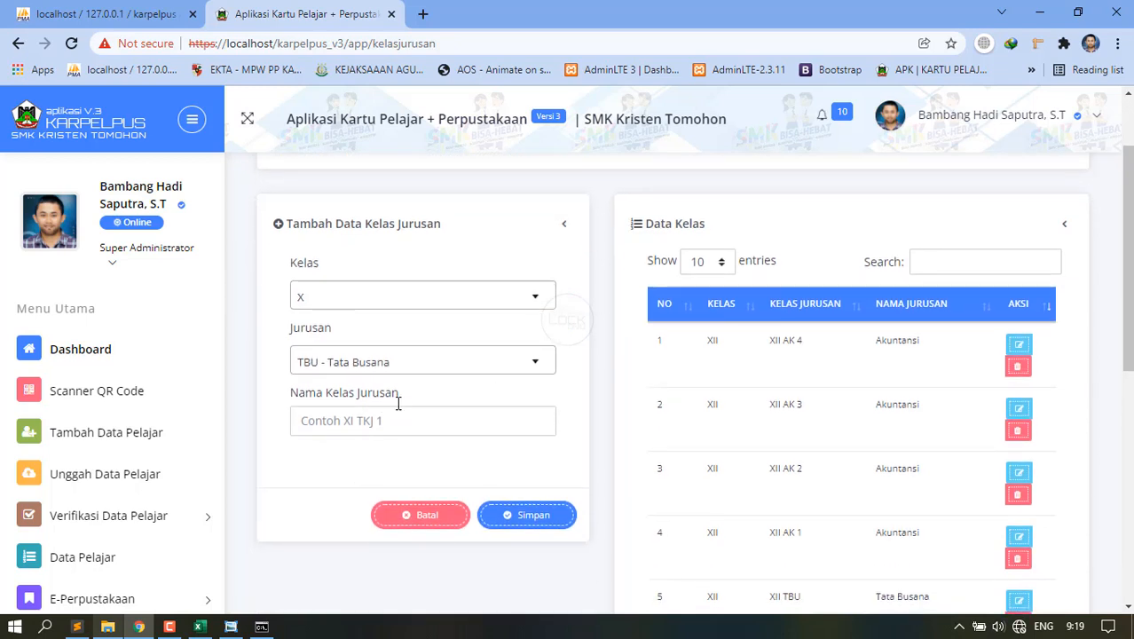
{"action": "left_click", "coordinate": [388, 364]}
{"action": "left_click", "coordinate": [388, 371]}
{"action": "left_click", "coordinate": [354, 414]}
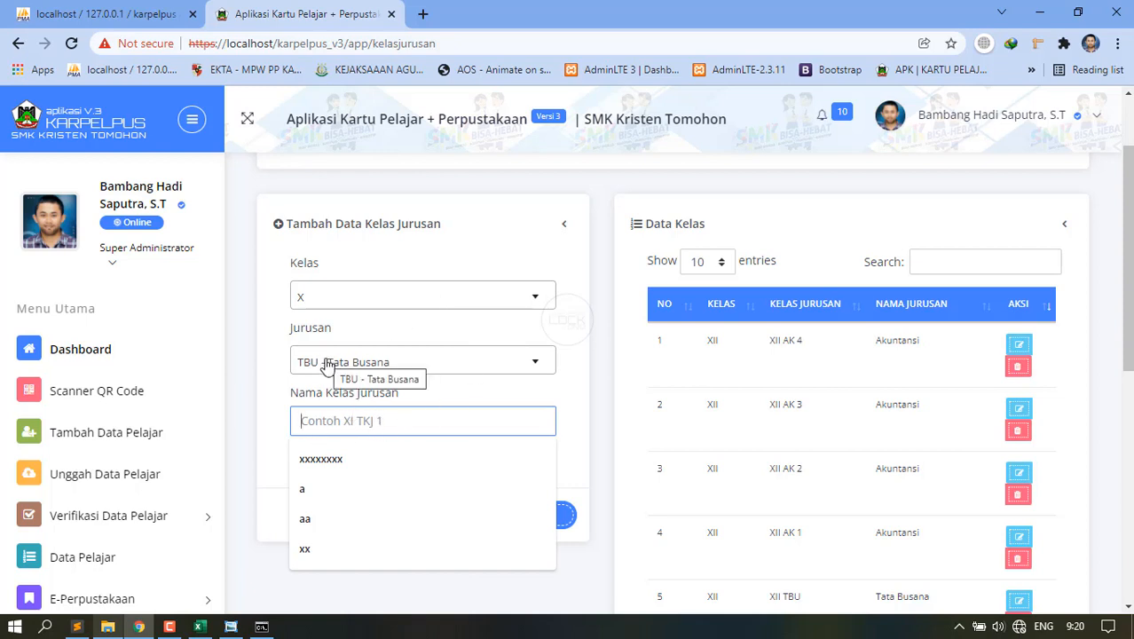
{"action": "type", "text": "X TBU"}
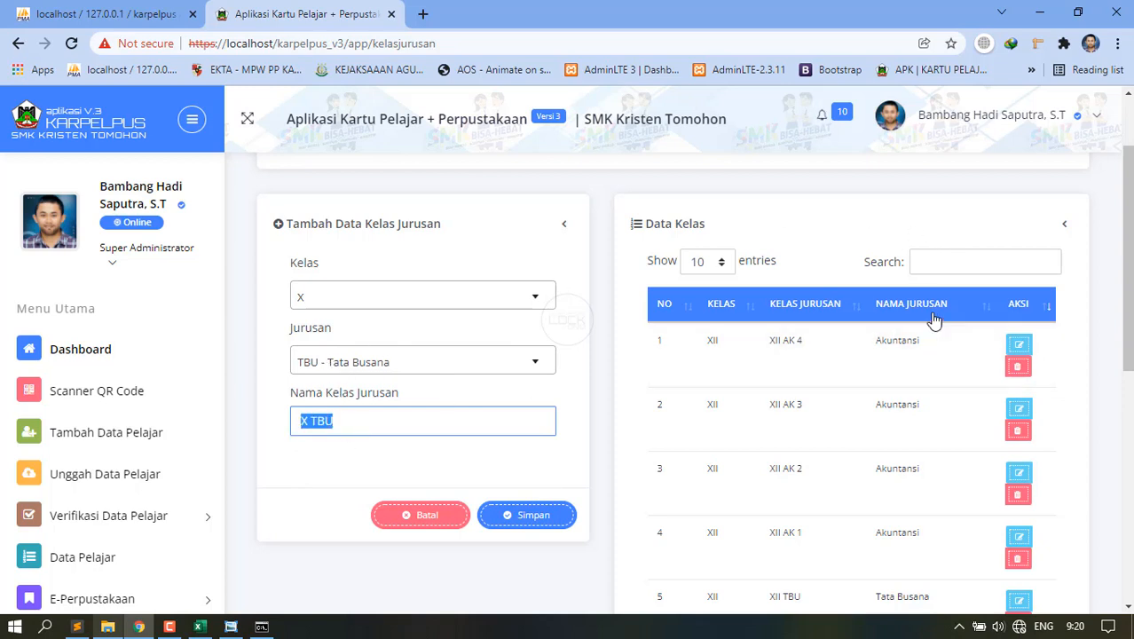
{"action": "type", "text": "X TBU"}
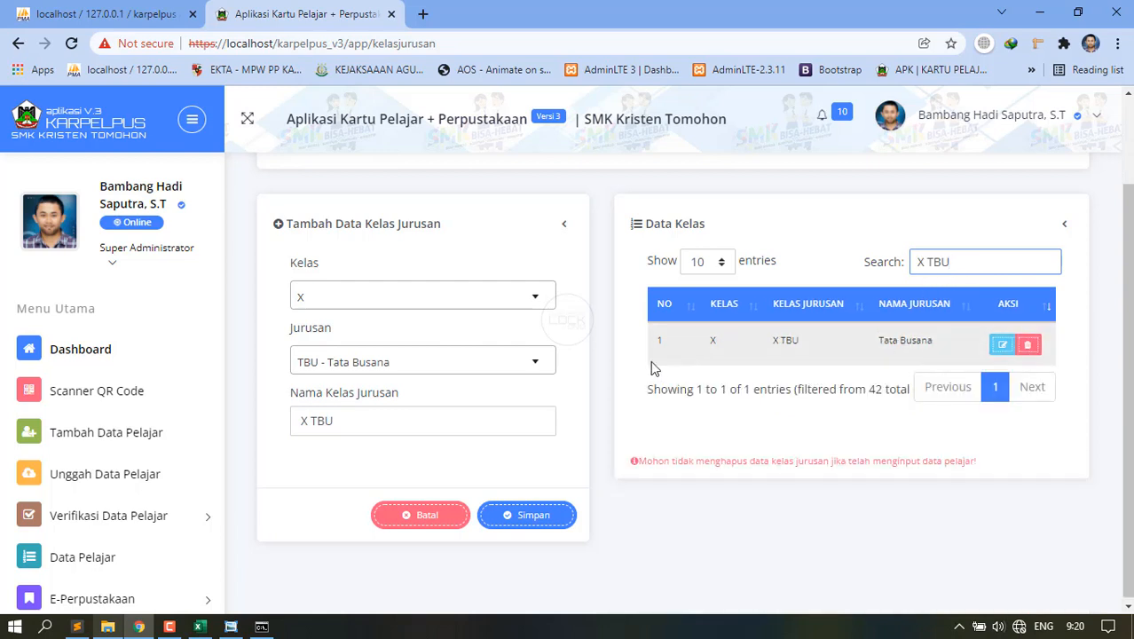
{"action": "left_click", "coordinate": [359, 423]}
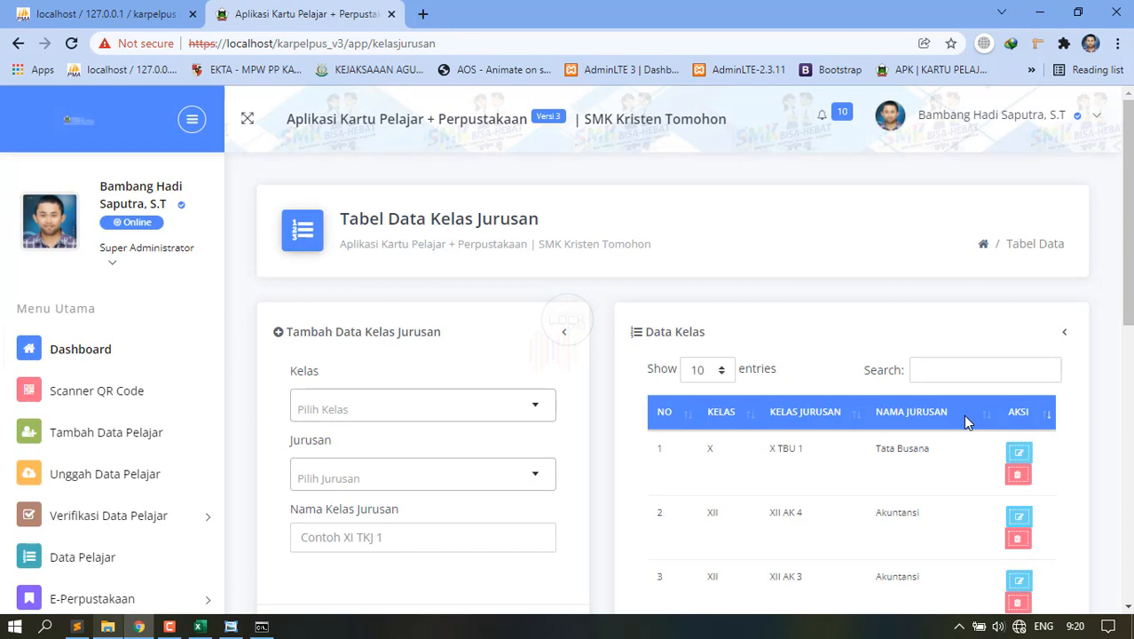
Delete the X TBU 1 class-major entry and confirm the deletion.
{"action": "left_click", "coordinate": [938, 362]}
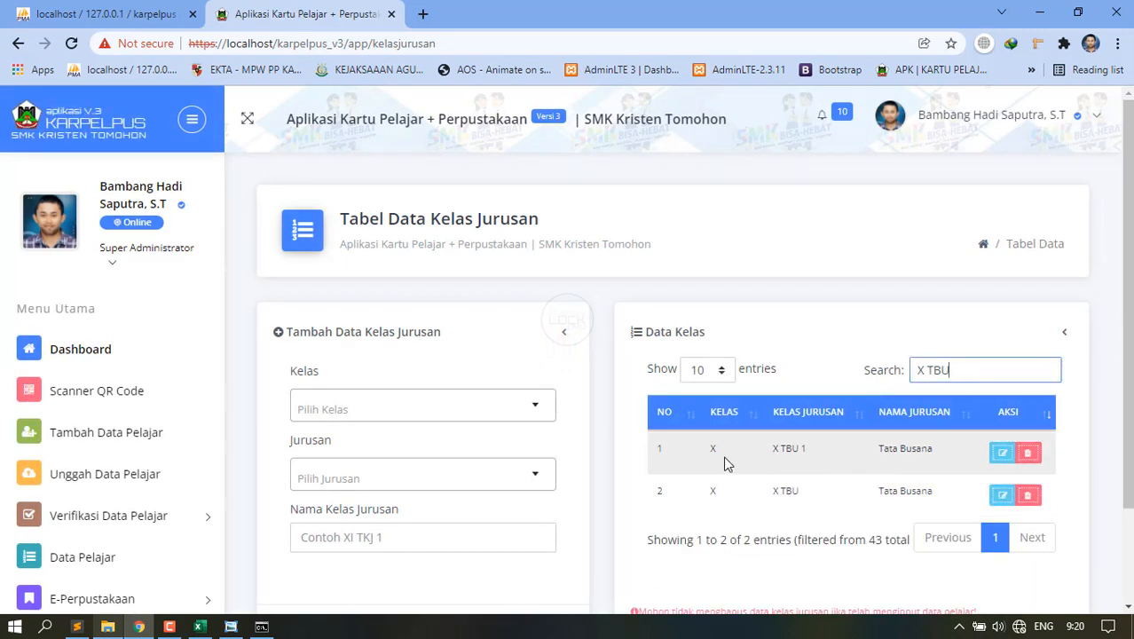
{"action": "left_click", "coordinate": [1029, 454]}
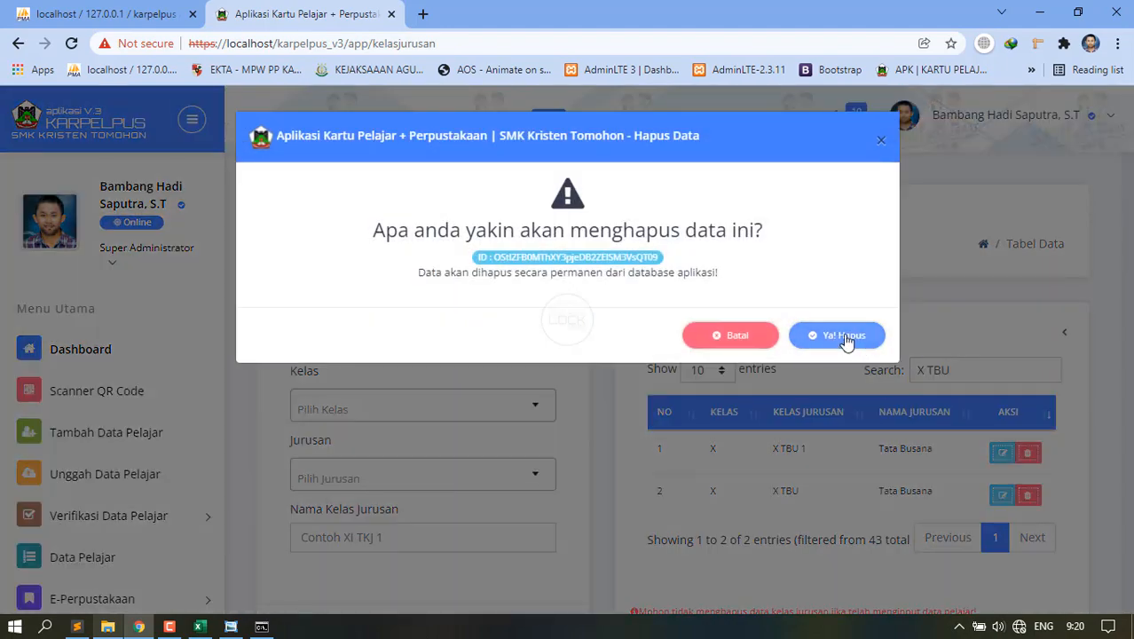
{"action": "left_click", "coordinate": [845, 339]}
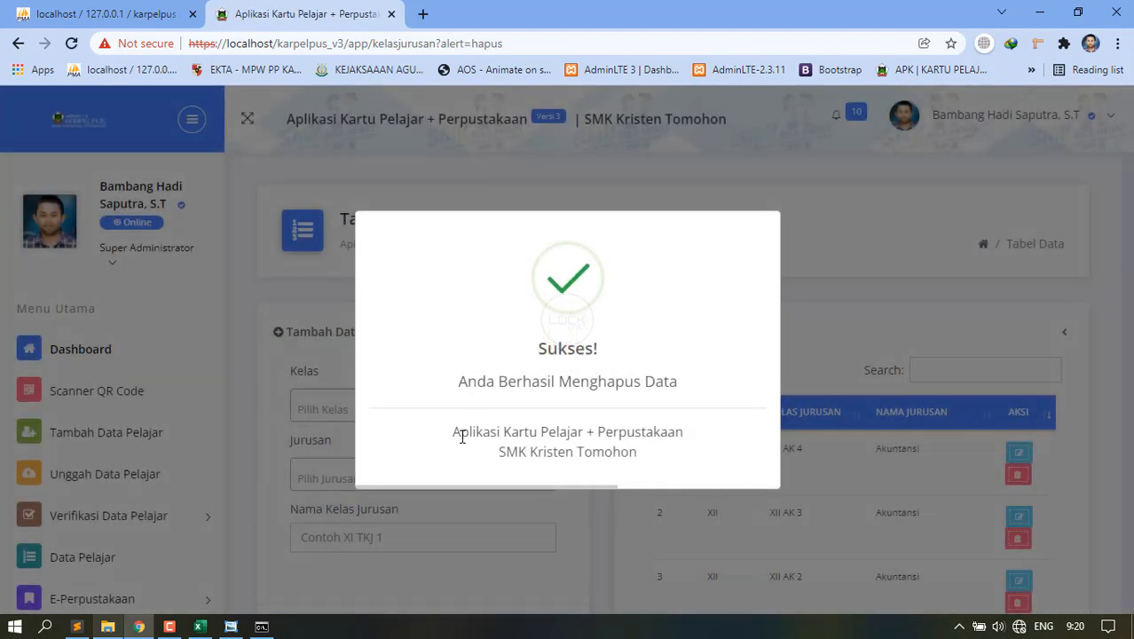
Open the Agama table from the Pengaturan Data Umum sidebar group.
{"action": "scroll", "coordinate": [121, 496], "scroll_direction": "down", "scroll_amount": 5}
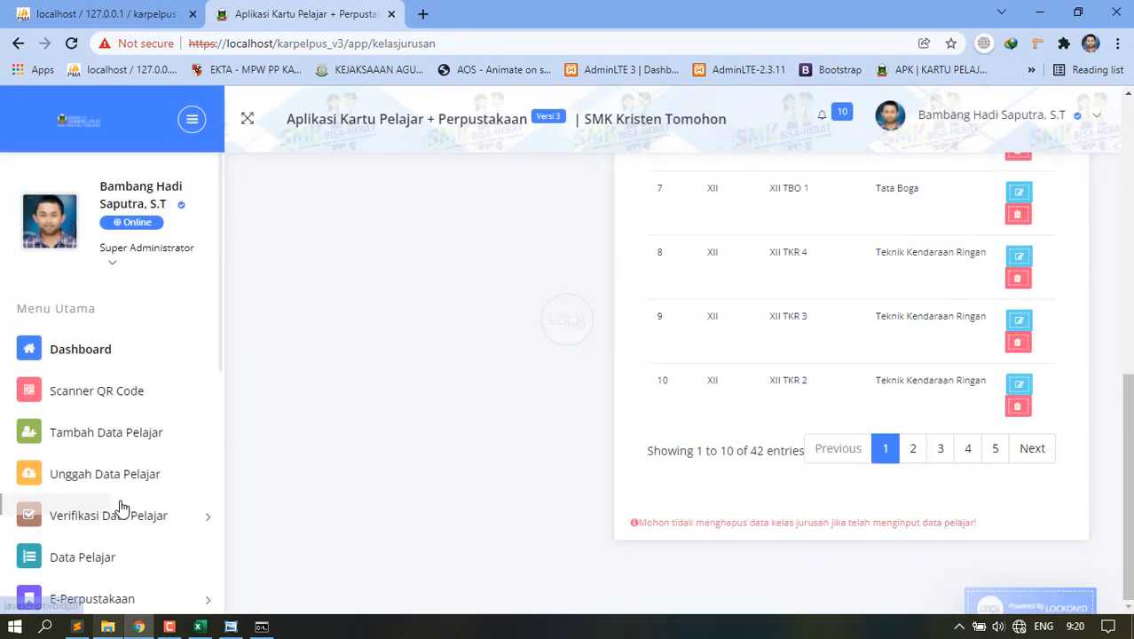
{"action": "scroll", "coordinate": [36, 559], "scroll_direction": "down", "scroll_amount": 3}
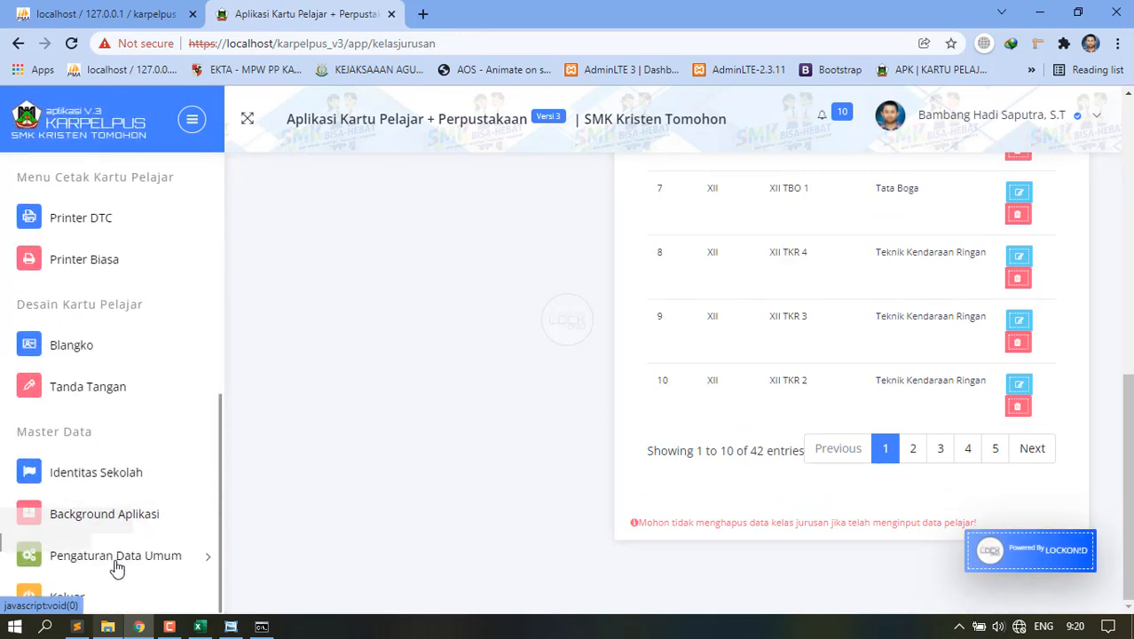
{"action": "left_click", "coordinate": [119, 554]}
{"action": "scroll", "coordinate": [96, 438], "scroll_direction": "down", "scroll_amount": 3}
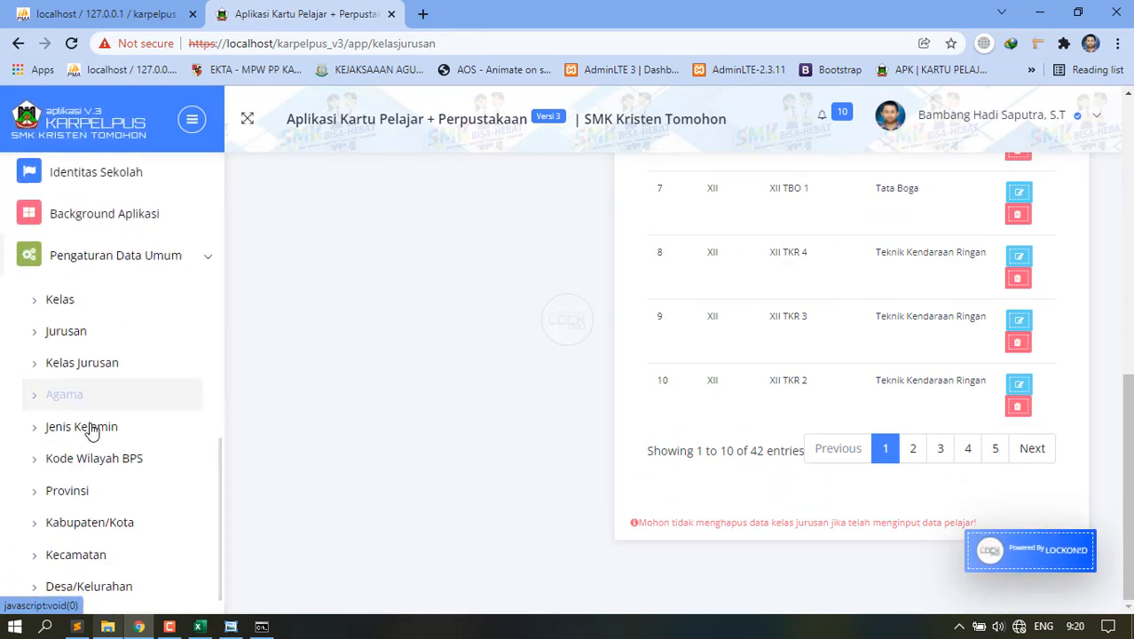
{"action": "left_click", "coordinate": [78, 400]}
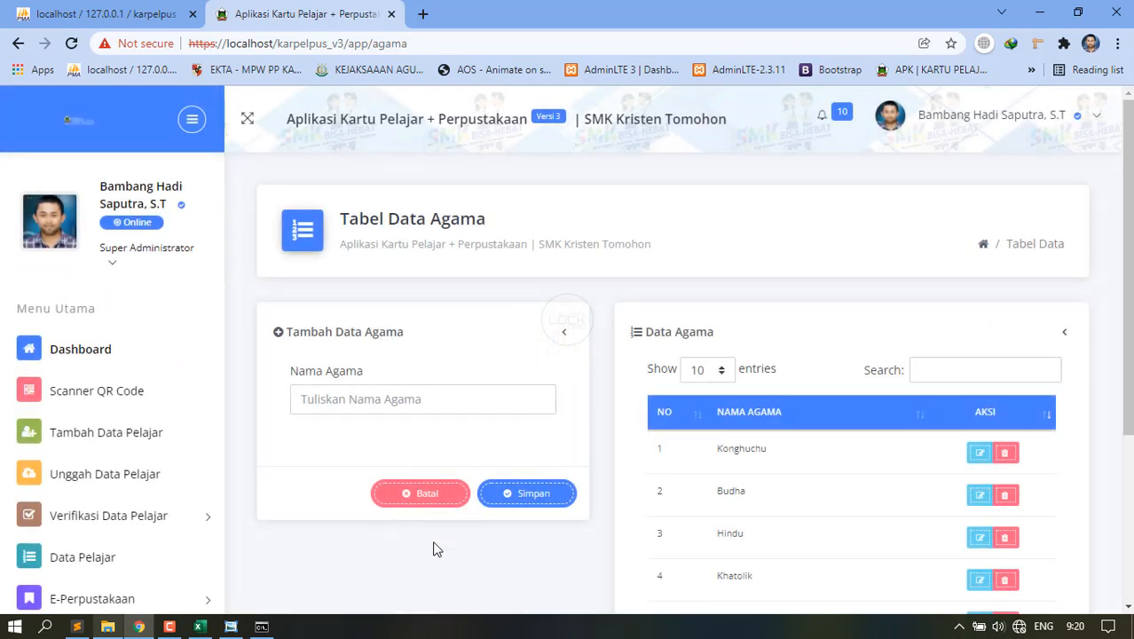
Open the Jenis Kelamin table listing Perempuan and Laki-laki.
{"action": "scroll", "coordinate": [434, 550], "scroll_direction": "down", "scroll_amount": 3}
{"action": "scroll", "coordinate": [145, 544], "scroll_direction": "down", "scroll_amount": 1}
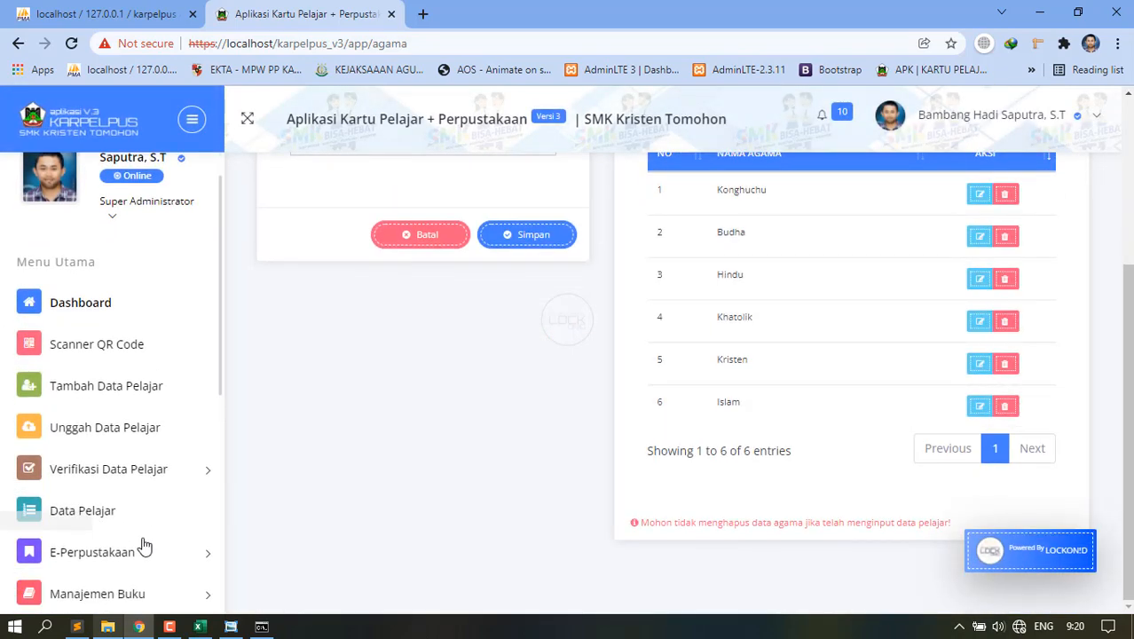
{"action": "scroll", "coordinate": [145, 543], "scroll_direction": "down", "scroll_amount": 6}
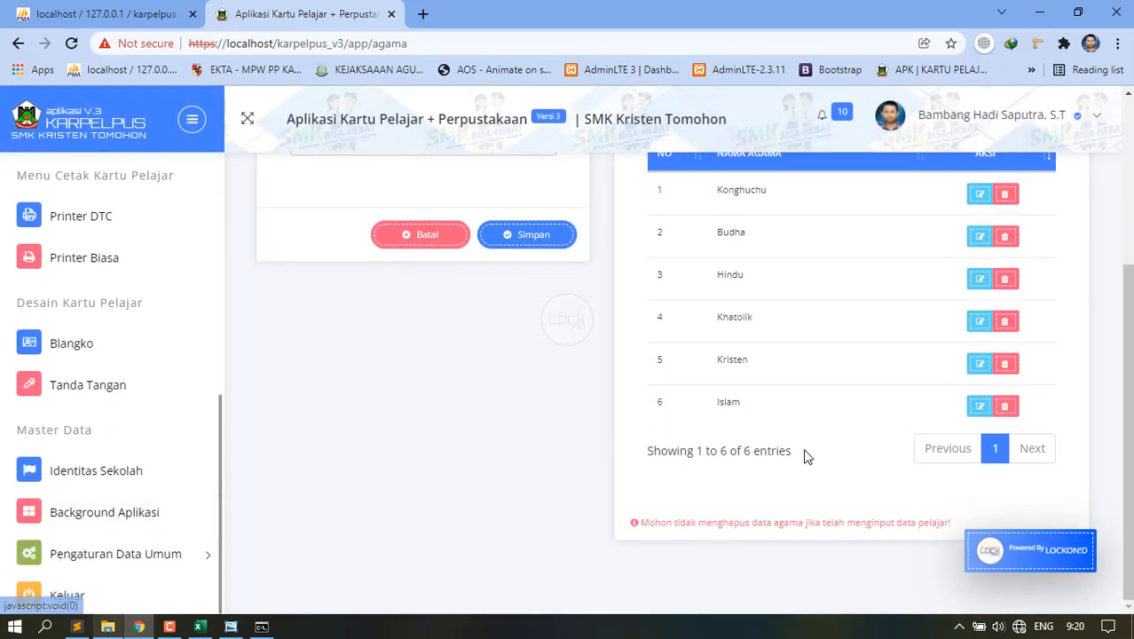
{"action": "left_click", "coordinate": [173, 553]}
{"action": "scroll", "coordinate": [152, 501], "scroll_direction": "down", "scroll_amount": 3}
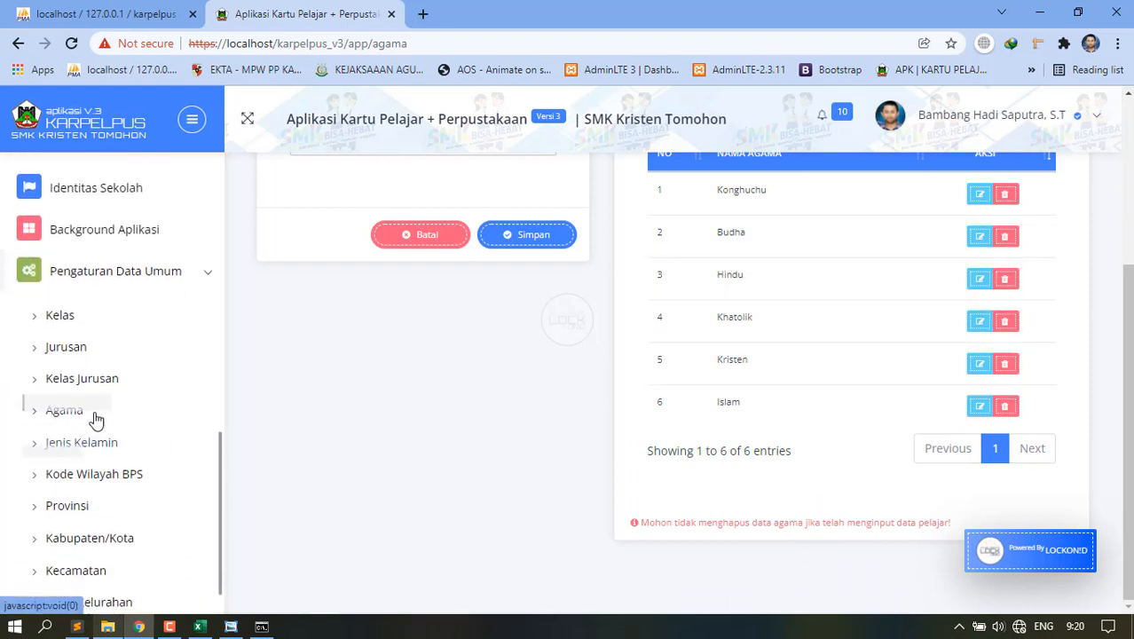
{"action": "left_click", "coordinate": [82, 439]}
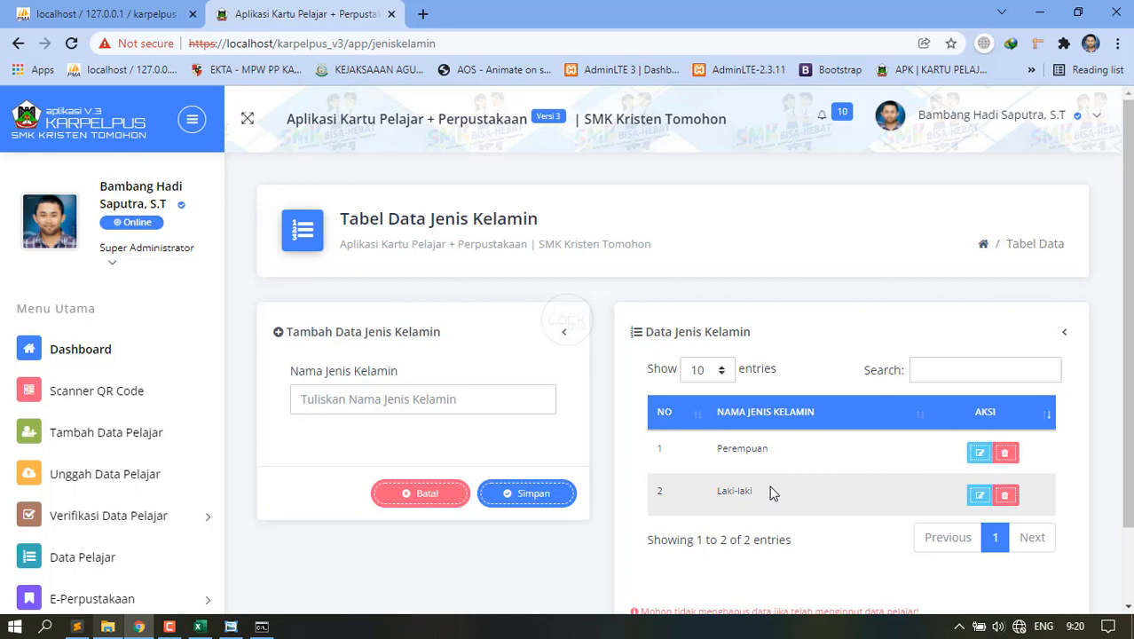
Scroll down and expand the Pengaturan Data Umum sidebar group again.
{"action": "scroll", "coordinate": [172, 515], "scroll_direction": "down", "scroll_amount": 4}
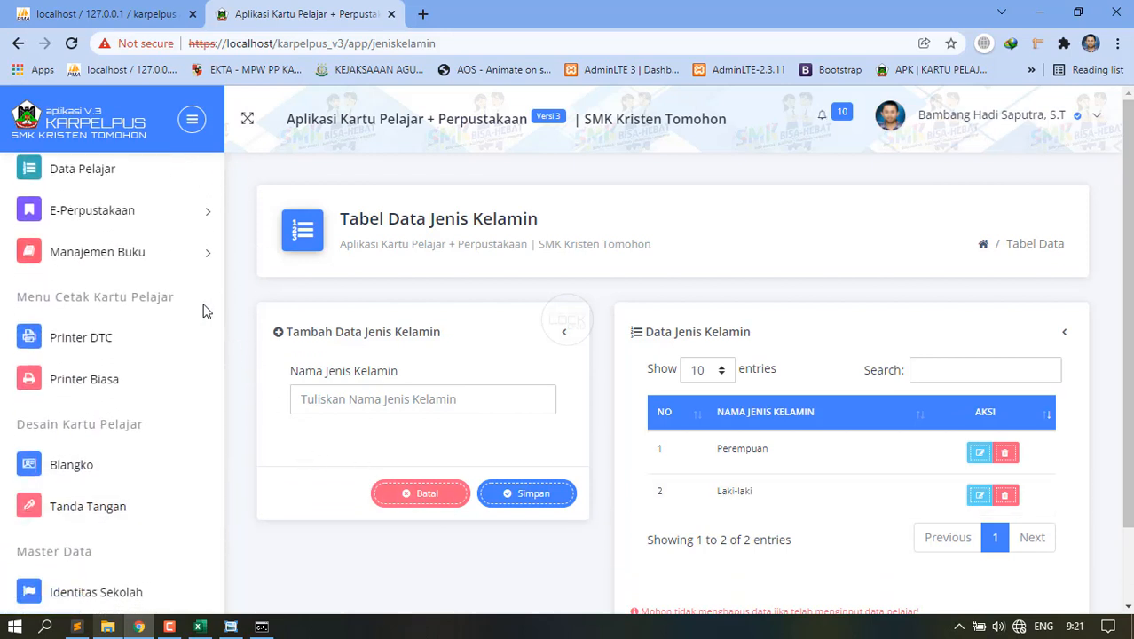
{"action": "scroll", "coordinate": [89, 532], "scroll_direction": "down", "scroll_amount": 1}
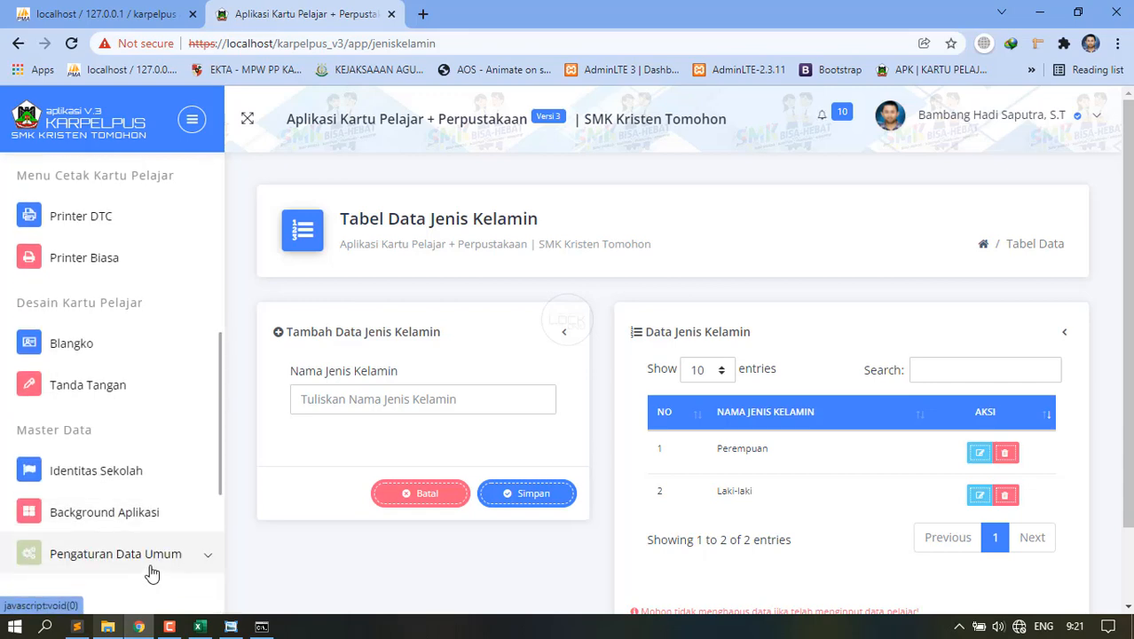
{"action": "left_click", "coordinate": [151, 573]}
{"action": "scroll", "coordinate": [148, 566], "scroll_direction": "down", "scroll_amount": 2}
{"action": "scroll", "coordinate": [148, 566], "scroll_direction": "down", "scroll_amount": 1}
{"action": "left_click", "coordinate": [106, 457]}
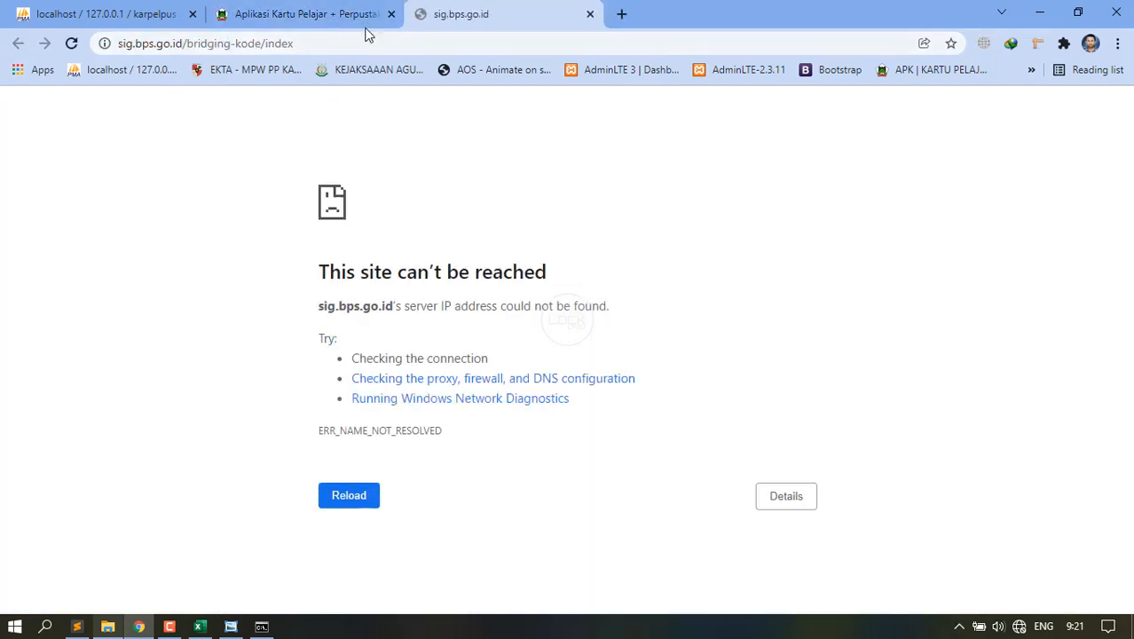
{"action": "left_click", "coordinate": [590, 15]}
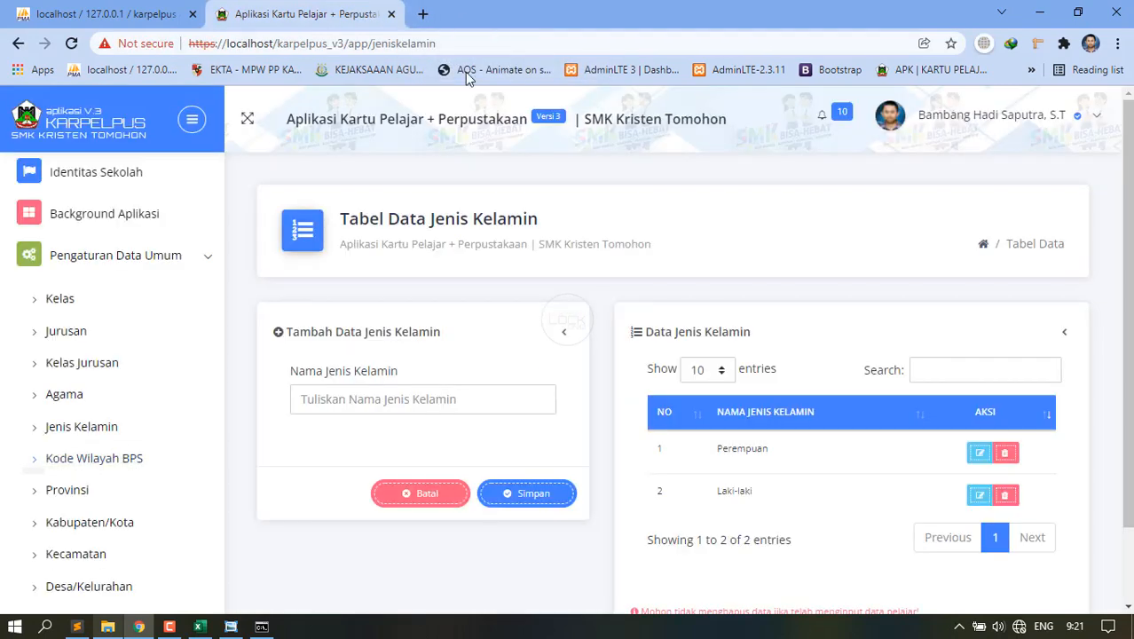
Open the Provinsi table and scroll through its 34 provinces.
{"action": "left_click", "coordinate": [80, 495]}
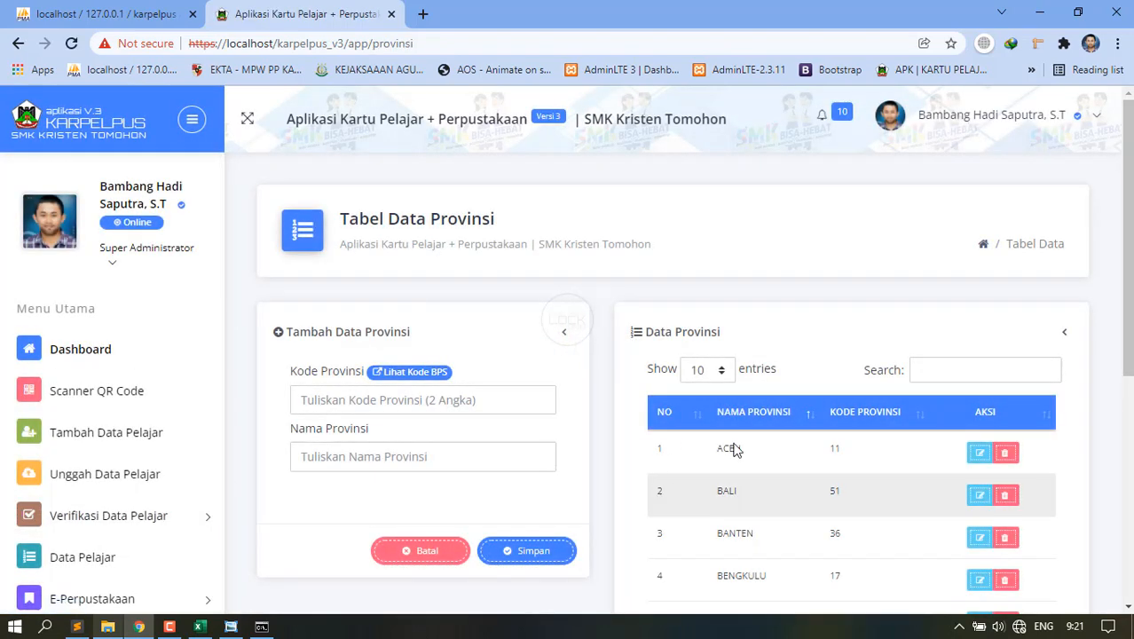
{"action": "scroll", "coordinate": [726, 448], "scroll_direction": "down", "scroll_amount": 5}
{"action": "scroll", "coordinate": [875, 499], "scroll_direction": "up", "scroll_amount": 3}
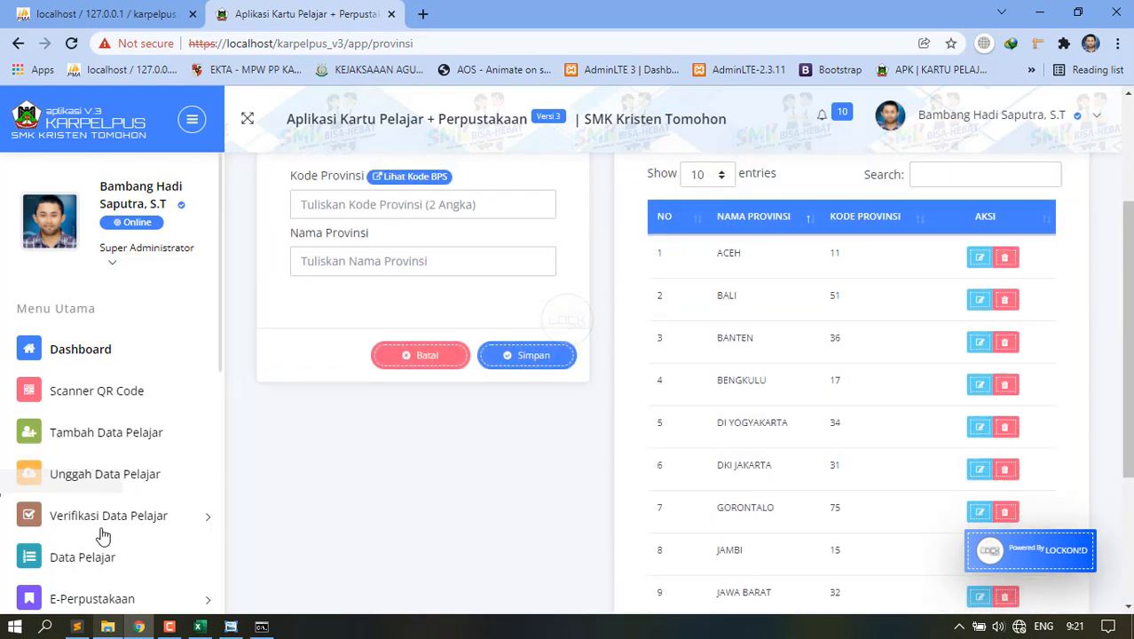
{"action": "scroll", "coordinate": [105, 528], "scroll_direction": "down", "scroll_amount": 2}
{"action": "scroll", "coordinate": [105, 528], "scroll_direction": "down", "scroll_amount": 5}
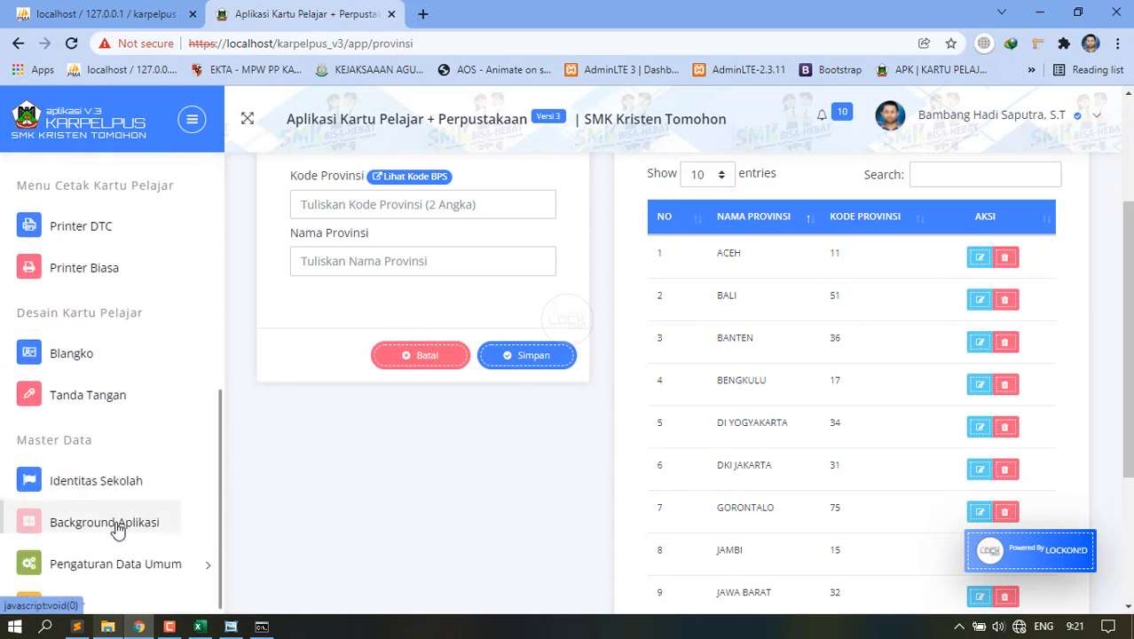
Open the Kabupaten/Kota table from the Pengaturan Data Umum group.
{"action": "left_click", "coordinate": [127, 552]}
{"action": "scroll", "coordinate": [144, 533], "scroll_direction": "down", "scroll_amount": 3}
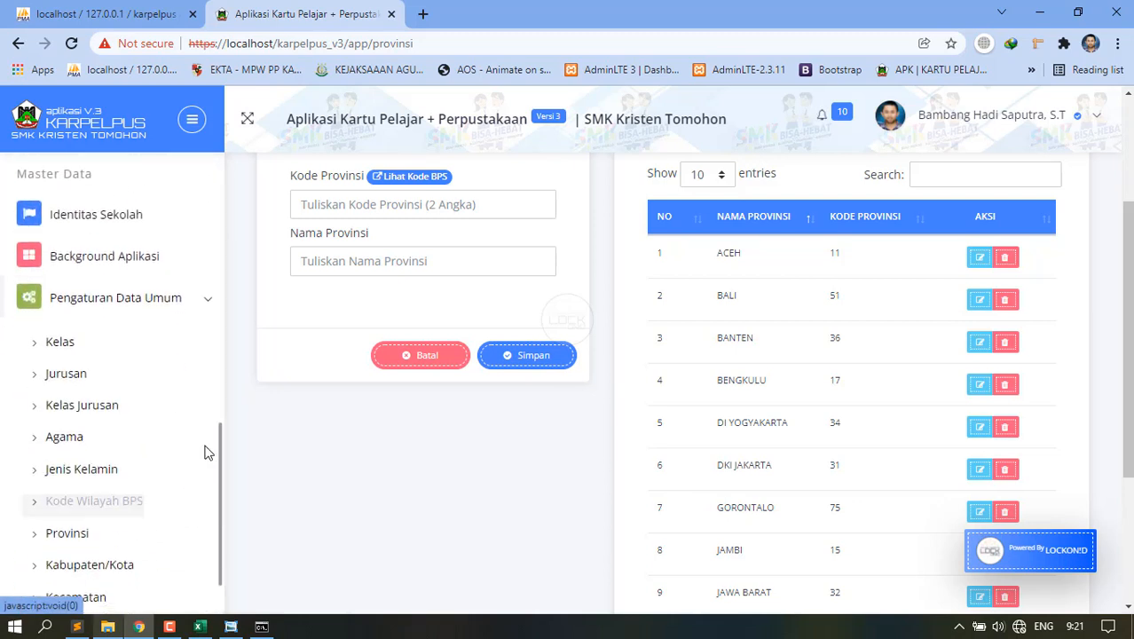
{"action": "scroll", "coordinate": [94, 539], "scroll_direction": "down", "scroll_amount": 1}
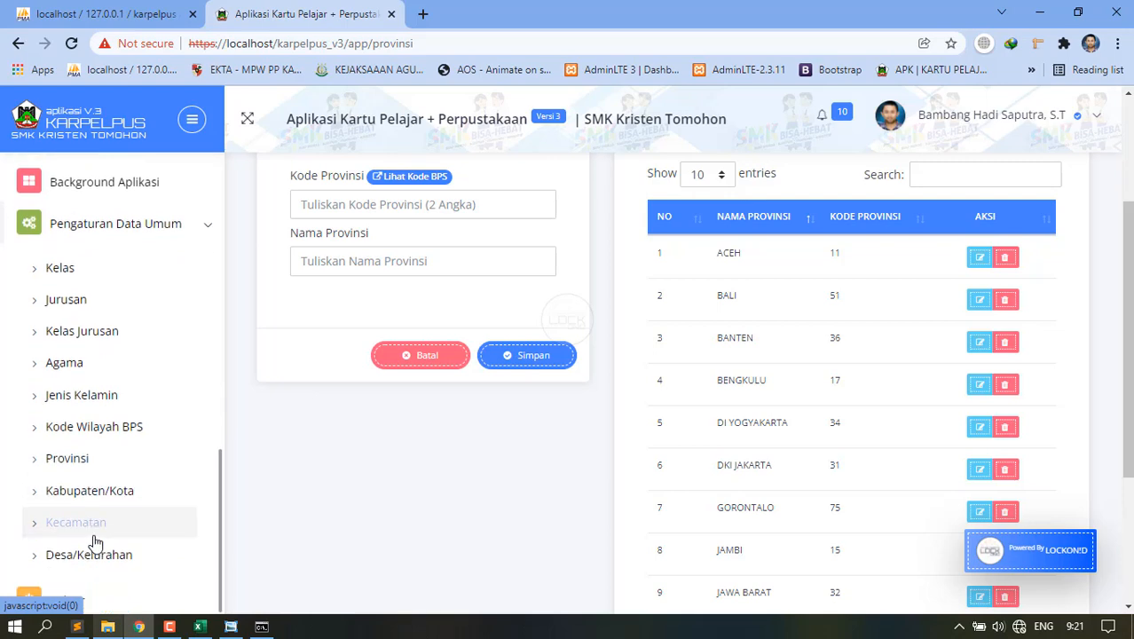
{"action": "left_click", "coordinate": [111, 486]}
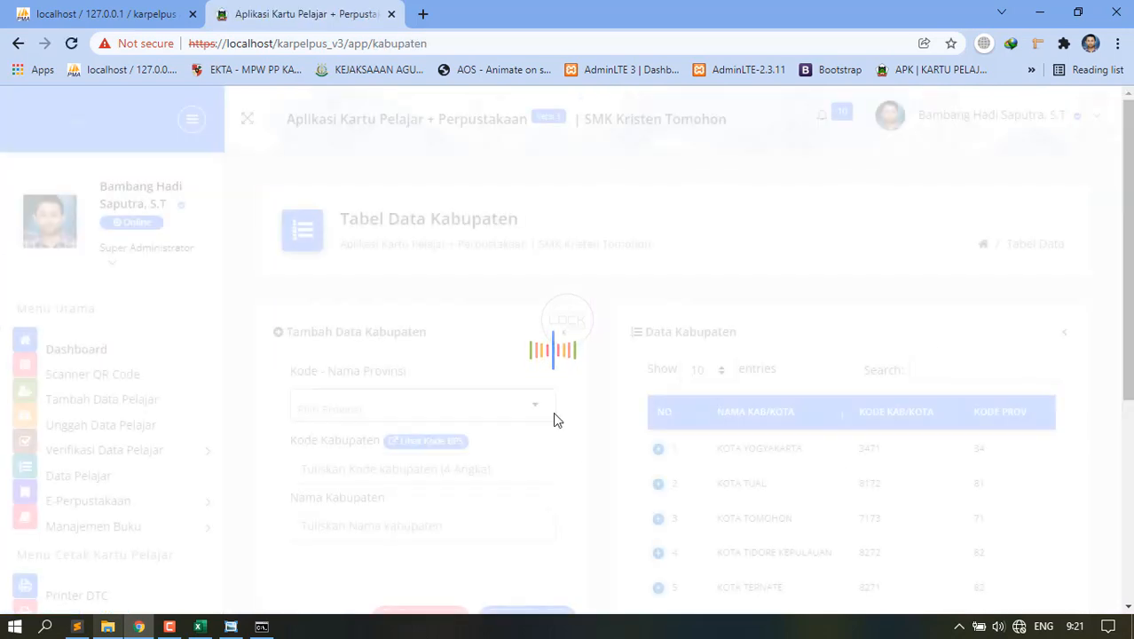
Check the Pilih Provinsi choices without picking one, then open the Desa/Kelurahan table.
{"action": "left_click", "coordinate": [459, 417]}
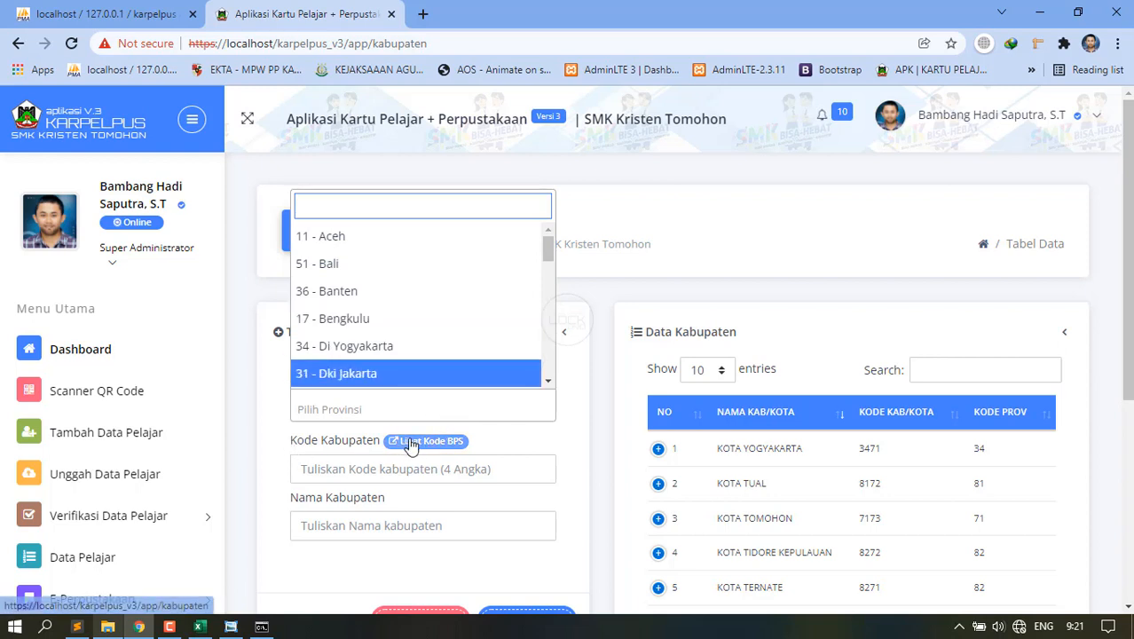
{"action": "left_click", "coordinate": [273, 455]}
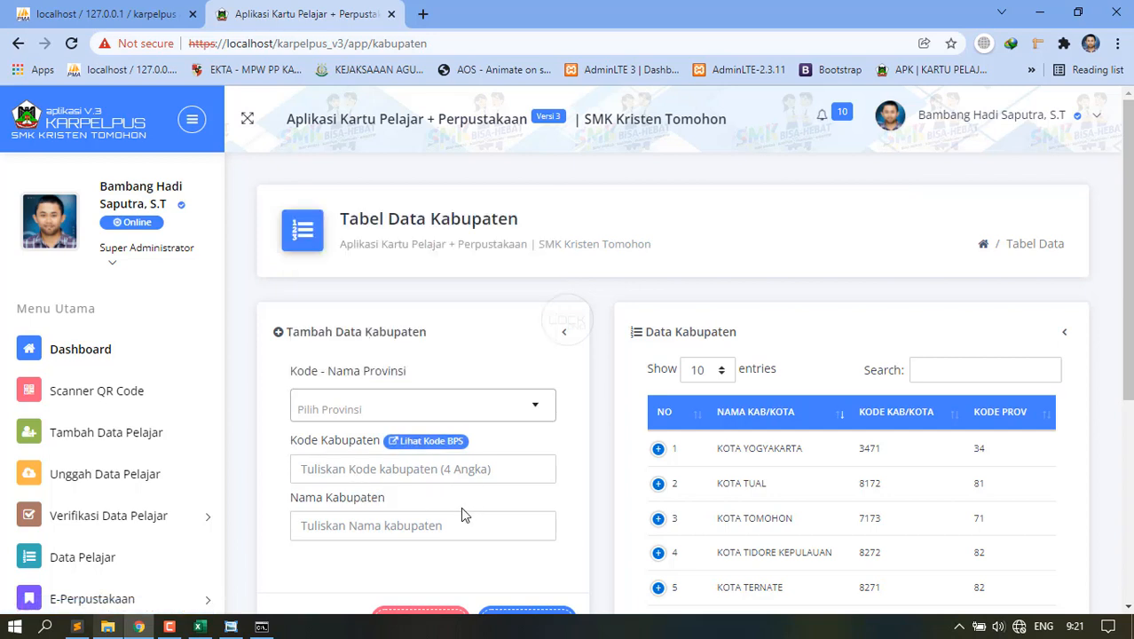
{"action": "scroll", "coordinate": [461, 507], "scroll_direction": "down", "scroll_amount": 2}
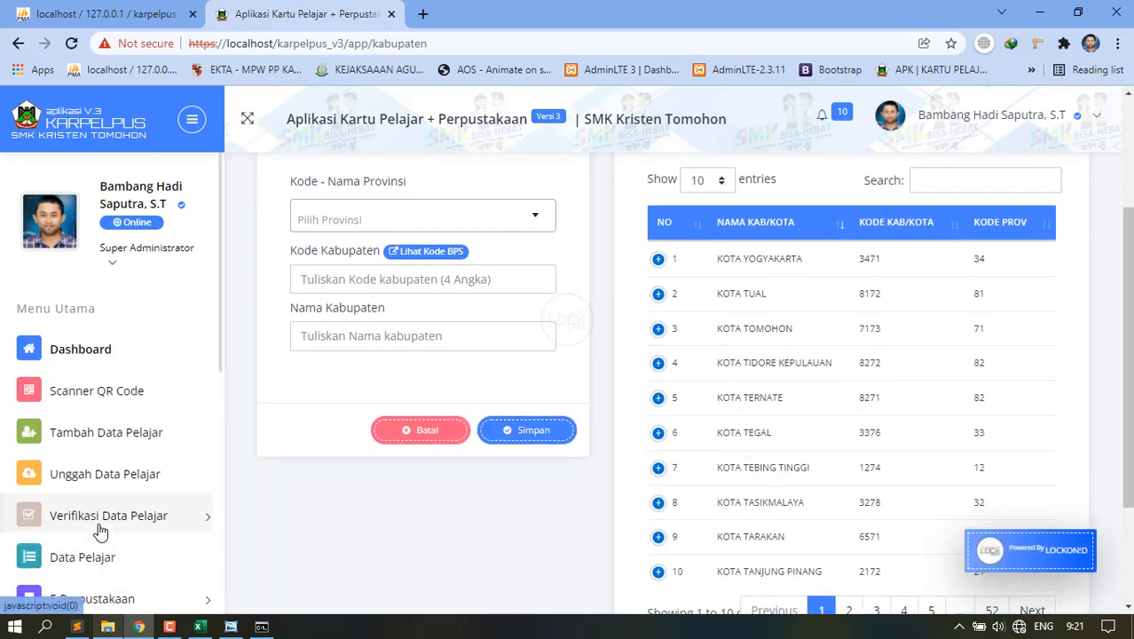
{"action": "scroll", "coordinate": [53, 541], "scroll_direction": "down", "scroll_amount": 3}
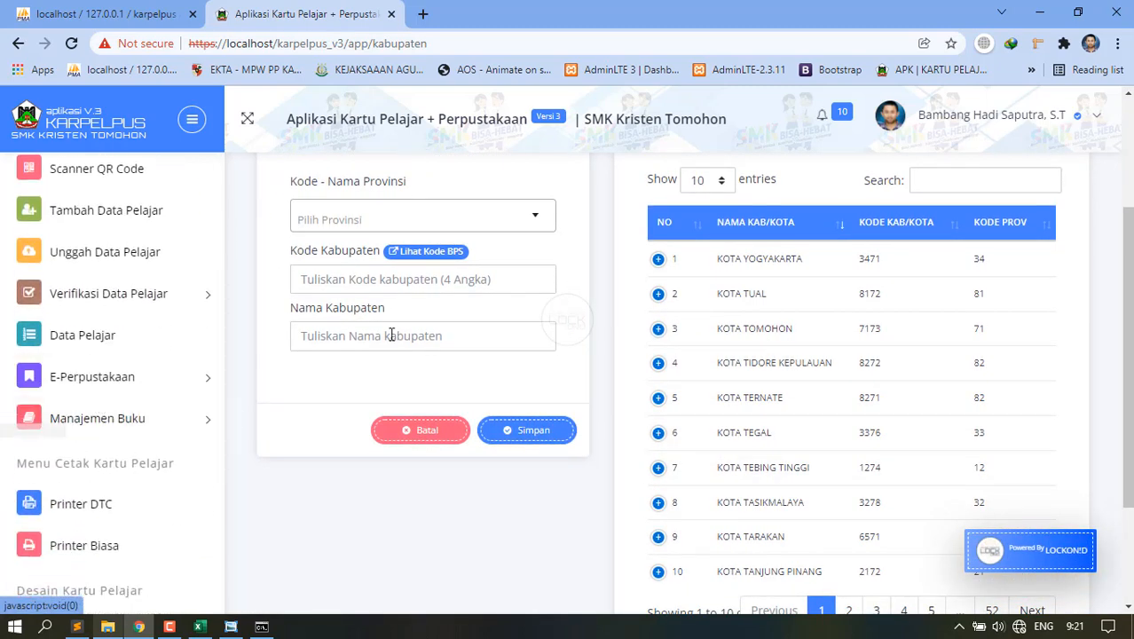
{"action": "scroll", "coordinate": [130, 357], "scroll_direction": "down", "scroll_amount": 2}
{"action": "scroll", "coordinate": [109, 539], "scroll_direction": "down", "scroll_amount": 2}
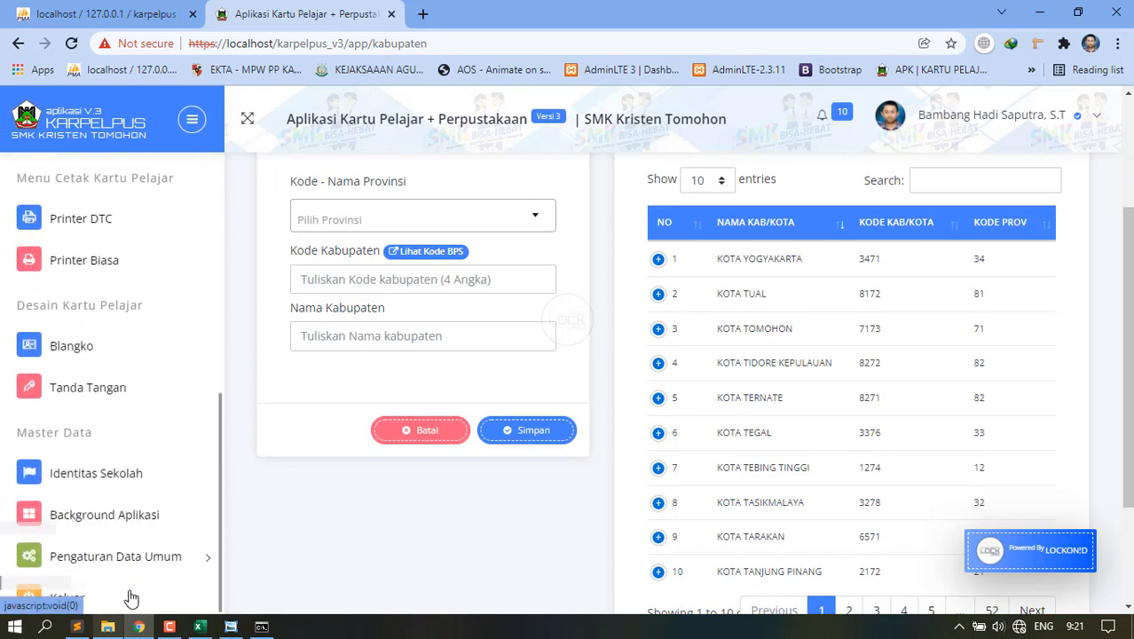
{"action": "scroll", "coordinate": [122, 574], "scroll_direction": "down", "scroll_amount": 3}
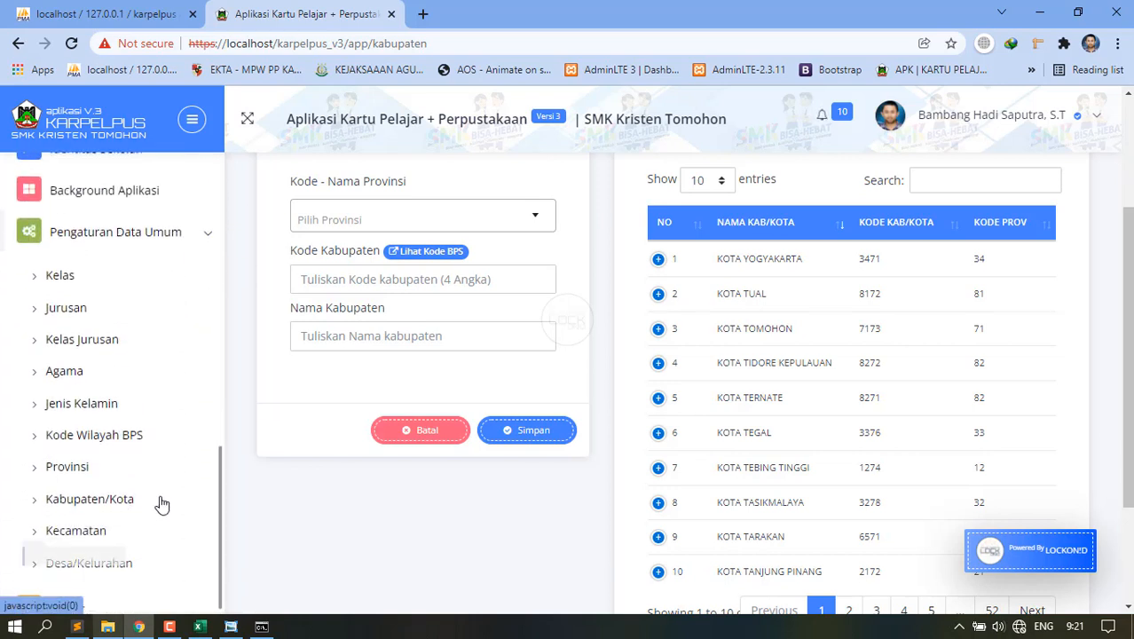
{"action": "scroll", "coordinate": [106, 559], "scroll_direction": "down", "scroll_amount": 2}
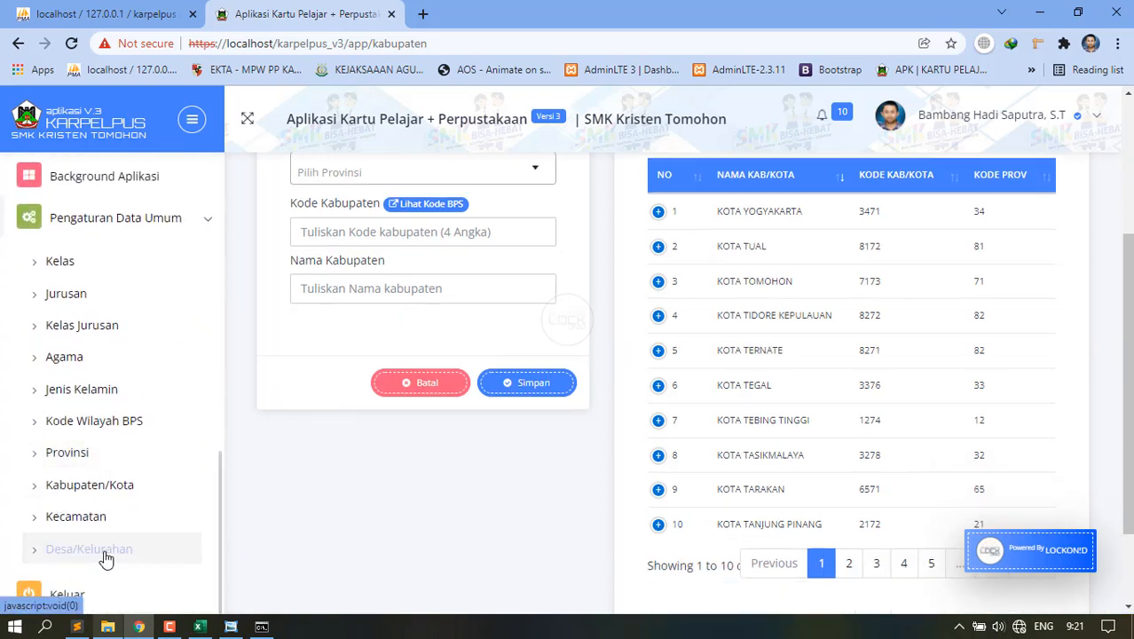
{"action": "left_click", "coordinate": [104, 552]}
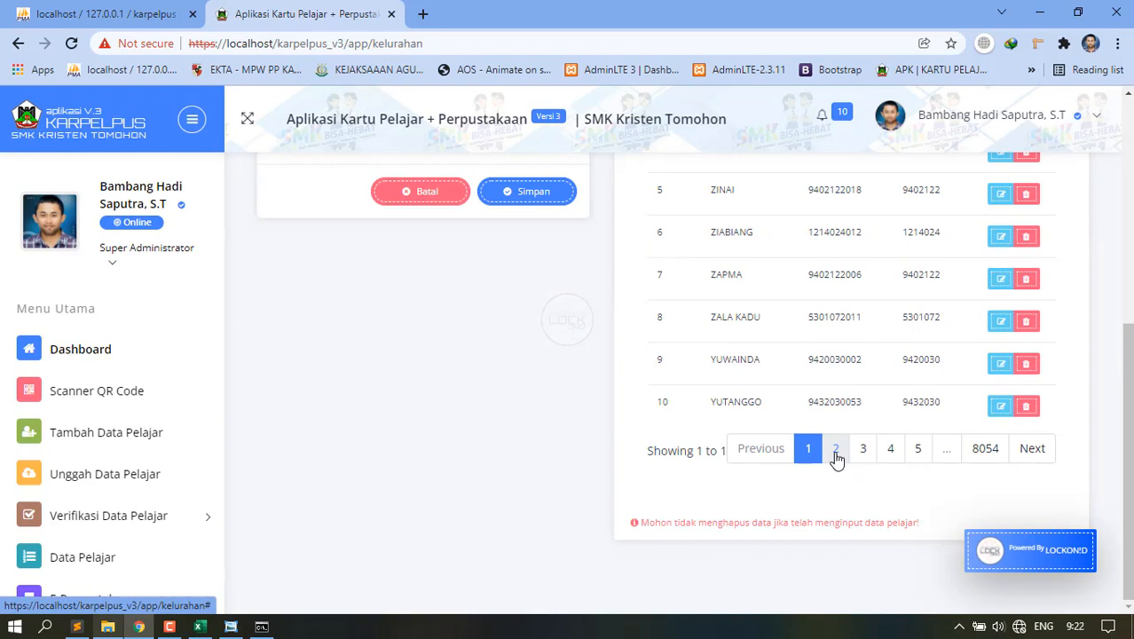
Page through the village list to pages 2, 3, 4, 5, then the last page 8054.
{"action": "left_click", "coordinate": [836, 452]}
{"action": "left_click", "coordinate": [857, 452]}
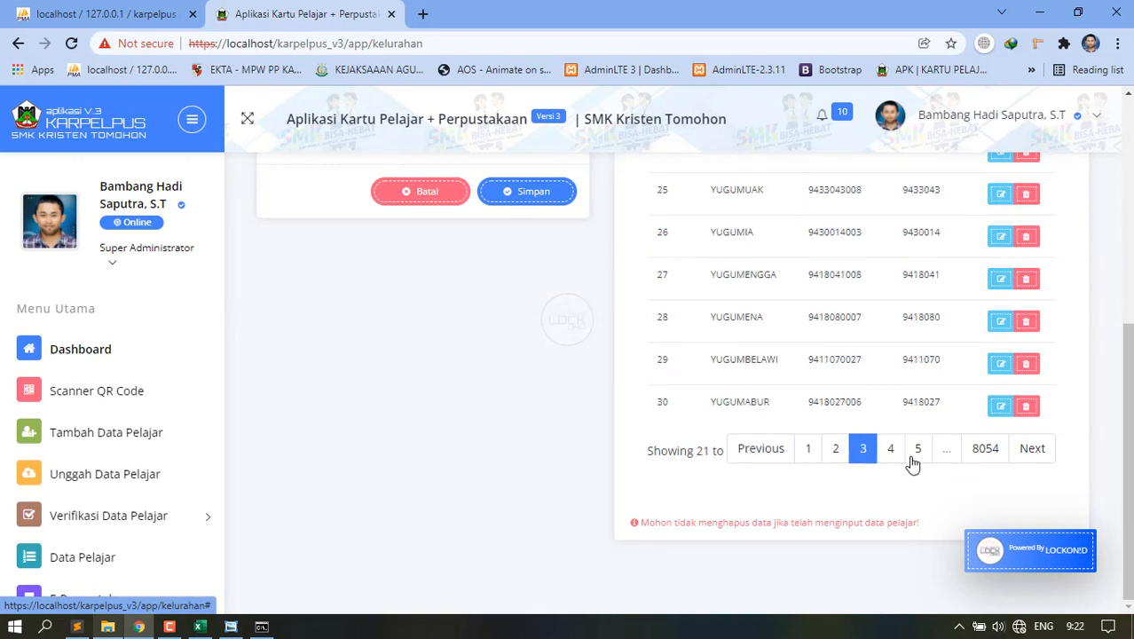
{"action": "left_click", "coordinate": [899, 454]}
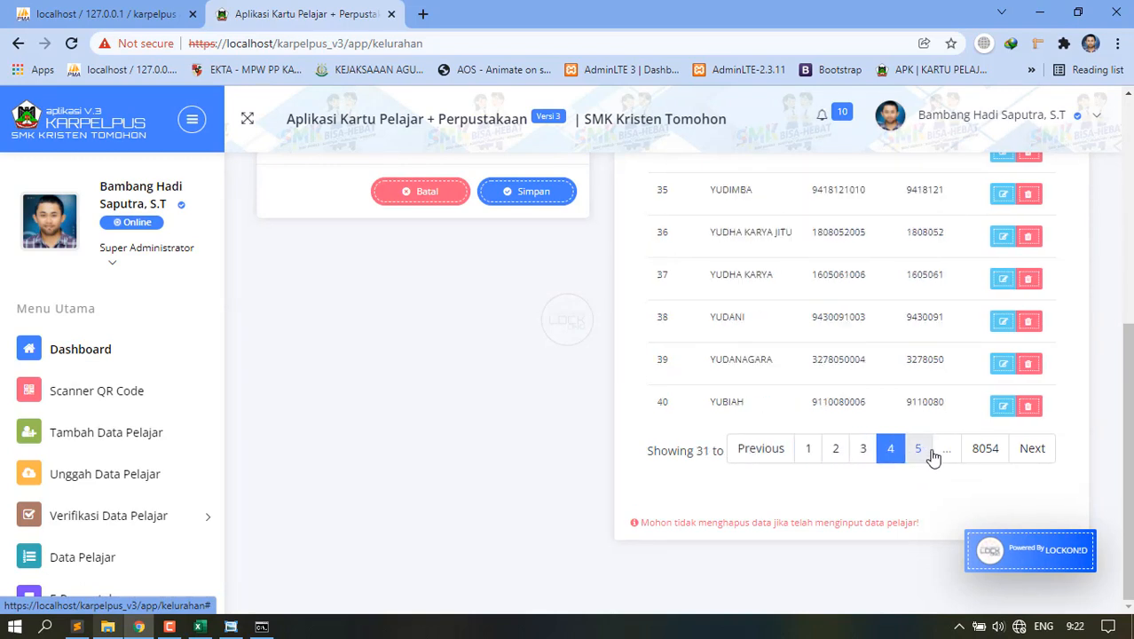
{"action": "left_click", "coordinate": [927, 456]}
{"action": "left_click", "coordinate": [976, 454]}
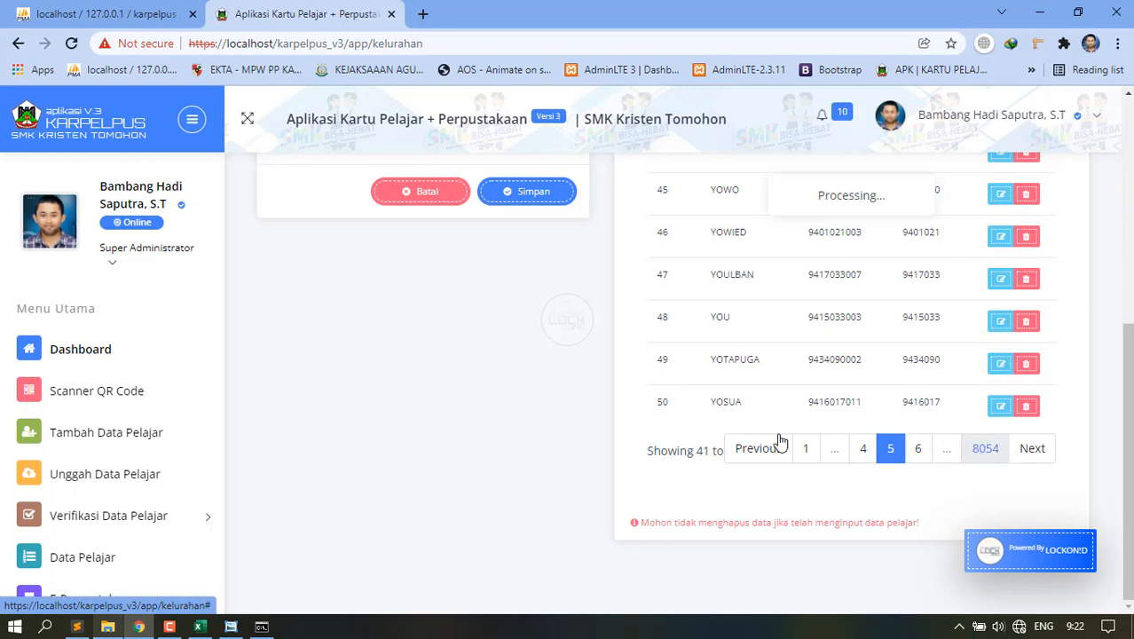
Open the Data Pelajar student table.
{"action": "scroll", "coordinate": [98, 479], "scroll_direction": "down", "scroll_amount": 4}
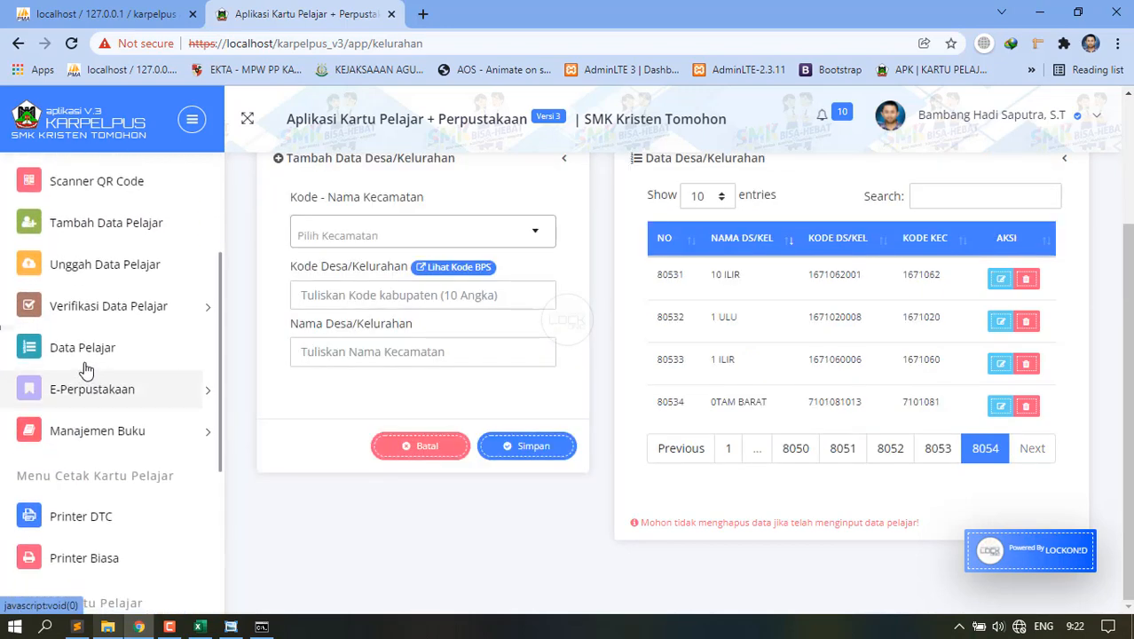
{"action": "left_click", "coordinate": [82, 360]}
{"action": "scroll", "coordinate": [583, 435], "scroll_direction": "down", "scroll_amount": 3}
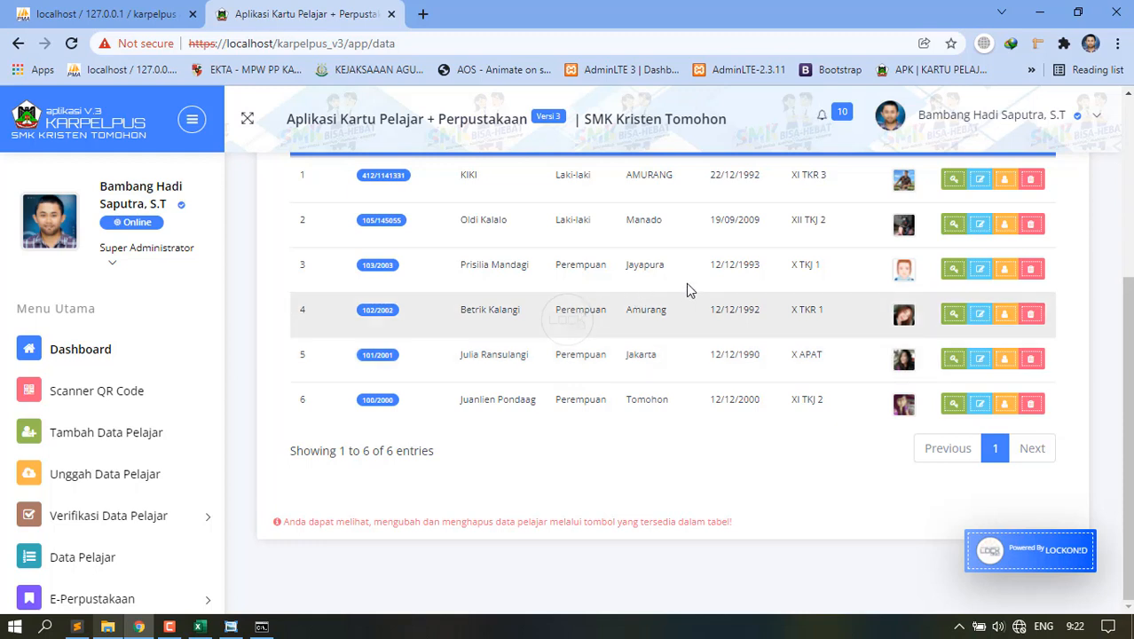
Scroll through the six students in Tabel Data Pelajar, then go back to the Dashboard.
{"action": "scroll", "coordinate": [822, 365], "scroll_direction": "up", "scroll_amount": 1}
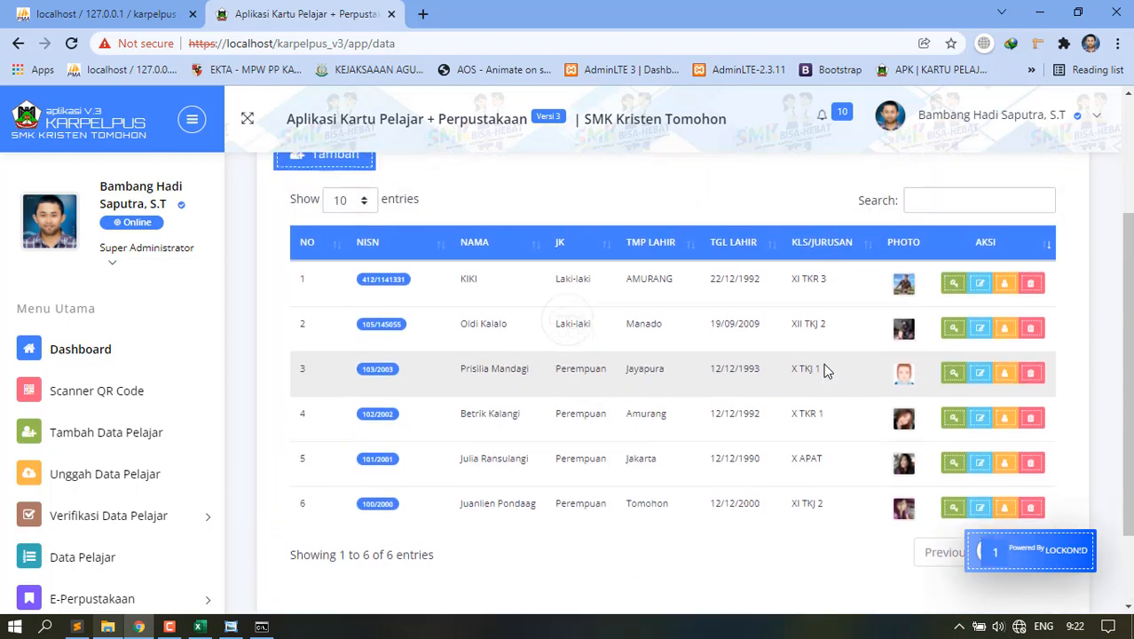
{"action": "scroll", "coordinate": [823, 371], "scroll_direction": "up", "scroll_amount": 2}
{"action": "scroll", "coordinate": [818, 374], "scroll_direction": "down", "scroll_amount": 3}
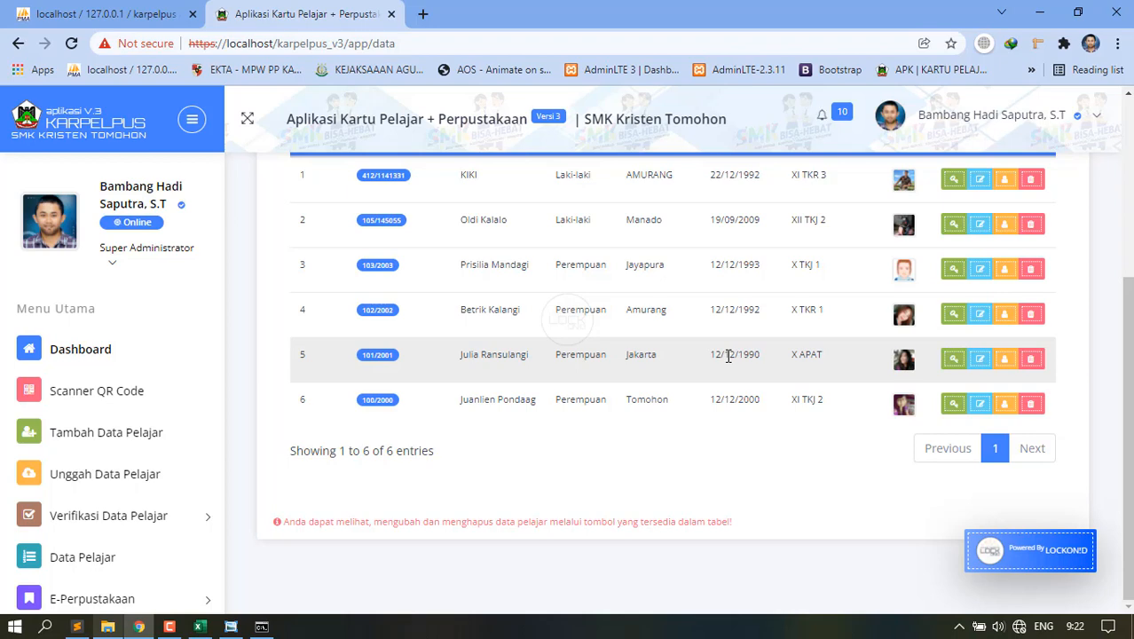
{"action": "scroll", "coordinate": [728, 355], "scroll_direction": "up", "scroll_amount": 3}
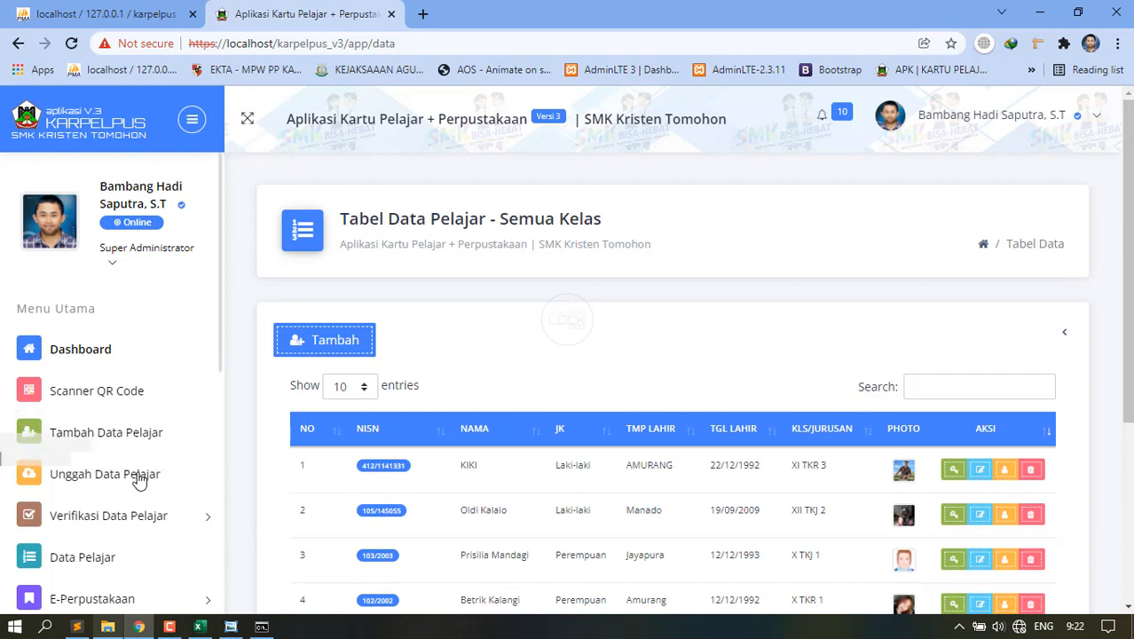
{"action": "scroll", "coordinate": [139, 485], "scroll_direction": "down", "scroll_amount": 2}
{"action": "scroll", "coordinate": [140, 484], "scroll_direction": "down", "scroll_amount": 2}
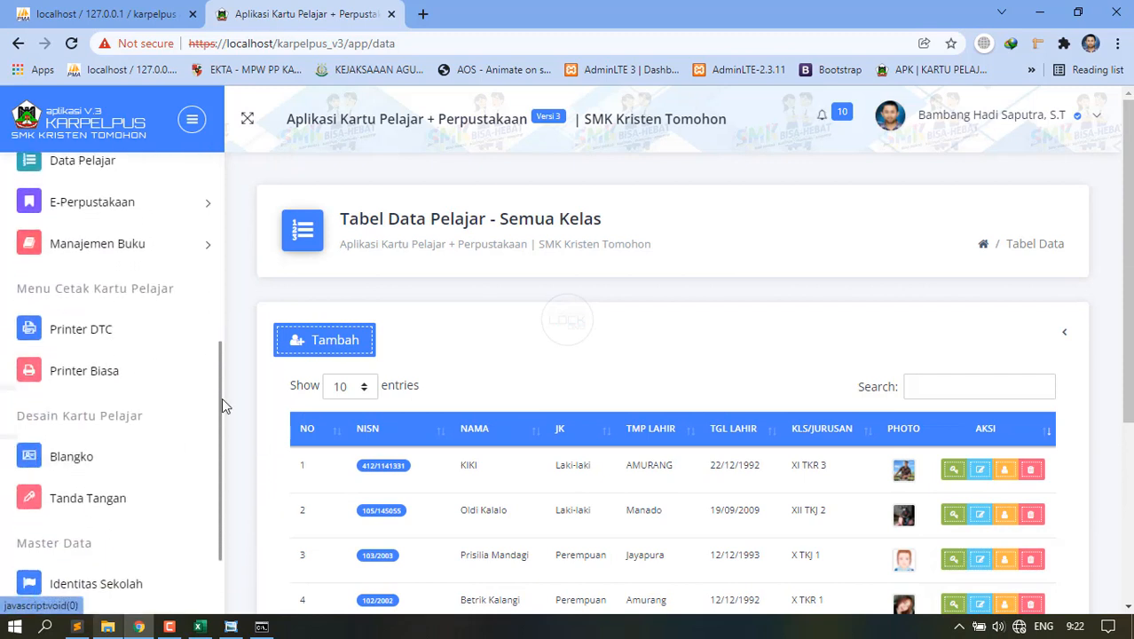
{"action": "scroll", "coordinate": [75, 507], "scroll_direction": "down", "scroll_amount": 1}
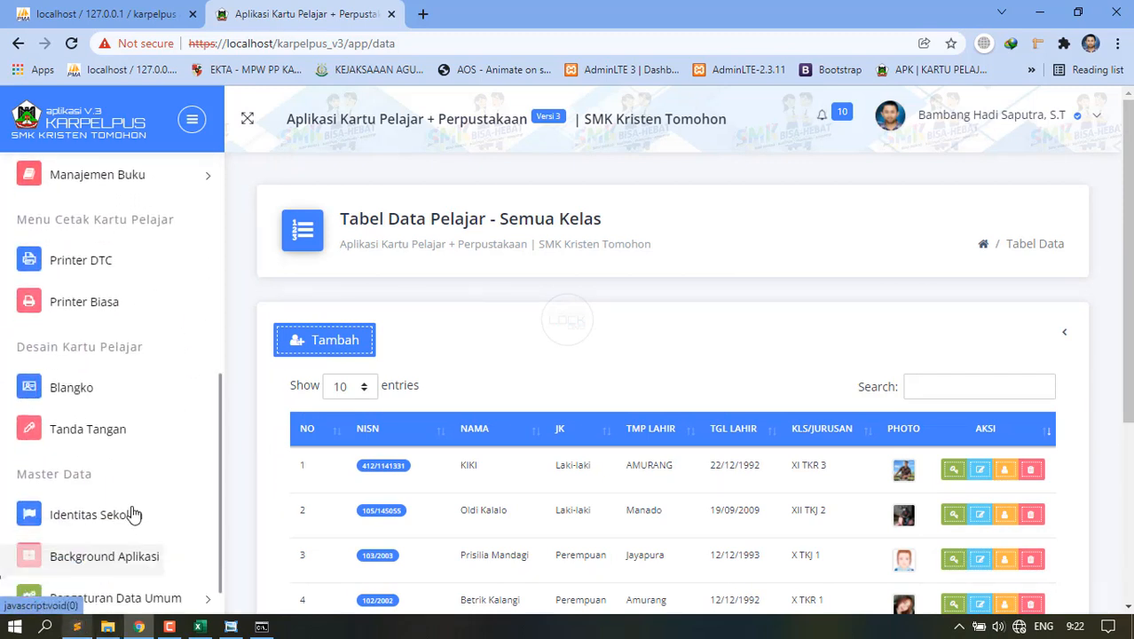
{"action": "scroll", "coordinate": [75, 550], "scroll_direction": "down", "scroll_amount": 3}
{"action": "scroll", "coordinate": [97, 355], "scroll_direction": "up", "scroll_amount": 5}
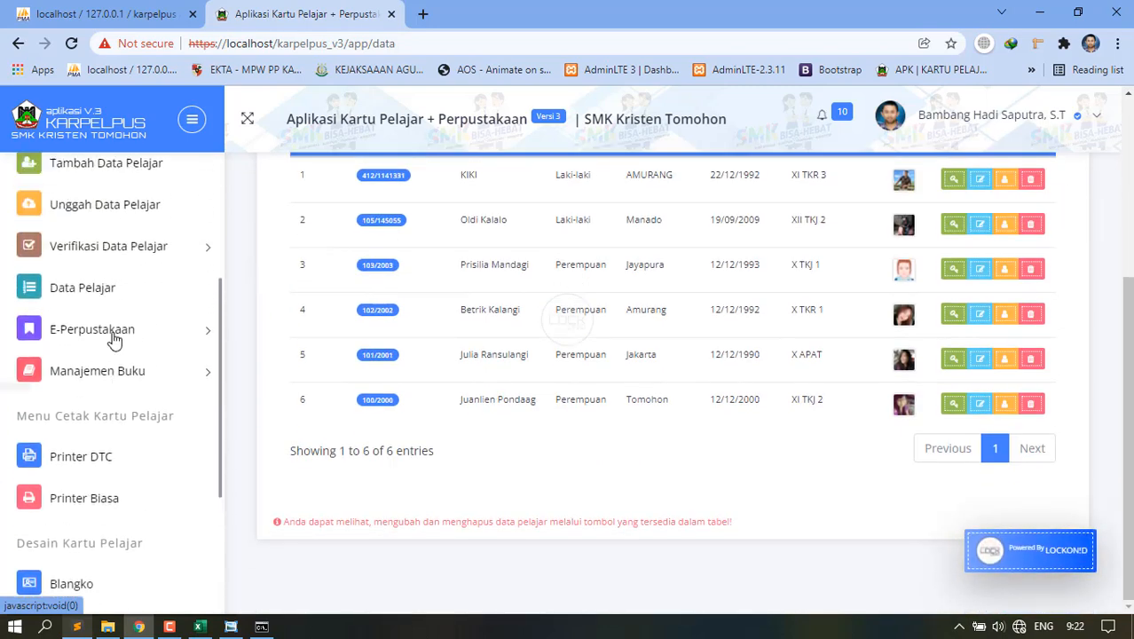
{"action": "left_click", "coordinate": [80, 243]}
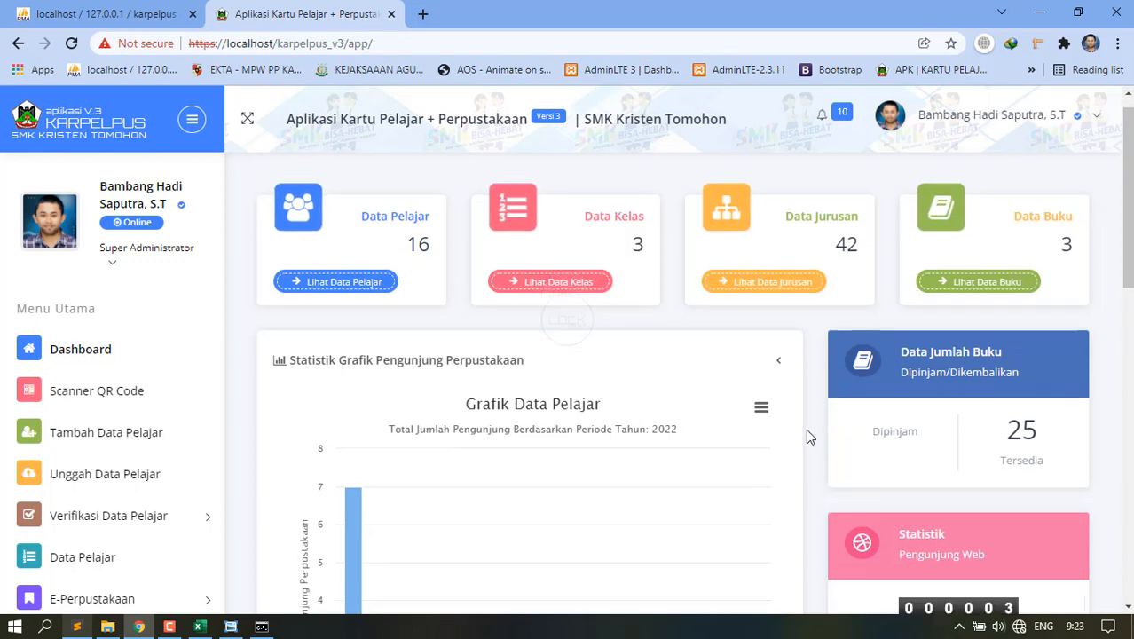
Scroll the dashboard down to the visitor statistics and majors with class counts.
{"action": "scroll", "coordinate": [806, 428], "scroll_direction": "down", "scroll_amount": 3}
{"action": "scroll", "coordinate": [804, 435], "scroll_direction": "down", "scroll_amount": 3}
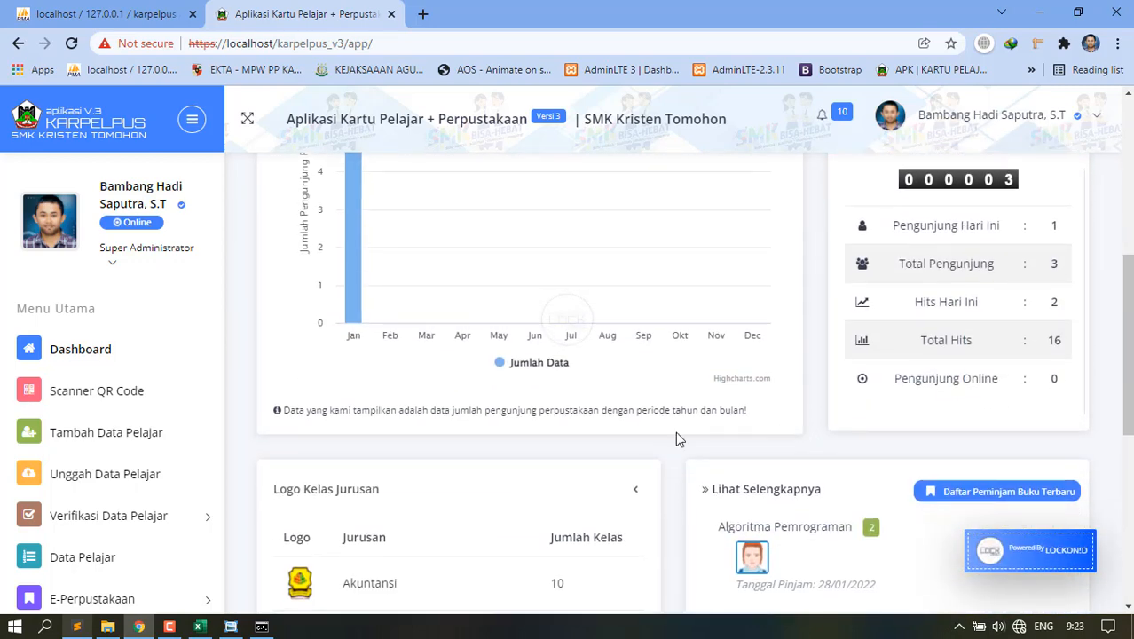
{"action": "scroll", "coordinate": [266, 456], "scroll_direction": "down", "scroll_amount": 5}
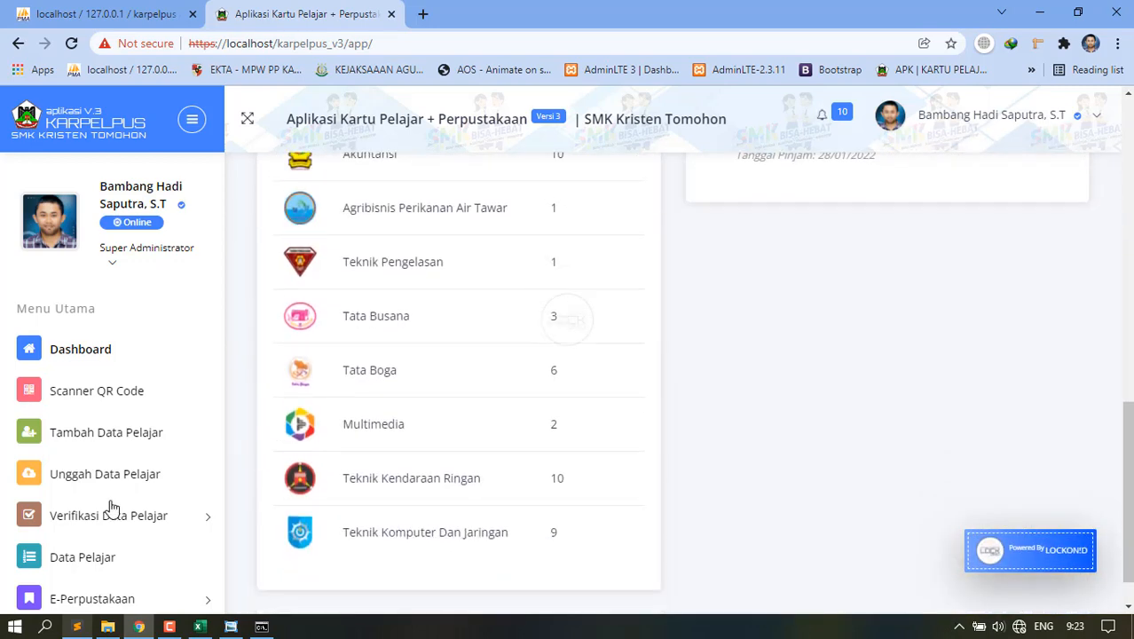
{"action": "scroll", "coordinate": [89, 532], "scroll_direction": "down", "scroll_amount": 3}
{"action": "scroll", "coordinate": [89, 543], "scroll_direction": "down", "scroll_amount": 3}
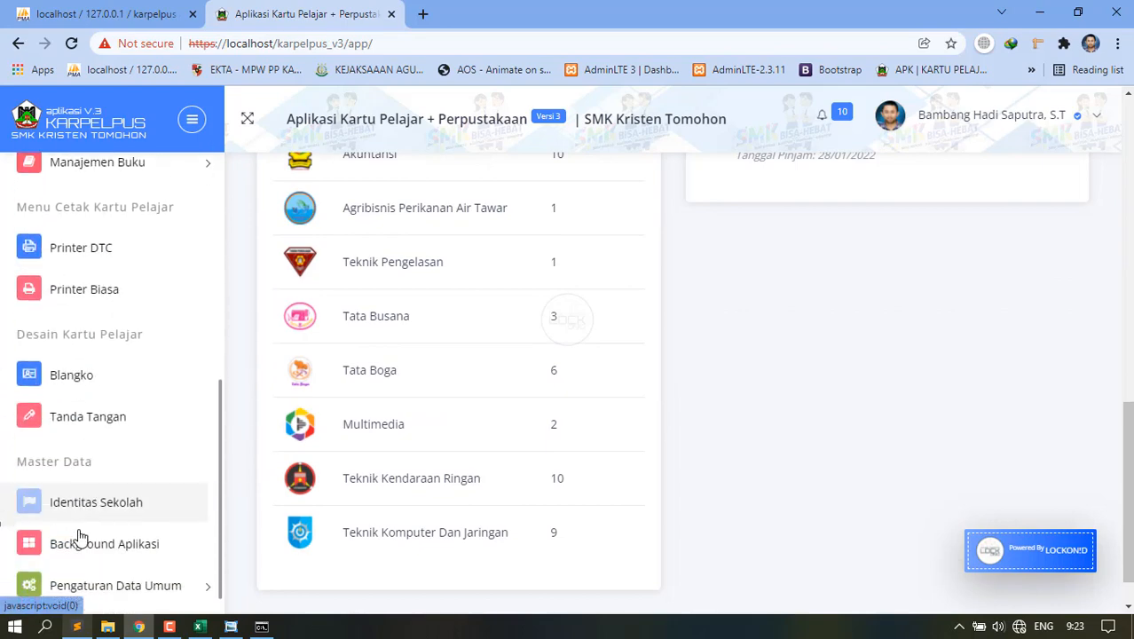
Log out via Keluar, confirming with Ya, Keluar.
{"action": "left_click", "coordinate": [103, 596]}
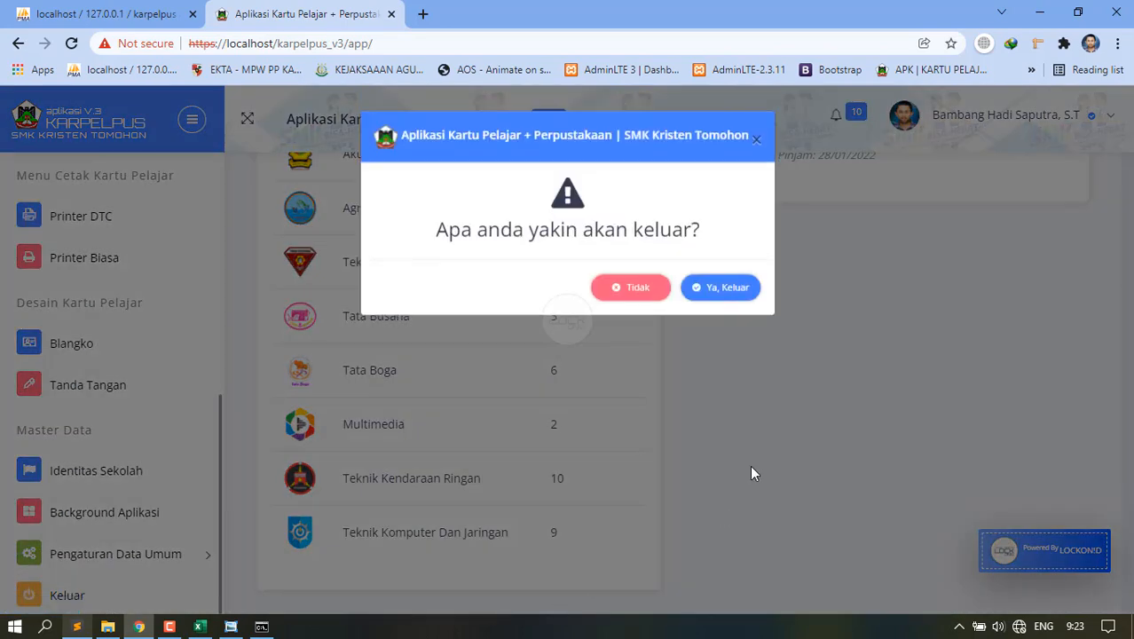
{"action": "left_click", "coordinate": [710, 296]}
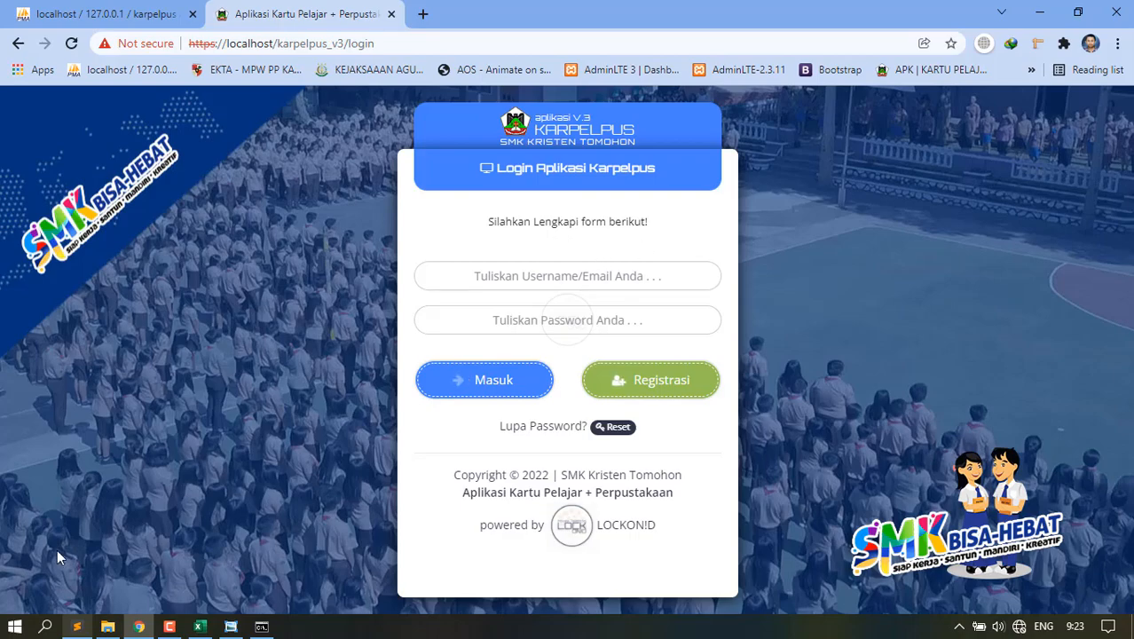
In a new Sublime Text file with doubly enlarged font, type the contact phone number.
{"action": "left_click", "coordinate": [78, 626]}
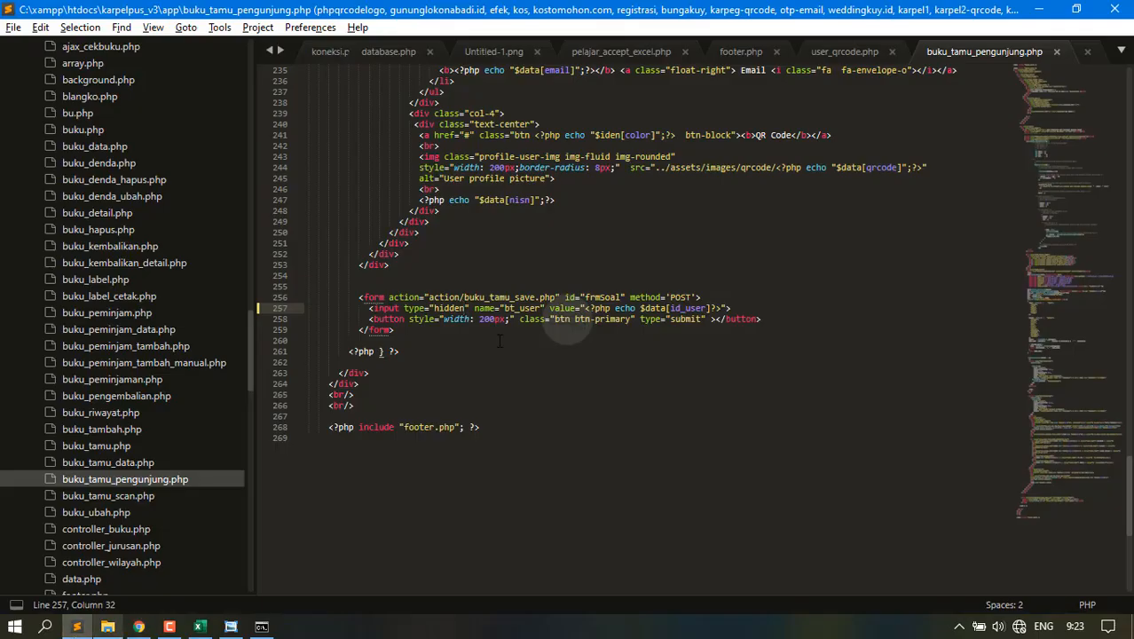
{"action": "key", "text": "ctrl+n"}
{"action": "key", "text": "ctrl+equal"}
{"action": "key", "text": "ctrl+equal"}
{"action": "key", "text": "ctrl+equal"}
{"action": "key", "text": "ctrl+equal"}
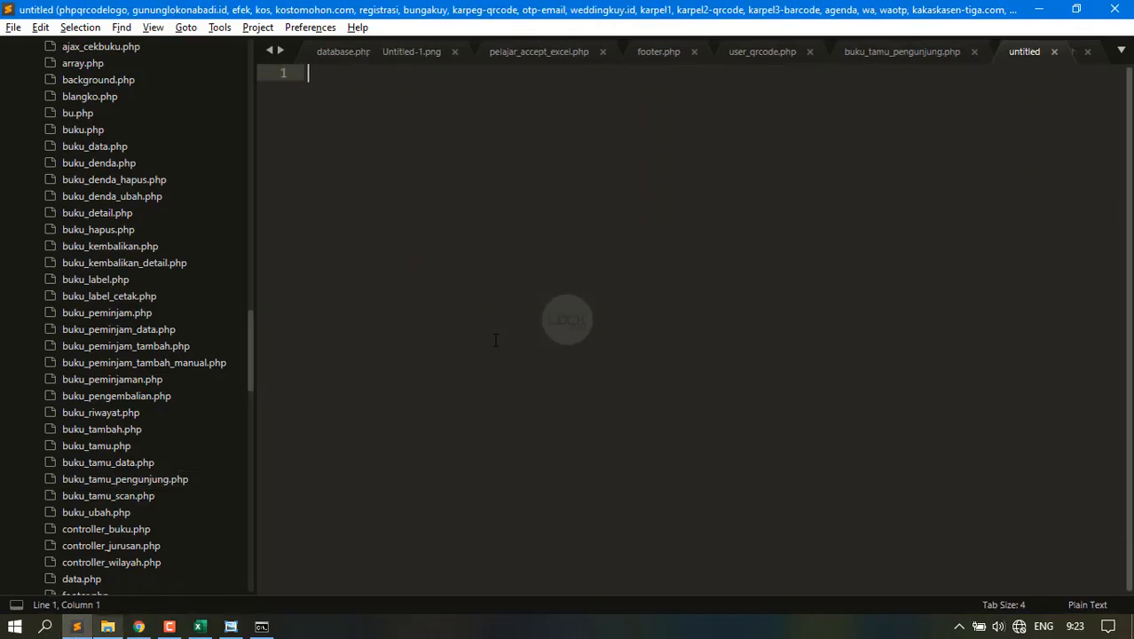
{"action": "key", "text": "ctrl+equal"}
{"action": "key", "text": "ctrl+equal"}
{"action": "key", "text": "ctrl+equal"}
{"action": "key", "text": "ctrl+equal"}
{"action": "key", "text": "ctrl+equal"}
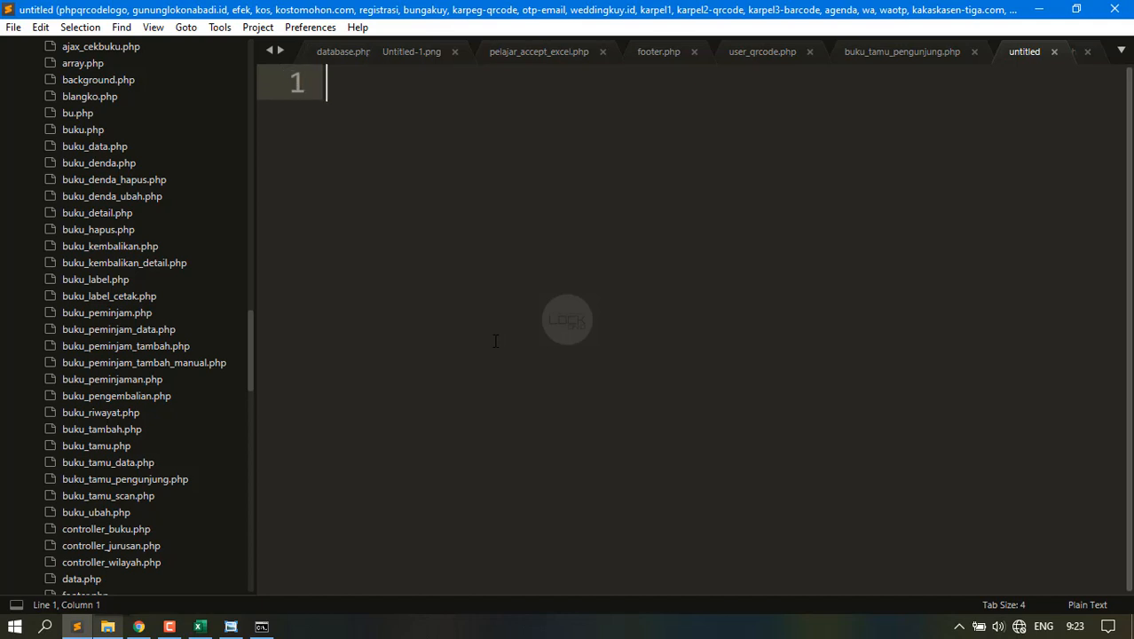
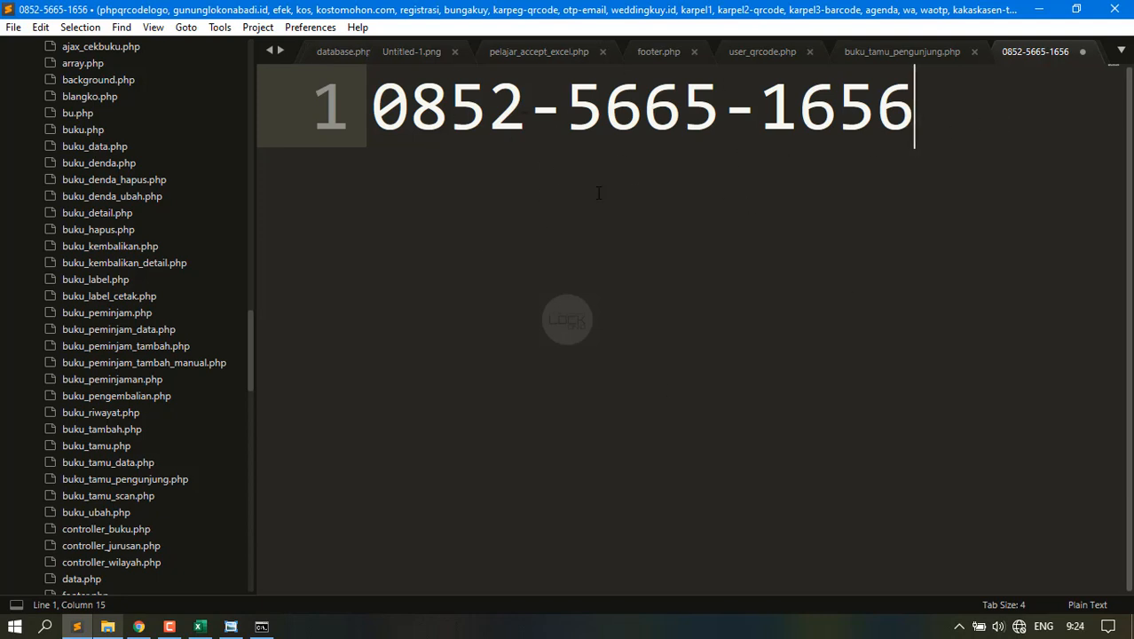
Close the scratch tab without saving it.
{"action": "left_click", "coordinate": [1081, 51]}
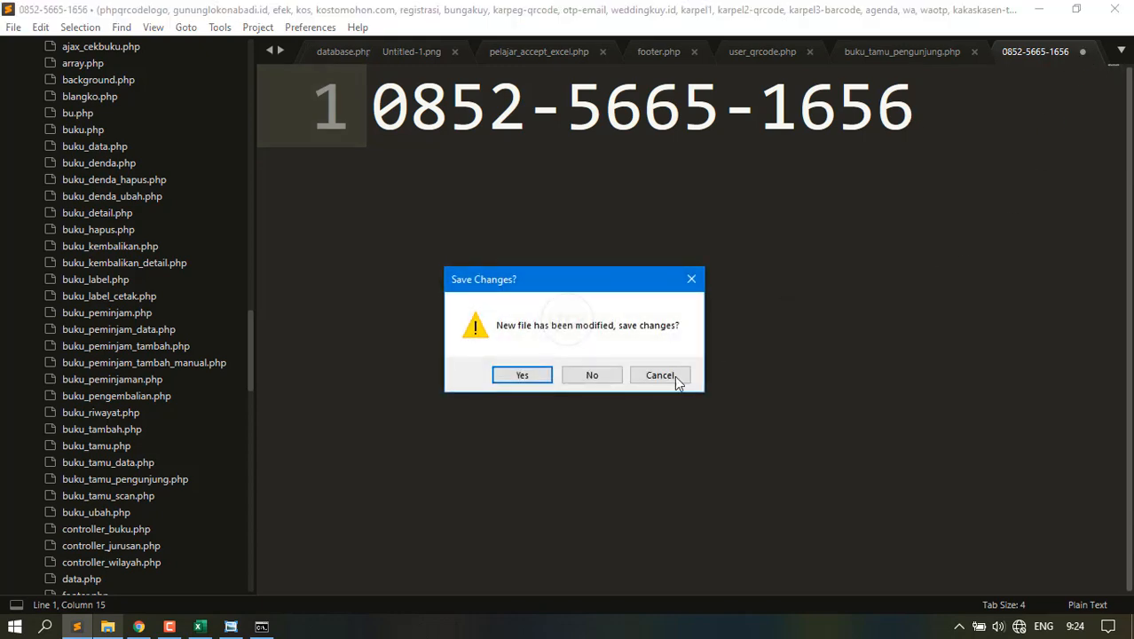
{"action": "left_click", "coordinate": [590, 374]}
{"action": "scroll", "coordinate": [605, 297], "scroll_direction": "down", "scroll_amount": 10}
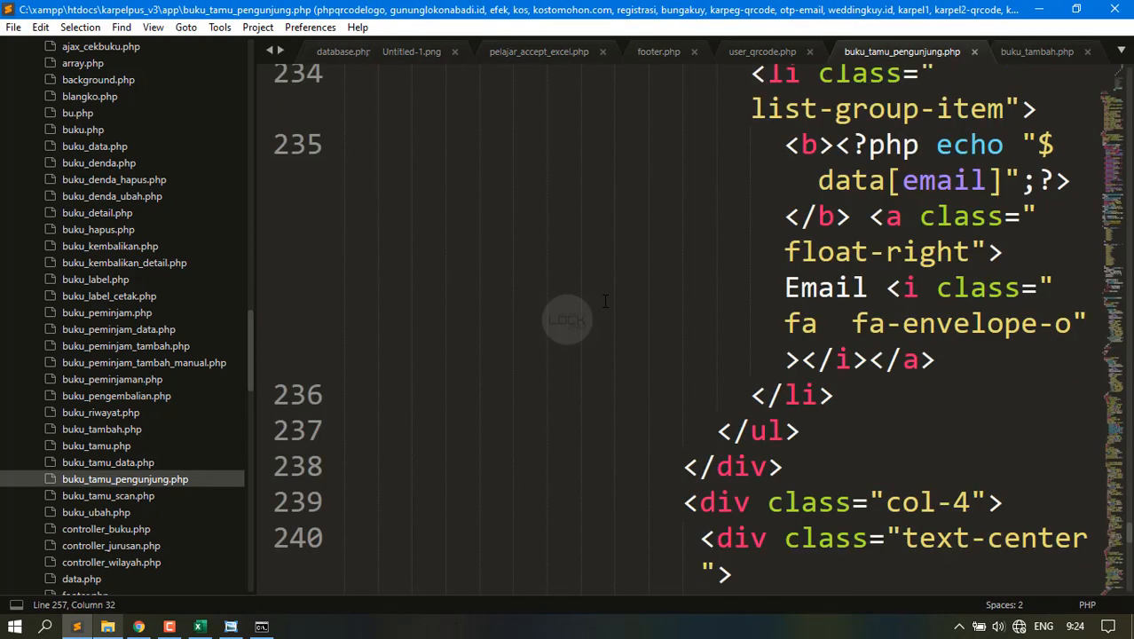
{"action": "key", "text": "alt+Tab"}
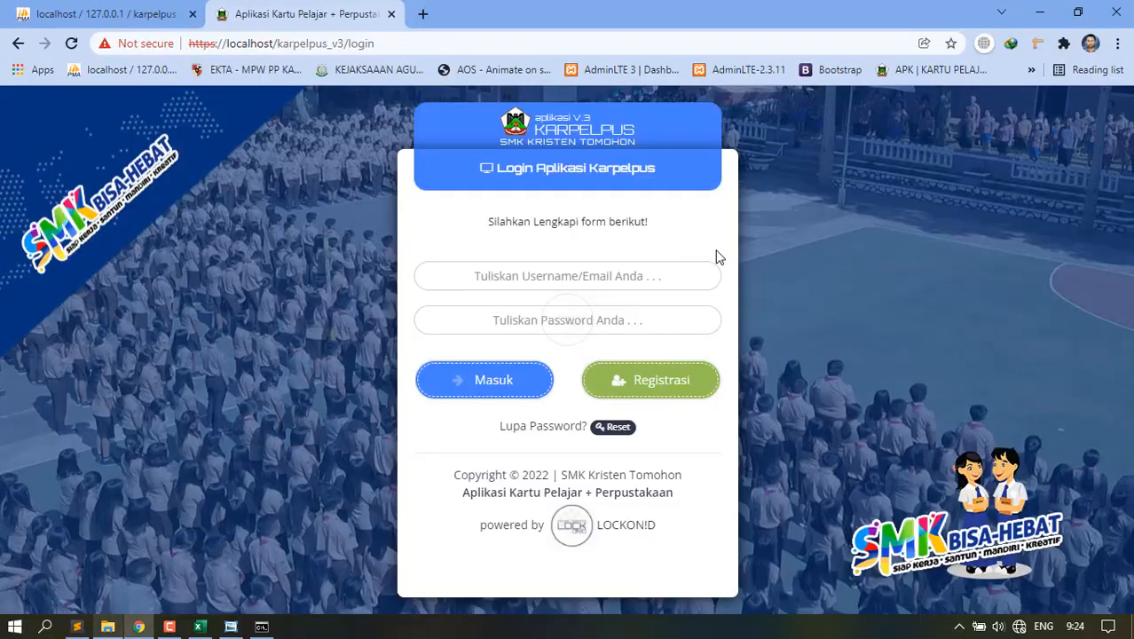
{"action": "key", "text": "F11"}
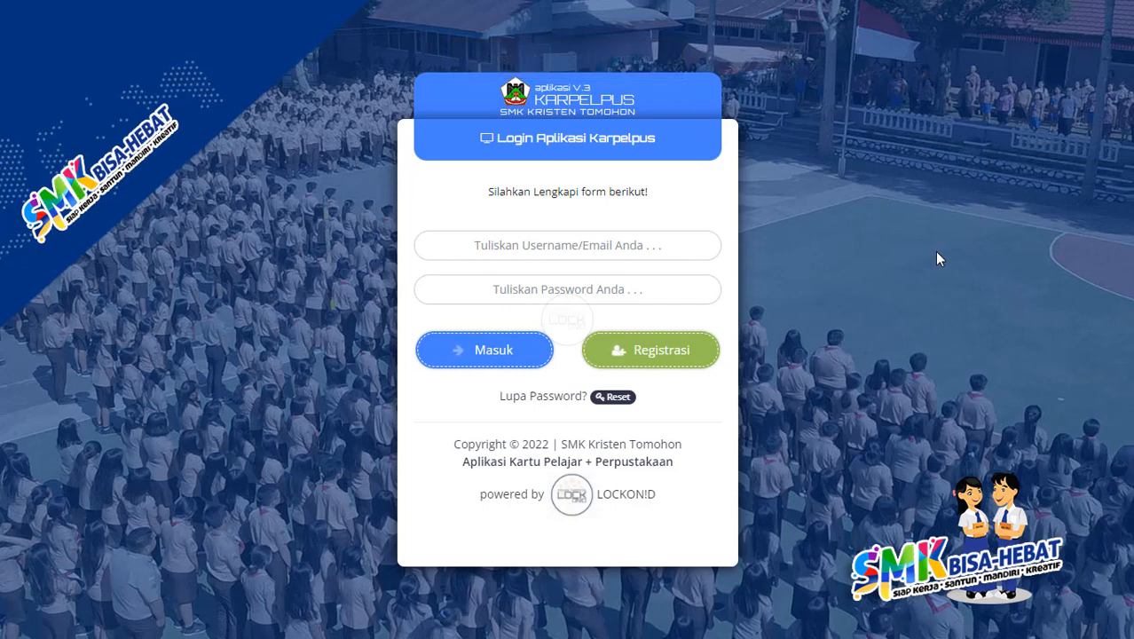
{"action": "key", "text": "F11"}
{"action": "left_click", "coordinate": [78, 626]}
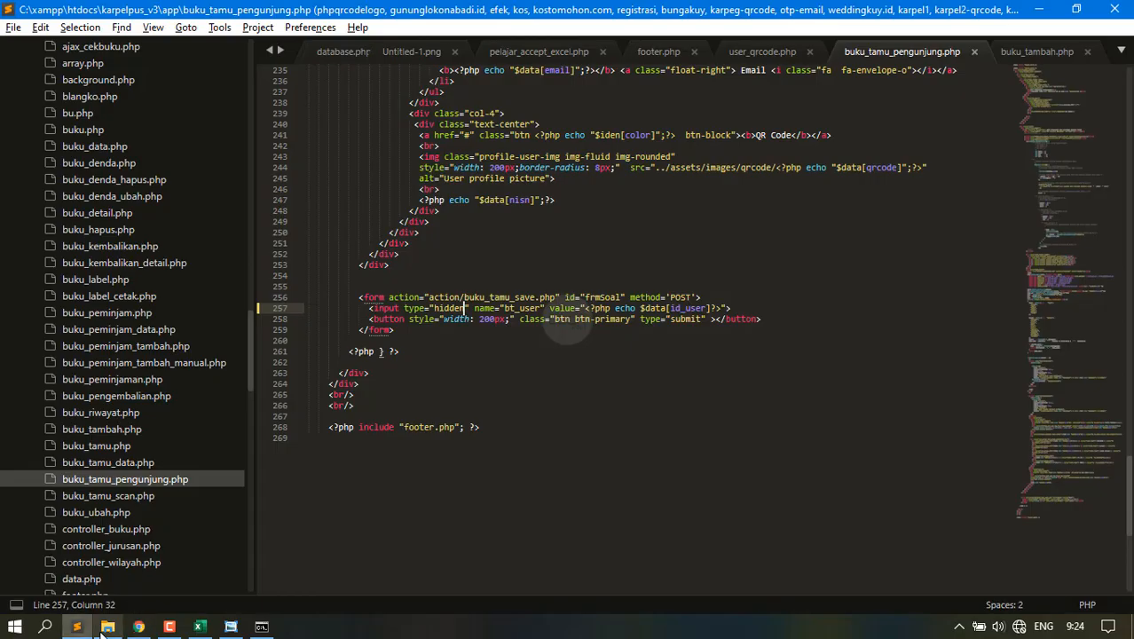
{"action": "left_click", "coordinate": [108, 626]}
Browse C:\xampp\htdocs\karpelpus_v3\Cara Instal Aplikasi and open the installation-guide PDF.
{"action": "left_click", "coordinate": [62, 386]}
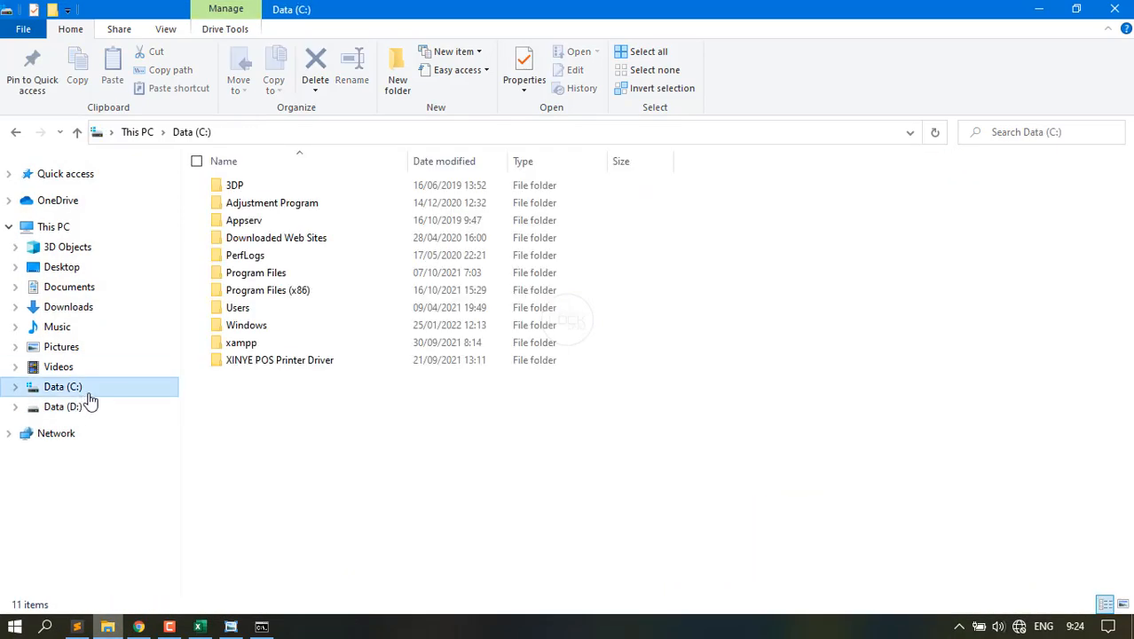
{"action": "left_click", "coordinate": [231, 350]}
{"action": "double_click", "coordinate": [231, 350]}
{"action": "double_click", "coordinate": [248, 272]}
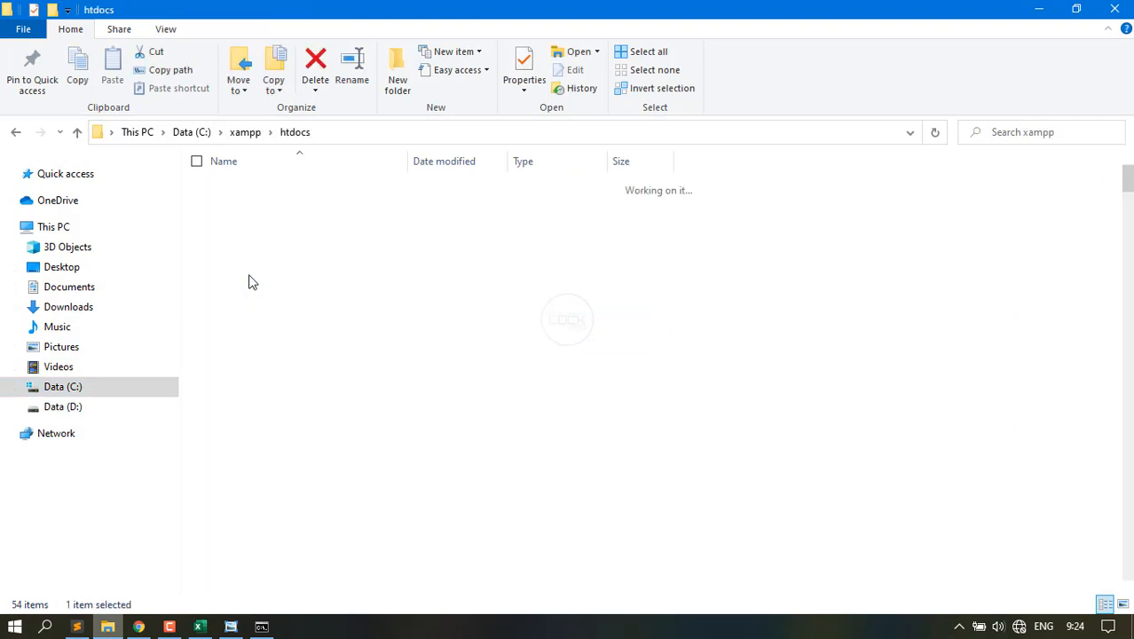
{"action": "scroll", "coordinate": [293, 481], "scroll_direction": "down", "scroll_amount": 15}
{"action": "scroll", "coordinate": [297, 482], "scroll_direction": "down", "scroll_amount": 12}
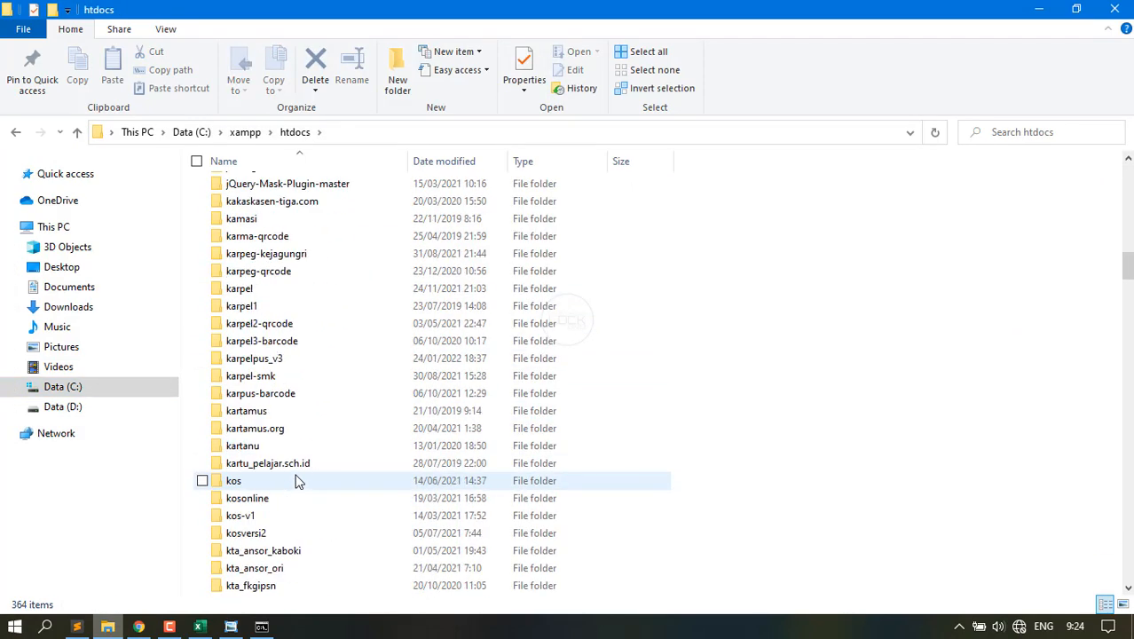
{"action": "scroll", "coordinate": [297, 481], "scroll_direction": "down", "scroll_amount": 1}
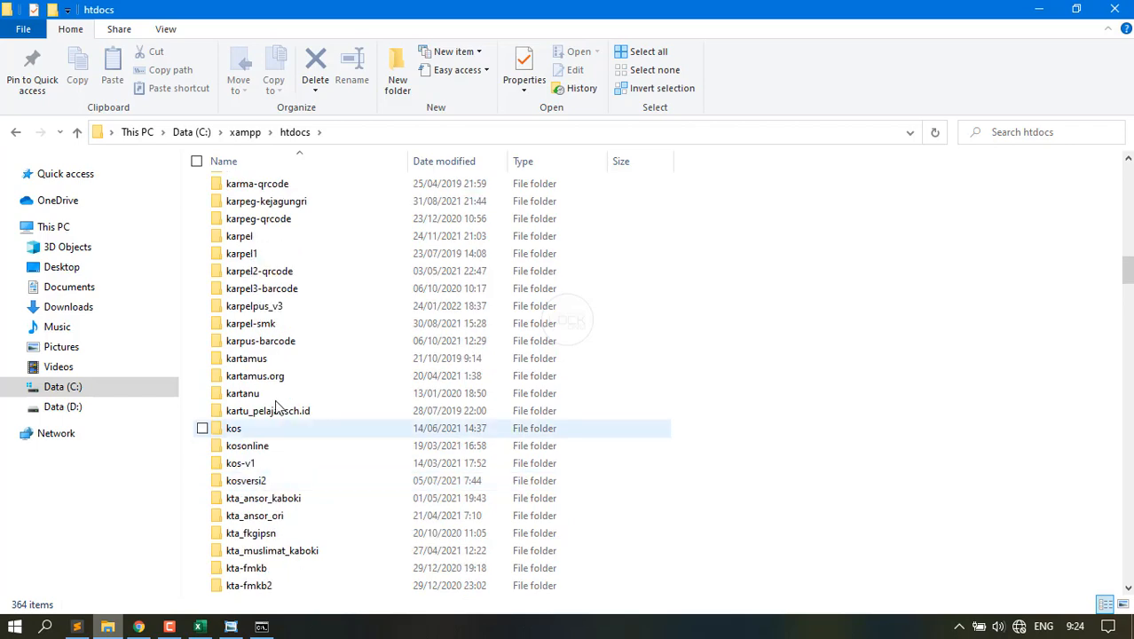
{"action": "double_click", "coordinate": [278, 316]}
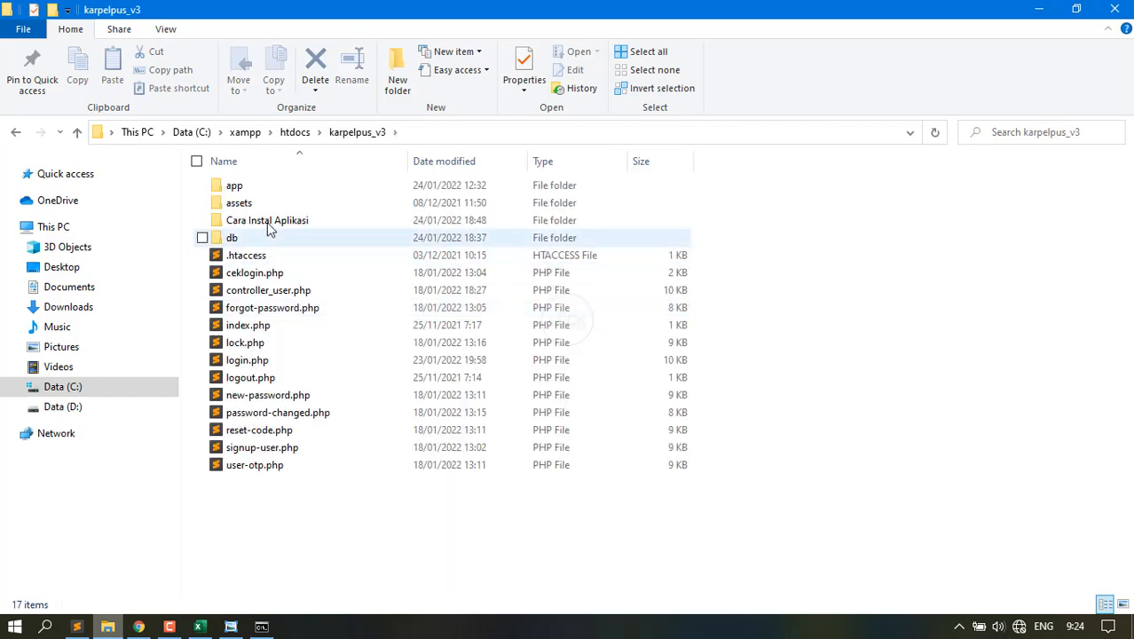
{"action": "double_click", "coordinate": [266, 220]}
{"action": "double_click", "coordinate": [266, 191]}
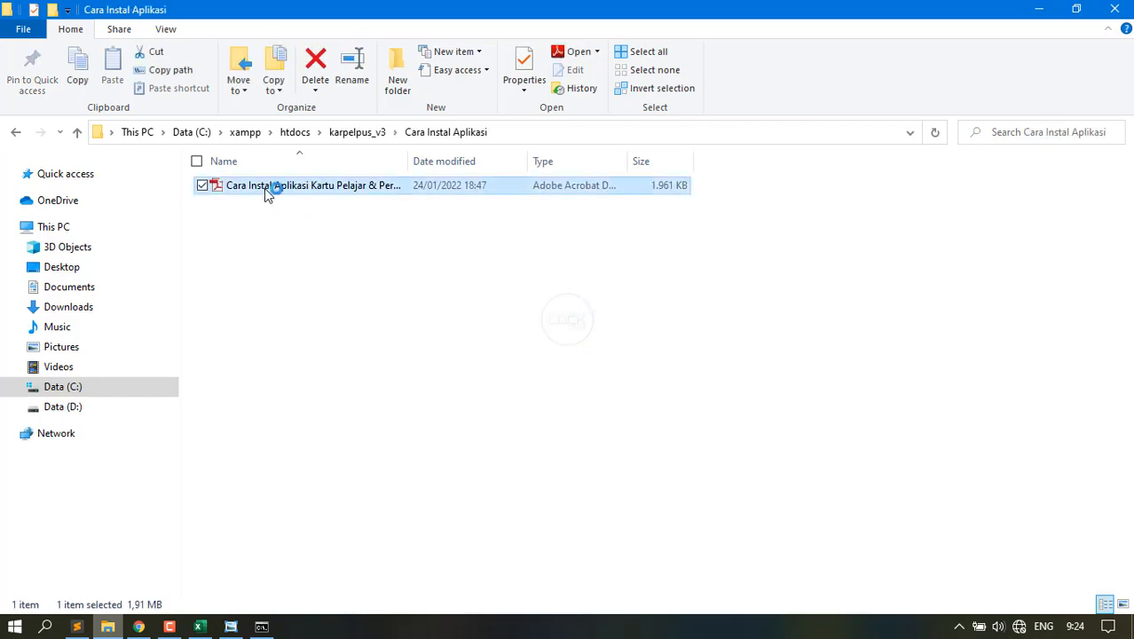
Skim the installation guide PDF down to the create-database step on page 3.
{"action": "scroll", "coordinate": [479, 334], "scroll_direction": "down", "scroll_amount": 15}
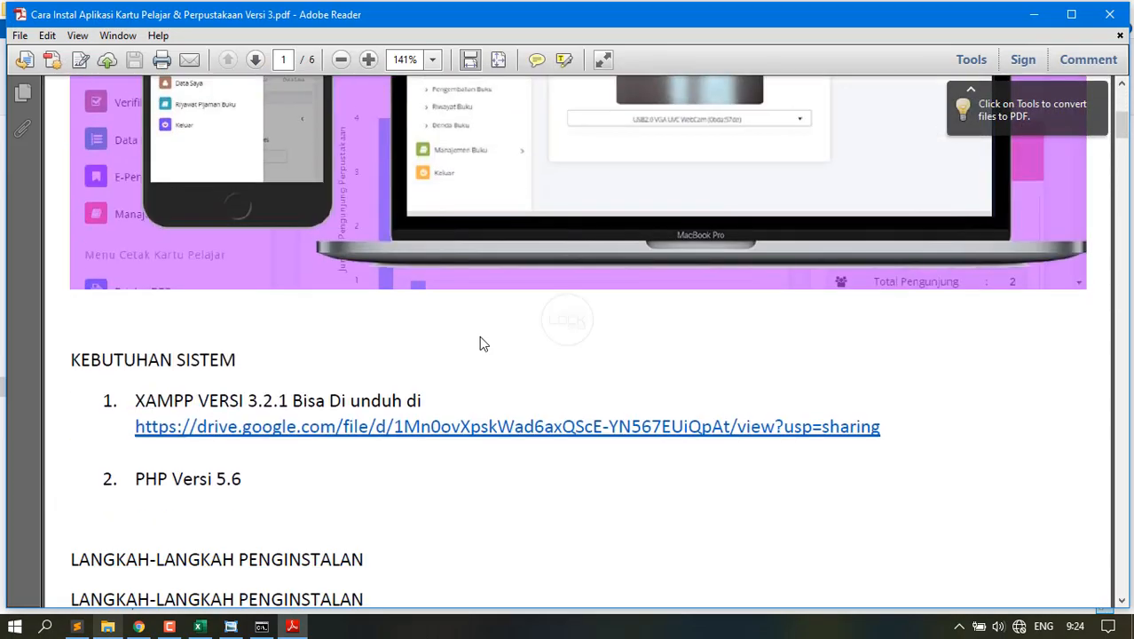
{"action": "scroll", "coordinate": [479, 334], "scroll_direction": "down", "scroll_amount": 15}
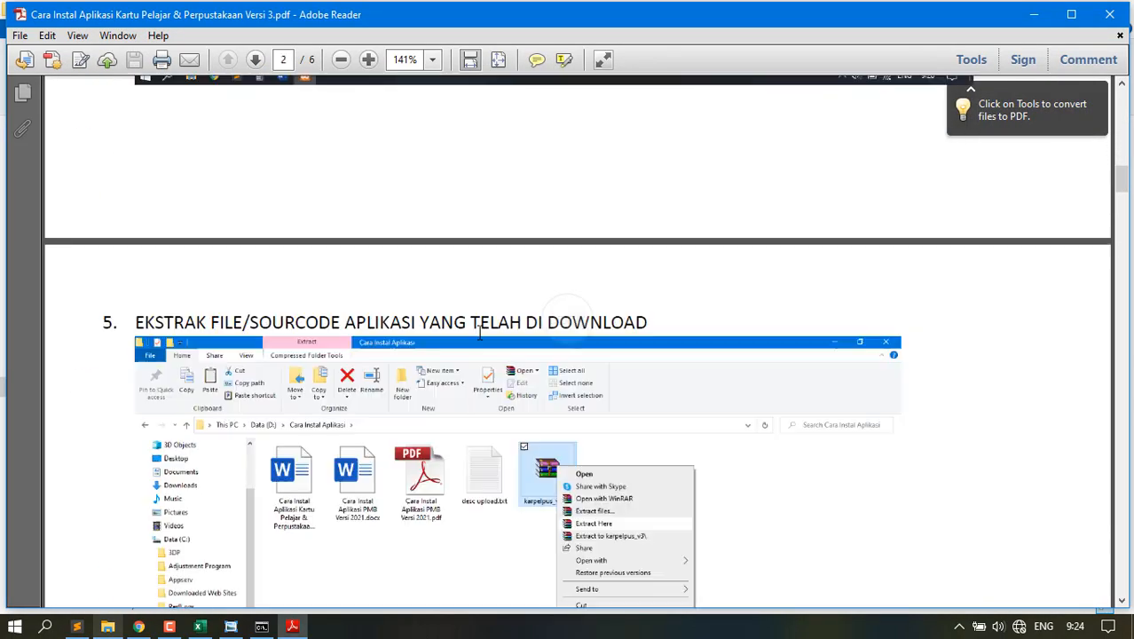
{"action": "scroll", "coordinate": [479, 333], "scroll_direction": "down", "scroll_amount": 10}
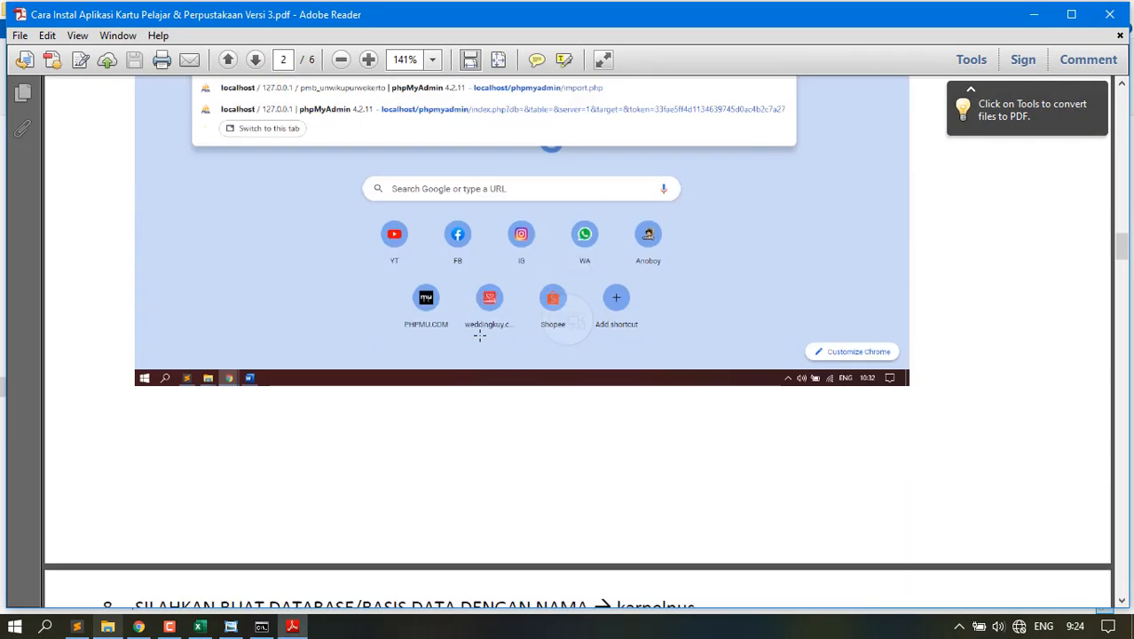
Close Adobe Reader and return to the Karpelpus login page in Chrome.
{"action": "left_click", "coordinate": [1108, 15]}
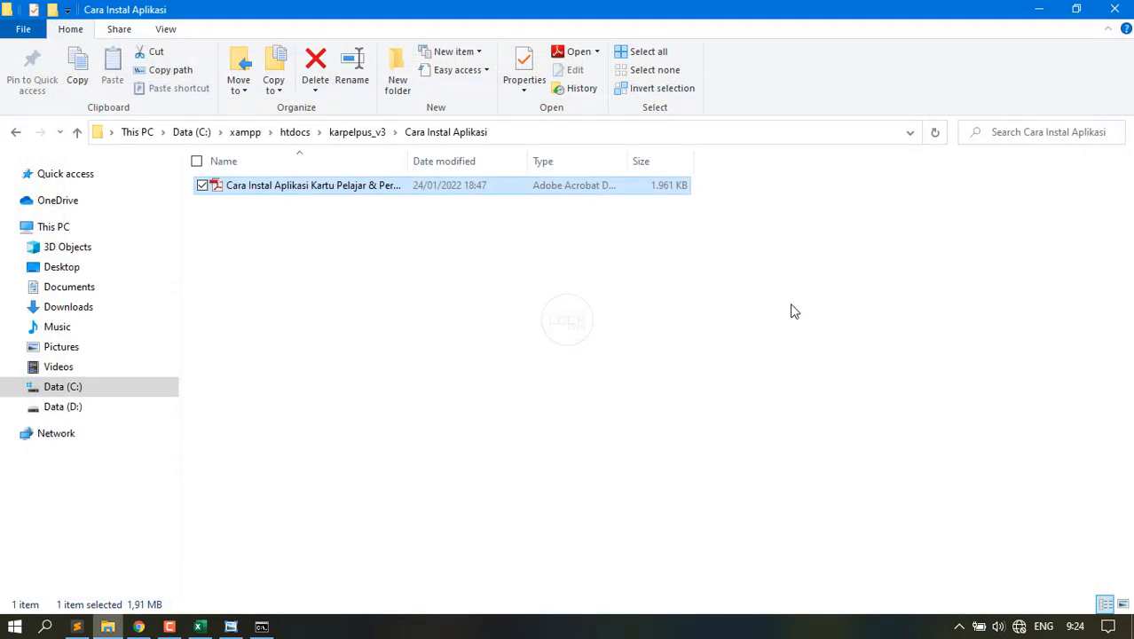
{"action": "left_click", "coordinate": [355, 133]}
{"action": "left_click", "coordinate": [142, 629]}
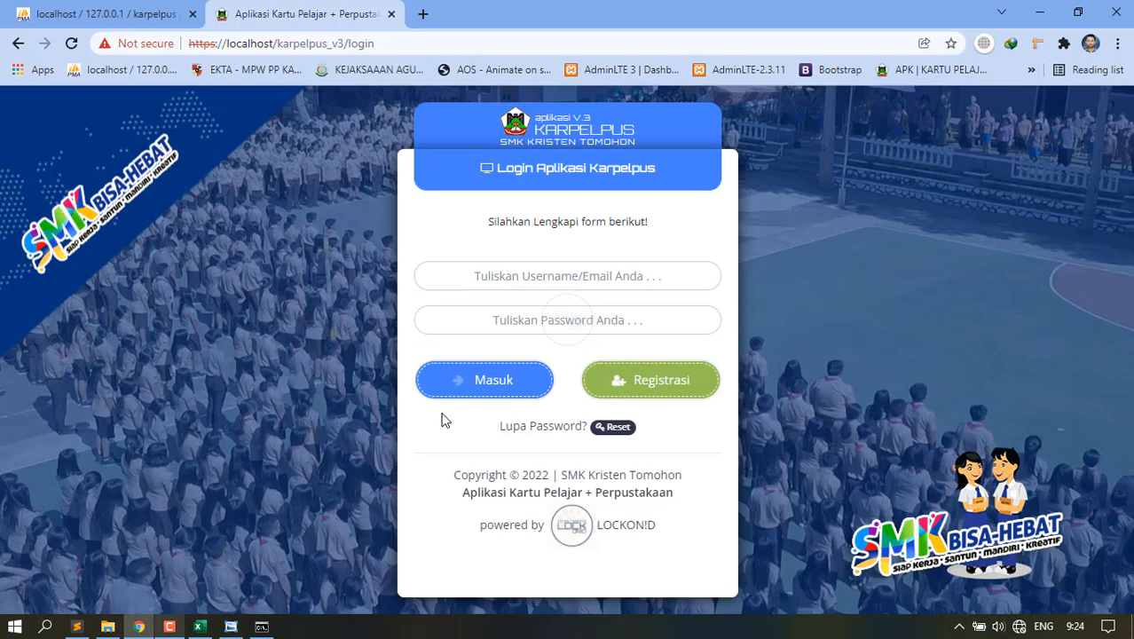